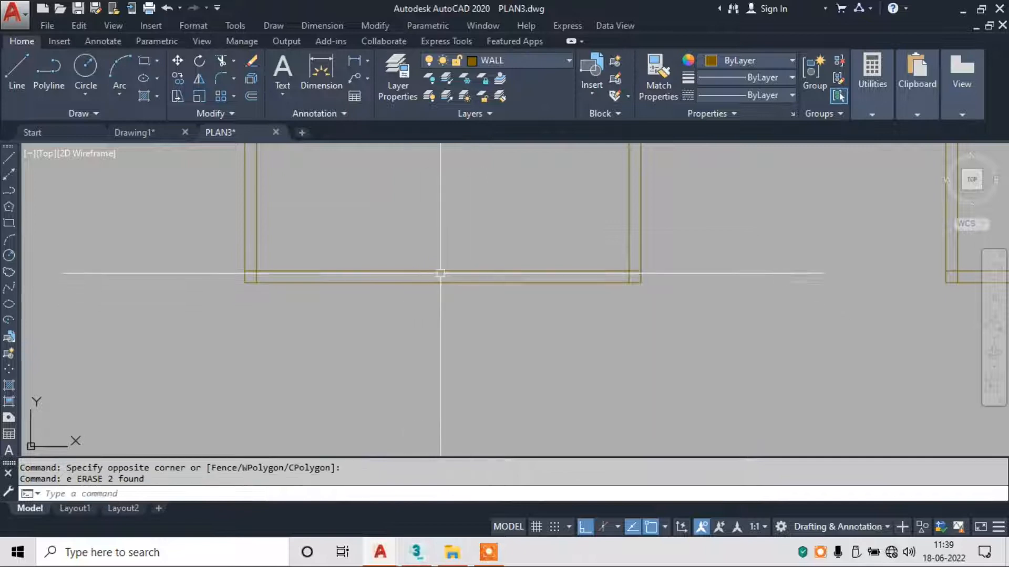
# Trim the overlapping wall lines at both bottom corners of the left floor plan's outer wall.
pyautogui.write('tr')
pyautogui.press('Return')
pyautogui.press('Return')
pyautogui.scroll(5, 260, 261)
pyautogui.click(278, 255)
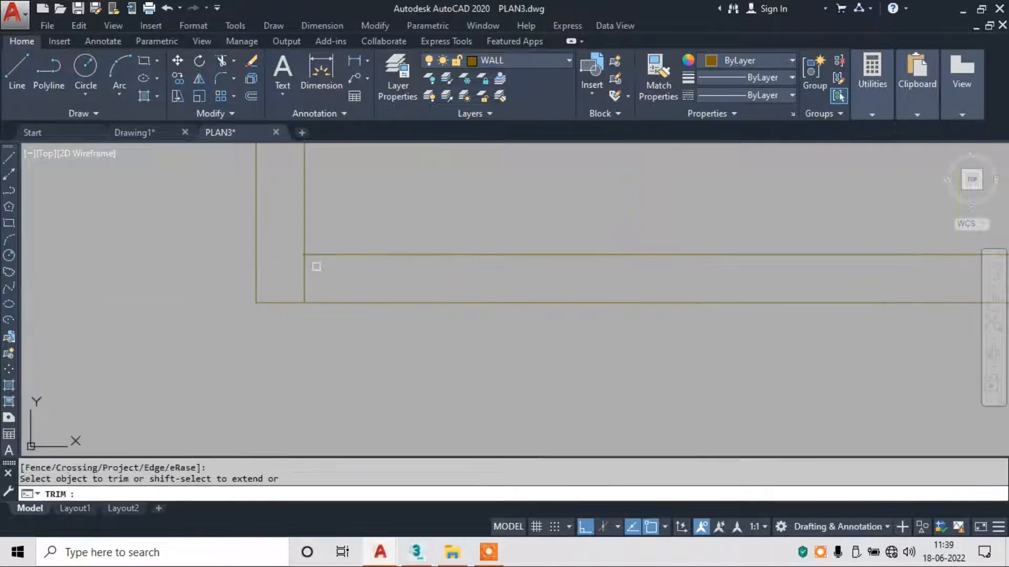
pyautogui.scroll(-4, 300, 278)
pyautogui.scroll(4, 477, 261)
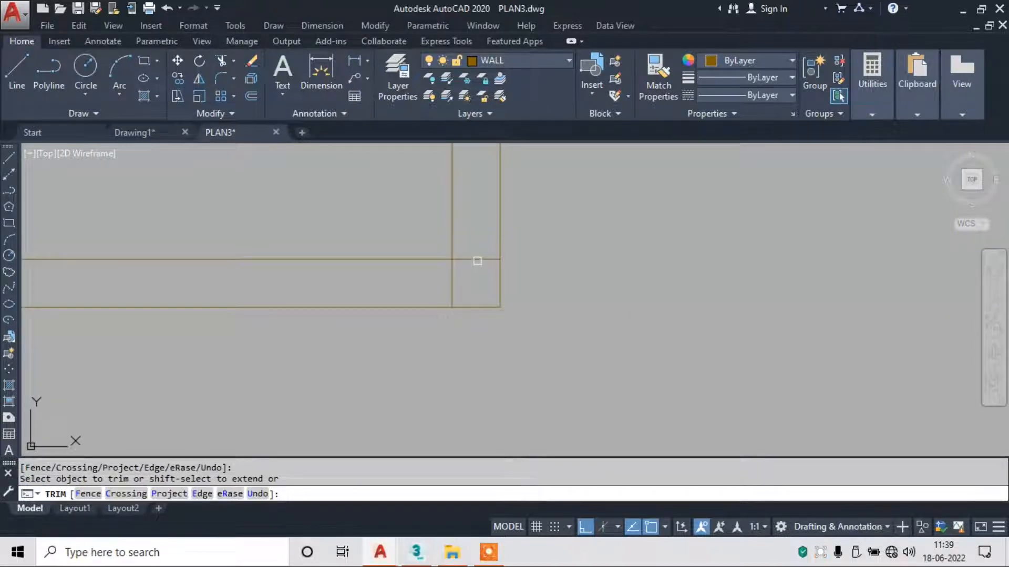
pyautogui.click(443, 304)
pyautogui.scroll(-4, 451, 284)
# Erase the leftover line piece and trim the overlapping wall lines at the bottom corners of the right floor plan.
pyautogui.scroll(5, 569, 299)
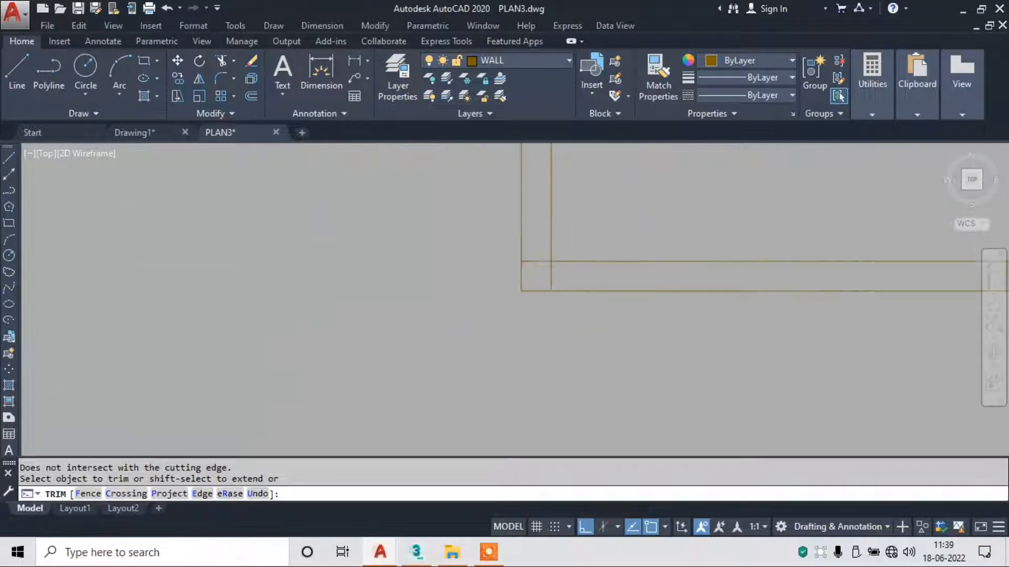
pyautogui.scroll(-4, 483, 258)
pyautogui.press('Escape')
pyautogui.click(495, 331)
pyautogui.click(495, 323)
pyautogui.write('e')
pyautogui.press('Return')
pyautogui.write('t')
pyautogui.press('Return')
pyautogui.scroll(4, 621, 278)
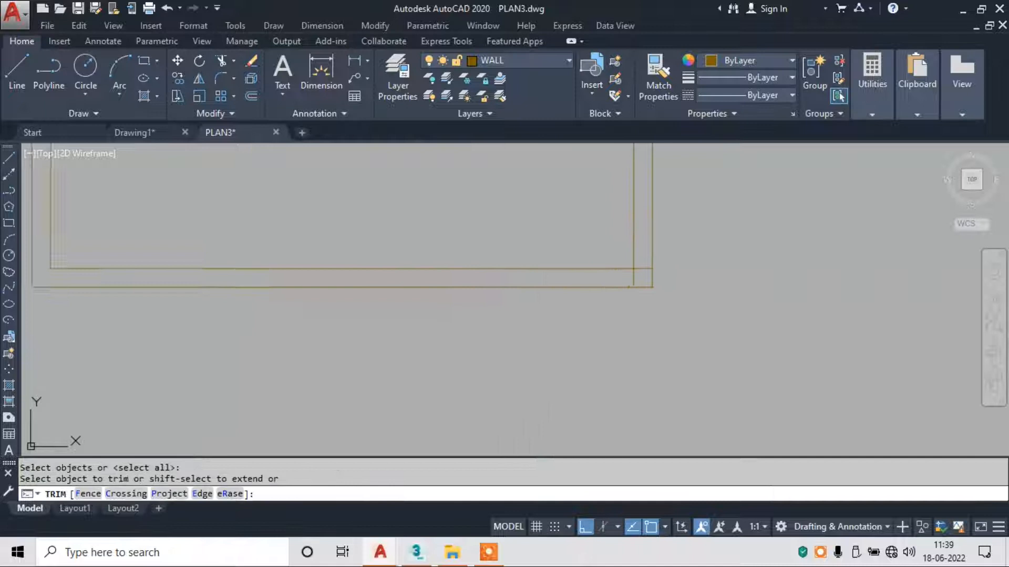
pyautogui.scroll(-5, 640, 275)
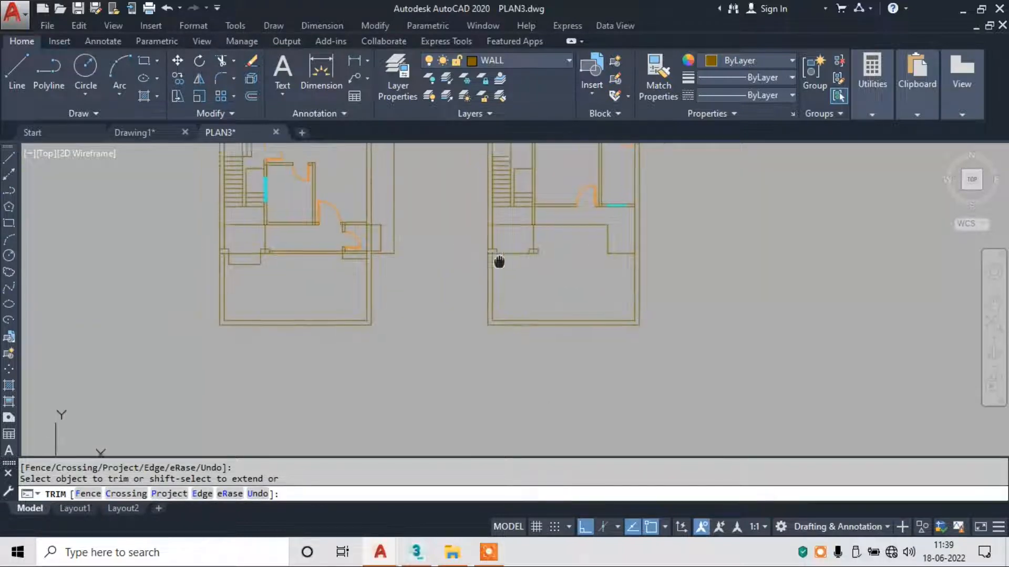
# Trim the crossing wall lines at the upper-left outer corner of the left floor plan.
pyautogui.moveTo(468, 250); pyautogui.dragTo(538, 288, button='middle')
pyautogui.click(418, 279)
pyautogui.moveTo(421, 286); pyautogui.dragTo(437, 335, button='middle')
pyautogui.scroll(-2, 439, 335)
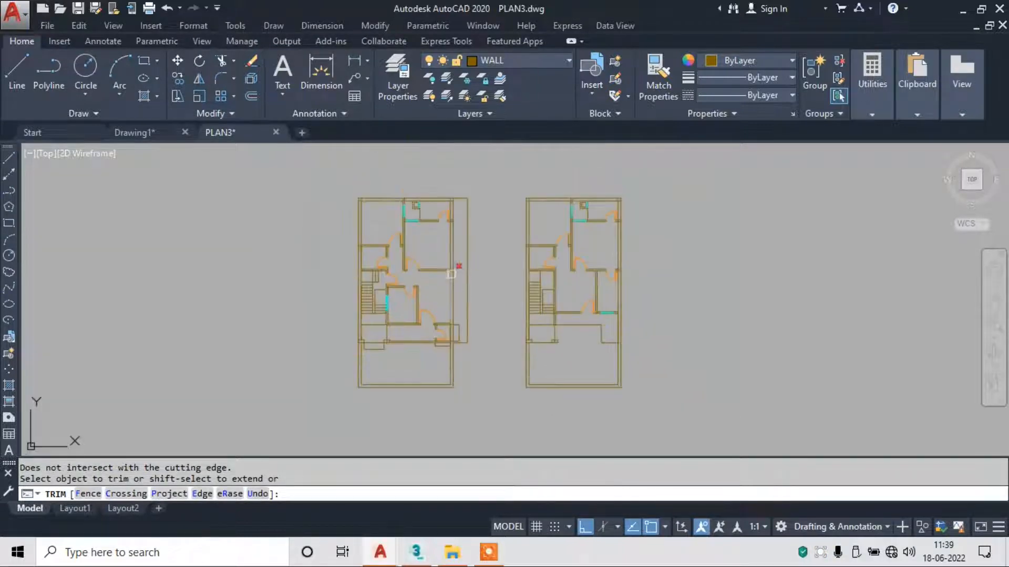
pyautogui.scroll(2, 470, 267)
pyautogui.scroll(6, 475, 262)
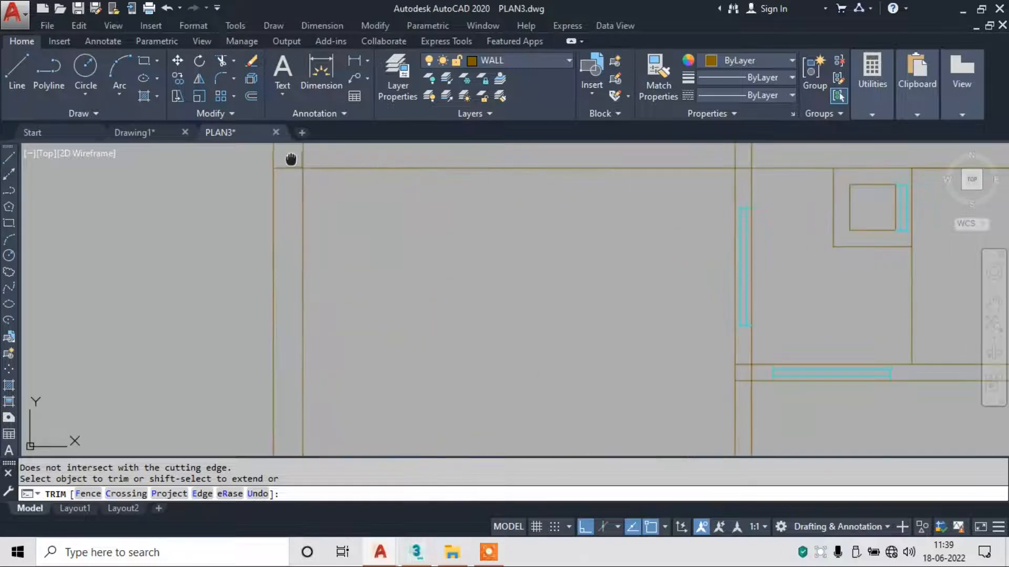
pyautogui.click(394, 222)
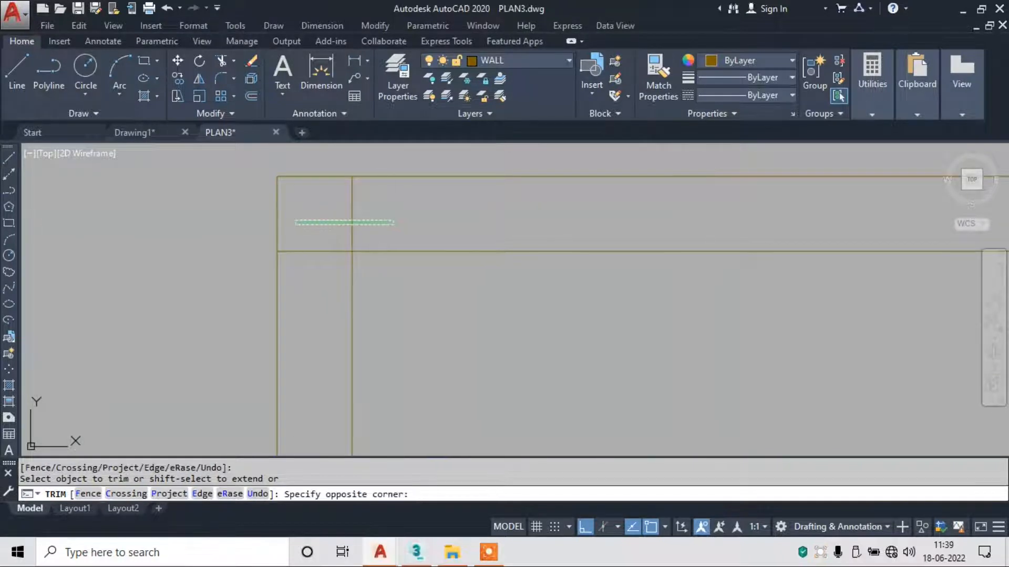
pyautogui.scroll(-5, 311, 237)
# Trim the wall lines where the partition with the cyan window meets the left plan's top outer wall.
pyautogui.scroll(5, 425, 248)
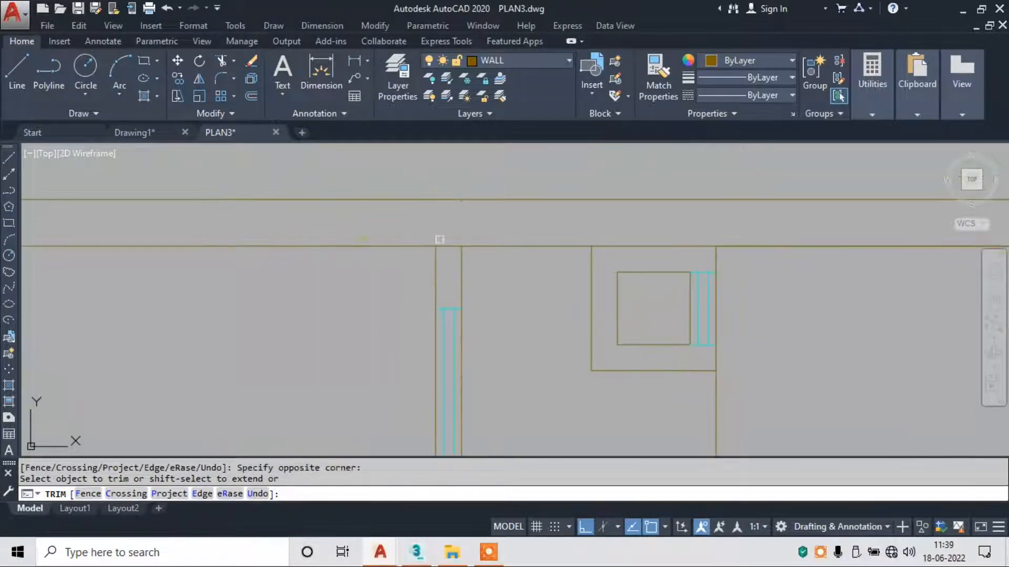
pyautogui.scroll(-4, 450, 247)
pyautogui.scroll(4, 572, 241)
pyautogui.click(493, 227)
pyautogui.click(447, 233)
pyautogui.click(482, 237)
pyautogui.click(496, 266)
# Trim the overlapping lines where the short wall stub meets the right outer wall of the left plan.
pyautogui.scroll(-5, 511, 247)
pyautogui.scroll(5, 512, 284)
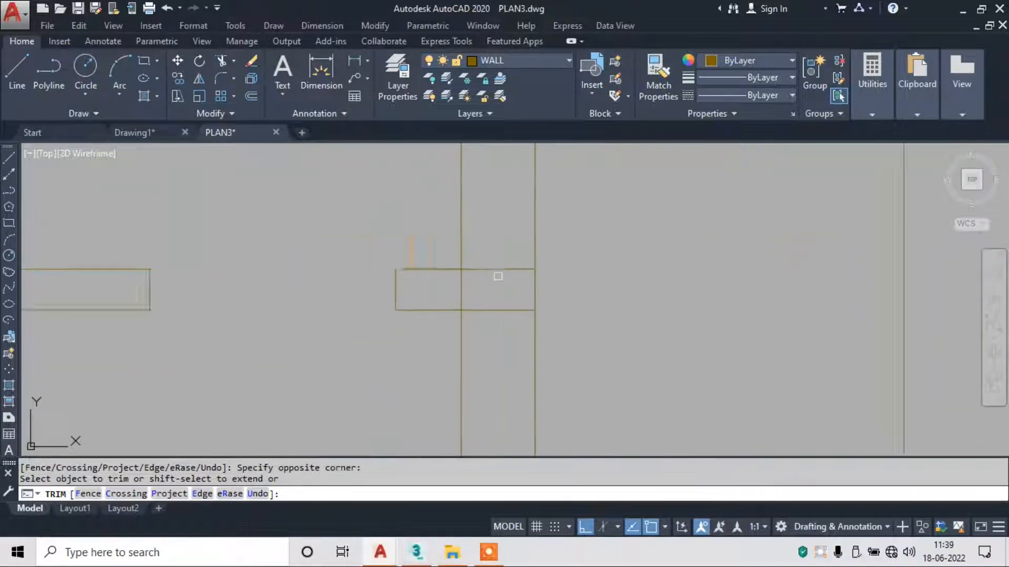
pyautogui.scroll(2, 501, 280)
pyautogui.click(512, 234)
pyautogui.click(493, 345)
pyautogui.click(468, 298)
pyautogui.click(410, 298)
# Trim the crossing lines at the next interior partition junctions of the left plan.
pyautogui.scroll(-8, 493, 268)
pyautogui.scroll(5, 363, 225)
pyautogui.scroll(3, 447, 246)
pyautogui.click(412, 214)
pyautogui.click(408, 327)
pyautogui.click(454, 281)
pyautogui.click(456, 272)
pyautogui.scroll(-6, 444, 247)
pyautogui.scroll(6, 628, 233)
pyautogui.click(628, 234)
pyautogui.click(623, 388)
pyautogui.click(607, 306)
pyautogui.click(550, 286)
pyautogui.scroll(-8, 547, 263)
pyautogui.click(547, 248)
pyautogui.scroll(-2, 547, 252)
pyautogui.scroll(4, 448, 271)
pyautogui.scroll(4, 449, 222)
pyautogui.click(428, 221)
pyautogui.click(402, 204)
# Trim the wall lines where the horizontal partition joins the right outer wall of the left plan.
pyautogui.scroll(-8, 402, 205)
pyautogui.click(410, 352)
pyautogui.scroll(6, 503, 355)
pyautogui.scroll(6, 503, 355)
pyautogui.click(584, 182)
pyautogui.click(435, 254)
pyautogui.scroll(-2, 433, 254)
pyautogui.scroll(-10, 607, 274)
pyautogui.scroll(8, 768, 267)
pyautogui.click(675, 385)
pyautogui.scroll(-10, 592, 295)
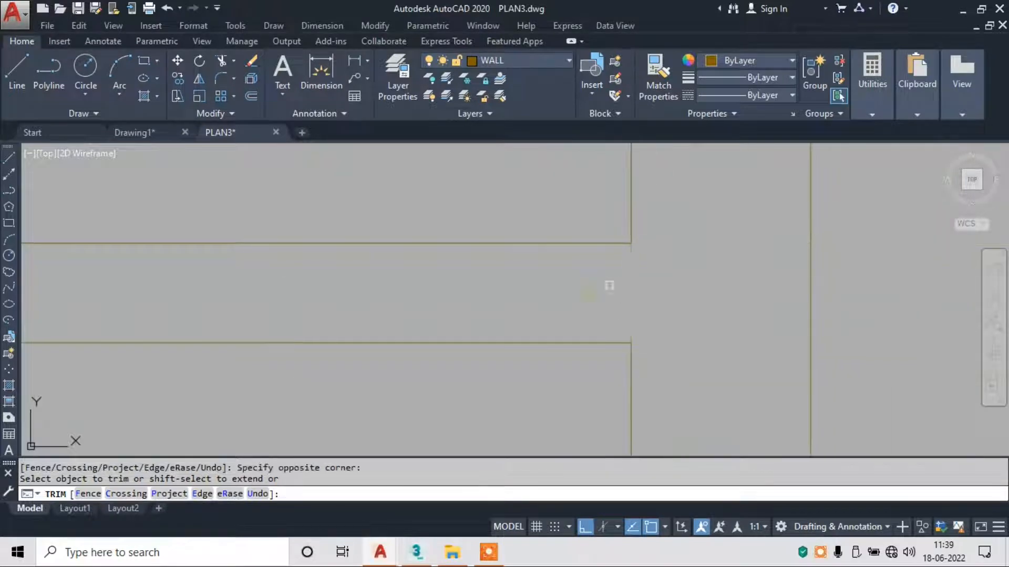
# Trim the overlapping wall lines at the partition junctions in the lower part of the left plan.
pyautogui.moveTo(612, 344); pyautogui.dragTo(572, 254, button='middle')
pyautogui.scroll(6, 585, 324)
pyautogui.click(593, 289)
pyautogui.scroll(5, 594, 288)
pyautogui.click(594, 287)
pyautogui.scroll(-5, 579, 286)
pyautogui.scroll(8, 657, 272)
pyautogui.click(594, 271)
pyautogui.click(638, 283)
pyautogui.click(625, 287)
pyautogui.scroll(-8, 614, 289)
pyautogui.click(614, 289)
pyautogui.scroll(6, 614, 289)
pyautogui.click(578, 288)
pyautogui.scroll(-4, 586, 286)
pyautogui.click(587, 287)
# Trim the remaining crossing line pieces at the lower interior wall intersections of the left plan.
pyautogui.scroll(-3, 589, 287)
pyautogui.scroll(4, 498, 281)
pyautogui.scroll(2, 600, 265)
pyautogui.click(652, 239)
pyautogui.click(653, 267)
pyautogui.click(598, 283)
pyautogui.click(594, 285)
pyautogui.click(593, 285)
pyautogui.scroll(-6, 593, 286)
# Trim the overlapping lines at the partition junctions along the staircase side of the left plan.
pyautogui.moveTo(331, 294); pyautogui.dragTo(717, 291, button='middle')
pyautogui.scroll(6, 546, 262)
pyautogui.click(670, 320)
pyautogui.click(569, 339)
pyautogui.scroll(-7, 567, 340)
pyautogui.click(560, 327)
pyautogui.scroll(6, 510, 202)
pyautogui.scroll(5, 517, 207)
pyautogui.click(452, 167)
pyautogui.click(444, 295)
pyautogui.click(495, 253)
pyautogui.click(421, 243)
pyautogui.scroll(-10, 421, 244)
pyautogui.click(429, 260)
pyautogui.scroll(-2, 446, 289)
# Trim the excess wall line pieces around the staircase enclosure of the left plan.
pyautogui.moveTo(529, 391); pyautogui.dragTo(466, 262, button='middle')
pyautogui.scroll(6, 390, 188)
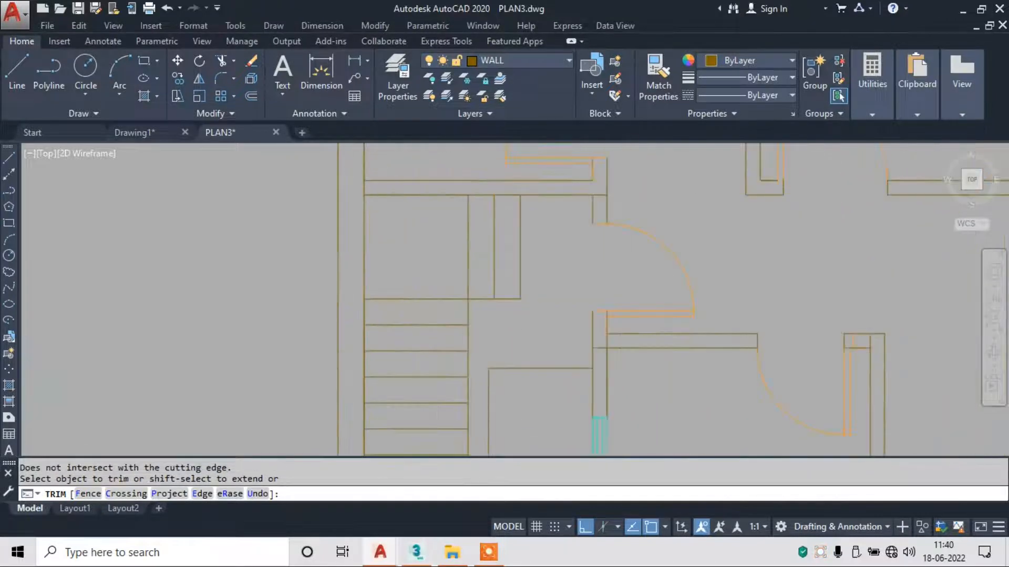
pyautogui.scroll(4, 343, 180)
pyautogui.click(419, 191)
pyautogui.click(377, 204)
pyautogui.scroll(-10, 364, 204)
pyautogui.moveTo(378, 383); pyautogui.dragTo(377, 378, button='middle')
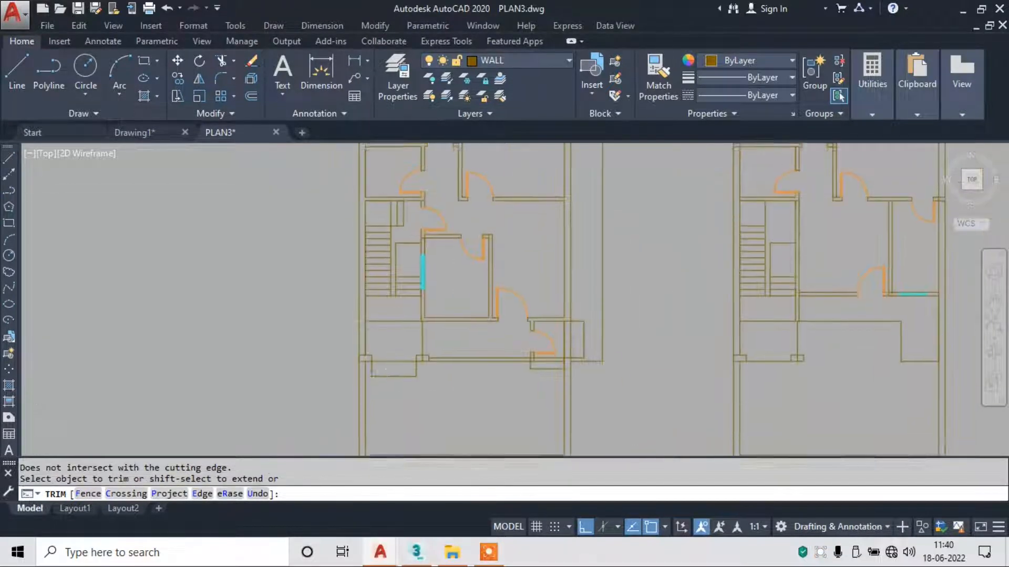
# Trim the overlapping lines where the lower-left column meets the left plan's outer wall, and finish trimming.
pyautogui.scroll(8, 370, 363)
pyautogui.click(336, 308)
pyautogui.click(324, 326)
pyautogui.scroll(-4, 311, 320)
pyautogui.click(323, 317)
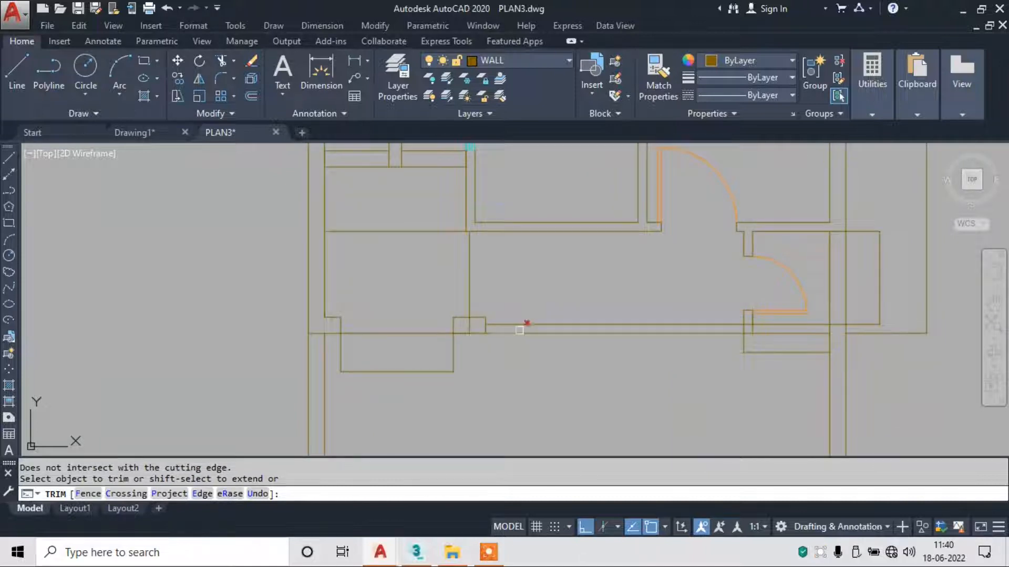
pyautogui.scroll(-8, 527, 320)
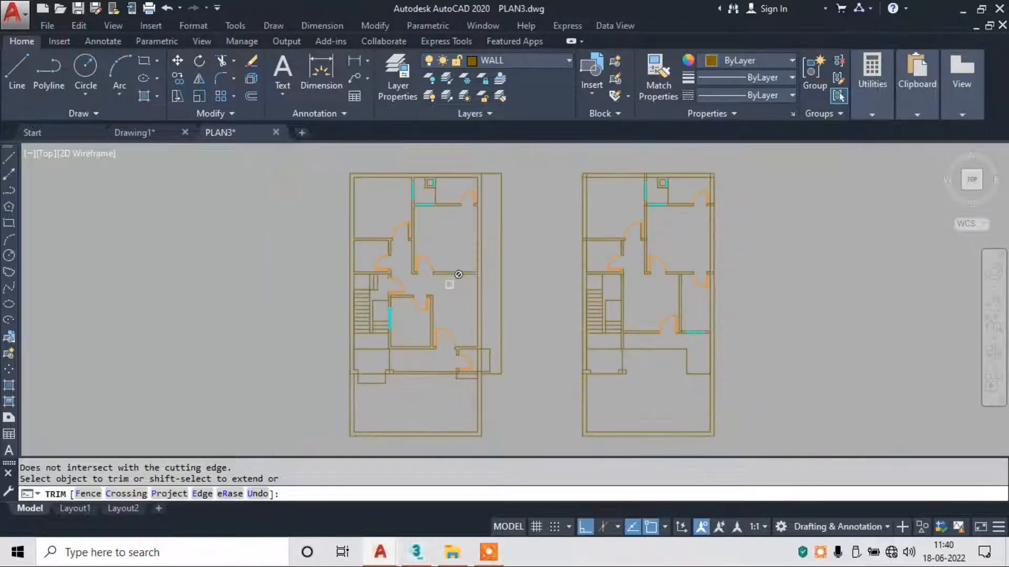
pyautogui.press('Escape')
pyautogui.press('Escape')
pyautogui.moveTo(379, 189); pyautogui.dragTo(402, 243, button='middle')
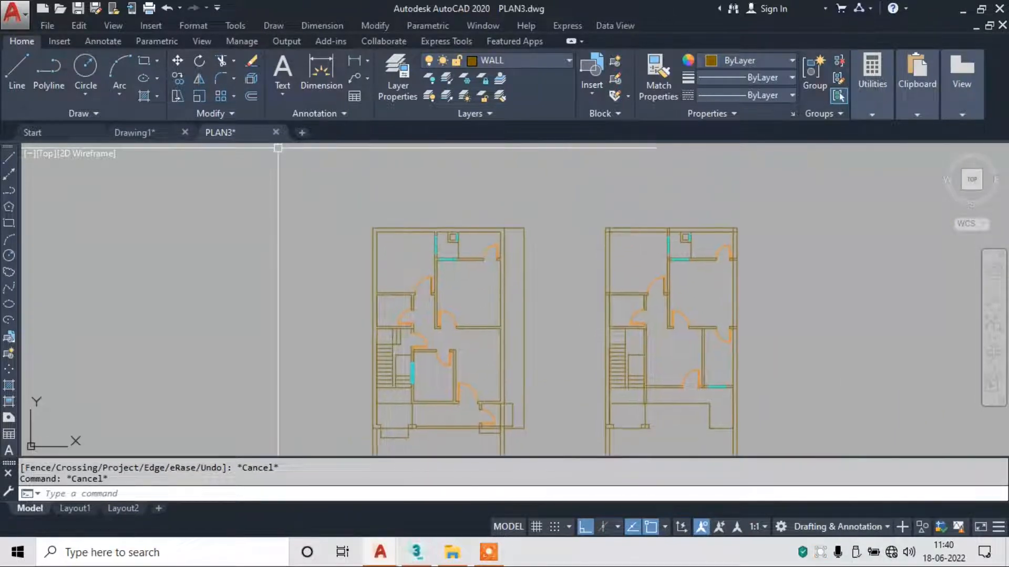
pyautogui.moveTo(427, 254); pyautogui.dragTo(378, 200, button='middle')
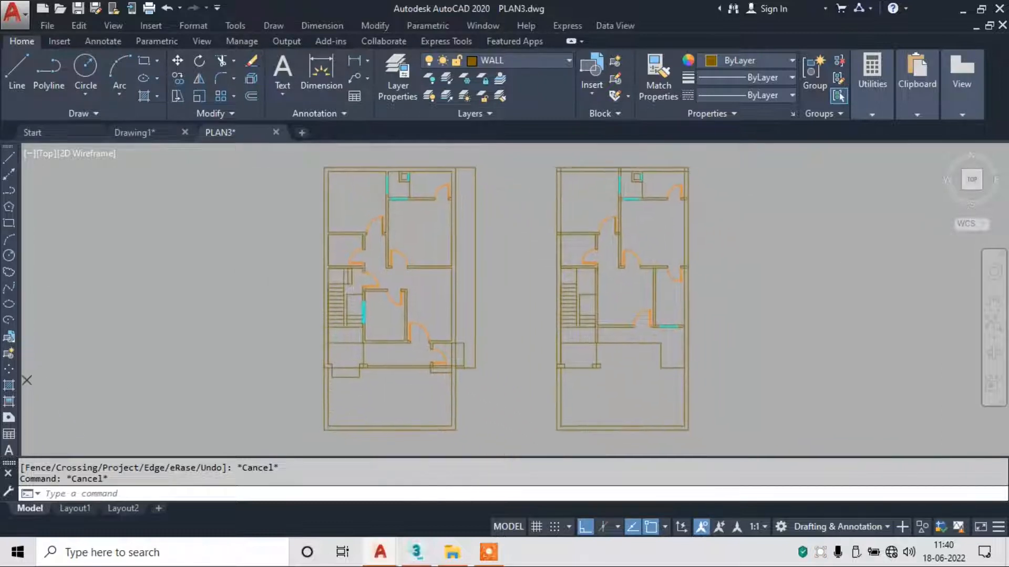
pyautogui.click(156, 26)
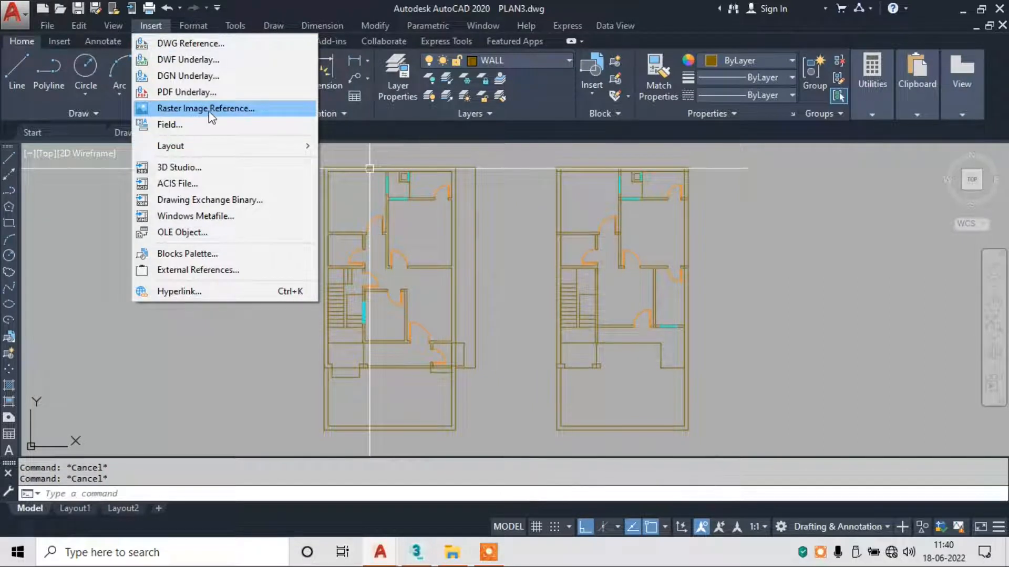
pyautogui.click(249, 113)
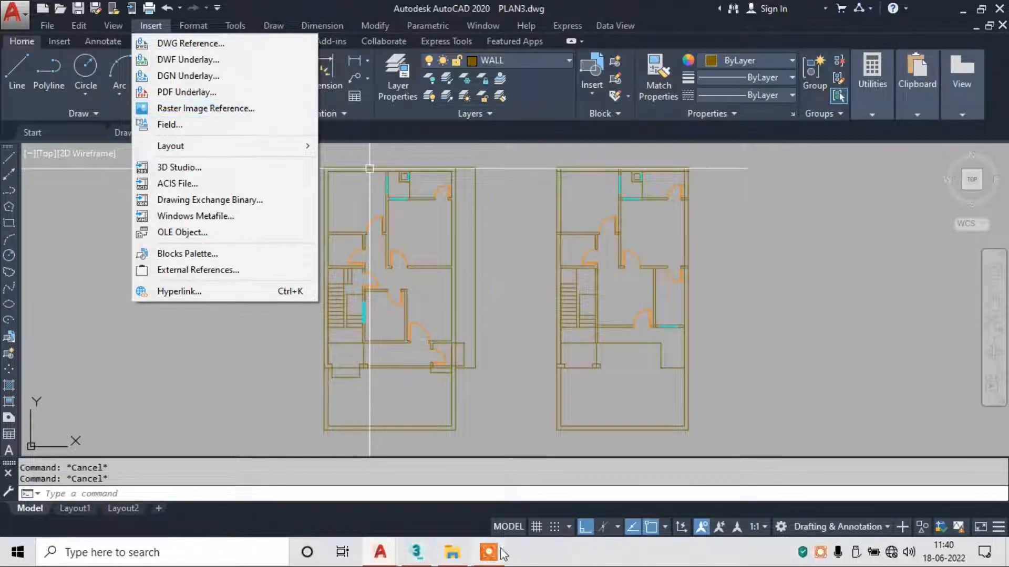
pyautogui.moveTo(501, 549)
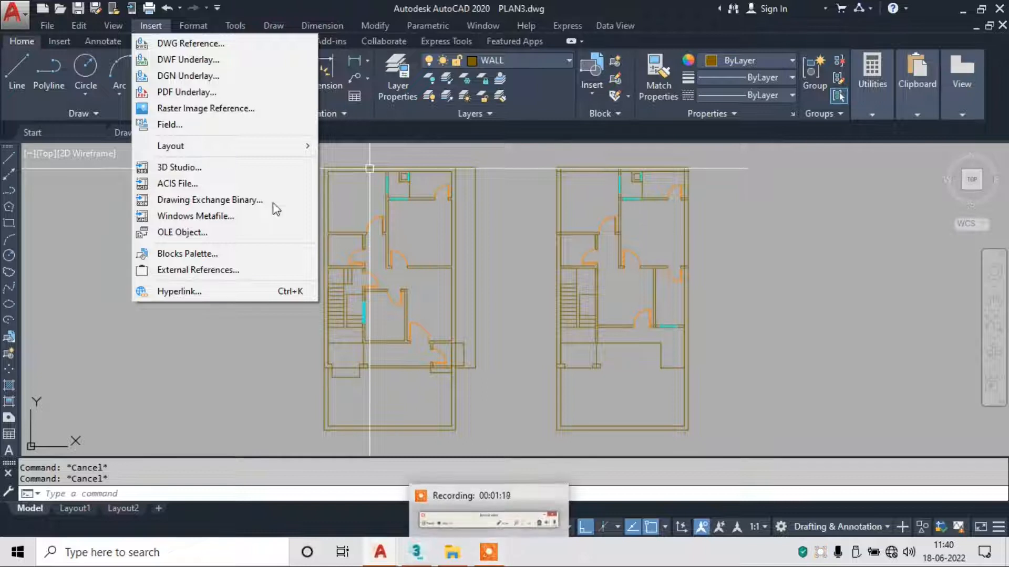
pyautogui.click(478, 544)
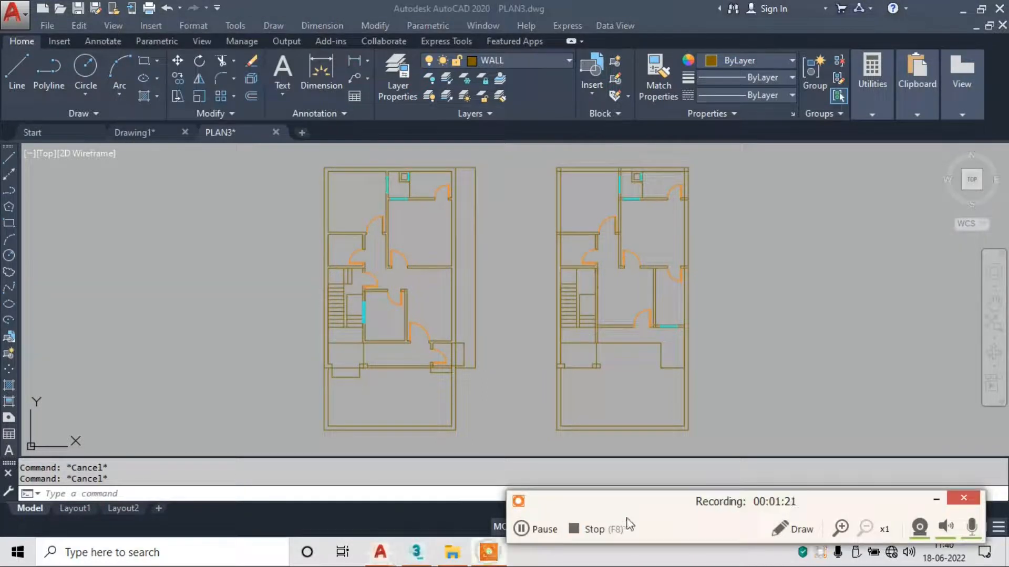
pyautogui.click(929, 501)
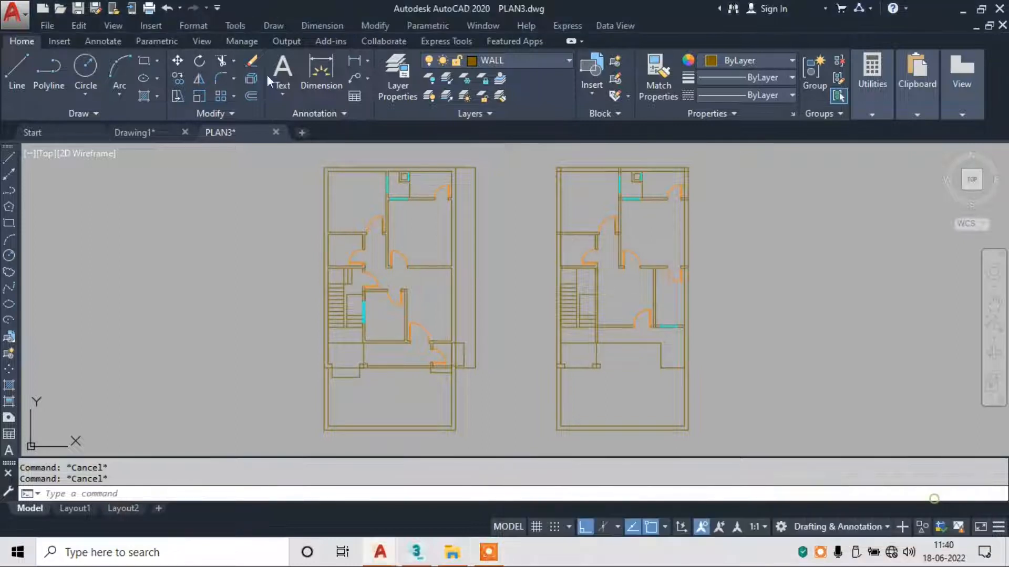
pyautogui.click(151, 25)
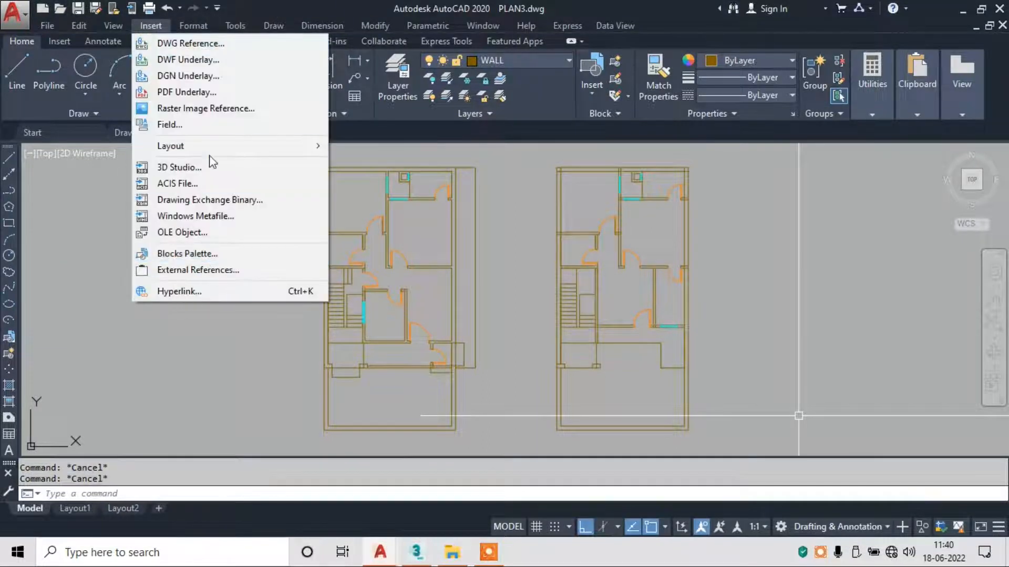
pyautogui.click(213, 109)
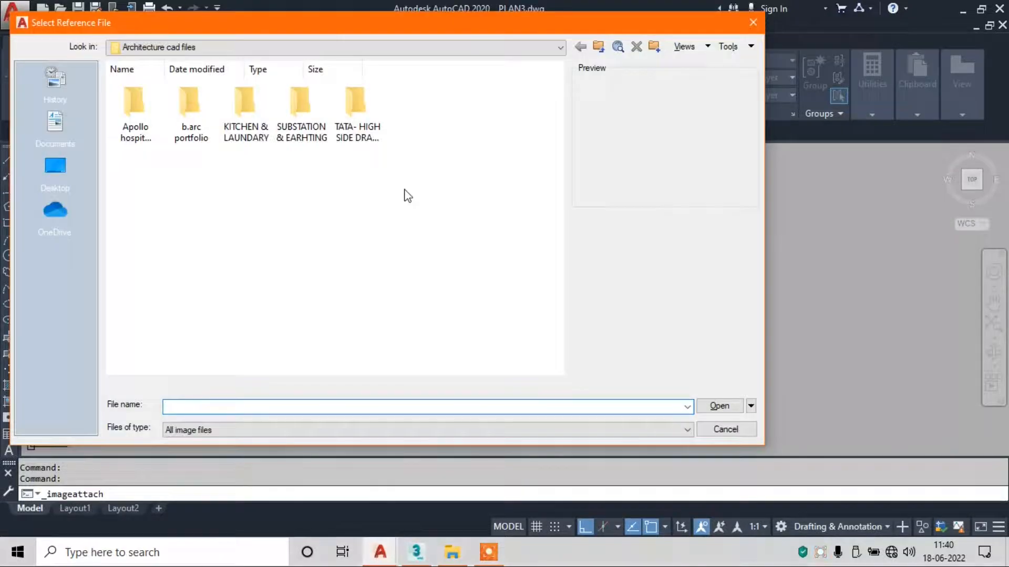
pyautogui.click(68, 163)
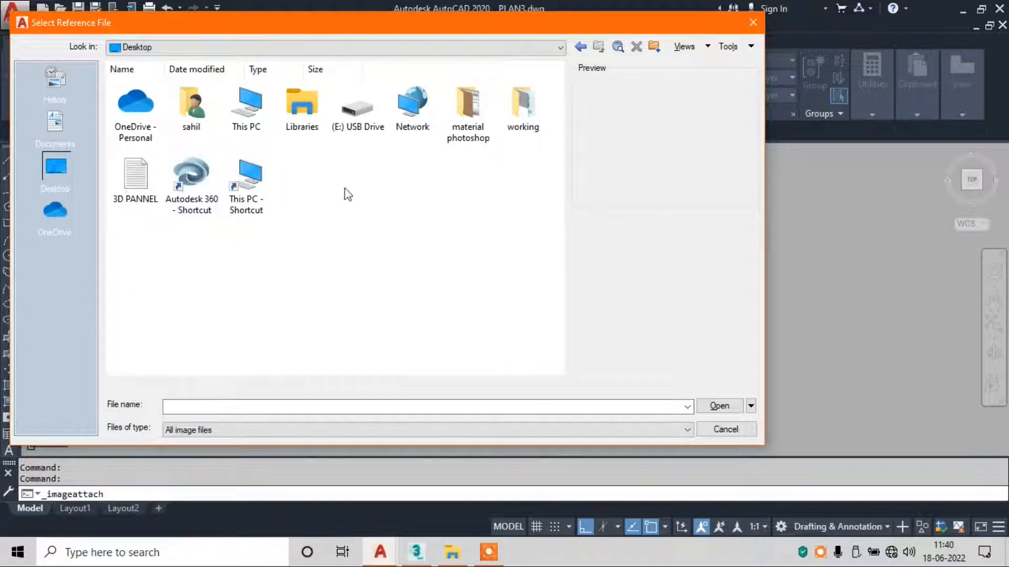
pyautogui.click(270, 428)
pyautogui.click(248, 450)
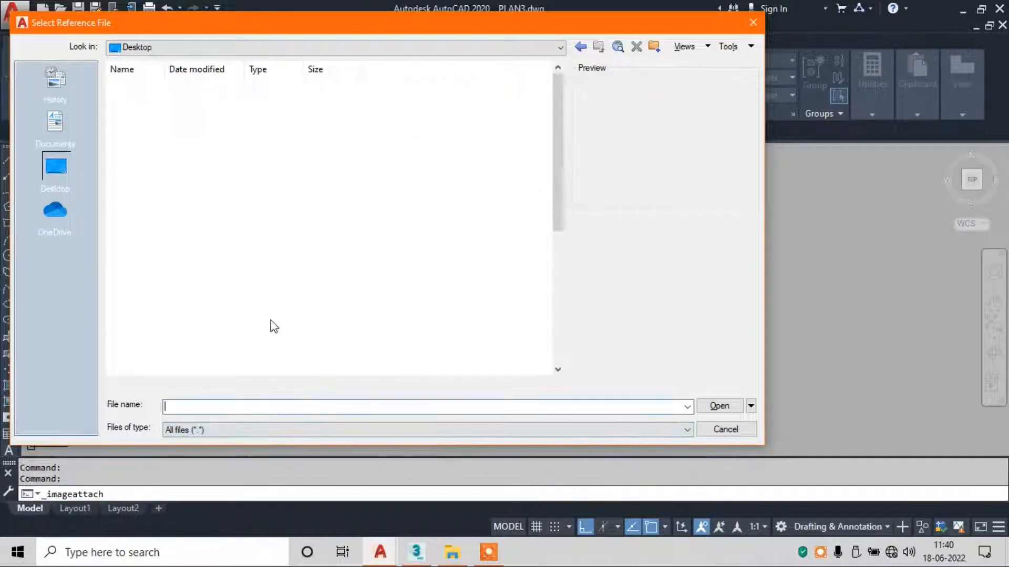
pyautogui.moveTo(557, 182); pyautogui.dragTo(548, 302)
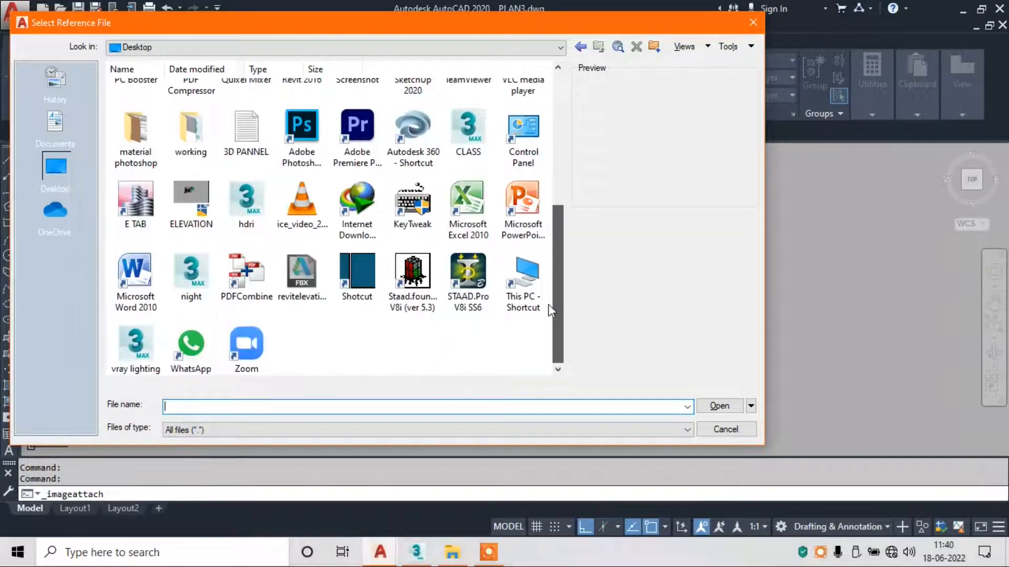
pyautogui.moveTo(555, 312); pyautogui.dragTo(549, 251)
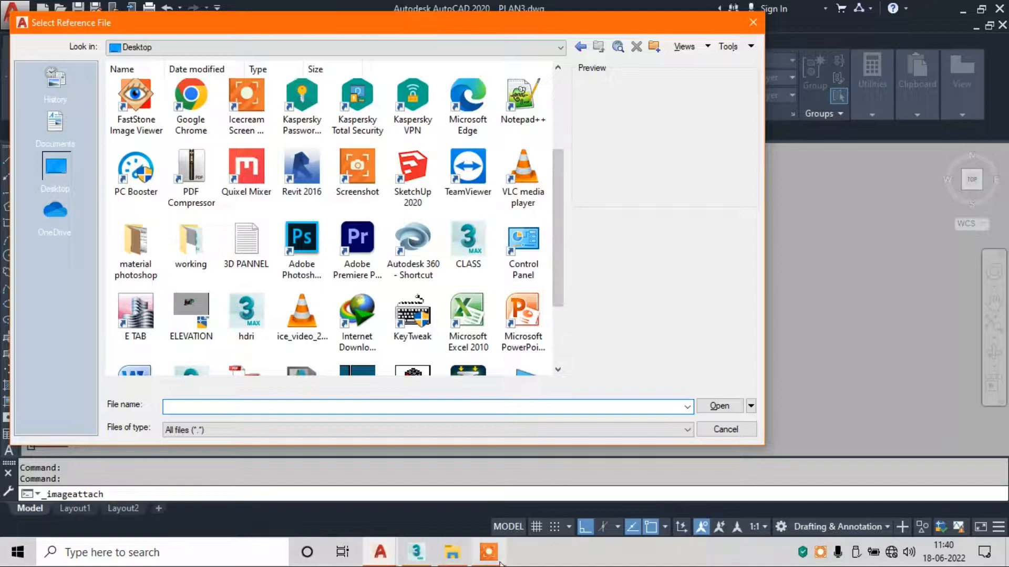
pyautogui.click(488, 552)
pyautogui.click(521, 529)
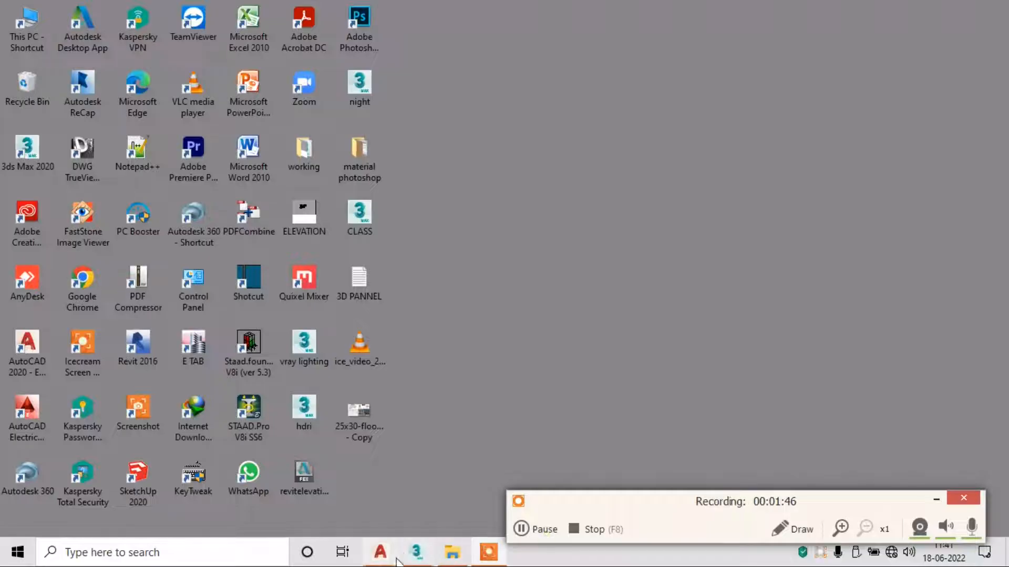
# Switch back to AutoCAD and maximize the window with the PLAN3.dwg drawing.
pyautogui.moveTo(396, 561)
pyautogui.click(449, 442)
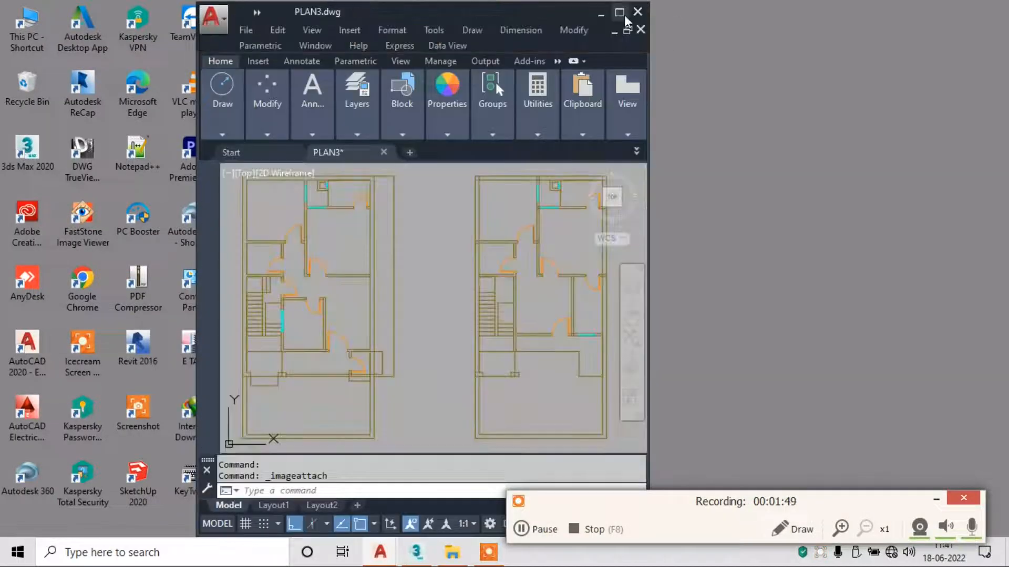
pyautogui.click(619, 12)
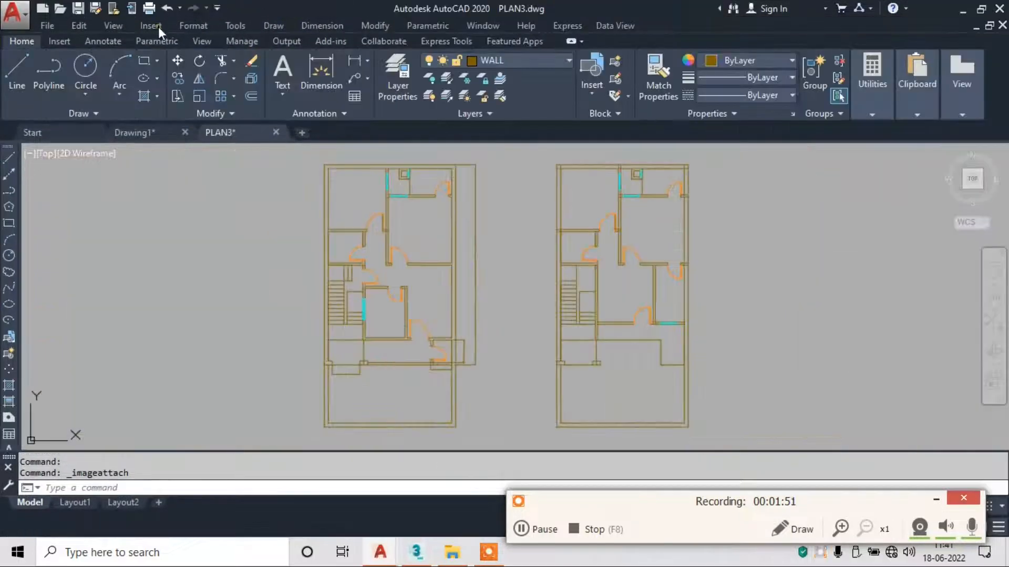
# Try to attach the "25x30-floor-plan-renders - Copy" file from the Desktop as a raster image reference, with all file types listed.
pyautogui.click(155, 25)
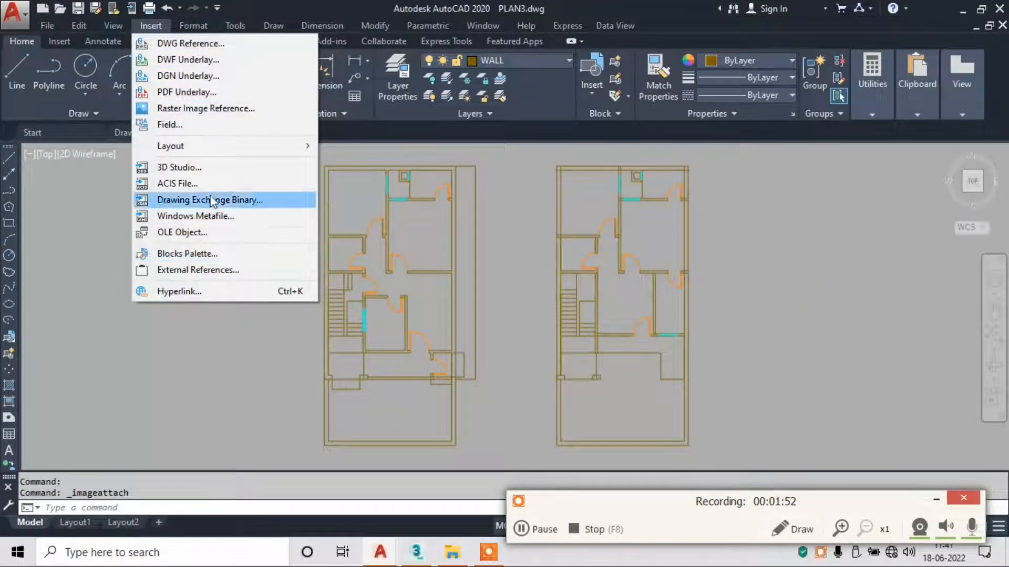
pyautogui.click(227, 109)
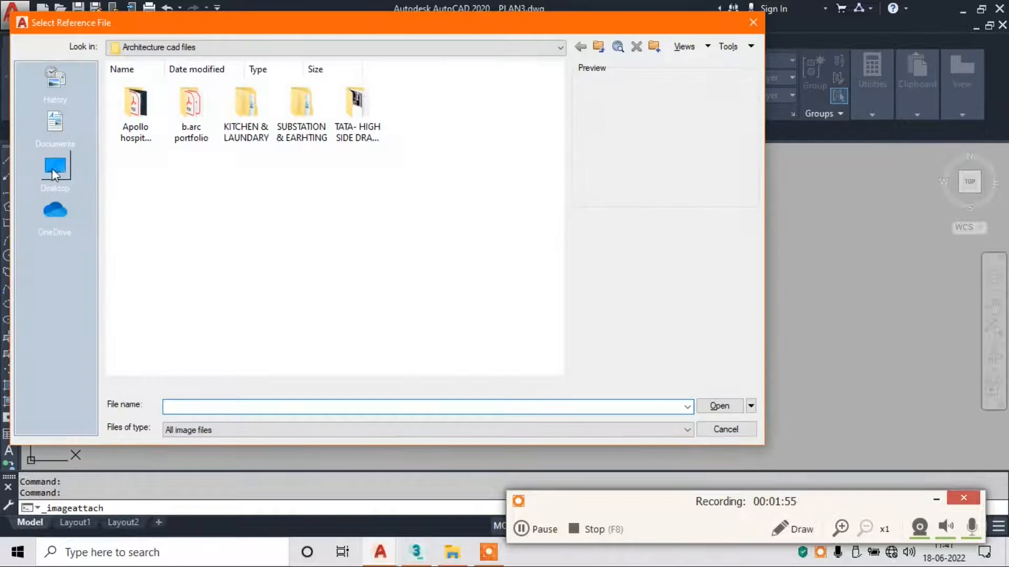
pyautogui.click(54, 171)
pyautogui.click(292, 430)
pyautogui.click(255, 454)
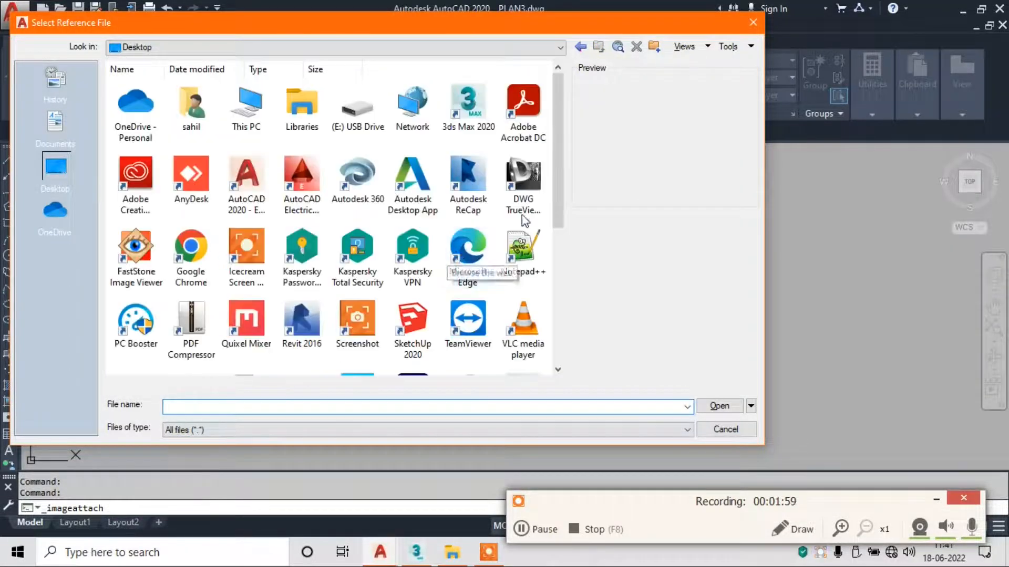
pyautogui.moveTo(555, 155); pyautogui.dragTo(557, 314)
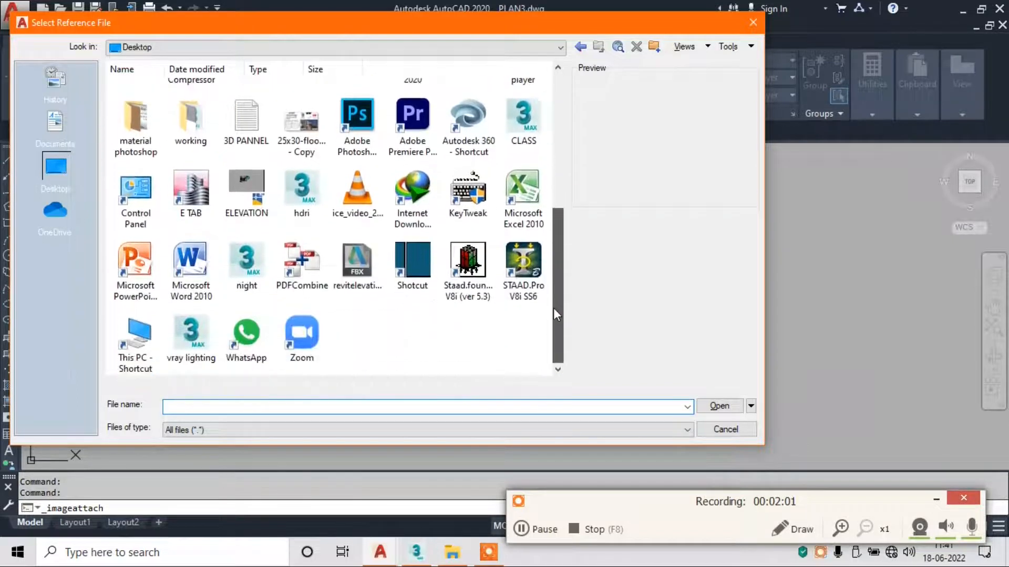
pyautogui.doubleClick(291, 131)
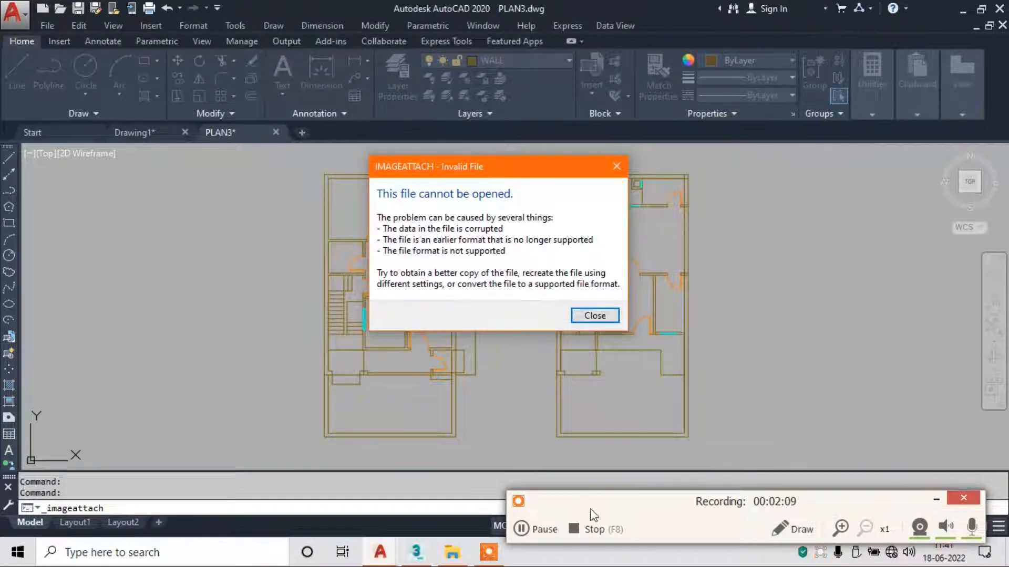
pyautogui.click(594, 316)
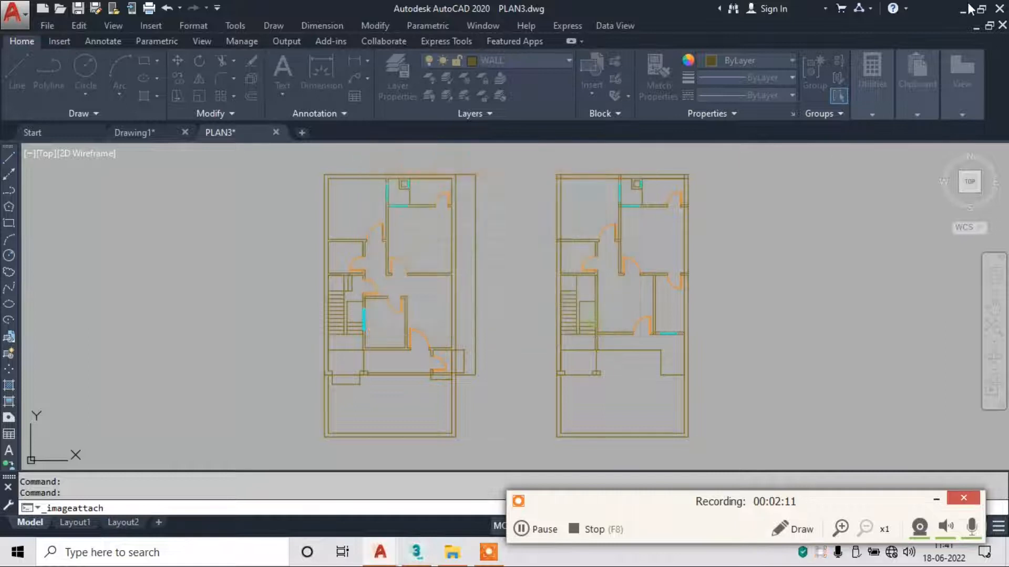
pyautogui.press('Escape')
# Minimize AutoCAD and open the "25x30-floor-plan-renders - Copy" image from the desktop in Paint.
pyautogui.click(963, 9)
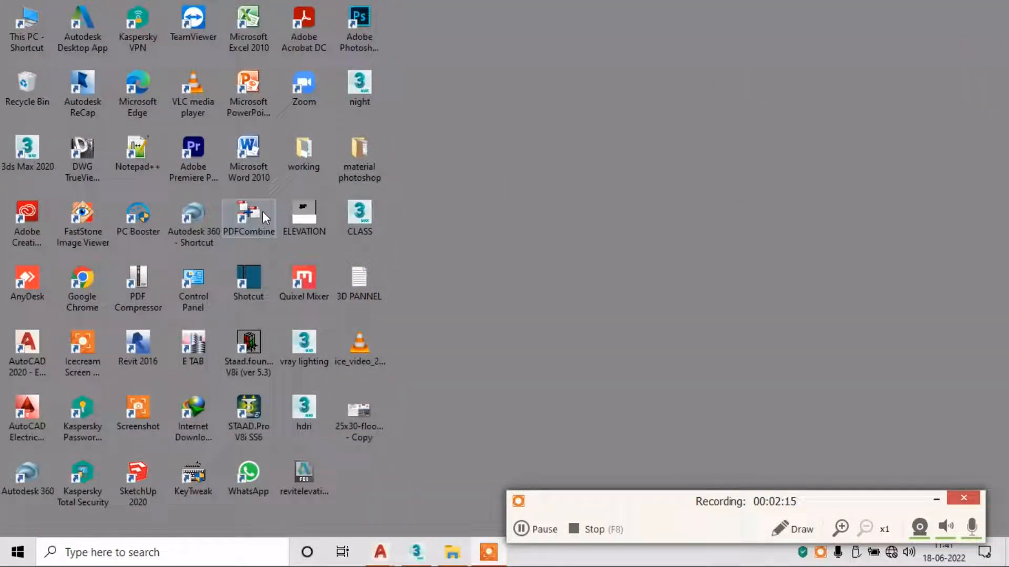
pyautogui.click(354, 413)
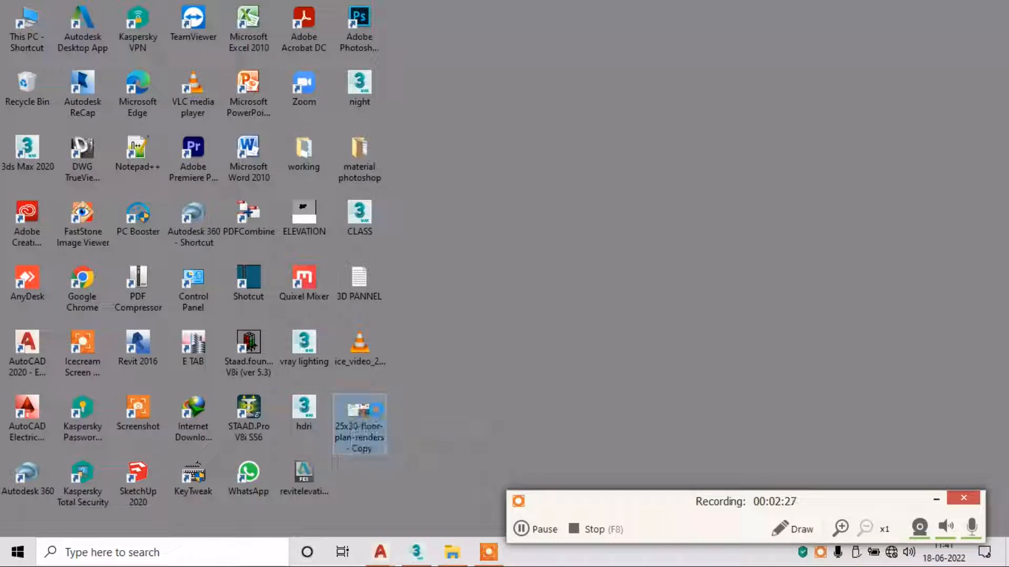
pyautogui.rightClick(377, 411)
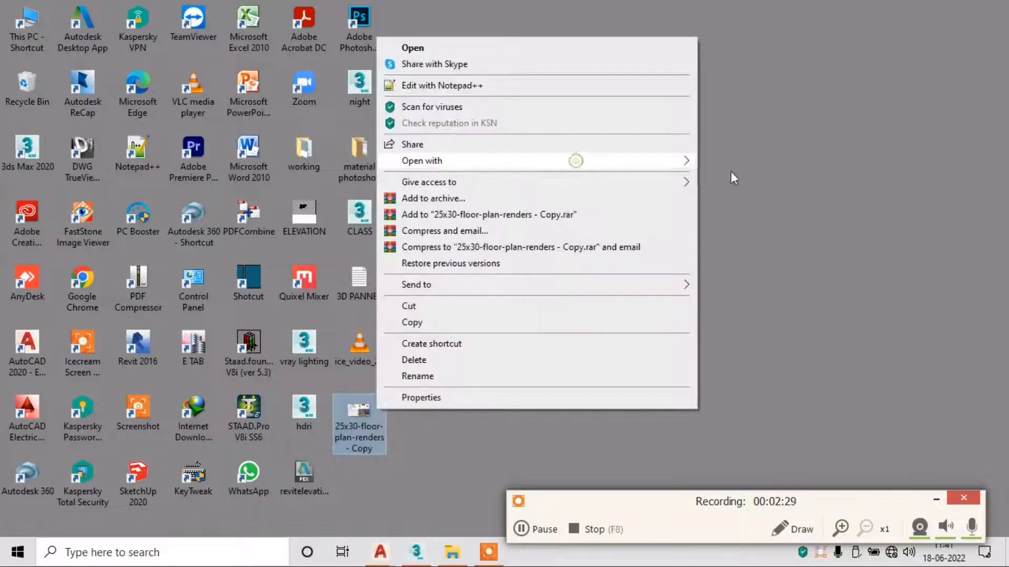
pyautogui.moveTo(682, 167)
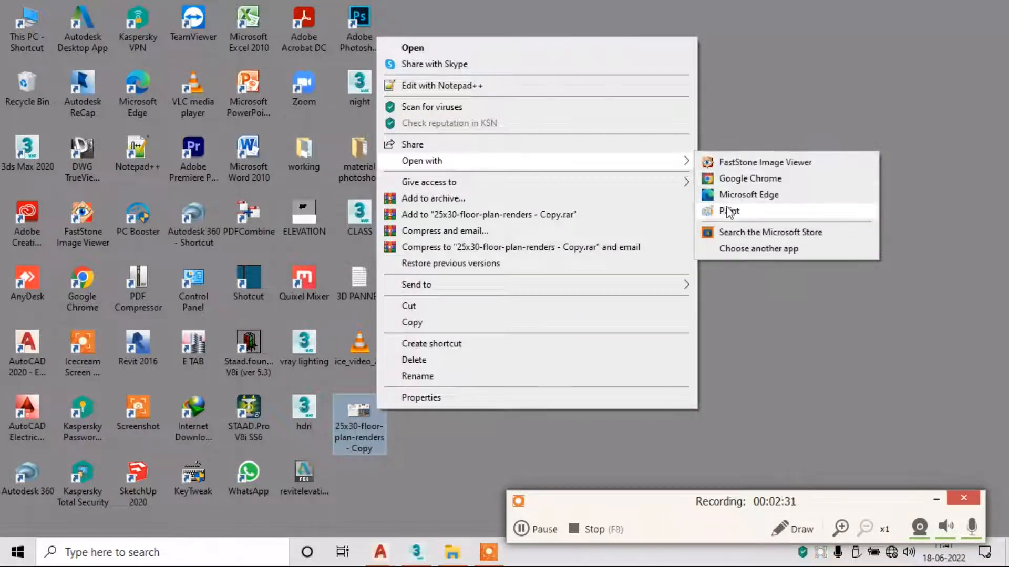
pyautogui.click(755, 218)
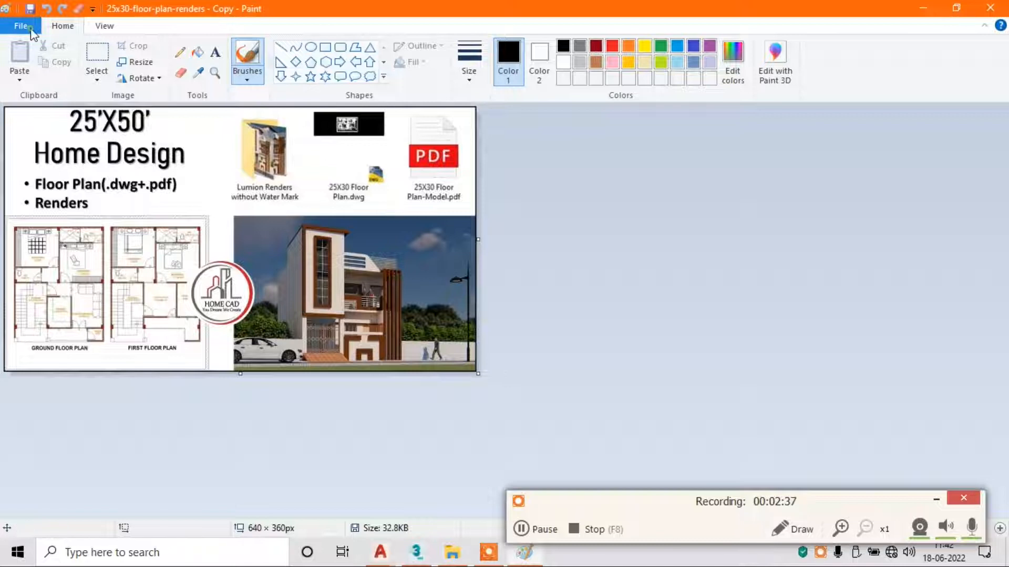
# Save the image to the Desktop as a JPEG named "25x30 new plan" and close Paint.
pyautogui.click(32, 33)
pyautogui.moveTo(39, 156)
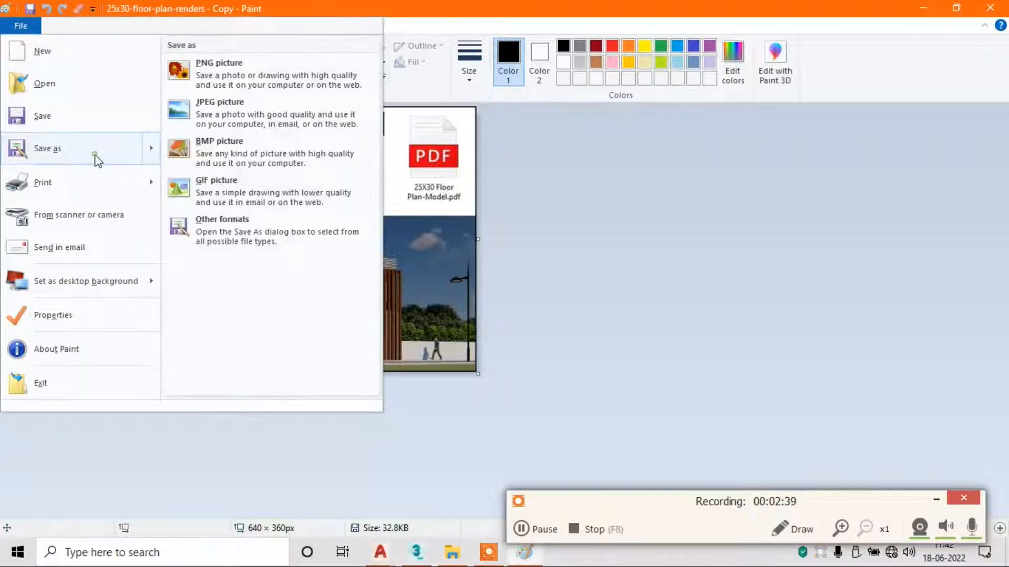
pyautogui.click(368, 223)
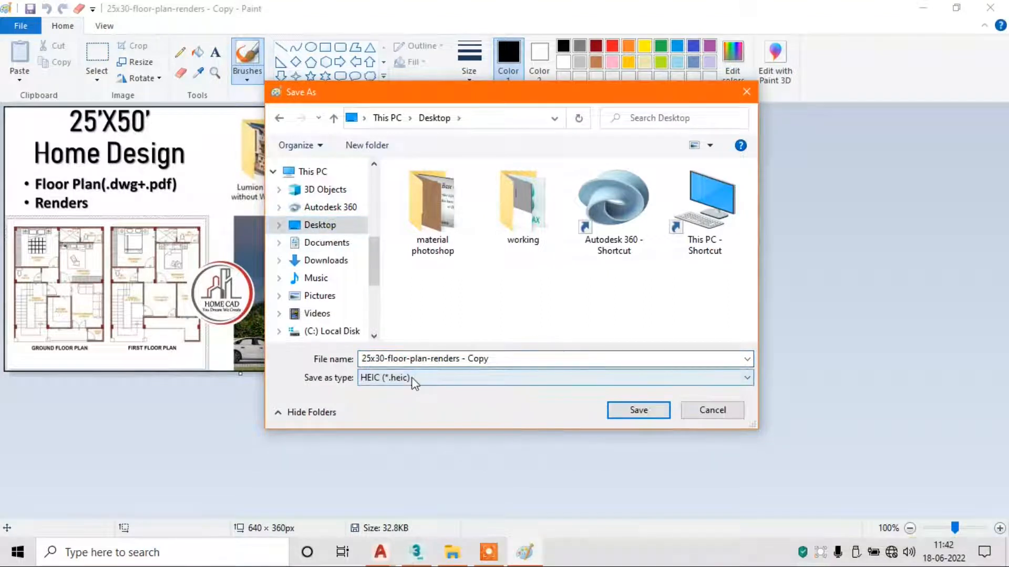
pyautogui.click(413, 379)
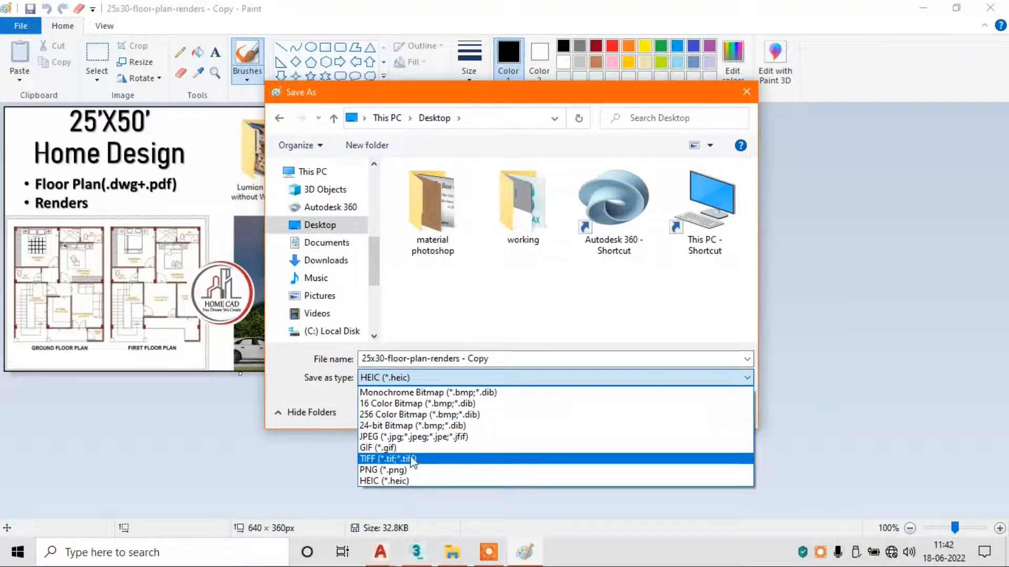
pyautogui.click(444, 437)
pyautogui.click(512, 358)
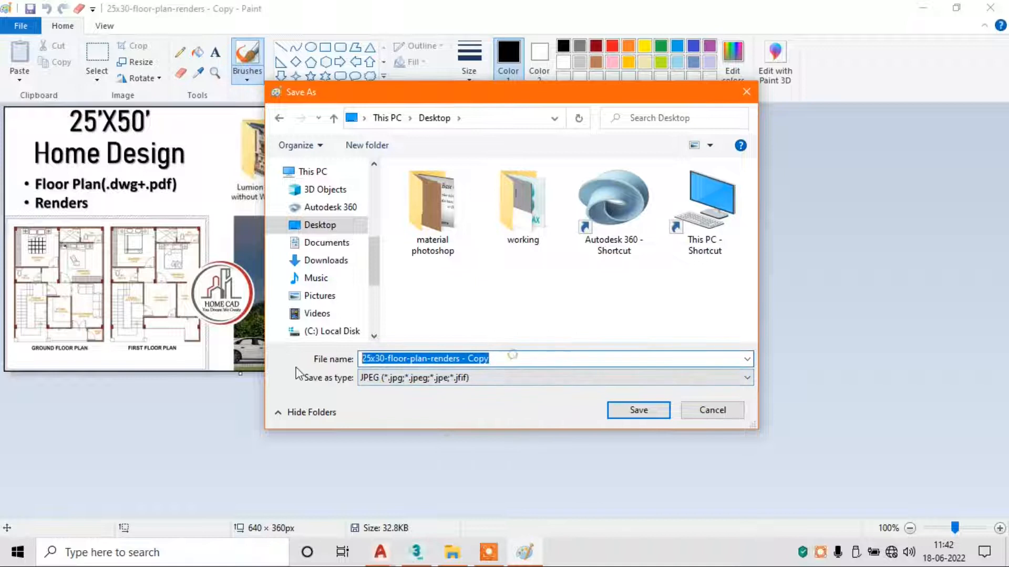
pyautogui.write('25')
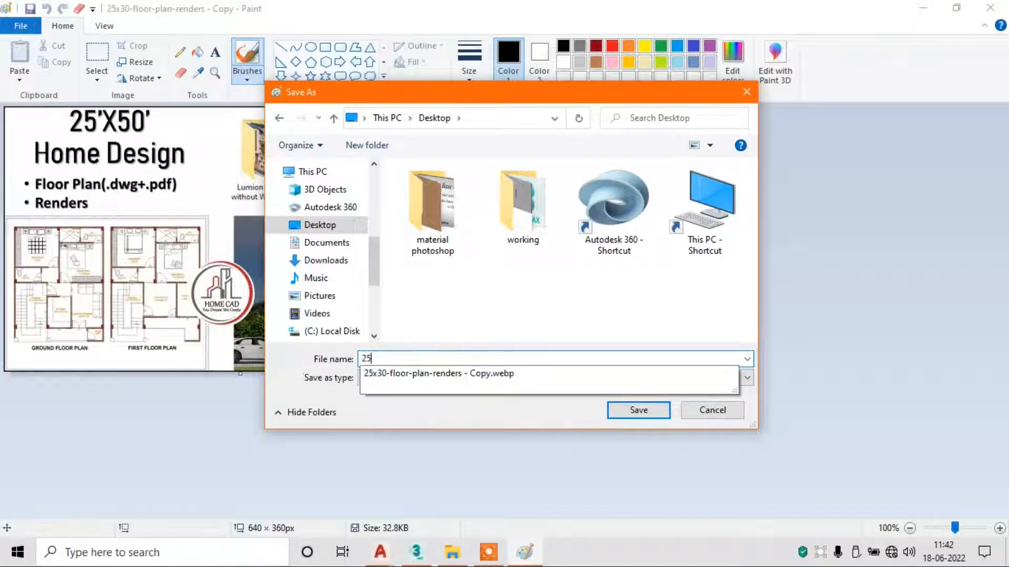
pyautogui.write('x30 new plan')
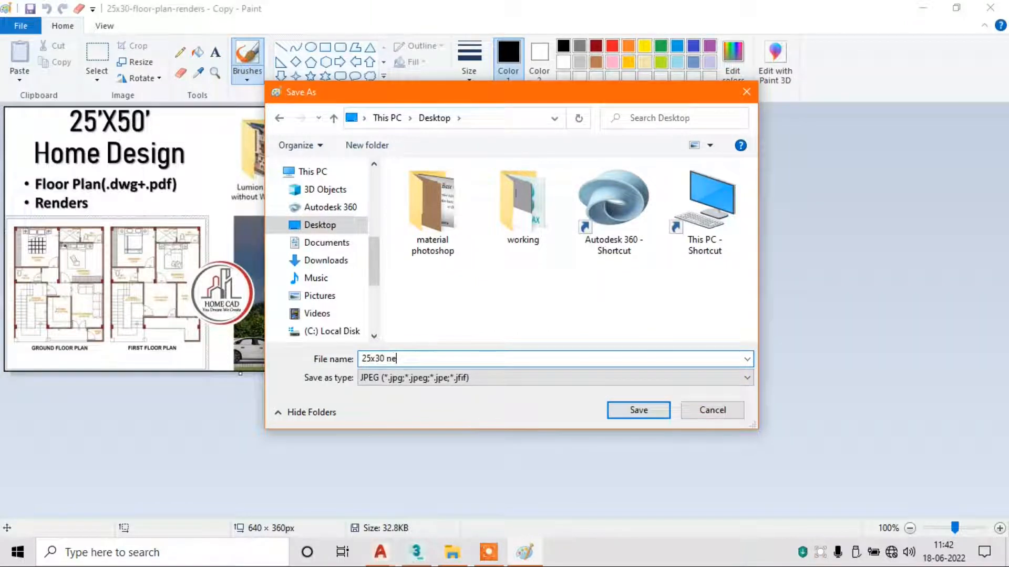
pyautogui.click(625, 409)
pyautogui.click(542, 306)
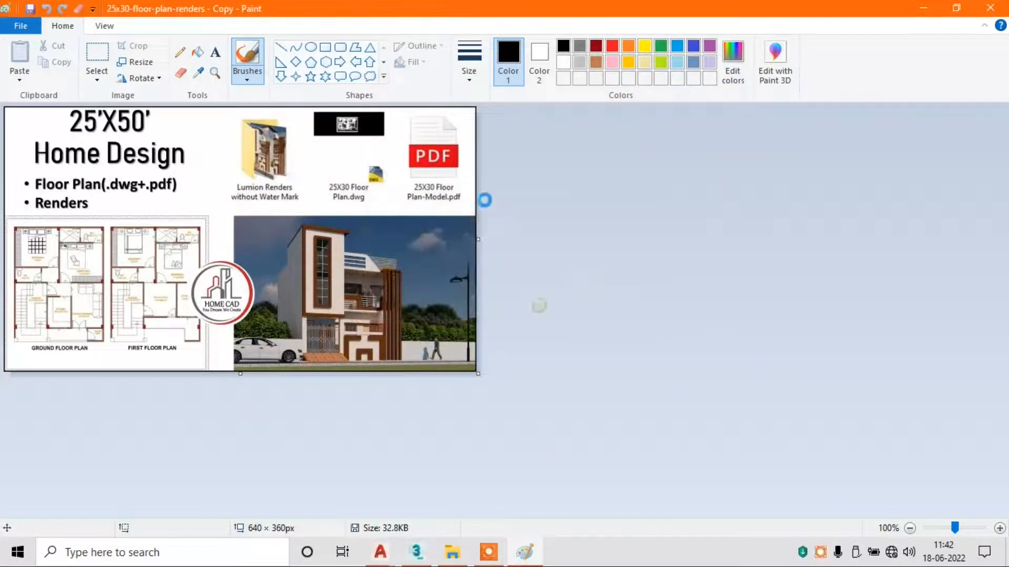
pyautogui.click(991, 5)
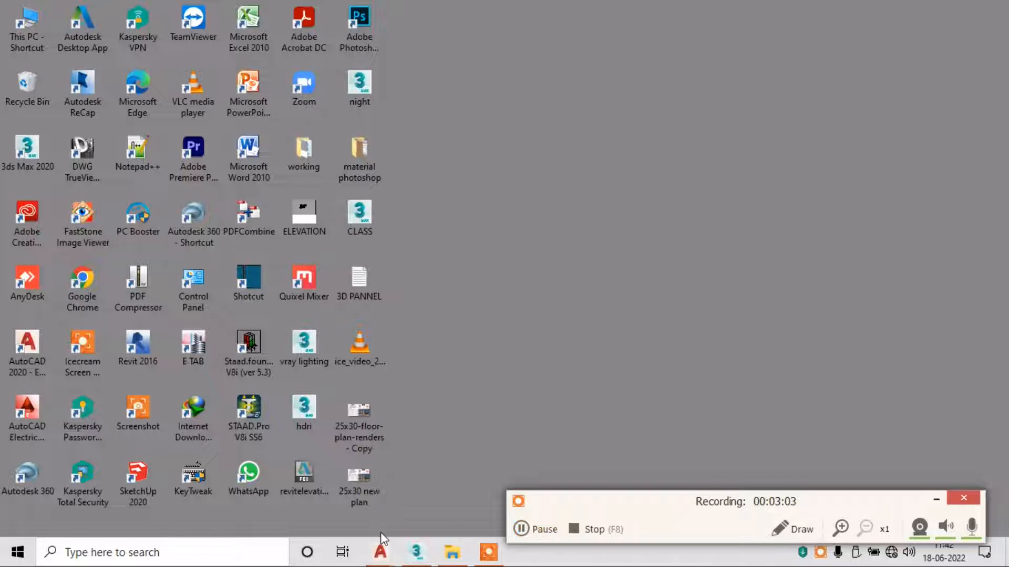
# Return to AutoCAD with PLAN3.dwg and maximize its window.
pyautogui.click(522, 531)
pyautogui.moveTo(384, 559)
pyautogui.click(452, 488)
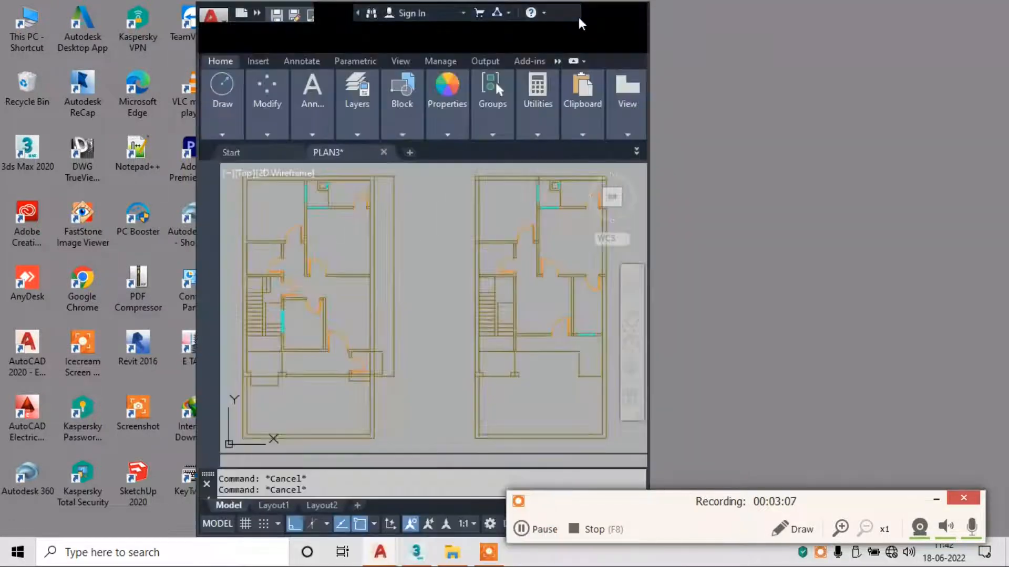
pyautogui.click(618, 13)
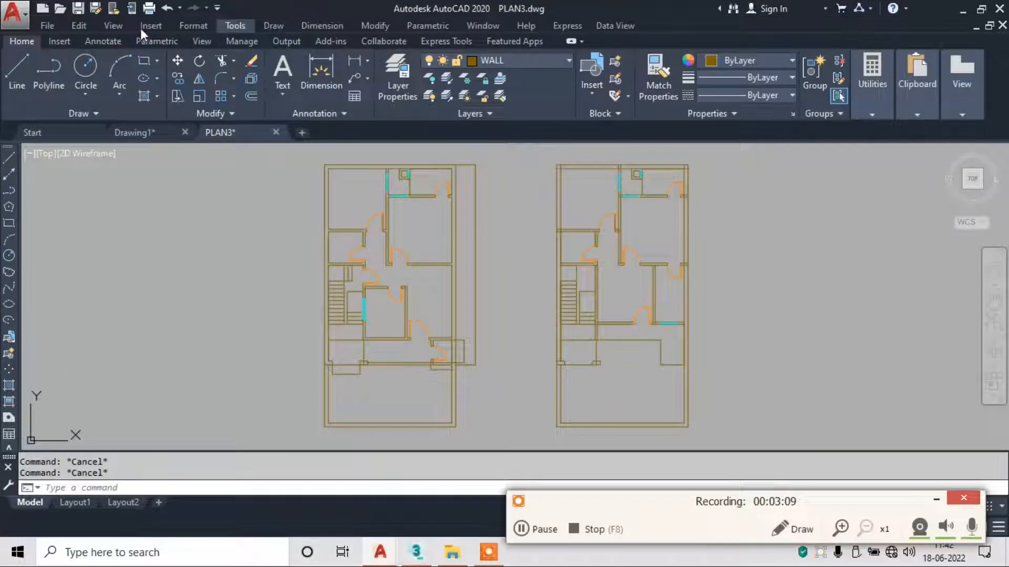
# Attach the "25x30 new plan" image from the Desktop as a raster reference, with insertion point and scale specified on-screen.
pyautogui.click(152, 26)
pyautogui.click(208, 108)
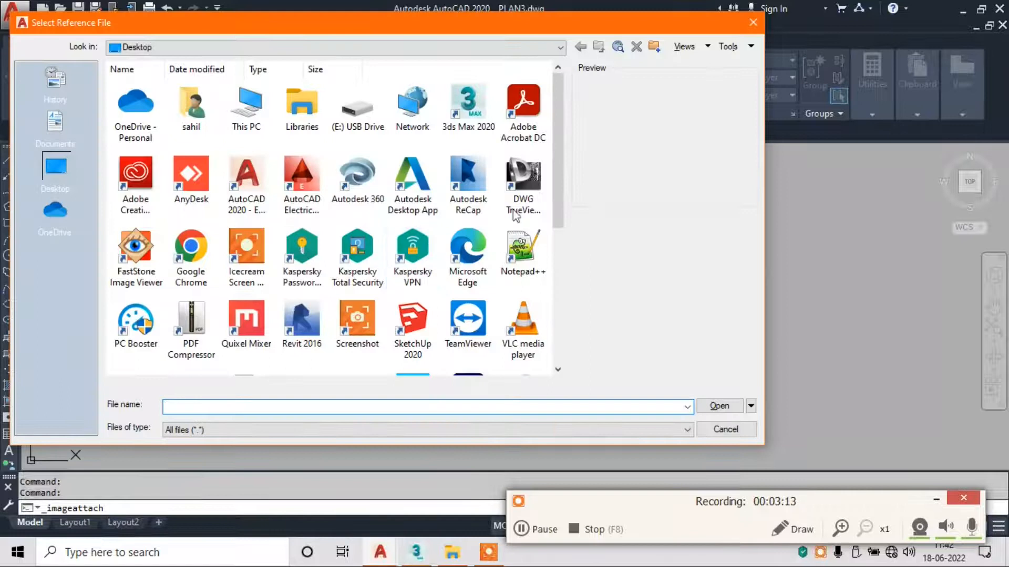
pyautogui.moveTo(551, 186); pyautogui.dragTo(552, 315)
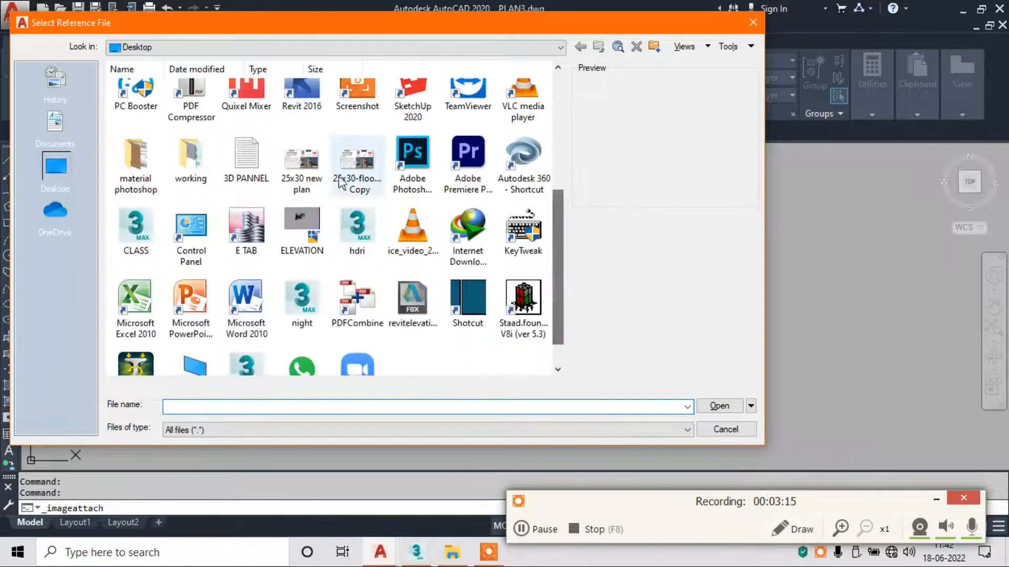
pyautogui.doubleClick(309, 157)
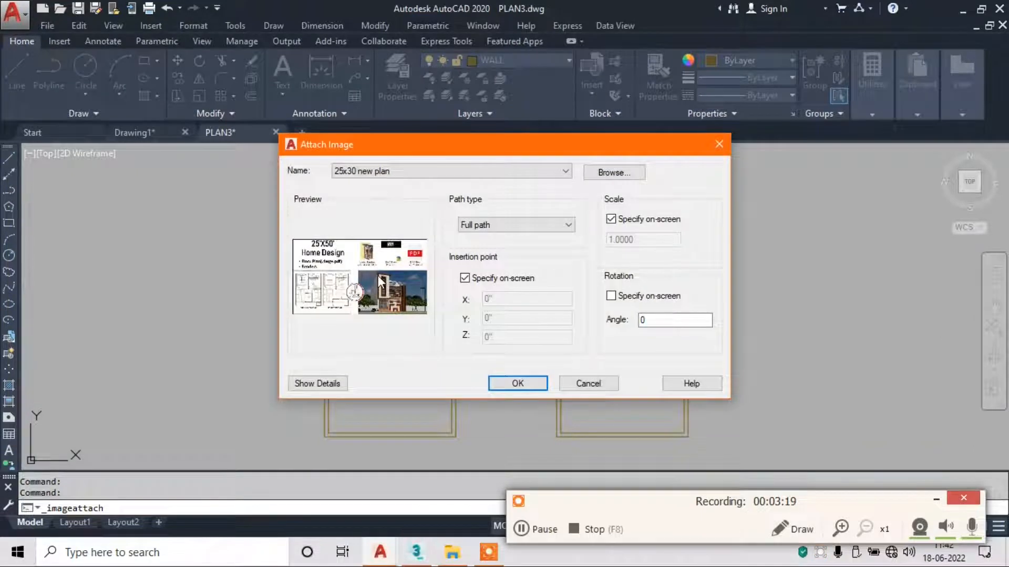
pyautogui.click(516, 382)
# Place the attached image in the empty area left of the two floor plans and accept its scale.
pyautogui.scroll(-3, 402, 304)
pyautogui.moveTo(411, 217); pyautogui.dragTo(411, 313, button='middle')
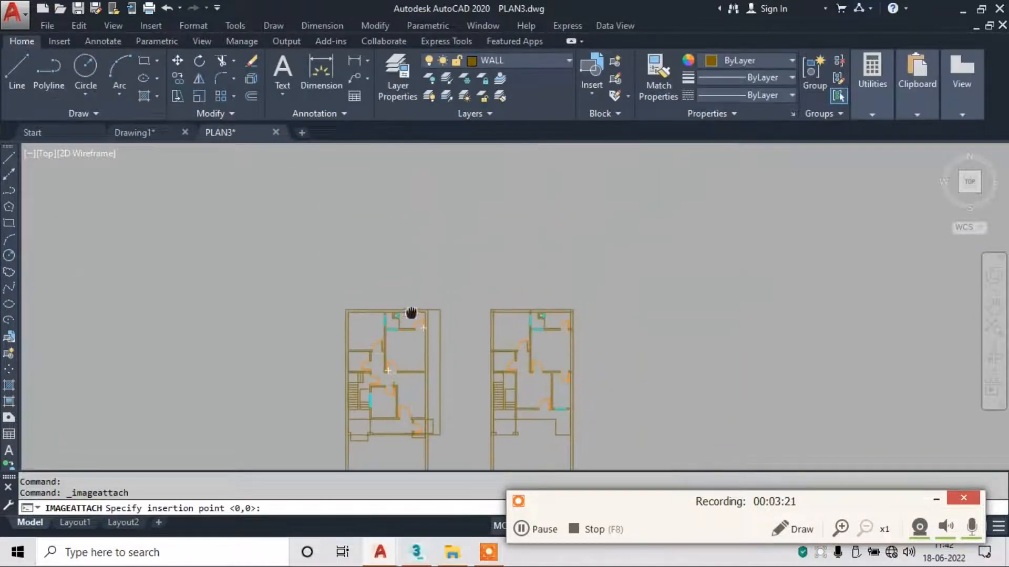
pyautogui.moveTo(294, 332); pyautogui.dragTo(412, 234, button='middle')
pyautogui.click(282, 330)
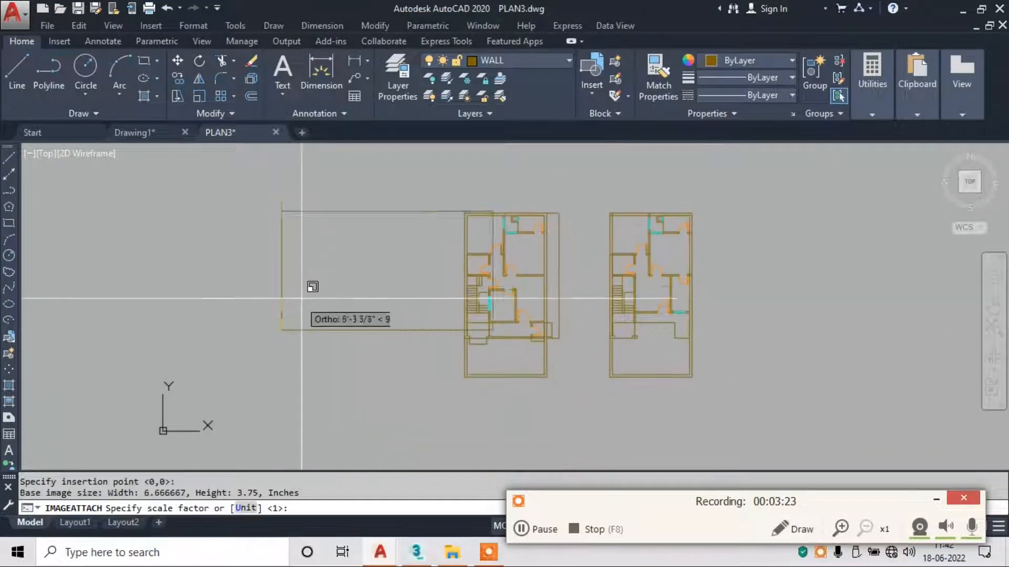
pyautogui.press('Return')
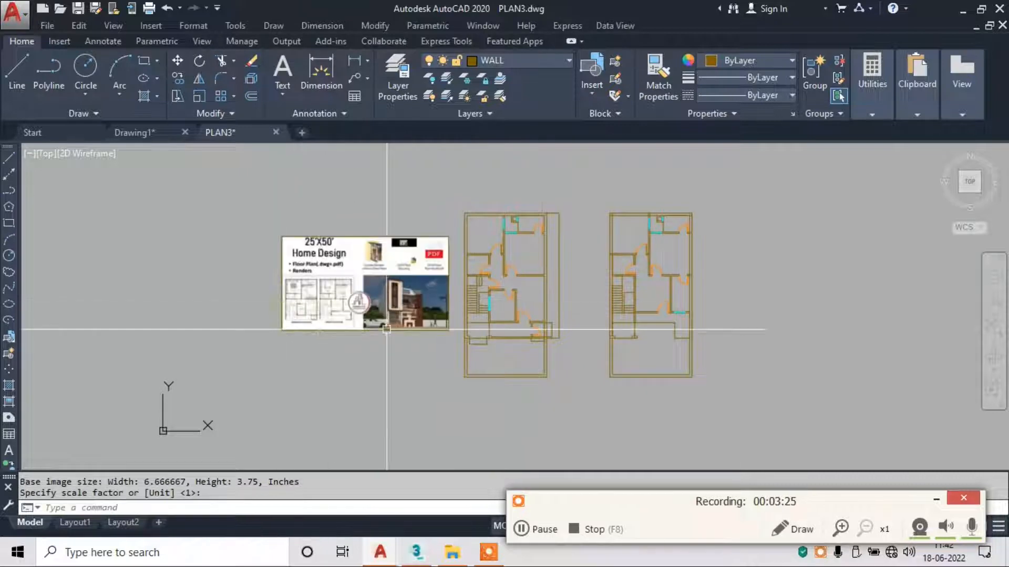
# Examine the attached image's floor plans and elevation render alongside the drawn floor plans.
pyautogui.scroll(5, 351, 301)
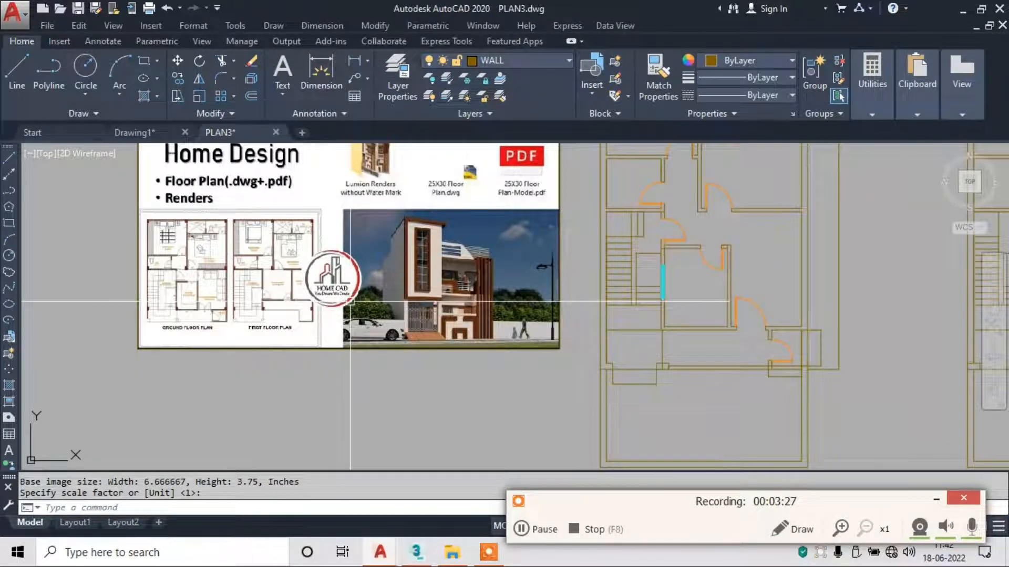
pyautogui.scroll(4, 168, 310)
pyautogui.scroll(-5, 192, 312)
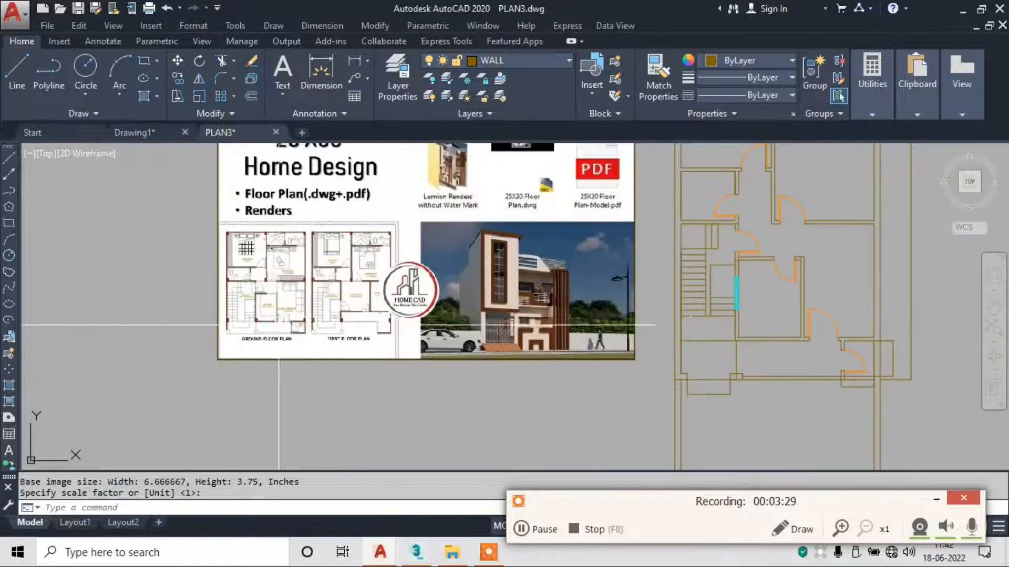
pyautogui.moveTo(677, 300); pyautogui.dragTo(619, 293, button='middle')
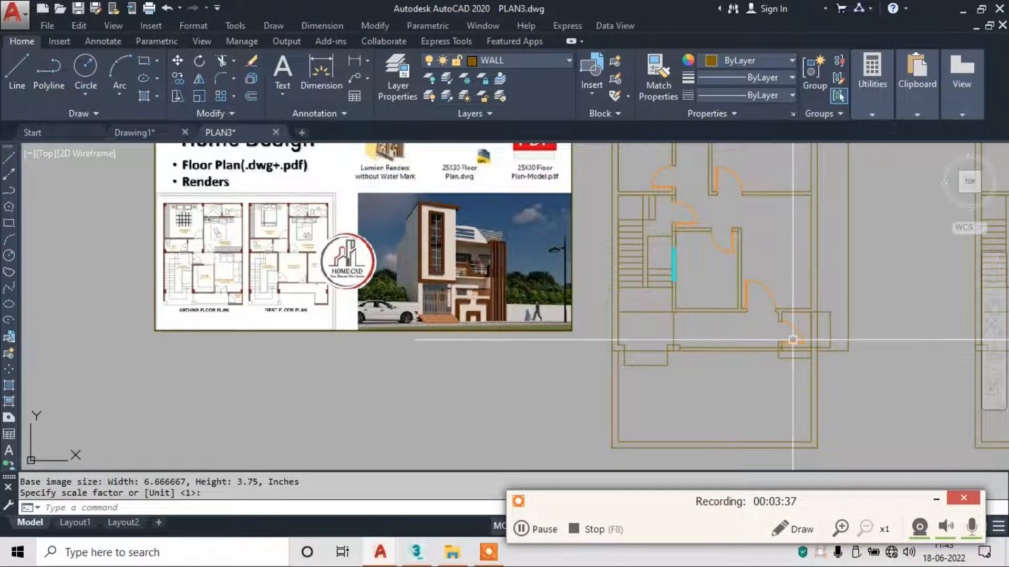
pyautogui.moveTo(760, 333); pyautogui.dragTo(551, 332, button='middle')
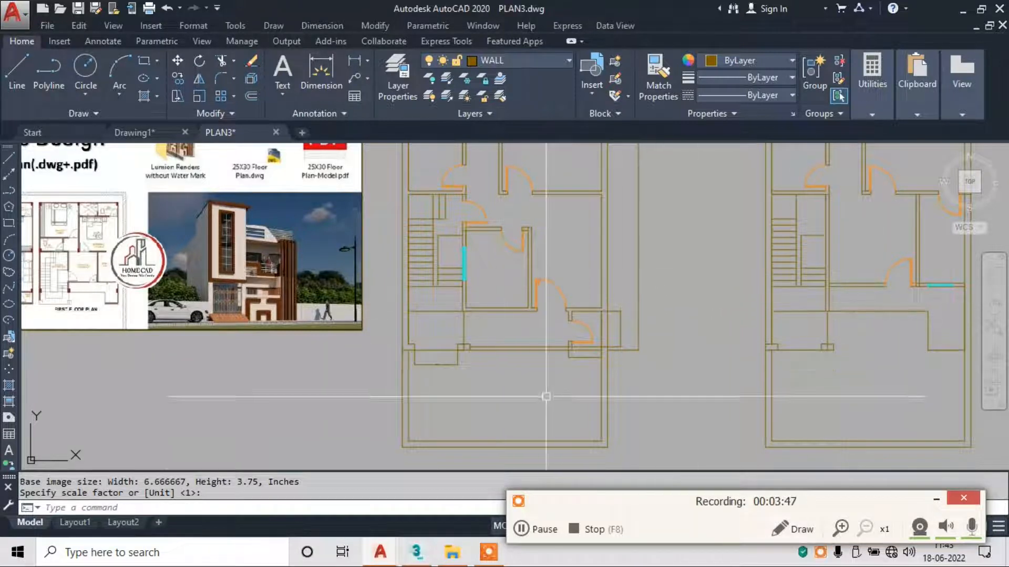
pyautogui.click(539, 527)
pyautogui.click(348, 262)
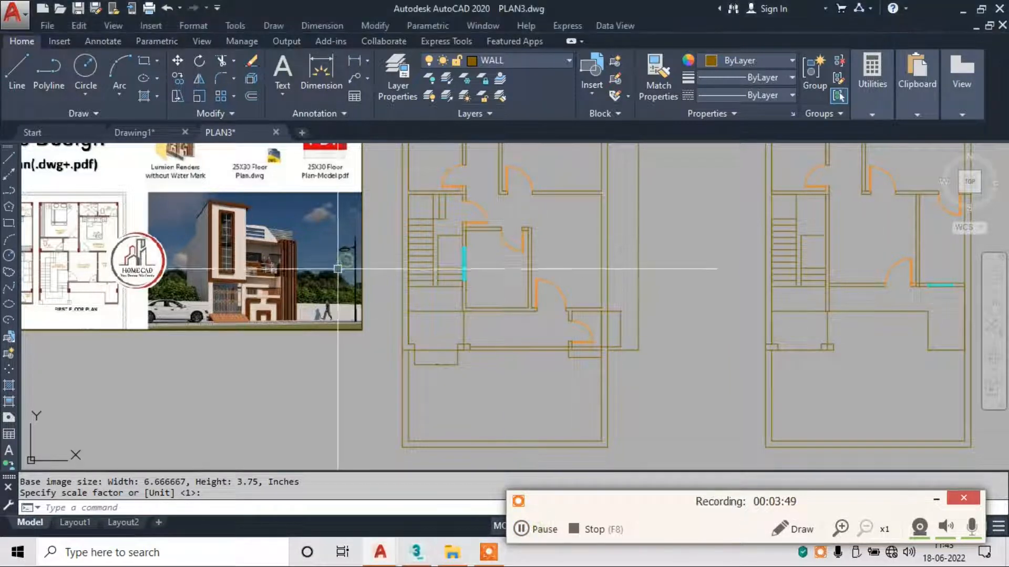
pyautogui.press('Escape')
# Move the attached image straight down beside the left floor plan.
pyautogui.click(317, 357)
pyautogui.click(237, 287)
pyautogui.write('m')
pyautogui.press('space')
pyautogui.click(236, 293)
pyautogui.moveTo(271, 370); pyautogui.dragTo(263, 279, button='middle')
pyautogui.click(257, 327)
pyautogui.press('Escape')
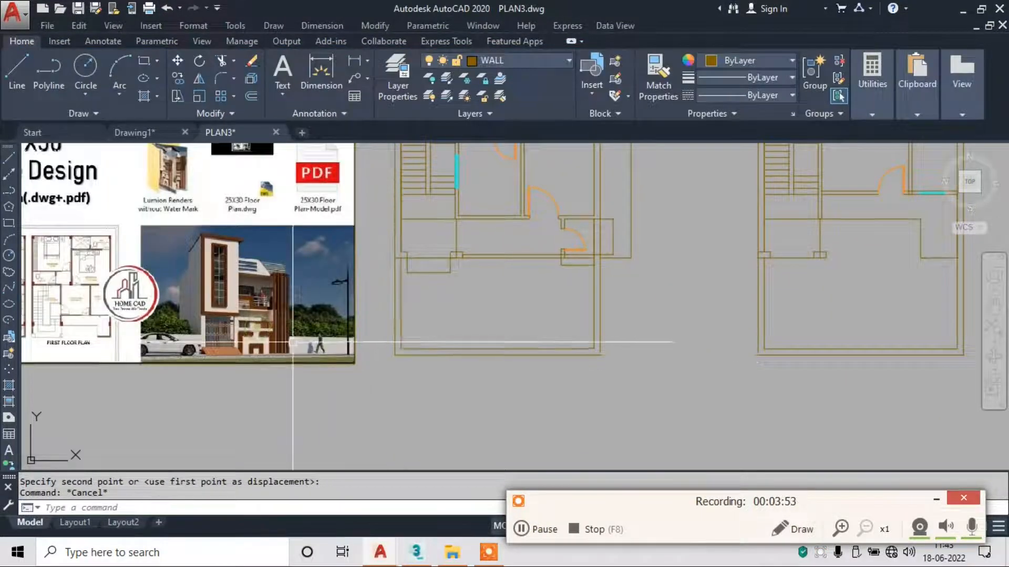
# Examine the ground and first floor plans in the attached image up close.
pyautogui.moveTo(257, 327); pyautogui.dragTo(286, 317, button='middle')
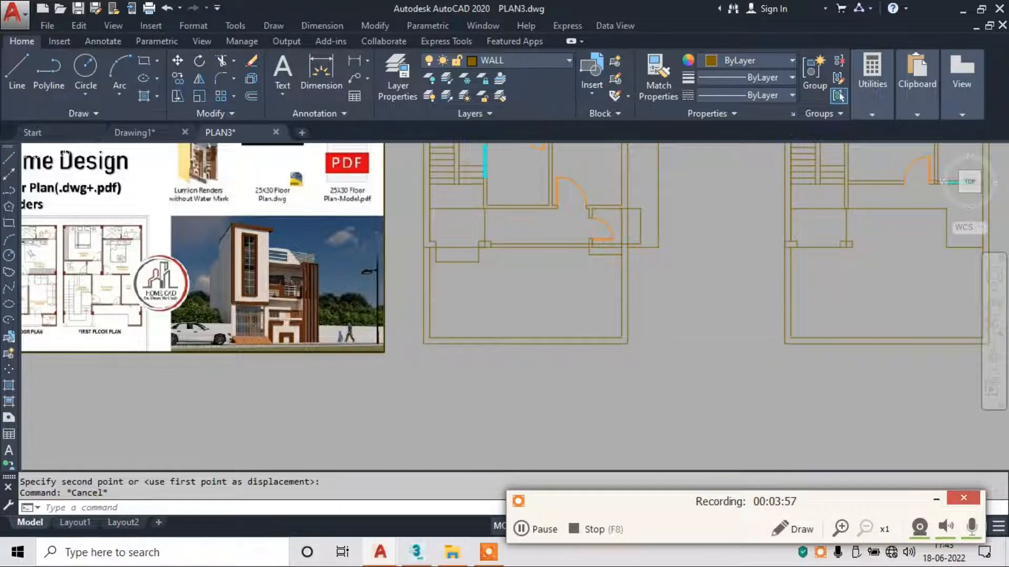
pyautogui.scroll(-2, 496, 331)
pyautogui.scroll(5, 257, 315)
pyautogui.moveTo(211, 283); pyautogui.dragTo(333, 332, button='middle')
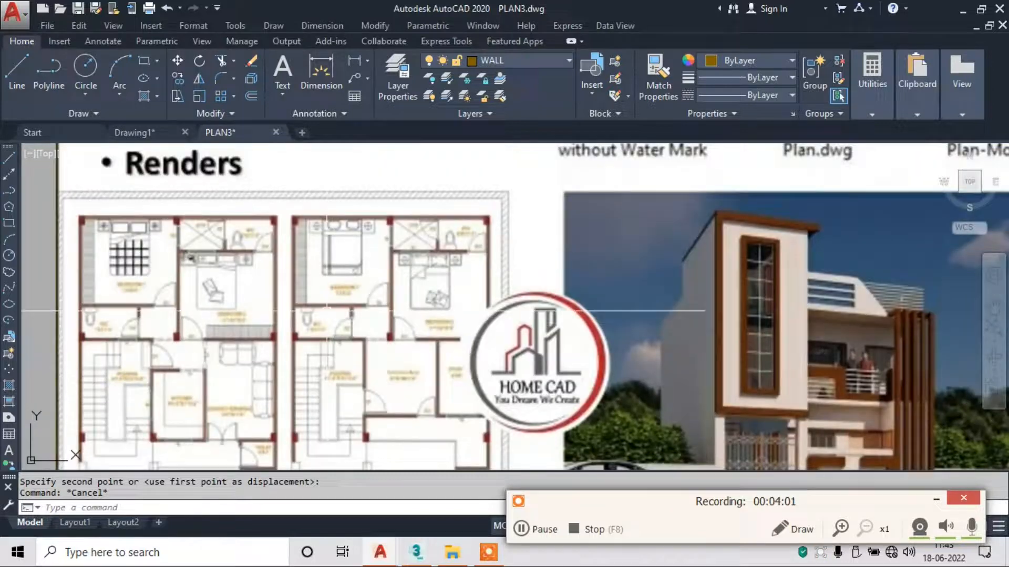
# Erase the stray outlines running outside the right wall of the left floor plan.
pyautogui.scroll(-2, 249, 230)
pyautogui.scroll(2, 251, 243)
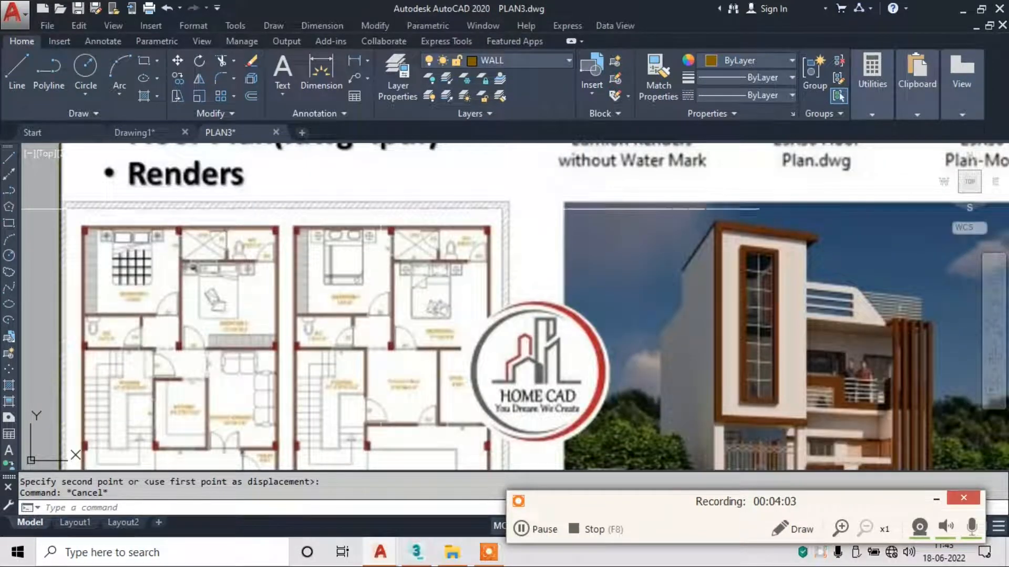
pyautogui.scroll(-2, 366, 281)
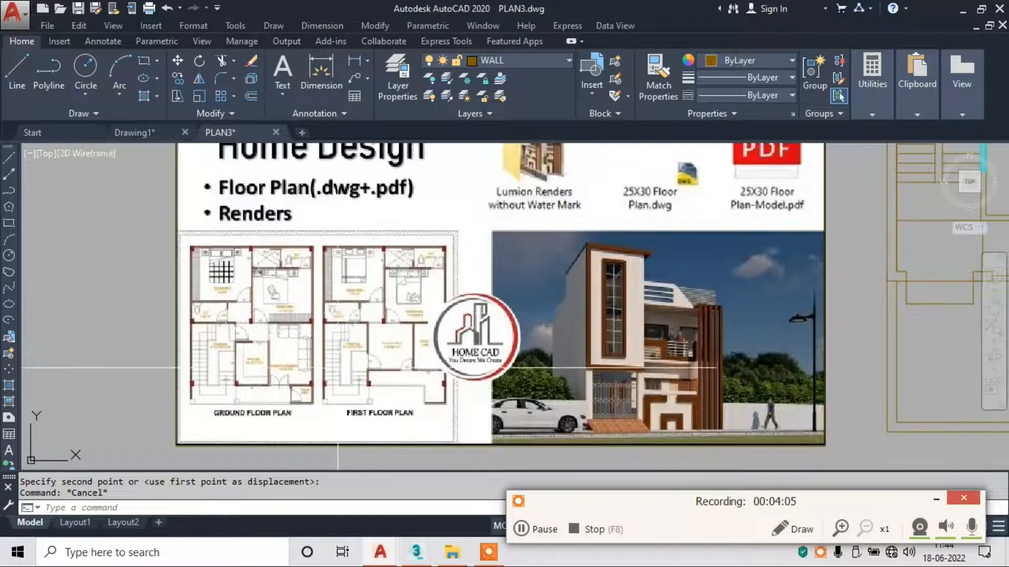
pyautogui.scroll(-1, 157, 310)
pyautogui.scroll(4, 507, 248)
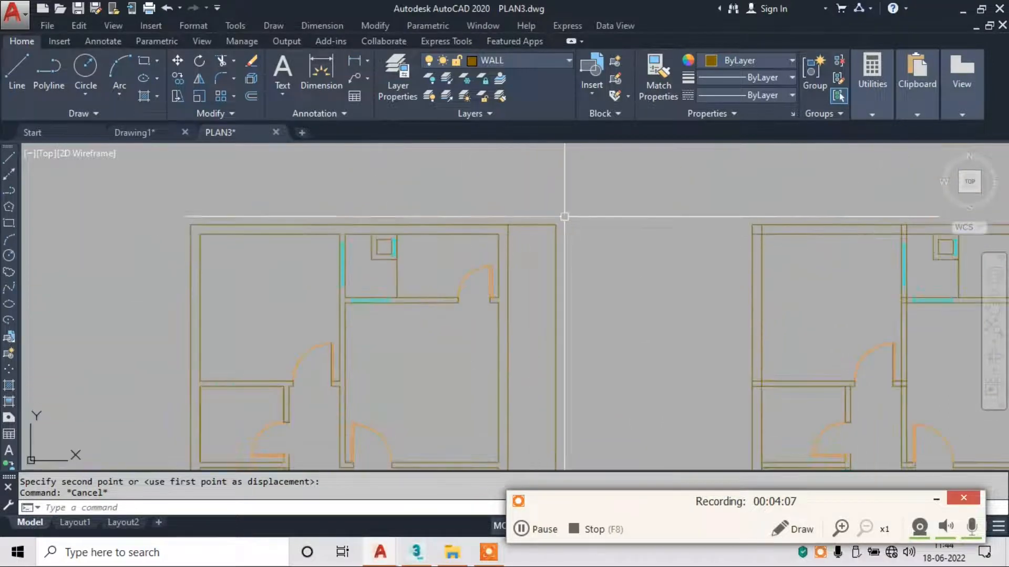
pyautogui.click(564, 217)
pyautogui.click(532, 256)
pyautogui.press('Return')
pyautogui.scroll(-2, 543, 315)
pyautogui.scroll(5, 518, 279)
pyautogui.click(620, 193)
pyautogui.click(534, 356)
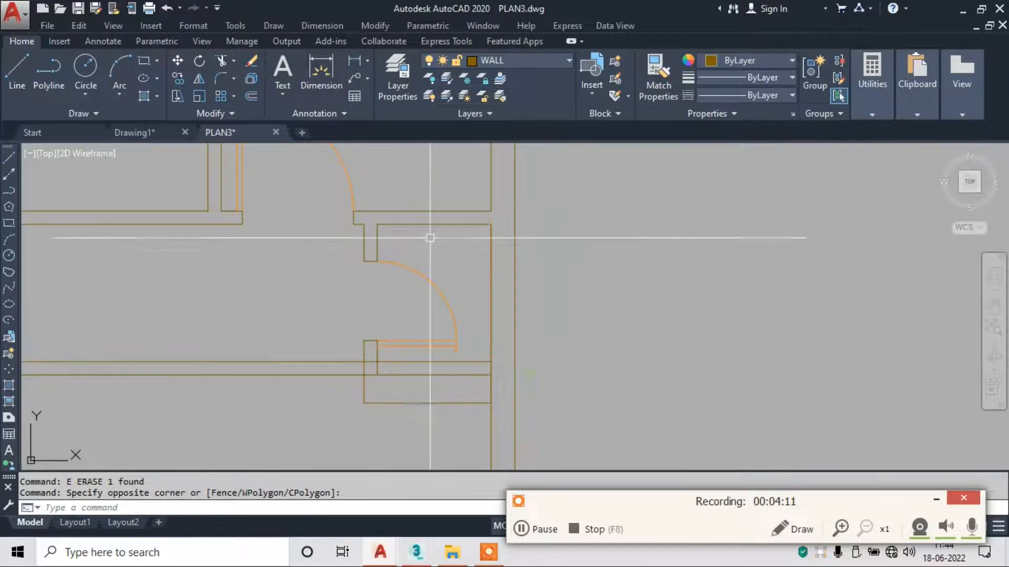
pyautogui.write('e')
pyautogui.press('Return')
# Examine the reference image's ground floor entrance and elevation against the front part of the left floor plan.
pyautogui.scroll(-3, 485, 255)
pyautogui.scroll(5, 390, 217)
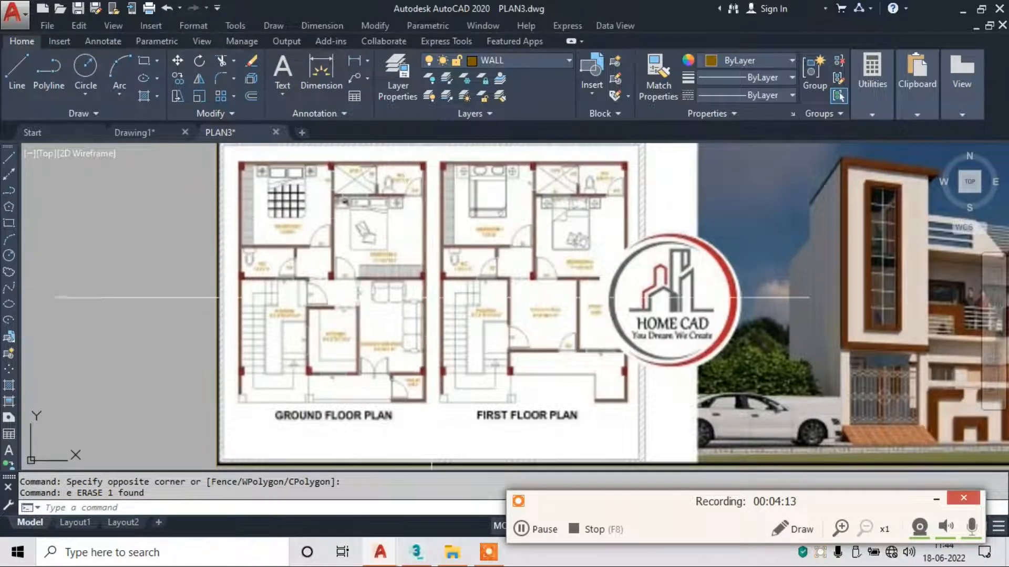
pyautogui.moveTo(240, 260)
pyautogui.mouseDown(button='middle')
pyautogui.moveTo(241, 302)
pyautogui.moveTo(242, 259)
pyautogui.mouseUp(button='middle')
pyautogui.scroll(-2, 242, 257)
pyautogui.moveTo(497, 328); pyautogui.dragTo(287, 260, button='middle')
pyautogui.moveTo(574, 269); pyautogui.dragTo(302, 305, button='middle')
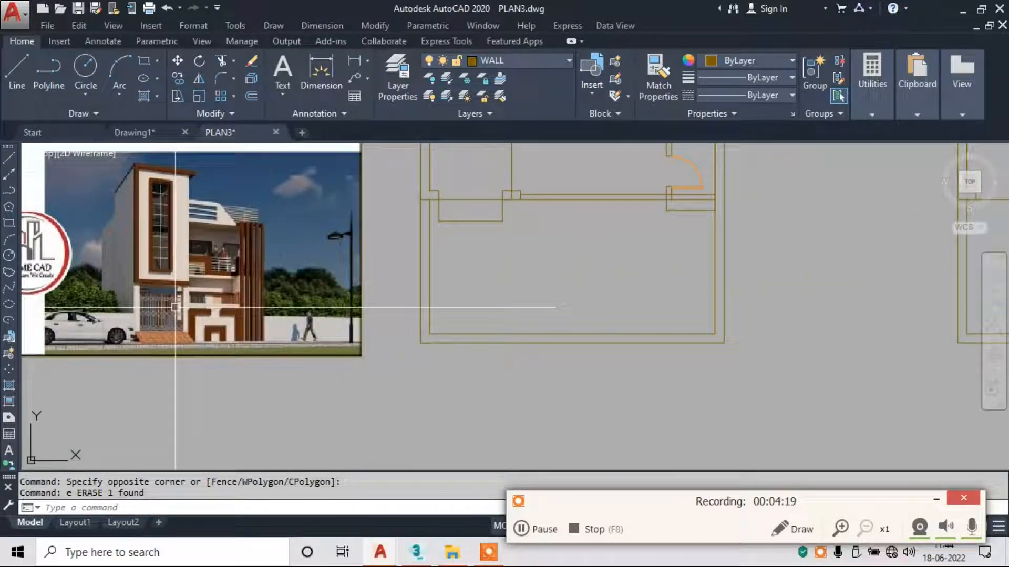
pyautogui.moveTo(160, 313); pyautogui.dragTo(597, 330, button='middle')
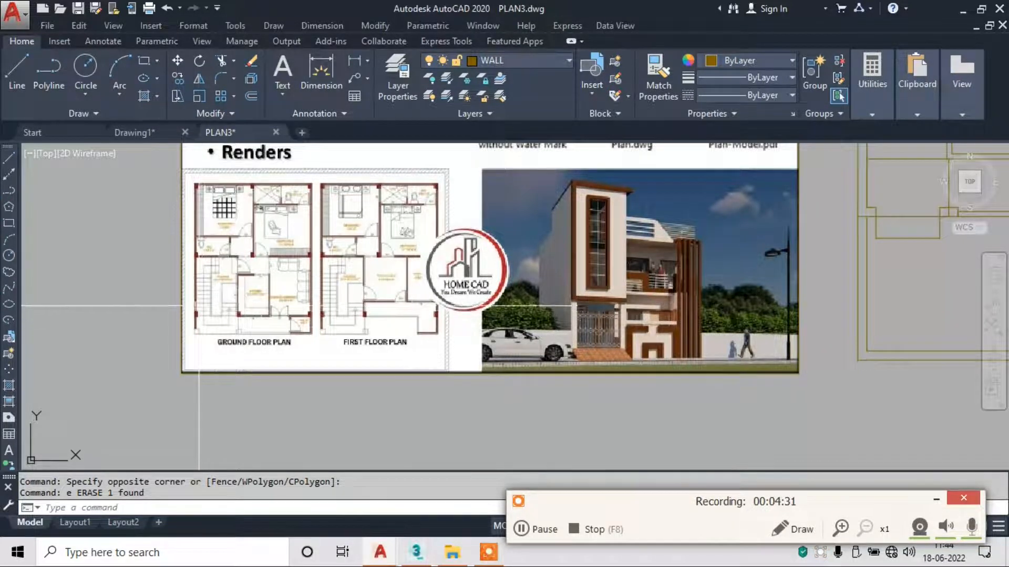
pyautogui.scroll(-2, 534, 304)
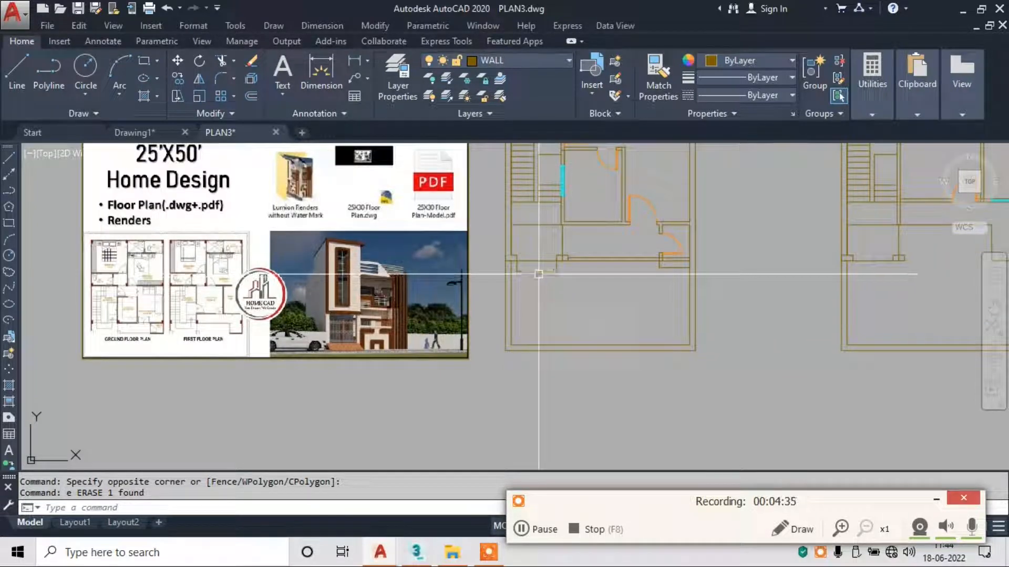
pyautogui.scroll(4, 108, 339)
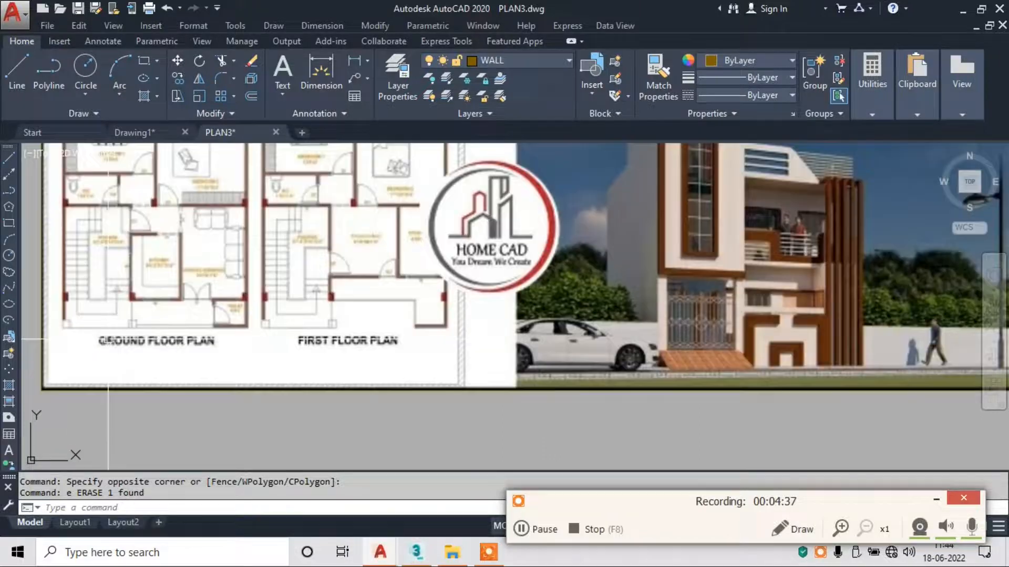
pyautogui.scroll(-5, 137, 336)
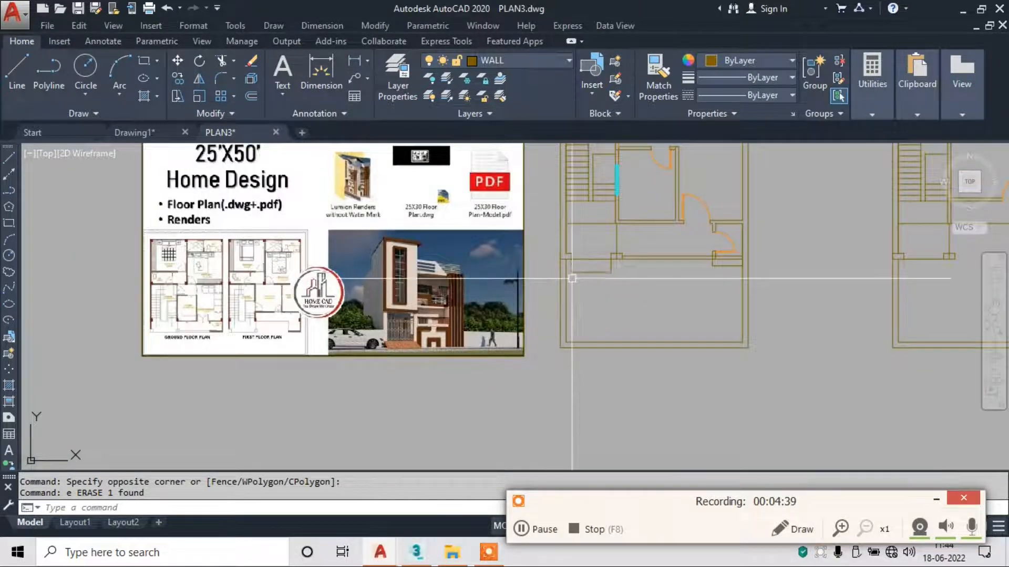
pyautogui.scroll(4, 211, 316)
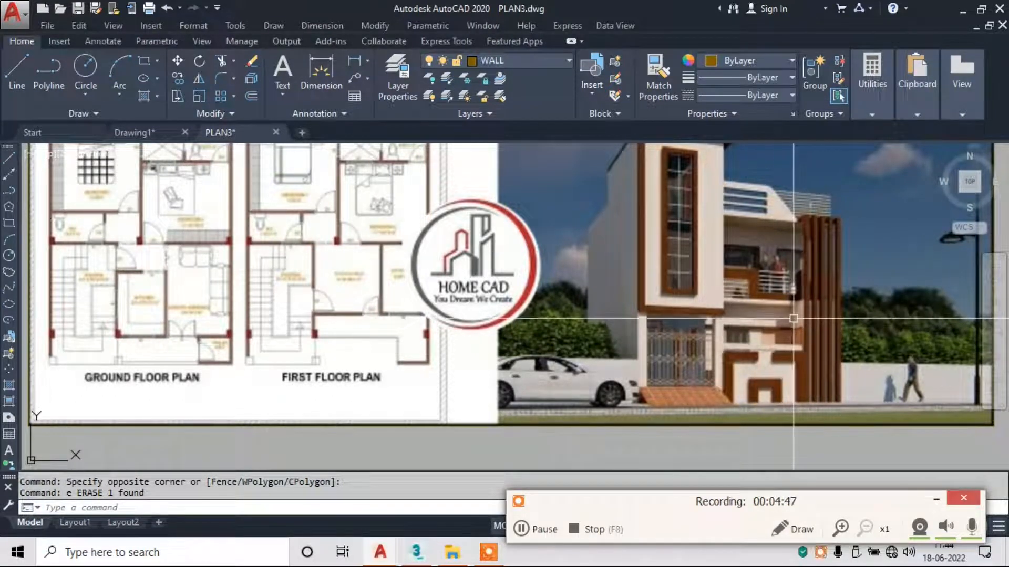
pyautogui.scroll(-6, 773, 342)
pyautogui.moveTo(844, 306); pyautogui.dragTo(711, 319, button='middle')
pyautogui.scroll(6, 711, 320)
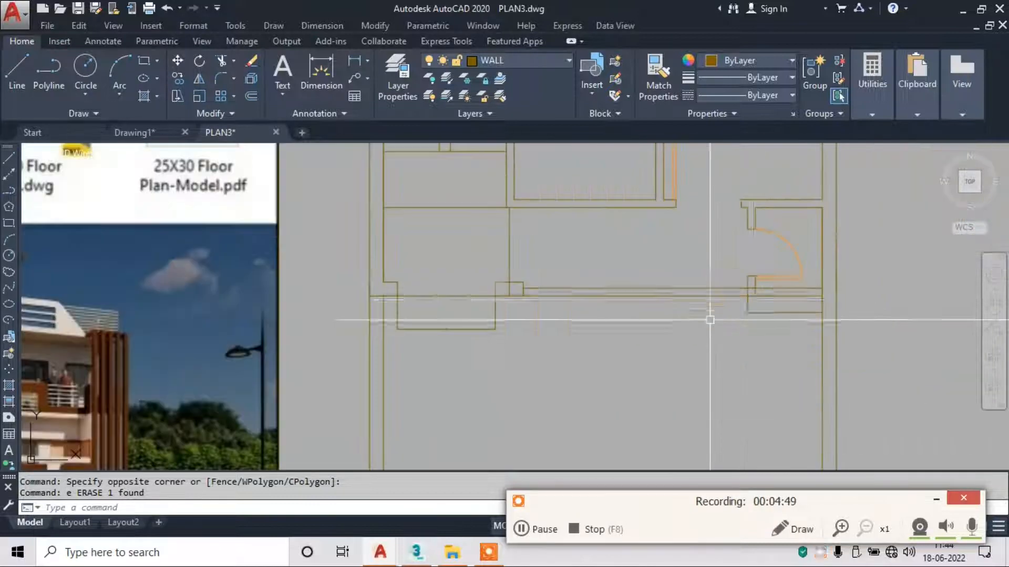
pyautogui.moveTo(452, 305); pyautogui.dragTo(721, 307, button='middle')
pyautogui.scroll(-2, 676, 306)
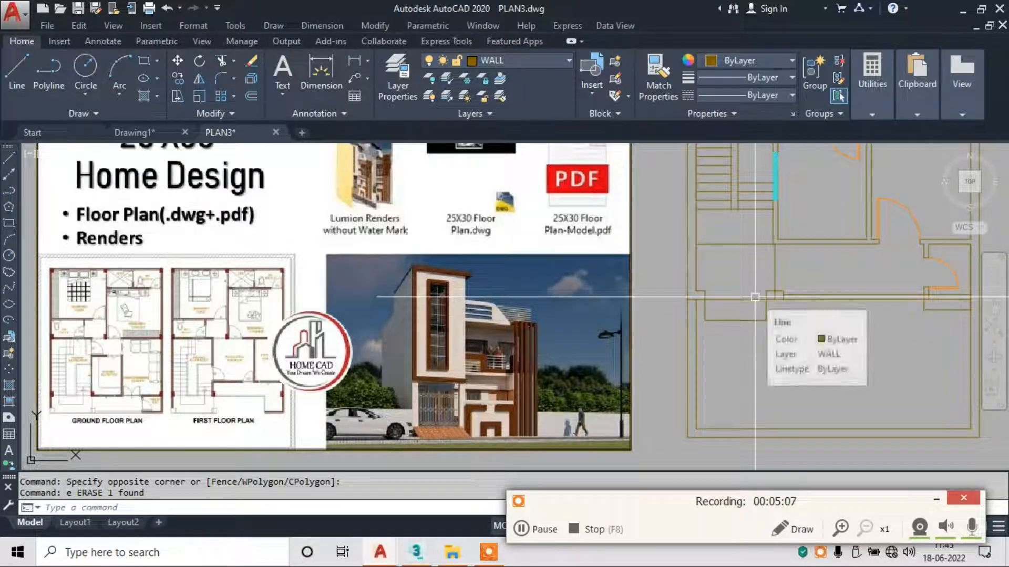
# Erase the rectangular projection between the two front columns of the left plan and trim away the wall line between them.
pyautogui.press('Escape')
pyautogui.click(736, 320)
pyautogui.write('e')
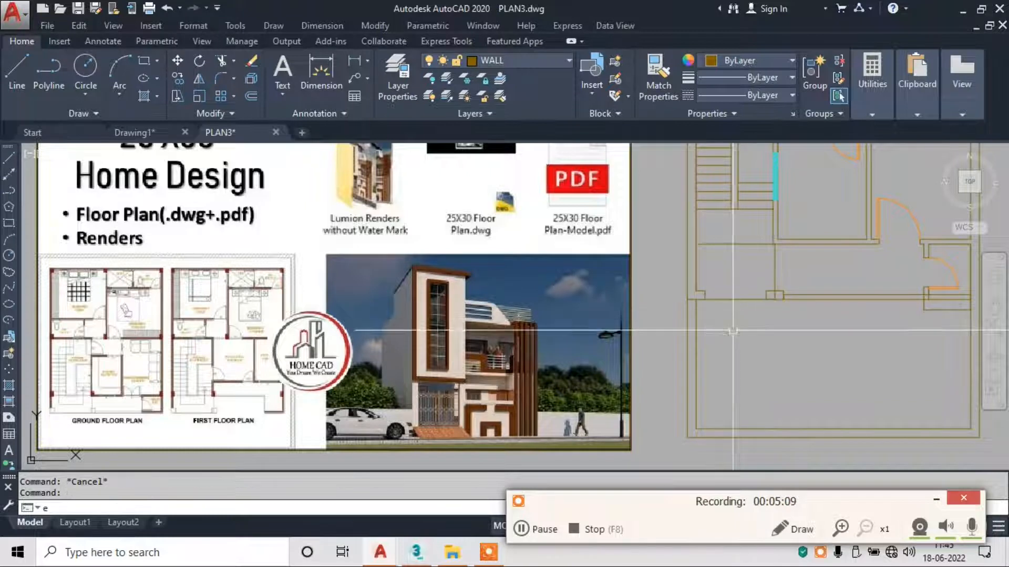
pyautogui.press('space')
pyautogui.scroll(2, 741, 320)
pyautogui.write('tr')
pyautogui.press('space')
pyautogui.press('space')
pyautogui.click(743, 273)
pyautogui.press('Escape')
# Draw a line joining the midpoints of the facing sides of the two front columns.
pyautogui.write('l')
pyautogui.press('space')
pyautogui.scroll(3, 683, 279)
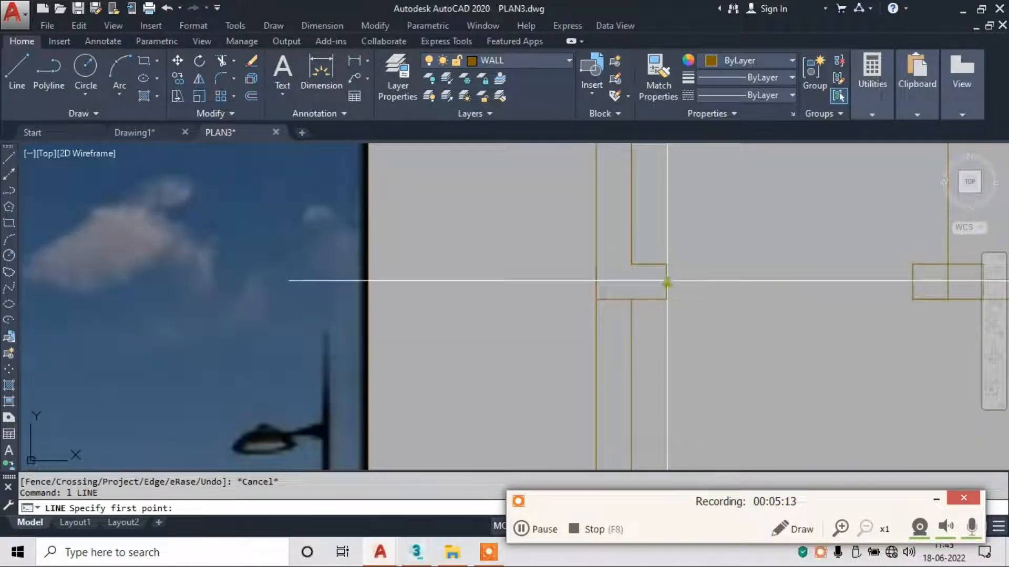
pyautogui.click(666, 281)
pyautogui.click(913, 282)
pyautogui.press('Escape')
pyautogui.scroll(-3, 604, 310)
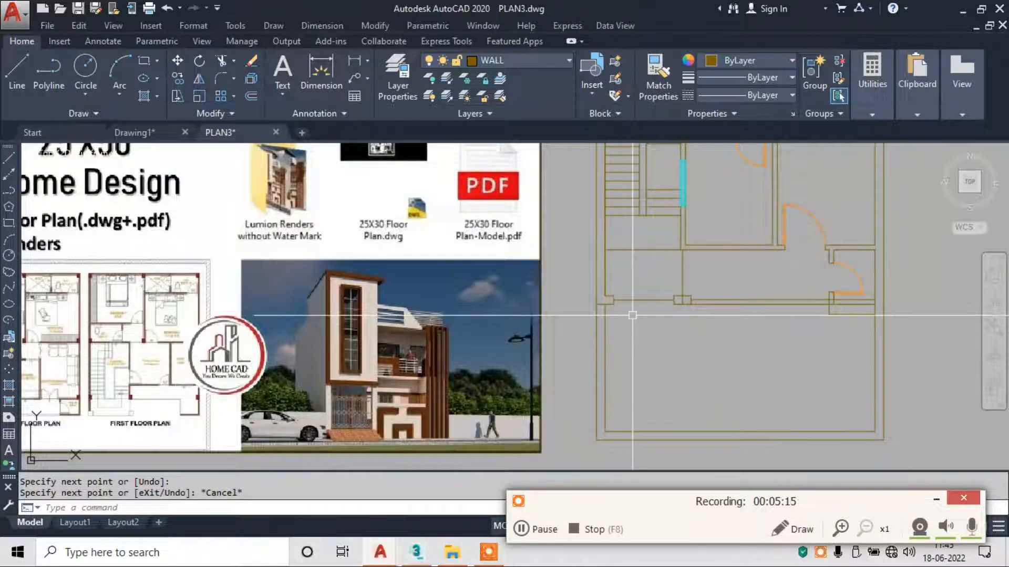
# Erase the projecting outline below the small corner room beside the front wall.
pyautogui.scroll(-2, 629, 317)
pyautogui.scroll(2, 720, 339)
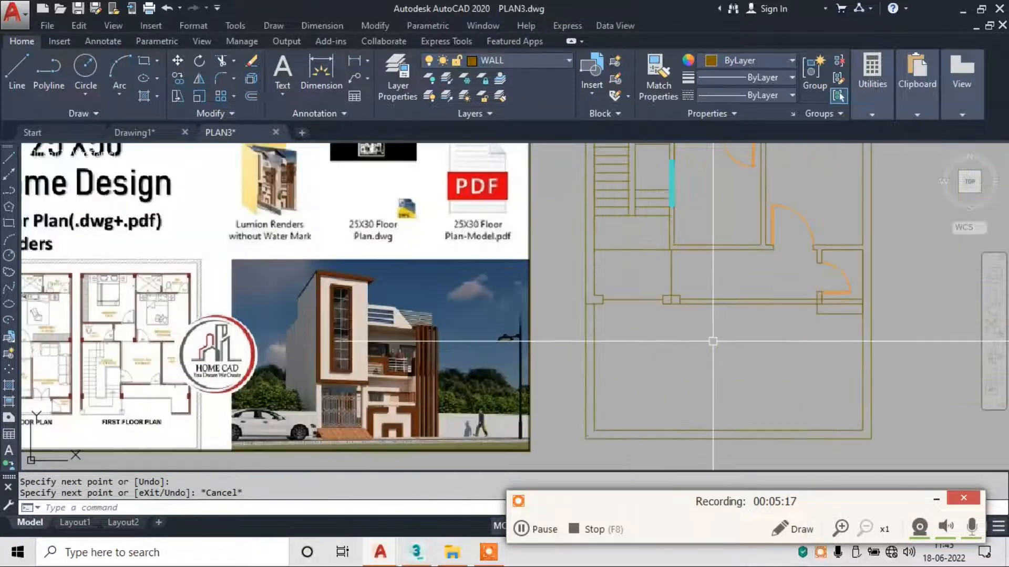
pyautogui.scroll(3, 806, 332)
pyautogui.click(817, 277)
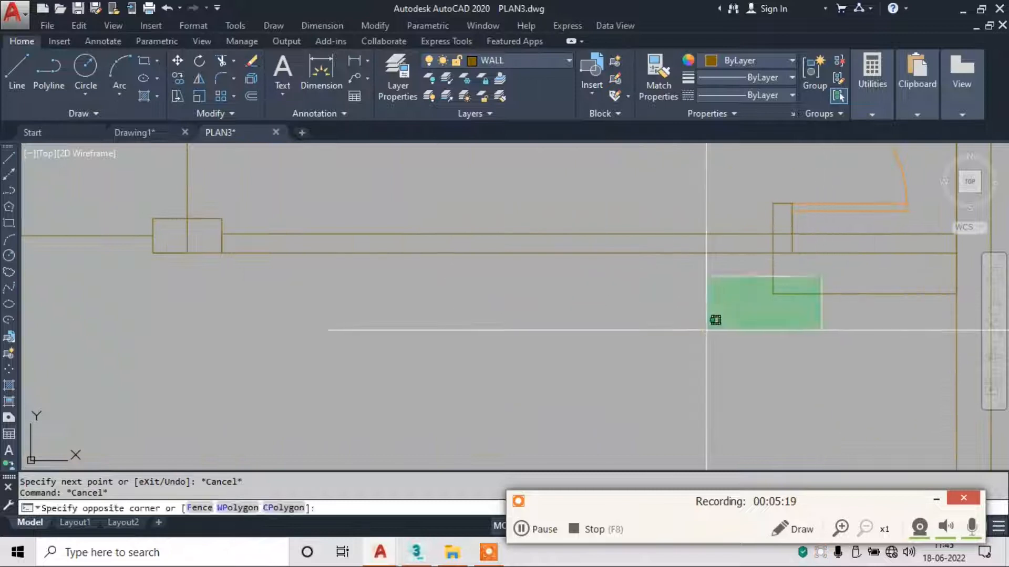
pyautogui.click(712, 323)
pyautogui.write('e')
pyautogui.press('Return')
# Trim the overlapping wall lines at the small corner room's door jamb and the line crossing the second front column.
pyautogui.scroll(-2, 735, 318)
pyautogui.scroll(5, 783, 286)
pyautogui.write('tr')
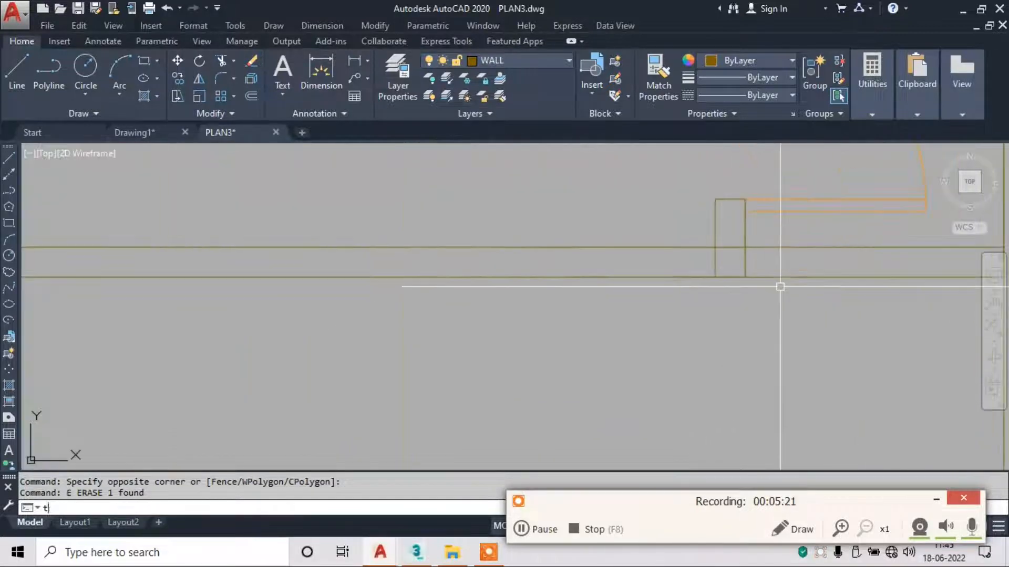
pyautogui.press('Return')
pyautogui.press('Return')
pyautogui.scroll(3, 771, 283)
pyautogui.click(771, 247)
pyautogui.click(612, 250)
pyautogui.click(659, 173)
pyautogui.click(665, 211)
pyautogui.scroll(-8, 673, 256)
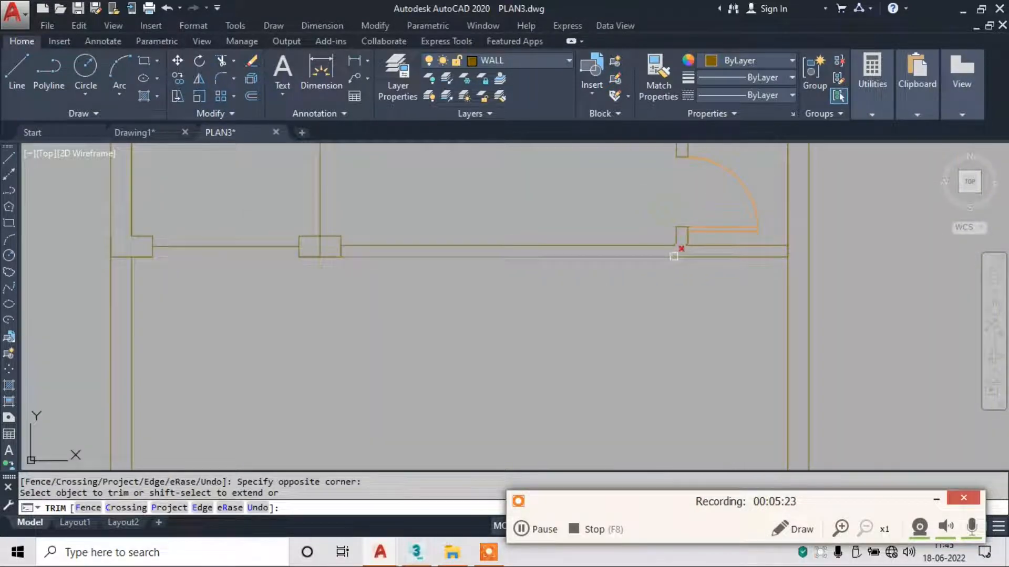
pyautogui.click(317, 249)
pyautogui.scroll(4, 305, 245)
pyautogui.scroll(-6, 386, 272)
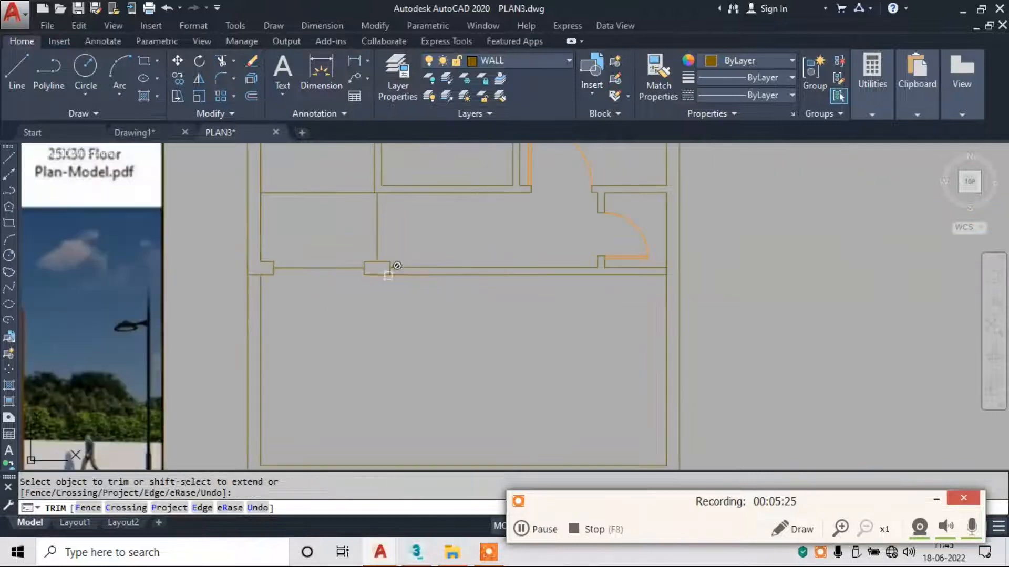
pyautogui.click(544, 529)
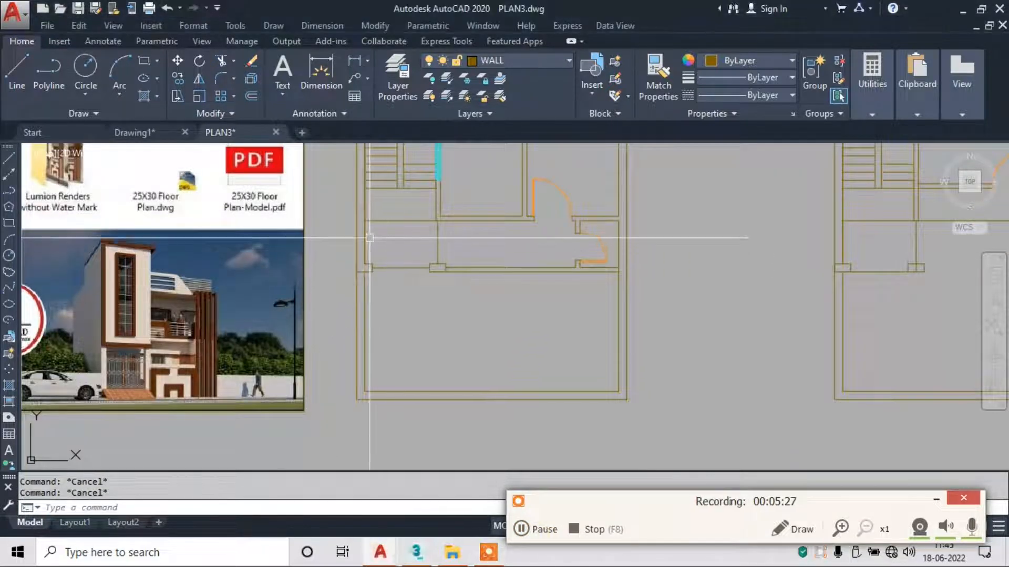
# Extend the left stair flight's inner edge line down to the wall line below the stairs.
pyautogui.moveTo(391, 255); pyautogui.dragTo(481, 256, button='middle')
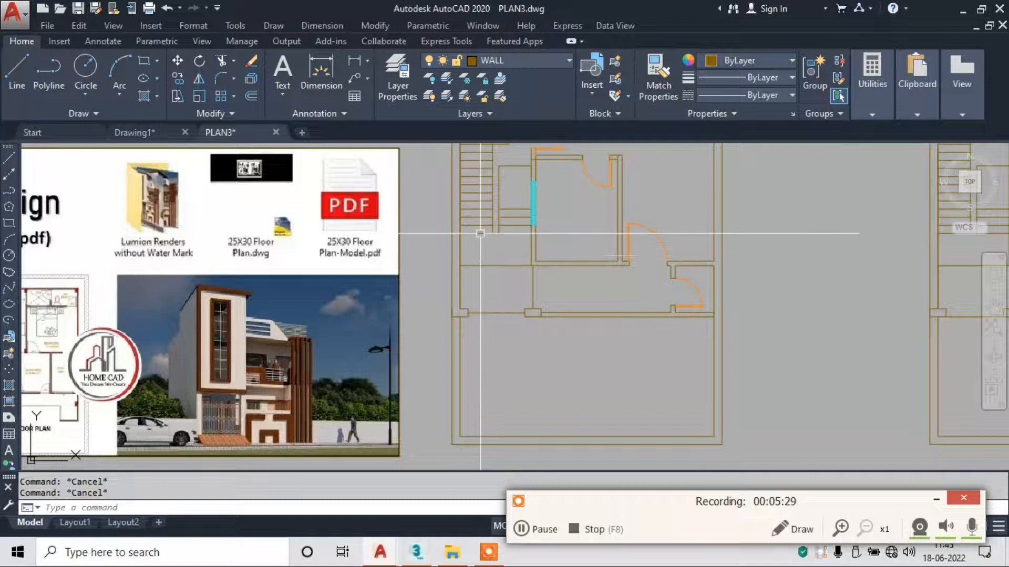
pyautogui.scroll(4, 481, 233)
pyautogui.write('ex')
pyautogui.press('Return')
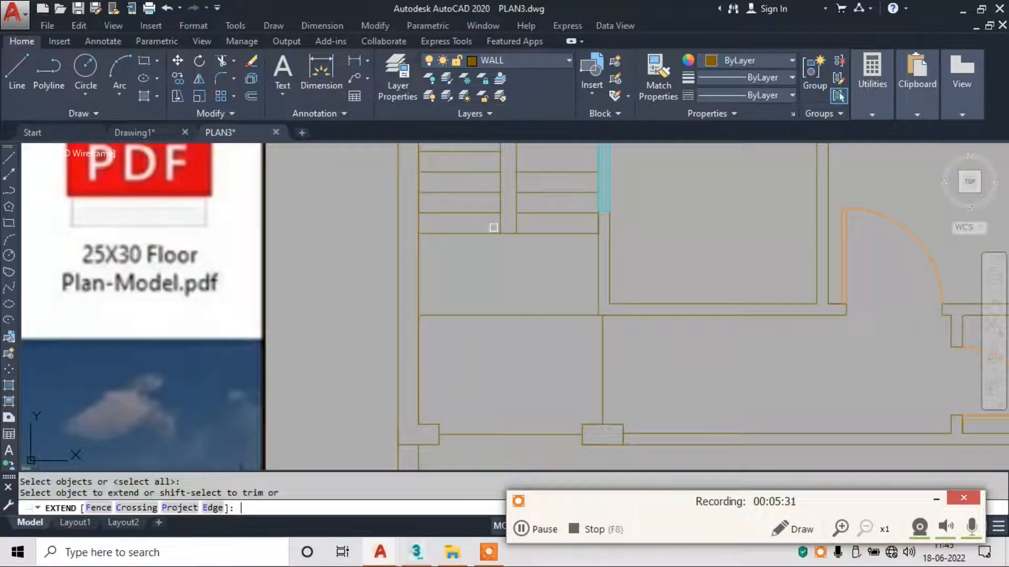
pyautogui.press('Escape')
pyautogui.press('Escape')
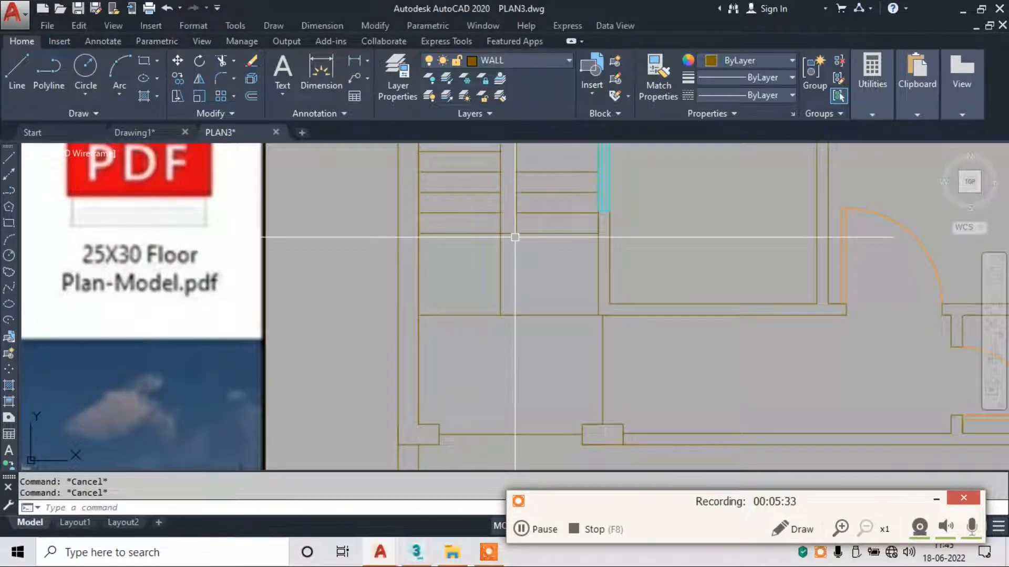
# Measure the depth of the left flight's lowest tread with a linear dimension, and erase that dimension.
pyautogui.click(317, 26)
pyautogui.click(343, 65)
pyautogui.press('Escape')
pyautogui.press('Escape')
pyautogui.click(322, 26)
pyautogui.click(328, 62)
pyautogui.scroll(5, 436, 173)
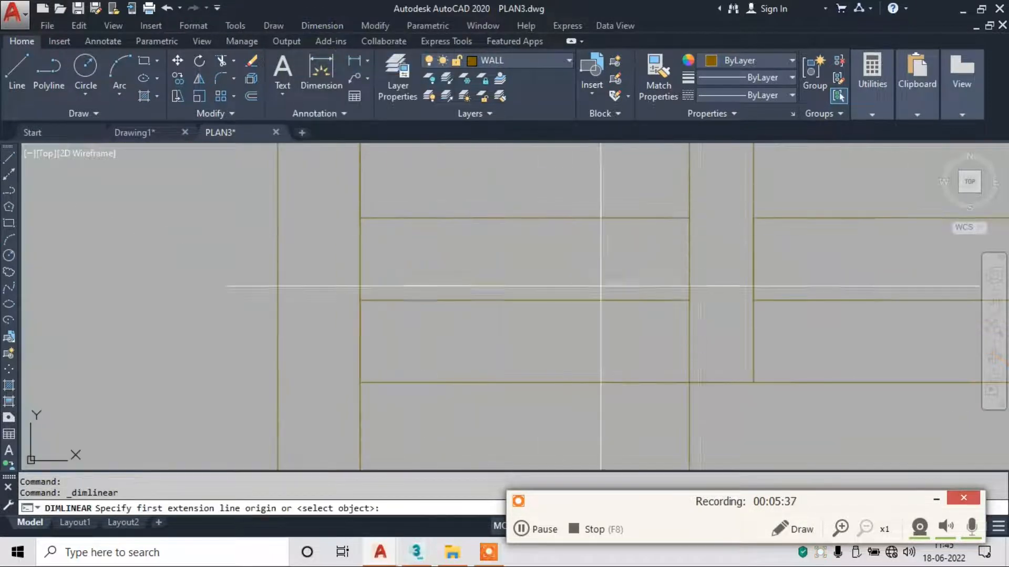
pyautogui.click(689, 382)
pyautogui.click(689, 300)
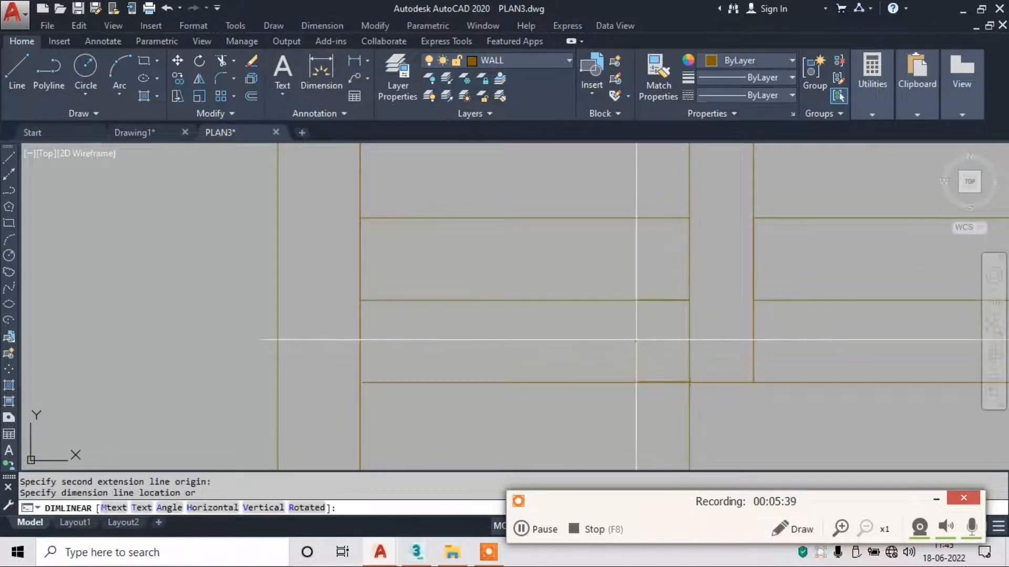
pyautogui.click(636, 342)
pyautogui.scroll(9, 633, 342)
pyautogui.press('Escape')
pyautogui.moveTo(669, 271); pyautogui.dragTo(547, 341)
pyautogui.write('e')
pyautogui.press('Return')
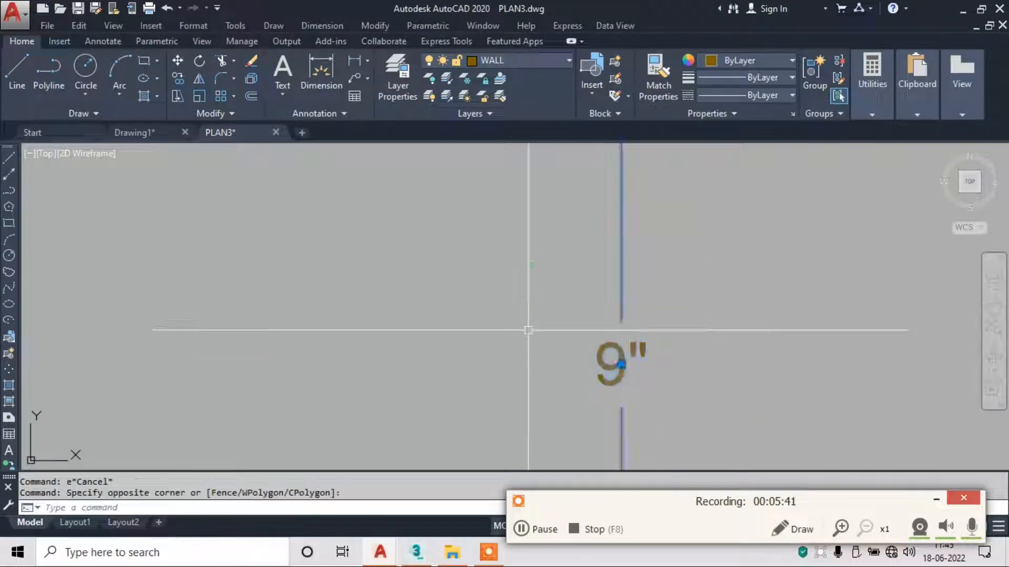
# Offset the lowest tread line of both stair flights downward by 9" to add three more tread lines to each.
pyautogui.scroll(-5, 546, 340)
pyautogui.write('o')
pyautogui.press('Return')
pyautogui.write('9"')
pyautogui.press('Return')
pyautogui.click(475, 248)
pyautogui.click(547, 274)
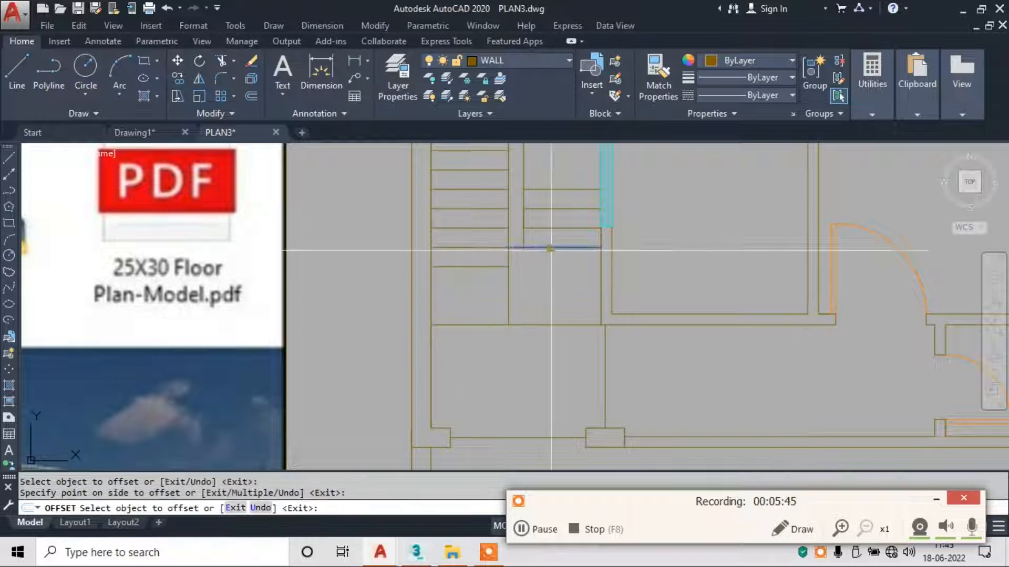
pyautogui.click(478, 269)
pyautogui.click(477, 300)
pyautogui.click(541, 268)
pyautogui.click(539, 297)
pyautogui.click(534, 289)
pyautogui.click(528, 316)
pyautogui.click(480, 288)
pyautogui.click(480, 303)
pyautogui.press('Escape')
# Extend the right stair flight's inner edge line down to the wall line below the stairs.
pyautogui.write('ex')
pyautogui.press('Return')
pyautogui.press('Return')
pyautogui.click(522, 239)
pyautogui.scroll(2, 523, 247)
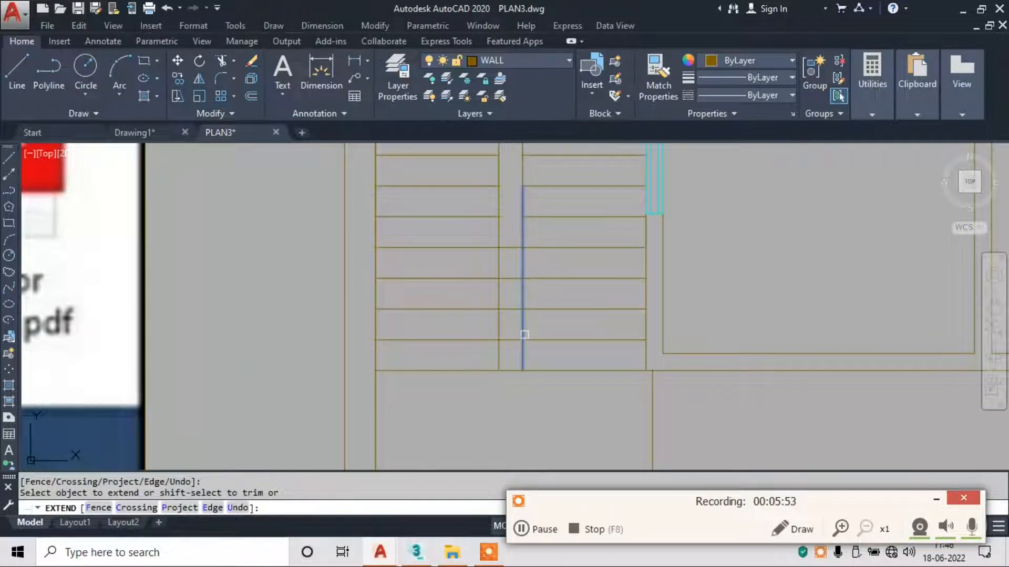
pyautogui.press('Escape')
# Trim the tread lines that cross the gap between the two stair flights.
pyautogui.write('tr')
pyautogui.press('Return')
pyautogui.press('Return')
pyautogui.click(517, 229)
pyautogui.click(506, 327)
pyautogui.press('Escape')
pyautogui.write('ex')
pyautogui.press('Return')
pyautogui.press('Return')
pyautogui.press('Escape')
pyautogui.write('tr')
pyautogui.press('Return')
pyautogui.press('Return')
pyautogui.scroll(-5, 525, 336)
pyautogui.moveTo(525, 337); pyautogui.dragTo(759, 259, button='middle')
pyautogui.scroll(5, 139, 379)
pyautogui.click(140, 377)
pyautogui.scroll(-5, 149, 367)
pyautogui.press('Escape')
# Draw the stair's walking line across the upper treads, down the left flight, across below the stairs and up the right flight.
pyautogui.moveTo(712, 172); pyautogui.dragTo(555, 270, button='middle')
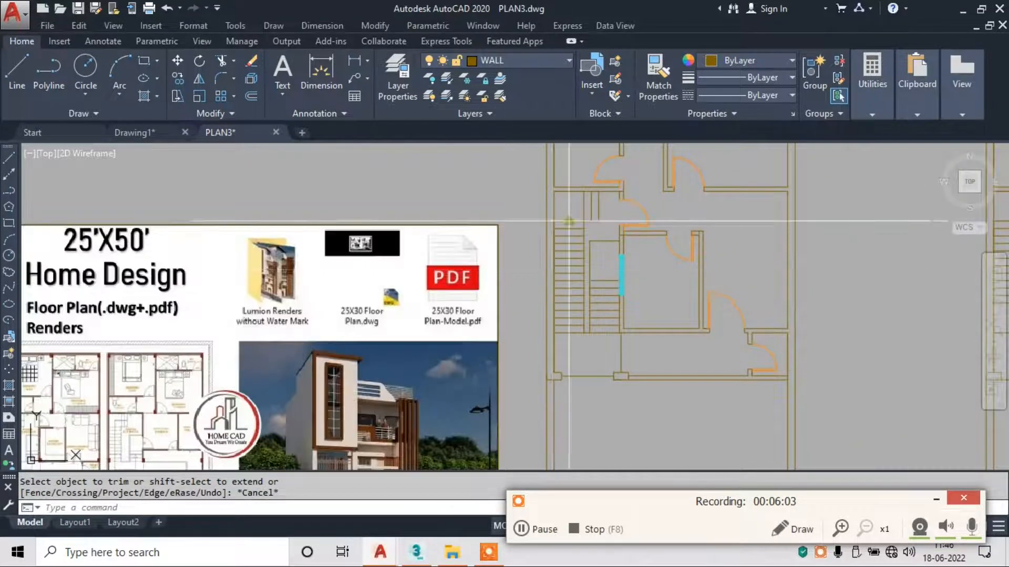
pyautogui.write('l')
pyautogui.press('Return')
pyautogui.scroll(5, 599, 217)
pyautogui.click(616, 173)
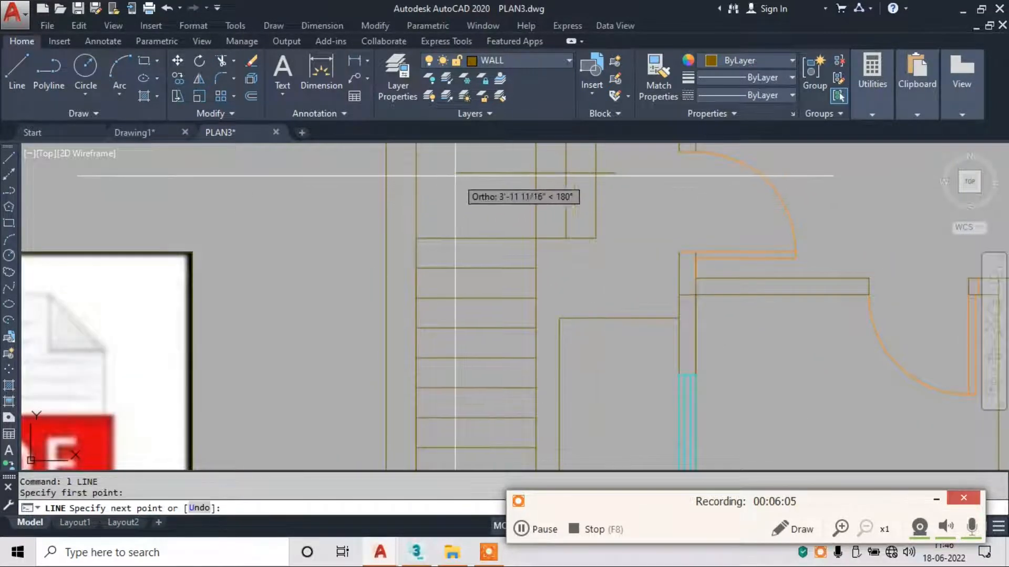
pyautogui.click(467, 178)
pyautogui.moveTo(477, 391); pyautogui.dragTo(450, 183, button='middle')
pyautogui.moveTo(429, 410); pyautogui.dragTo(422, 279, button='middle')
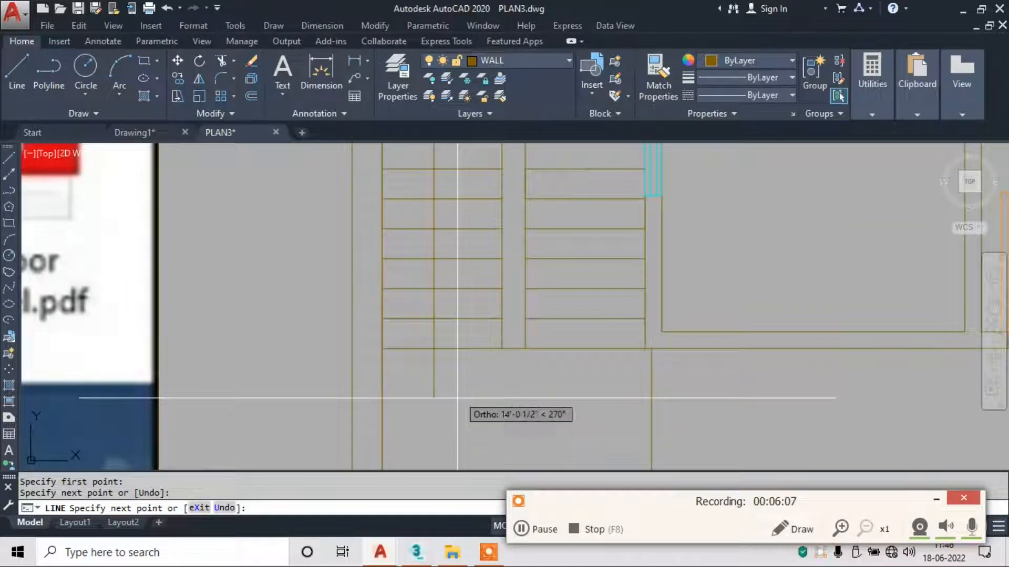
pyautogui.click(454, 430)
pyautogui.click(590, 432)
pyautogui.moveTo(589, 257); pyautogui.dragTo(567, 429, button='middle')
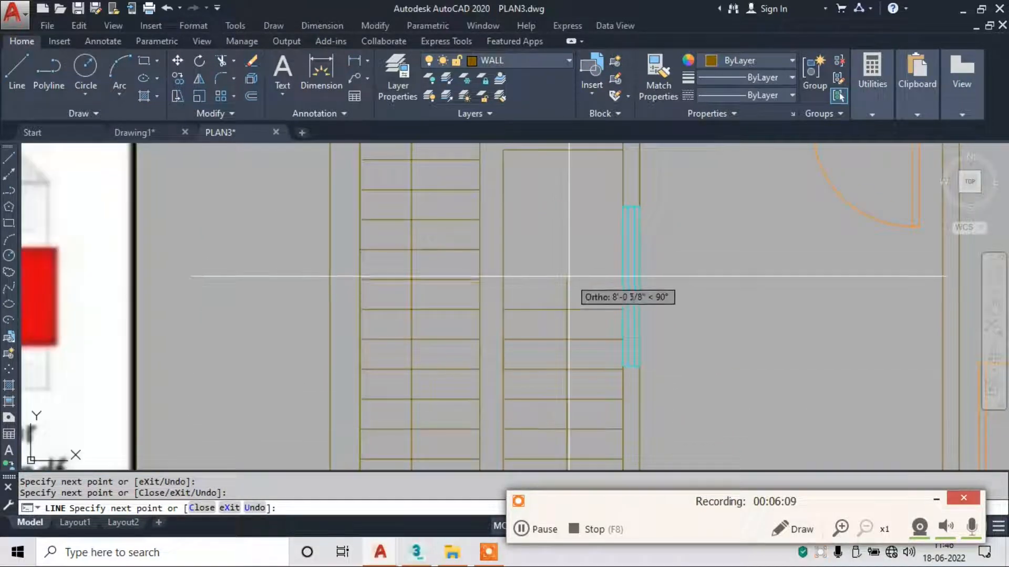
pyautogui.press('Escape')
pyautogui.scroll(-4, 531, 265)
pyautogui.scroll(4, 499, 146)
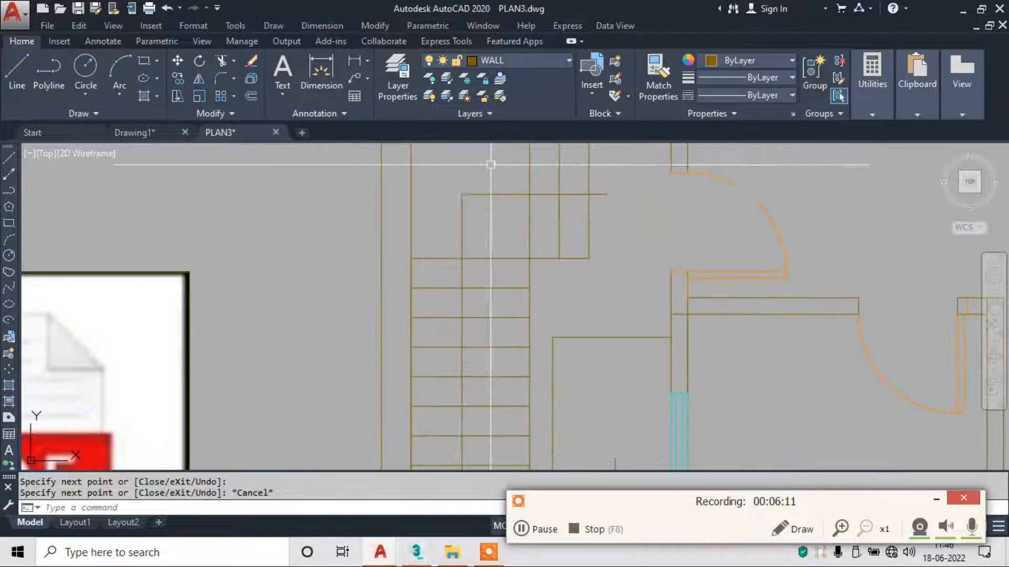
# Move the upper and left walking line segments and the lower and right ones to the DOOR layer.
pyautogui.click(491, 163)
pyautogui.click(434, 226)
pyautogui.scroll(-2, 466, 315)
pyautogui.moveTo(467, 357); pyautogui.dragTo(452, 189, button='middle')
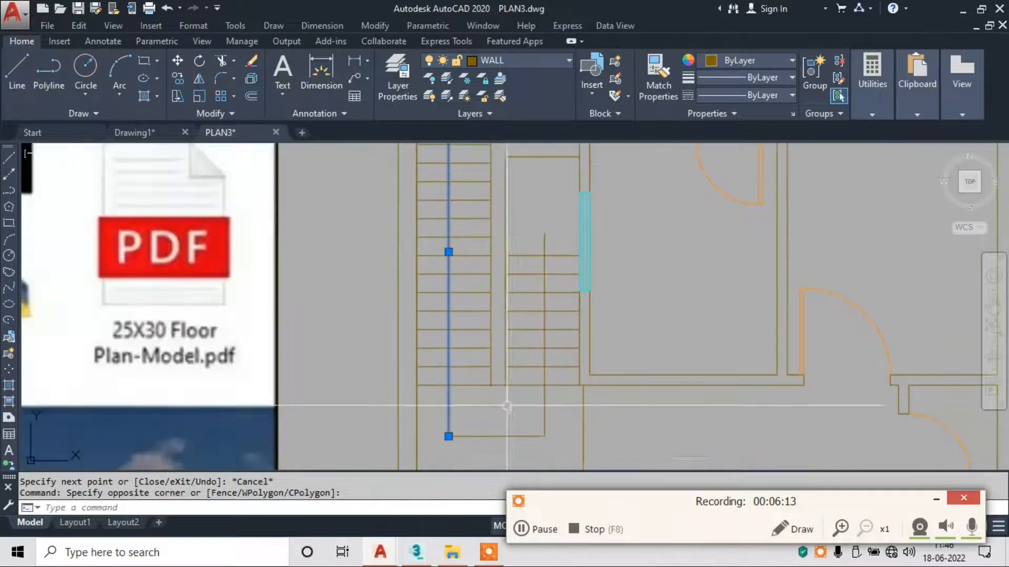
pyautogui.scroll(2, 540, 458)
pyautogui.click(560, 411)
pyautogui.click(493, 449)
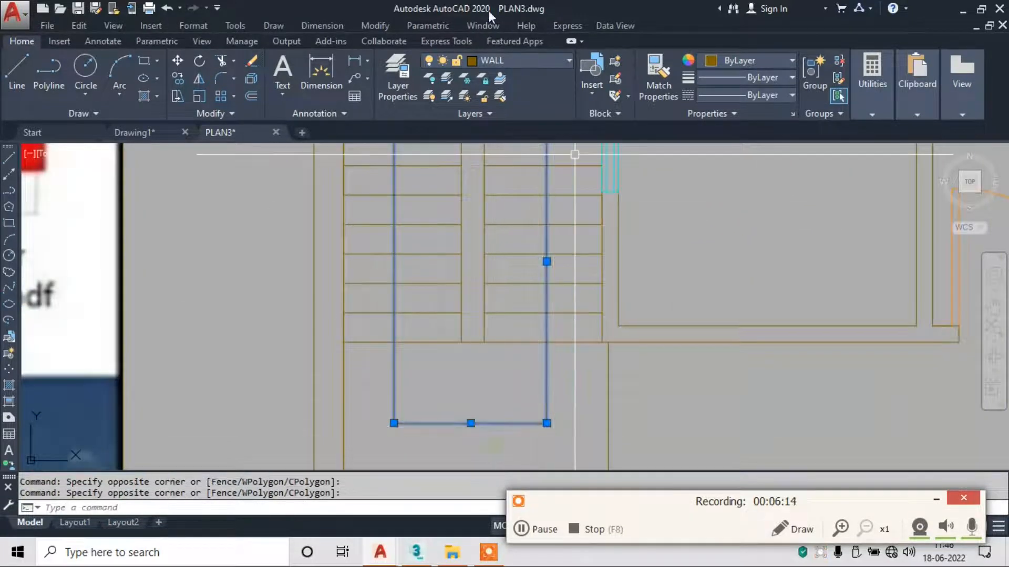
pyautogui.click(511, 58)
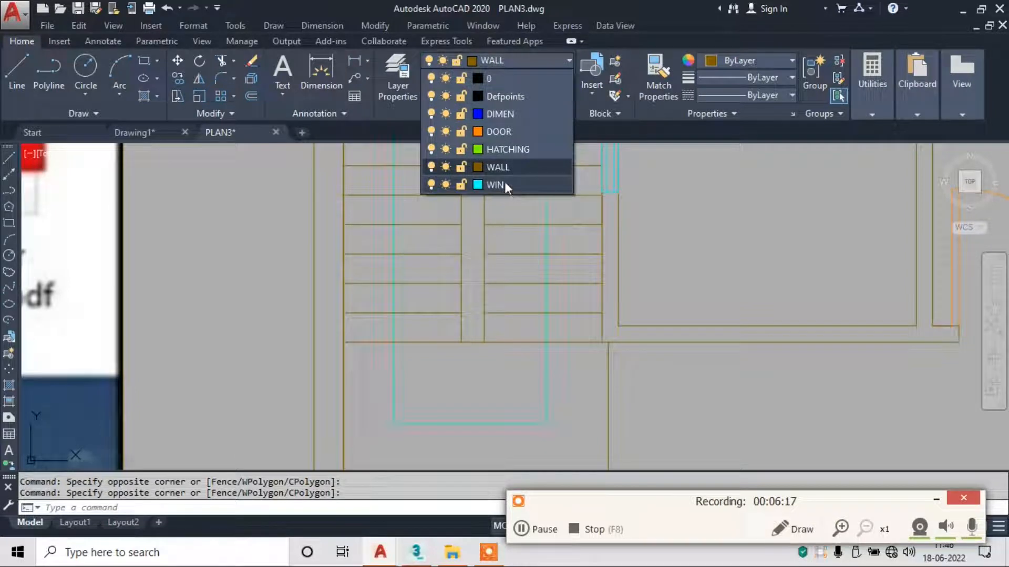
pyautogui.click(516, 131)
pyautogui.press('Escape')
# Examine how the staircase and its direction arrow are drawn in the reference image's floor plans.
pyautogui.scroll(-4, 482, 227)
pyautogui.moveTo(472, 214)
pyautogui.mouseDown(button='middle')
pyautogui.moveTo(473, 265)
pyautogui.moveTo(504, 254)
pyautogui.mouseUp(button='middle')
pyautogui.scroll(-3, 487, 252)
pyautogui.moveTo(160, 336); pyautogui.dragTo(362, 249, button='middle')
pyautogui.scroll(3, 210, 323)
pyautogui.scroll(2, 211, 322)
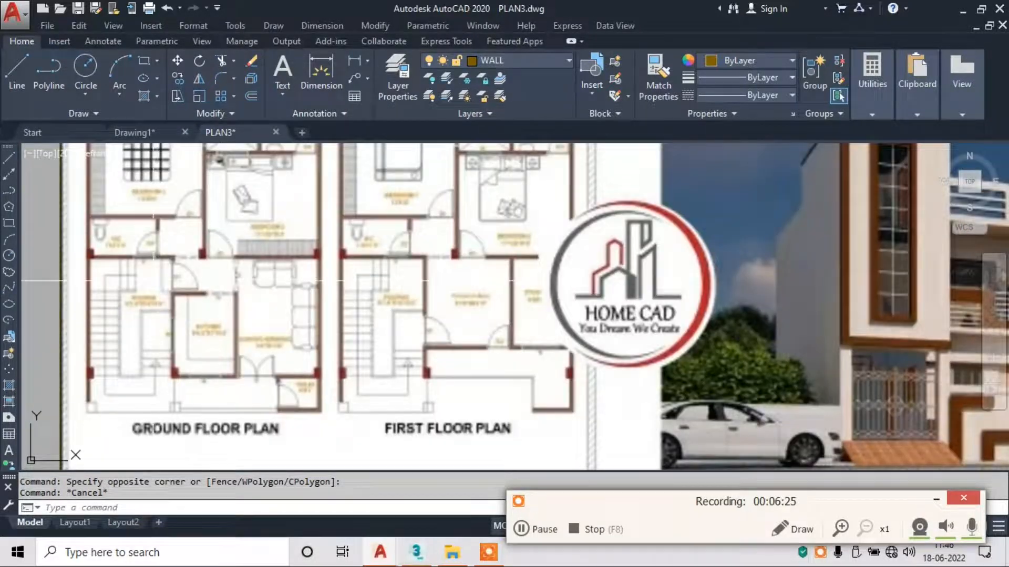
pyautogui.scroll(-4, 154, 372)
pyautogui.scroll(8, 725, 198)
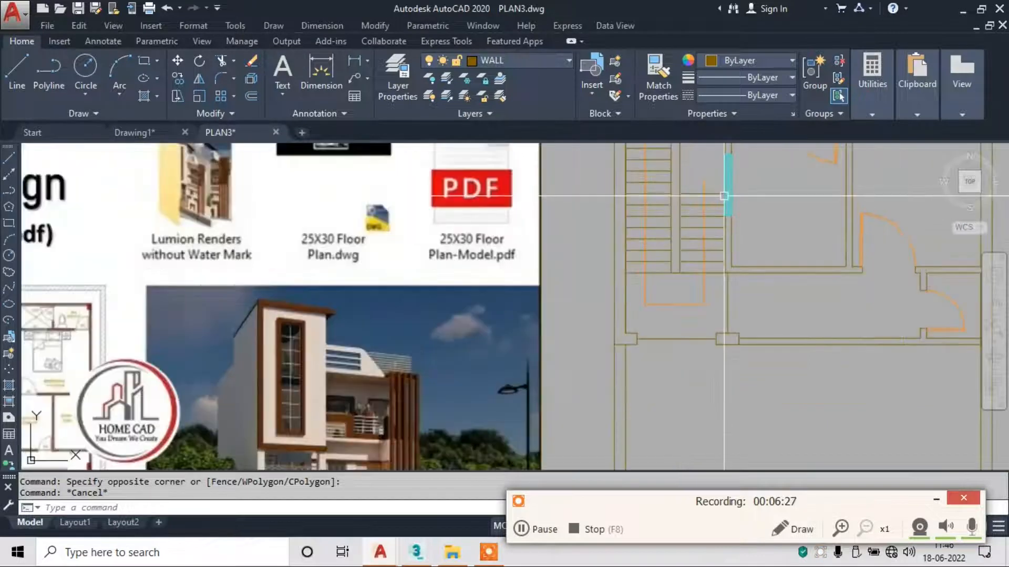
# Draw an arrowhead base line across the end of the right flight's walking line, with a vertical line up from its right end.
pyautogui.moveTo(675, 164); pyautogui.dragTo(576, 305, button='middle')
pyautogui.write('l')
pyautogui.press('Return')
pyautogui.scroll(4, 541, 313)
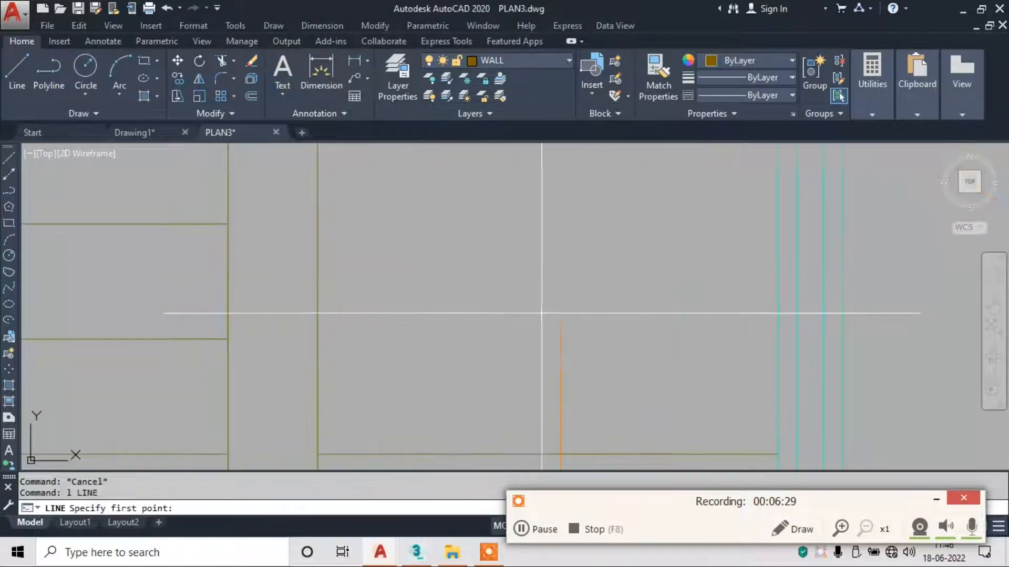
pyautogui.click(487, 310)
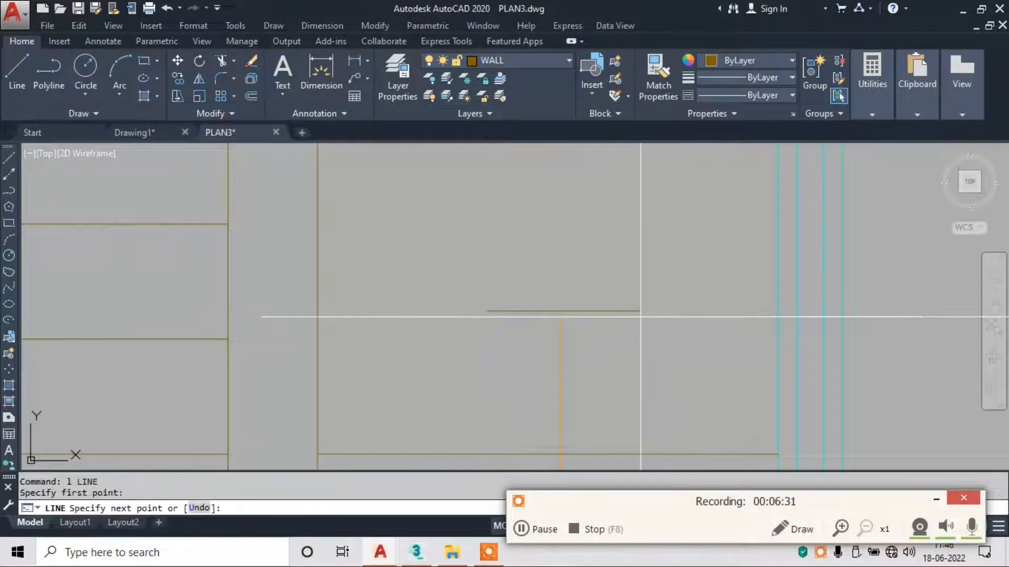
pyautogui.click(640, 311)
pyautogui.moveTo(537, 500); pyautogui.dragTo(646, 466)
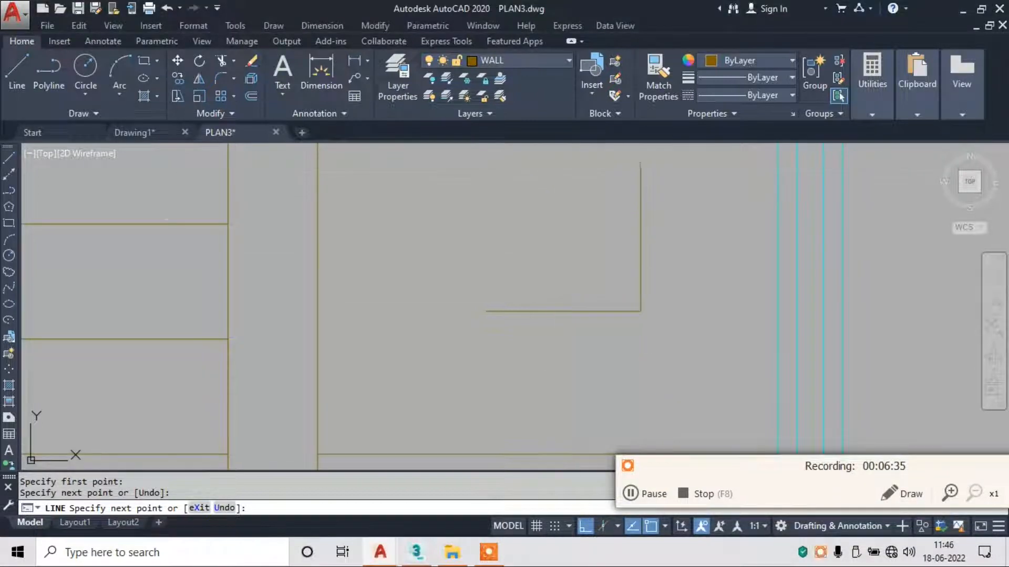
pyautogui.click(640, 164)
pyautogui.press('Escape')
# Draw the arrowhead's centre line up from the base midpoint and a sloped edge from its tip to the base's left end.
pyautogui.press('Return')
pyautogui.click(563, 311)
pyautogui.click(567, 187)
pyautogui.press('Escape')
pyautogui.press('Return')
pyautogui.click(567, 188)
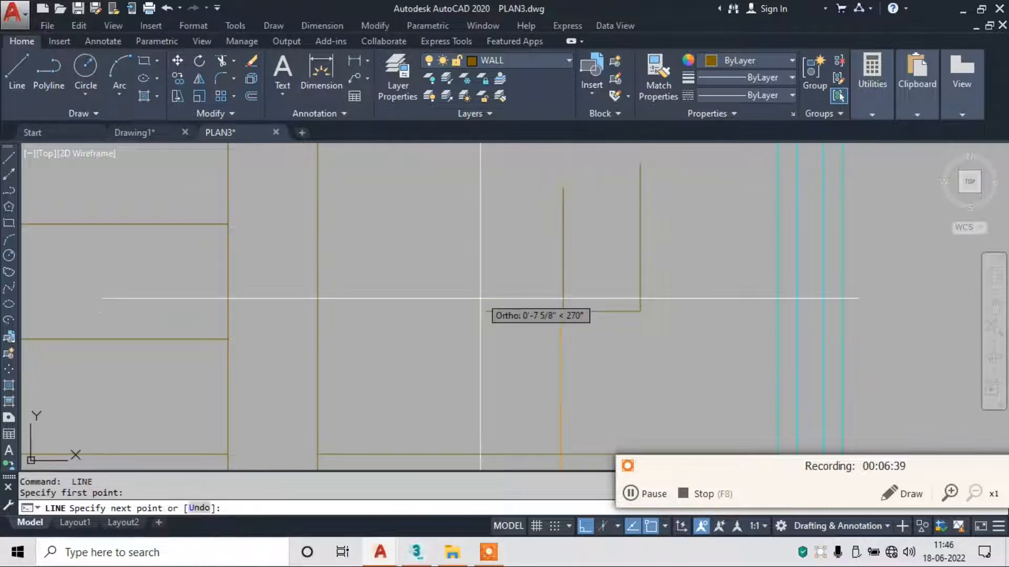
pyautogui.click(486, 311)
pyautogui.press('Escape')
# Erase the vertical line at the right end of the arrowhead's base.
pyautogui.click(662, 230)
pyautogui.click(604, 266)
pyautogui.write('e')
pyautogui.press('Return')
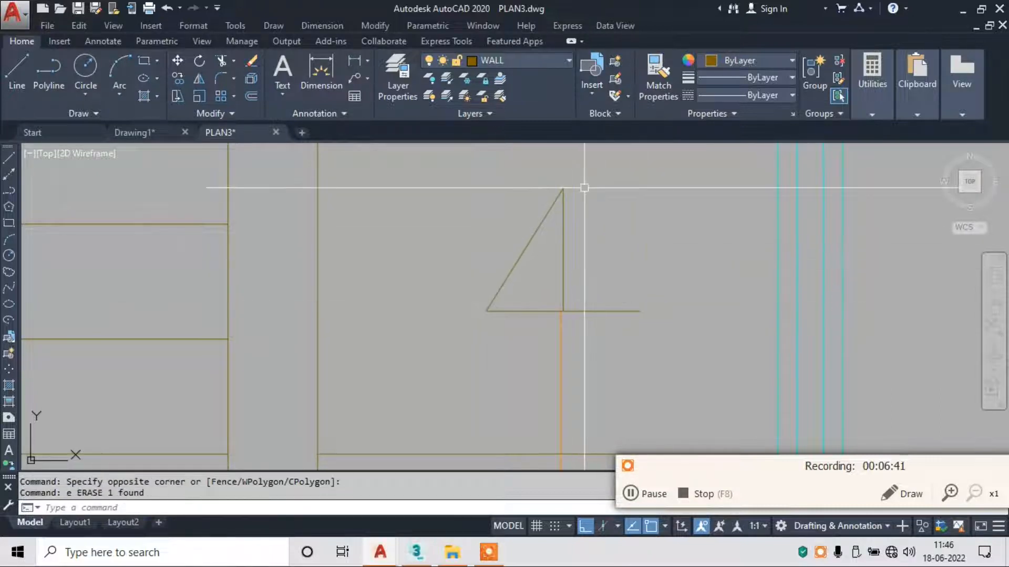
# Mirror the arrowhead's sloped edge about its vertical axis, keeping the original.
pyautogui.click(583, 187)
pyautogui.click(506, 228)
pyautogui.write('mi')
pyautogui.press('Return')
pyautogui.click(563, 188)
pyautogui.press('Return')
pyautogui.press('Escape')
# Erase the leftover centre lines inside the arrowhead.
pyautogui.write('tr')
pyautogui.press('Return')
pyautogui.scroll(8, 636, 311)
pyautogui.press('Return')
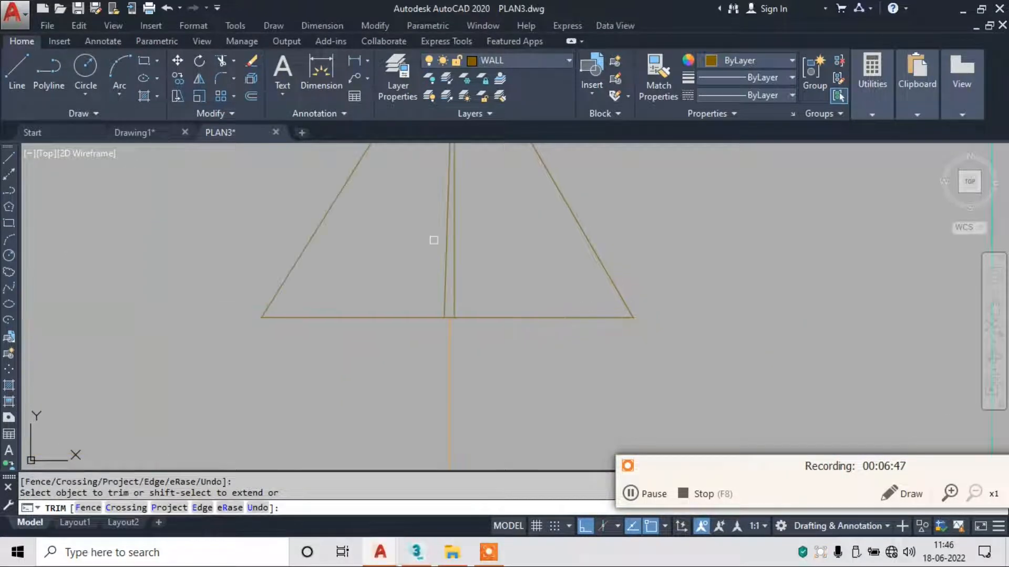
pyautogui.press('Escape')
pyautogui.click(450, 248)
pyautogui.write('e')
pyautogui.press('Return')
# Match the arrowhead's properties to those of the stair's walking line.
pyautogui.scroll(-2, 493, 260)
pyautogui.scroll(-5, 493, 260)
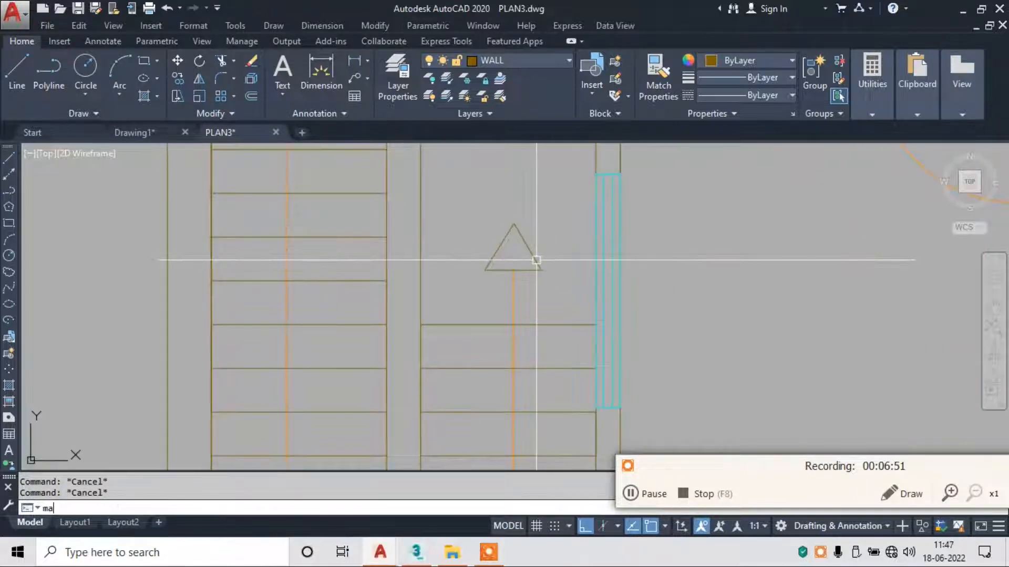
pyautogui.scroll(2, 476, 284)
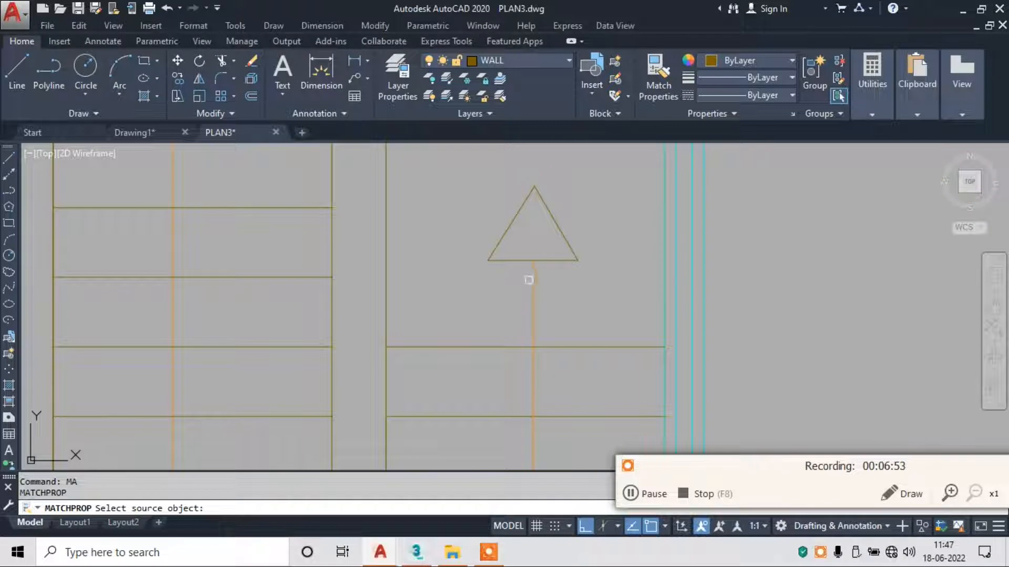
pyautogui.click(536, 284)
pyautogui.click(592, 177)
pyautogui.click(489, 258)
pyautogui.scroll(-7, 529, 218)
pyautogui.press('Escape')
pyautogui.press('Escape')
pyautogui.press('Escape')
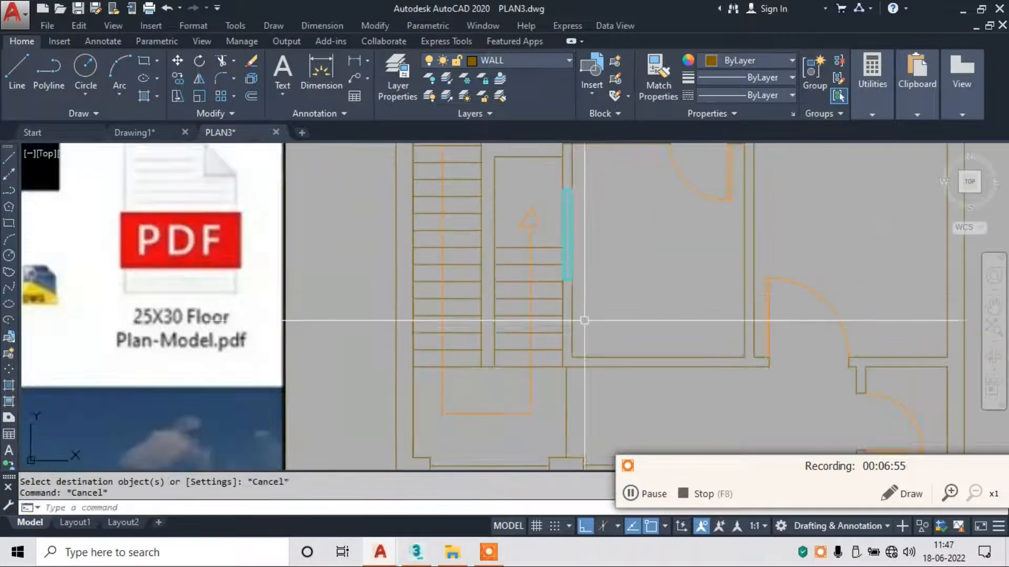
# Compare the finished staircase with the reference image and the neighbouring floor plan.
pyautogui.scroll(-2, 548, 325)
pyautogui.scroll(-3, 547, 323)
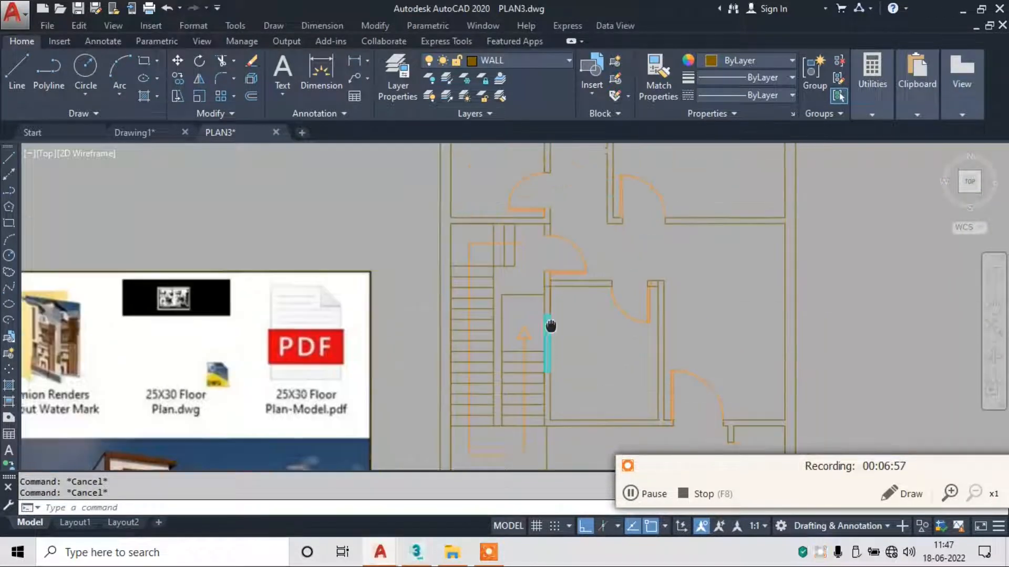
pyautogui.scroll(-5, 546, 321)
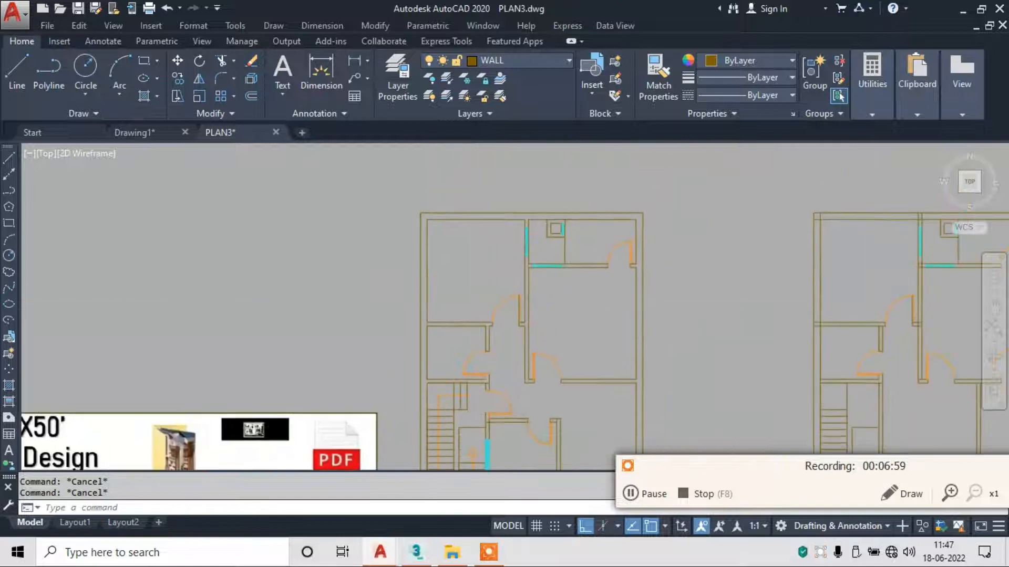
pyautogui.scroll(5, 497, 324)
pyautogui.scroll(2, 496, 324)
pyautogui.scroll(-2, 541, 226)
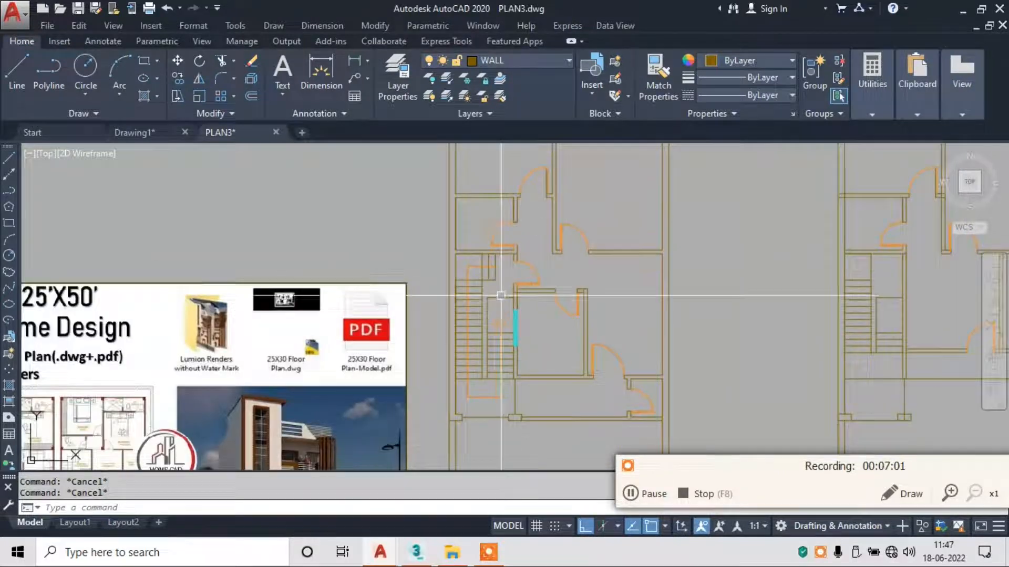
pyautogui.moveTo(493, 330); pyautogui.dragTo(566, 261, button='middle')
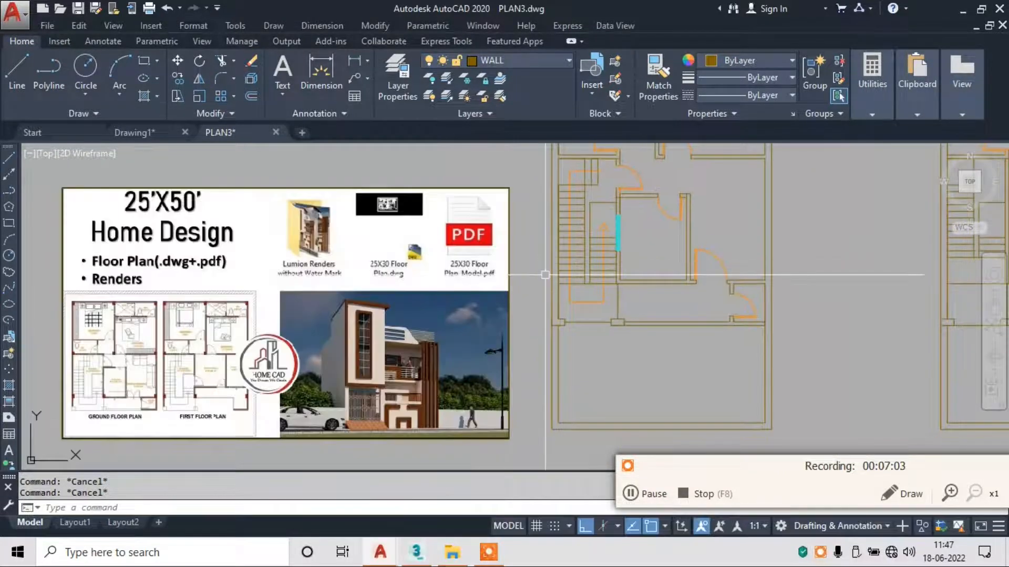
pyautogui.moveTo(615, 320); pyautogui.dragTo(478, 328, button='middle')
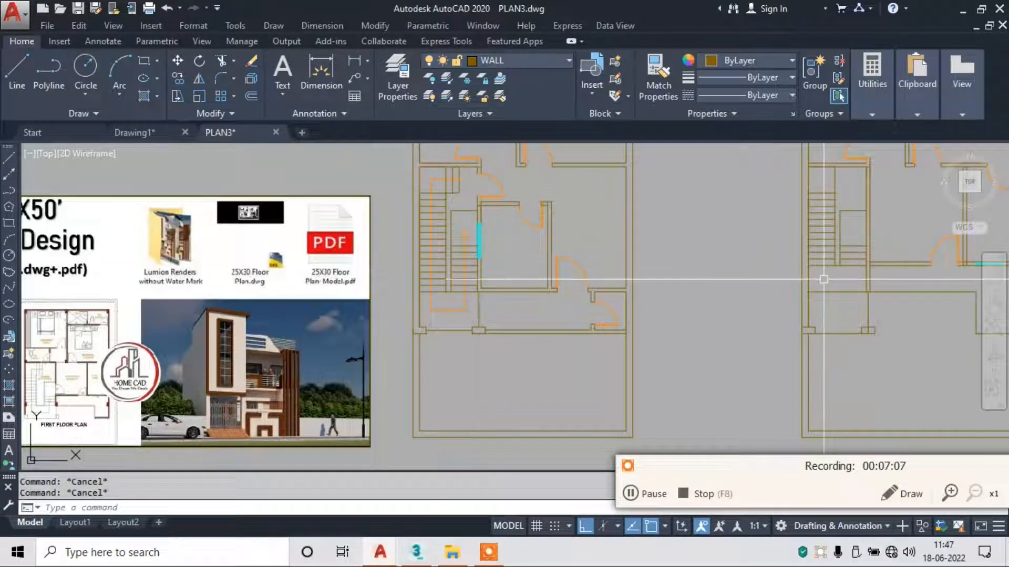
# Erase the old staircase lines in the right-hand floor plan.
pyautogui.scroll(2, 860, 193)
pyautogui.click(882, 169)
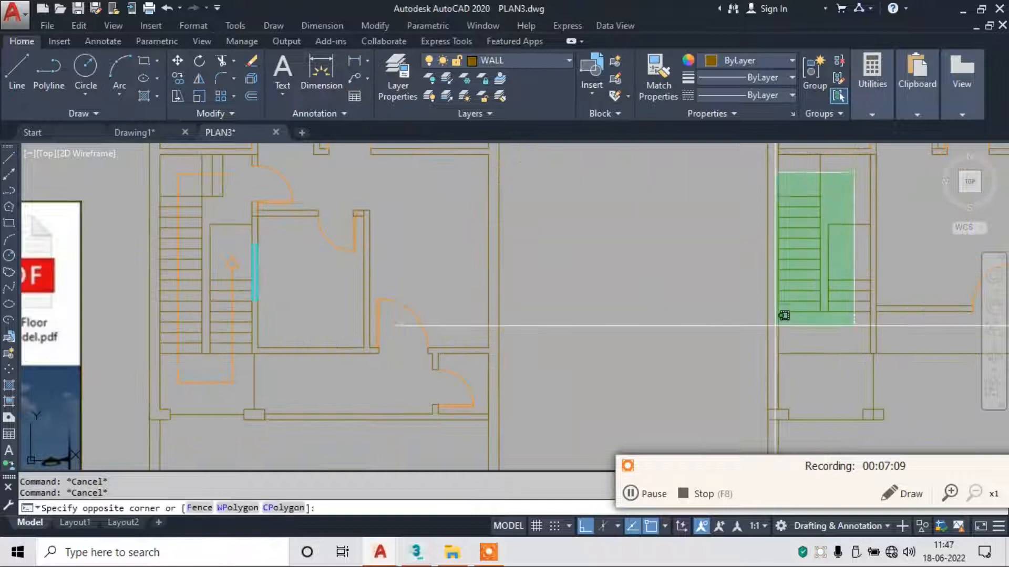
pyautogui.click(780, 315)
pyautogui.write('e')
pyautogui.press('Return')
pyautogui.click(828, 340)
pyautogui.click(816, 363)
pyautogui.write('e')
pyautogui.press('Return')
pyautogui.moveTo(370, 240); pyautogui.dragTo(591, 241, button='middle')
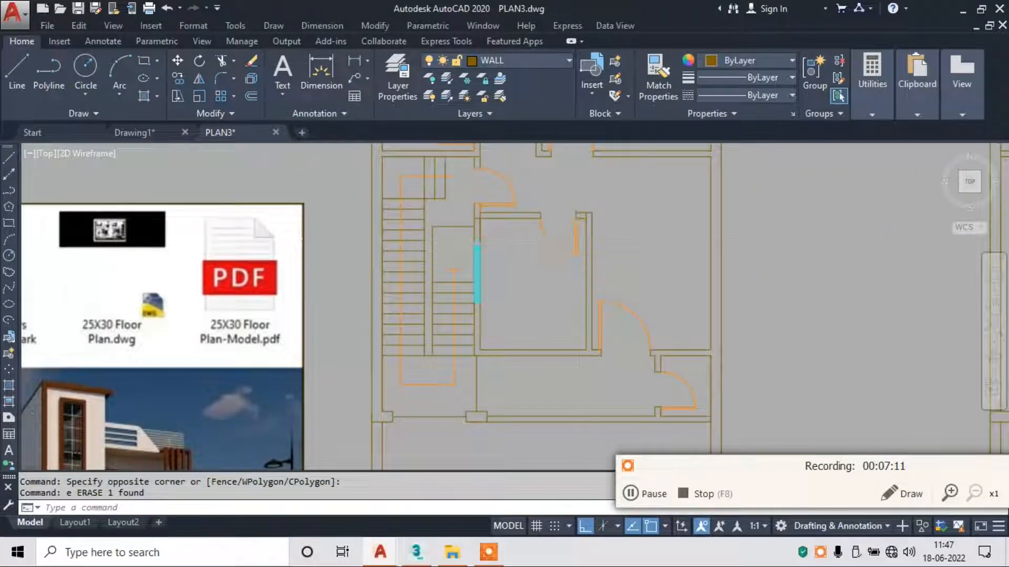
pyautogui.scroll(4, 452, 166)
pyautogui.press('Escape')
pyautogui.click(480, 160)
pyautogui.click(320, 288)
pyautogui.moveTo(332, 291); pyautogui.dragTo(392, 194, button='middle')
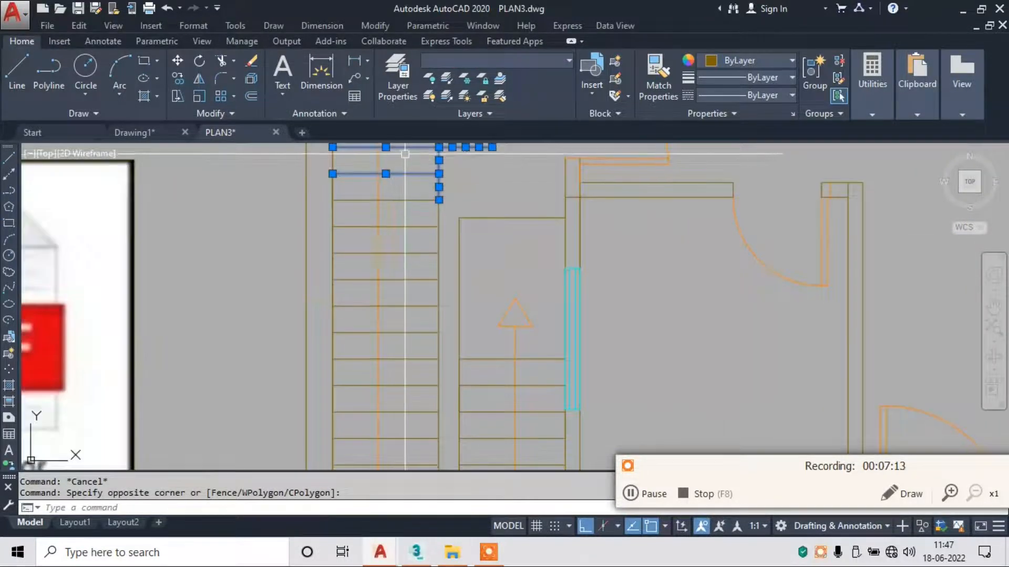
pyautogui.click(405, 155)
pyautogui.moveTo(363, 434); pyautogui.dragTo(387, 234, button='middle')
pyautogui.click(378, 379)
pyautogui.scroll(-4, 516, 344)
pyautogui.scroll(2, 524, 222)
pyautogui.click(527, 196)
pyautogui.moveTo(476, 371); pyautogui.dragTo(432, 381, button='middle')
pyautogui.click(475, 373)
pyautogui.scroll(-2, 416, 327)
pyautogui.moveTo(480, 319); pyautogui.dragTo(365, 294, button='middle')
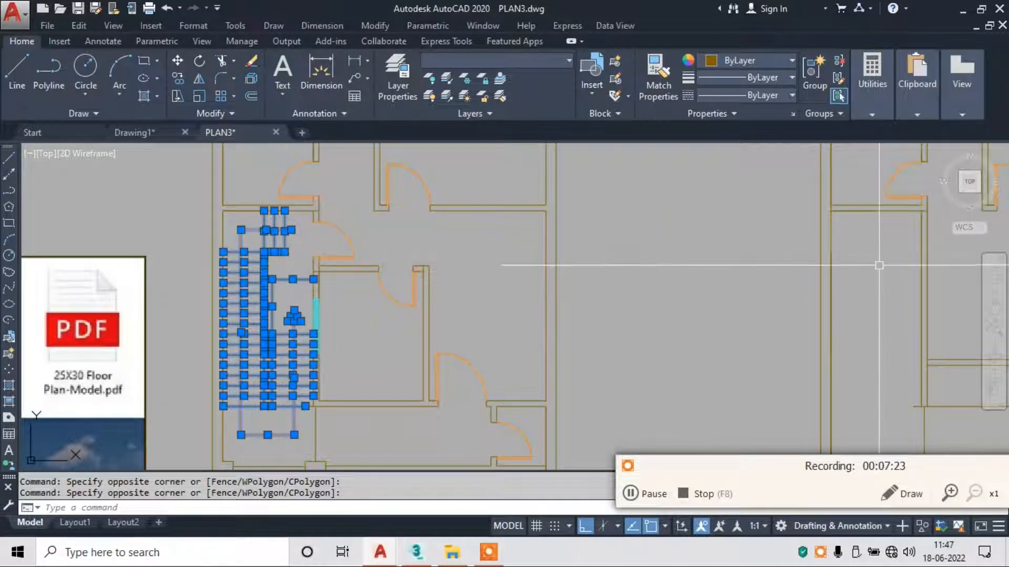
pyautogui.press('Escape')
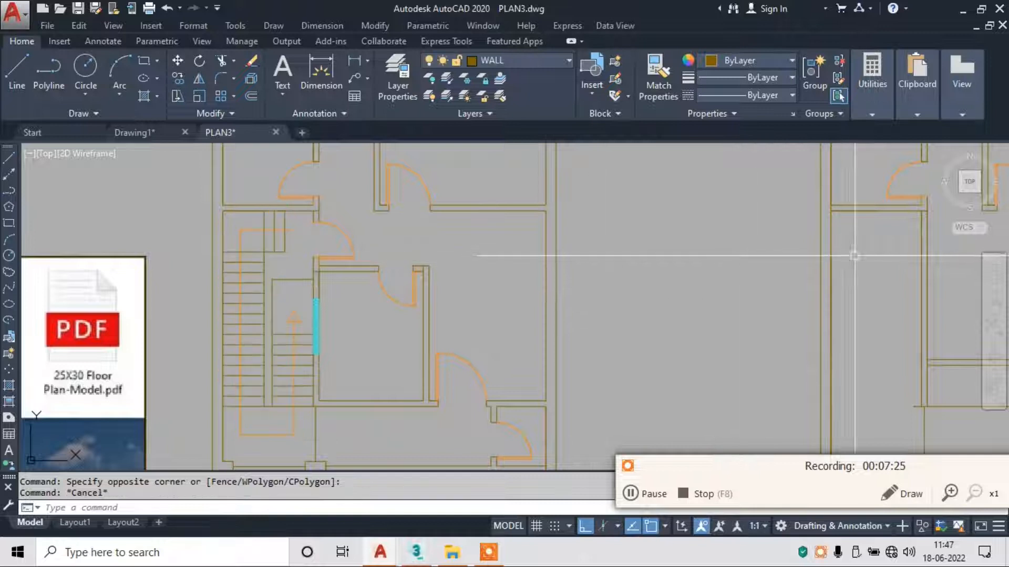
# Measure the length of the upper treads beside the stair landing with a vertical linear dimension.
pyautogui.scroll(4, 214, 220)
pyautogui.press('Escape')
pyautogui.click(321, 25)
pyautogui.click(323, 63)
pyautogui.scroll(2, 304, 232)
pyautogui.click(359, 174)
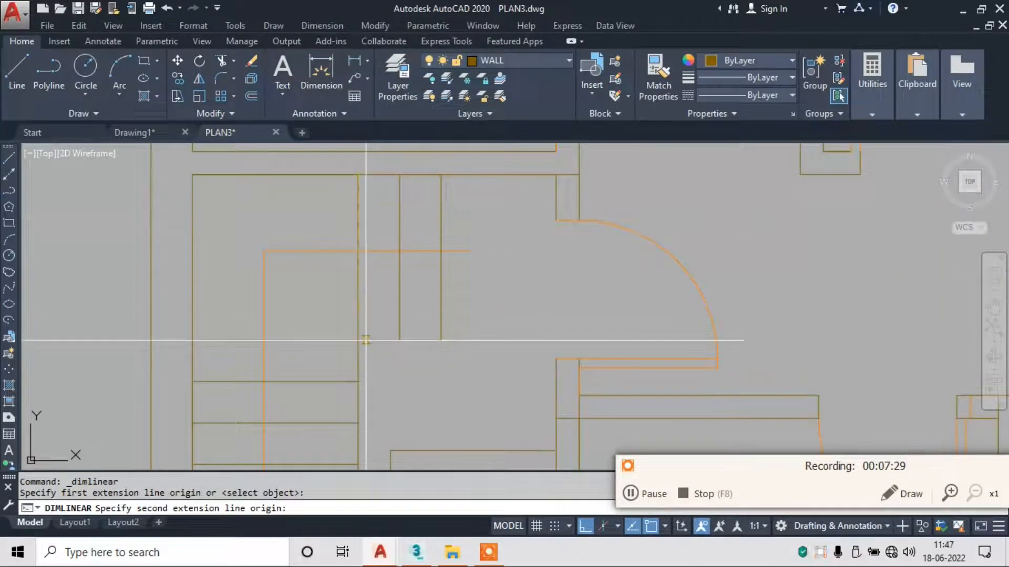
pyautogui.click(359, 341)
pyautogui.scroll(2, 339, 276)
pyautogui.click(338, 272)
pyautogui.scroll(4, 340, 234)
pyautogui.scroll(-4, 362, 230)
# Measure the width of the left stair flight at the landing with a horizontal linear dimension.
pyautogui.press('Escape')
pyautogui.press('Return')
pyautogui.moveTo(237, 339); pyautogui.dragTo(455, 254, button='middle')
pyautogui.click(234, 339)
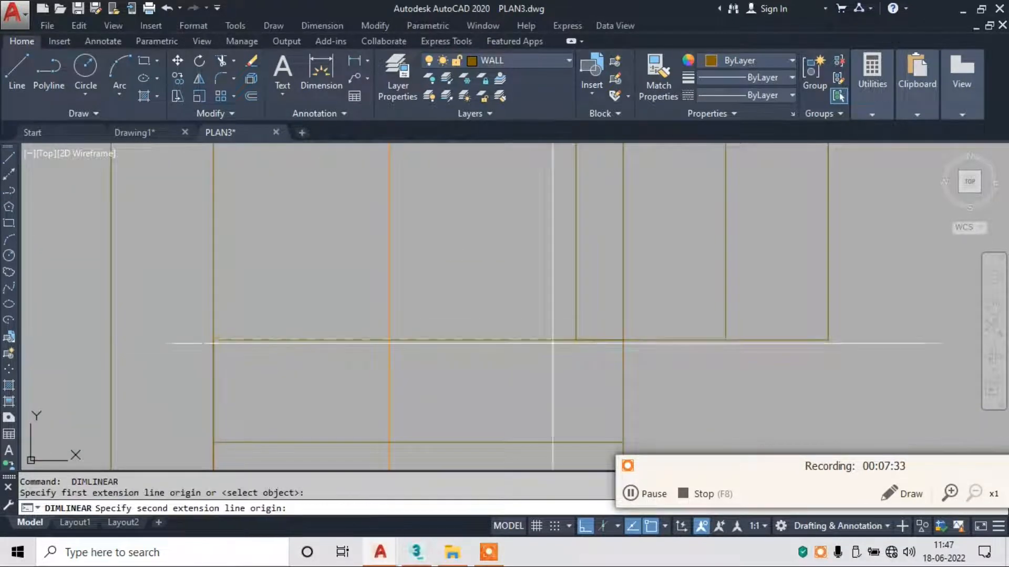
pyautogui.scroll(3, 576, 347)
pyautogui.scroll(2, 590, 350)
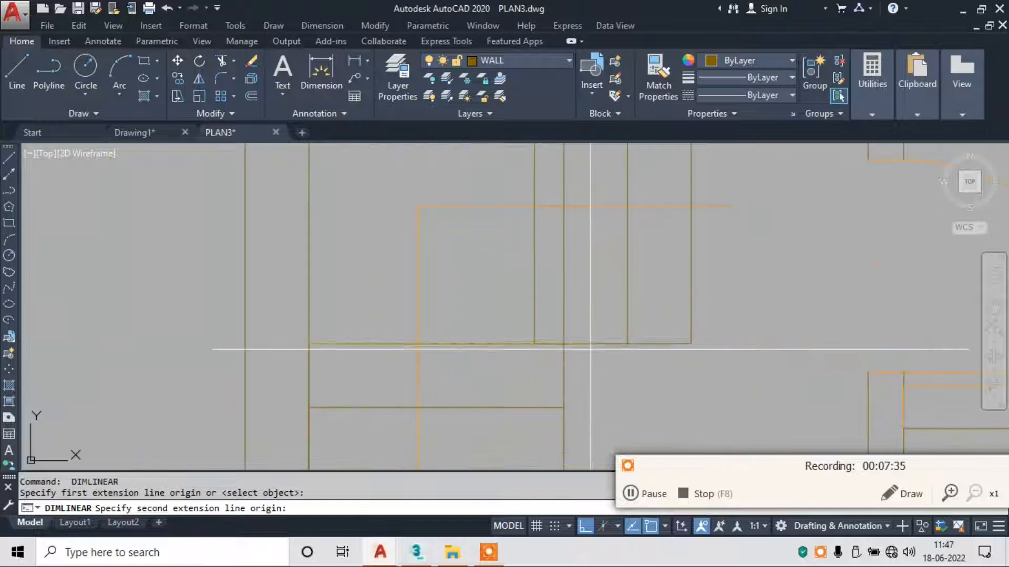
pyautogui.click(563, 344)
pyautogui.click(551, 334)
pyautogui.scroll(6, 479, 335)
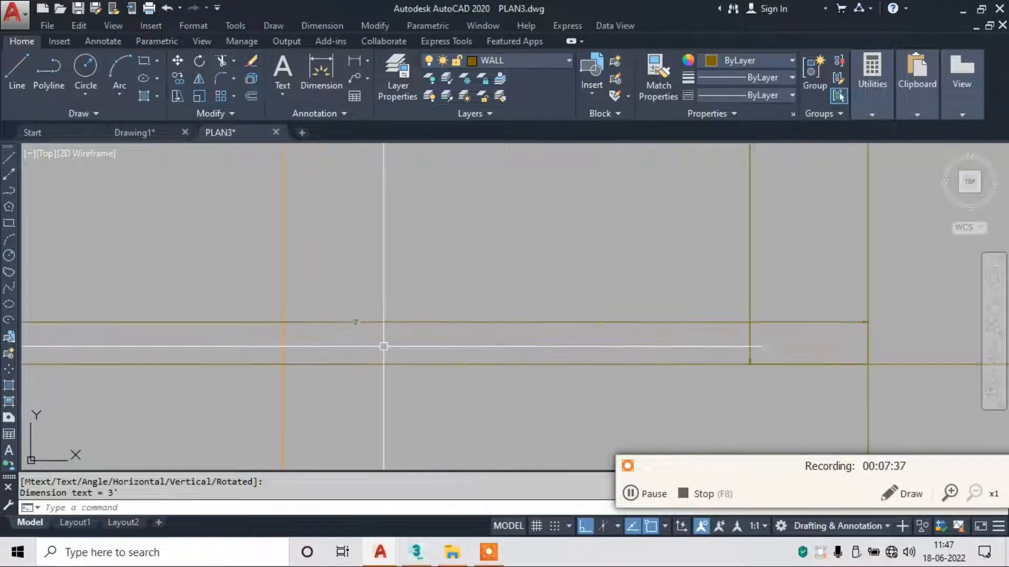
# Erase both linear dimensions from the stair landing.
pyautogui.press('Escape')
pyautogui.click(423, 298)
pyautogui.click(363, 339)
pyautogui.write('e')
pyautogui.scroll(-6, 394, 340)
pyautogui.click(482, 196)
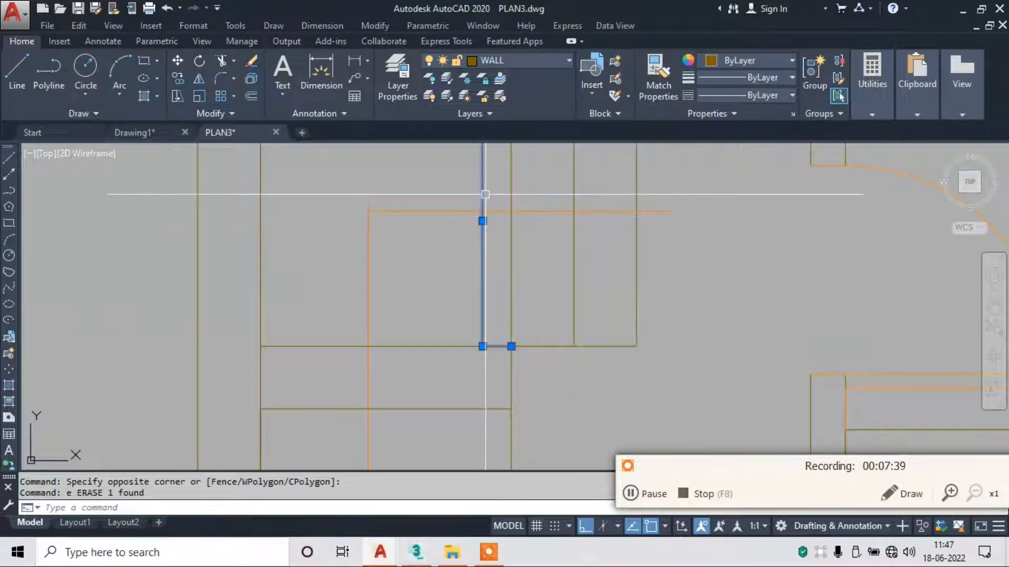
pyautogui.write('e')
pyautogui.scroll(-4, 366, 240)
pyautogui.scroll(-5, 365, 241)
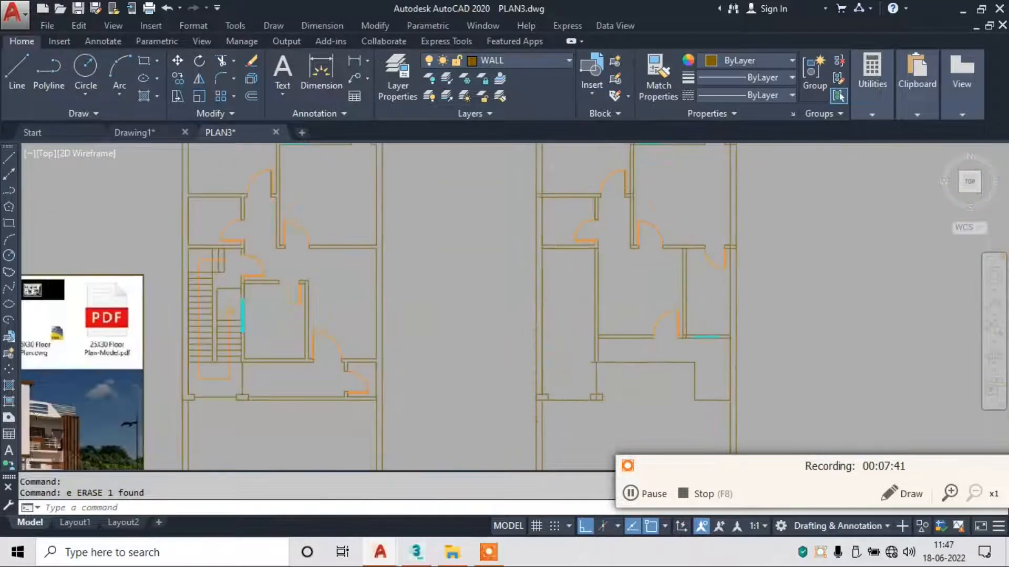
# Offset the upper and left inner wall lines of the right-hand plan's empty stair area inward by 3'.
pyautogui.write("o 3'")
pyautogui.press('space')
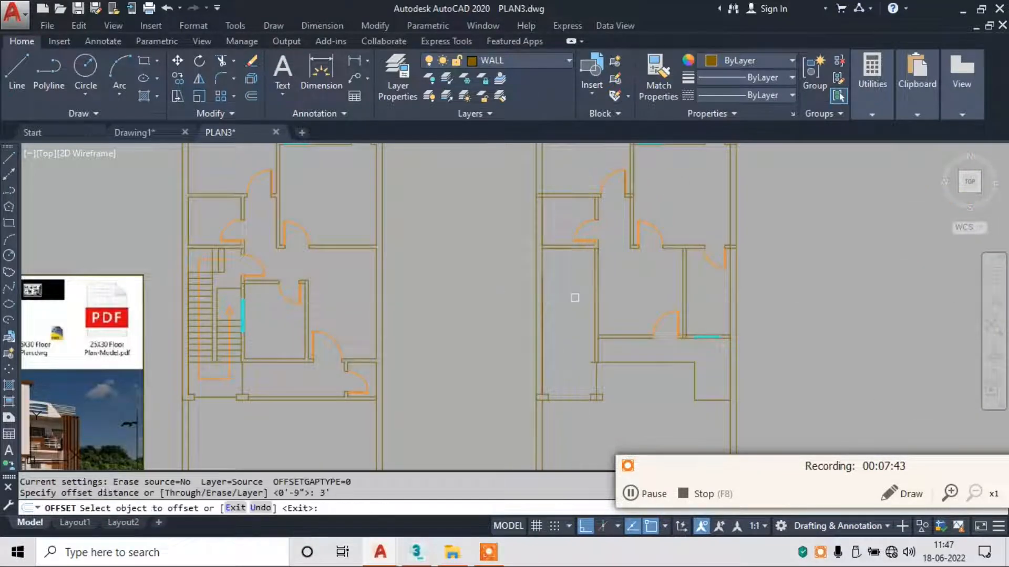
pyautogui.scroll(2, 563, 266)
pyautogui.click(558, 242)
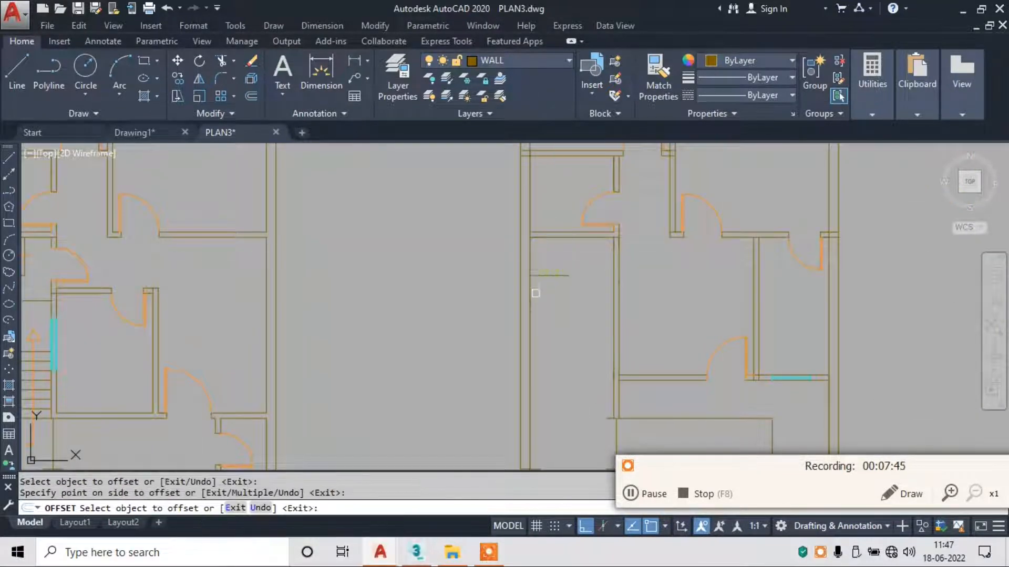
pyautogui.click(531, 266)
pyautogui.click(560, 266)
pyautogui.press('Escape')
pyautogui.press('Escape')
pyautogui.scroll(-2, 569, 288)
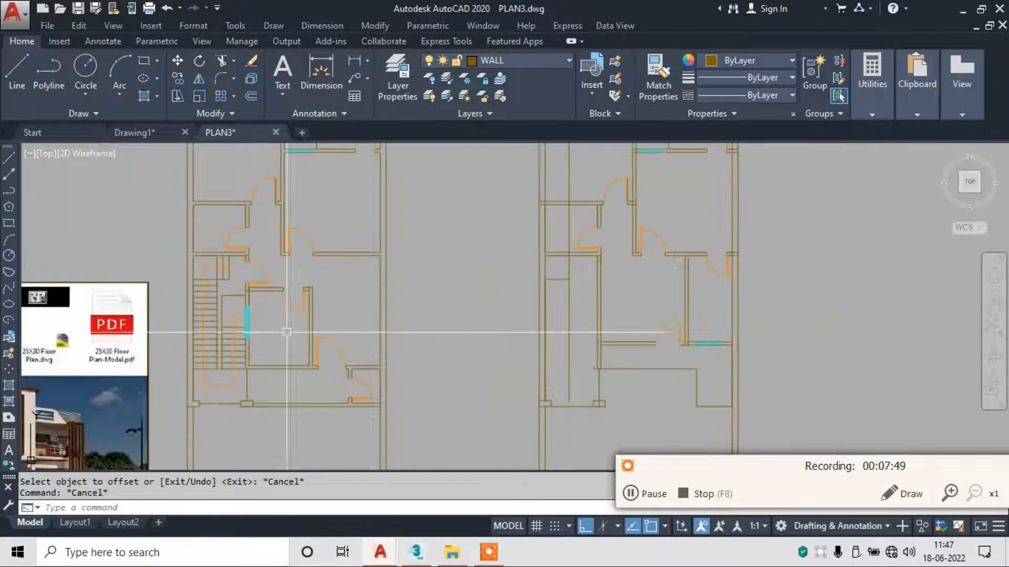
# Copy the complete staircase with its direction arrow from the left plan into the right plan's stair area, aligned at the upper-left inner wall corner.
pyautogui.moveTo(298, 331); pyautogui.dragTo(443, 313, button='middle')
pyautogui.scroll(6, 365, 247)
pyautogui.click(437, 237)
pyautogui.click(329, 331)
pyautogui.scroll(4, 437, 212)
pyautogui.scroll(2, 437, 213)
pyautogui.click(462, 191)
pyautogui.scroll(-2, 369, 384)
pyautogui.moveTo(367, 389); pyautogui.dragTo(376, 163, button='middle')
pyautogui.moveTo(363, 388); pyautogui.dragTo(369, 280, button='middle')
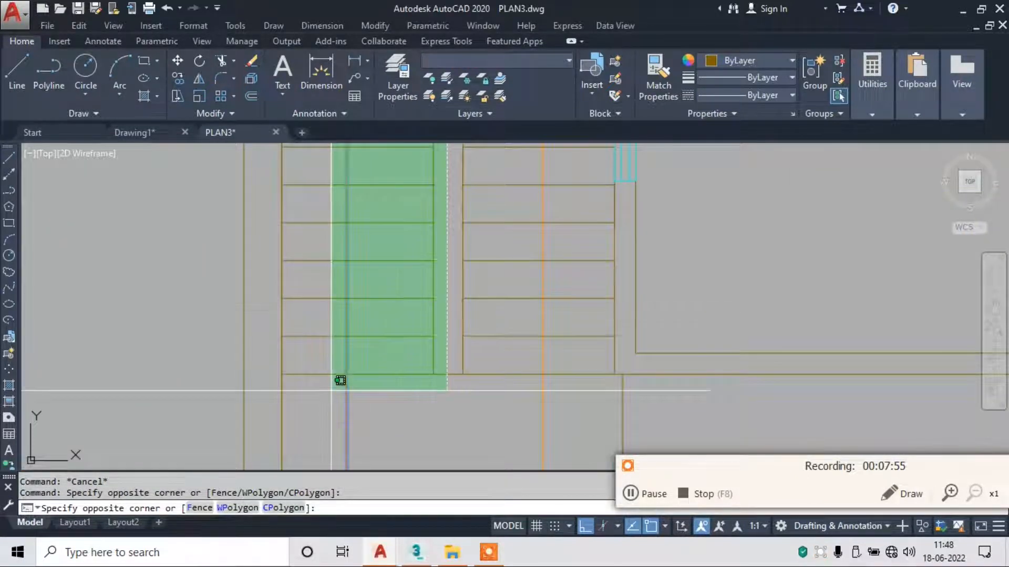
pyautogui.click(339, 380)
pyautogui.scroll(-2, 459, 258)
pyautogui.click(491, 158)
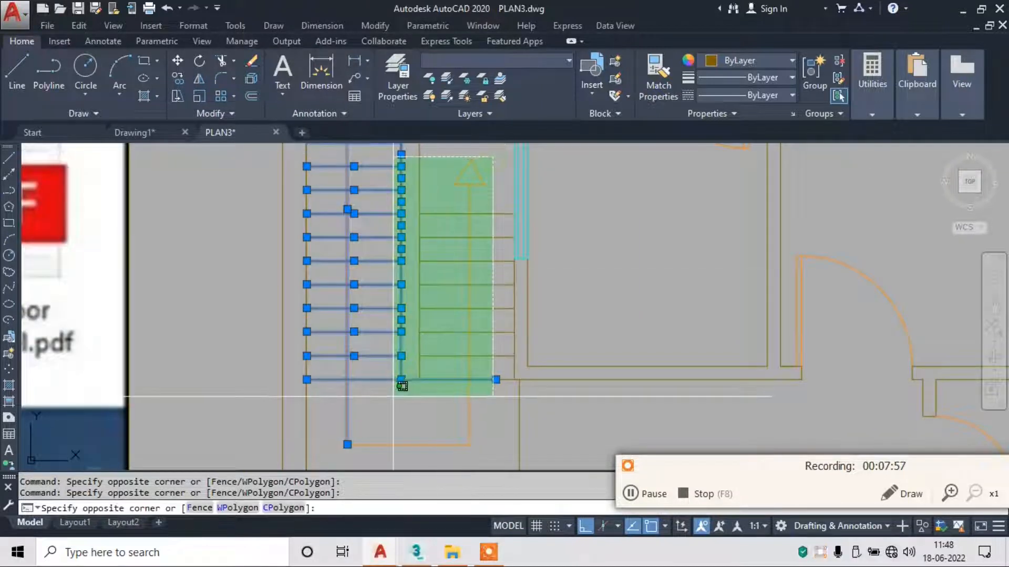
pyautogui.click(413, 386)
pyautogui.scroll(-2, 497, 385)
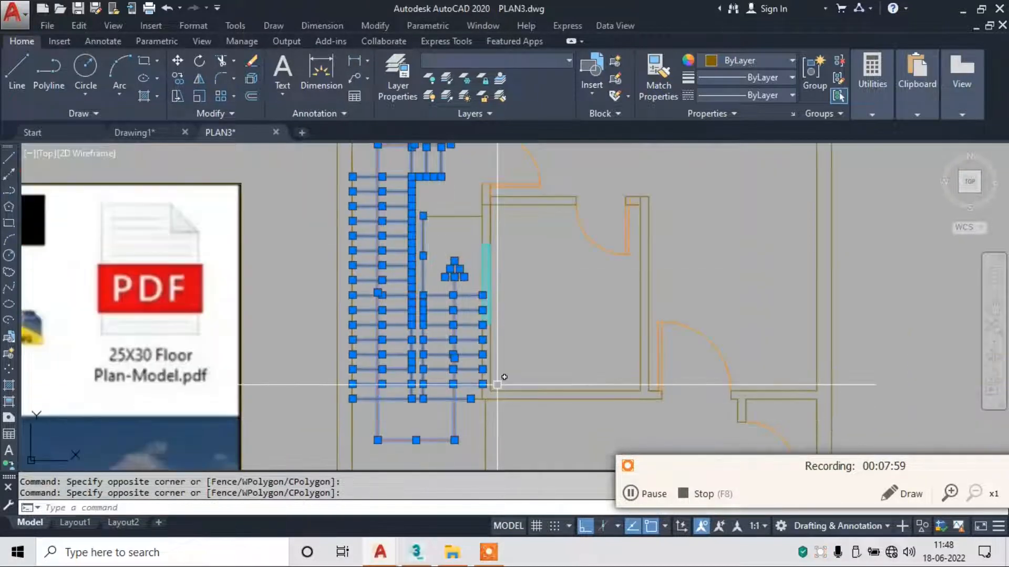
pyautogui.scroll(-2, 497, 385)
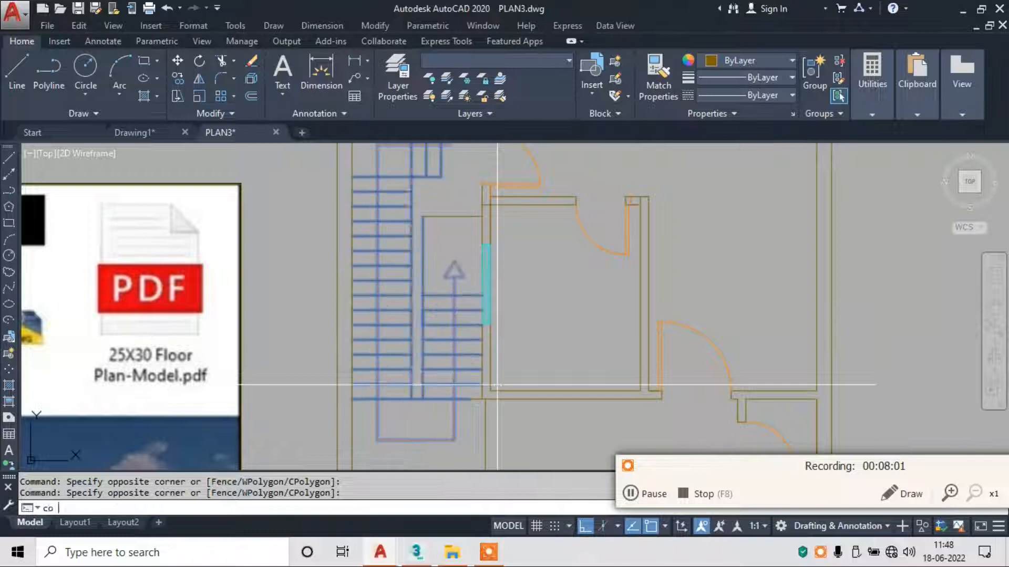
pyautogui.press('Return')
pyautogui.scroll(-2, 338, 313)
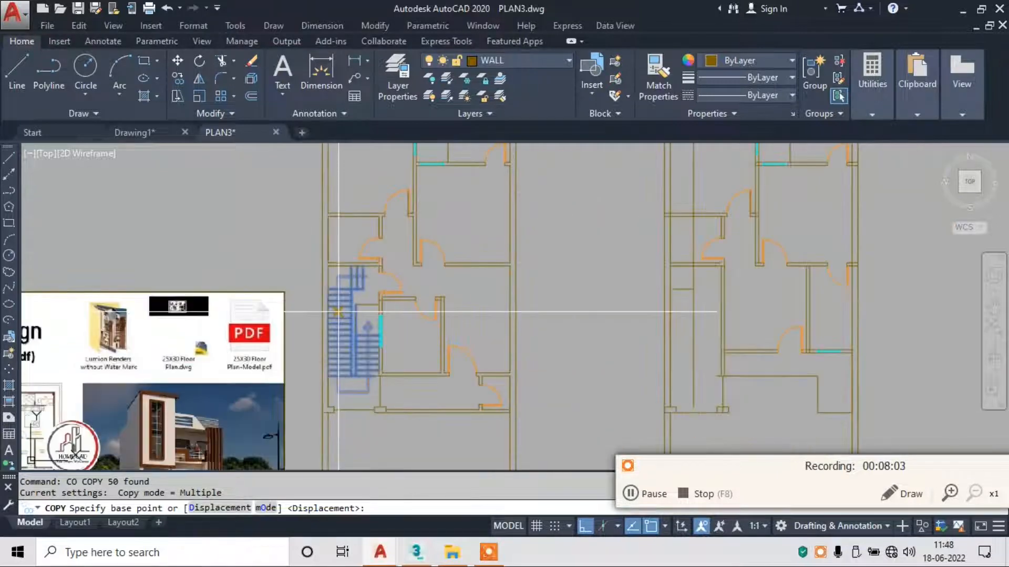
pyautogui.scroll(6, 339, 272)
pyautogui.click(291, 273)
pyautogui.scroll(-4, 291, 274)
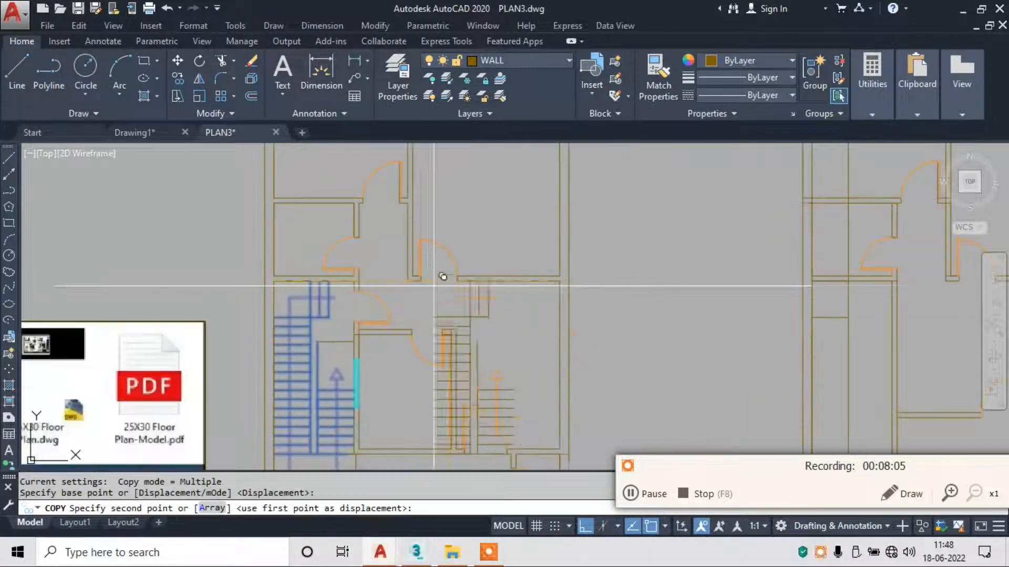
pyautogui.moveTo(444, 277); pyautogui.dragTo(256, 285, button='middle')
pyautogui.scroll(4, 623, 287)
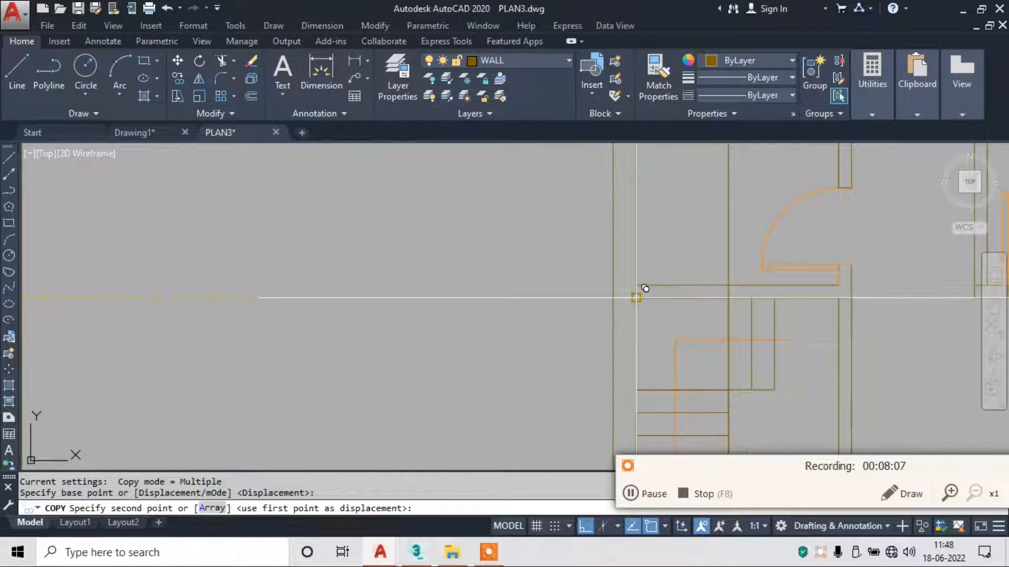
pyautogui.click(637, 297)
pyautogui.scroll(-2, 541, 287)
pyautogui.press('Escape')
# Erase the leftover guide line at the top of the copied staircase in the right-hand plan.
pyautogui.scroll(2, 675, 293)
pyautogui.click(676, 338)
pyautogui.write('e')
pyautogui.press('Return')
pyautogui.scroll(-2, 561, 293)
pyautogui.scroll(-3, 561, 293)
pyautogui.moveTo(597, 304); pyautogui.dragTo(614, 304, button='middle')
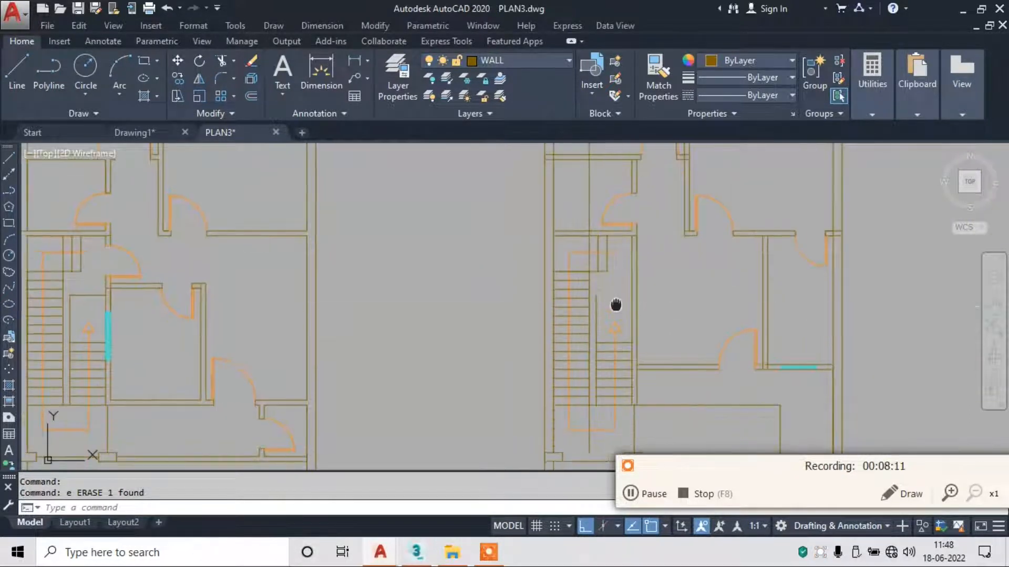
# Draw a horizontal line closing the top of the right stair flight in the right-hand plan, from its inner edge to the wall.
pyautogui.write('l')
pyautogui.press('Return')
pyautogui.scroll(4, 612, 320)
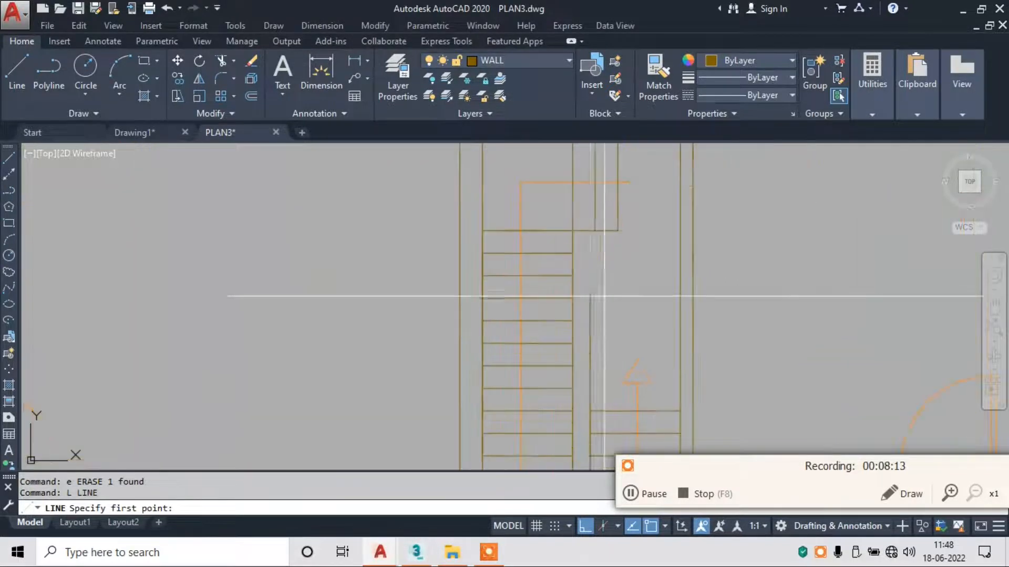
pyautogui.click(591, 292)
pyautogui.click(680, 291)
pyautogui.press('Escape')
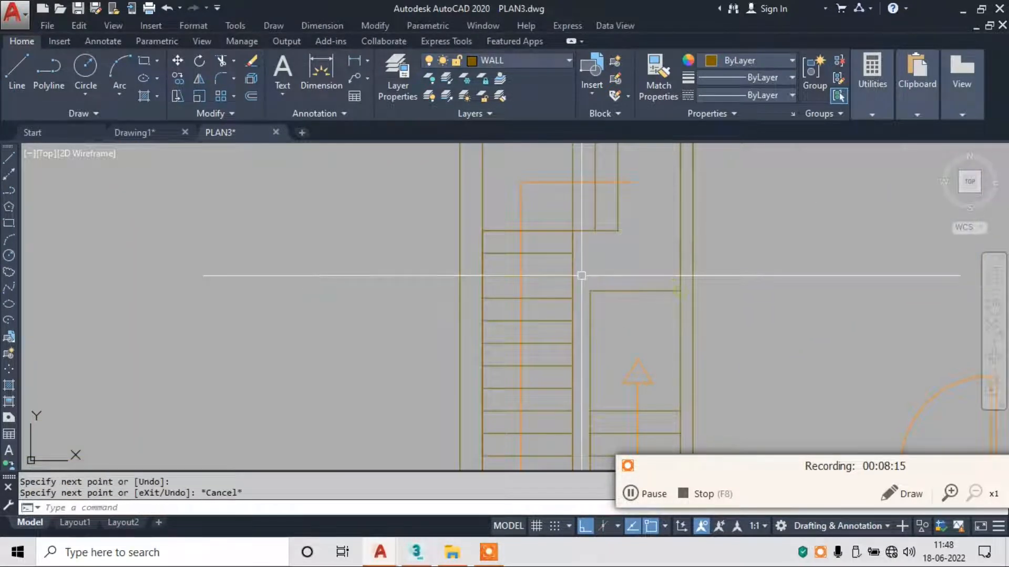
# Erase the long vertical offset guide line running through the right-hand plan's staircase.
pyautogui.scroll(-4, 581, 274)
pyautogui.scroll(2, 577, 386)
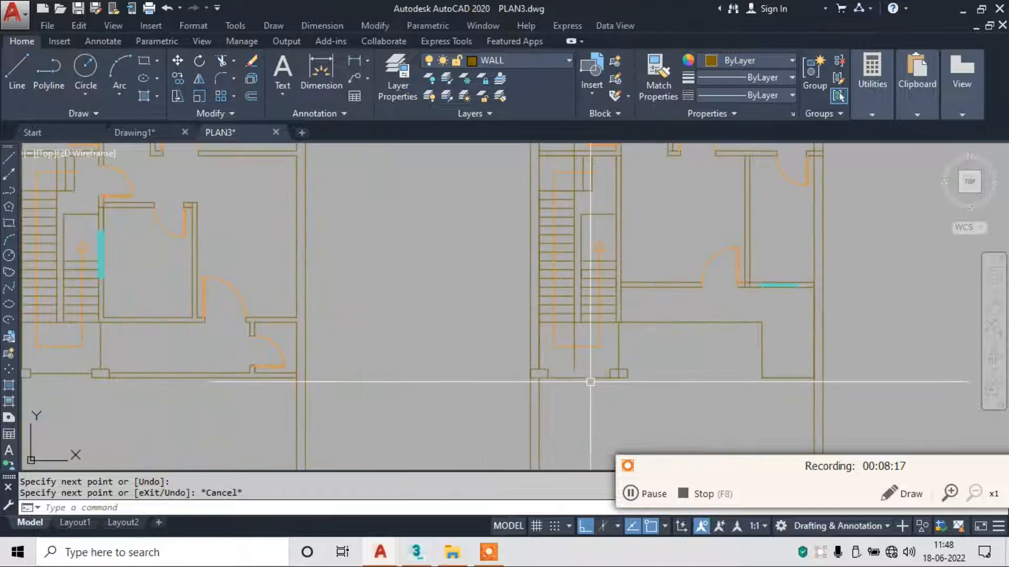
pyautogui.press('Escape')
pyautogui.click(574, 355)
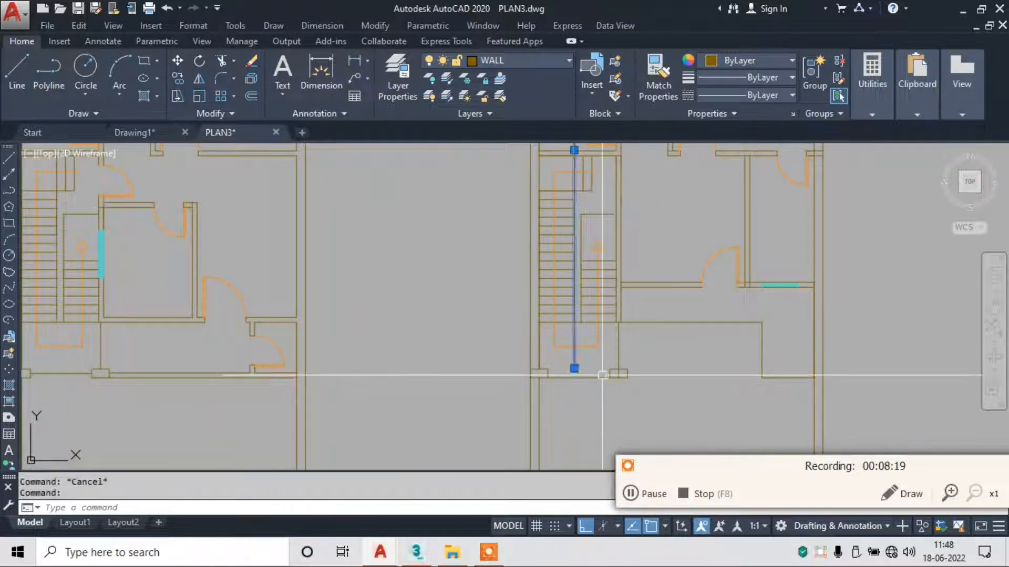
pyautogui.scroll(-2, 607, 375)
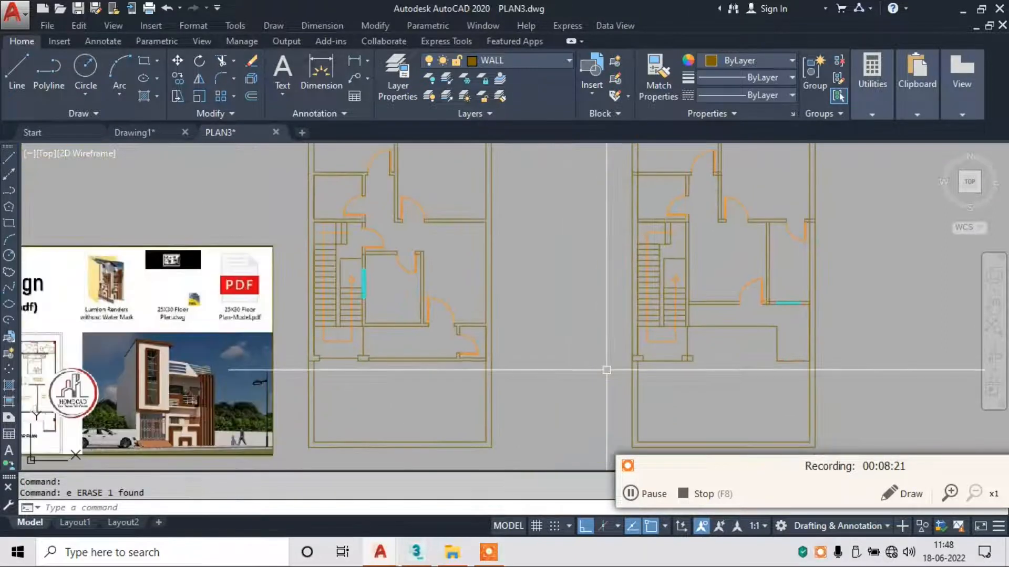
pyautogui.moveTo(460, 349); pyautogui.dragTo(546, 314, button='middle')
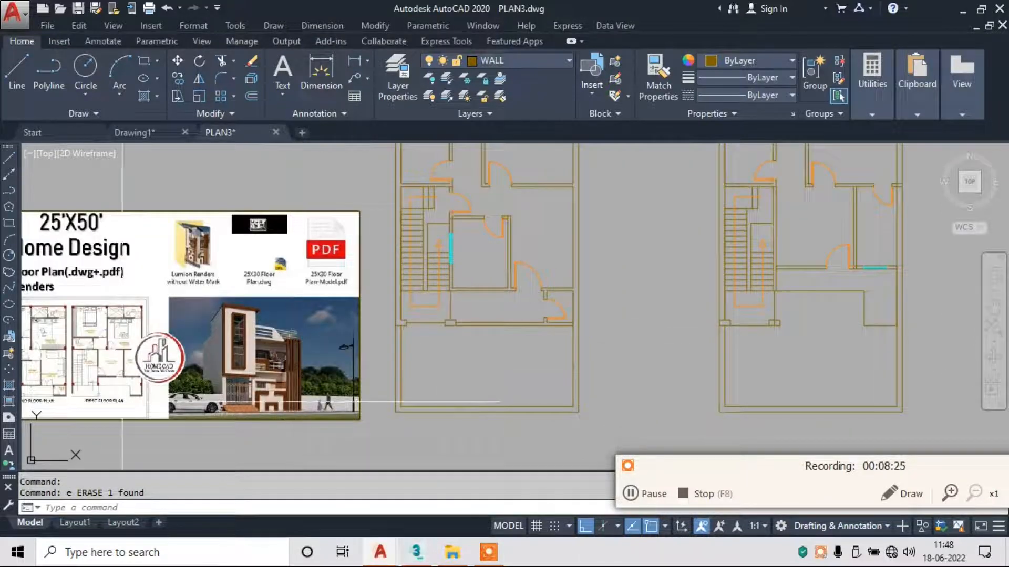
pyautogui.moveTo(389, 348); pyautogui.dragTo(337, 264, button='middle')
pyautogui.moveTo(392, 292); pyautogui.dragTo(395, 288, button='middle')
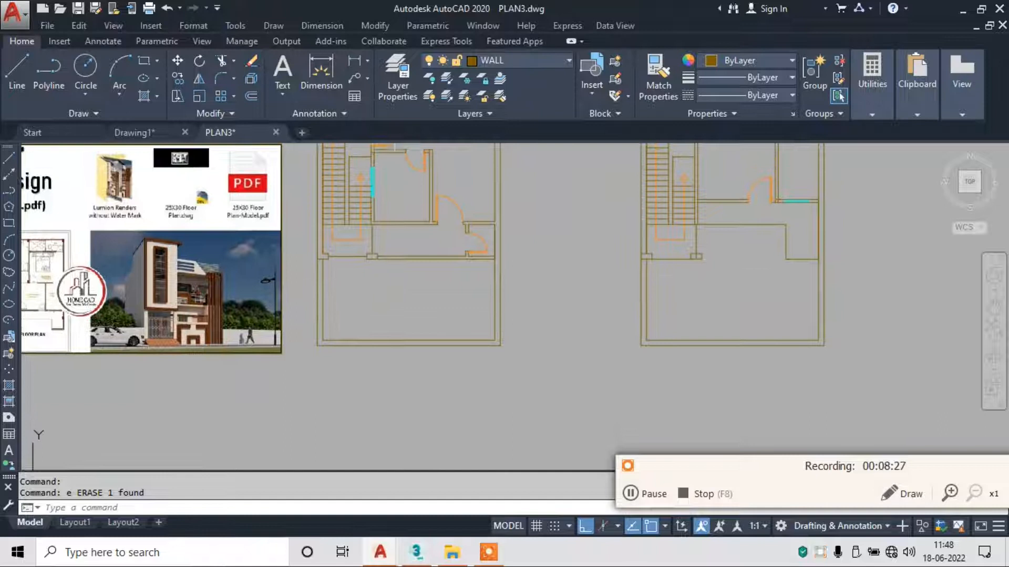
pyautogui.scroll(-2, 465, 307)
pyautogui.moveTo(497, 264)
pyautogui.mouseDown(button='middle')
pyautogui.moveTo(484, 316)
pyautogui.moveTo(497, 316)
pyautogui.mouseUp(button='middle')
pyautogui.scroll(3, 422, 311)
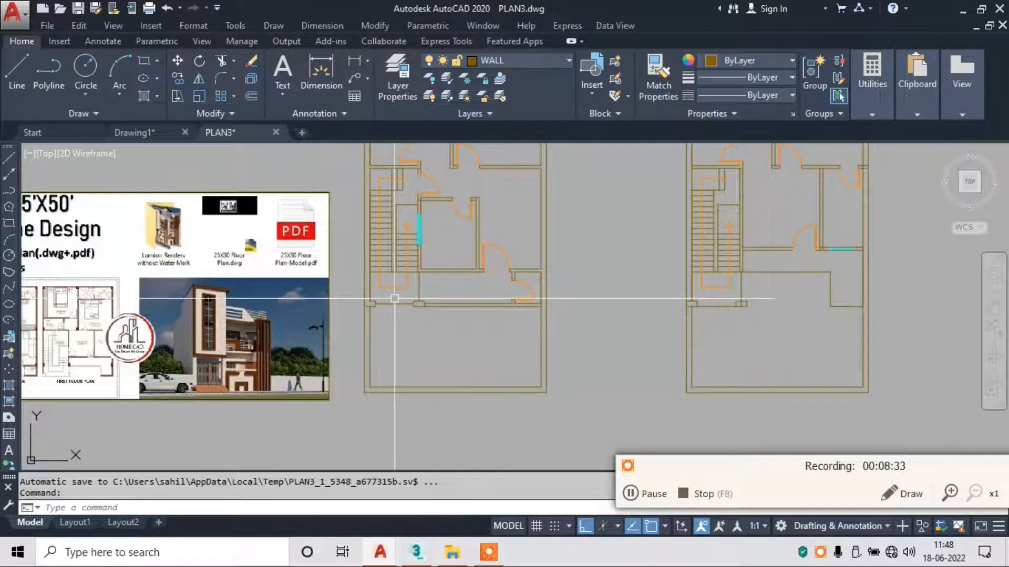
# Record the construction line shortcut in a new Notepad file as "1-xline- xl enter" and return to AutoCAD with no command active.
pyautogui.press('Return')
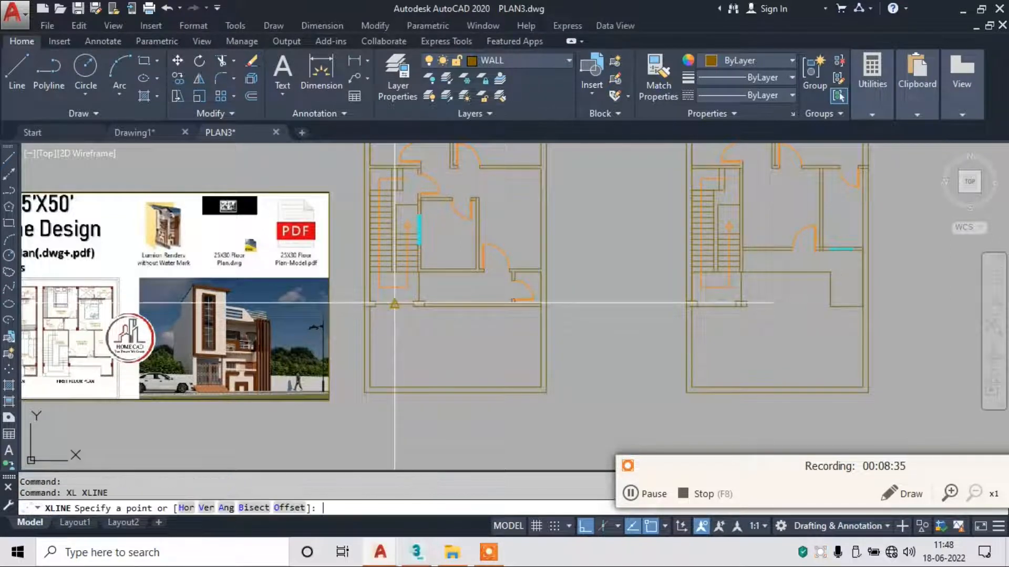
pyautogui.click(250, 556)
pyautogui.write('note')
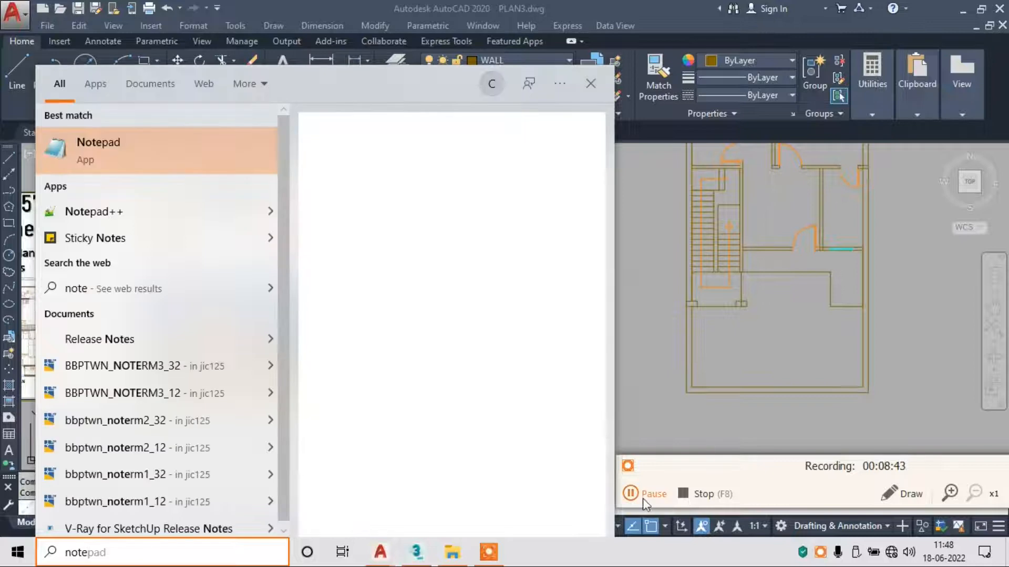
pyautogui.press('Return')
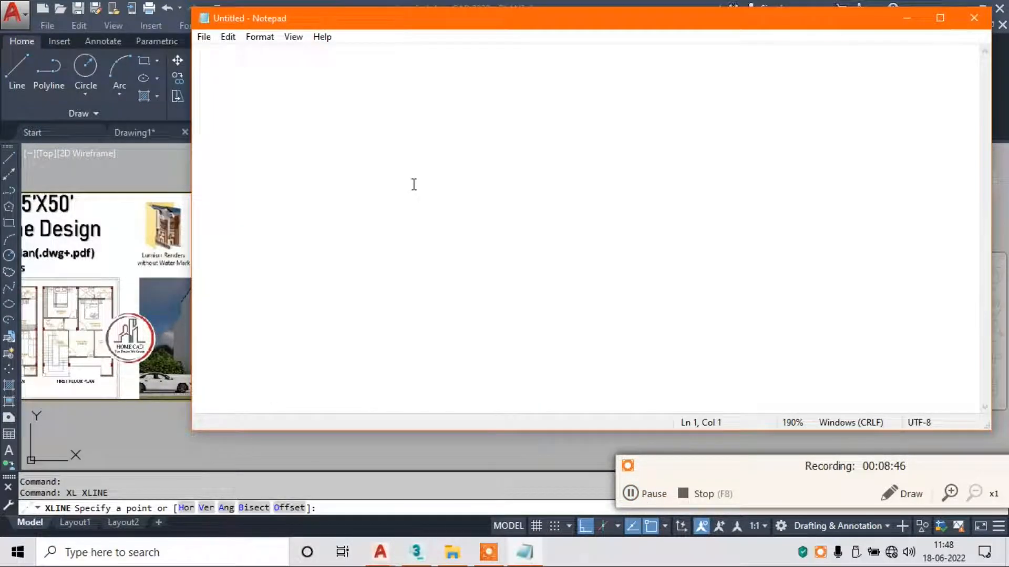
pyautogui.click(414, 185)
pyautogui.keyDown('ctrl'); pyautogui.scroll(4, 414, 184); pyautogui.keyUp('ctrl')
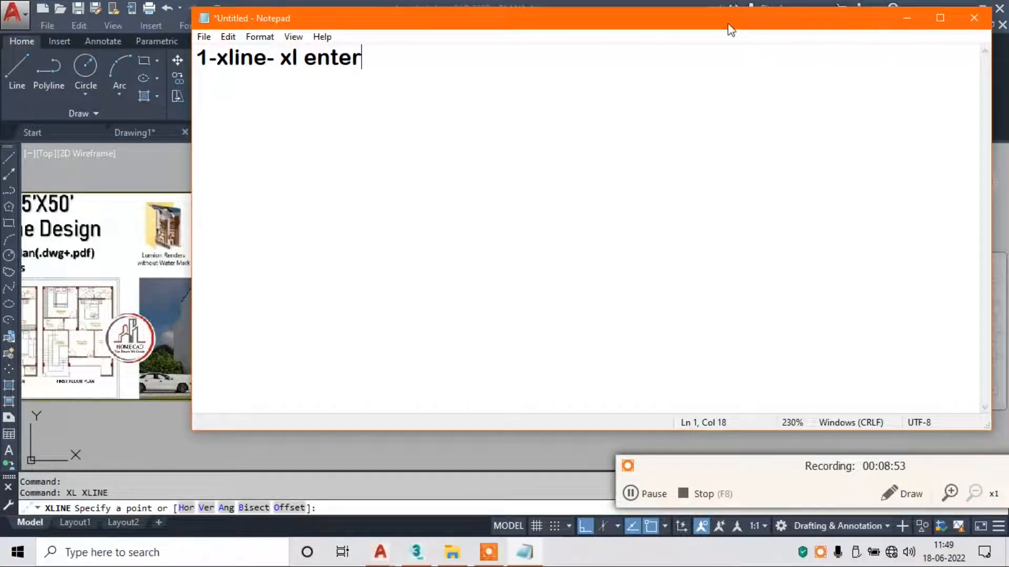
pyautogui.click(906, 18)
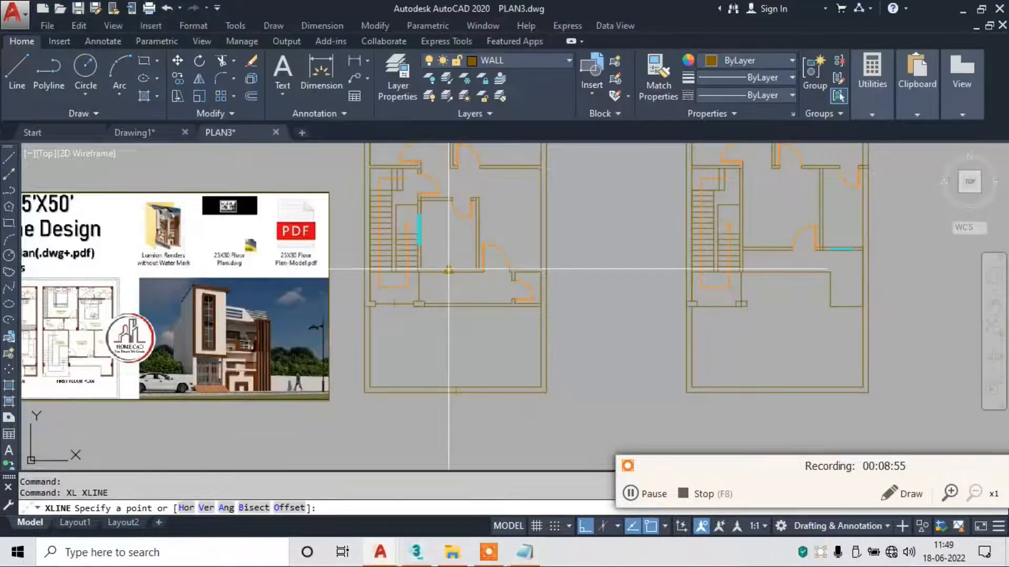
pyautogui.press('Escape')
pyautogui.press('Escape')
pyautogui.moveTo(369, 292); pyautogui.dragTo(378, 274, button='middle')
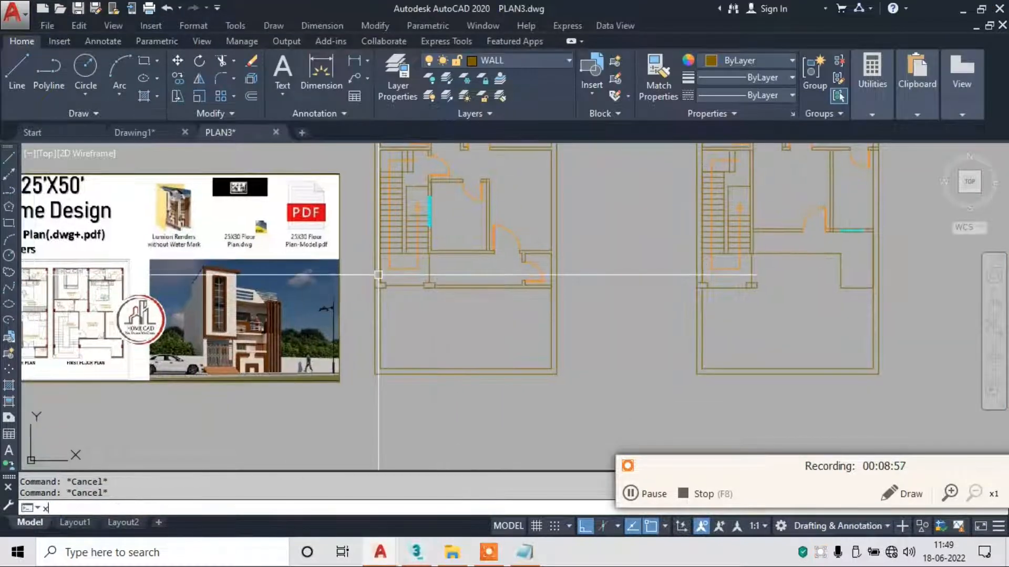
pyautogui.write('xl')
pyautogui.press('Return')
pyautogui.scroll(3, 377, 278)
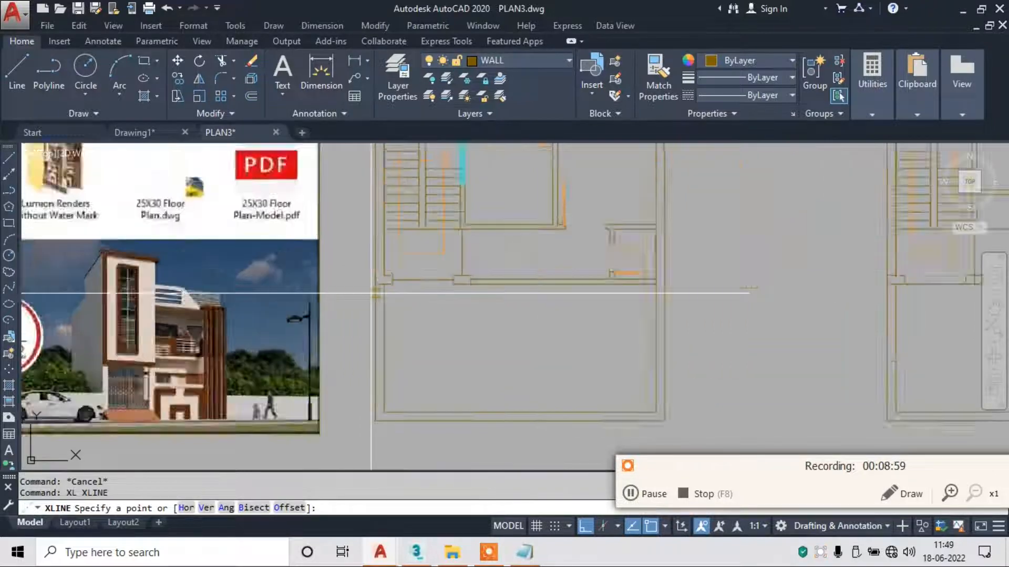
pyautogui.click(376, 292)
pyautogui.scroll(-3, 376, 291)
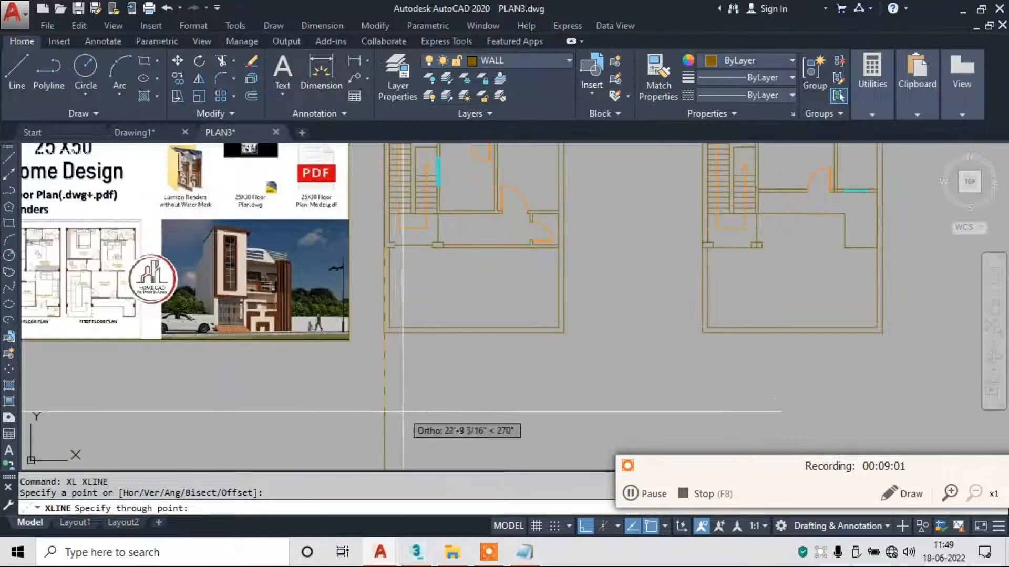
pyautogui.press('Escape')
# Draw a vertical construction line along the outer face of the left plan's left wall.
pyautogui.press('Return')
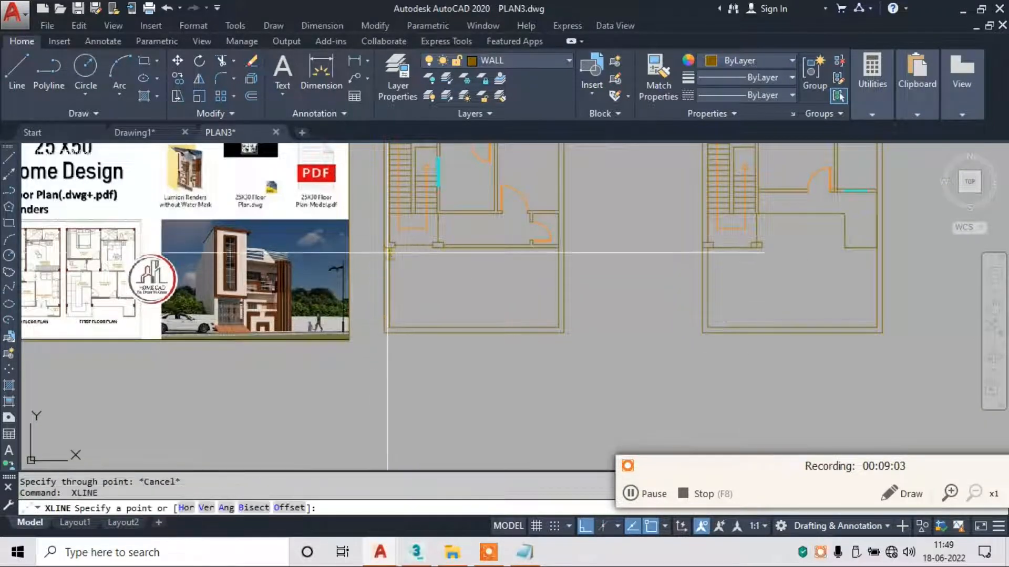
pyautogui.click(384, 247)
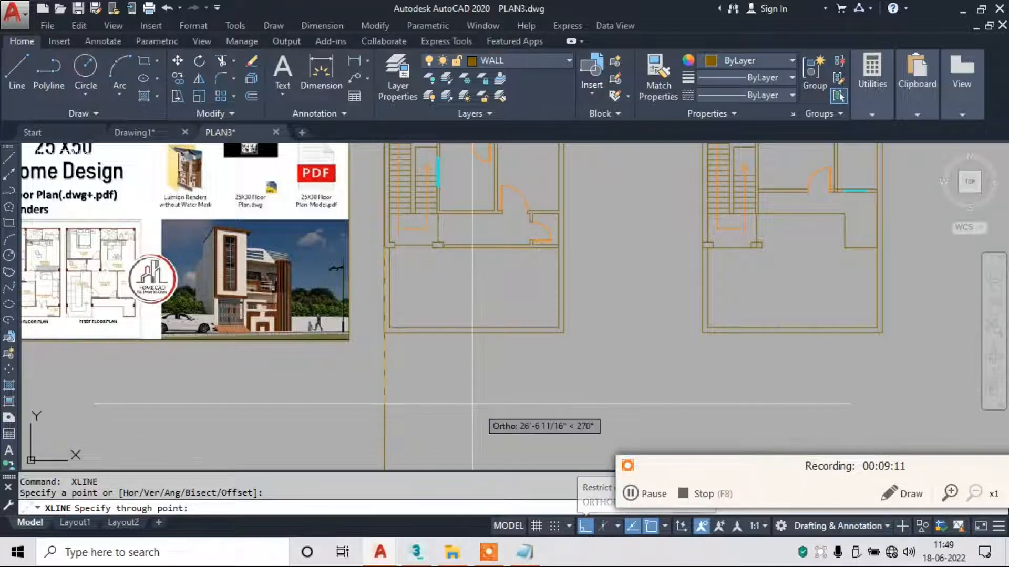
pyautogui.press('Escape')
# Draw a vertical construction line through the middle of the left plan's left wall thickness, using the front view render as reference.
pyautogui.scroll(5, 237, 291)
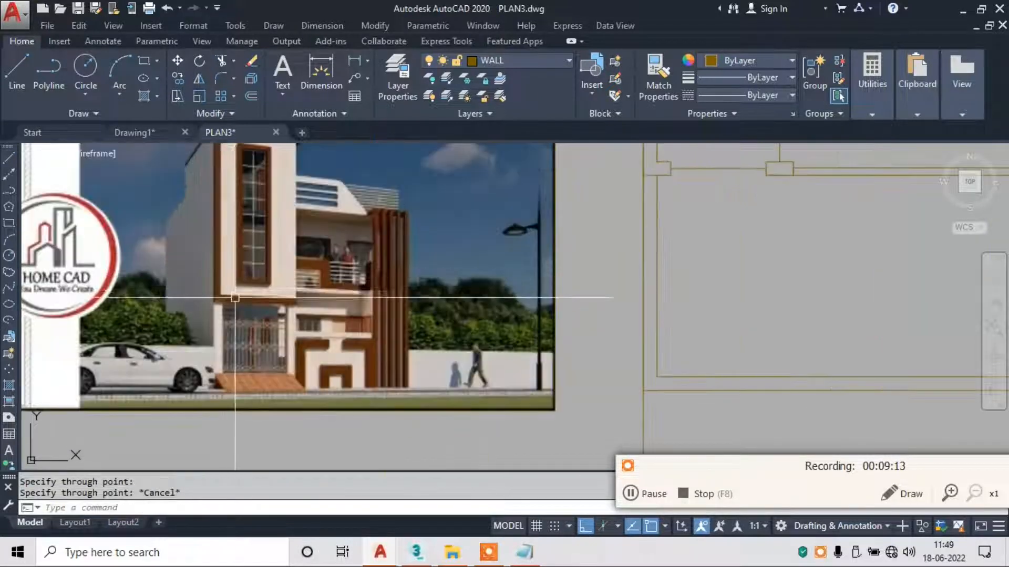
pyautogui.scroll(-3, 342, 316)
pyautogui.scroll(2, 546, 225)
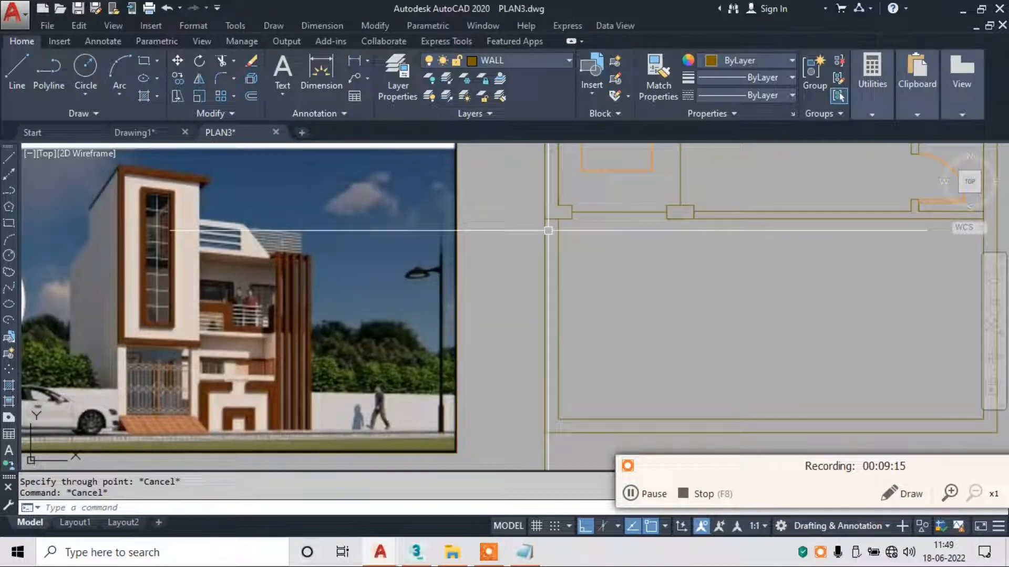
pyautogui.press('space')
pyautogui.scroll(-3, 551, 223)
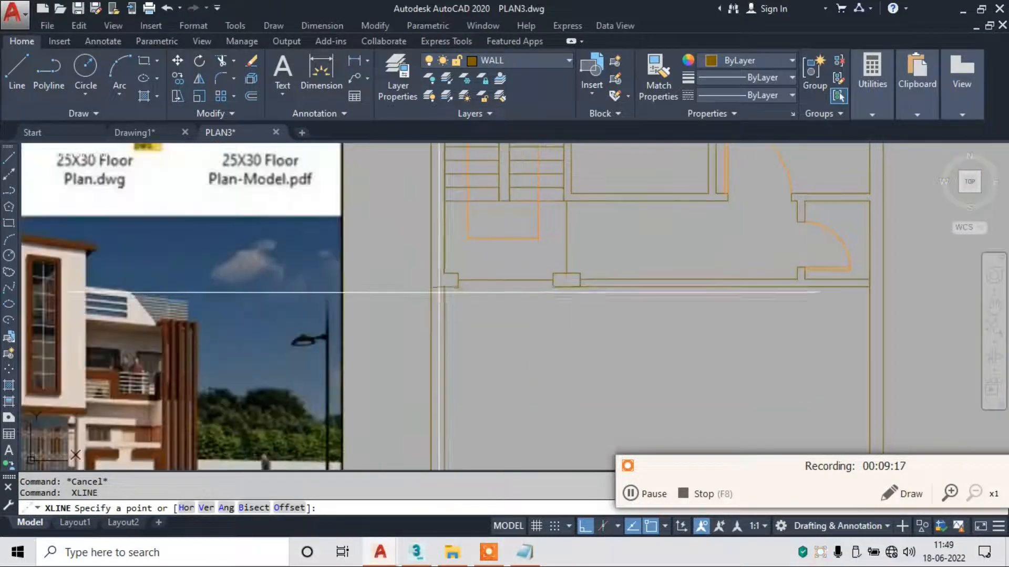
pyautogui.scroll(-2, 448, 289)
pyautogui.click(439, 268)
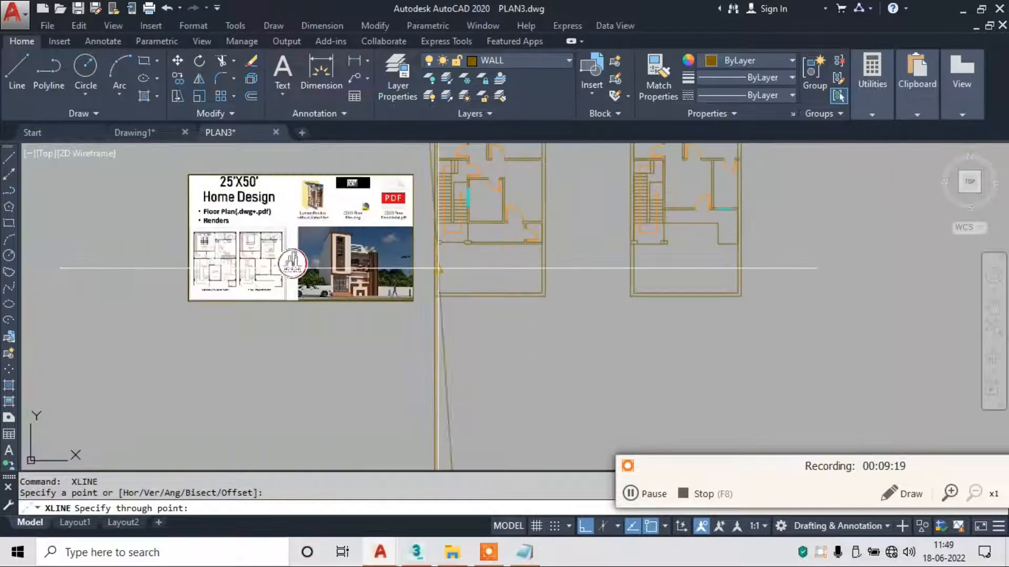
pyautogui.scroll(3, 436, 268)
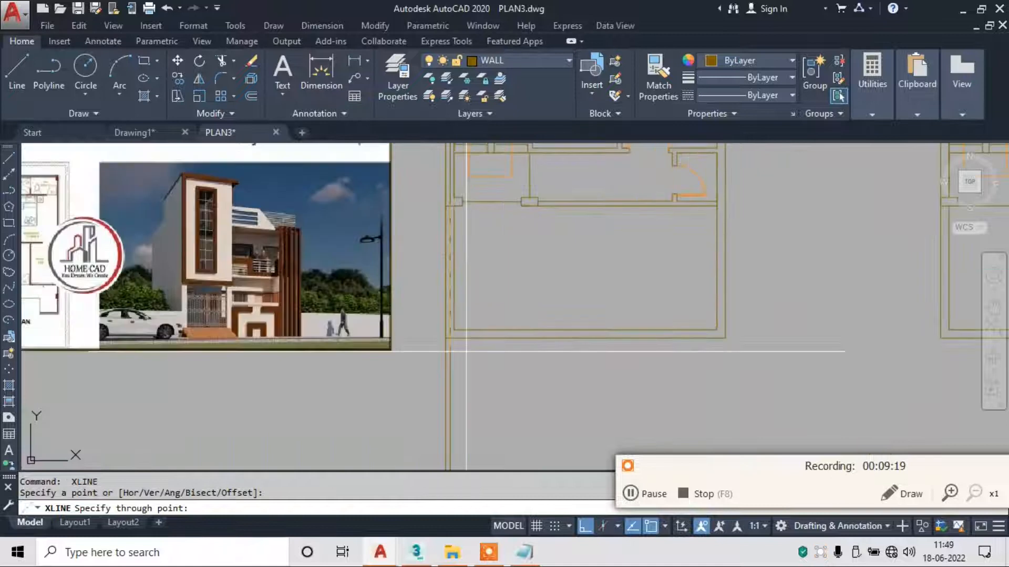
pyautogui.click(460, 437)
pyautogui.press('Escape')
# Draw a vertical construction line through the lower-right corner of the left column at the left plan's stair entrance.
pyautogui.scroll(4, 198, 298)
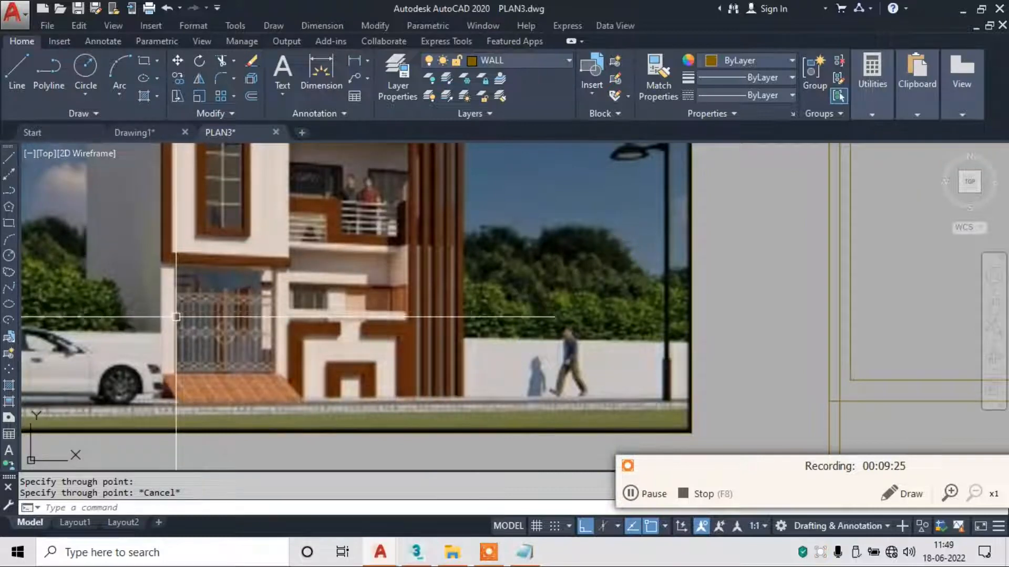
pyautogui.scroll(-4, 293, 315)
pyautogui.scroll(5, 450, 226)
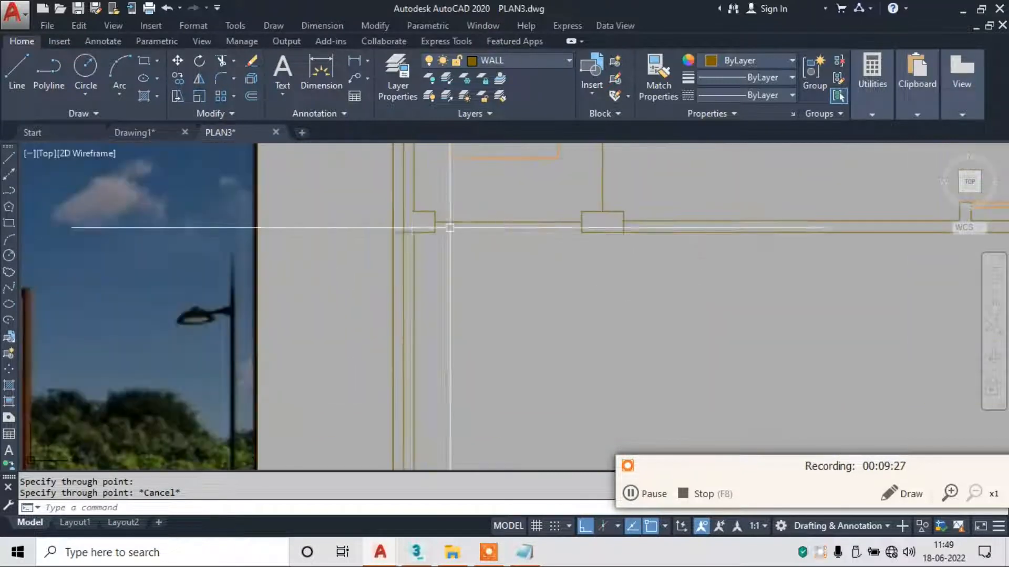
pyautogui.press('Escape')
pyautogui.press('space')
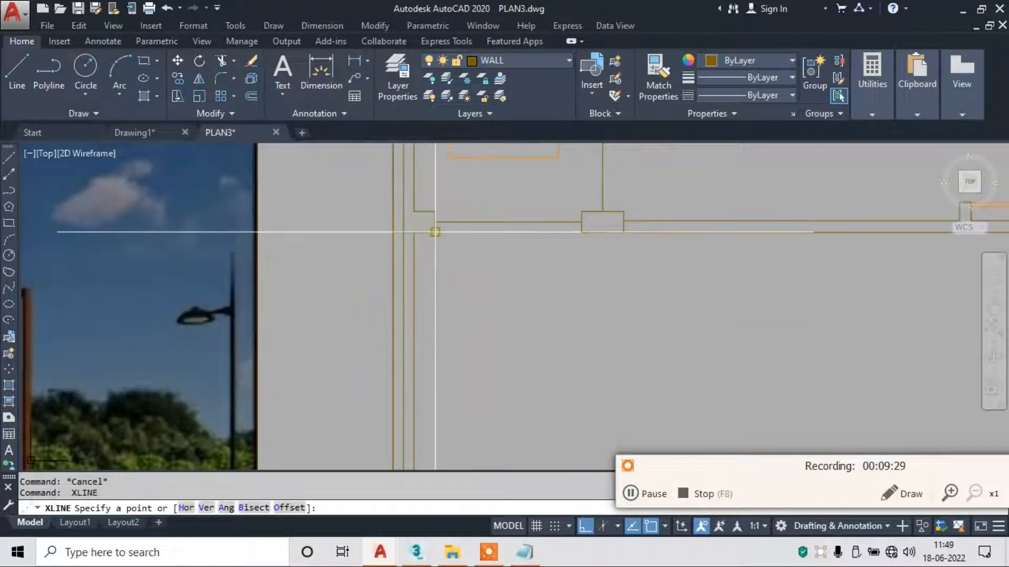
pyautogui.click(435, 232)
pyautogui.scroll(-4, 411, 199)
pyautogui.press('Escape')
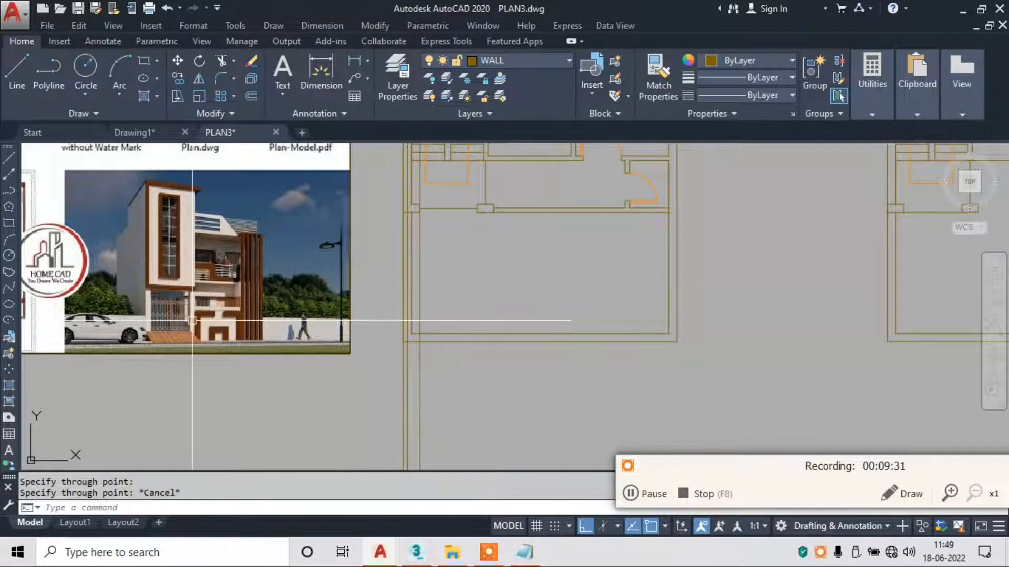
# Draw vertical construction lines through both side edges of the right column at the left plan's stair entrance.
pyautogui.scroll(2, 210, 316)
pyautogui.moveTo(531, 234); pyautogui.dragTo(354, 297, button='middle')
pyautogui.press('Escape')
pyautogui.press('space')
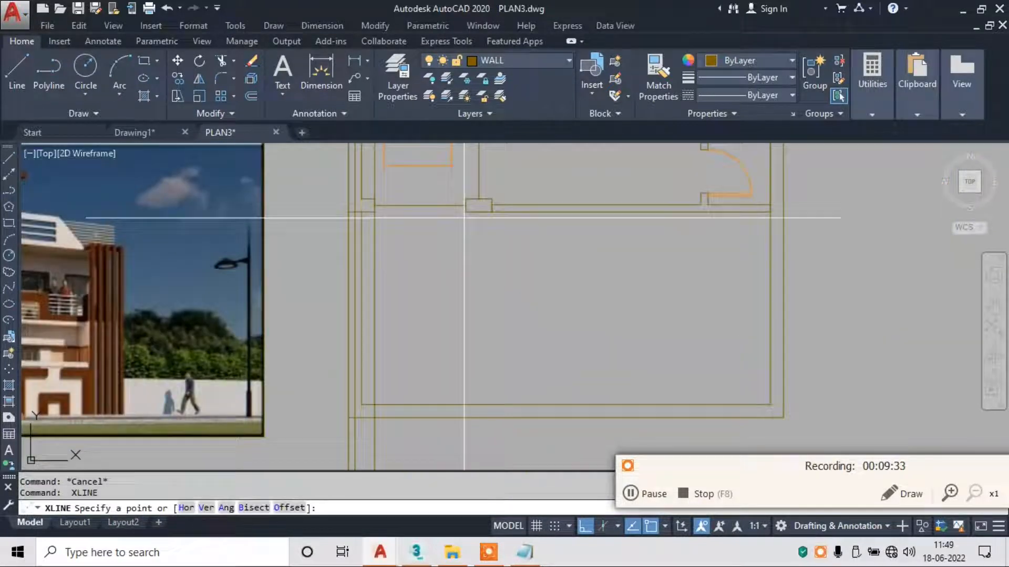
pyautogui.click(466, 211)
pyautogui.press('Escape')
pyautogui.press('space')
pyautogui.click(487, 210)
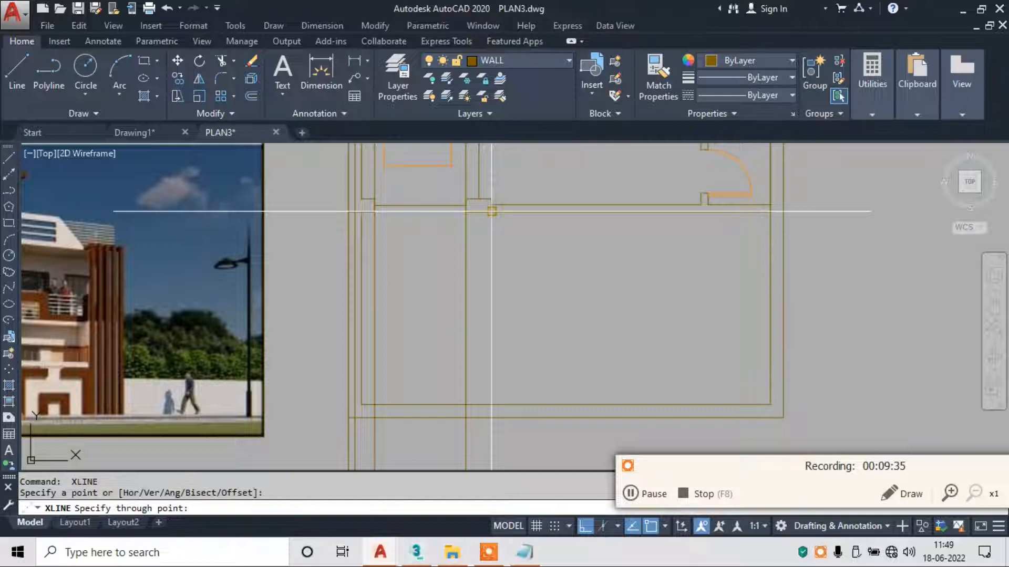
pyautogui.press('Escape')
# Examine the reference render and its ground floor plan for the front openings, and compare them with the left plan.
pyautogui.scroll(-3, 361, 302)
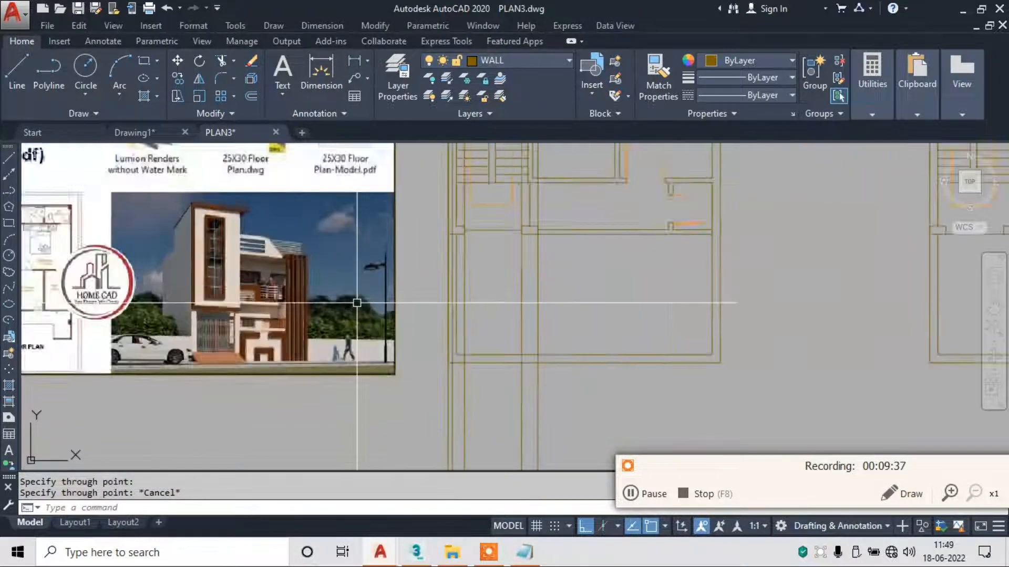
pyautogui.scroll(4, 386, 286)
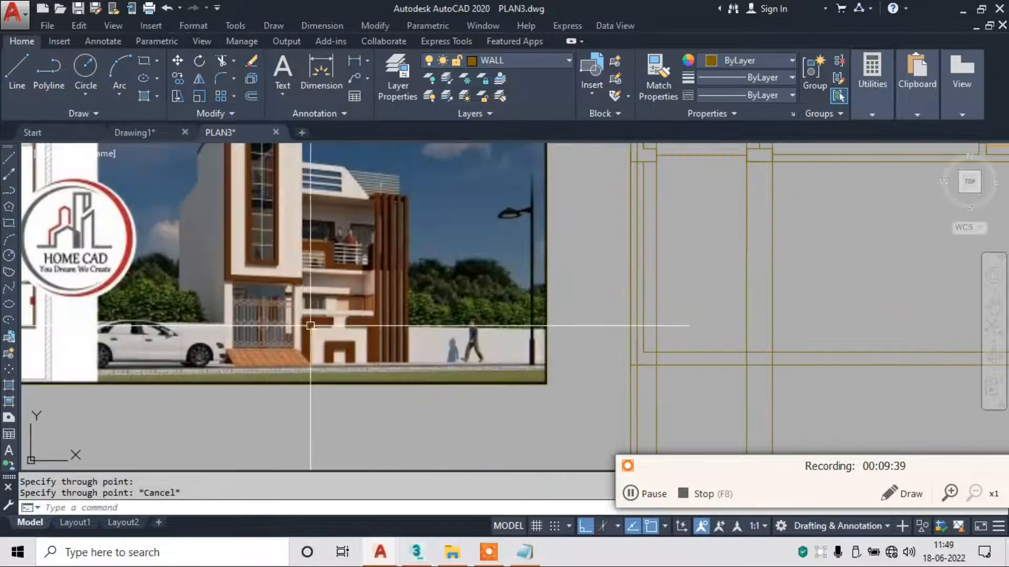
pyautogui.scroll(2, 328, 308)
pyautogui.scroll(-4, 305, 304)
pyautogui.moveTo(559, 272); pyautogui.dragTo(447, 341, button='middle')
pyautogui.scroll(4, 210, 350)
pyautogui.scroll(-4, 301, 343)
pyautogui.moveTo(173, 351); pyautogui.dragTo(648, 295, button='middle')
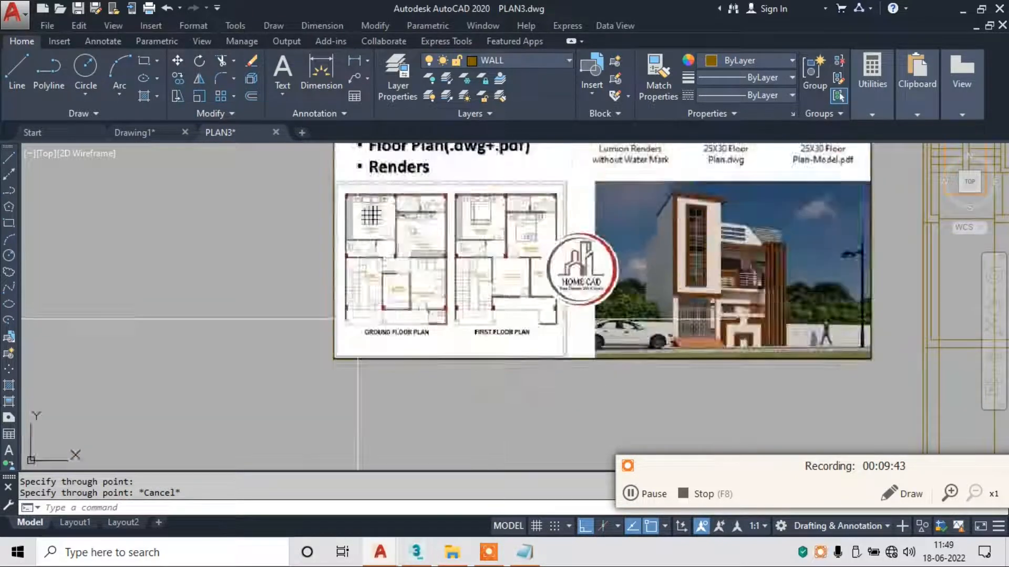
pyautogui.scroll(4, 401, 317)
pyautogui.scroll(2, 423, 325)
pyautogui.scroll(-4, 370, 318)
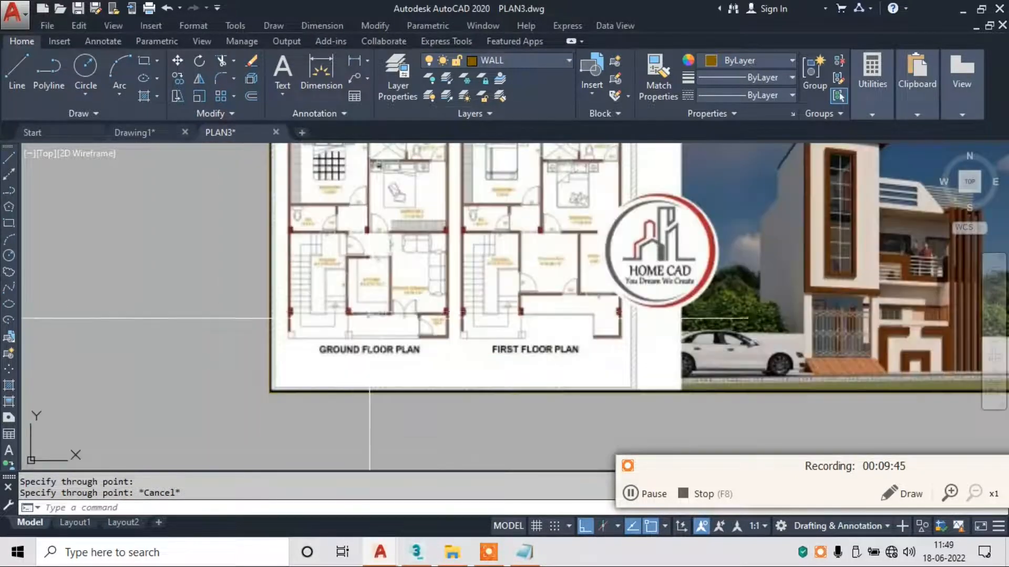
pyautogui.moveTo(680, 311); pyautogui.dragTo(330, 324, button='middle')
pyautogui.moveTo(788, 331); pyautogui.dragTo(362, 338, button='middle')
pyautogui.moveTo(723, 344)
pyautogui.mouseDown(button='middle')
pyautogui.moveTo(689, 345)
pyautogui.moveTo(585, 432)
pyautogui.mouseUp(button='middle')
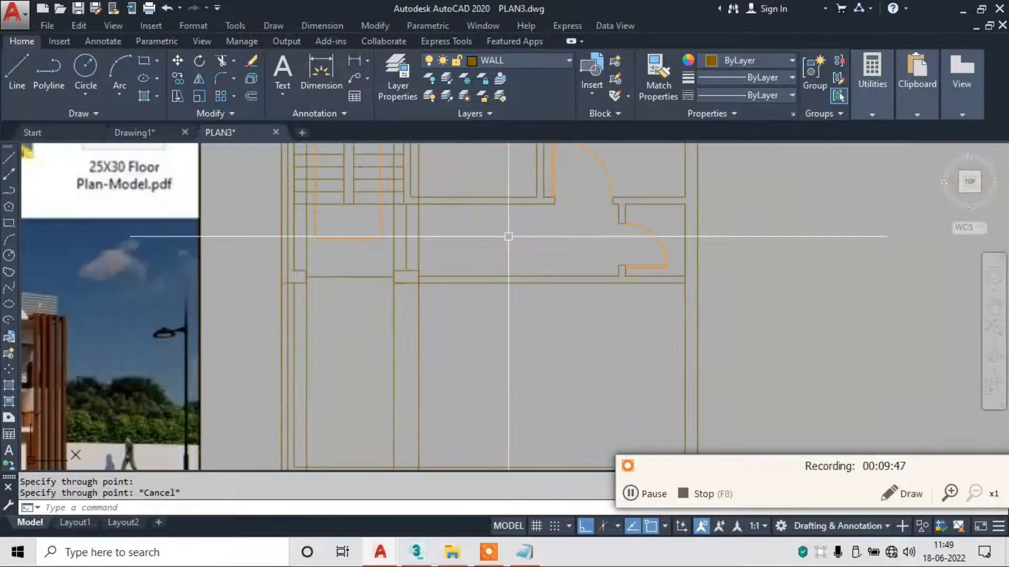
pyautogui.moveTo(485, 207); pyautogui.dragTo(502, 319, button='middle')
pyautogui.scroll(-2, 503, 319)
# Copy the window in the stair-side wall of the left plan into the open space of the adjoining room.
pyautogui.scroll(6, 451, 253)
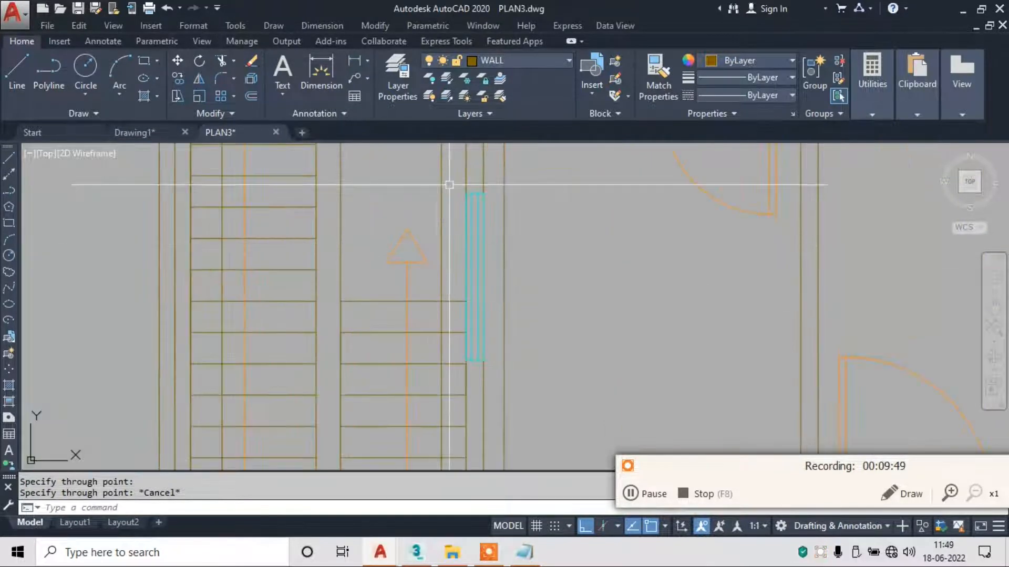
pyautogui.click(451, 177)
pyautogui.click(487, 385)
pyautogui.write('co')
pyautogui.press('Return')
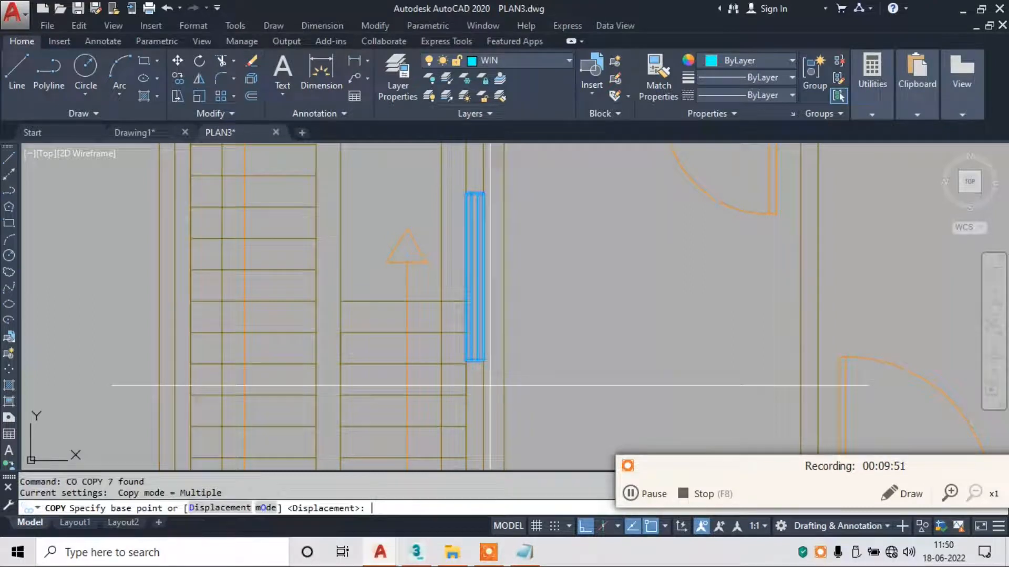
pyautogui.click(459, 303)
pyautogui.scroll(-3, 531, 378)
pyautogui.click(592, 527)
pyautogui.scroll(4, 479, 369)
pyautogui.moveTo(439, 256); pyautogui.dragTo(484, 373, button='middle')
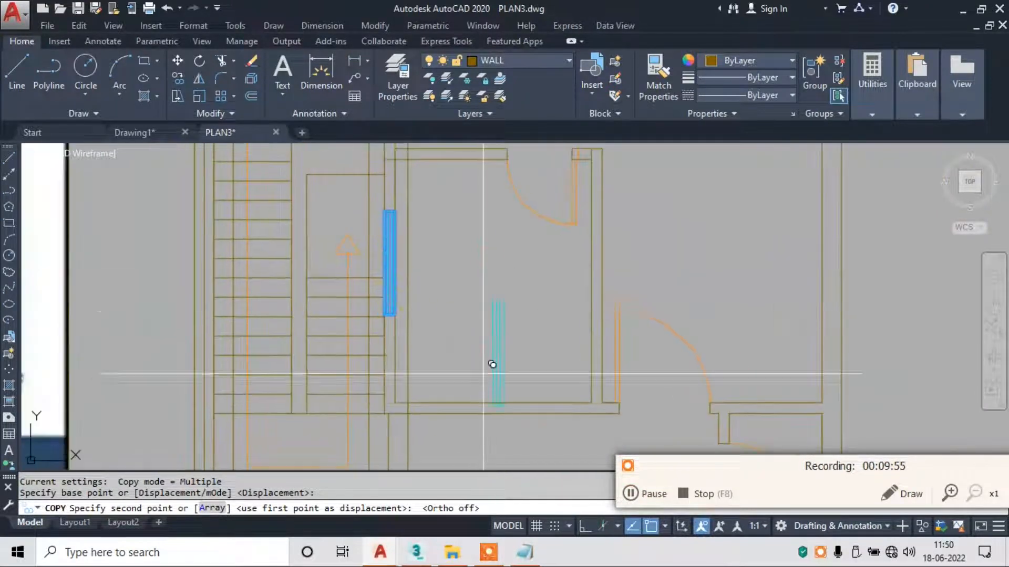
pyautogui.click(472, 303)
pyautogui.press('Escape')
# Rotate the copied window about its midpoint to a horizontal orientation.
pyautogui.click(442, 217)
pyautogui.click(507, 372)
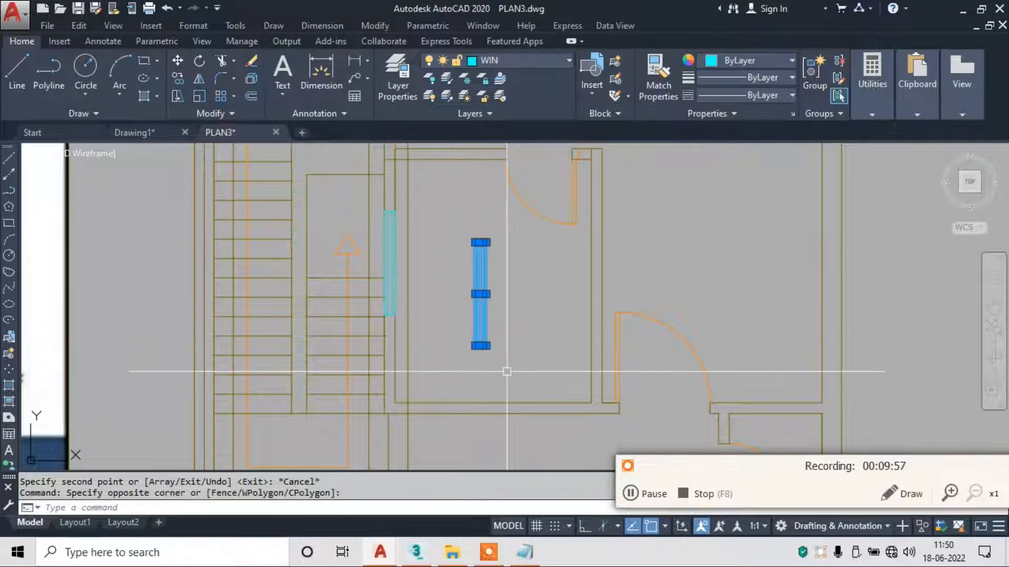
pyautogui.press('Return')
pyautogui.click(480, 294)
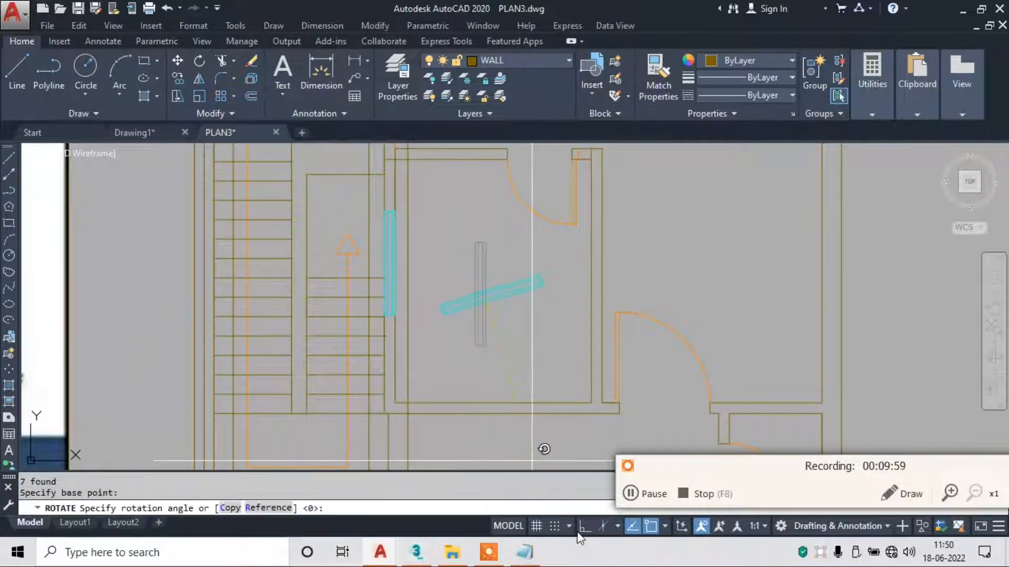
pyautogui.press('Escape')
# Move the rotated window into the front wall of the room beside the staircase.
pyautogui.click(419, 282)
pyautogui.click(575, 323)
pyautogui.write('m')
pyautogui.press('Return')
pyautogui.click(545, 296)
pyautogui.scroll(4, 544, 410)
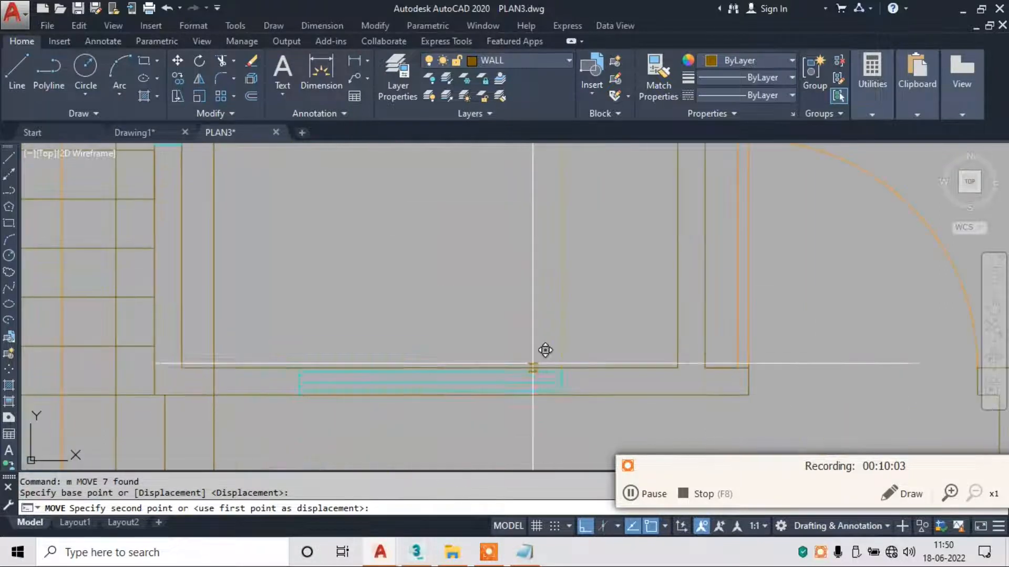
pyautogui.press('Escape')
pyautogui.scroll(-4, 555, 318)
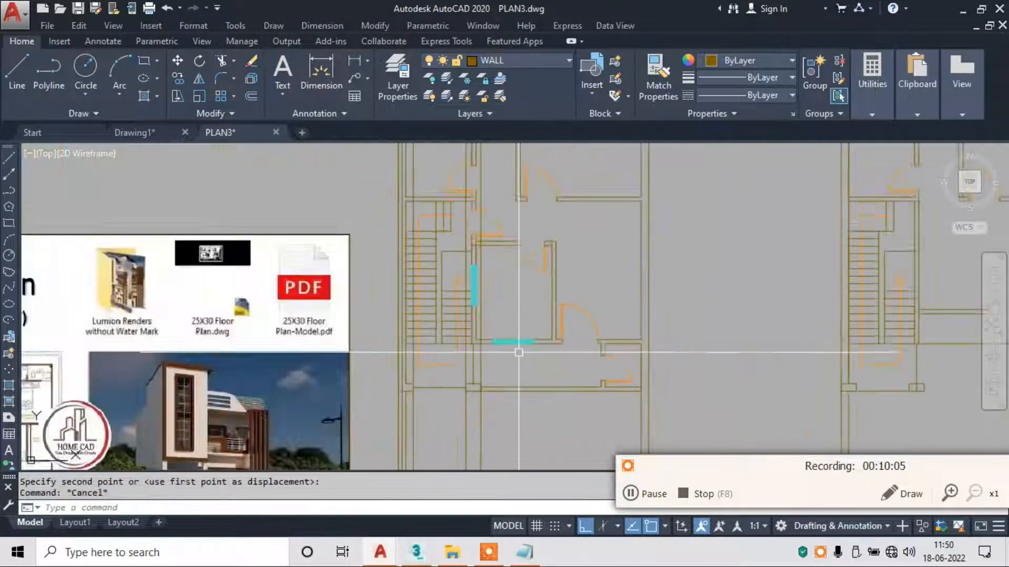
# Draw vertical construction lines through both ends of the new front window in the left plan.
pyautogui.press('Return')
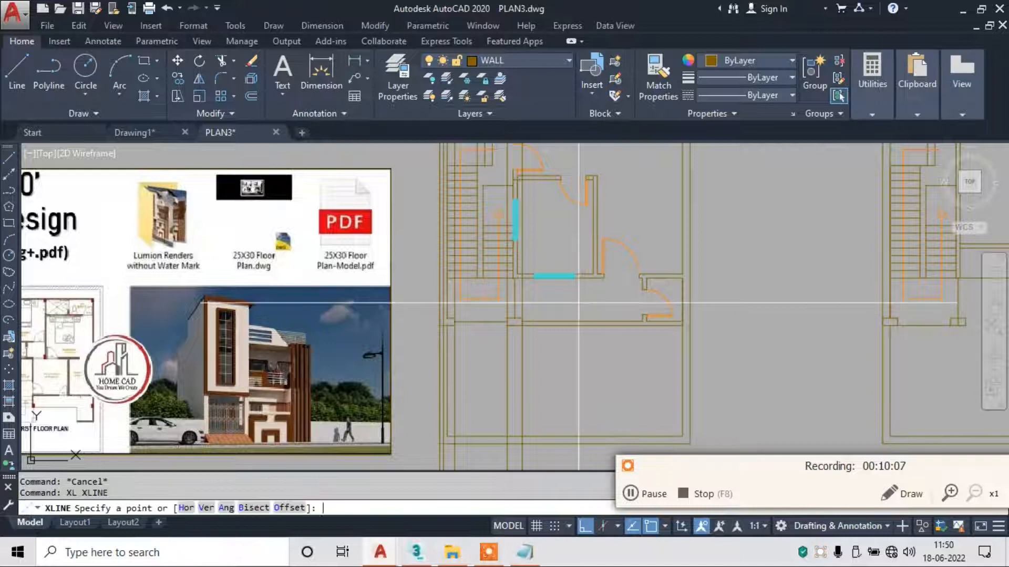
pyautogui.scroll(3, 578, 302)
pyautogui.click(478, 284)
pyautogui.press('Escape')
pyautogui.press('Return')
pyautogui.click(580, 242)
pyautogui.click(598, 298)
pyautogui.press('Escape')
pyautogui.scroll(-4, 599, 298)
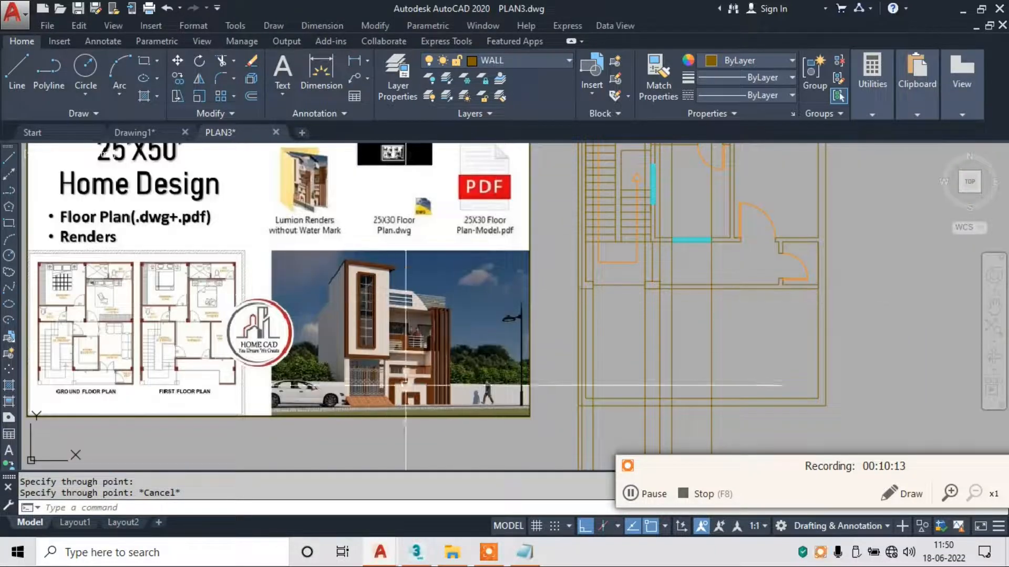
# Draw vertical construction lines through both jambs of the main door opening in the left plan, checking against the render.
pyautogui.scroll(4, 415, 368)
pyautogui.scroll(-2, 587, 243)
pyautogui.press('Escape')
pyautogui.press('Return')
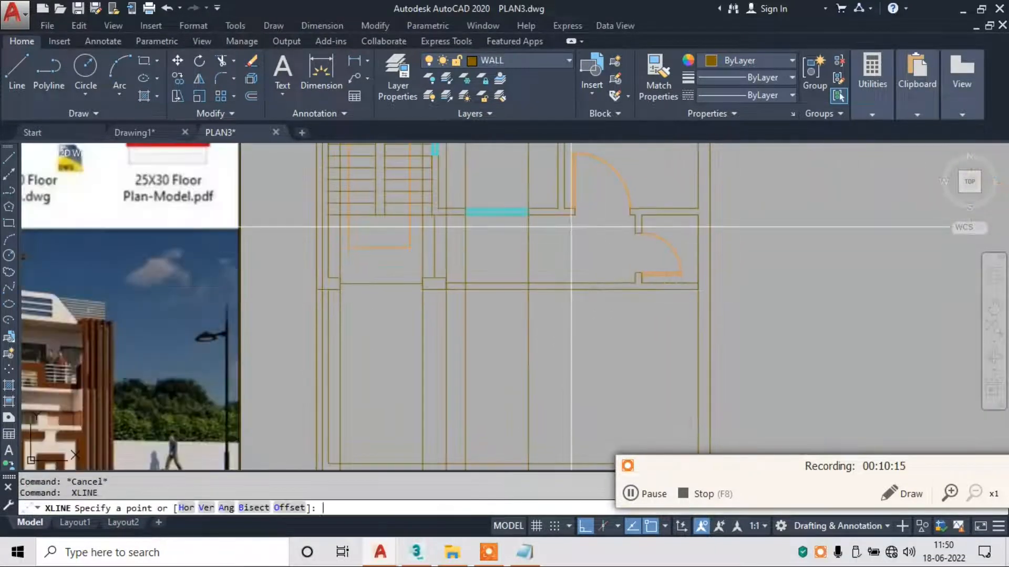
pyautogui.scroll(2, 572, 223)
pyautogui.scroll(2, 575, 211)
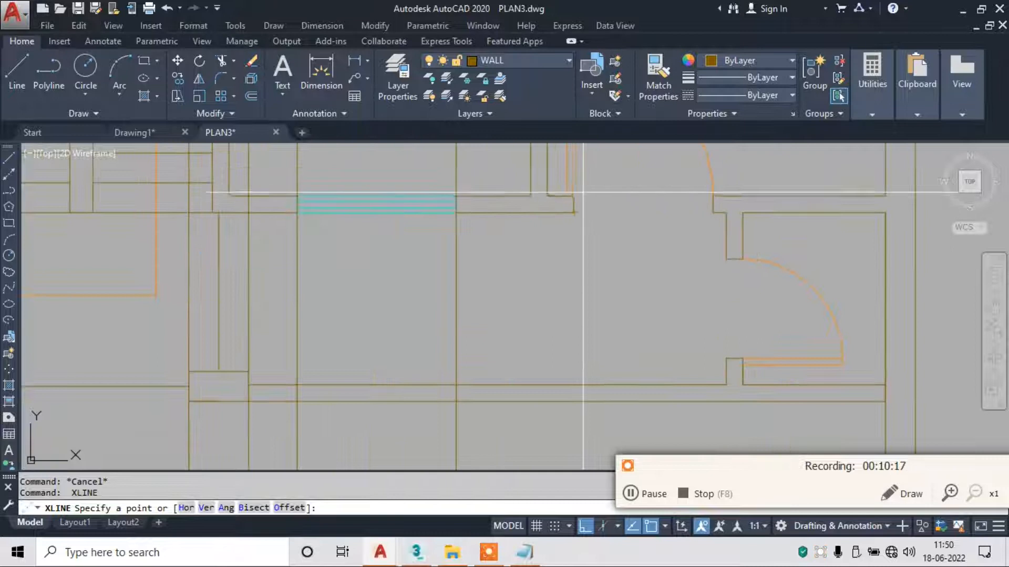
pyautogui.click(670, 182)
pyautogui.press('Escape')
pyautogui.press('Return')
pyautogui.click(716, 214)
pyautogui.click(716, 281)
pyautogui.press('Escape')
pyautogui.scroll(-3, 599, 331)
pyautogui.scroll(-2, 599, 332)
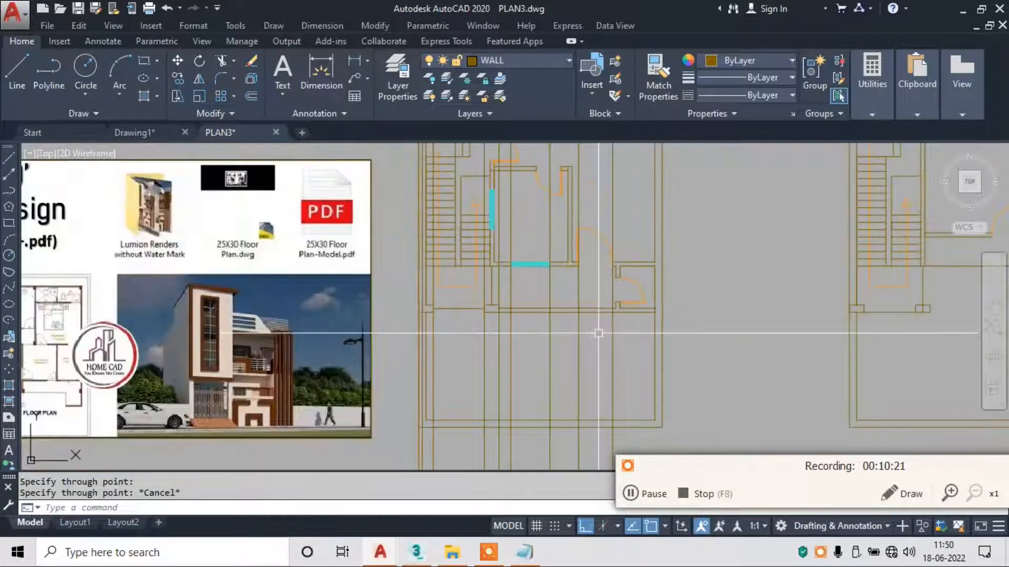
# Draw vertical construction lines along the inner face and through the outer corner of the left plan's right wall.
pyautogui.scroll(2, 596, 344)
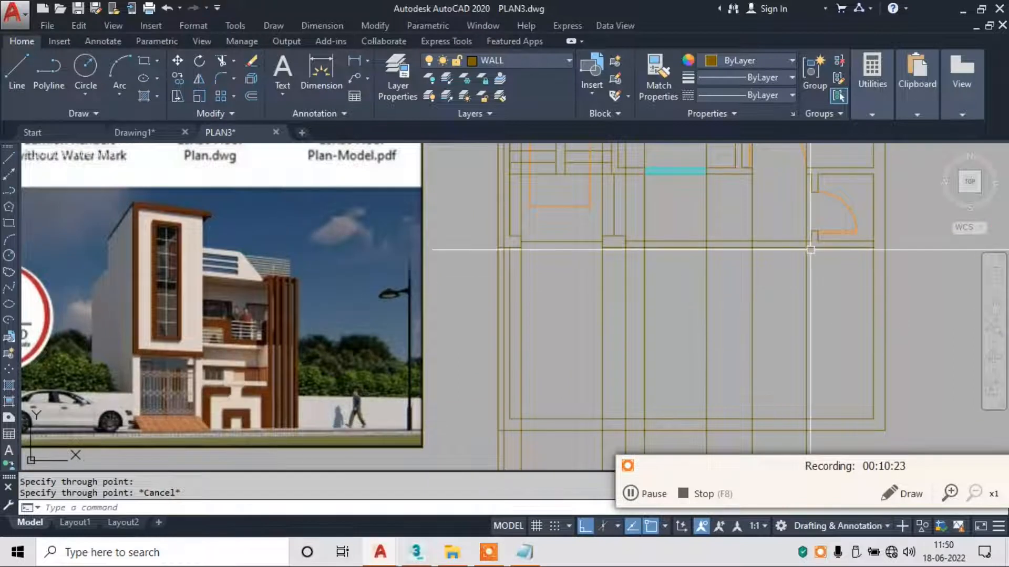
pyautogui.moveTo(596, 344); pyautogui.dragTo(487, 365, button='middle')
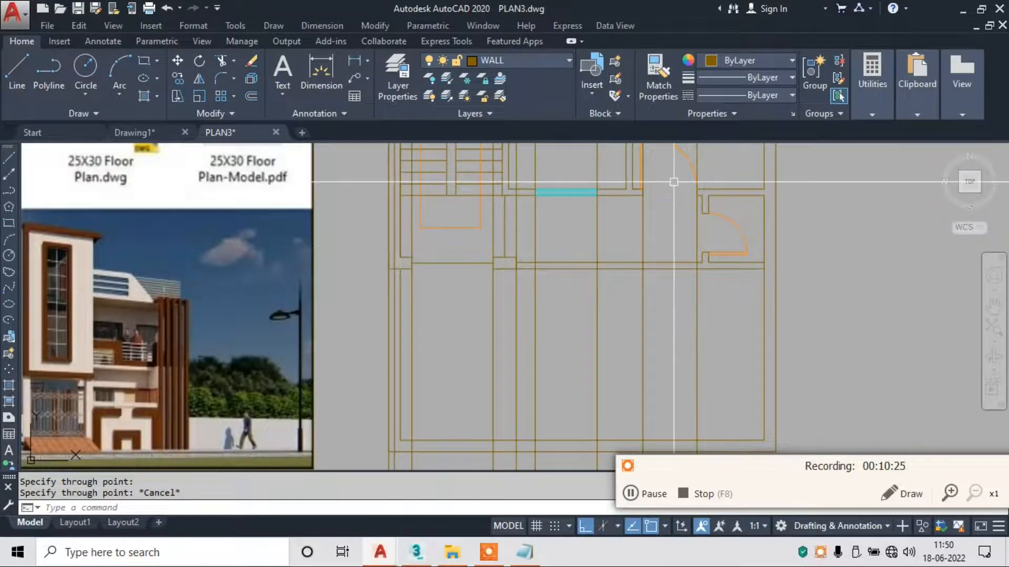
pyautogui.press('Return')
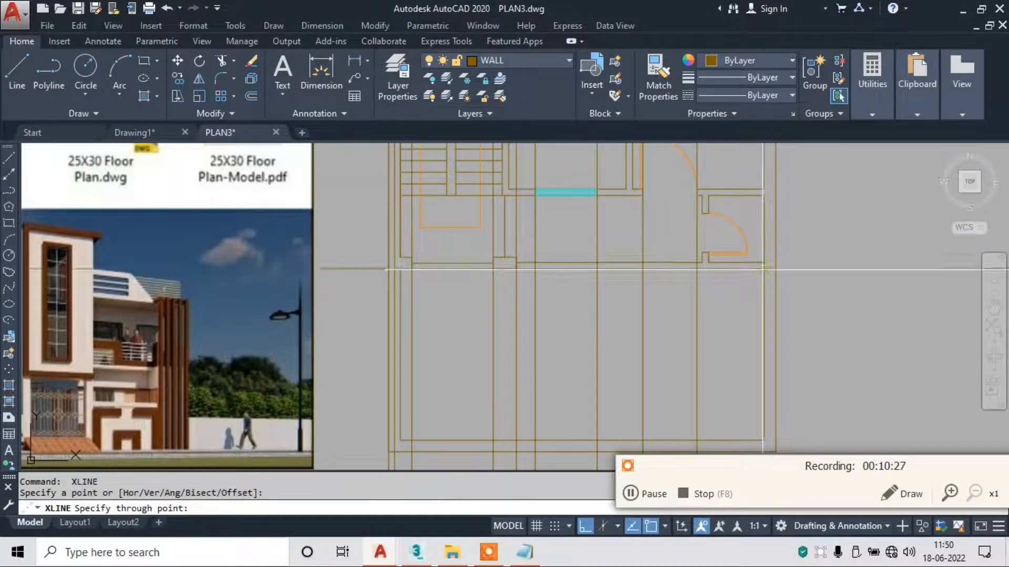
pyautogui.scroll(-4, 765, 268)
pyautogui.press('Escape')
pyautogui.press('Return')
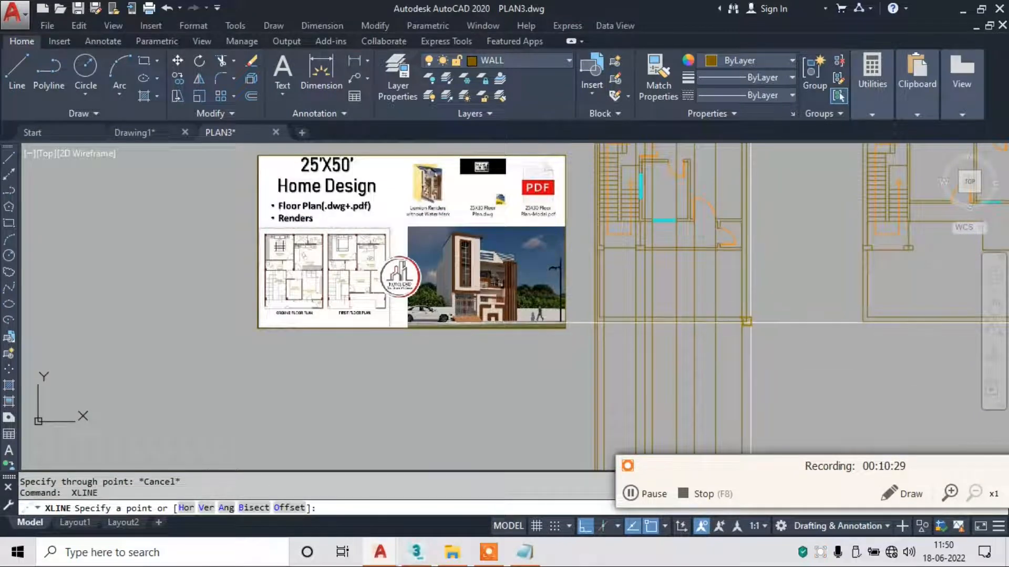
pyautogui.click(746, 322)
pyautogui.press('Escape')
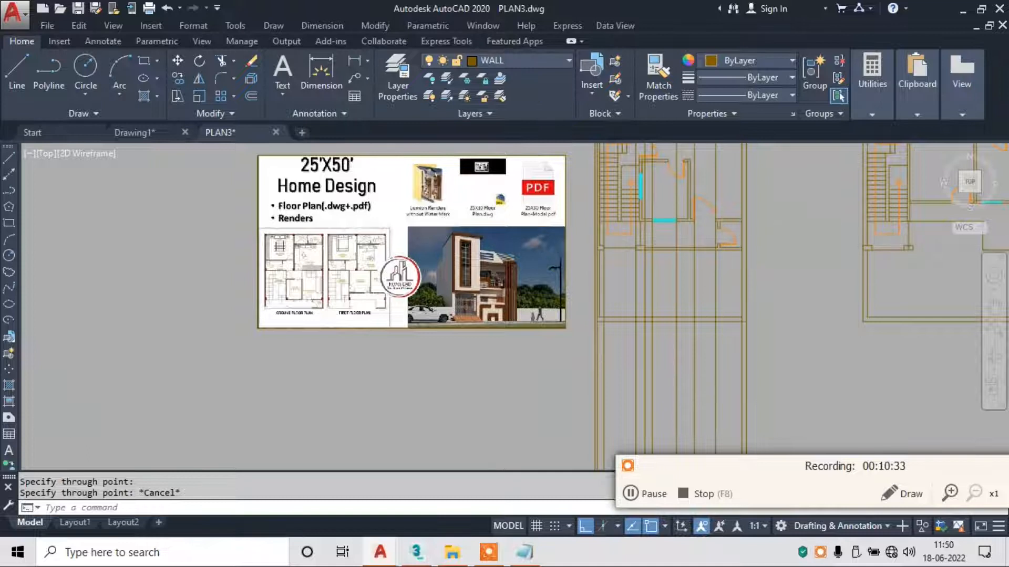
# Draw a horizontal line across all the vertical construction lines in the empty area below the left plan.
pyautogui.scroll(2, 652, 262)
pyautogui.scroll(2, 643, 356)
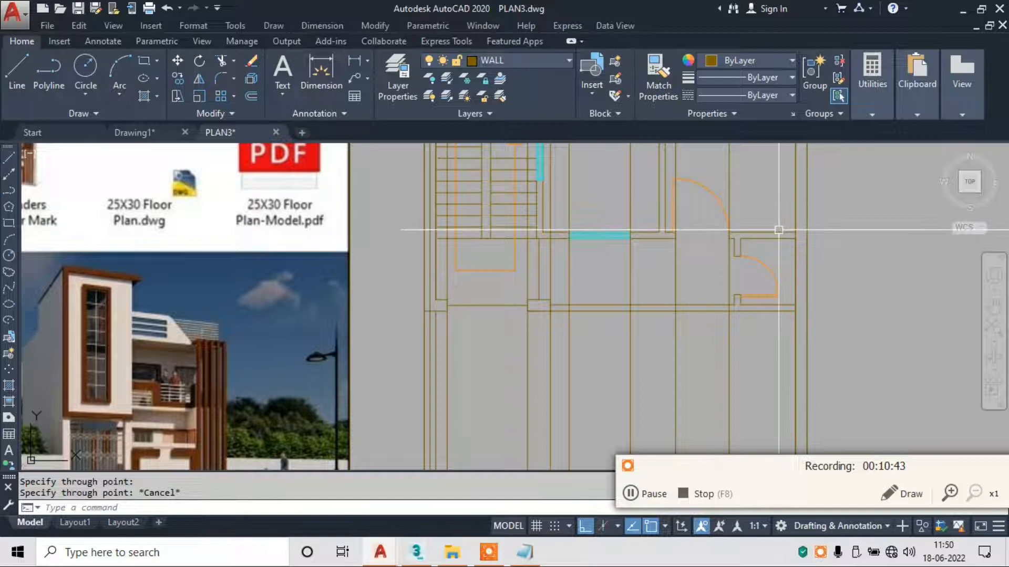
pyautogui.scroll(-3, 598, 227)
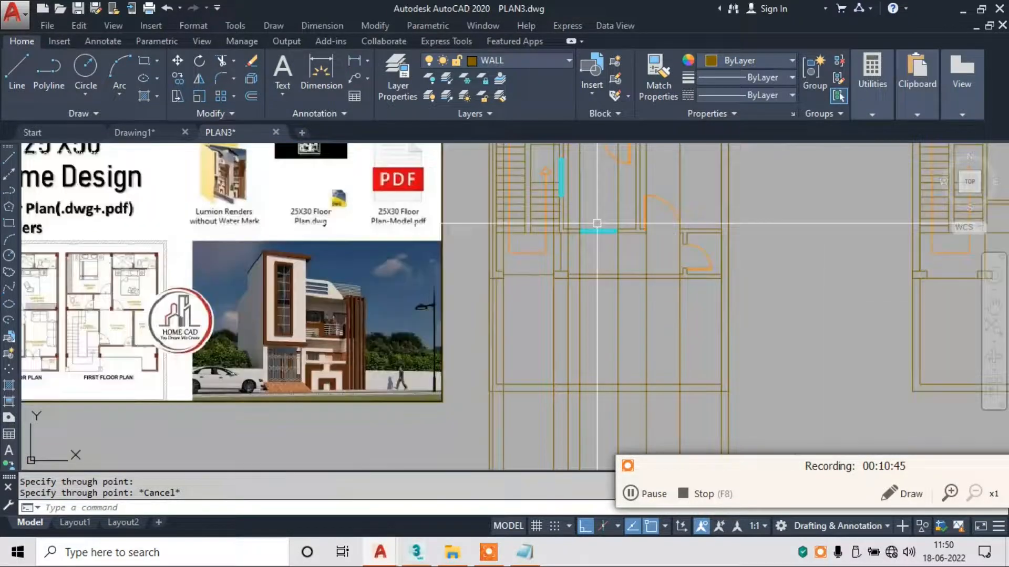
pyautogui.scroll(-2, 596, 225)
pyautogui.write('l')
pyautogui.press('Return')
pyautogui.scroll(-1, 476, 405)
pyautogui.moveTo(476, 405); pyautogui.dragTo(478, 378, button='middle')
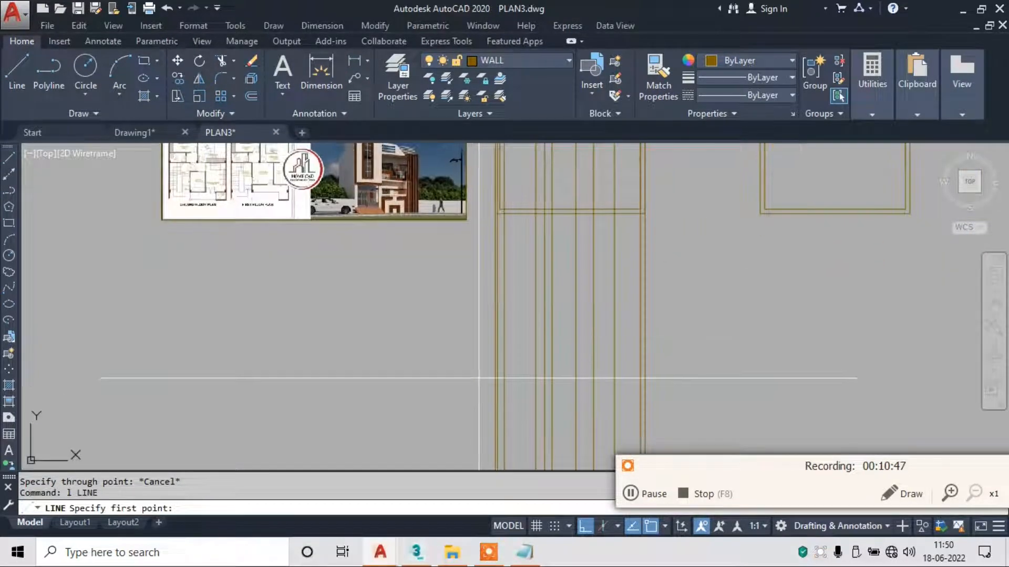
pyautogui.click(476, 391)
pyautogui.click(684, 392)
pyautogui.press('Escape')
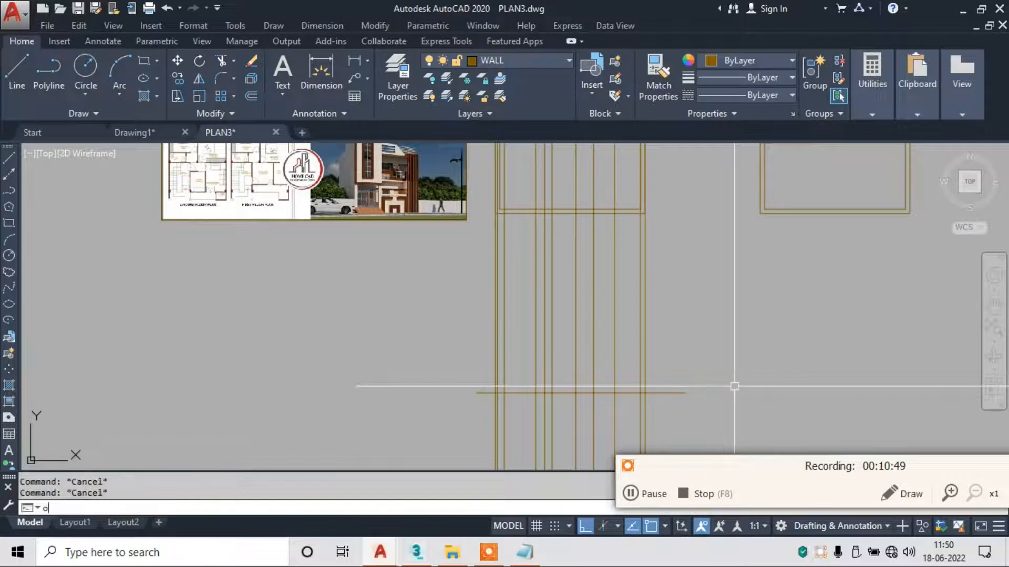
# Offset the horizontal line upward once, keeping the current offset distance.
pyautogui.write('o')
pyautogui.press('Return')
pyautogui.press('Return')
pyautogui.click(658, 392)
pyautogui.click(661, 357)
pyautogui.press('Escape')
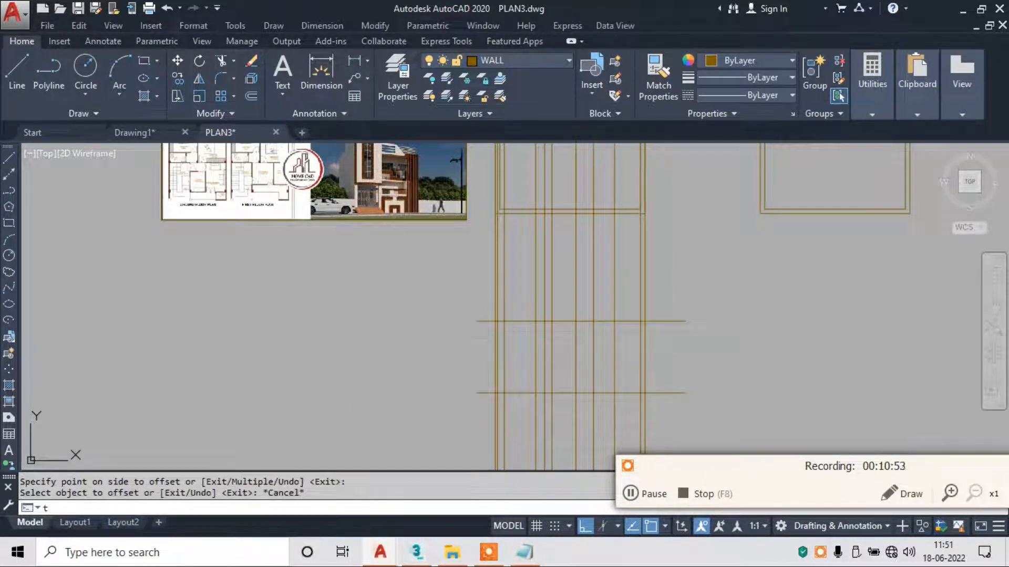
pyautogui.press('Return')
pyautogui.press('Return')
pyautogui.moveTo(622, 343); pyautogui.dragTo(591, 324, button='middle')
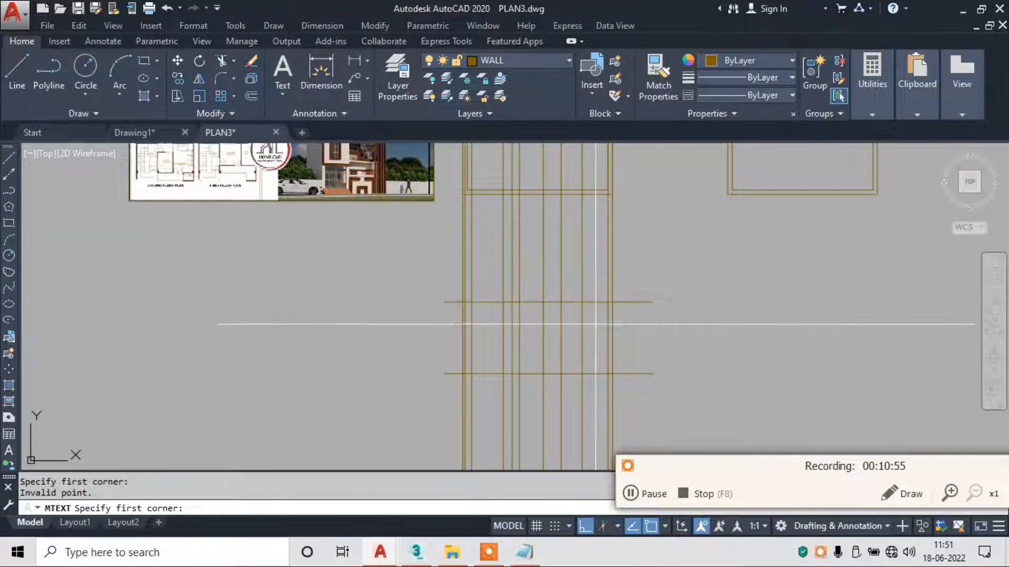
pyautogui.scroll(2, 597, 324)
pyautogui.press('Escape')
# Trim the construction lines above and below the two horizontal lines, and the horizontal line ends beyond the outermost verticals.
pyautogui.press('Return')
pyautogui.click(647, 277)
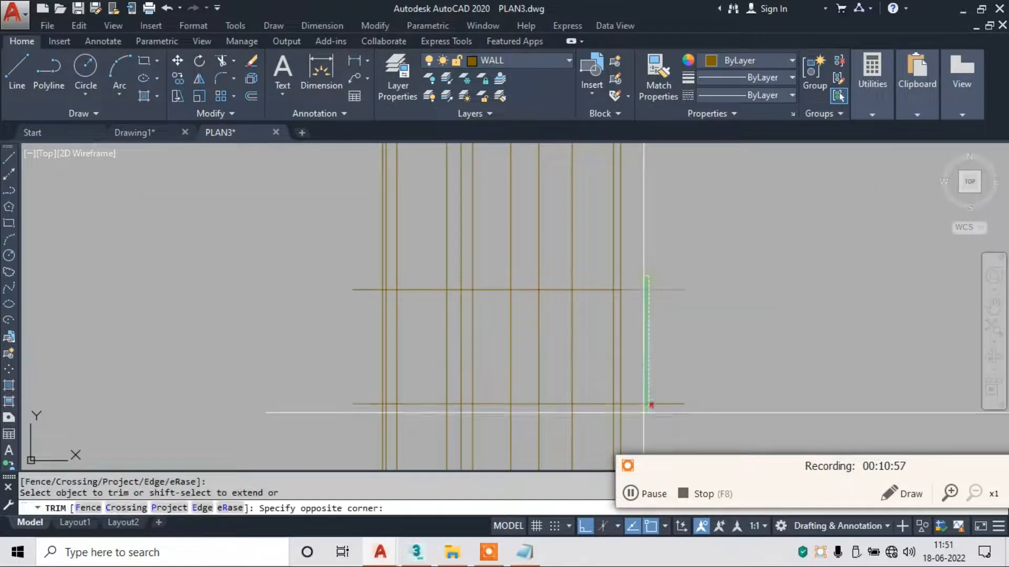
pyautogui.click(360, 427)
pyautogui.click(354, 230)
pyautogui.click(630, 254)
pyautogui.moveTo(569, 372); pyautogui.dragTo(568, 225, button='middle')
pyautogui.click(698, 305)
pyautogui.click(270, 394)
pyautogui.scroll(-4, 535, 452)
pyautogui.press('Escape')
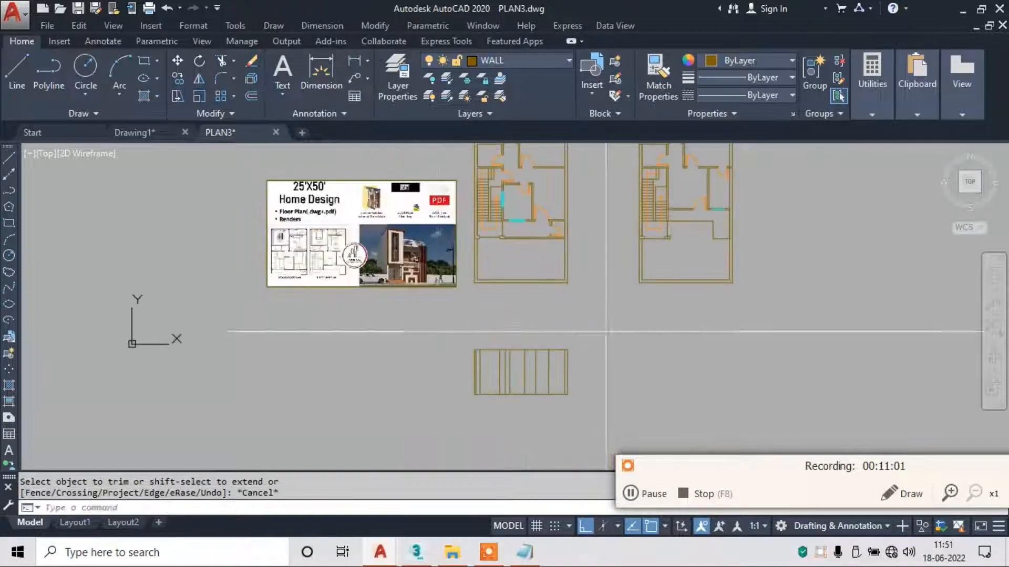
# Move the trimmed elevation line block straight down, farther below the left plan.
pyautogui.click(604, 333)
pyautogui.click(437, 437)
pyautogui.write('m')
pyautogui.press('Return')
pyautogui.scroll(2, 504, 340)
pyautogui.click(531, 355)
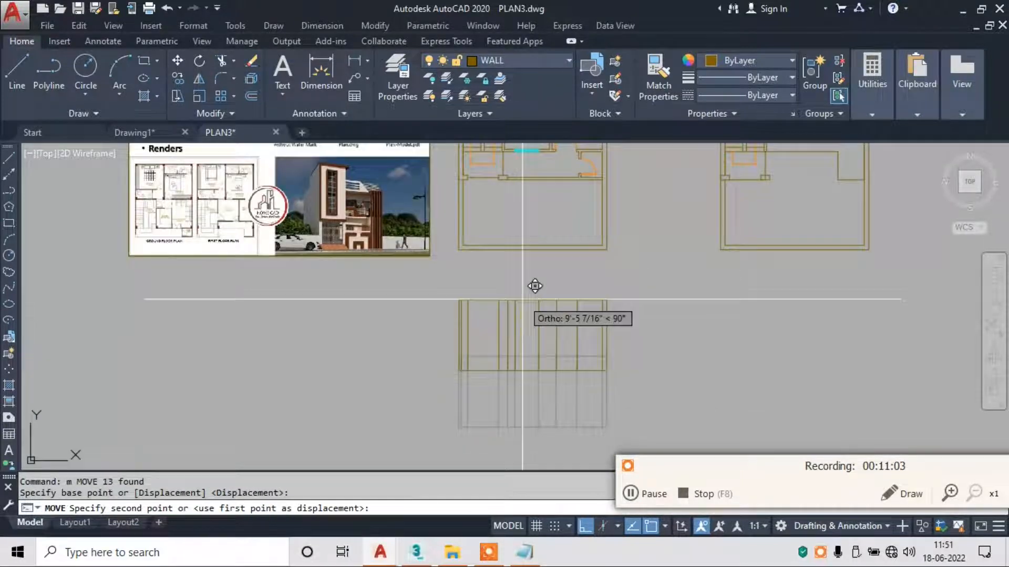
pyautogui.press('Escape')
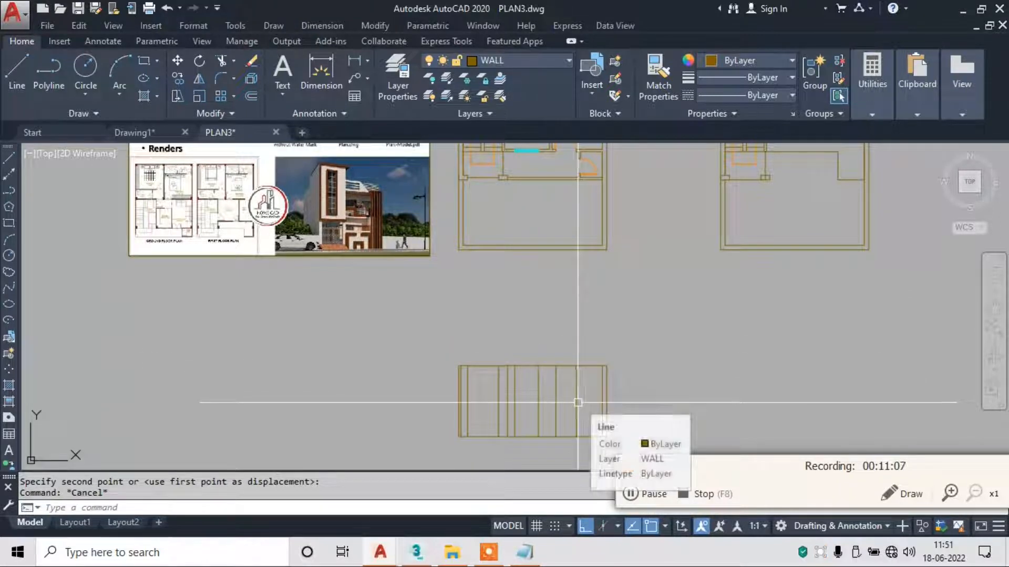
pyautogui.scroll(4, 367, 243)
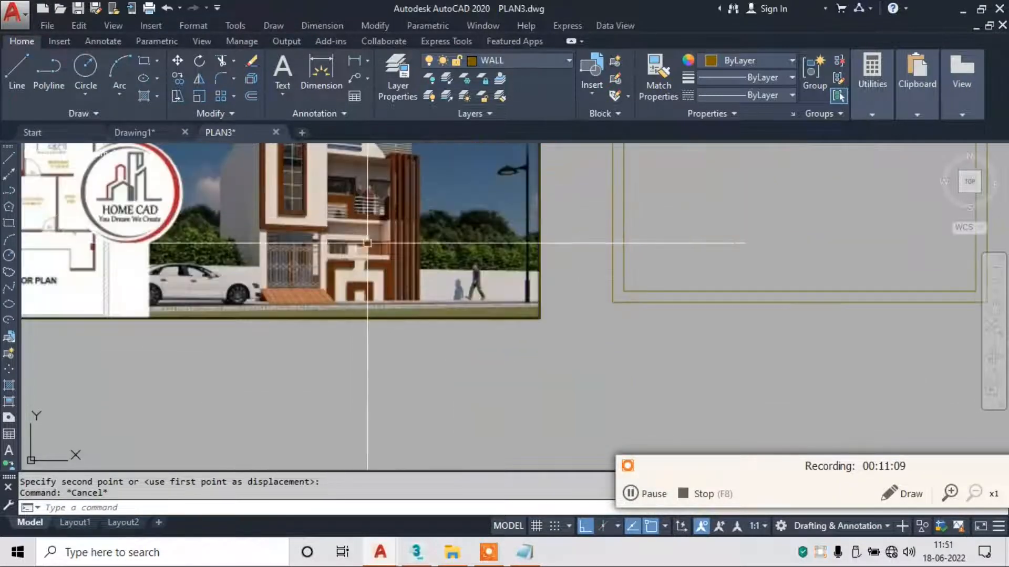
# Draw two vertical construction lines through both jambs of the main door opening in the left plan.
pyautogui.scroll(1, 368, 243)
pyautogui.scroll(-5, 537, 271)
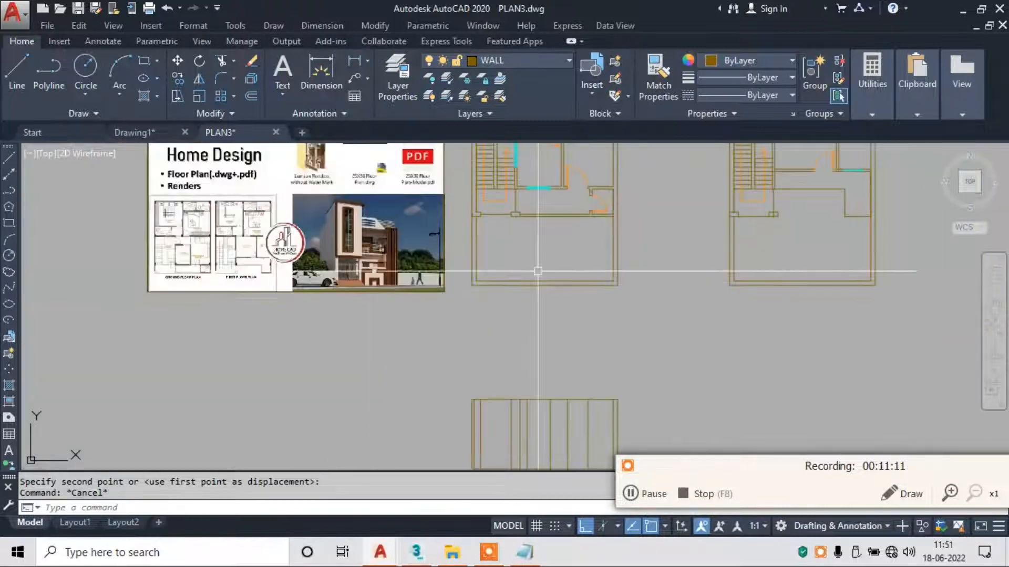
pyautogui.moveTo(584, 211); pyautogui.dragTo(562, 206, button='middle')
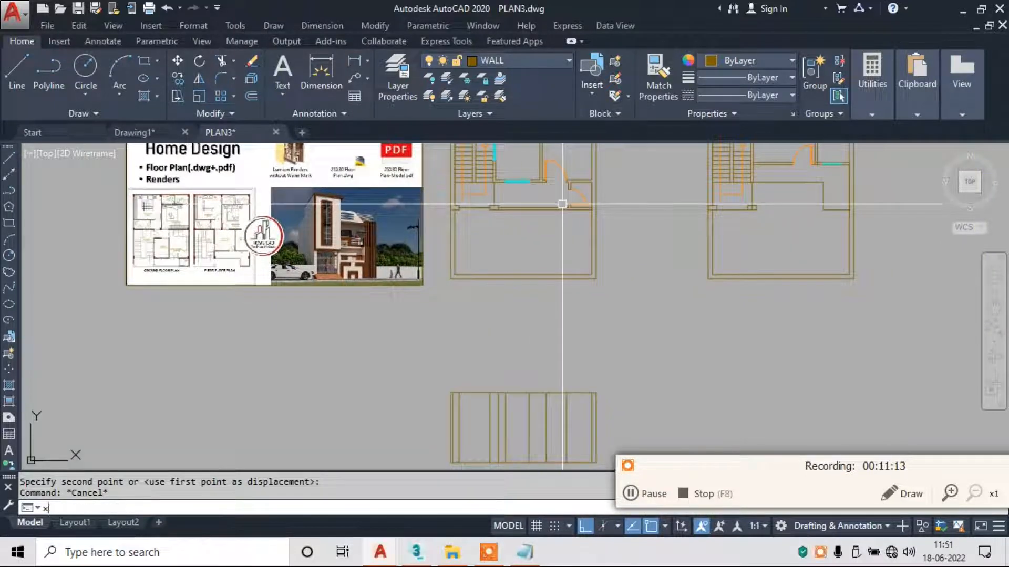
pyautogui.write('l')
pyautogui.press('Return')
pyautogui.scroll(2, 546, 180)
pyautogui.click(543, 180)
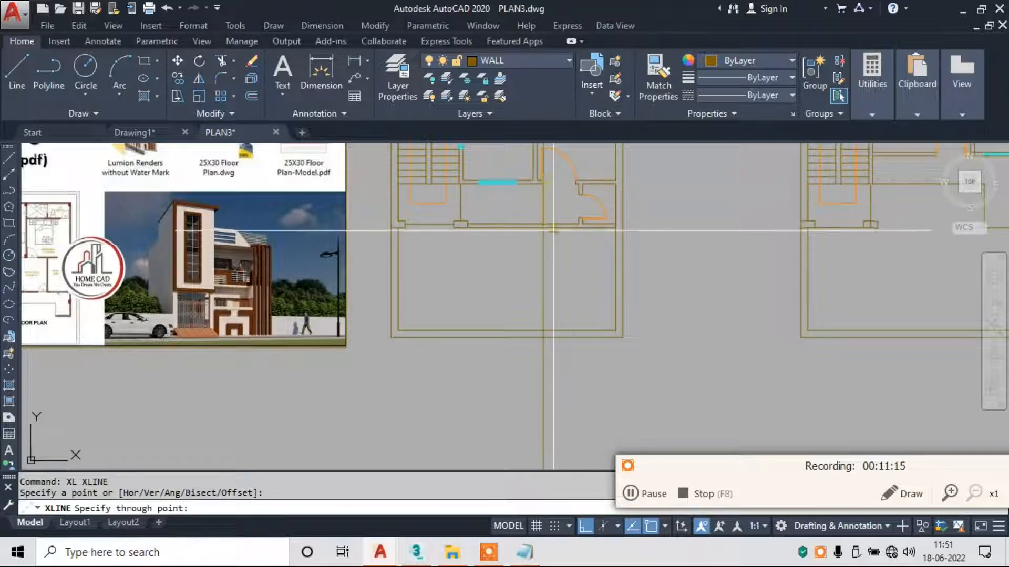
pyautogui.click(546, 299)
pyautogui.press('Escape')
pyautogui.press('Return')
pyautogui.click(576, 180)
pyautogui.click(576, 302)
pyautogui.press('Escape')
# Draw two vertical construction lines through both ends of the cyan window in the left plan, down across the elevation block.
pyautogui.press('Return')
pyautogui.click(480, 182)
pyautogui.press('Escape')
pyautogui.press('Return')
pyautogui.click(516, 182)
pyautogui.click(508, 284)
pyautogui.press('Escape')
pyautogui.moveTo(513, 447); pyautogui.dragTo(508, 293, button='middle')
pyautogui.moveTo(498, 421); pyautogui.dragTo(496, 271, button='middle')
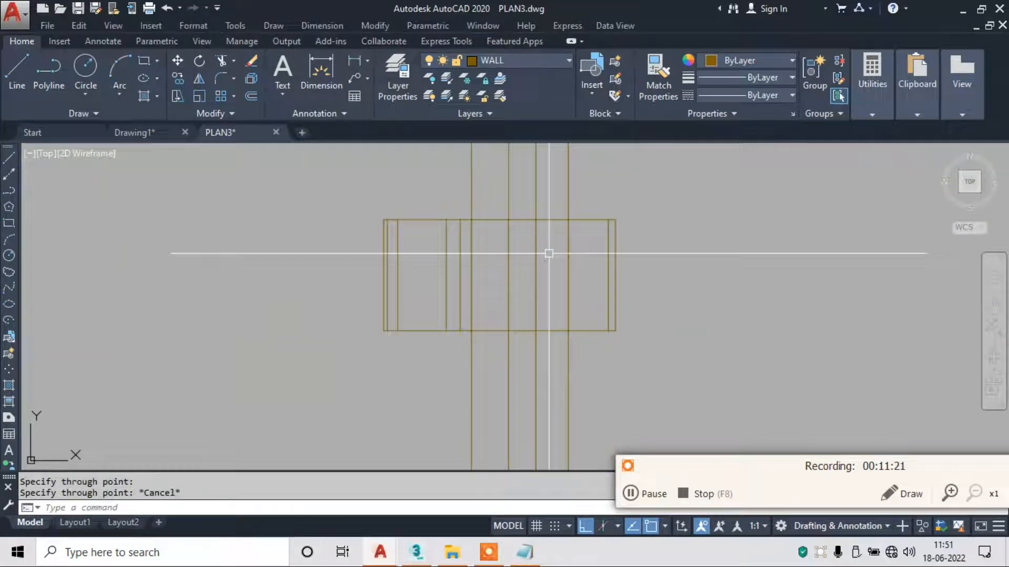
# Offset the elevation's base line upward by 2'6" for the window sill.
pyautogui.write('o')
pyautogui.press('Return')
pyautogui.write('2')
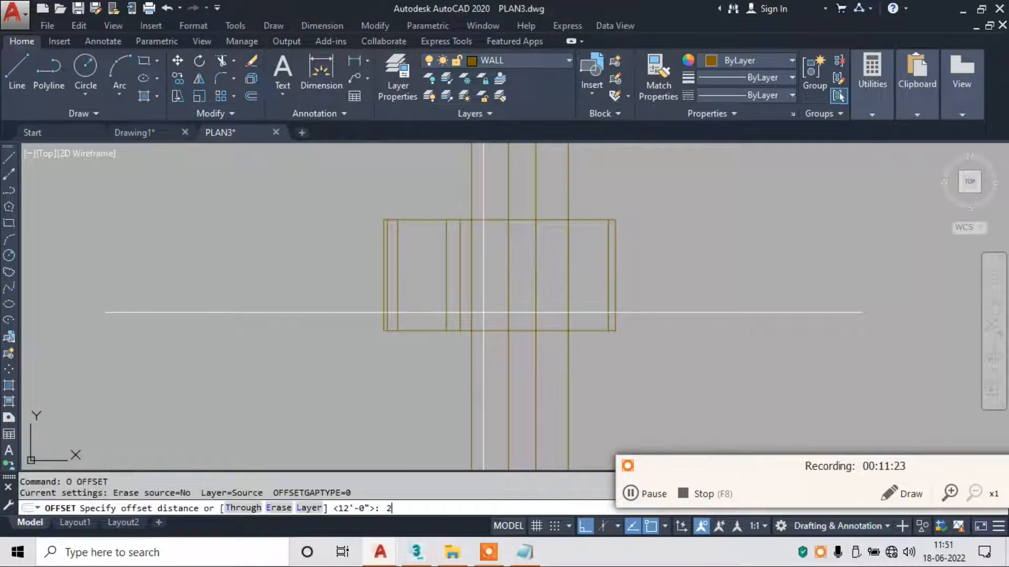
pyautogui.press('Return')
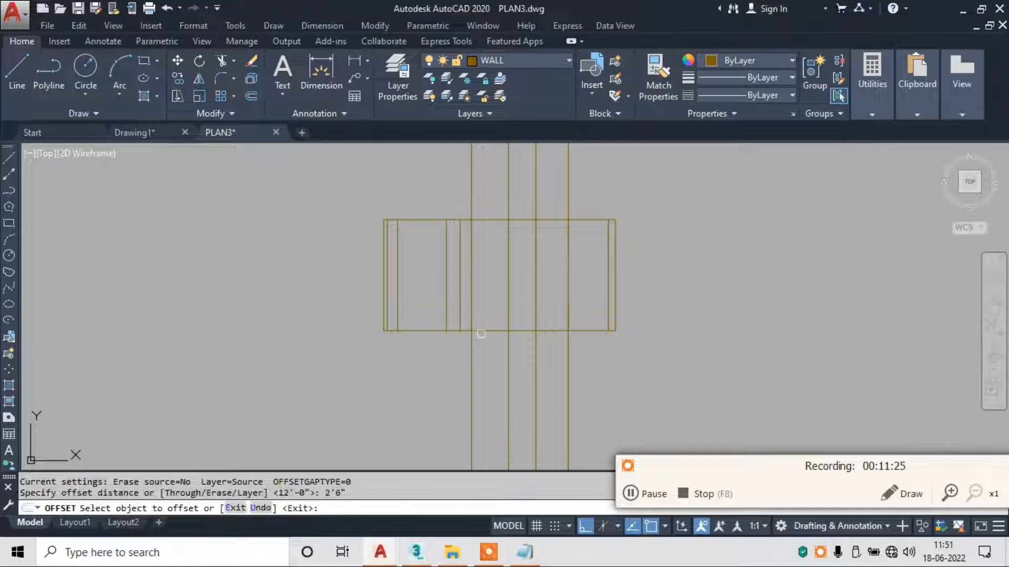
pyautogui.click(483, 331)
pyautogui.click(486, 279)
pyautogui.press('Escape')
# Offset the sill line upward by 5' for the window head.
pyautogui.write('o')
pyautogui.press('Return')
pyautogui.write('4')
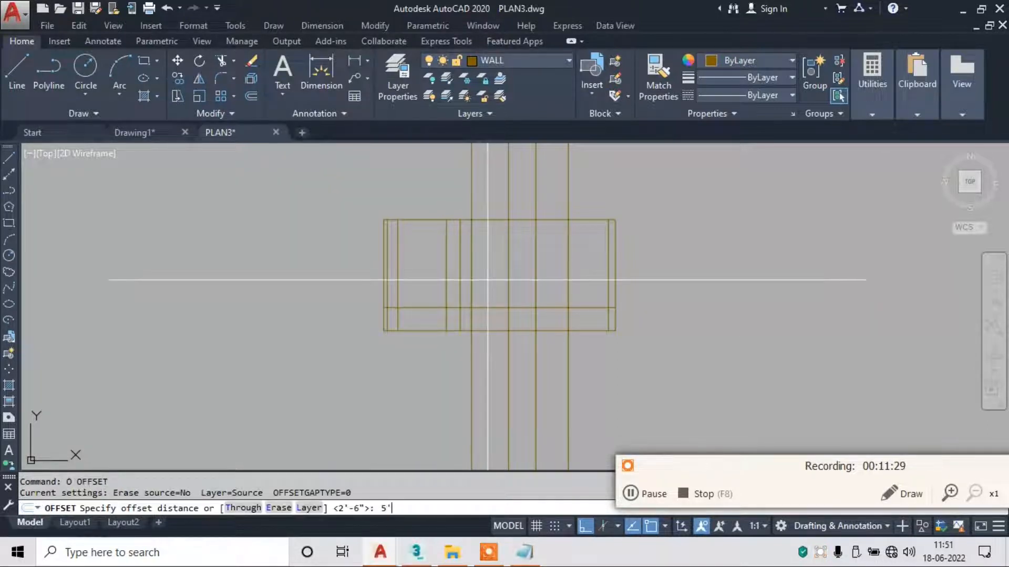
pyautogui.write("'")
pyautogui.press('Return')
pyautogui.click(488, 302)
pyautogui.click(496, 302)
# Trim the sill, head and window construction lines around the opening to leave a closed window rectangle.
pyautogui.write('tr')
pyautogui.press('Return')
pyautogui.scroll(4, 473, 278)
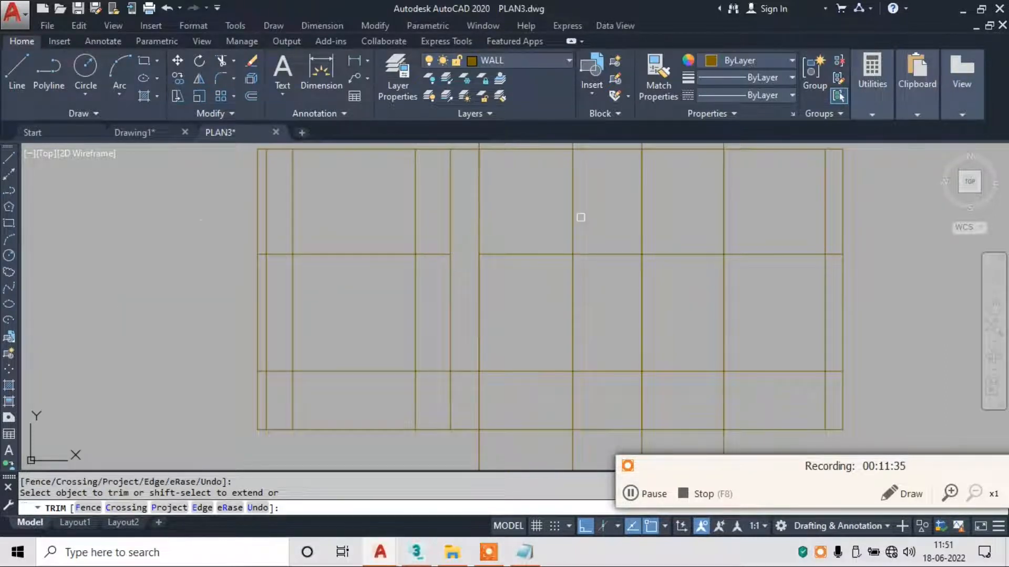
pyautogui.click(594, 390)
pyautogui.click(595, 390)
pyautogui.click(464, 401)
pyautogui.moveTo(604, 463); pyautogui.dragTo(579, 340, button='middle')
pyautogui.press('Escape')
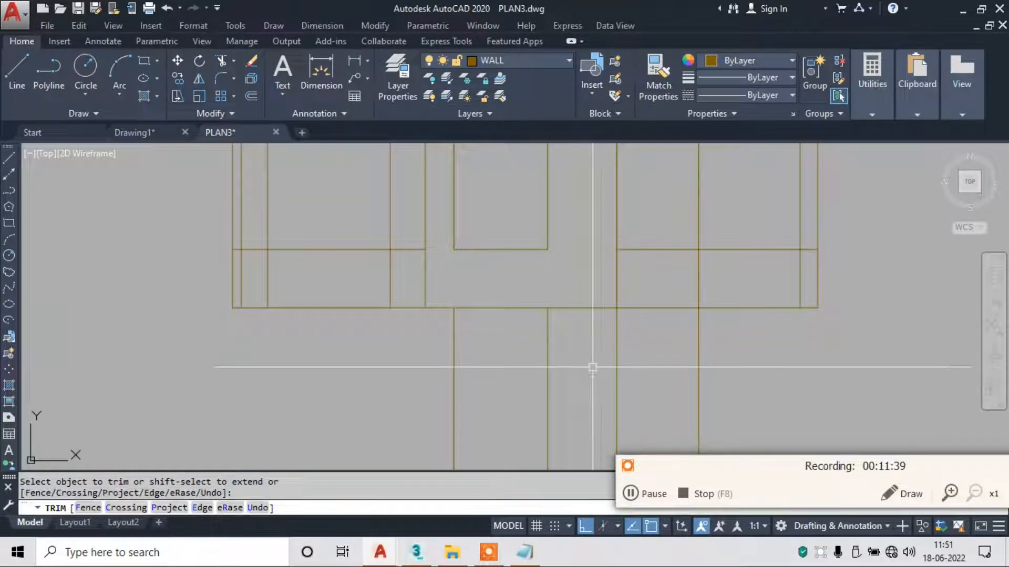
# Erase the two leftover window construction lines below the elevation block.
pyautogui.click(567, 351)
pyautogui.click(382, 373)
pyautogui.write('e')
pyautogui.press('Return')
pyautogui.scroll(-2, 483, 355)
pyautogui.moveTo(569, 289); pyautogui.dragTo(499, 367, button='middle')
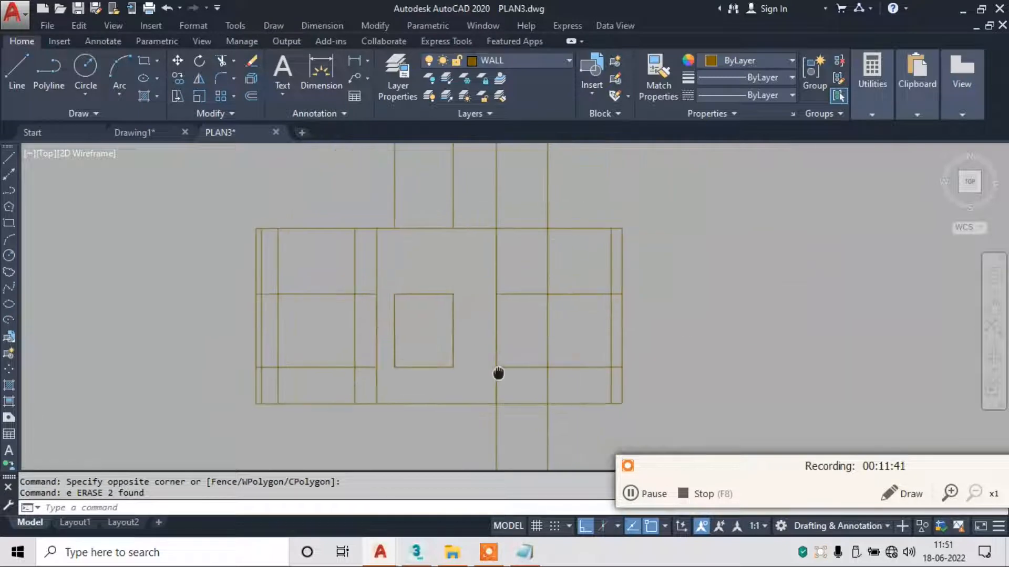
# Erase the leftover sill and head line segments across the door side of the elevation.
pyautogui.press('Escape')
pyautogui.click(588, 270)
pyautogui.click(561, 383)
pyautogui.write('e')
pyautogui.press('Return')
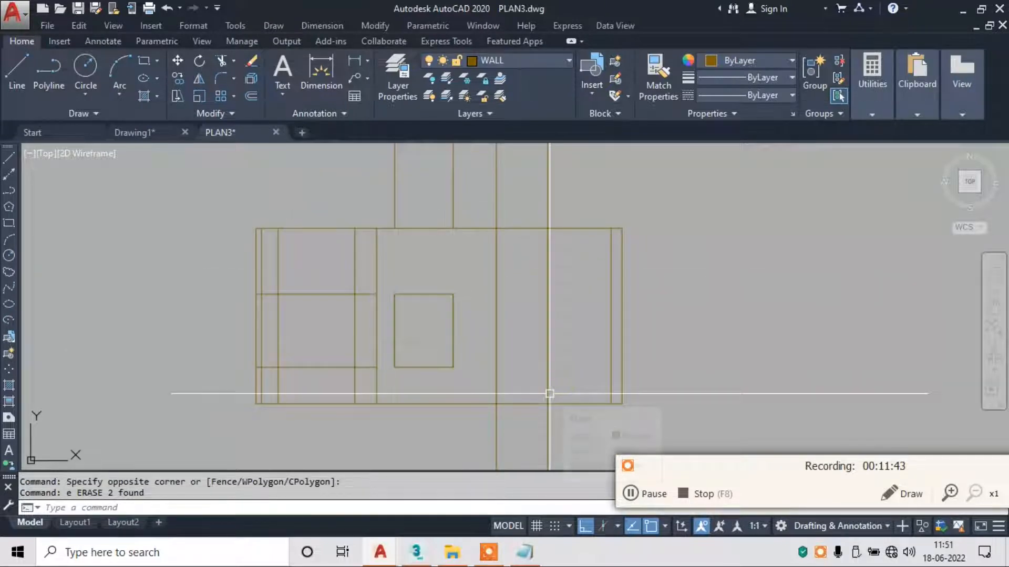
# Offset the elevation's base line upward by 7' for the door head.
pyautogui.write('o')
pyautogui.press('Return')
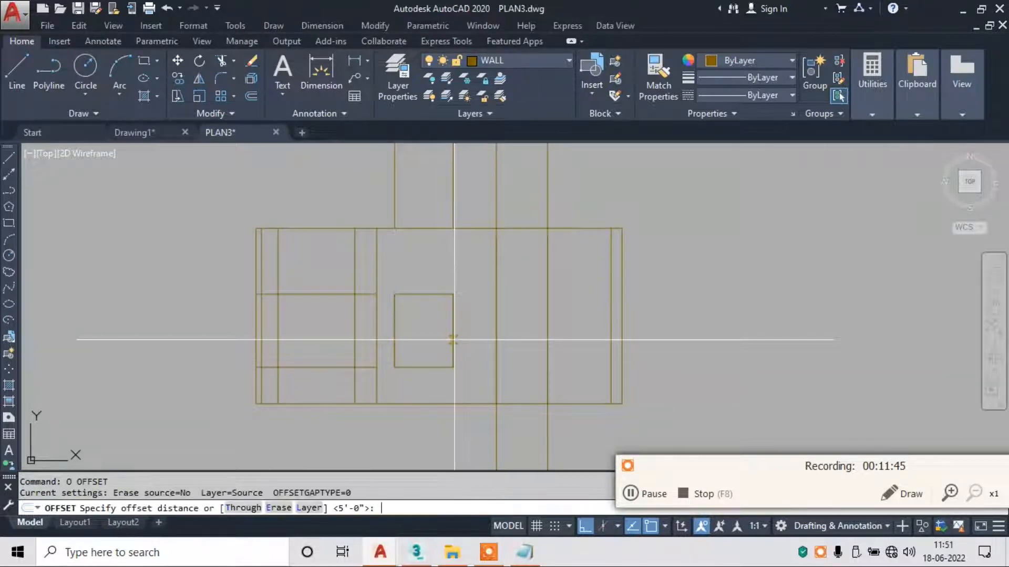
pyautogui.write("7'")
pyautogui.press('Return')
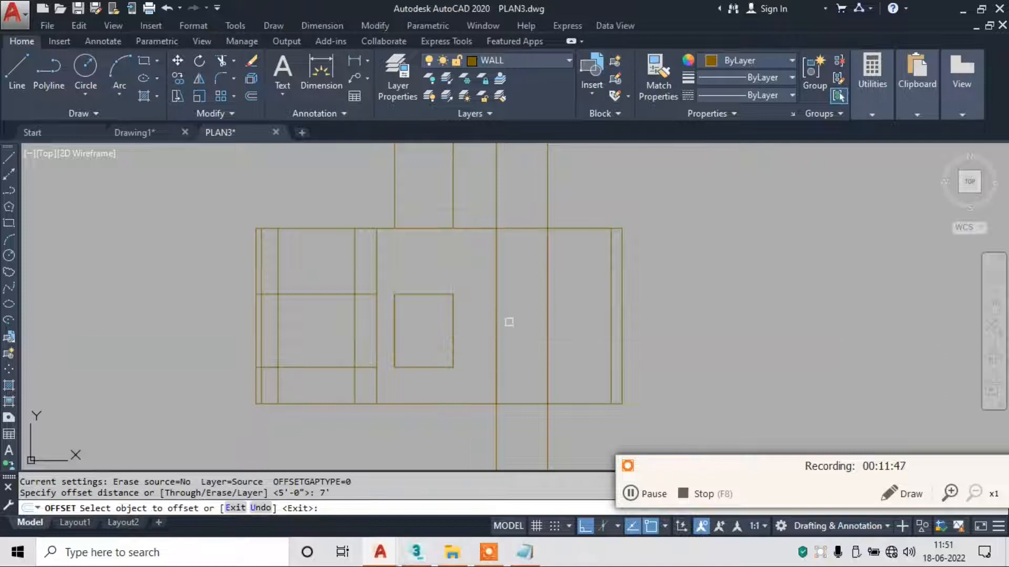
pyautogui.click(564, 402)
pyautogui.click(557, 352)
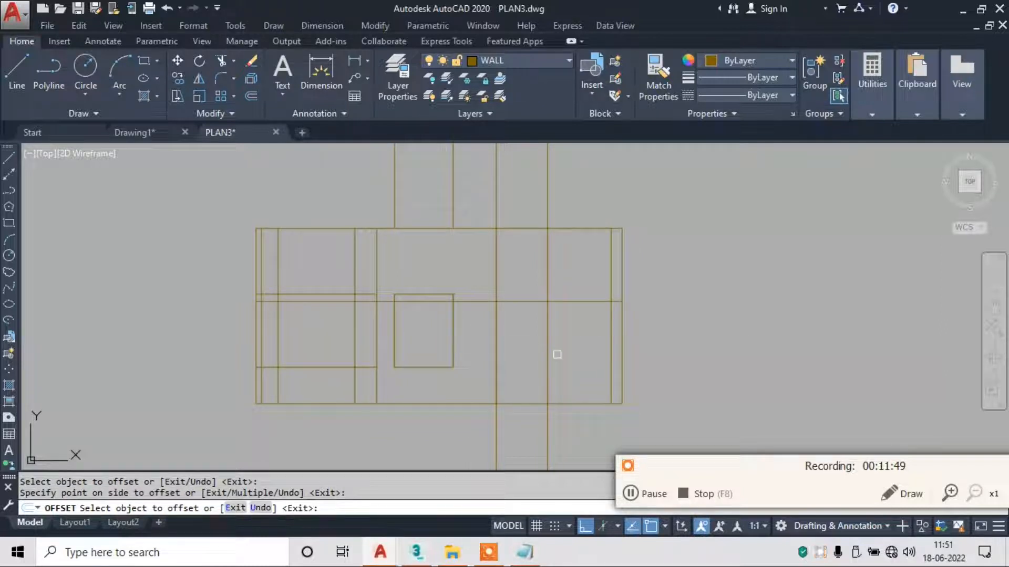
pyautogui.press('Escape')
# Trim the door head line beside the window and erase its leftover segment on the far side of the door.
pyautogui.write('tr')
pyautogui.press('Return')
pyautogui.press('Return')
pyautogui.scroll(2, 491, 300)
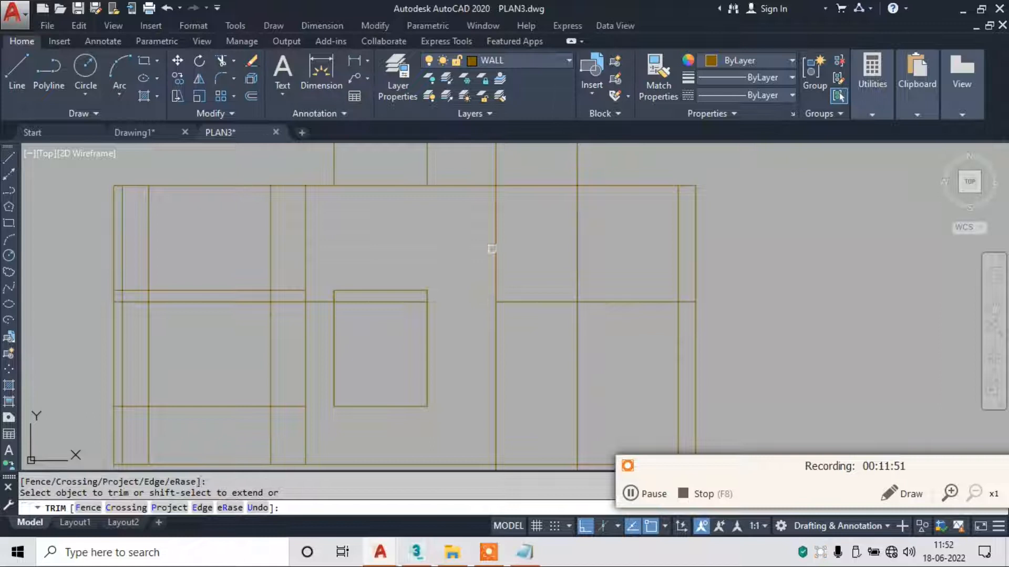
pyautogui.press('Escape')
pyautogui.click(644, 285)
pyautogui.click(741, 338)
pyautogui.write('e')
pyautogui.press('Return')
# Trim the two door construction lines below the elevation's base line.
pyautogui.scroll(-2, 559, 294)
pyautogui.moveTo(530, 303); pyautogui.dragTo(532, 212, button='middle')
pyautogui.write('tr')
pyautogui.press('Return')
pyautogui.press('Return')
pyautogui.click(593, 338)
pyautogui.click(454, 355)
pyautogui.moveTo(415, 226); pyautogui.dragTo(493, 376, button='middle')
pyautogui.press('Escape')
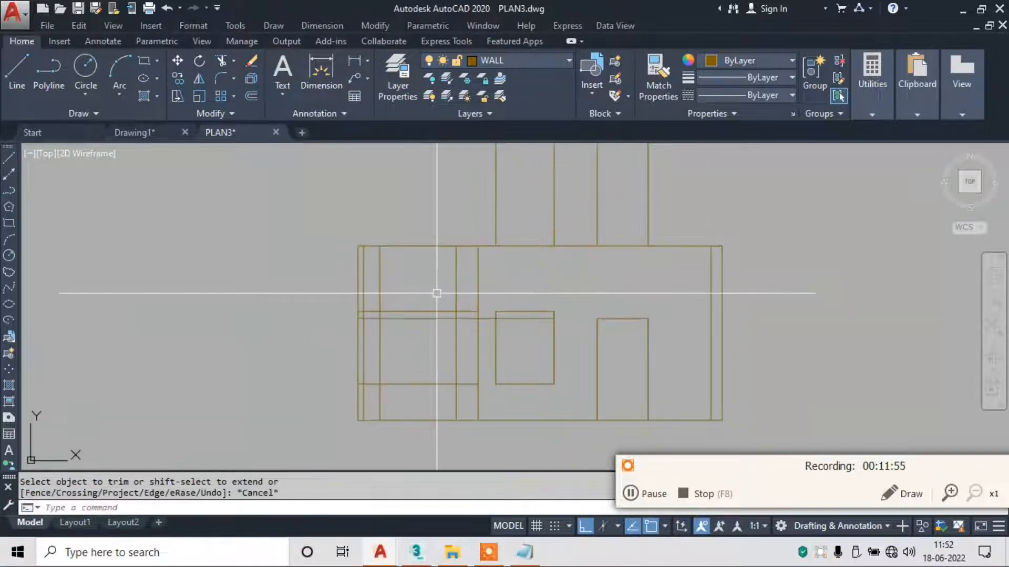
# Erase the three leftover horizontal lines across the pillar bay and the construction lines remaining above the elevation block.
pyautogui.click(436, 292)
pyautogui.click(414, 385)
pyautogui.write('e')
pyautogui.press('Return')
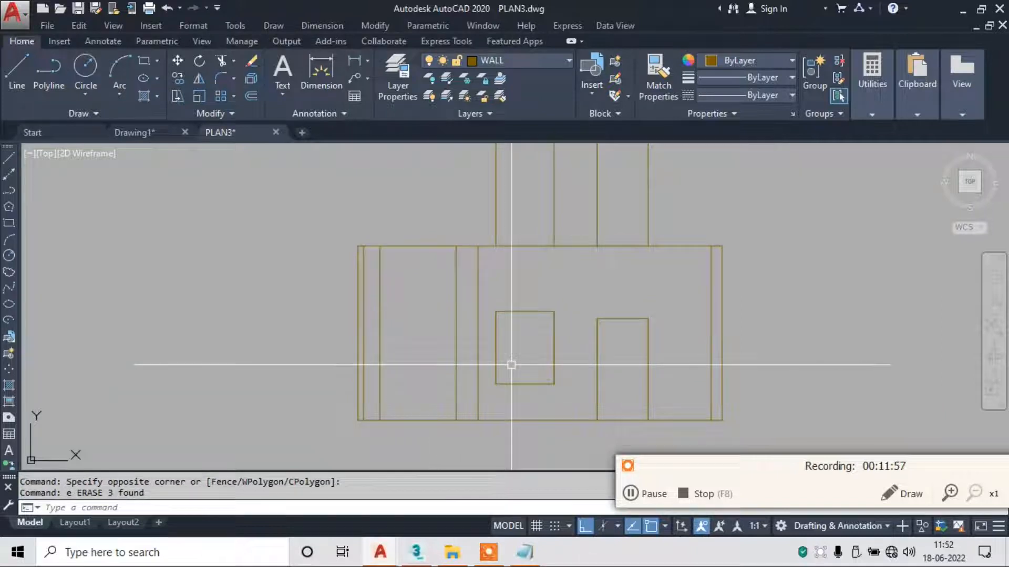
pyautogui.scroll(-4, 511, 364)
pyautogui.click(634, 228)
pyautogui.click(493, 293)
pyautogui.write('e')
pyautogui.press('Return')
# Compare the ground floor elevation with the reference render, examining the entrance facade and the slab line below the balcony.
pyautogui.scroll(8, 368, 195)
pyautogui.scroll(-6, 371, 235)
pyautogui.moveTo(554, 413); pyautogui.dragTo(443, 288, button='middle')
pyautogui.scroll(4, 499, 368)
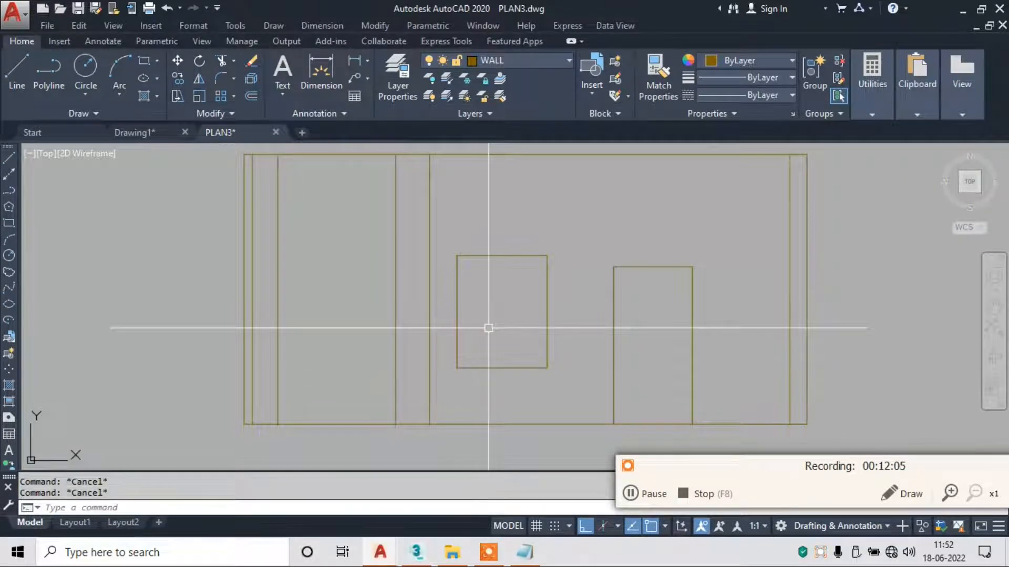
pyautogui.scroll(-6, 506, 330)
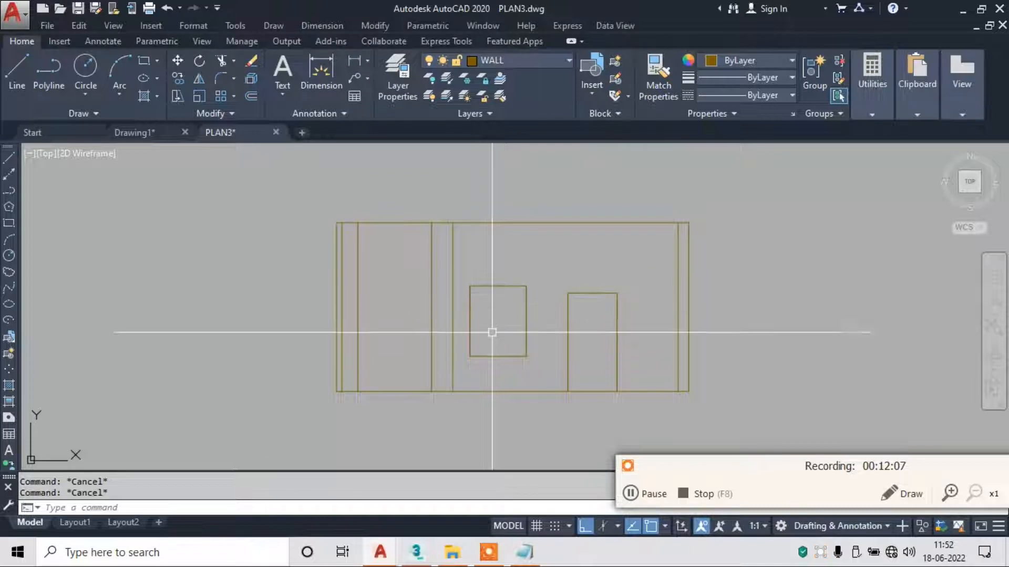
pyautogui.moveTo(478, 277); pyautogui.dragTo(493, 371, button='middle')
pyautogui.scroll(-2, 496, 365)
pyautogui.scroll(2, 446, 333)
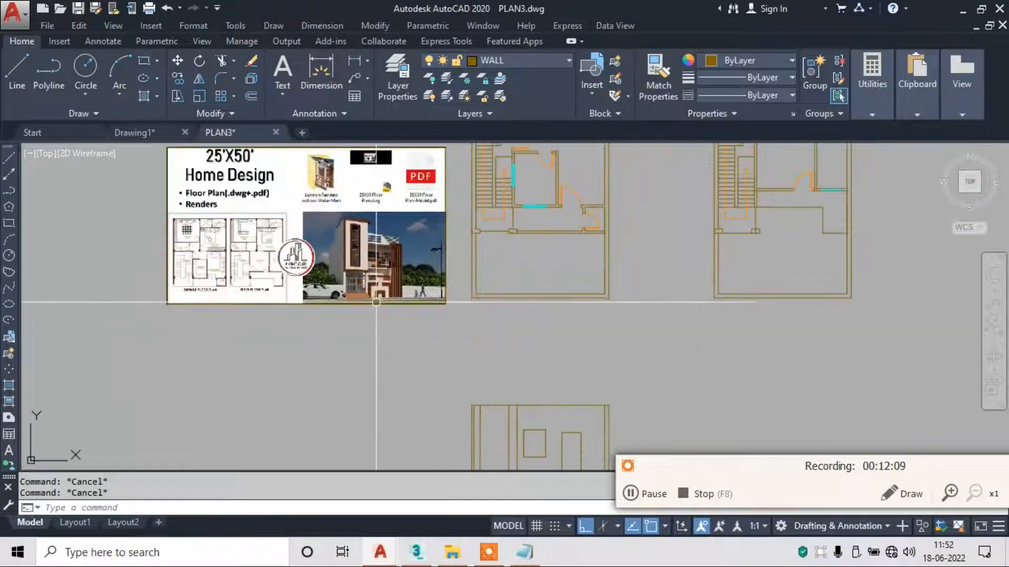
pyautogui.scroll(2, 372, 271)
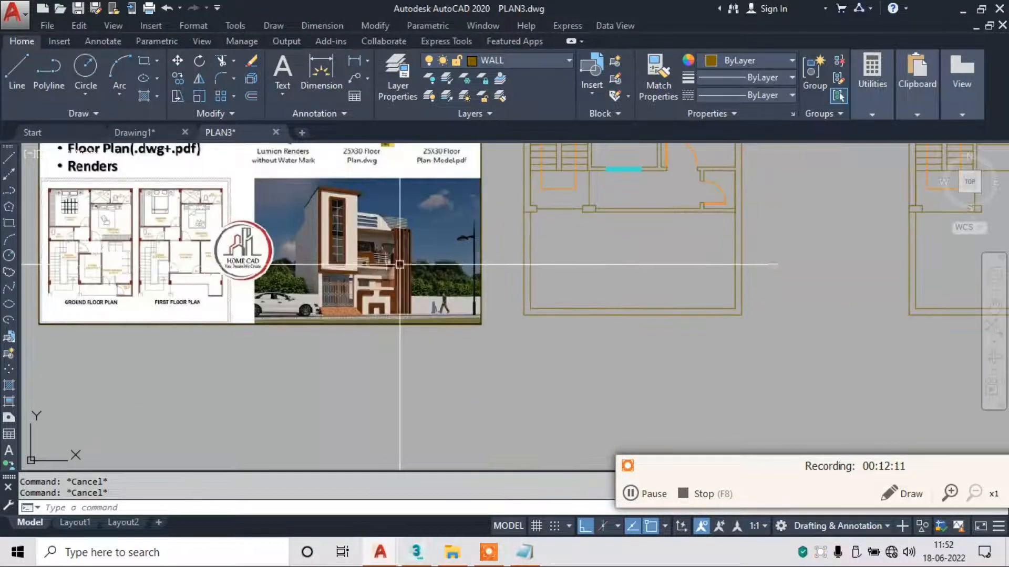
pyautogui.scroll(3, 351, 273)
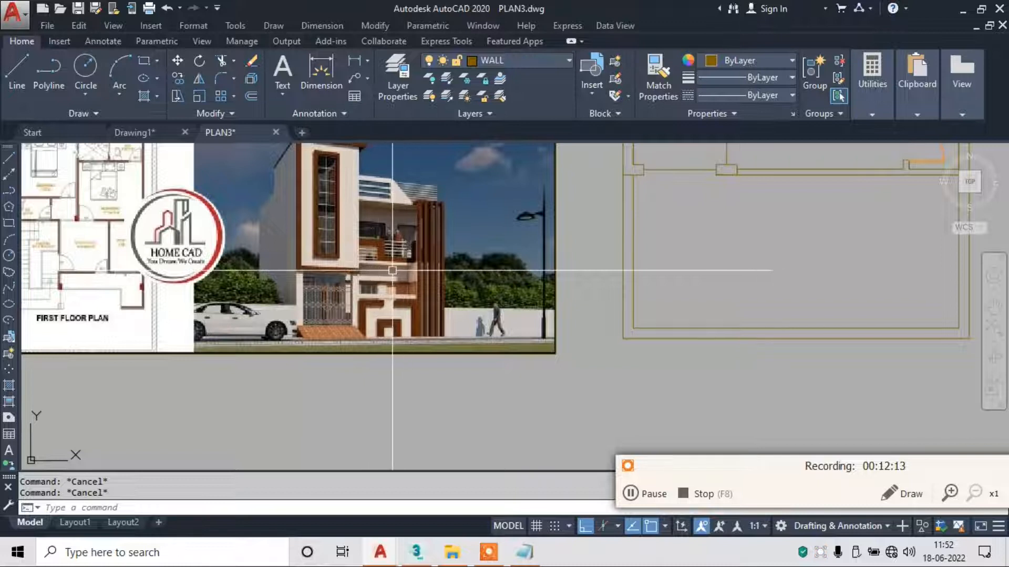
pyautogui.scroll(3, 393, 271)
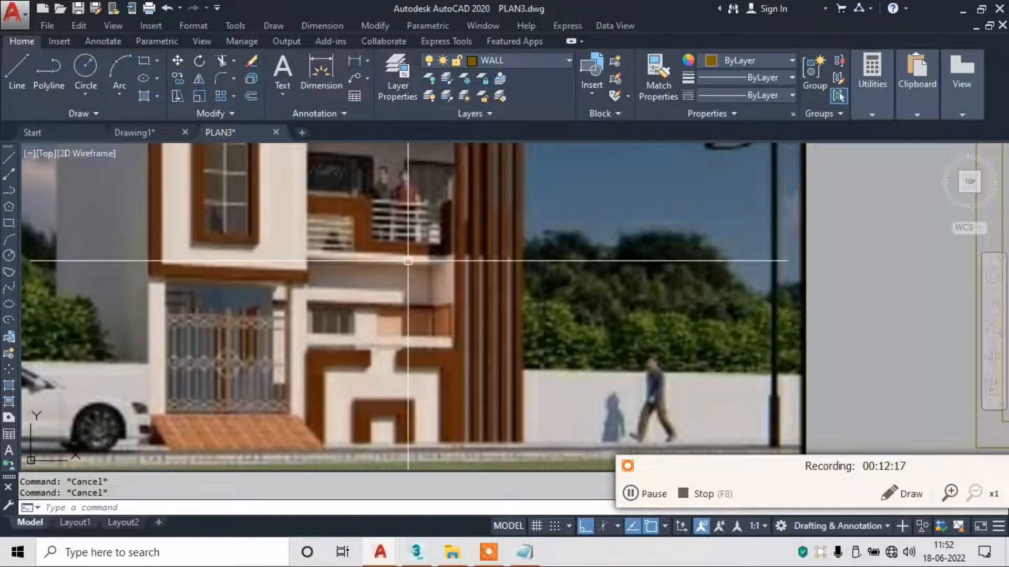
pyautogui.scroll(-5, 408, 263)
pyautogui.scroll(5, 542, 314)
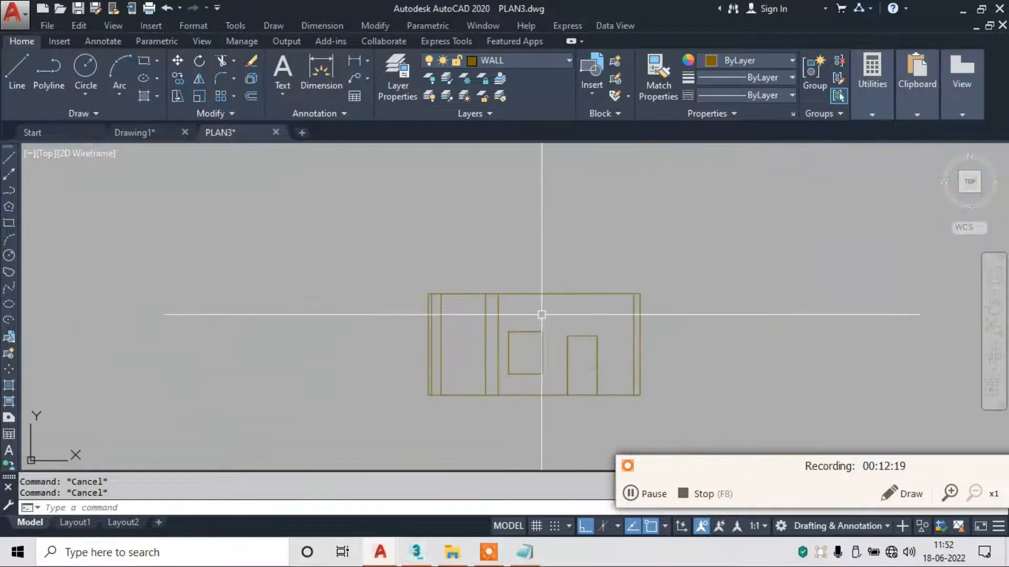
# Offset the elevation's top line upward by 9" for the slab thickness.
pyautogui.write('o')
pyautogui.press('Return')
pyautogui.write('9"')
pyautogui.press('Return')
pyautogui.scroll(2, 558, 303)
pyautogui.click(554, 287)
pyautogui.click(538, 250)
pyautogui.press('Escape')
# Extend the vertical lines at both ends of the elevation up to the new slab line.
pyautogui.write('ex')
pyautogui.press('Return')
pyautogui.press('Return')
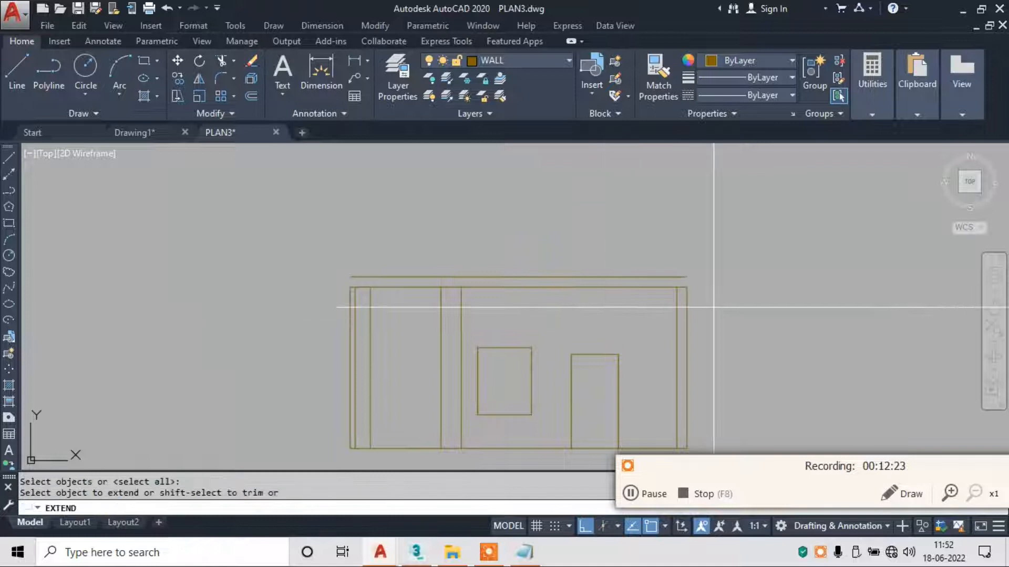
pyautogui.click(714, 306)
pyautogui.click(663, 314)
pyautogui.scroll(4, 368, 303)
pyautogui.click(409, 299)
pyautogui.click(313, 322)
pyautogui.press('Escape')
# Trim the inner vertical lines out of the slab band at both ends, keeping only the outer edges.
pyautogui.write('tr')
pyautogui.press('Return')
pyautogui.press('Return')
pyautogui.click(336, 250)
pyautogui.scroll(-4, 336, 250)
pyautogui.scroll(5, 672, 259)
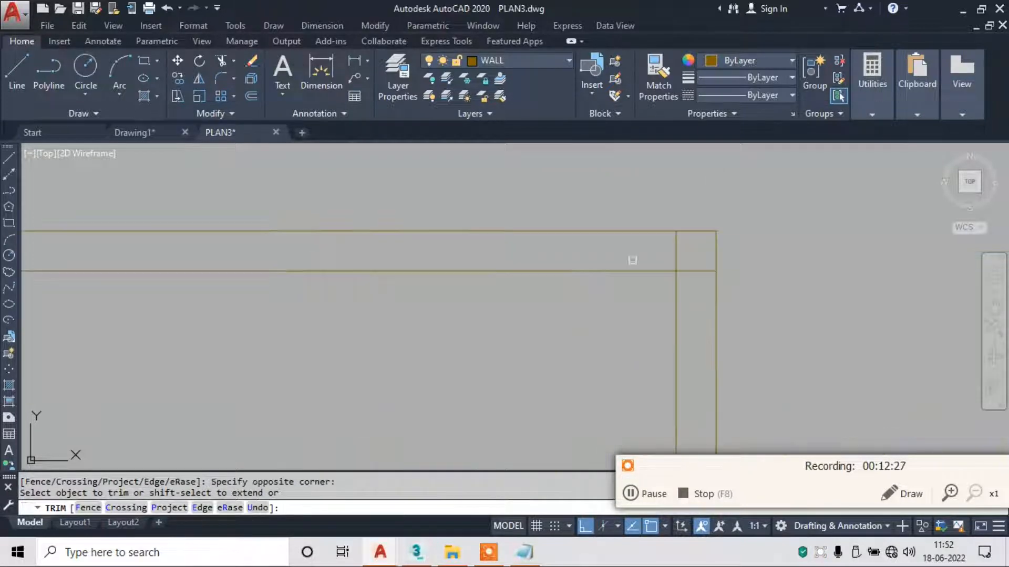
pyautogui.click(628, 244)
pyautogui.scroll(-5, 654, 281)
pyautogui.press('Escape')
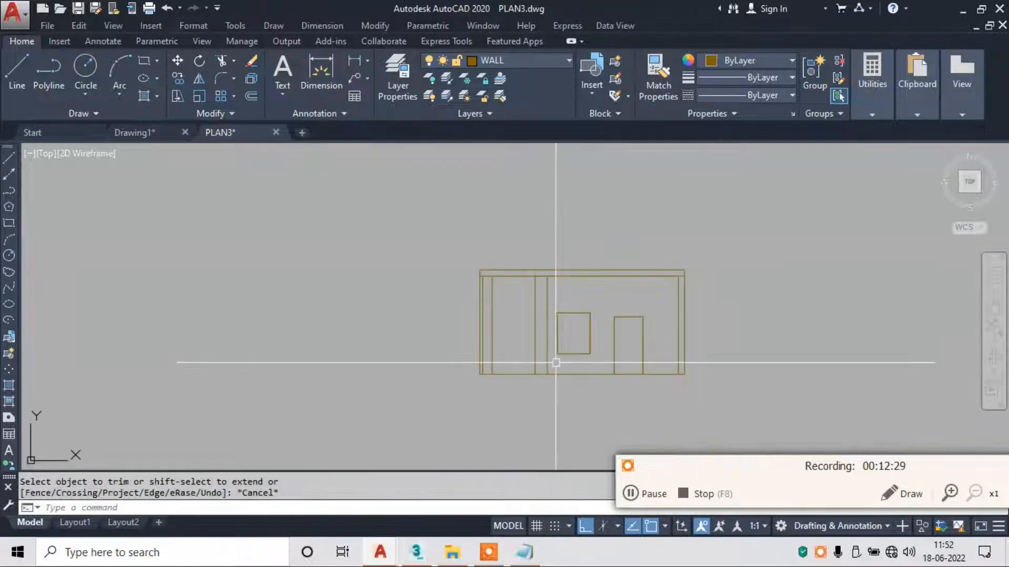
# Examine the render's first floor balcony and louvre columns together with the front portion of the first floor plans.
pyautogui.scroll(-5, 543, 357)
pyautogui.scroll(6, 525, 285)
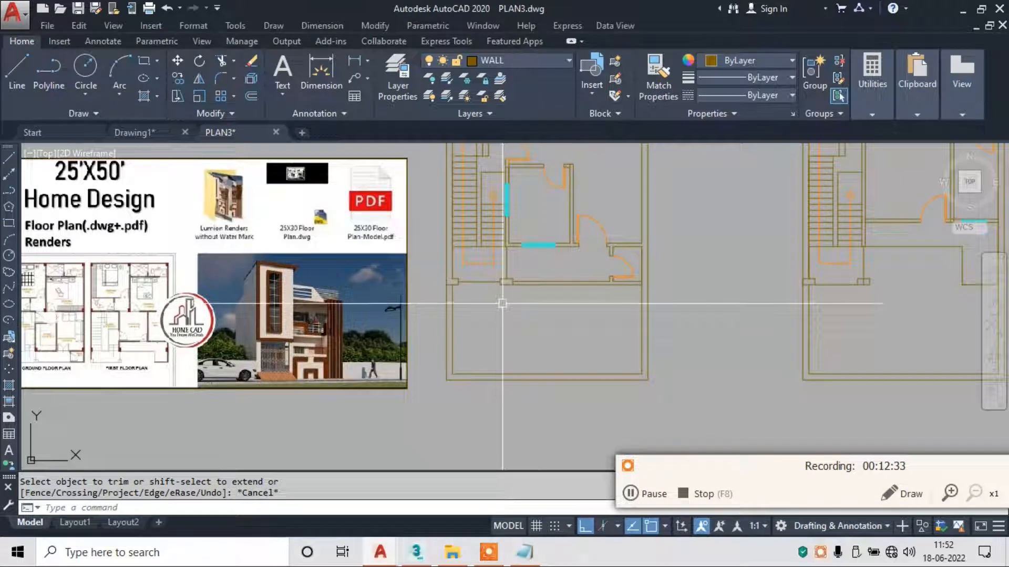
pyautogui.moveTo(494, 279); pyautogui.dragTo(493, 270, button='middle')
pyautogui.moveTo(463, 340); pyautogui.dragTo(459, 306, button='middle')
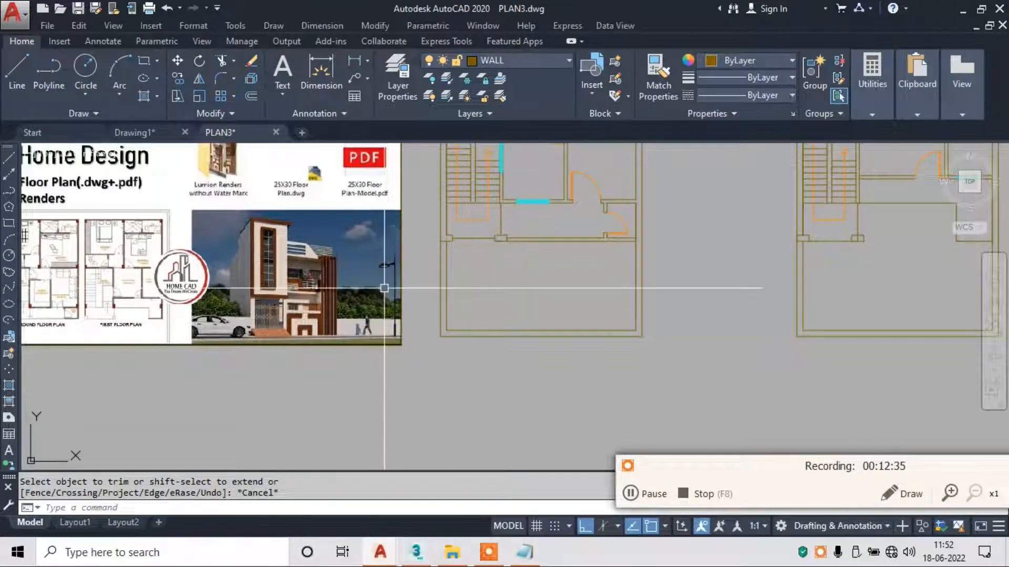
pyautogui.scroll(2, 300, 290)
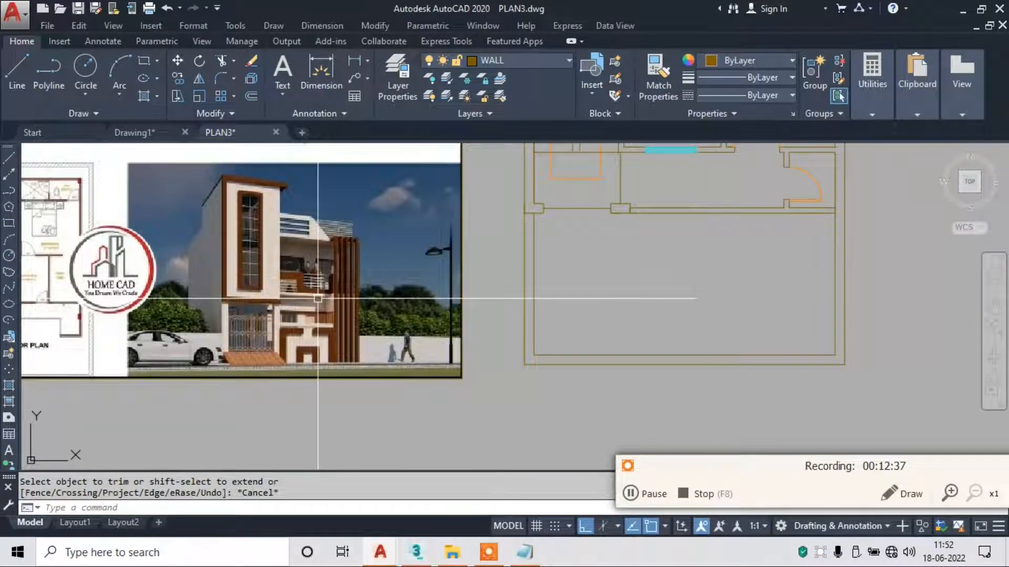
pyautogui.scroll(2, 334, 319)
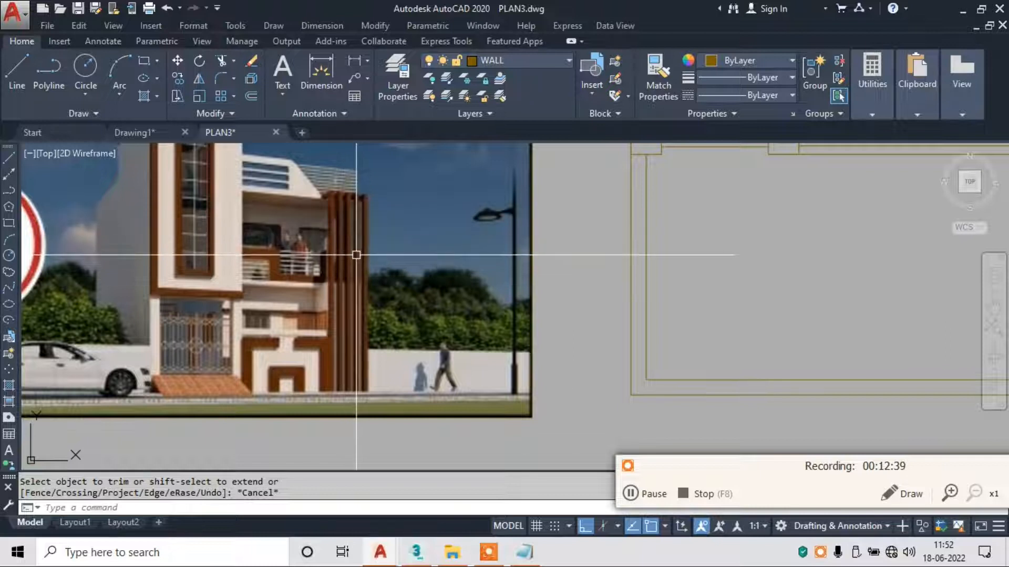
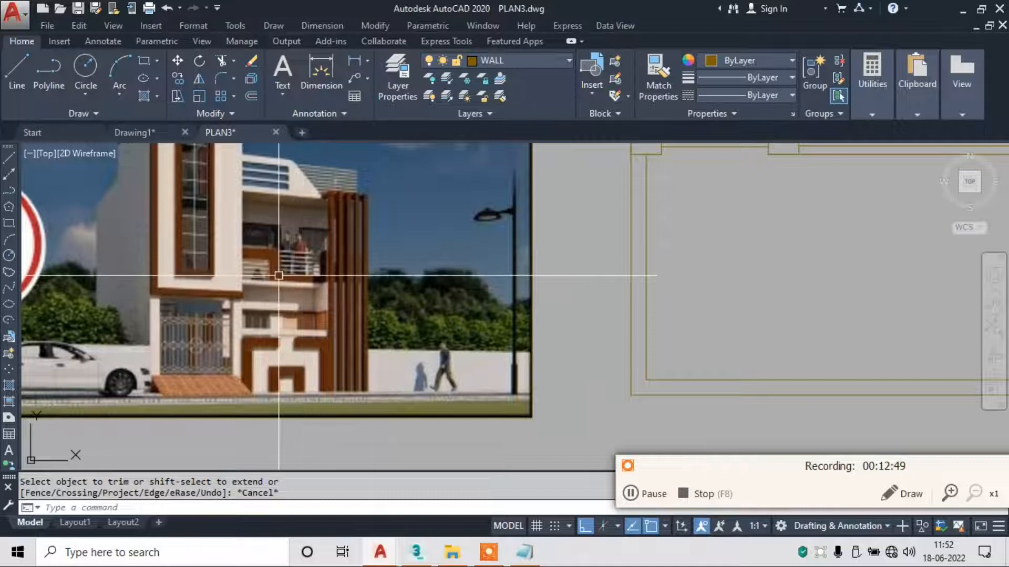
pyautogui.scroll(-3, 300, 255)
pyautogui.scroll(2, 506, 263)
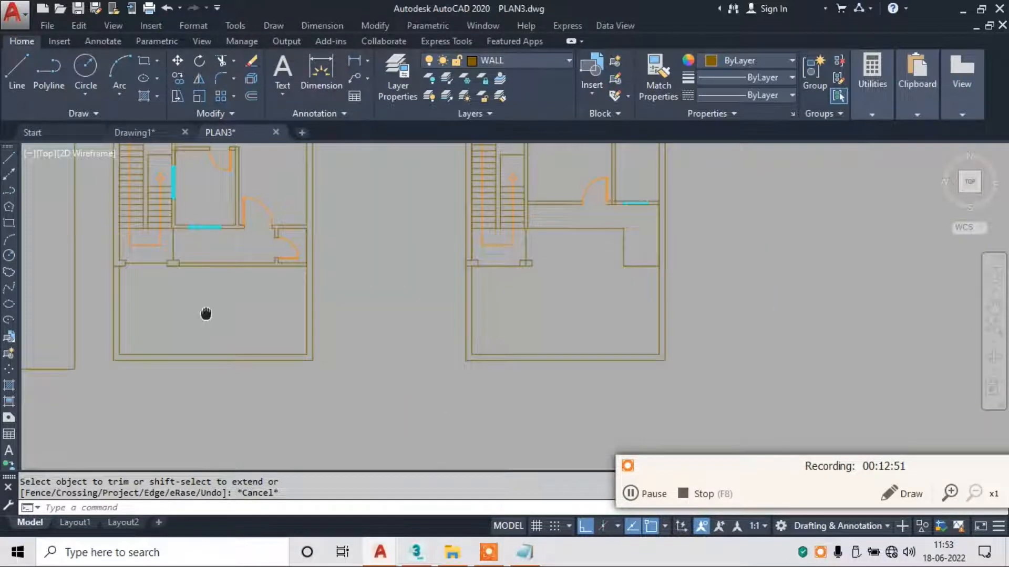
pyautogui.moveTo(214, 287)
pyautogui.mouseDown(button='middle')
pyautogui.moveTo(671, 267)
pyautogui.moveTo(642, 284)
pyautogui.moveTo(505, 309)
pyautogui.moveTo(500, 297)
pyautogui.mouseUp(button='middle')
pyautogui.scroll(5, 661, 292)
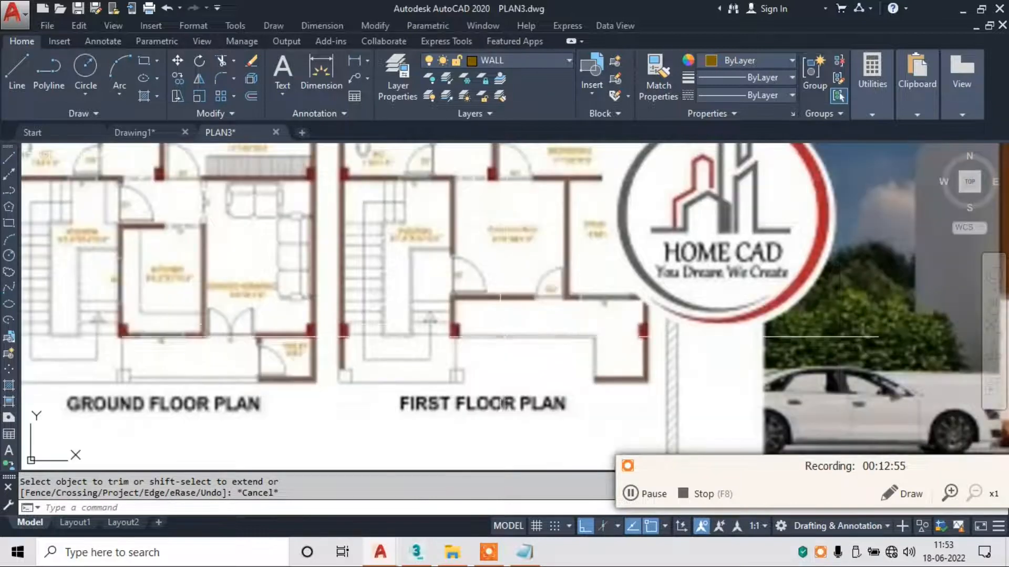
pyautogui.moveTo(604, 303); pyautogui.dragTo(527, 314, button='middle')
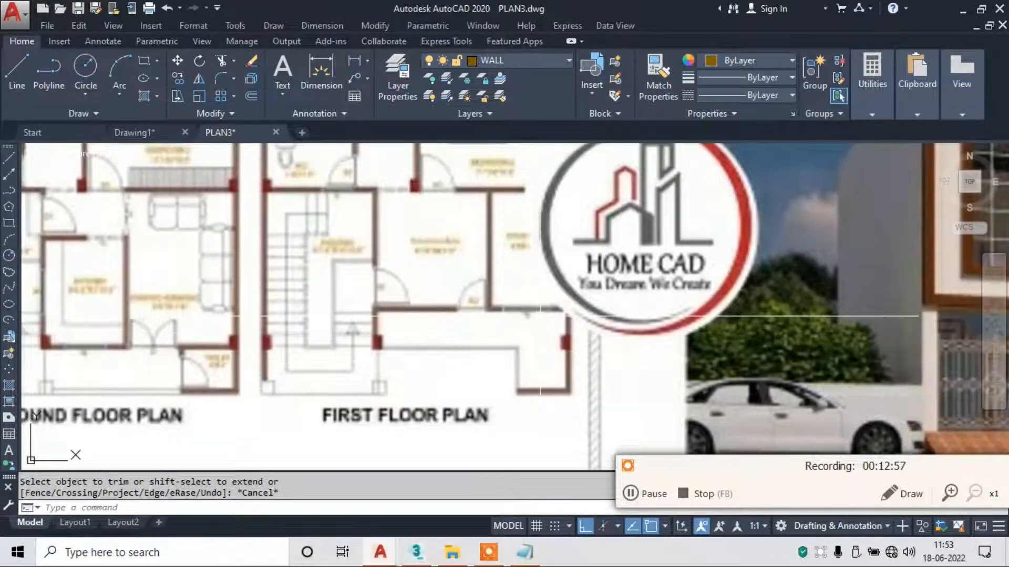
# Draw vertical construction lines through both outer edges of the left front column of the first floor plan's stair bay.
pyautogui.scroll(-8, 480, 316)
pyautogui.moveTo(893, 286); pyautogui.dragTo(457, 314, button='middle')
pyautogui.moveTo(609, 300); pyautogui.dragTo(470, 324, button='middle')
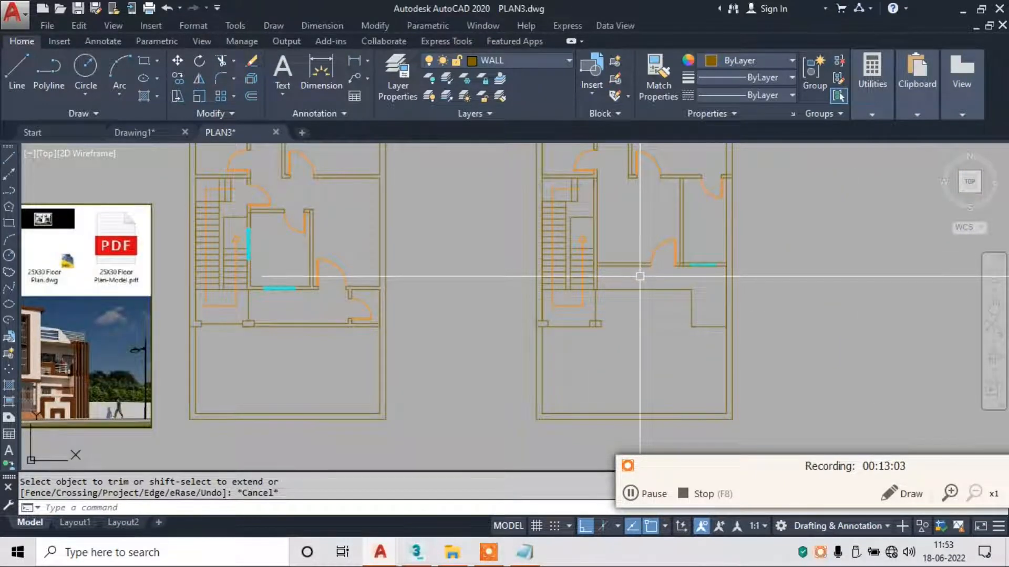
pyautogui.moveTo(546, 244); pyautogui.dragTo(535, 209, button='middle')
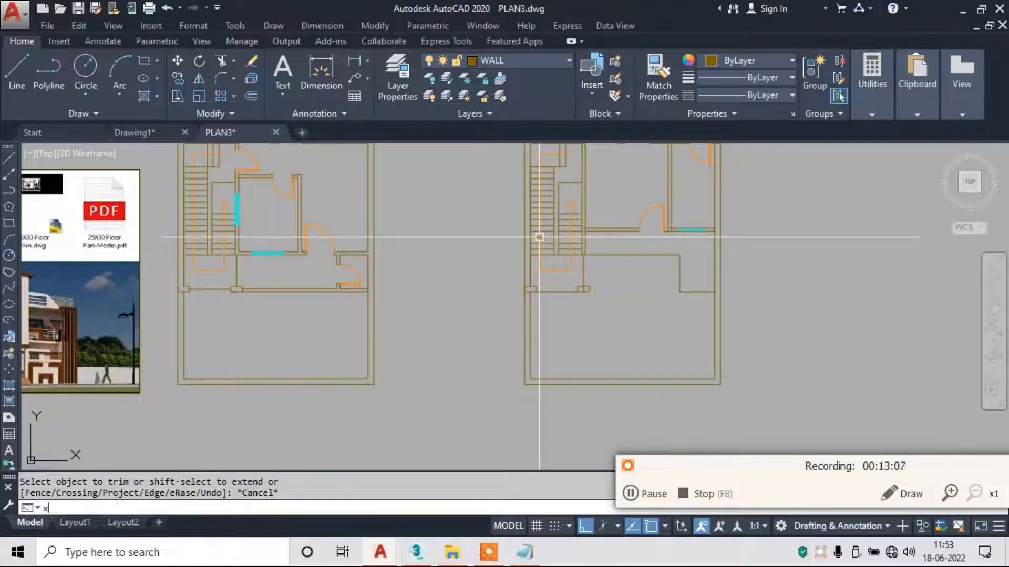
pyautogui.write('l')
pyautogui.press('Return')
pyautogui.scroll(4, 576, 299)
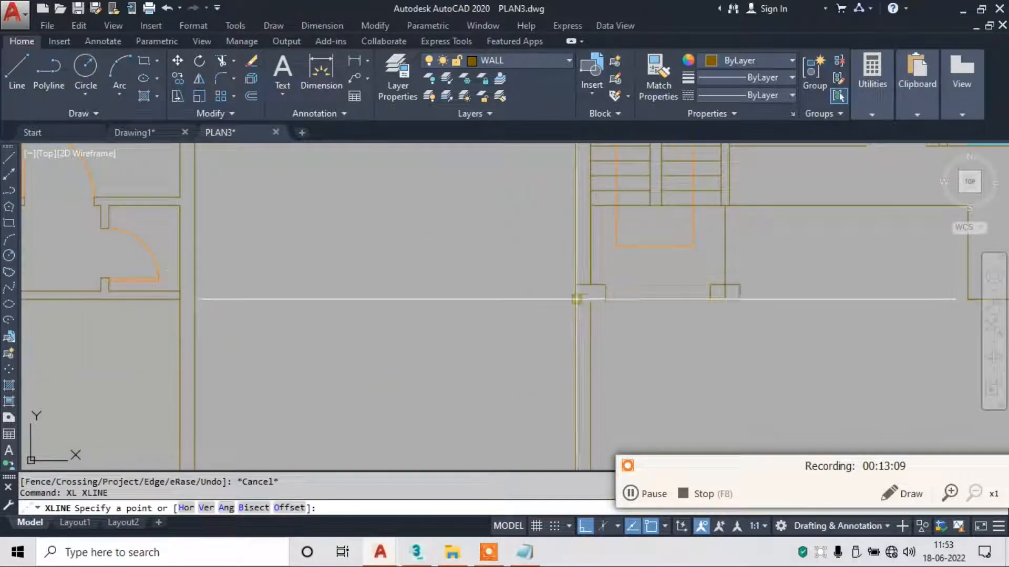
pyautogui.click(576, 299)
pyautogui.scroll(-4, 576, 300)
pyautogui.press('Escape')
pyautogui.press('Return')
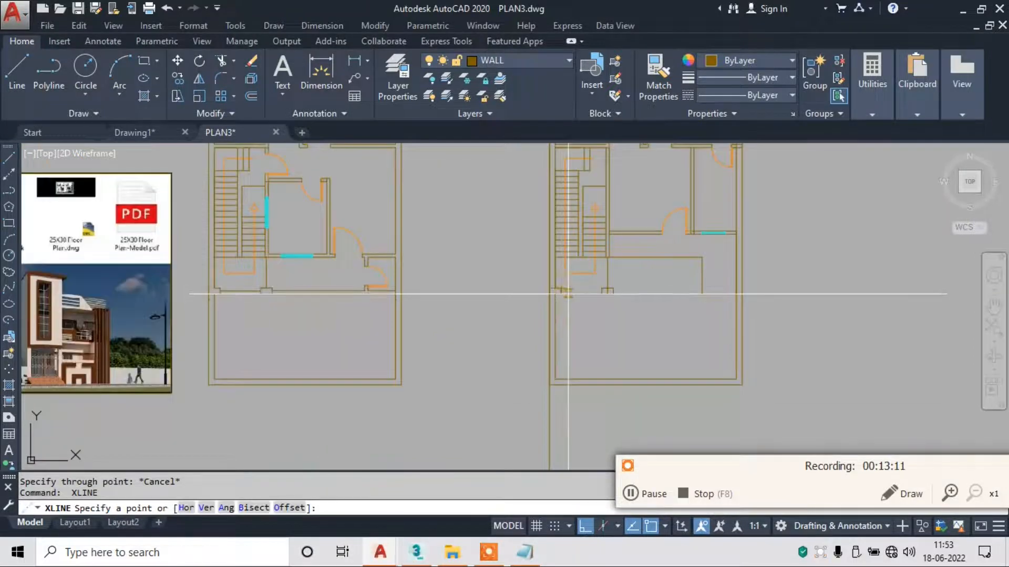
pyautogui.scroll(4, 567, 293)
pyautogui.click(653, 293)
pyautogui.press('Escape')
# Draw vertical construction lines through both edges of the right front column of the first floor stair bay.
pyautogui.press('Return')
pyautogui.click(652, 293)
pyautogui.press('Escape')
pyautogui.press('Return')
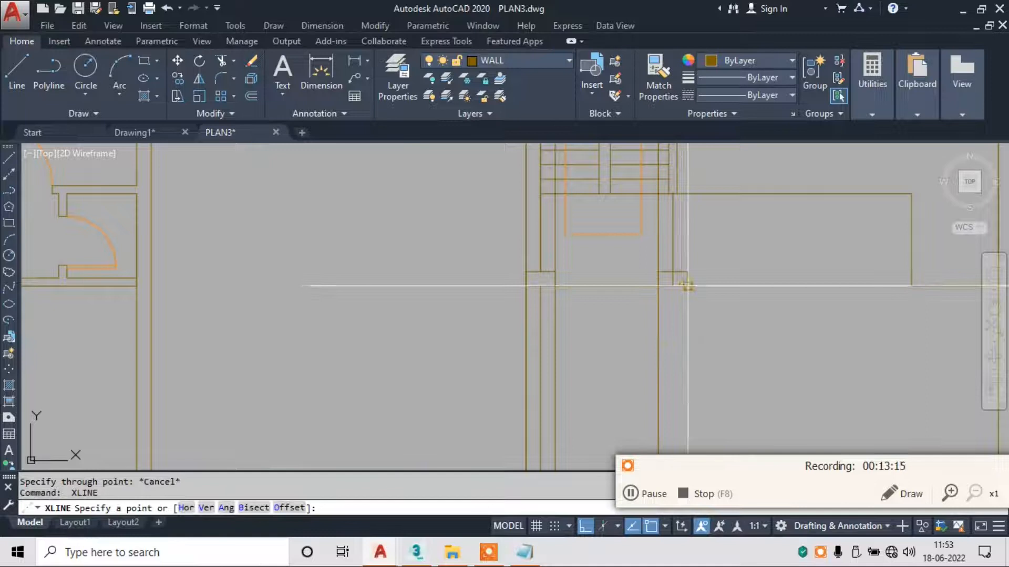
pyautogui.click(686, 286)
pyautogui.scroll(-3, 687, 286)
pyautogui.press('Escape')
# Draw vertical construction lines through both sides of the balcony door opening in the first floor plan.
pyautogui.scroll(3, 636, 210)
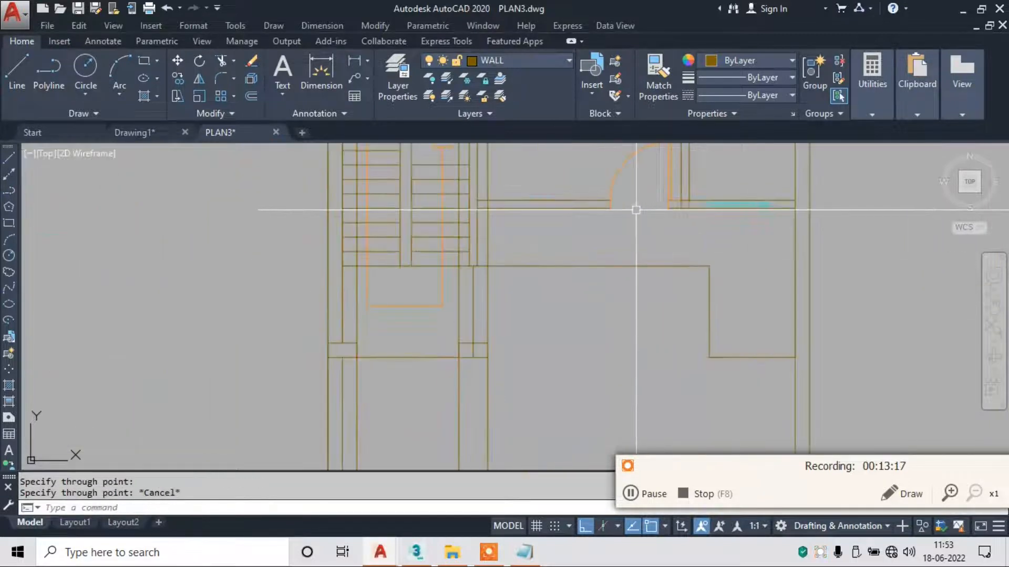
pyautogui.click(609, 207)
pyautogui.press('Escape')
pyautogui.press('Return')
pyautogui.scroll(3, 658, 200)
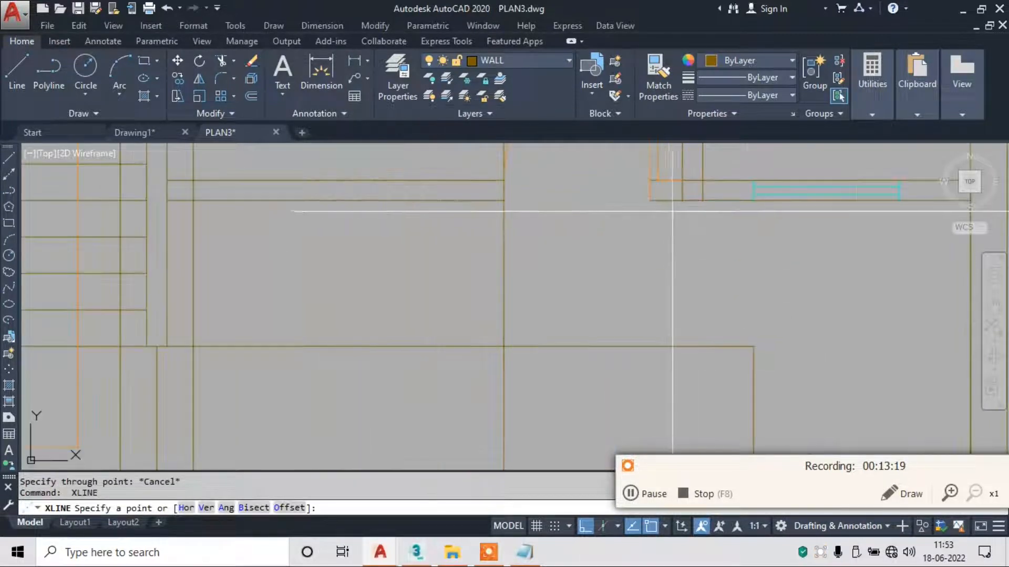
pyautogui.click(657, 200)
pyautogui.scroll(-3, 654, 263)
pyautogui.press('Escape')
pyautogui.press('Escape')
# Draw vertical construction lines through both ends of the front window in the first floor plan.
pyautogui.scroll(3, 643, 203)
pyautogui.press('Return')
pyautogui.click(639, 202)
pyautogui.scroll(-3, 635, 243)
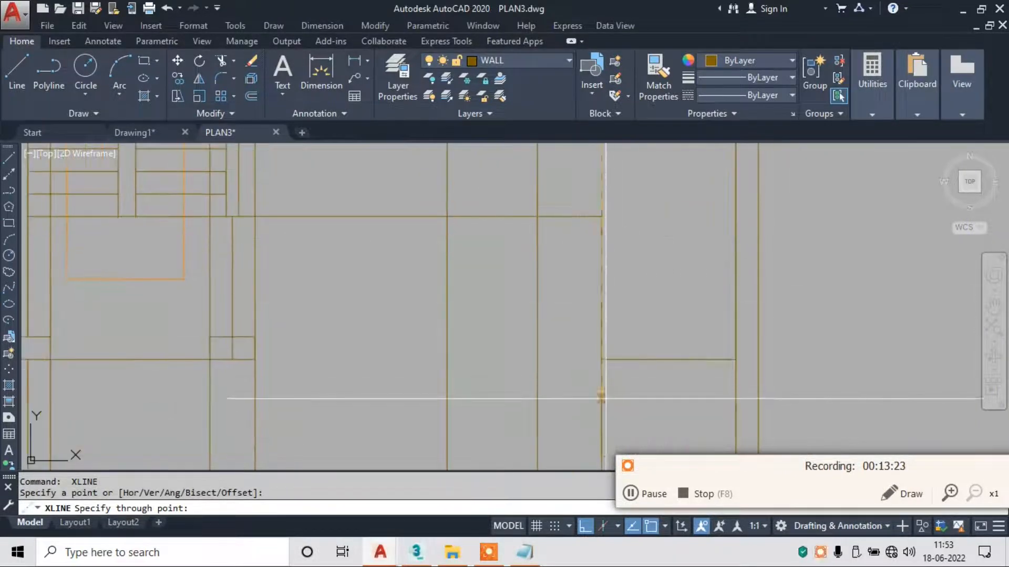
pyautogui.press('Escape')
pyautogui.scroll(2, 595, 334)
pyautogui.press('Escape')
pyautogui.press('Return')
pyautogui.click(648, 334)
pyautogui.press('Escape')
pyautogui.scroll(-4, 634, 287)
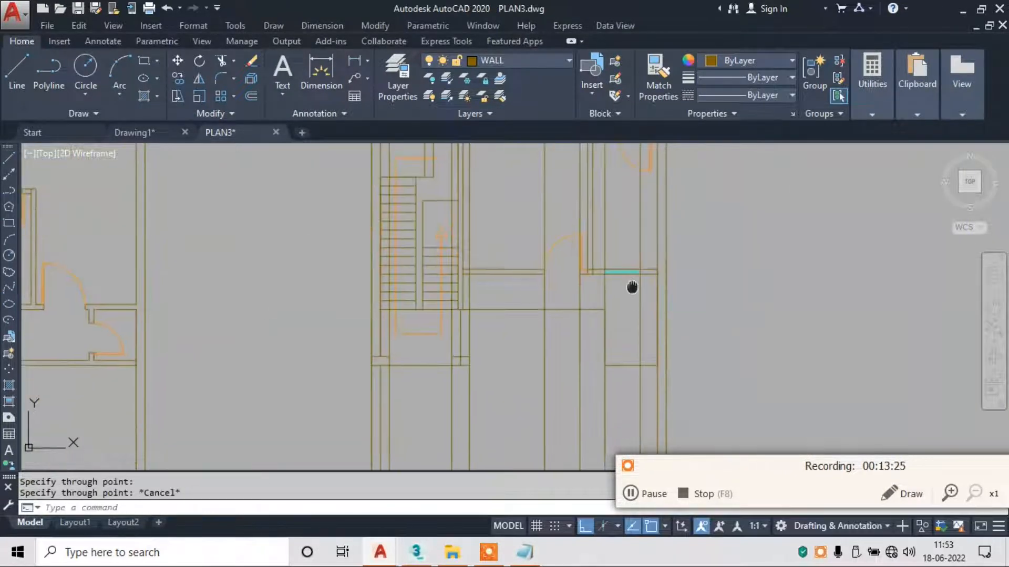
# Draw a vertical construction line through the right outer wall edge of the first floor plan.
pyautogui.moveTo(632, 286); pyautogui.dragTo(607, 183, button='middle')
pyautogui.press('Escape')
pyautogui.press('space')
pyautogui.click(639, 403)
pyautogui.moveTo(626, 380); pyautogui.dragTo(603, 215, button='middle')
pyautogui.press('Escape')
pyautogui.scroll(-3, 603, 215)
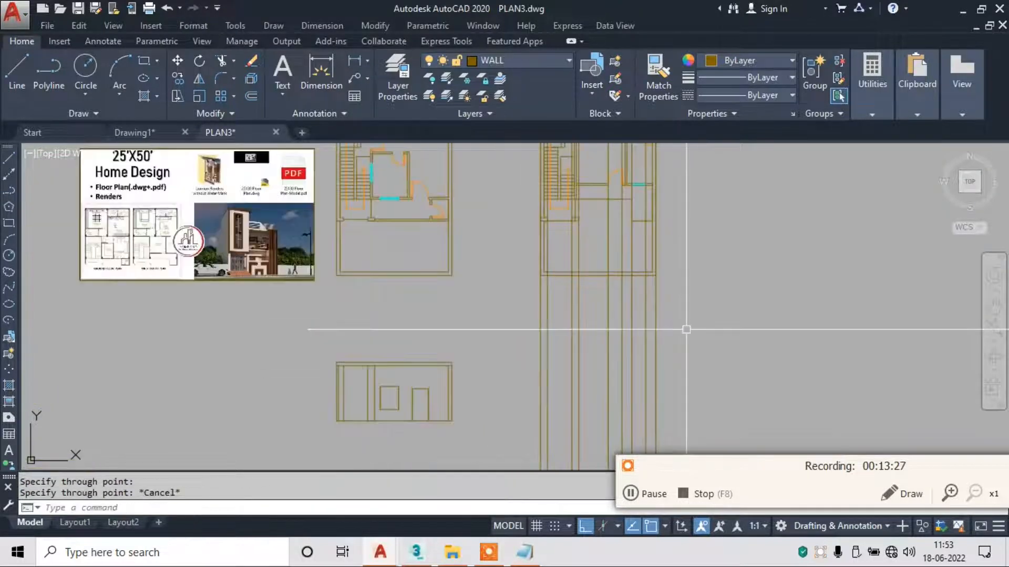
# Draw a horizontal base line from the ground floor elevation's lower right corner across all the first floor projection lines.
pyautogui.press('l')
pyautogui.press('space')
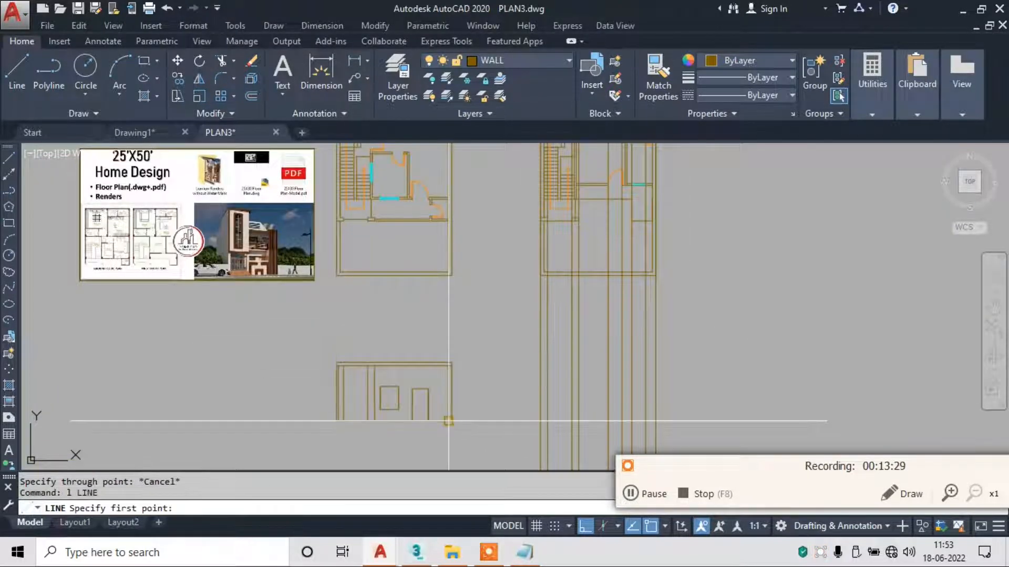
pyautogui.click(453, 422)
pyautogui.press('Escape')
pyautogui.press('space')
pyautogui.click(452, 421)
pyautogui.press('Escape')
# Offset the new base line upward by 12' for the first floor height.
pyautogui.press('o')
pyautogui.press('space')
pyautogui.press('Return')
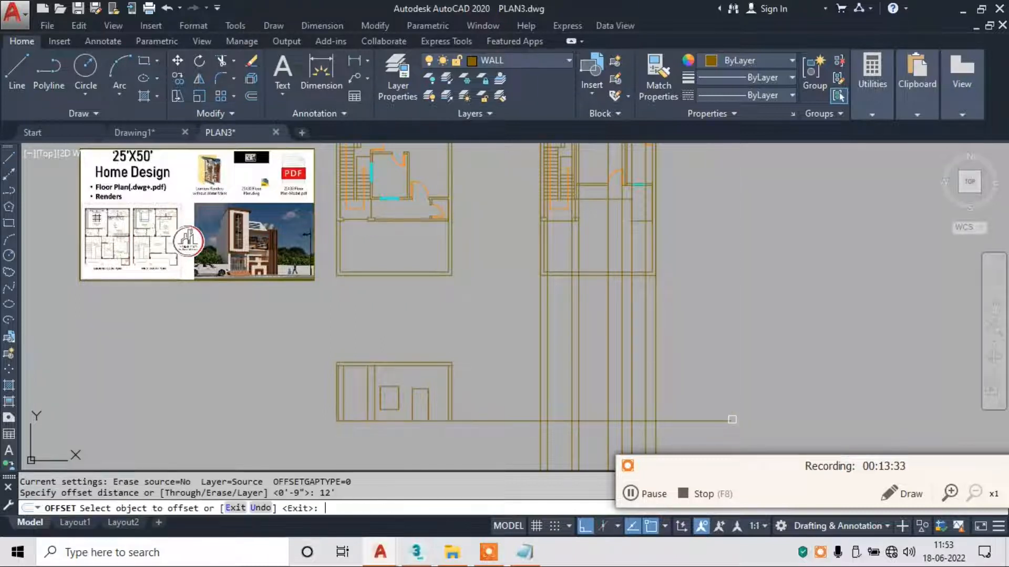
pyautogui.click(706, 421)
pyautogui.click(688, 394)
pyautogui.press('Escape')
# Trim the projection lines above and below the two horizontals and the horizontals' overhanging ends, leaving the first floor elevation outline.
pyautogui.write('tr')
pyautogui.press('space')
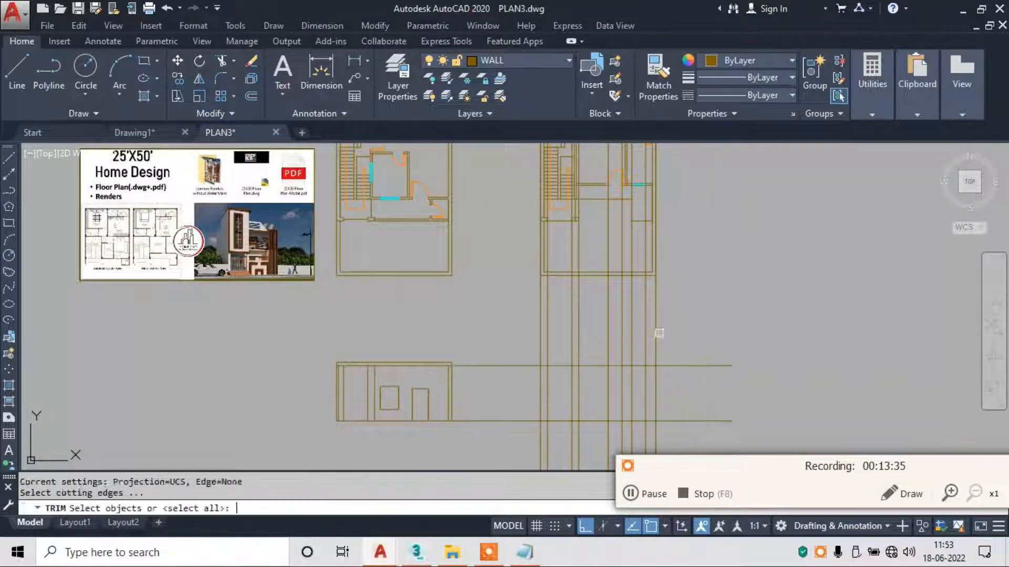
pyautogui.press('space')
pyautogui.click(671, 322)
pyautogui.click(480, 345)
pyautogui.moveTo(698, 345); pyautogui.dragTo(705, 247, button='middle')
pyautogui.click(705, 247)
pyautogui.click(509, 259)
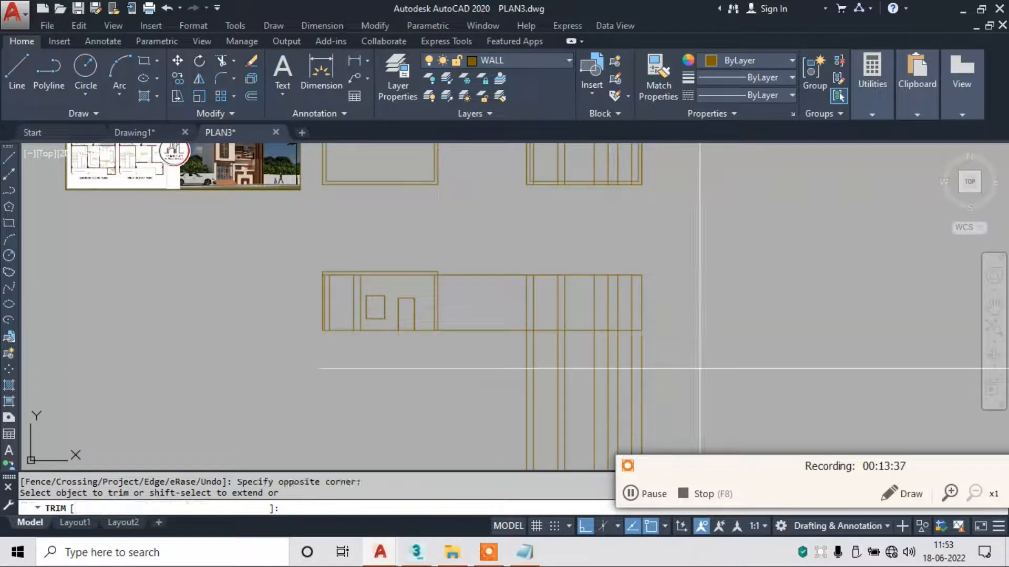
pyautogui.press('Escape')
pyautogui.scroll(-1, 527, 342)
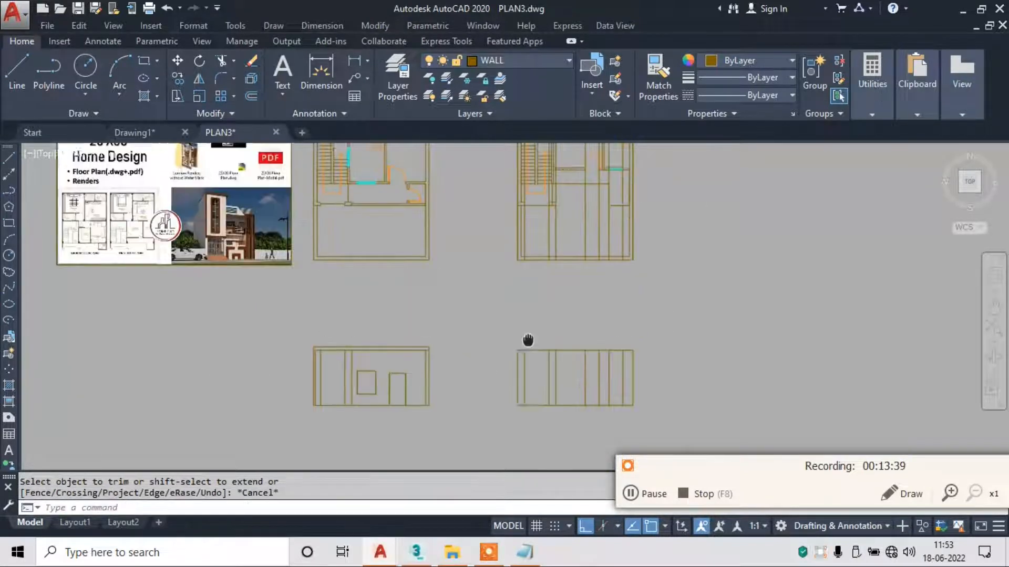
# Offset the first floor elevation's base line upward by 7' for the door height.
pyautogui.scroll(3, 578, 191)
pyautogui.scroll(2, 578, 192)
pyautogui.moveTo(570, 225); pyautogui.dragTo(556, 255, button='middle')
pyautogui.scroll(-2, 557, 255)
pyautogui.moveTo(558, 398); pyautogui.dragTo(556, 237, button='middle')
pyautogui.moveTo(541, 405); pyautogui.dragTo(550, 329, button='middle')
pyautogui.scroll(2, 550, 329)
pyautogui.write('o')
pyautogui.press('Return')
pyautogui.write("7'")
pyautogui.press('Return')
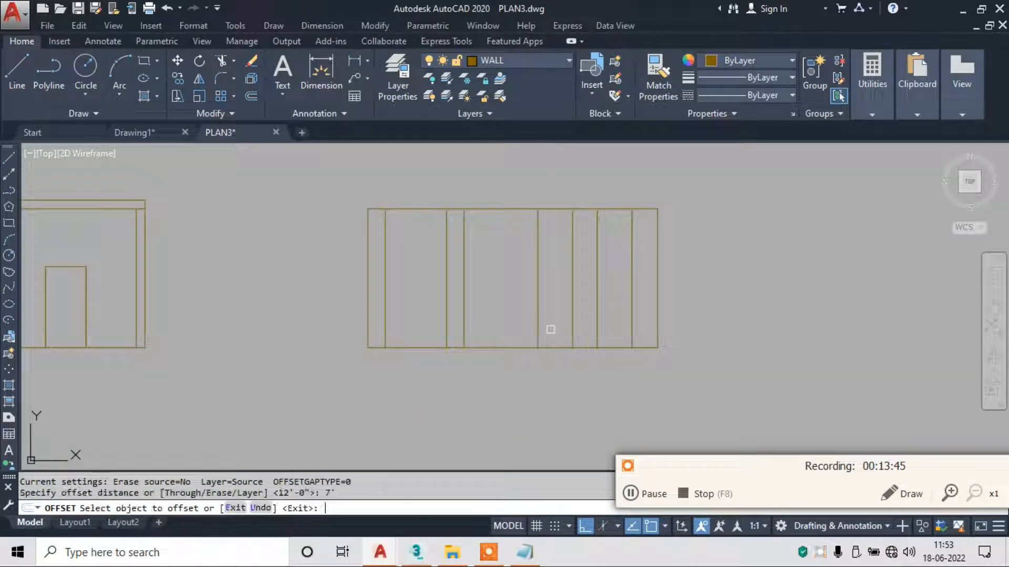
pyautogui.click(554, 343)
pyautogui.click(549, 320)
pyautogui.press('Escape')
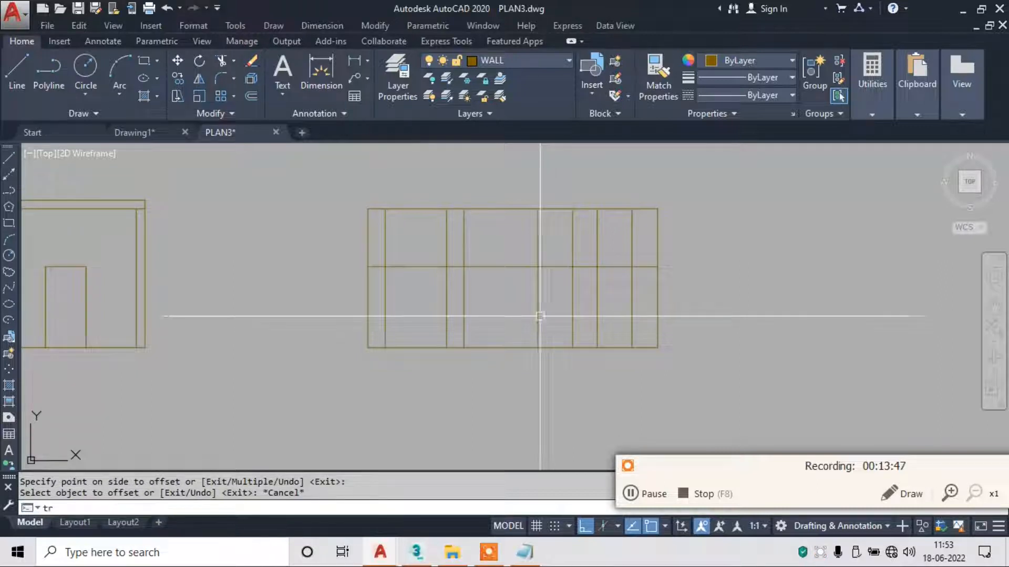
# Trim the door's side lines above the 7' line and that line beside the door, leaving the door outline.
pyautogui.write('tr')
pyautogui.press('Return')
pyautogui.press('Return')
pyautogui.scroll(2, 526, 249)
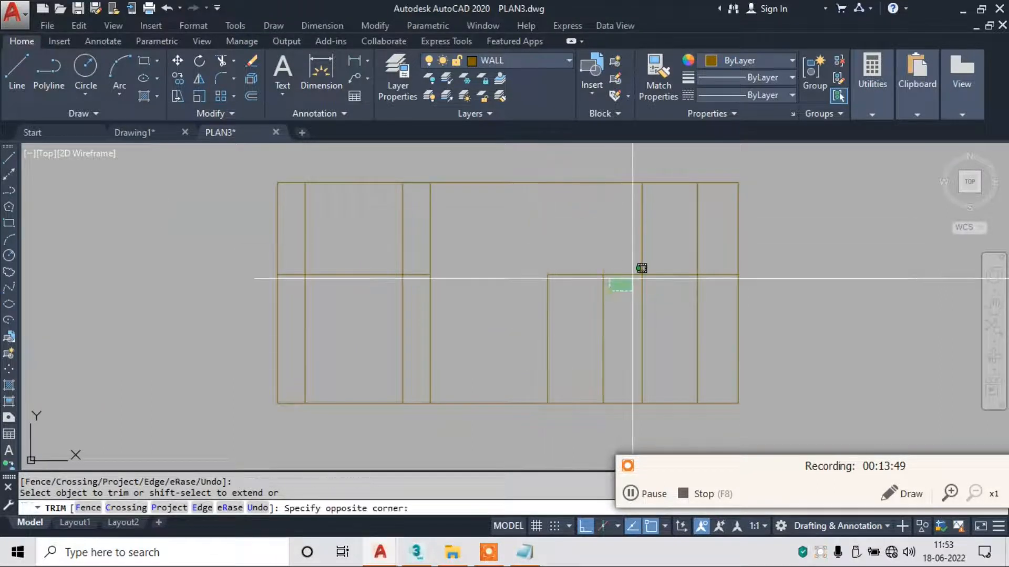
pyautogui.click(632, 278)
pyautogui.press('Escape')
# Erase the leftover pieces of the 7' line on both sides of the first floor elevation's door.
pyautogui.click(653, 275)
pyautogui.write('e')
pyautogui.press('Return')
pyautogui.click(344, 277)
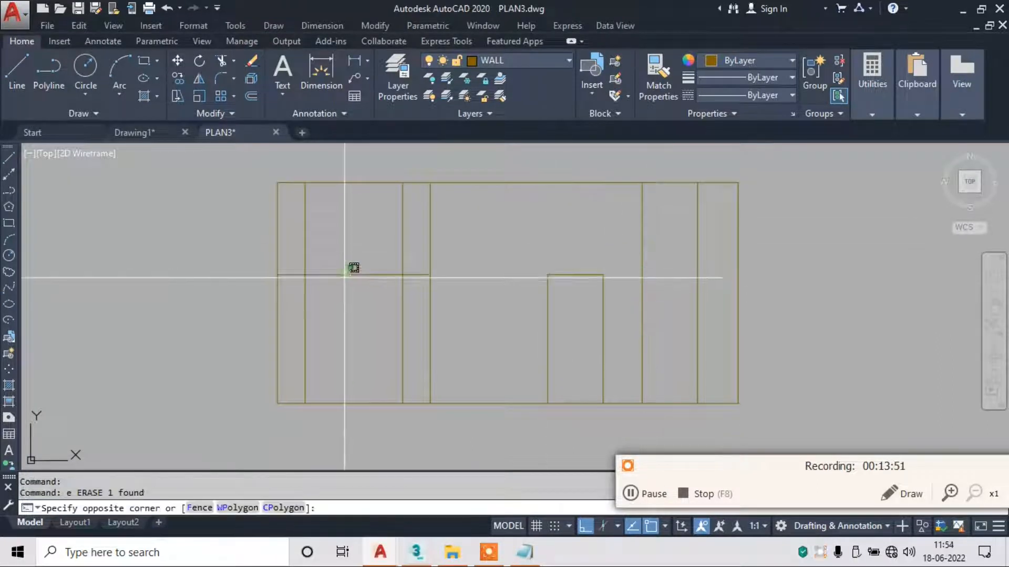
pyautogui.write('e')
pyautogui.press('Return')
pyautogui.press('Escape')
pyautogui.click(363, 266)
pyautogui.click(340, 304)
pyautogui.press('e')
pyautogui.press('Return')
# Draw horizontal lines from the ground floor window's sill and head across the first floor elevation.
pyautogui.scroll(-6, 515, 338)
pyautogui.moveTo(553, 239); pyautogui.dragTo(520, 337, button='middle')
pyautogui.scroll(4, 519, 250)
pyautogui.scroll(-2, 513, 220)
pyautogui.moveTo(521, 374); pyautogui.dragTo(566, 181, button='middle')
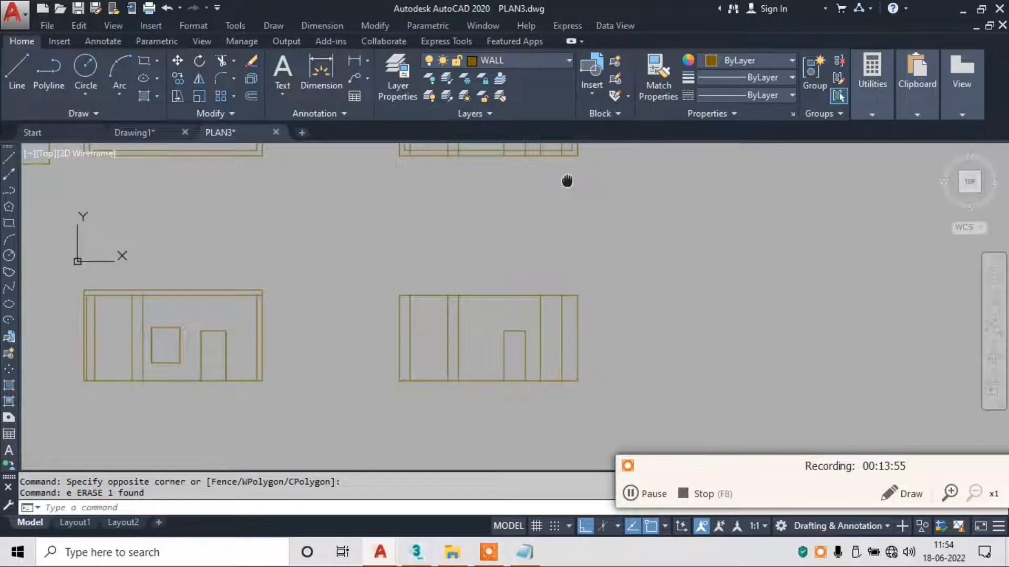
pyautogui.moveTo(566, 363); pyautogui.dragTo(569, 333, button='middle')
pyautogui.press('Escape')
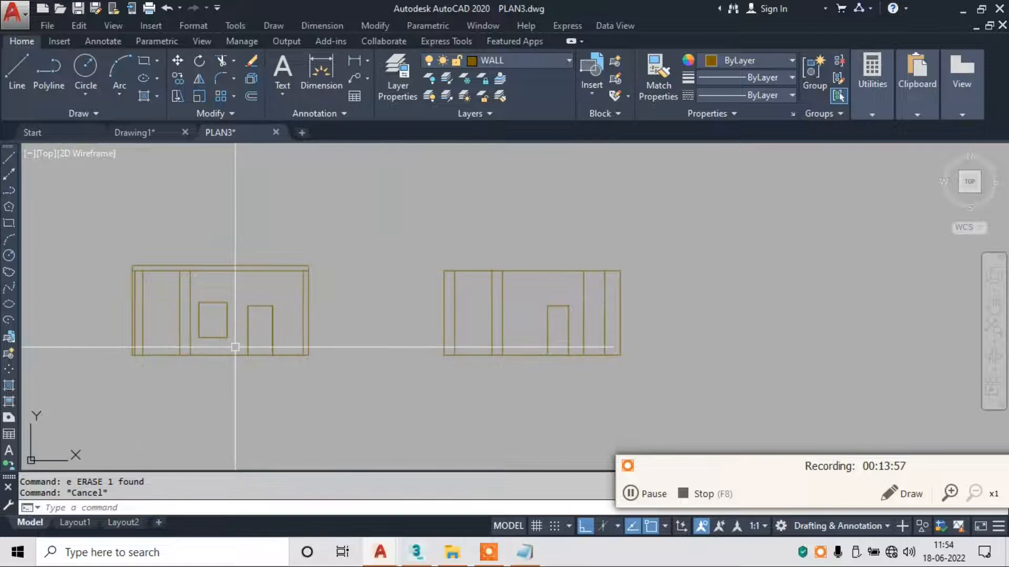
pyautogui.write('l')
pyautogui.press('Return')
pyautogui.click(227, 338)
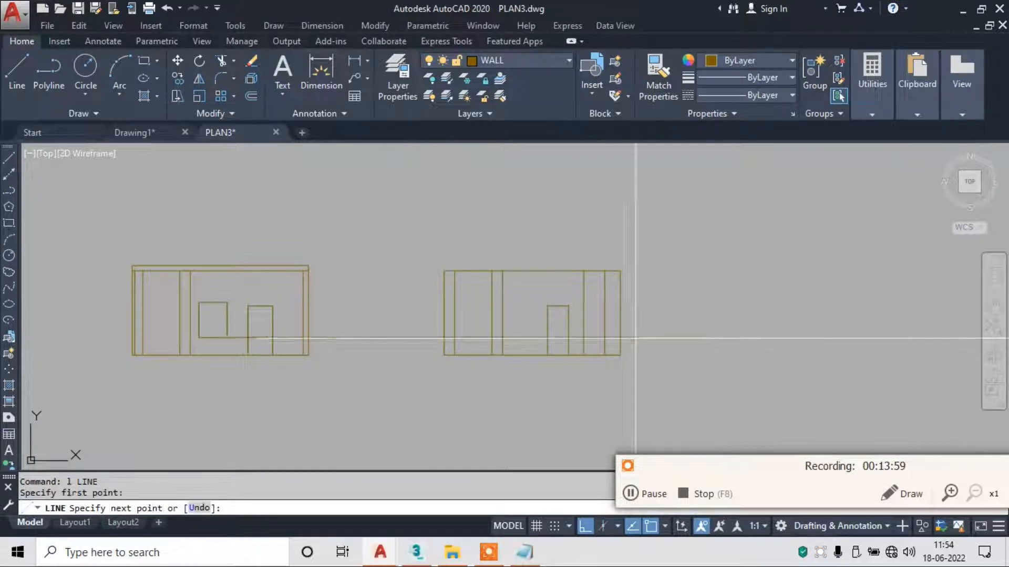
pyautogui.click(715, 338)
pyautogui.press('Escape')
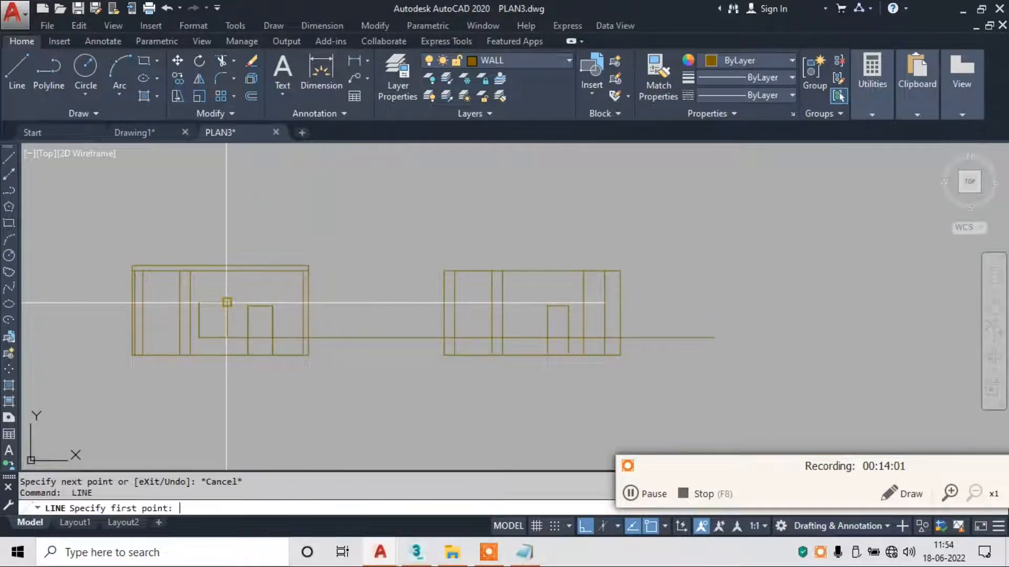
pyautogui.click(226, 302)
pyautogui.click(714, 303)
pyautogui.press('Escape')
# Trim the window projection lines around their crossings with the sill and head lines, leaving the first floor window rectangle.
pyautogui.write('te co')
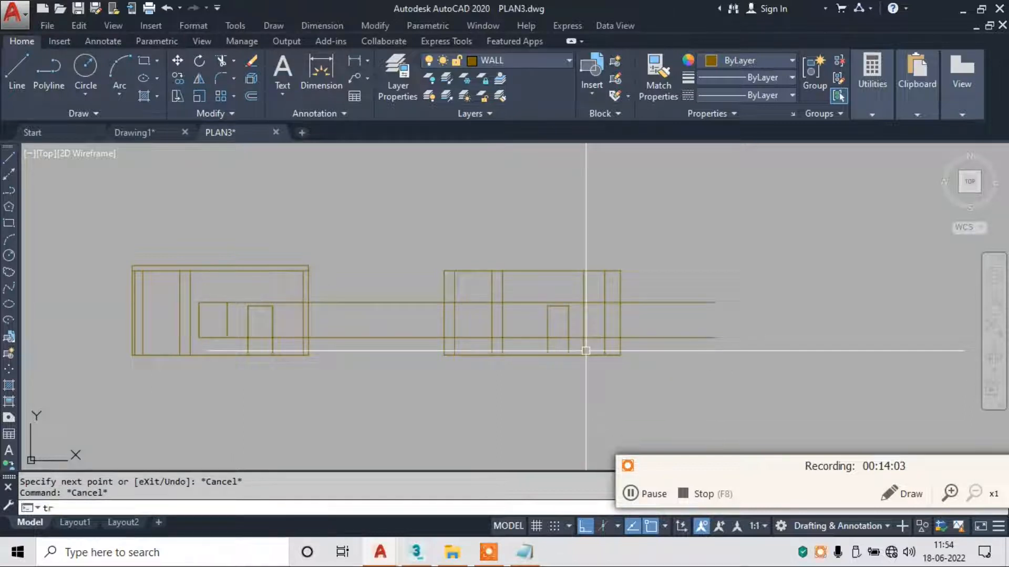
pyautogui.write('r')
pyautogui.press('Return')
pyautogui.press('Return')
pyautogui.scroll(4, 583, 318)
pyautogui.click(563, 249)
pyautogui.click(659, 256)
pyautogui.click(661, 245)
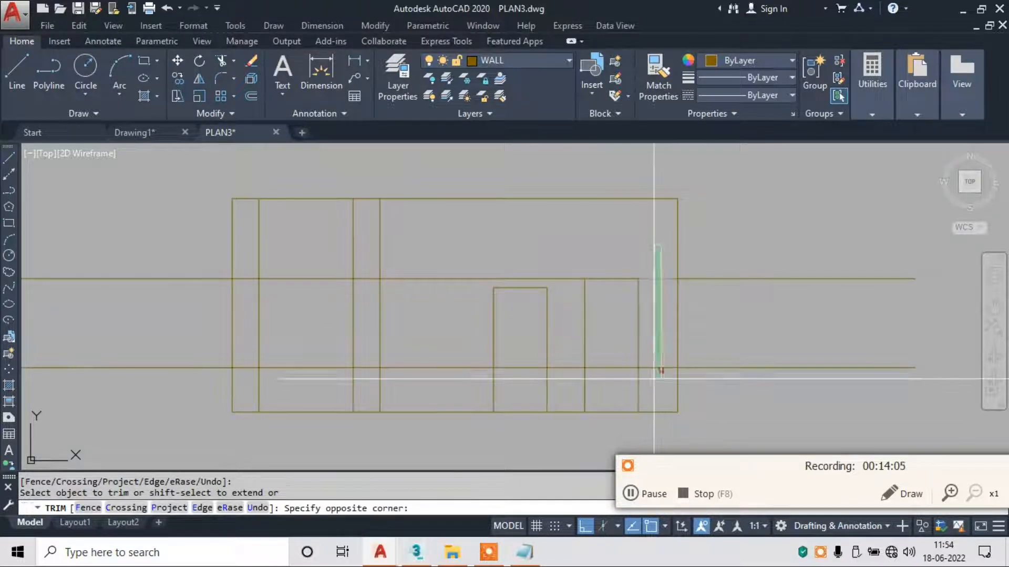
pyautogui.click(654, 379)
pyautogui.click(650, 382)
pyautogui.click(571, 387)
pyautogui.click(567, 382)
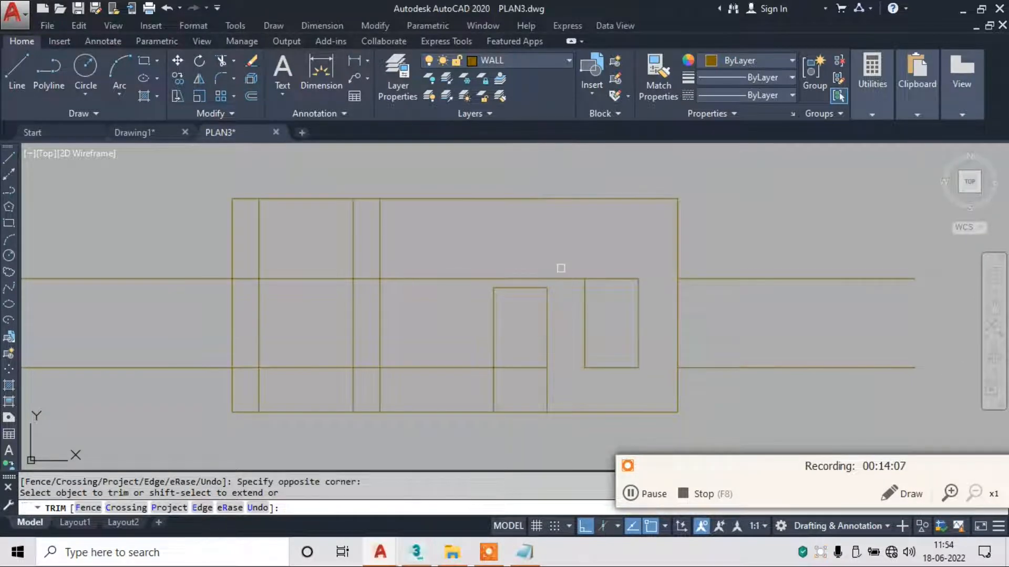
pyautogui.click(565, 274)
pyautogui.click(560, 286)
pyautogui.press('Escape')
# Erase the leftover sill and head line pieces on both sides of the first floor window.
pyautogui.click(752, 255)
pyautogui.click(731, 395)
pyautogui.write('e')
pyautogui.moveTo(291, 304); pyautogui.dragTo(493, 276, button='middle')
pyautogui.click(323, 220)
pyautogui.press('Escape')
pyautogui.scroll(-5, 504, 333)
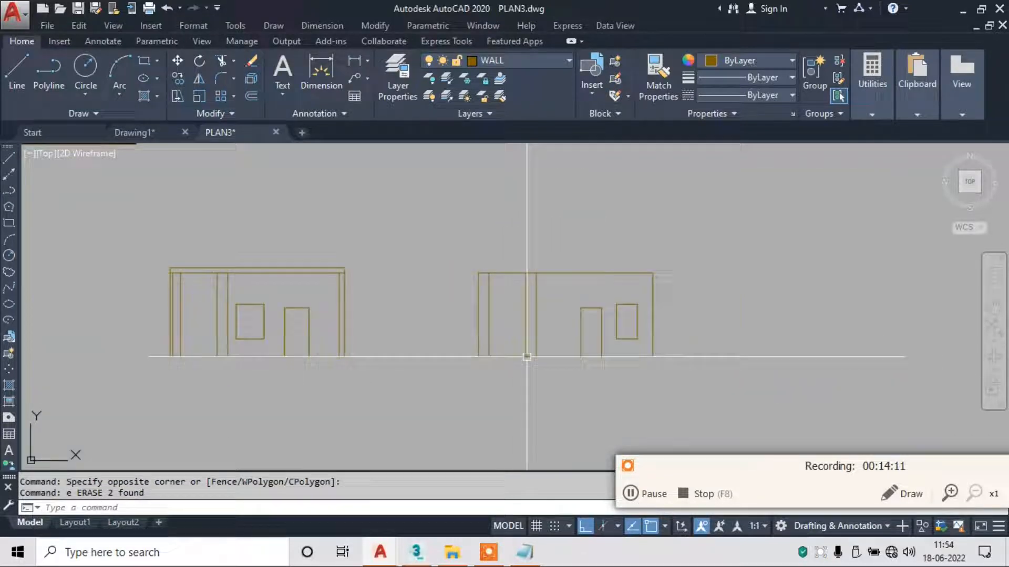
# Offset the first floor elevation's top line upward by 9" for the slab thickness.
pyautogui.press('Escape')
pyautogui.write('o')
pyautogui.press('Return')
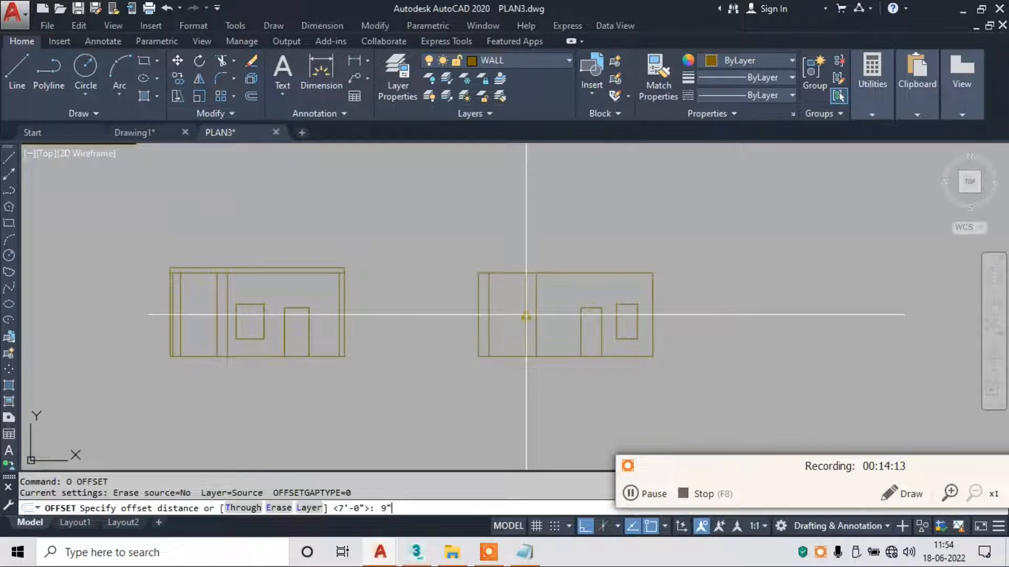
pyautogui.press('Return')
pyautogui.click(548, 272)
pyautogui.click(557, 250)
pyautogui.press('Escape')
# Extend the outer vertical lines at both ends of the first floor elevation up to its new slab line.
pyautogui.scroll(4, 613, 275)
pyautogui.write('ex')
pyautogui.press('Return')
pyautogui.press('Return')
pyautogui.click(720, 294)
pyautogui.click(669, 307)
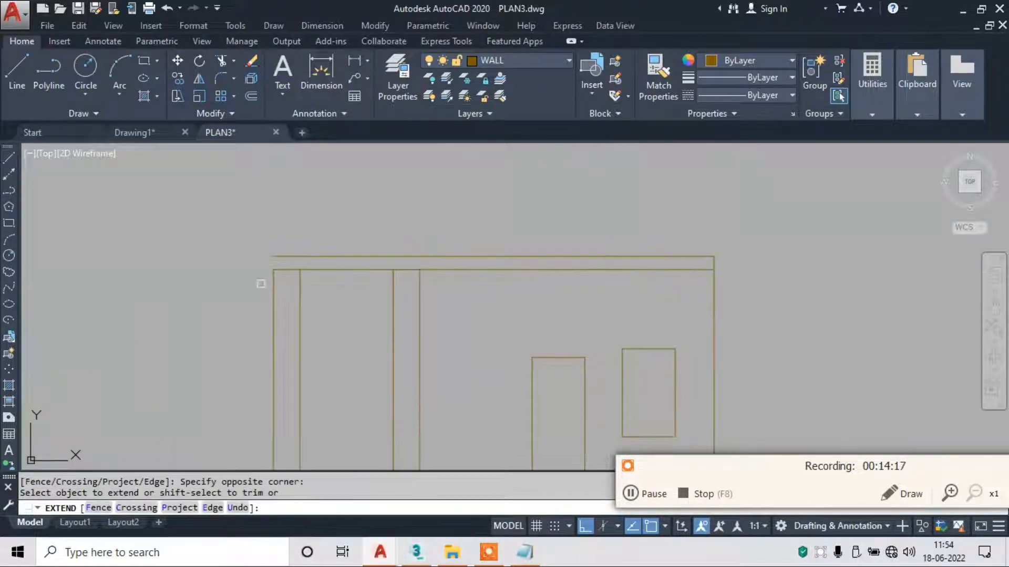
pyautogui.press('Escape')
pyautogui.scroll(-4, 648, 409)
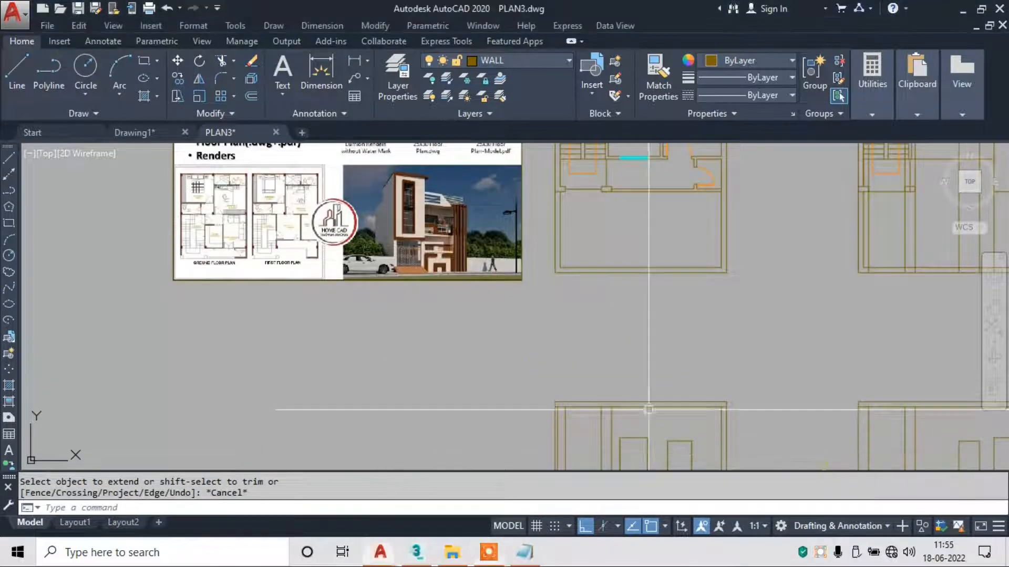
pyautogui.moveTo(649, 409); pyautogui.dragTo(558, 281, button='middle')
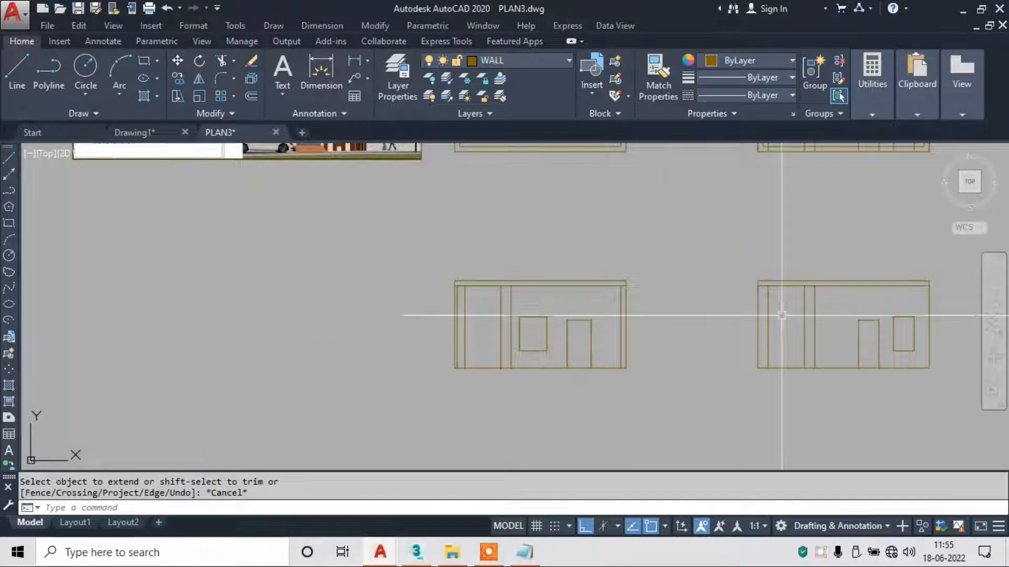
pyautogui.moveTo(781, 310); pyautogui.dragTo(724, 344, button='middle')
pyautogui.moveTo(610, 308); pyautogui.dragTo(666, 254, button='middle')
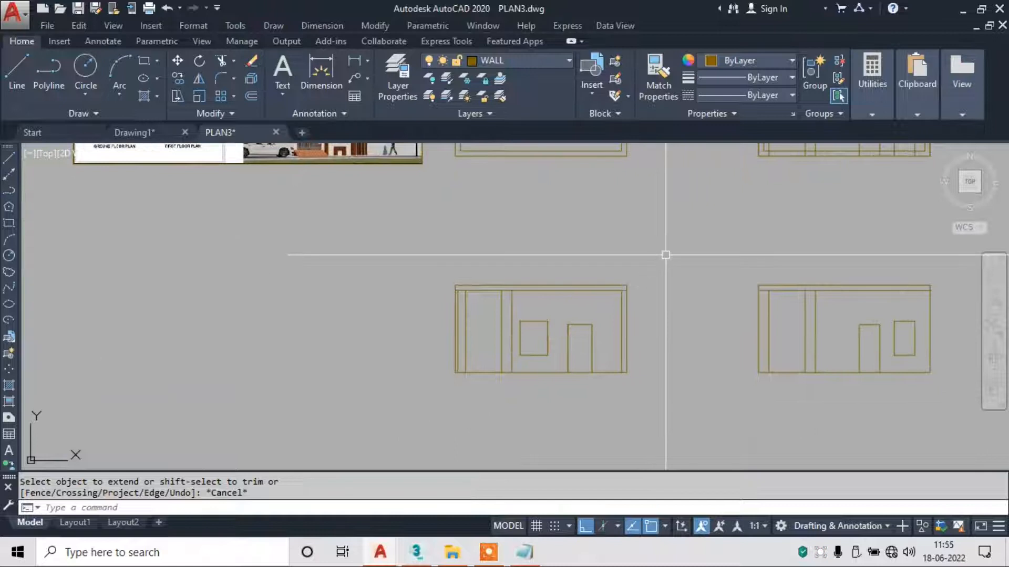
# Move the whole ground floor elevation straight down to clear space above it for the first floor.
pyautogui.click(665, 256)
pyautogui.click(426, 403)
pyautogui.write('m')
pyautogui.press('Return')
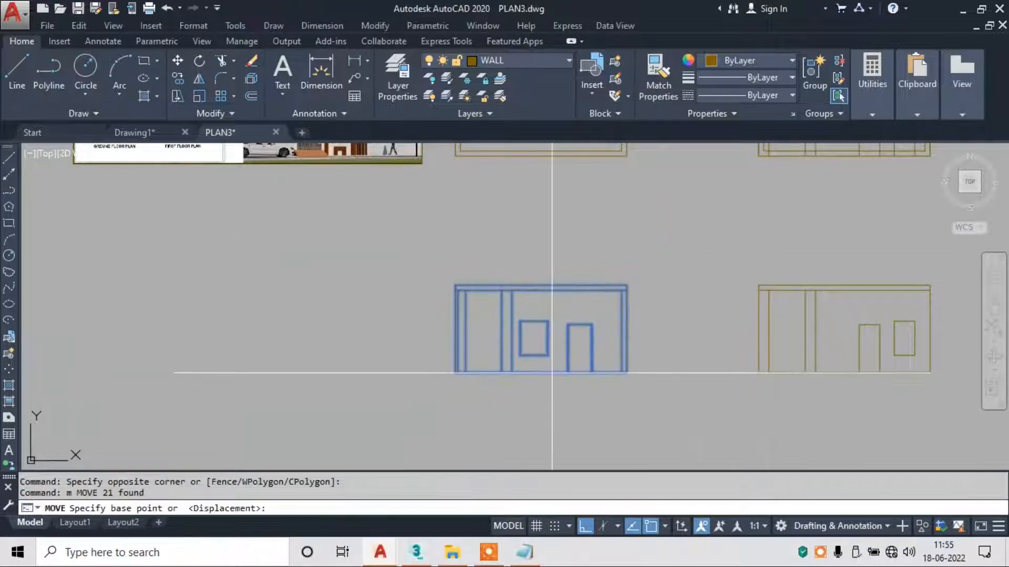
pyautogui.click(585, 373)
pyautogui.click(572, 428)
pyautogui.press('Escape')
# Move the first floor elevation onto the ground floor elevation, aligning its base with the top of the ground floor slab.
pyautogui.moveTo(755, 338); pyautogui.dragTo(666, 329, button='middle')
pyautogui.click(874, 240)
pyautogui.click(634, 396)
pyautogui.write('m')
pyautogui.press('Return')
pyautogui.click(669, 362)
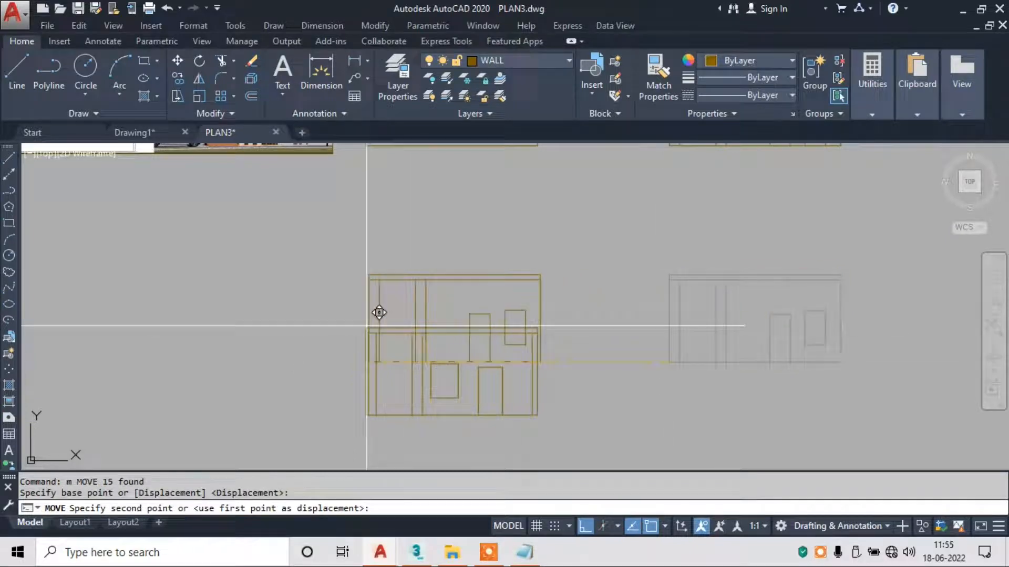
pyautogui.scroll(5, 375, 325)
pyautogui.scroll(-4, 375, 329)
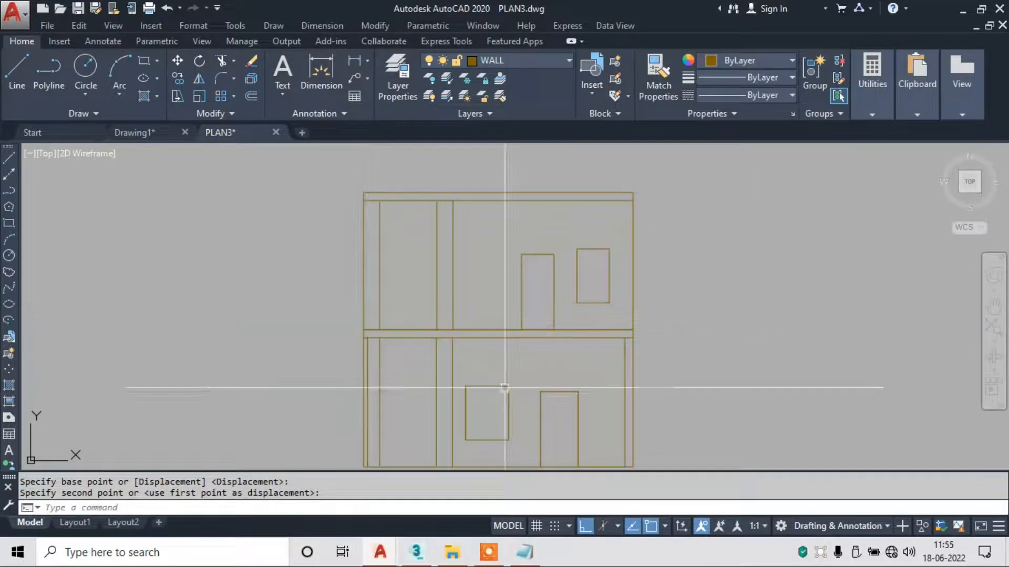
pyautogui.press('Escape')
# Erase the duplicate horizontal line where the two floors meet at the slab.
pyautogui.scroll(3, 494, 327)
pyautogui.click(491, 331)
pyautogui.write('e')
pyautogui.press('Return')
pyautogui.scroll(-3, 589, 311)
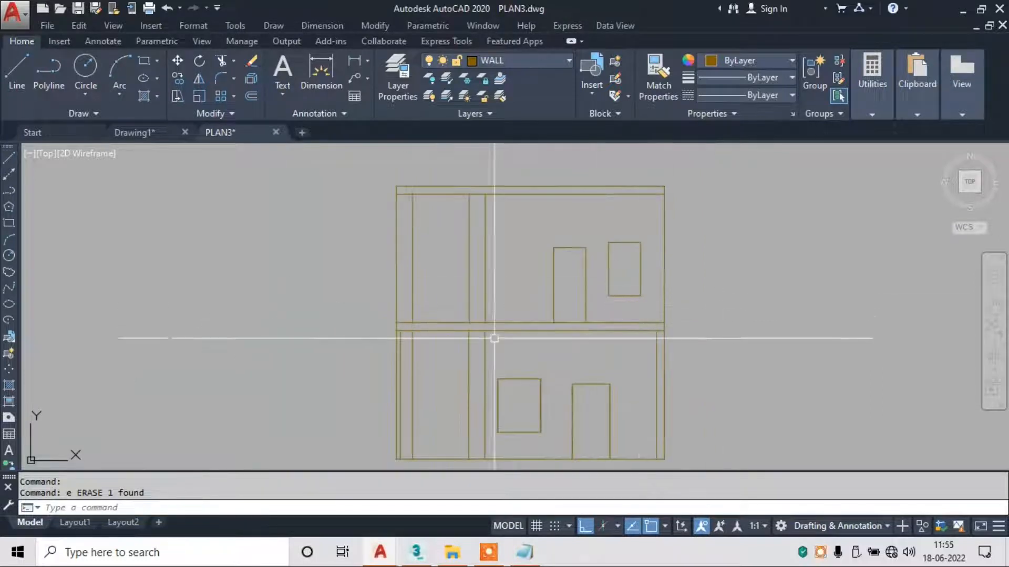
pyautogui.scroll(-4, 551, 344)
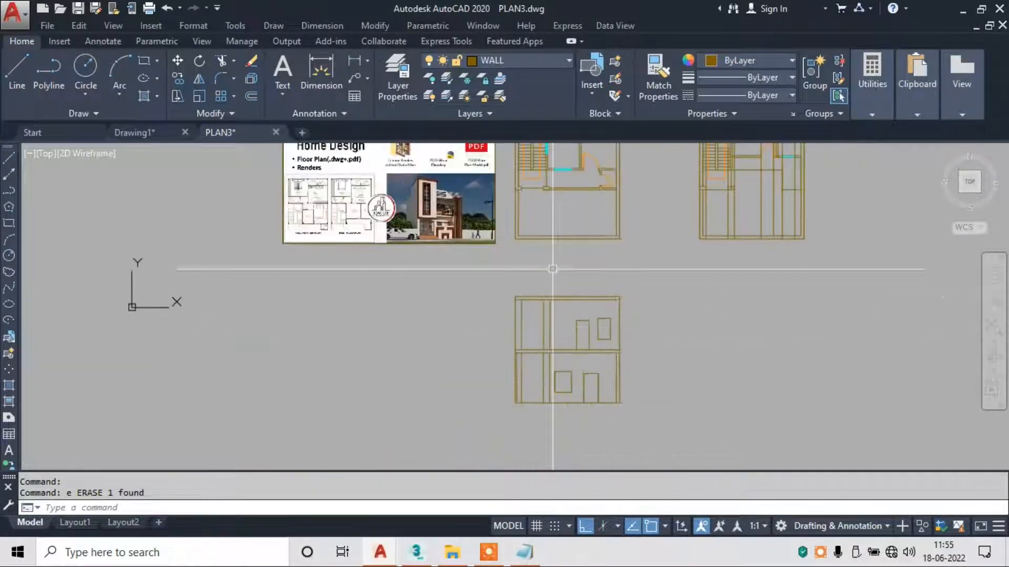
pyautogui.click(447, 289)
pyautogui.click(365, 241)
pyautogui.write('n')
pyautogui.press('Return')
pyautogui.press('Escape')
# Move the reference image sheet down so it sits beside the combined two-storey elevation.
pyautogui.click(439, 292)
pyautogui.click(339, 199)
pyautogui.write('m')
pyautogui.press('Return')
pyautogui.click(362, 223)
pyautogui.click(370, 374)
pyautogui.press('Escape')
# Erase the leftover vertical projection lines in the front open area of the first floor plan.
pyautogui.moveTo(738, 197)
pyautogui.mouseDown(button='middle')
pyautogui.moveTo(594, 299)
pyautogui.moveTo(590, 352)
pyautogui.moveTo(610, 184)
pyautogui.mouseUp(button='middle')
pyautogui.press('Escape')
pyautogui.click(723, 195)
pyautogui.click(507, 247)
pyautogui.write('e')
pyautogui.press('Return')
# Examine the reference render's entrance gate and tall stair tower alongside the drawn elevation.
pyautogui.moveTo(518, 389)
pyautogui.mouseDown(button='middle')
pyautogui.moveTo(570, 282)
pyautogui.moveTo(637, 207)
pyautogui.mouseUp(button='middle')
pyautogui.scroll(4, 477, 284)
pyautogui.click(534, 254)
pyautogui.press('Escape')
pyautogui.scroll(2, 599, 316)
pyautogui.scroll(-2, 599, 315)
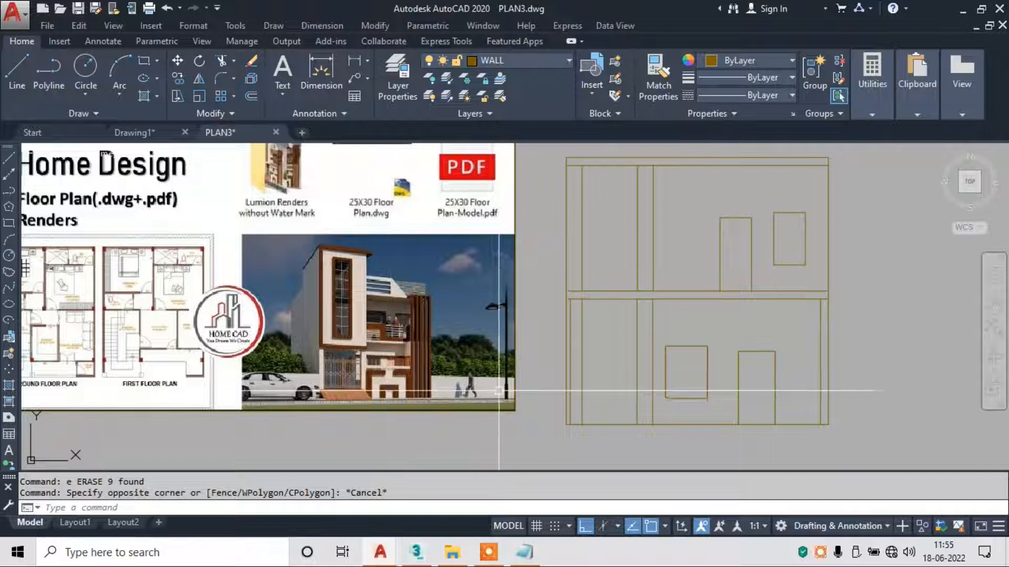
pyautogui.moveTo(385, 376); pyautogui.dragTo(425, 375, button='middle')
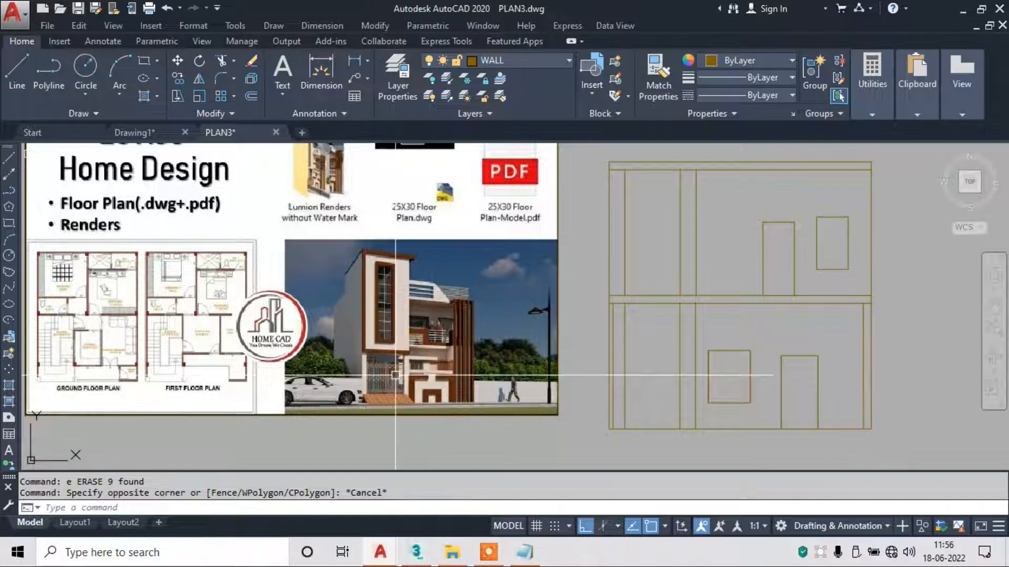
pyautogui.scroll(5, 395, 375)
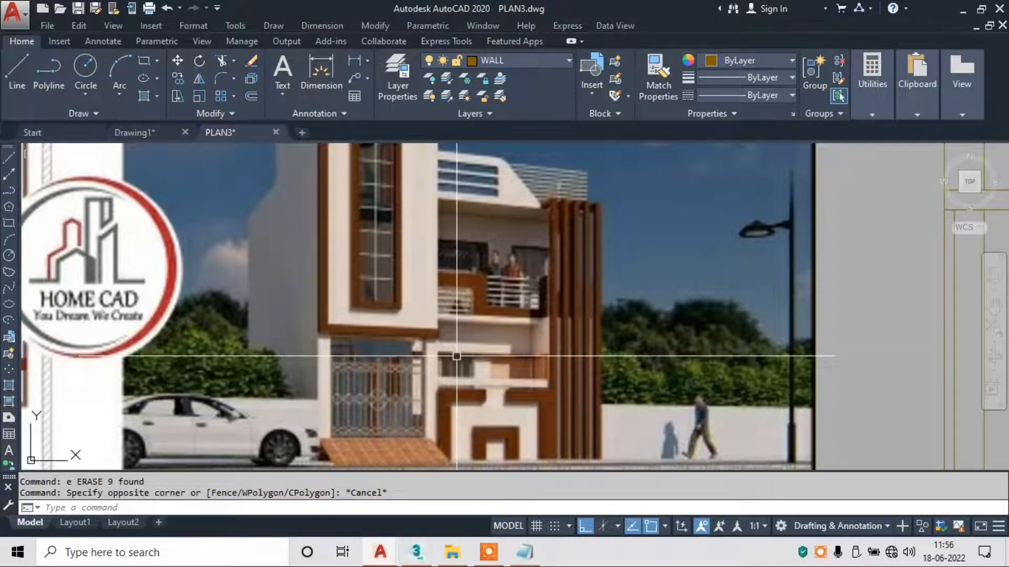
pyautogui.scroll(-6, 457, 336)
pyautogui.scroll(4, 604, 339)
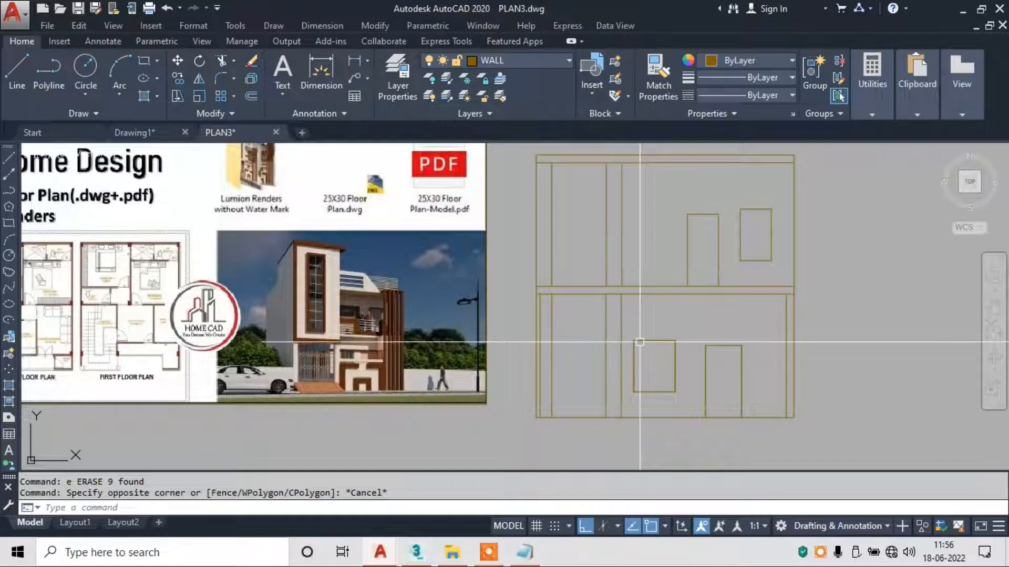
# Draw a horizontal line across the entrance bay and its columns, just below the ground floor slab.
pyautogui.scroll(2, 640, 342)
pyautogui.write('l')
pyautogui.press('Return')
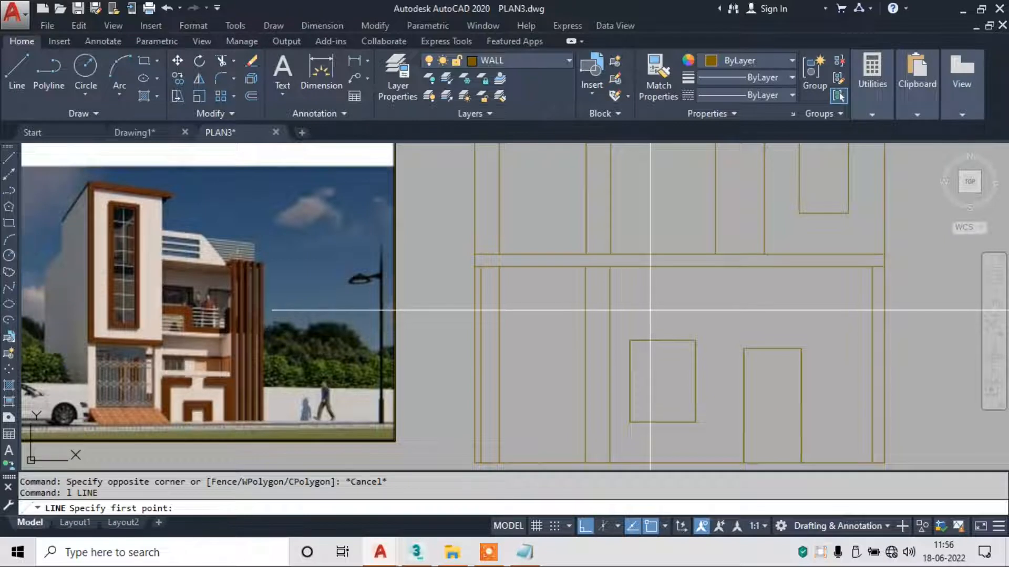
pyautogui.click(647, 306)
pyautogui.click(436, 307)
pyautogui.press('Escape')
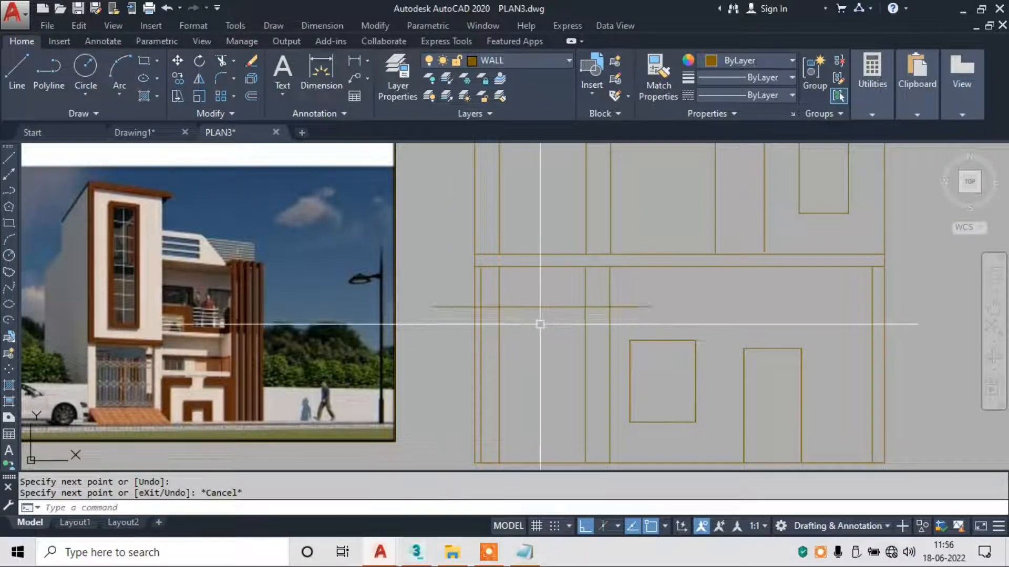
# Examine the staircase and front column layout in the ground floor plan and compare it with the reference render.
pyautogui.scroll(-5, 534, 333)
pyautogui.scroll(6, 555, 190)
pyautogui.scroll(2, 523, 213)
pyautogui.moveTo(524, 214); pyautogui.dragTo(607, 267, button='middle')
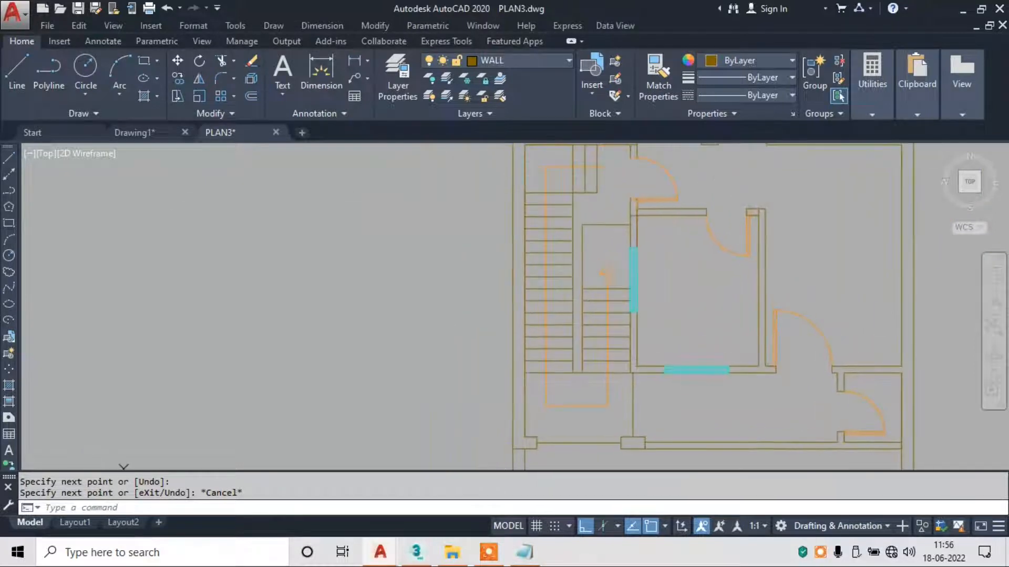
pyautogui.moveTo(585, 264)
pyautogui.mouseDown(button='middle')
pyautogui.moveTo(587, 275)
pyautogui.moveTo(557, 277)
pyautogui.mouseUp(button='middle')
pyautogui.press('Escape')
pyautogui.press('Escape')
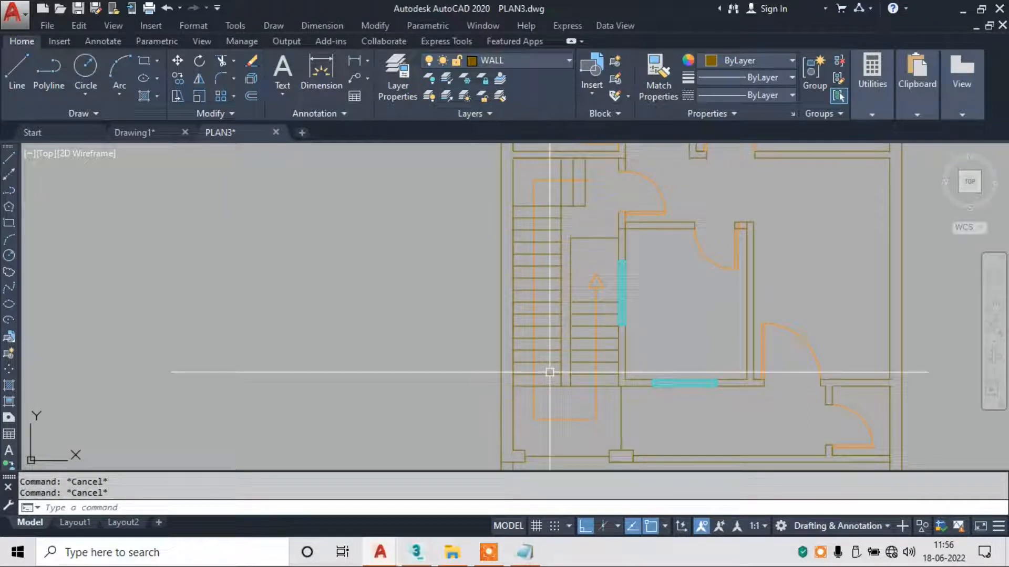
pyautogui.scroll(-5, 550, 366)
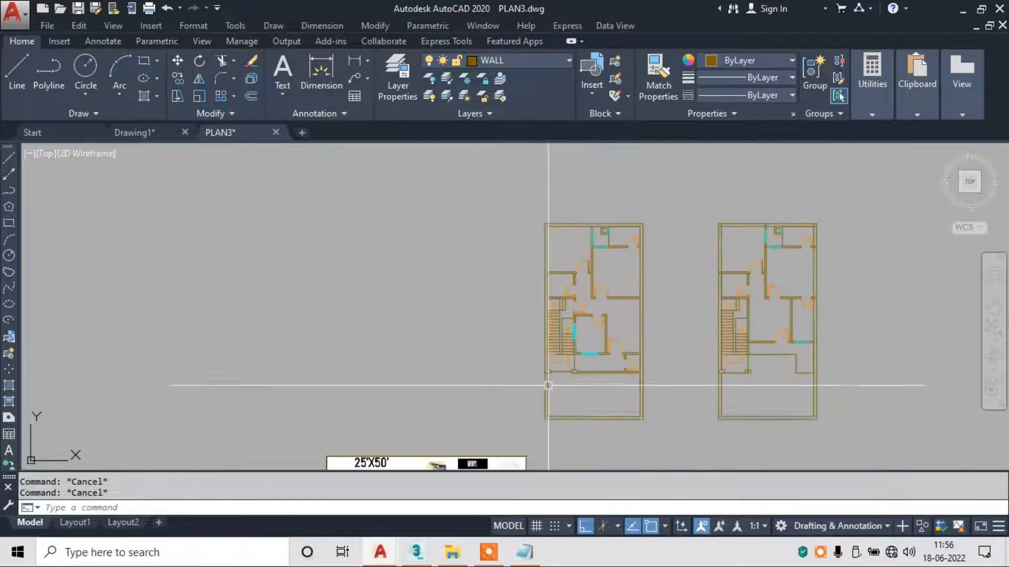
pyautogui.scroll(3, 583, 378)
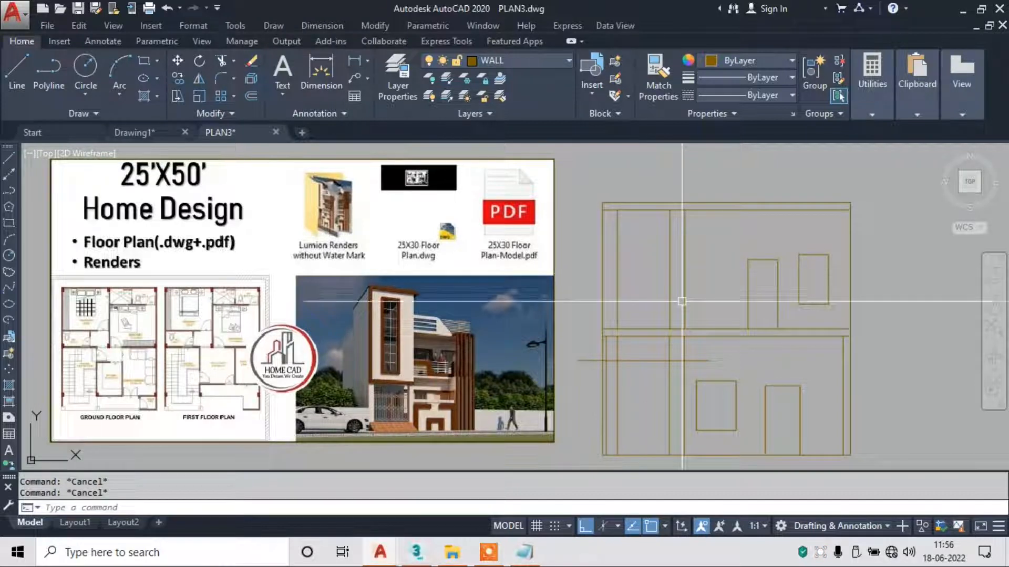
# Trim the overhanging ends of the entrance bay's horizontal line beyond the outer wall line and the second column.
pyautogui.press('Return')
pyautogui.press('Return')
pyautogui.click(661, 352)
pyautogui.click(696, 360)
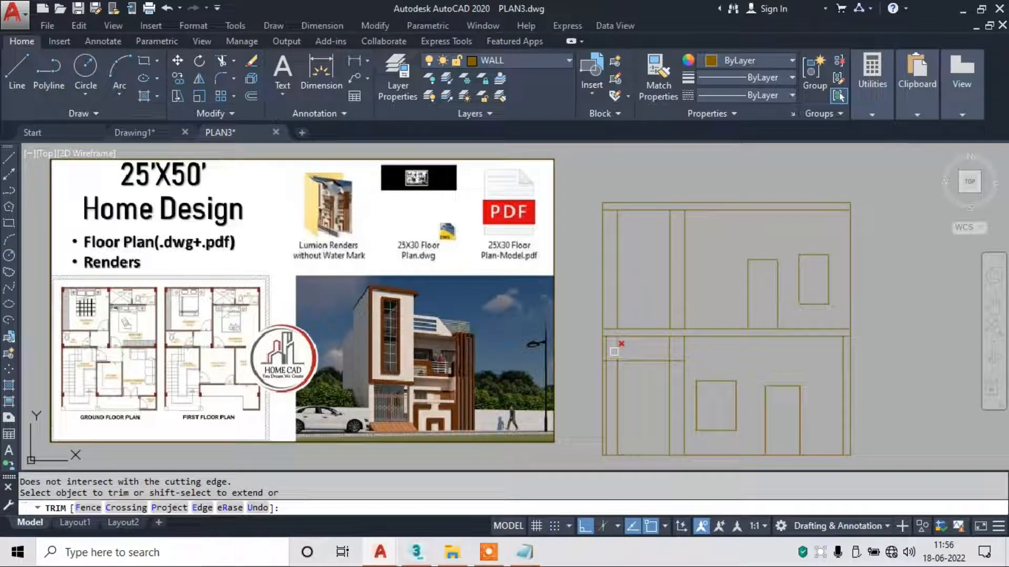
pyautogui.scroll(5, 607, 347)
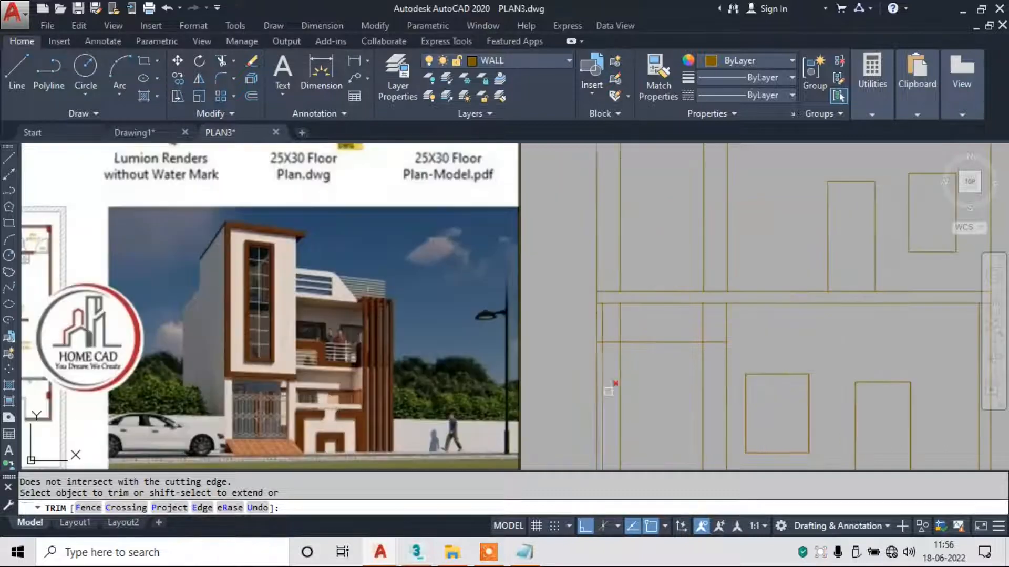
# Trim the horizontal line's pieces inside both columns so it spans only the entrance opening.
pyautogui.press('Escape')
pyautogui.press('Escape')
pyautogui.write('tr')
pyautogui.press('Return')
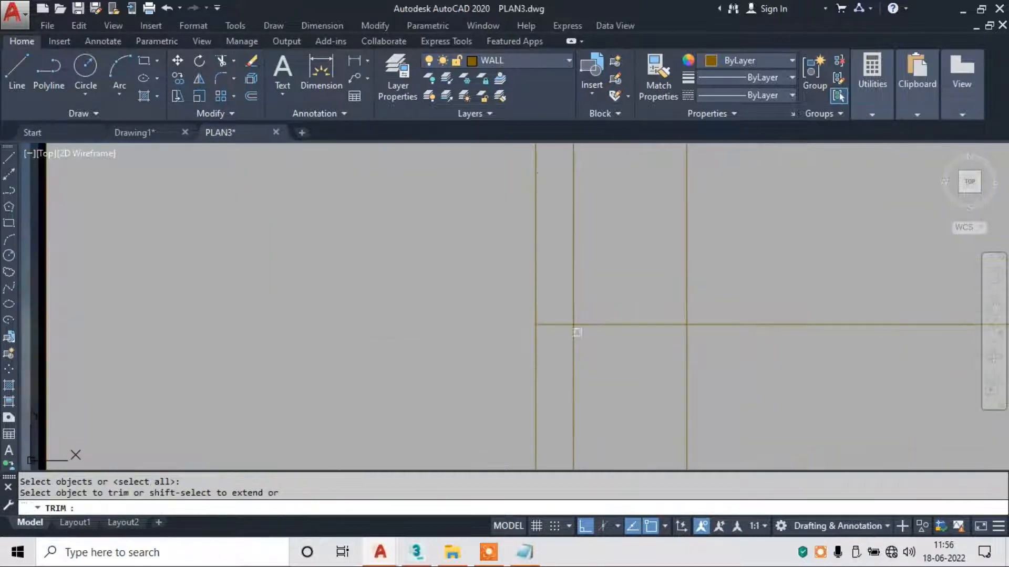
pyautogui.click(592, 325)
pyautogui.scroll(-4, 587, 324)
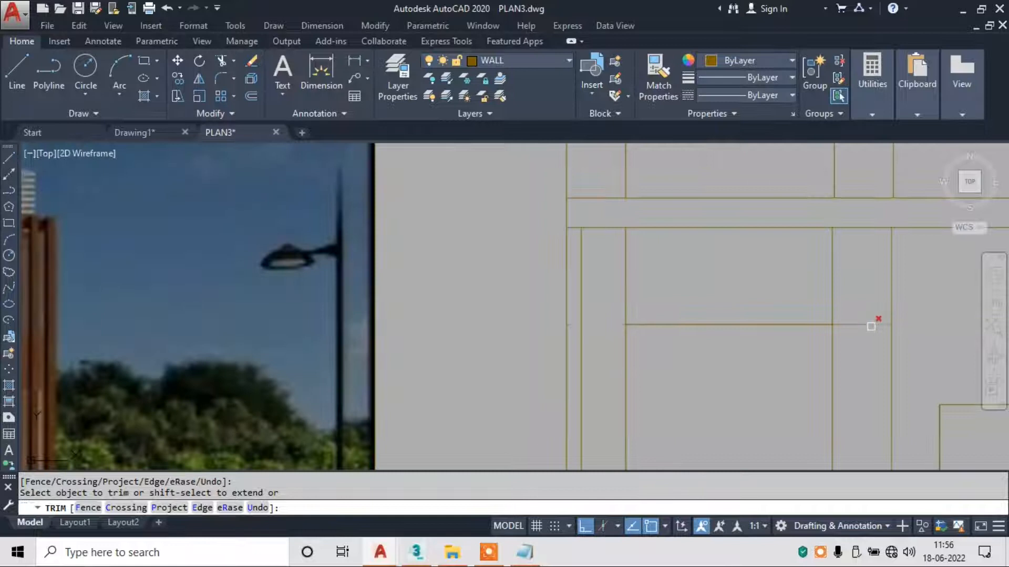
pyautogui.scroll(-5, 718, 331)
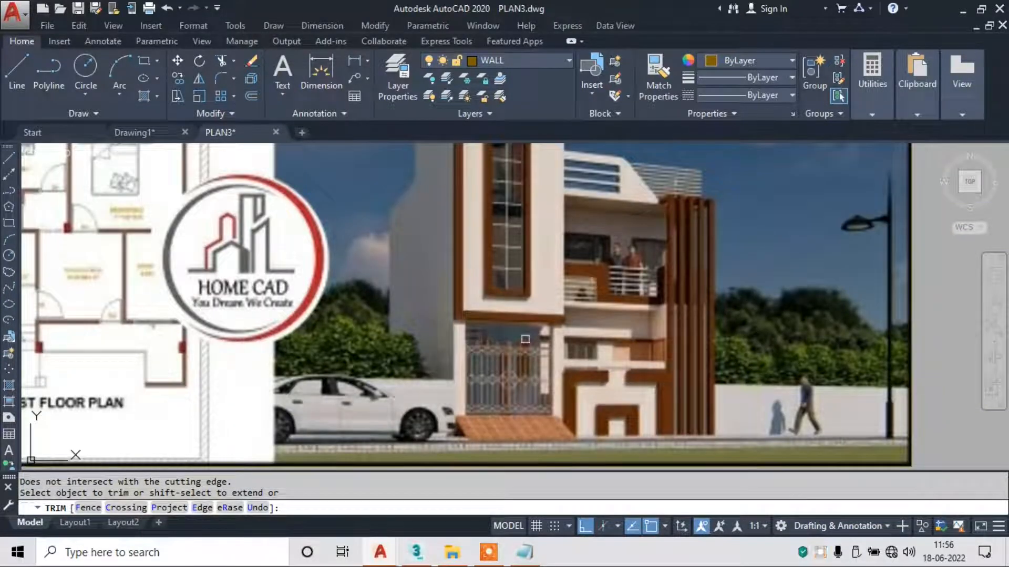
pyautogui.scroll(2, 730, 321)
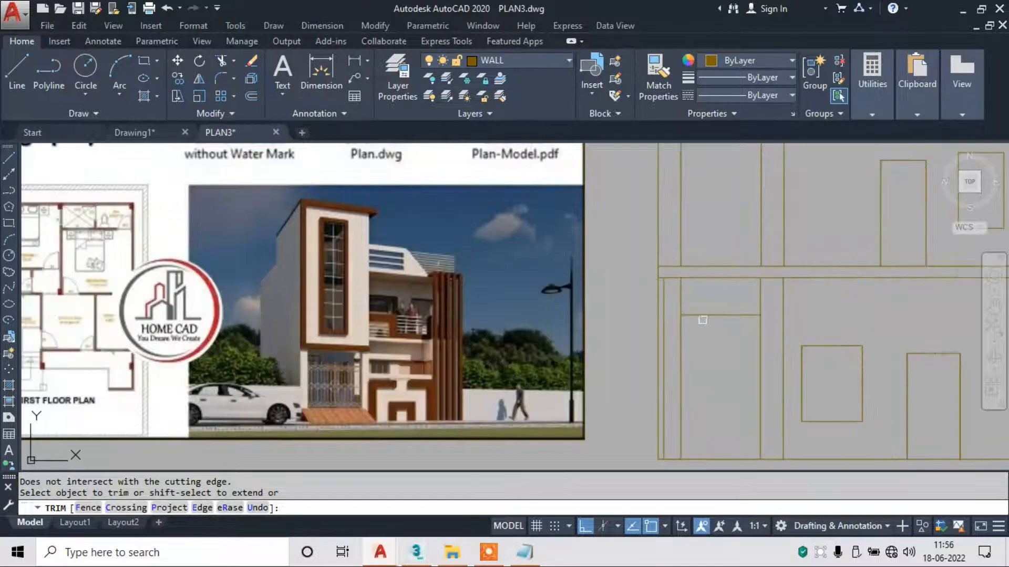
# Extend the entrance's horizontal line at both ends across the columns to their outer faces.
pyautogui.press('Escape')
pyautogui.write('ex')
pyautogui.press('Return')
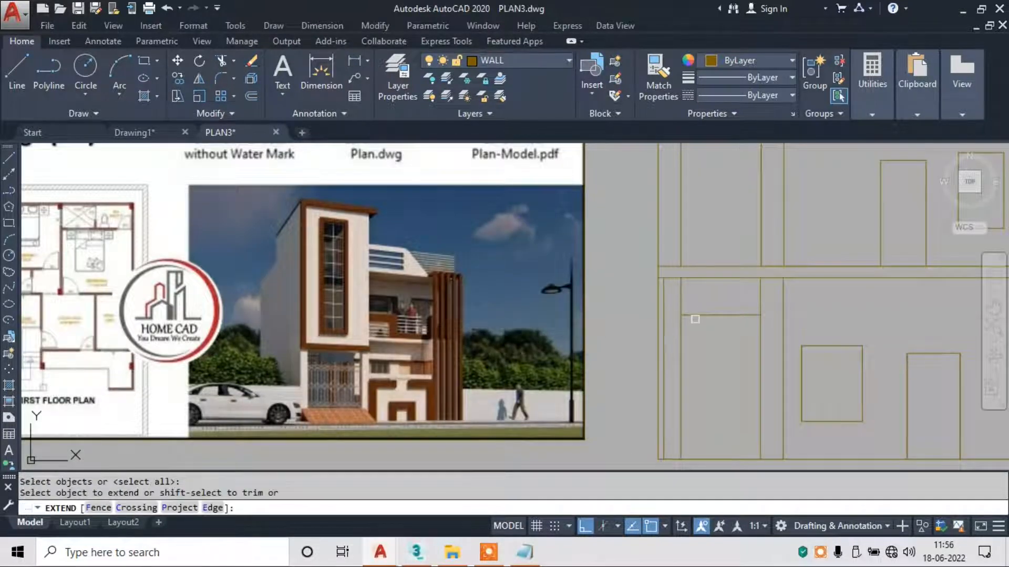
pyautogui.scroll(-2, 661, 341)
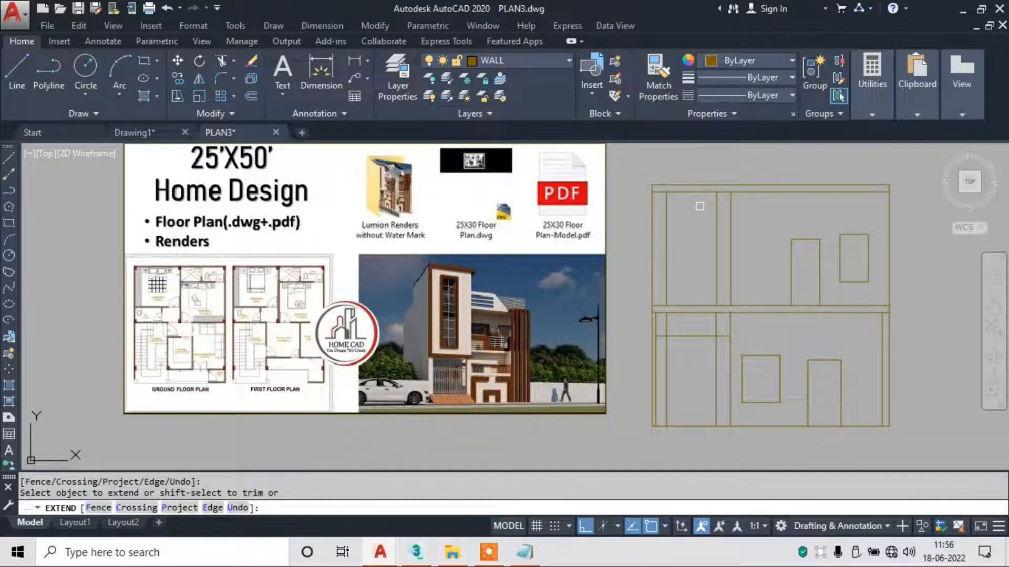
pyautogui.press('Escape')
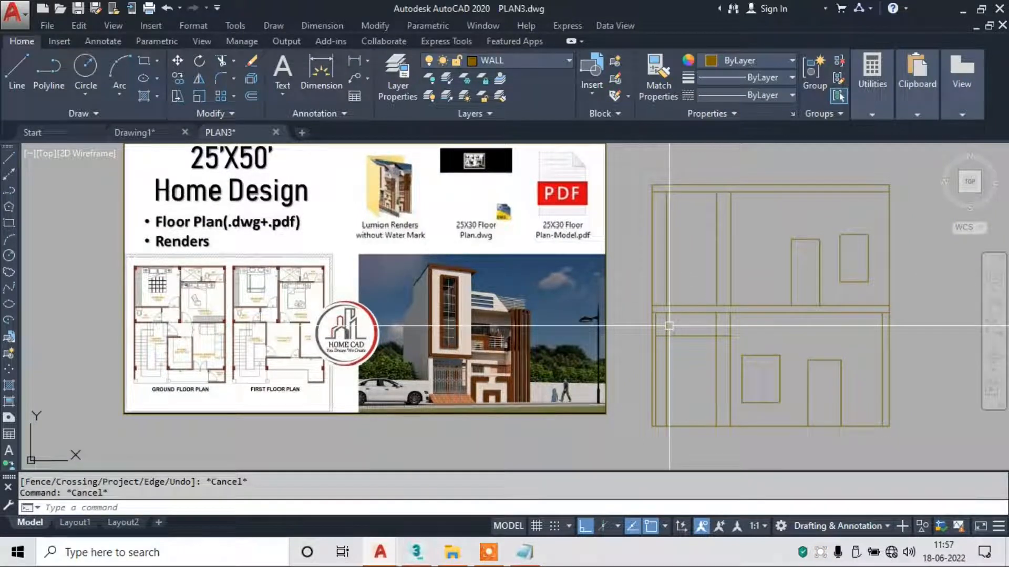
# Trim the inner column lines between the ground floor slab and the entrance's horizontal line.
pyautogui.write('tr')
pyautogui.press('Return')
pyautogui.scroll(3, 727, 318)
pyautogui.press('Return')
pyautogui.click(790, 308)
pyautogui.click(654, 319)
# Extend the first floor column's line on the window side down through the slab to its underside.
pyautogui.press('Escape')
pyautogui.write('ex')
pyautogui.press('Return')
pyautogui.press('Return')
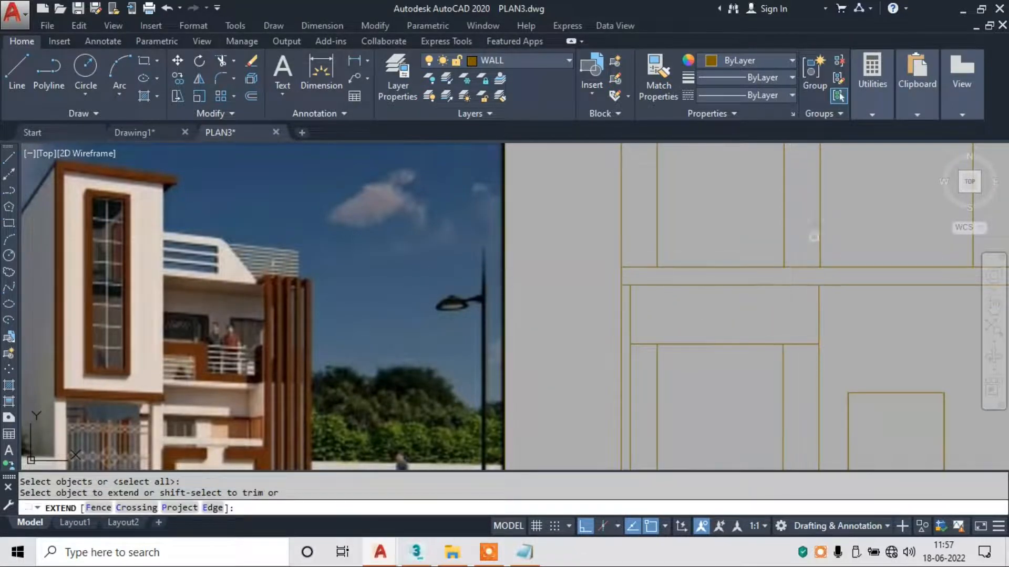
pyautogui.press('Escape')
pyautogui.press('Escape')
pyautogui.press('Escape')
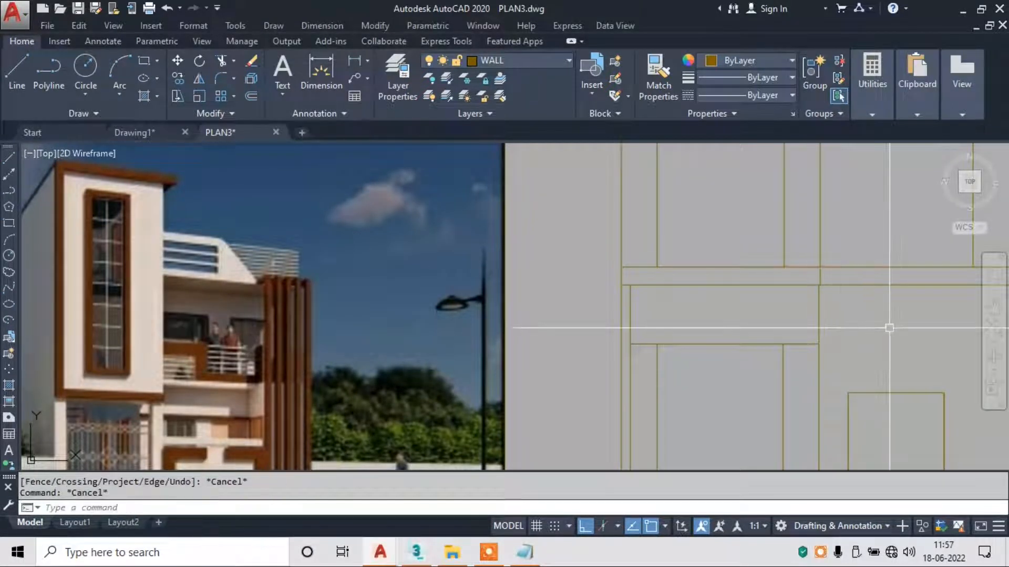
# Trim both slab lines where they cross the stair tower bay above the entrance.
pyautogui.write('tr')
pyautogui.press('Return')
pyautogui.press('Return')
pyautogui.click(723, 237)
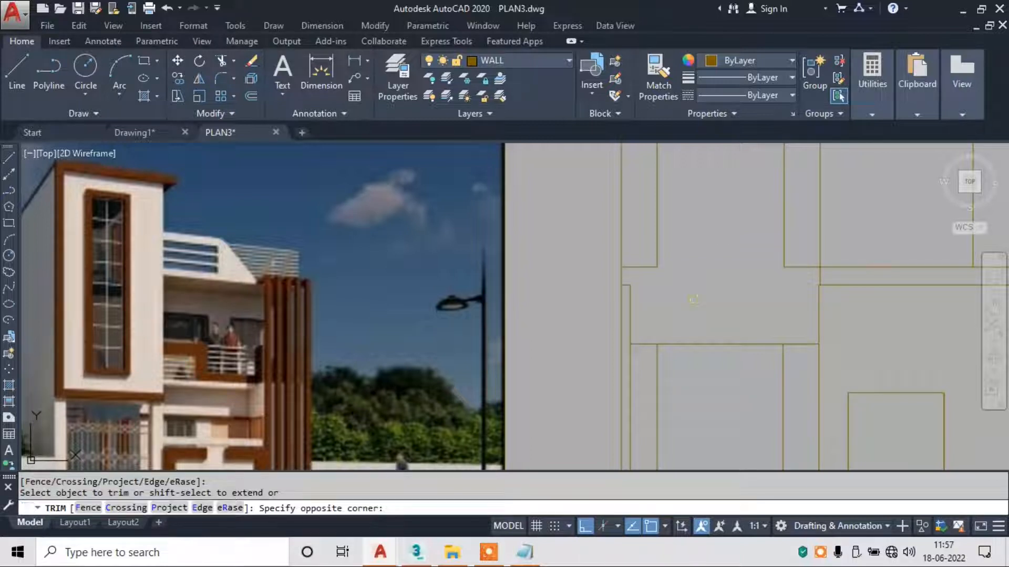
pyautogui.click(734, 307)
pyautogui.moveTo(740, 236); pyautogui.dragTo(732, 259, button='middle')
pyautogui.click(770, 257)
pyautogui.press('Escape')
pyautogui.press('Escape')
# Erase the two inner vertical column lines of the first floor bay above the entrance.
pyautogui.click(788, 269)
pyautogui.click(743, 252)
pyautogui.write('e')
pyautogui.press('Return')
pyautogui.click(658, 251)
pyautogui.click(648, 288)
pyautogui.write('e')
pyautogui.press('Return')
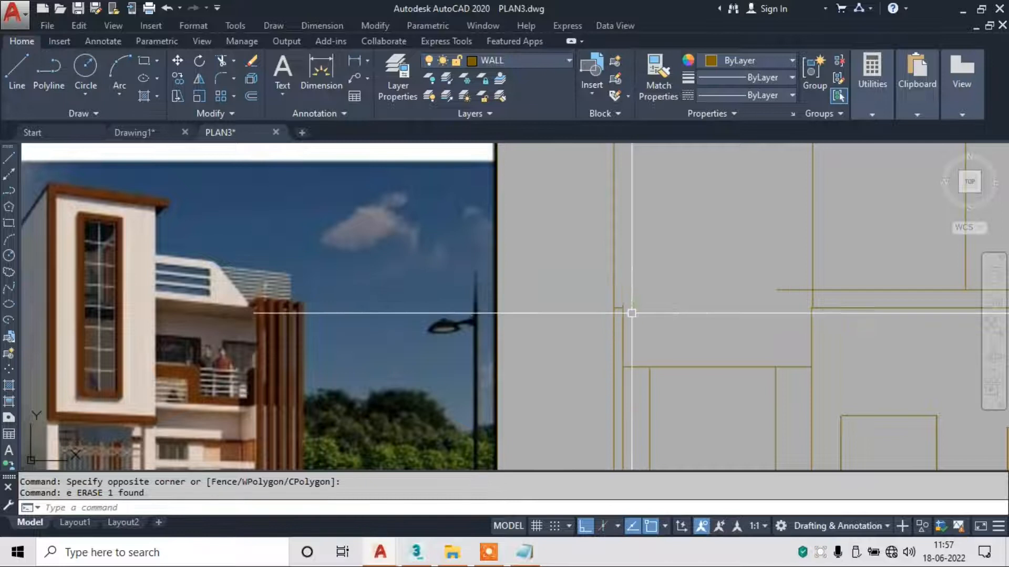
# Extend the horizontal line above the ground-floor left opening to the building's outer left wall line.
pyautogui.scroll(-5, 633, 318)
pyautogui.scroll(7, 638, 317)
pyautogui.write('ex')
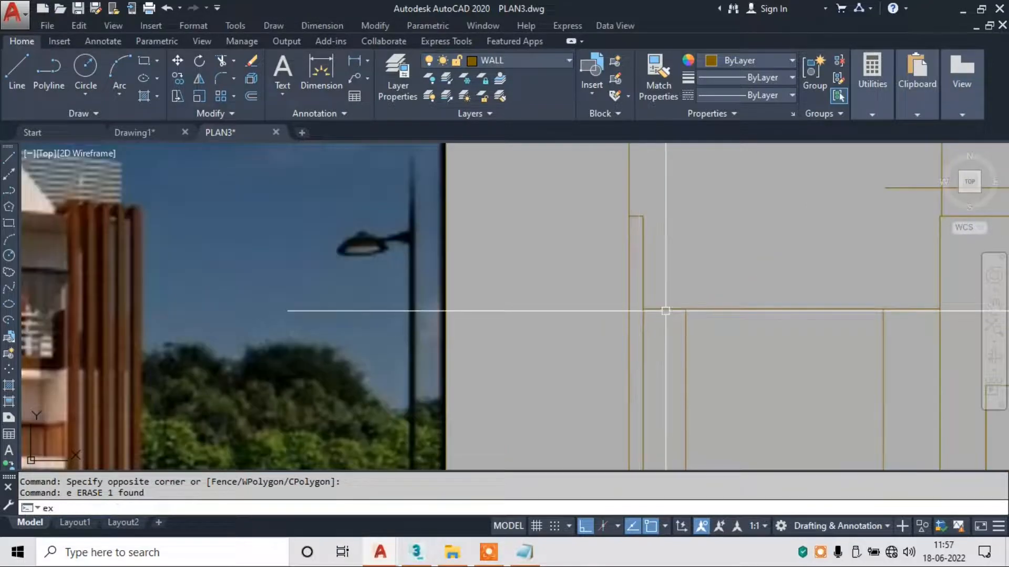
pyautogui.press('Return')
pyautogui.press('Return')
pyautogui.click(665, 305)
pyautogui.press('Escape')
# Trim the inner left vertical line above that horizontal line and erase the short leftover segment.
pyautogui.write('tr')
pyautogui.press('Return')
pyautogui.press('Return')
pyautogui.click(643, 282)
pyautogui.press('Escape')
pyautogui.click(598, 207)
pyautogui.click(674, 253)
pyautogui.write('e')
pyautogui.press('Return')
# Trim the lower parapet line out of the left tower bay.
pyautogui.moveTo(713, 252)
pyautogui.mouseDown(button='middle')
pyautogui.moveTo(690, 276)
pyautogui.moveTo(694, 353)
pyautogui.mouseUp(button='middle')
pyautogui.write('tr')
pyautogui.press('Return')
pyautogui.press('Return')
pyautogui.scroll(-2, 700, 301)
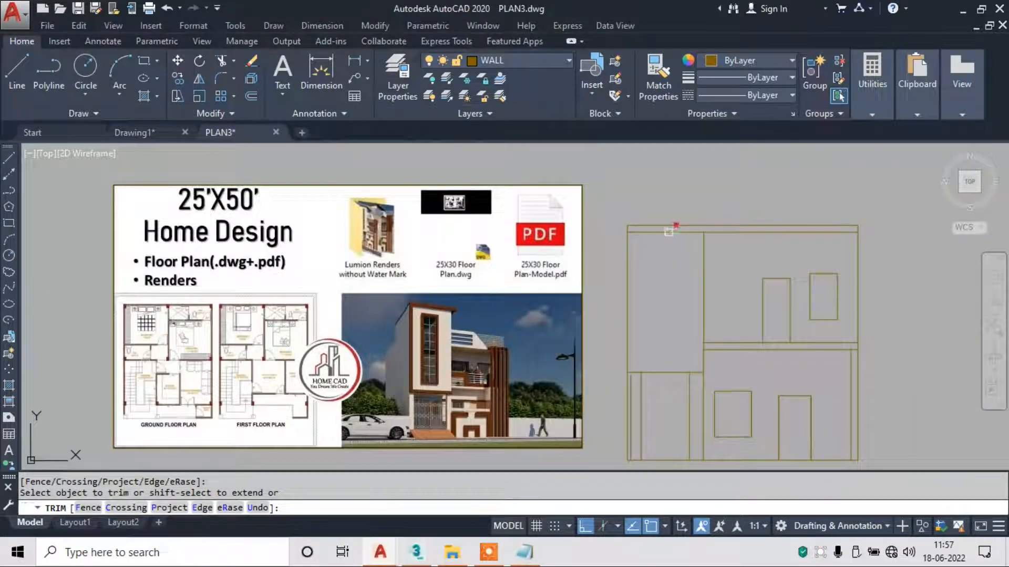
pyautogui.press('Escape')
# Extend the tower's right wall line up to the elevation's top edge.
pyautogui.scroll(2, 704, 226)
pyautogui.write('ex')
pyautogui.press('Return')
pyautogui.scroll(-2, 691, 231)
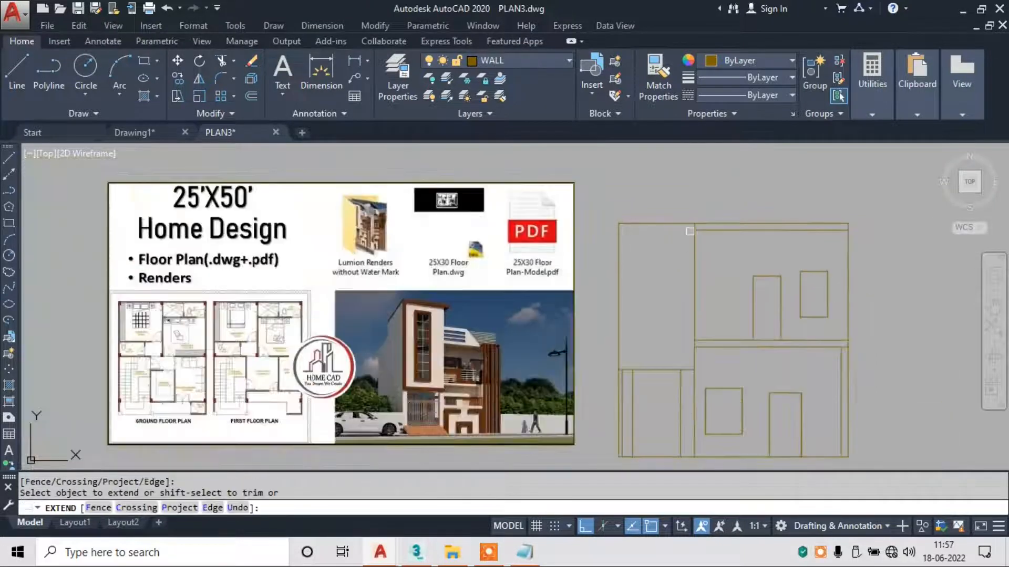
pyautogui.scroll(2, 683, 358)
pyautogui.scroll(4, 582, 379)
pyautogui.scroll(-2, 648, 350)
pyautogui.scroll(4, 817, 297)
pyautogui.press('Escape')
pyautogui.press('Escape')
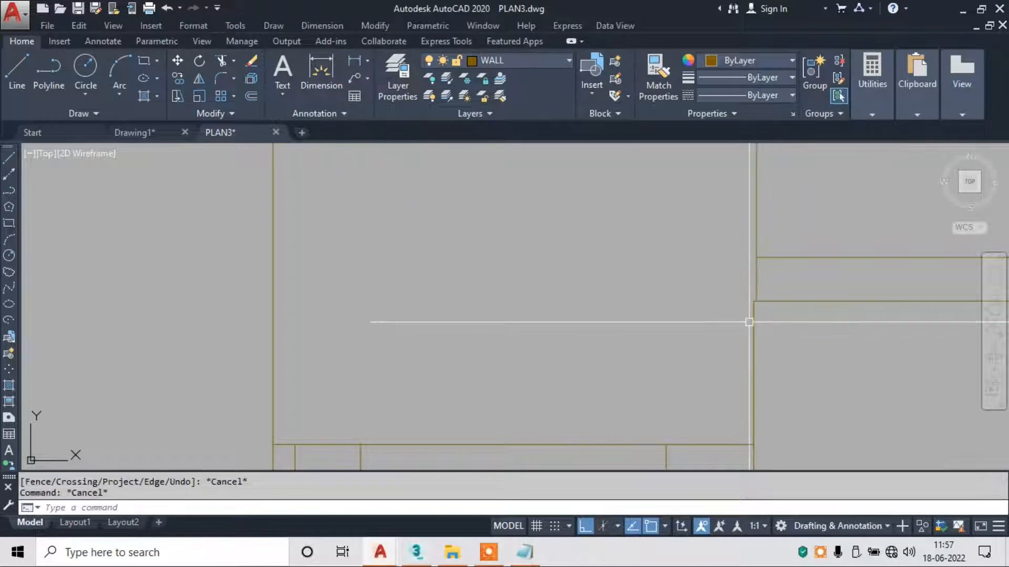
# Draw a vertical line from the lower left corner of the floor slab up to the top roof line.
pyautogui.write('l')
pyautogui.press('Return')
pyautogui.click(753, 301)
pyautogui.scroll(-6, 749, 345)
pyautogui.scroll(3, 756, 295)
pyautogui.scroll(3, 715, 200)
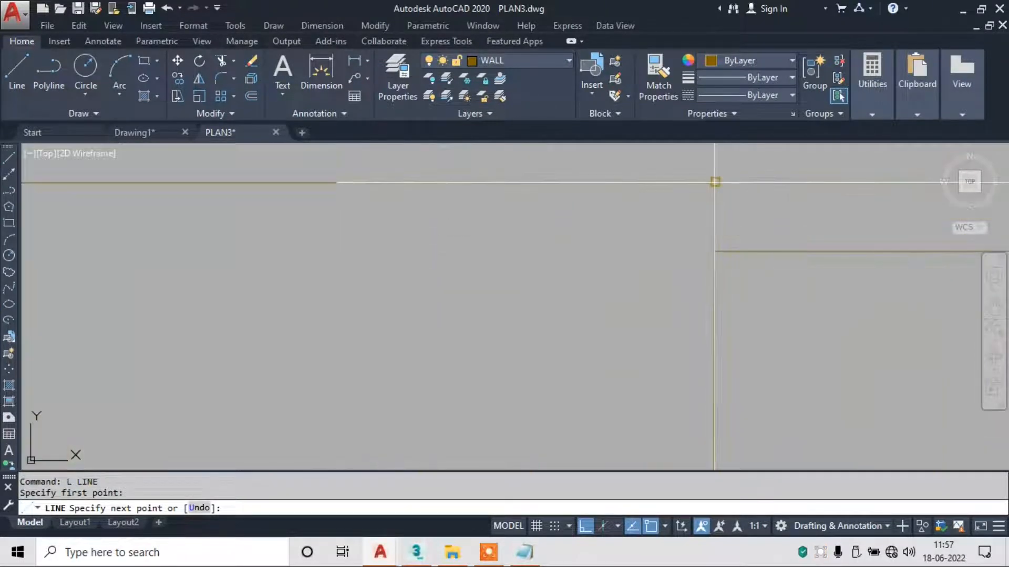
pyautogui.click(709, 183)
pyautogui.press('Escape')
pyautogui.write('tr')
pyautogui.press('Return')
pyautogui.press('Return')
pyautogui.press('Escape')
# Extend the floor slab lines leftward to meet the tower's right wall line.
pyautogui.write('ex')
pyautogui.press('Return')
pyautogui.press('Return')
pyautogui.click(778, 279)
pyautogui.click(757, 322)
pyautogui.scroll(-3, 749, 319)
pyautogui.moveTo(770, 389); pyautogui.dragTo(678, 198, button='middle')
pyautogui.scroll(-3, 678, 210)
pyautogui.moveTo(691, 362); pyautogui.dragTo(663, 193, button='middle')
pyautogui.scroll(3, 667, 233)
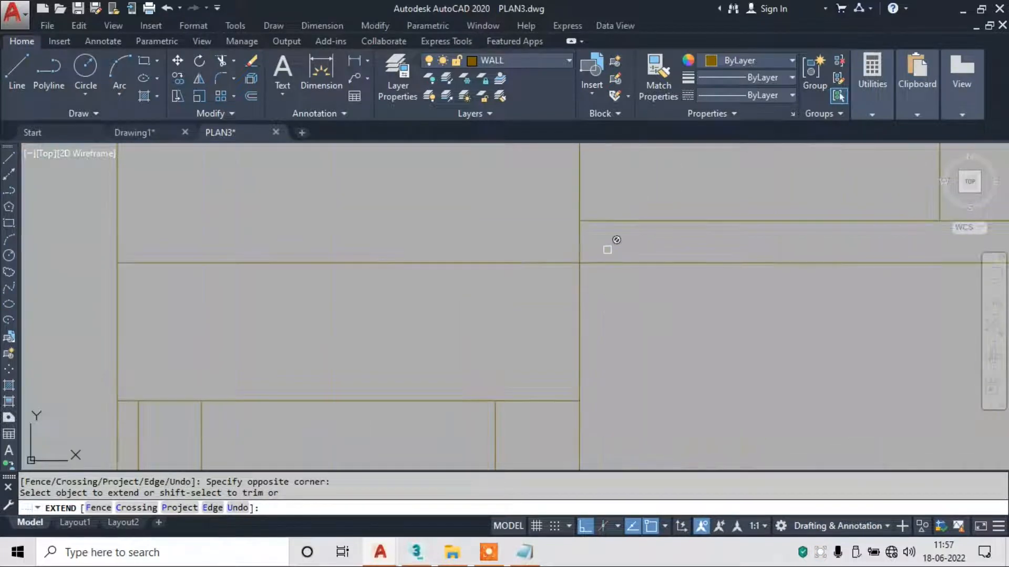
# Trim the slab's lower line where it crosses the tower bay.
pyautogui.press('Escape')
pyautogui.write('ex')
pyautogui.press('Return')
pyautogui.write('t')
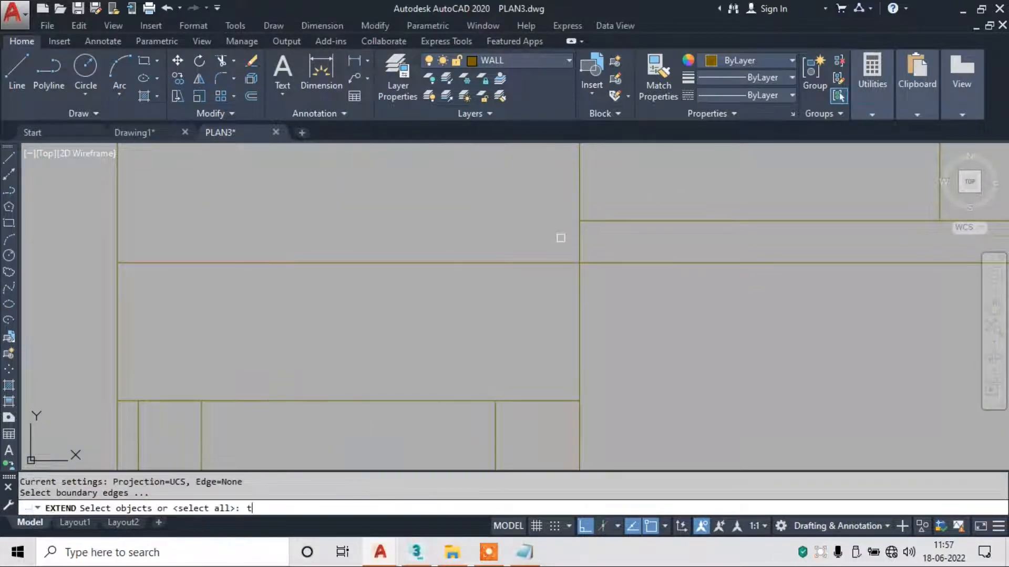
pyautogui.click(546, 274)
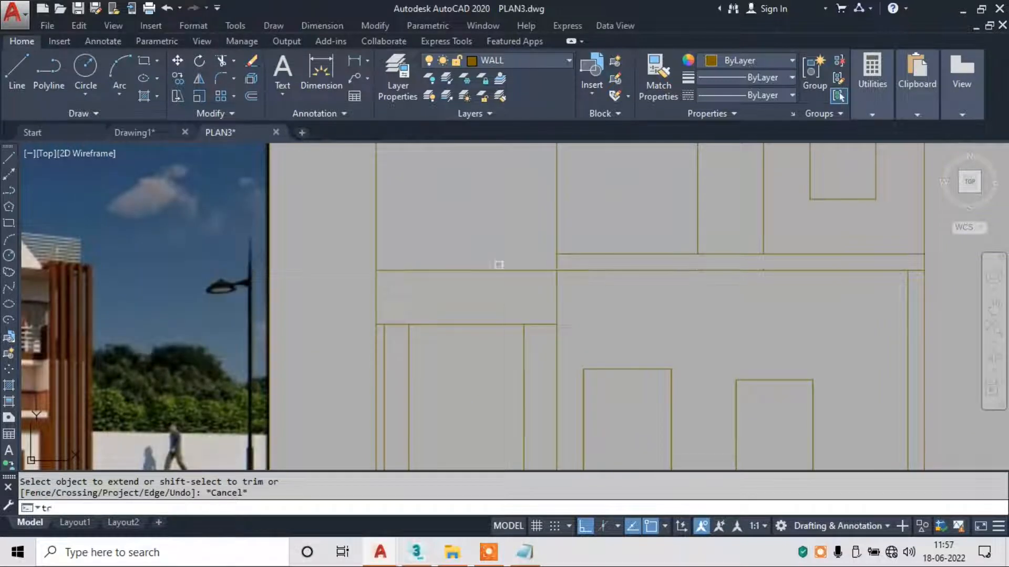
pyautogui.press('Return')
pyautogui.press('Return')
pyautogui.click(464, 285)
pyautogui.scroll(-5, 591, 276)
pyautogui.scroll(1, 663, 240)
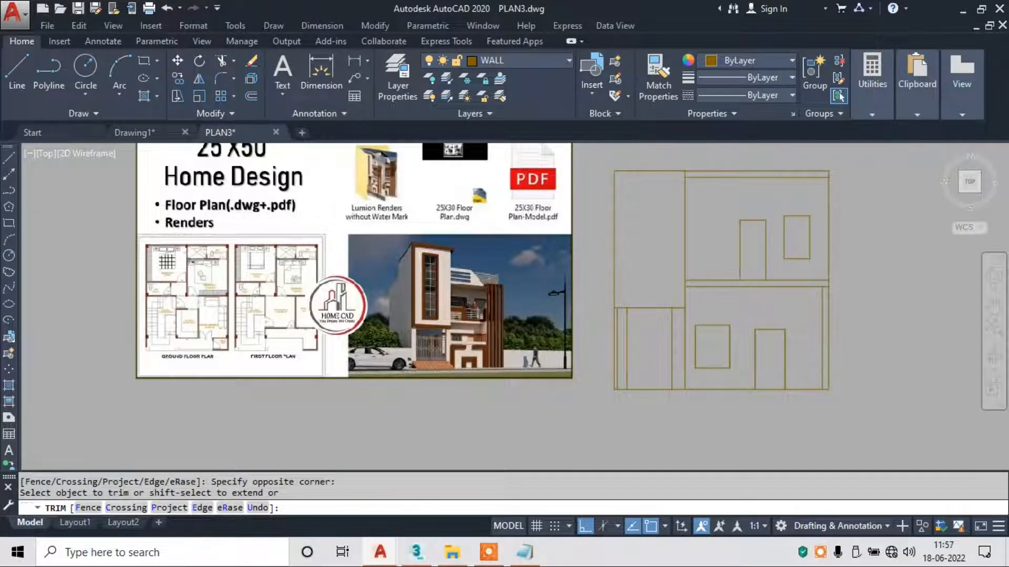
# Compare the tower's border in the reference rendering with the drawn elevation.
pyautogui.scroll(6, 418, 252)
pyautogui.scroll(-2, 382, 224)
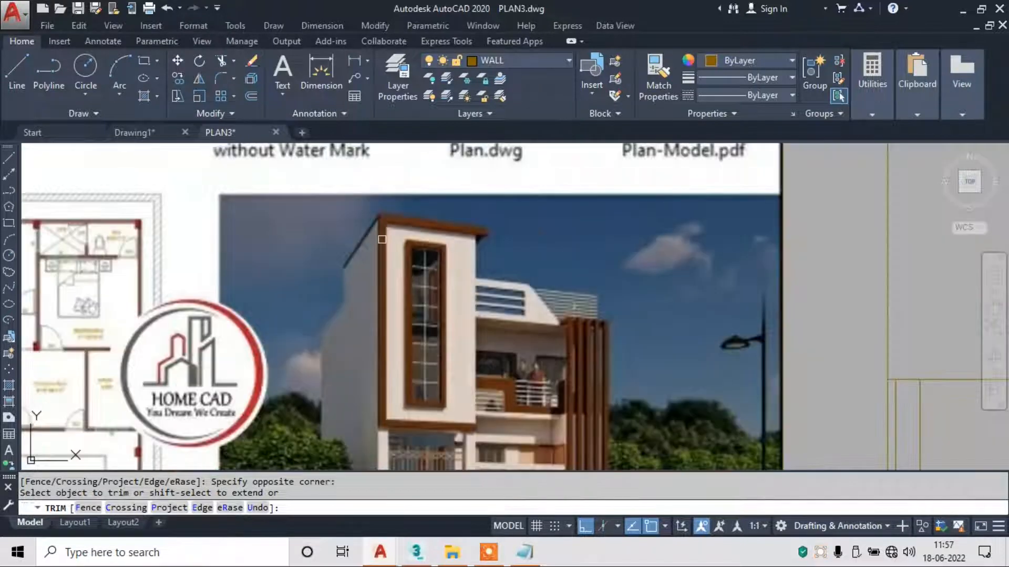
pyautogui.scroll(-4, 484, 363)
pyautogui.click(650, 370)
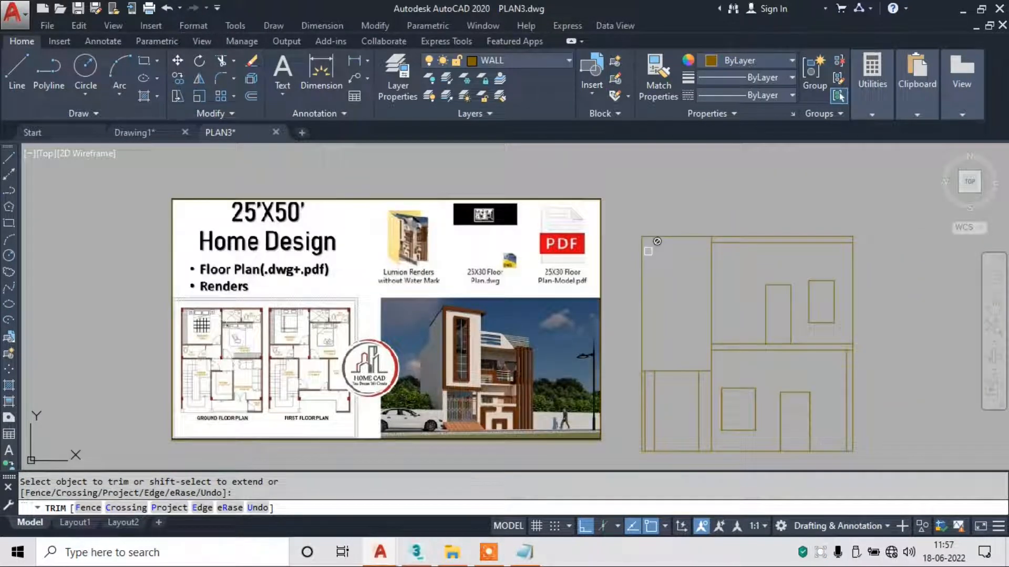
pyautogui.scroll(2, 538, 339)
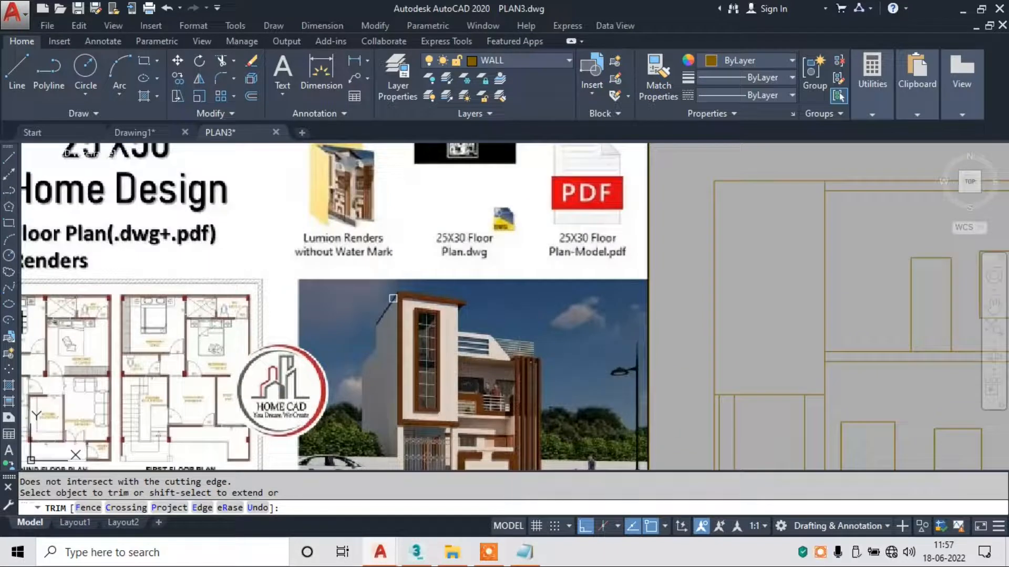
pyautogui.press('Escape')
pyautogui.press('Escape')
pyautogui.write('o')
pyautogui.press('Return')
pyautogui.write('6"')
pyautogui.press('Return')
pyautogui.click(749, 184)
pyautogui.click(751, 202)
pyautogui.press('Escape')
pyautogui.press('Escape')
# Offset the tower's top, left and bottom edges inward by 9" to form its border.
pyautogui.write('o')
pyautogui.press('Return')
pyautogui.write('9"')
pyautogui.press('Return')
pyautogui.click(741, 182)
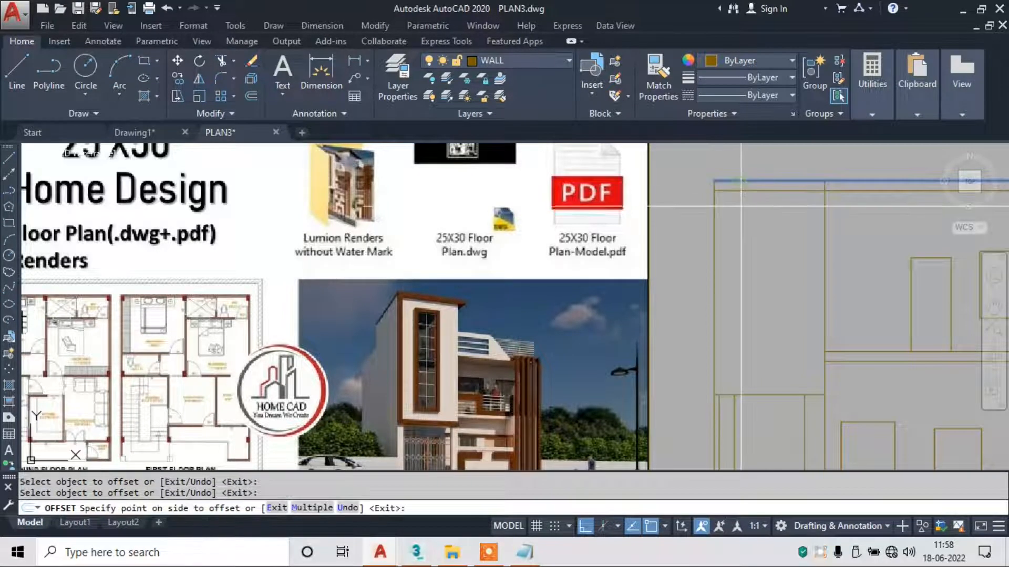
pyautogui.click(712, 241)
pyautogui.click(713, 253)
pyautogui.click(750, 262)
pyautogui.click(758, 395)
pyautogui.click(730, 360)
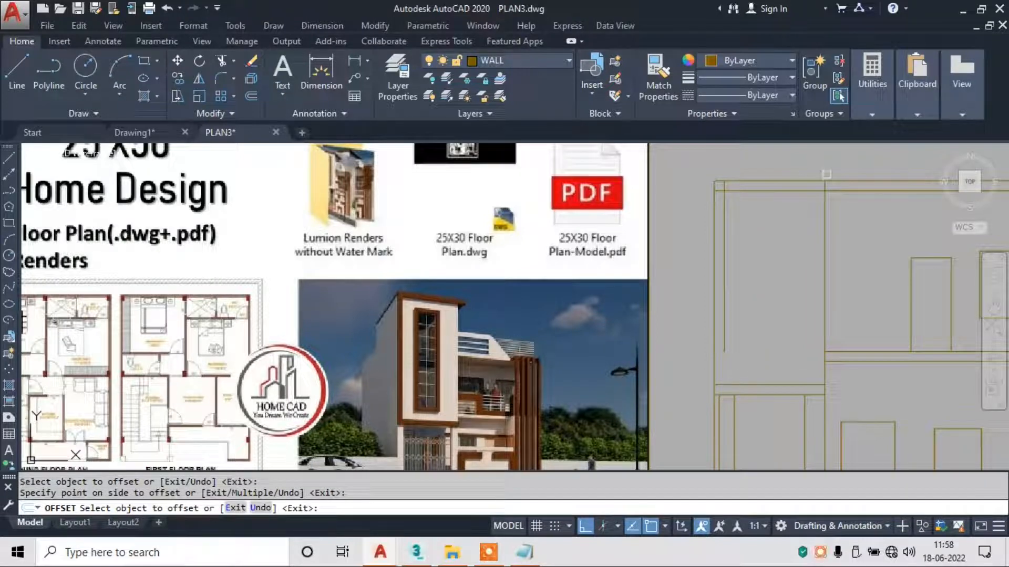
# Extend the tower's inner left border line down to the inner bottom border line.
pyautogui.press('Escape')
pyautogui.write('ex')
pyautogui.press('Return')
pyautogui.press('Return')
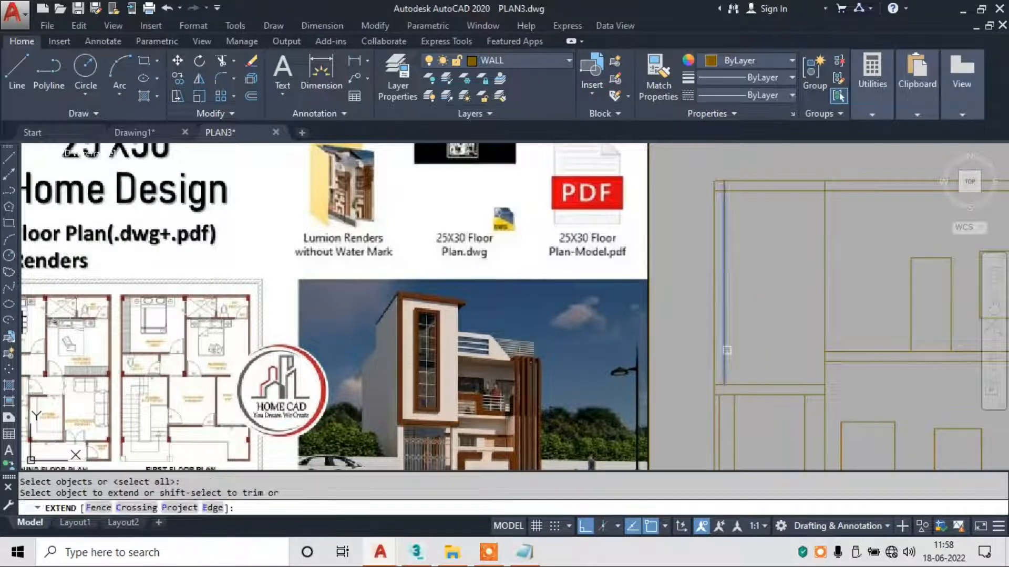
pyautogui.press('Escape')
# Trim the overhanging border lines at the tower's upper left and lower left inner corners.
pyautogui.scroll(4, 730, 372)
pyautogui.write('tr')
pyautogui.press('Return')
pyautogui.press('Return')
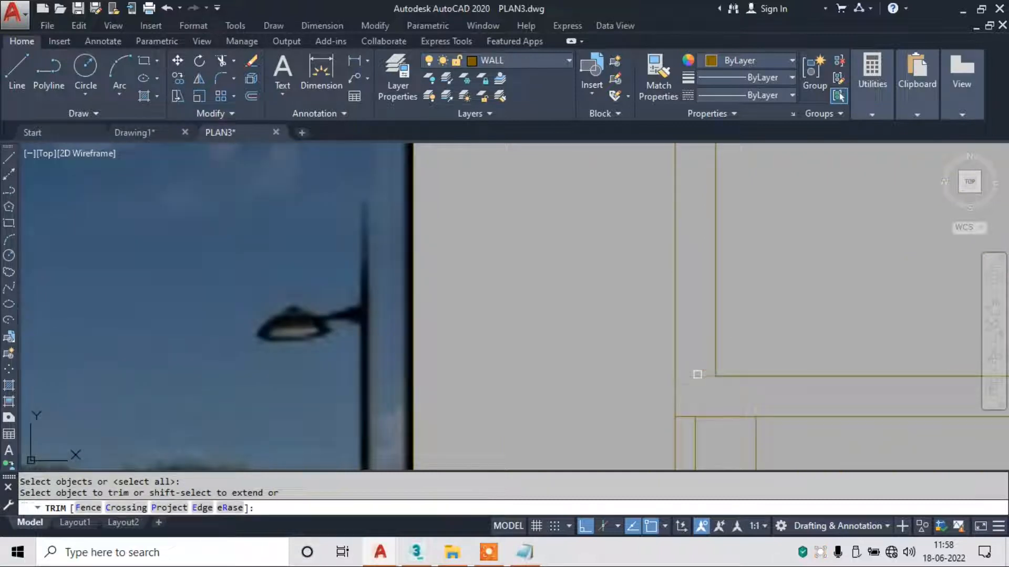
pyautogui.scroll(-4, 697, 375)
pyautogui.click(721, 383)
pyautogui.scroll(5, 703, 166)
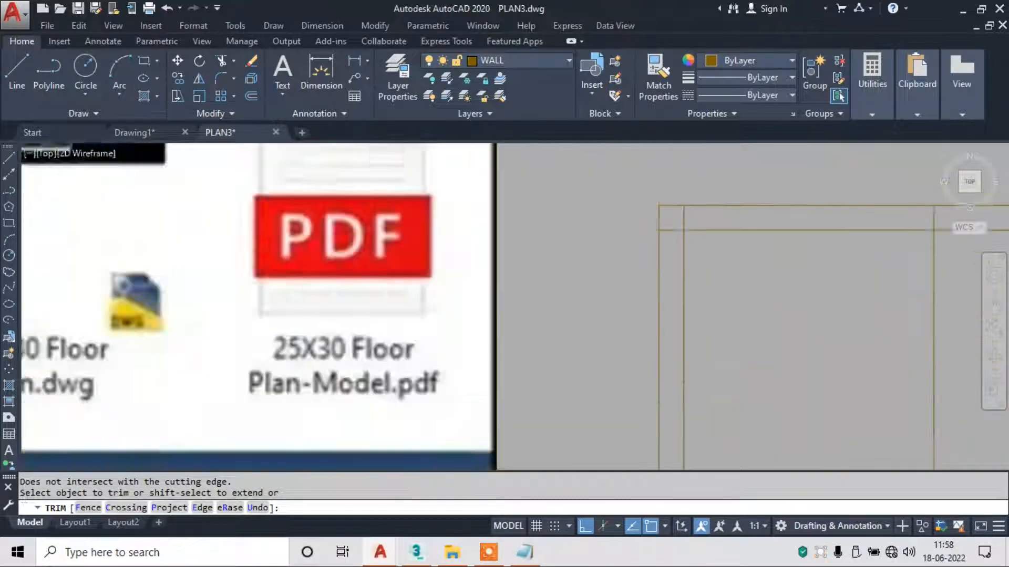
pyautogui.scroll(-4, 657, 248)
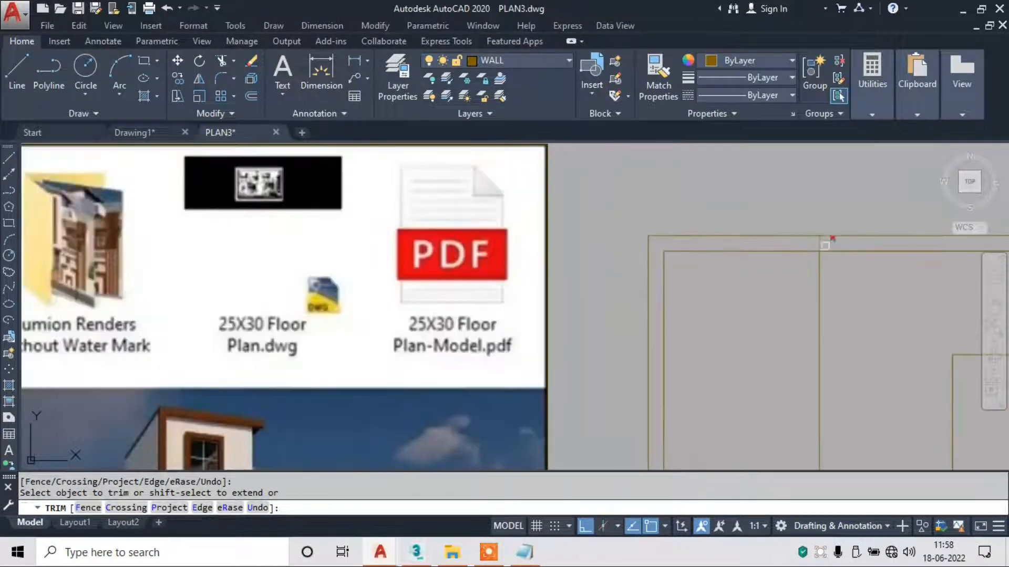
pyautogui.click(823, 244)
pyautogui.scroll(-2, 799, 240)
pyautogui.press('Escape')
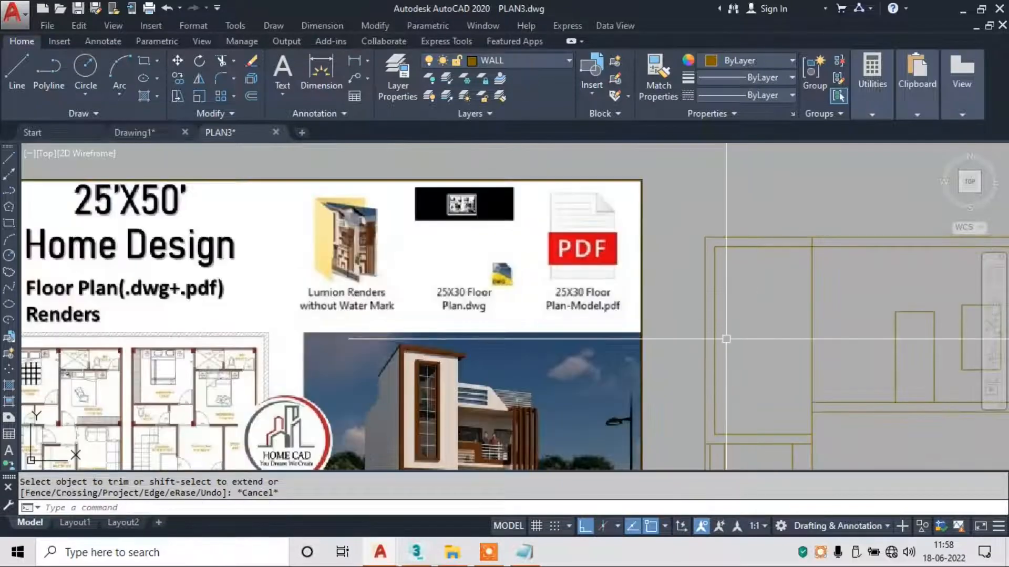
# Examine the tower's tall window in the reference rendering and the staircase area in the left floor plan.
pyautogui.scroll(-3, 726, 334)
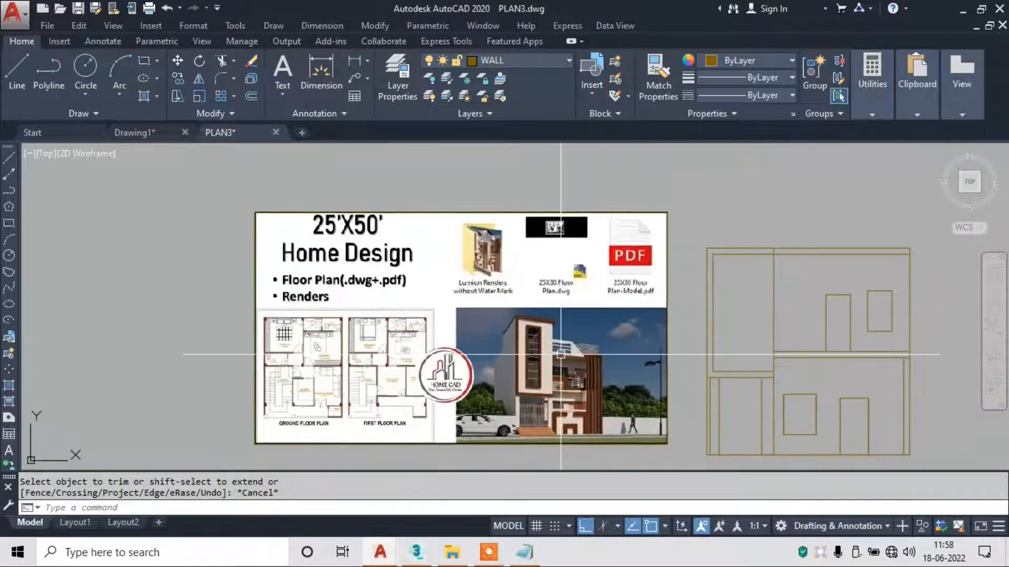
pyautogui.moveTo(672, 175)
pyautogui.mouseDown(button='middle')
pyautogui.moveTo(623, 307)
pyautogui.moveTo(633, 225)
pyautogui.mouseUp(button='middle')
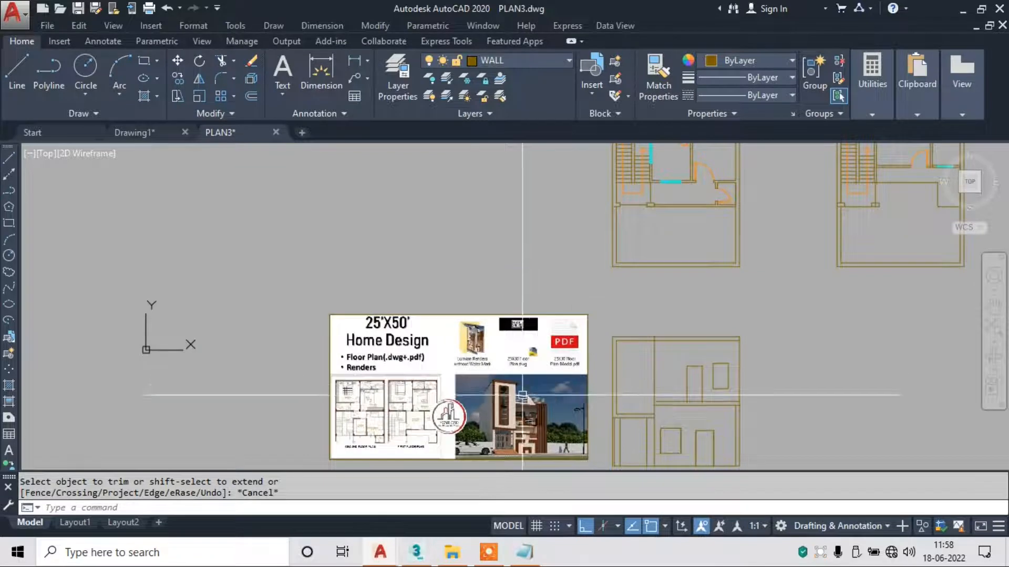
pyautogui.scroll(4, 518, 399)
pyautogui.scroll(2, 509, 414)
pyautogui.scroll(2, 484, 400)
pyautogui.moveTo(484, 401); pyautogui.dragTo(496, 349, button='middle')
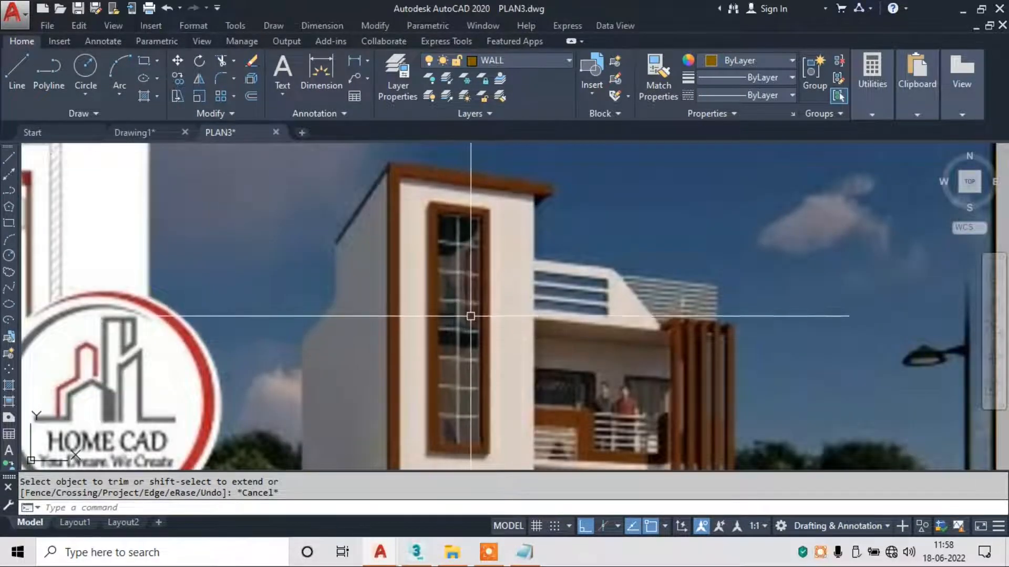
pyautogui.scroll(-2, 470, 316)
pyautogui.scroll(-6, 517, 342)
pyautogui.moveTo(622, 250); pyautogui.dragTo(555, 382, button='middle')
pyautogui.scroll(4, 575, 285)
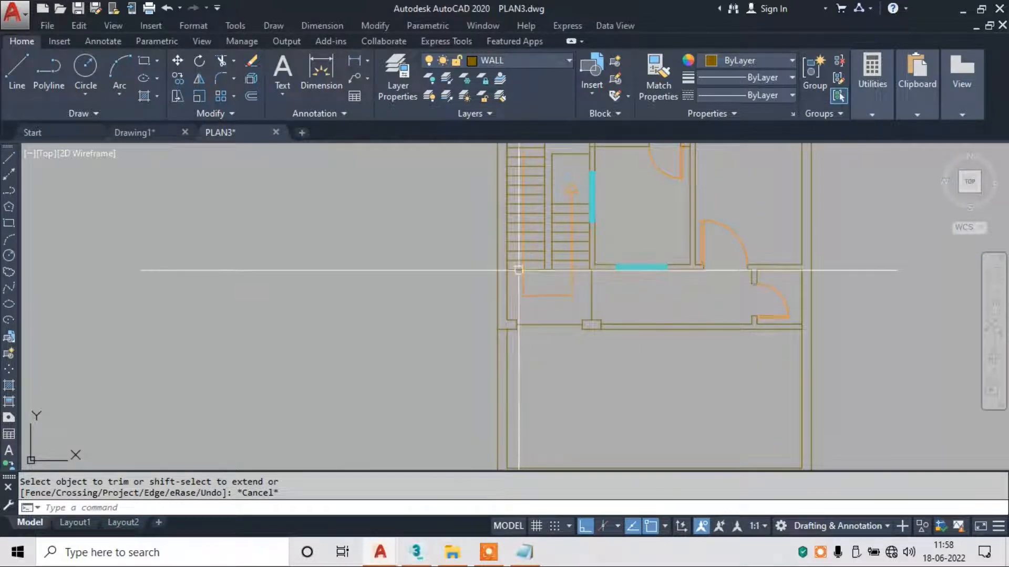
pyautogui.scroll(-6, 589, 358)
pyautogui.scroll(3, 589, 357)
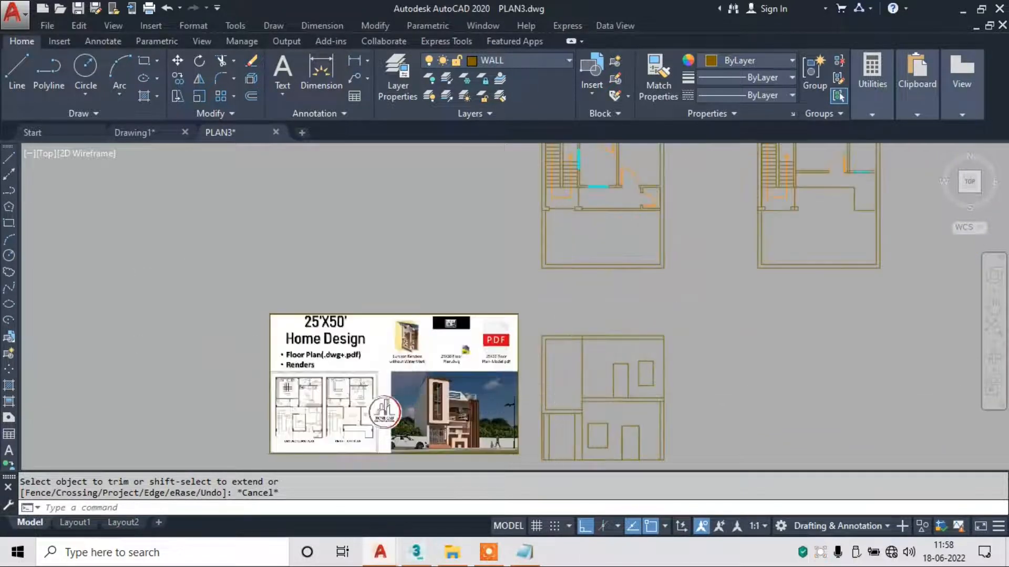
pyautogui.scroll(-1, 526, 379)
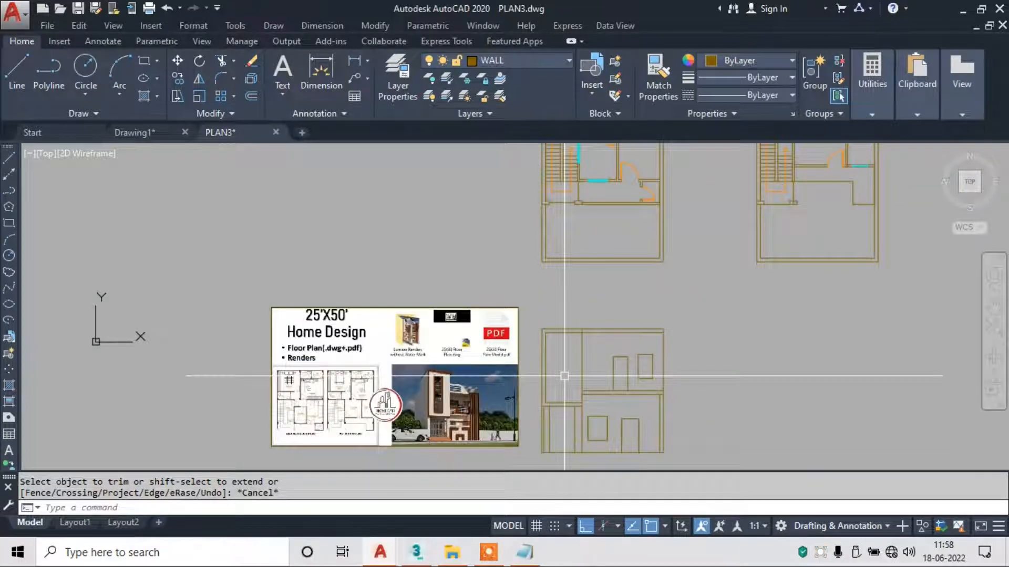
pyautogui.scroll(1, 468, 396)
pyautogui.scroll(-1, 471, 391)
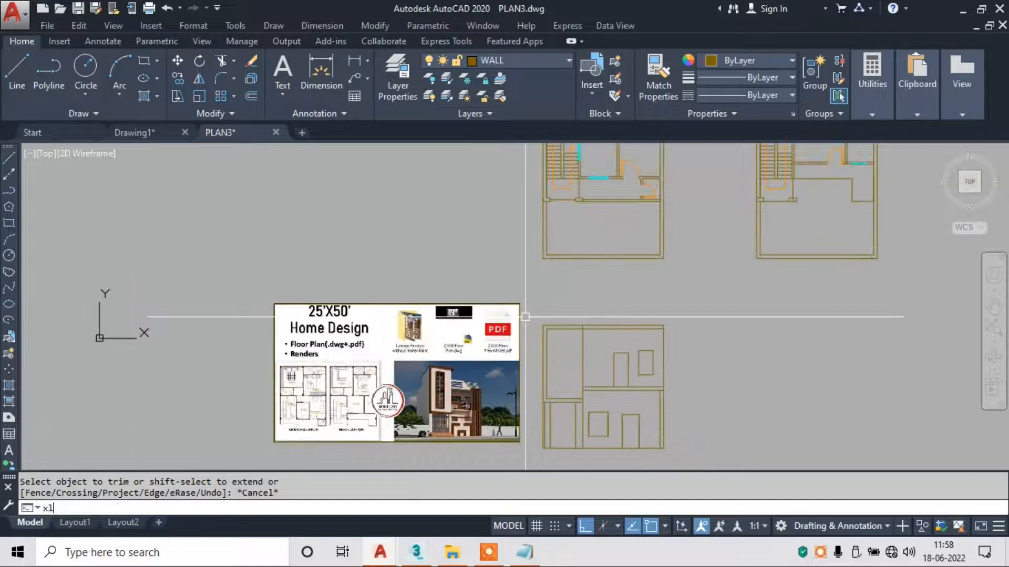
# Place two vertical construction lines through the left and right sides of the stair path in the left floor plan.
pyautogui.press('Return')
pyautogui.scroll(5, 557, 252)
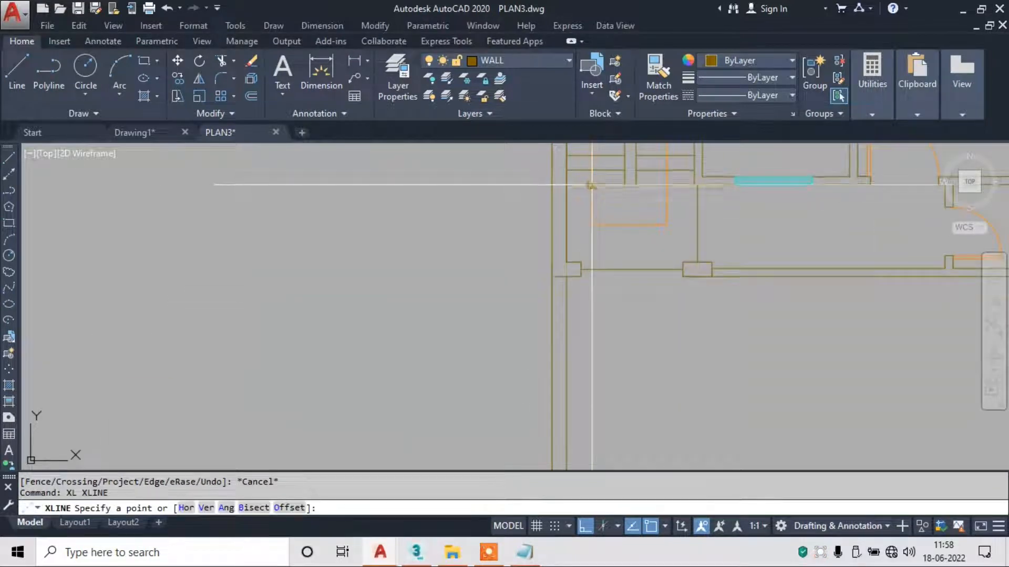
pyautogui.click(591, 185)
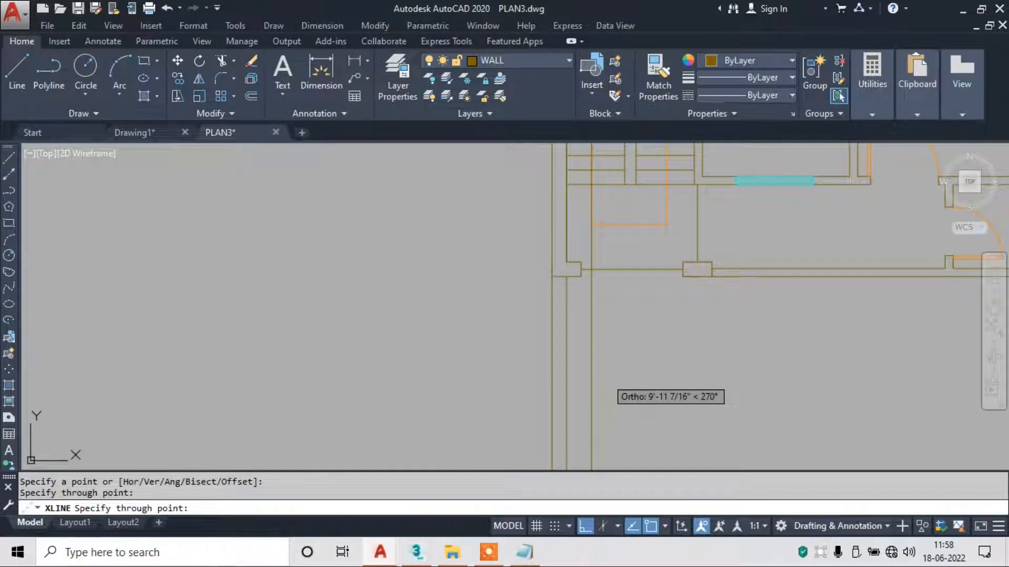
pyautogui.moveTo(659, 187); pyautogui.dragTo(640, 212, button='middle')
pyautogui.press('Return')
pyautogui.press('Return')
pyautogui.press('Escape')
pyautogui.press('Return')
pyautogui.click(648, 209)
pyautogui.click(648, 364)
pyautogui.press('Escape')
pyautogui.scroll(-8, 598, 265)
# Trim both vertical construction lines above the tower and inside its top border.
pyautogui.scroll(4, 610, 434)
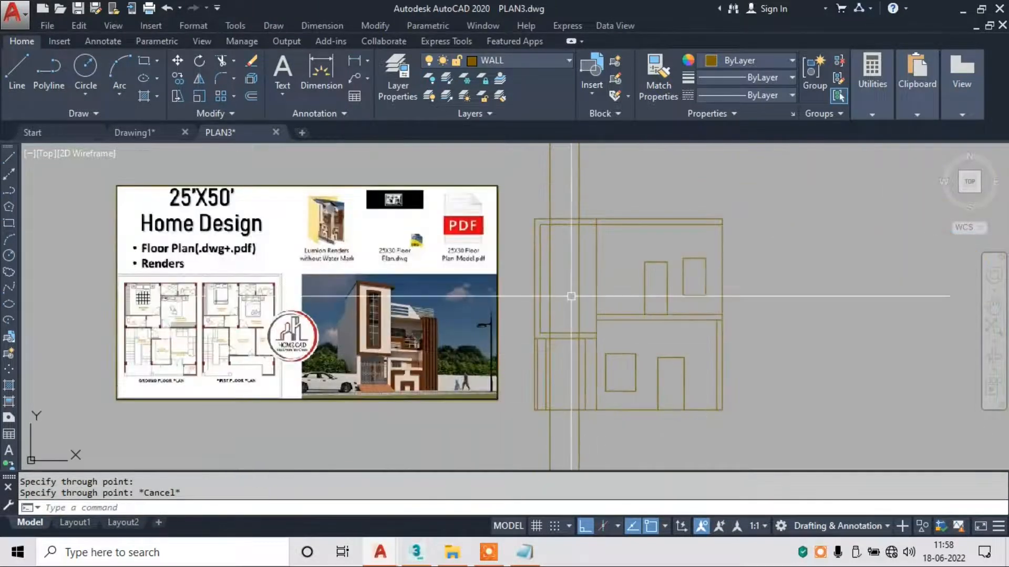
pyautogui.scroll(2, 565, 284)
pyautogui.moveTo(558, 273); pyautogui.dragTo(665, 294, button='middle')
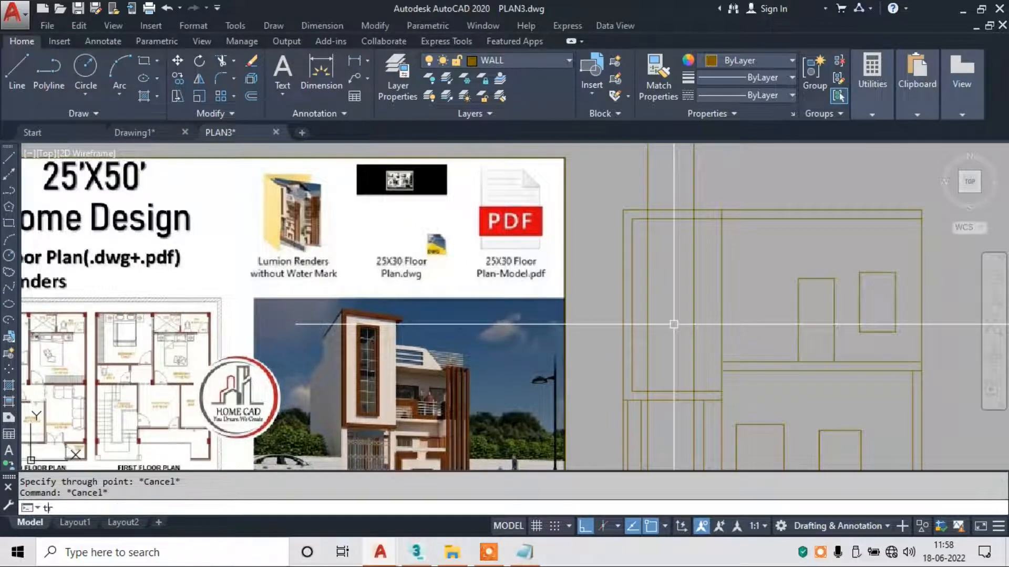
pyautogui.press('Return')
pyautogui.scroll(4, 668, 242)
pyautogui.press('Return')
pyautogui.moveTo(736, 168); pyautogui.dragTo(726, 248, button='middle')
pyautogui.click(749, 179)
pyautogui.click(563, 189)
pyautogui.click(730, 251)
pyautogui.click(592, 244)
pyautogui.scroll(-4, 638, 247)
# Trim both construction lines inside the tower's bottom border and erase their remainders below the tower.
pyautogui.scroll(4, 670, 294)
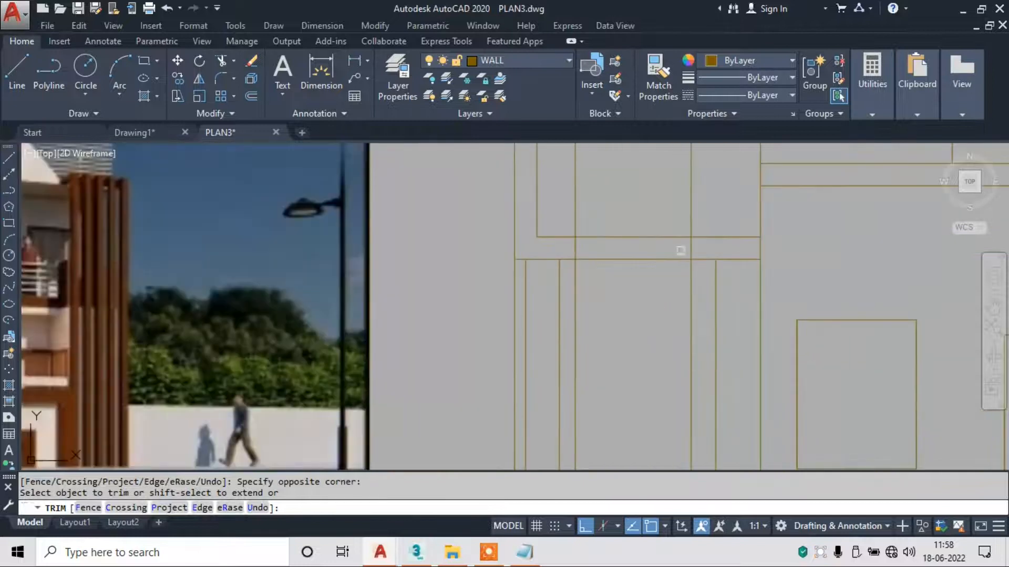
pyautogui.scroll(2, 682, 250)
pyautogui.click(720, 243)
pyautogui.click(501, 254)
pyautogui.press('Escape')
pyautogui.click(705, 303)
pyautogui.click(514, 377)
pyautogui.write('e')
pyautogui.press('Return')
pyautogui.scroll(-5, 590, 376)
pyautogui.scroll(4, 594, 193)
pyautogui.moveTo(614, 197); pyautogui.dragTo(624, 198, button='middle')
pyautogui.click(578, 209)
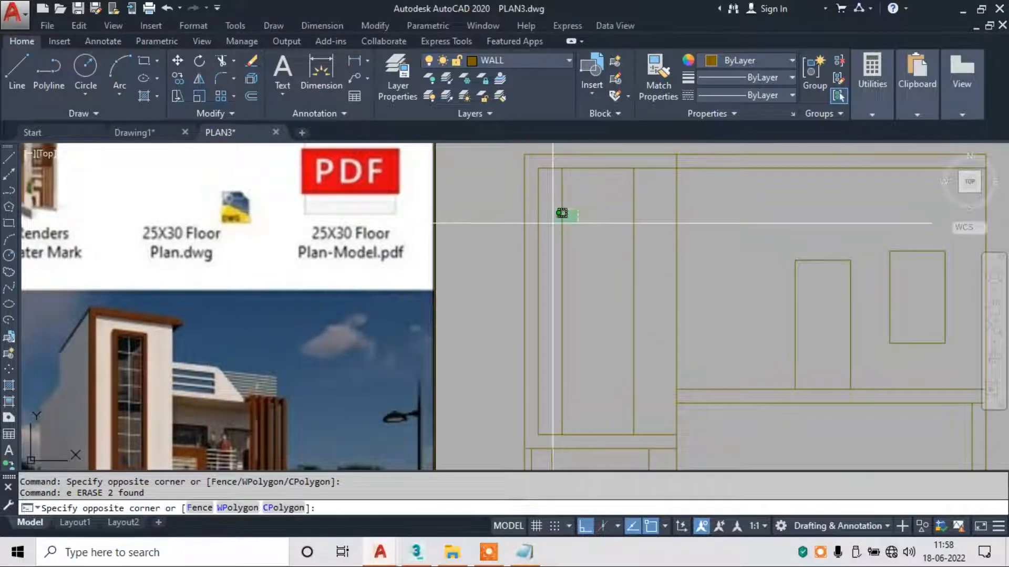
pyautogui.click(550, 233)
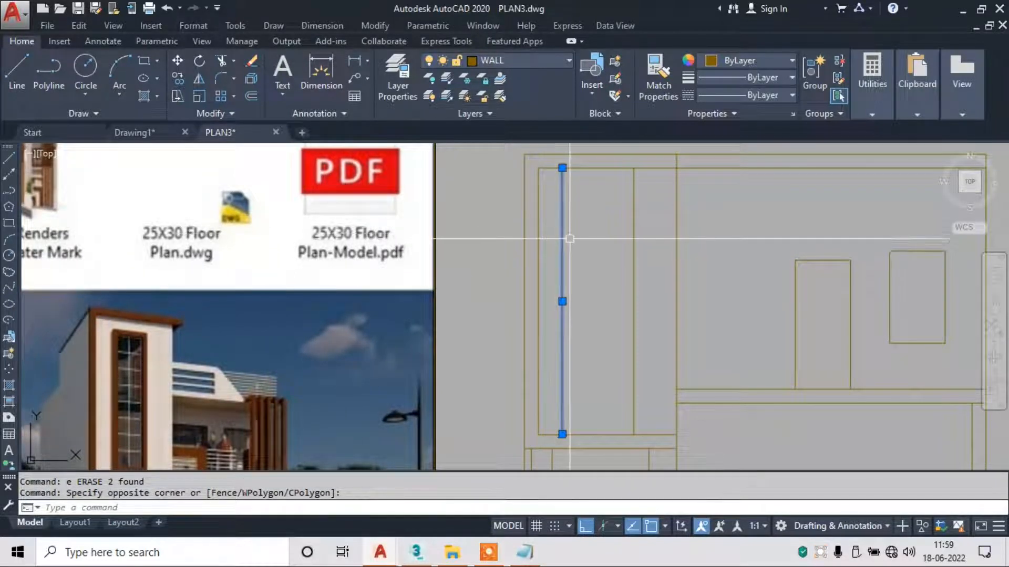
pyautogui.press('Escape')
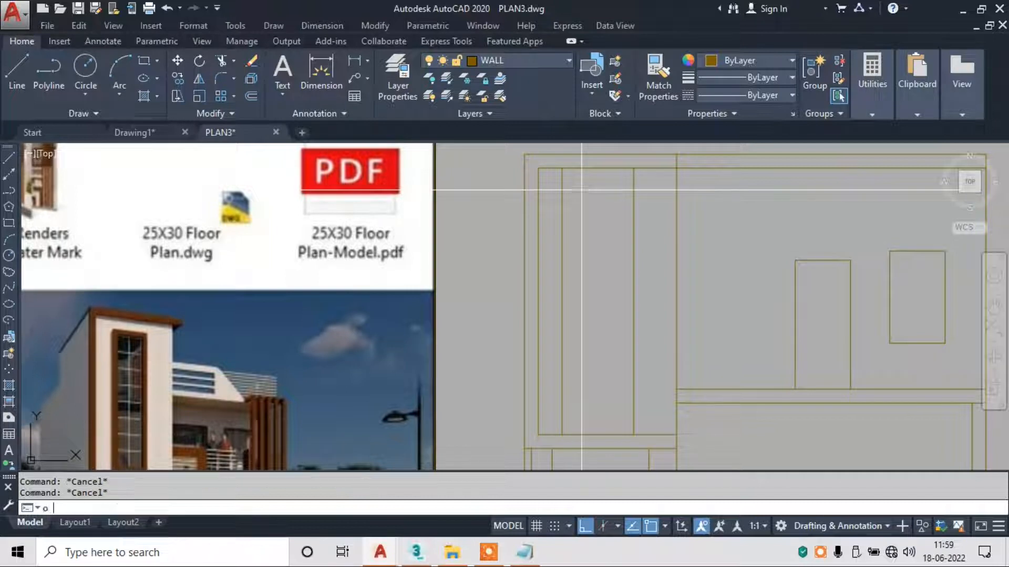
# Offset the inner top and bottom lines of the tower border inward by 1'6" to bound the tall window.
pyautogui.press('Return')
pyautogui.write('1\'6"')
pyautogui.press('Return')
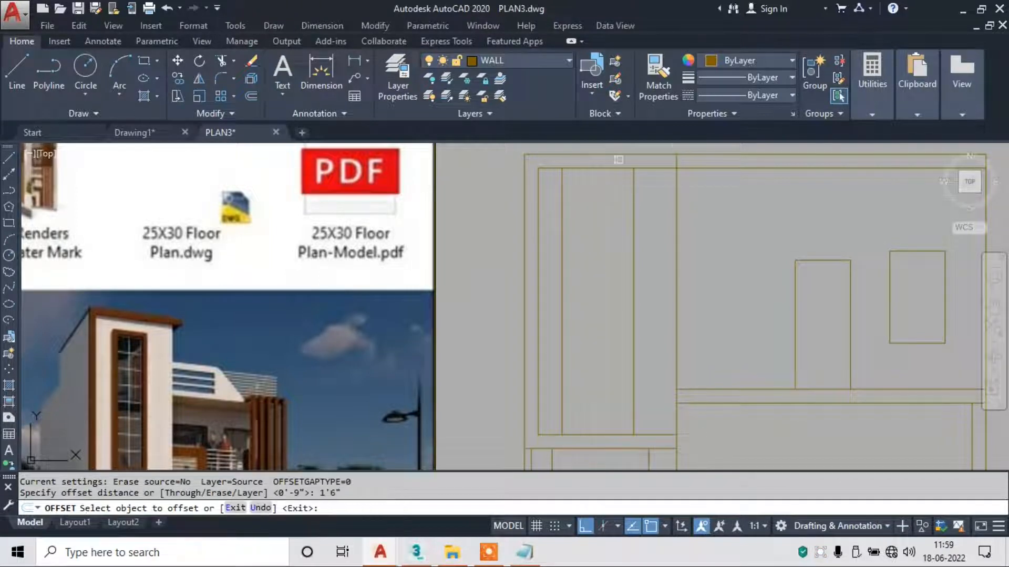
pyautogui.click(604, 167)
pyautogui.click(597, 225)
pyautogui.scroll(-1, 598, 225)
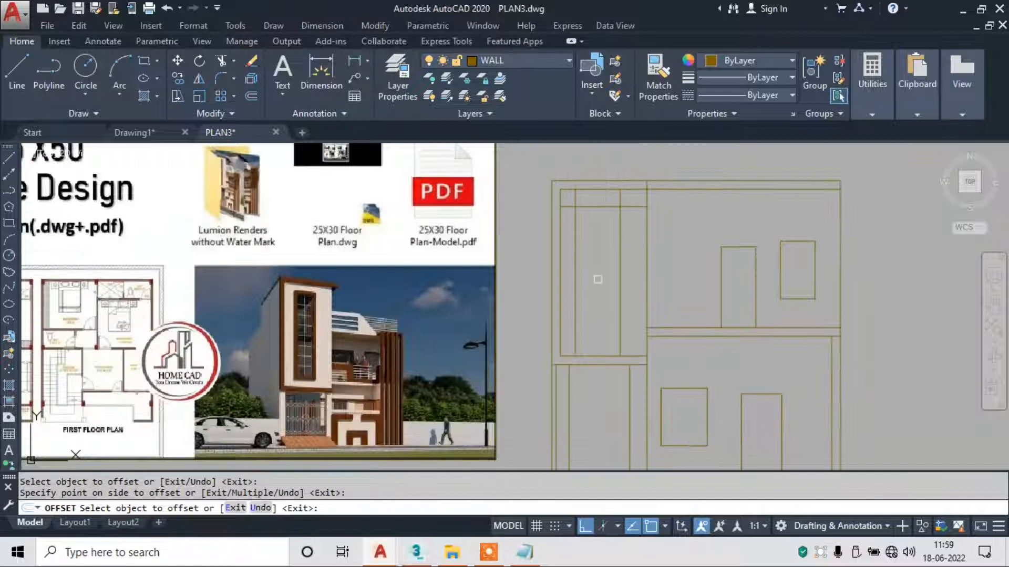
pyautogui.scroll(2, 585, 341)
pyautogui.press('Escape')
# Trim the overlapping line ends at the corners to leave a closed rectangular window outline inside the tower border.
pyautogui.write('tr')
pyautogui.press('Return')
pyautogui.scroll(2, 549, 335)
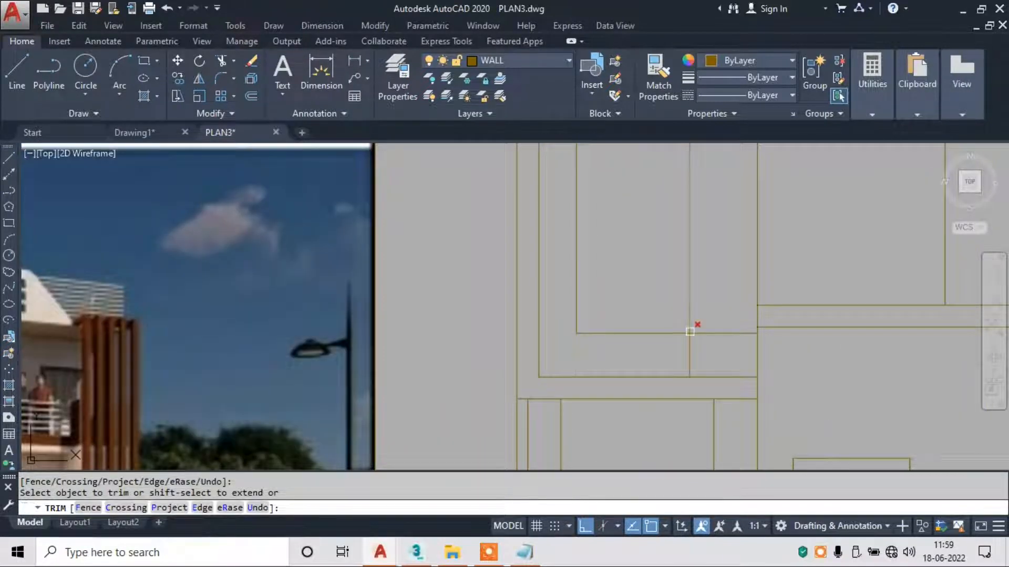
pyautogui.click(693, 343)
pyautogui.scroll(-3, 653, 367)
pyautogui.scroll(3, 625, 205)
pyautogui.click(616, 261)
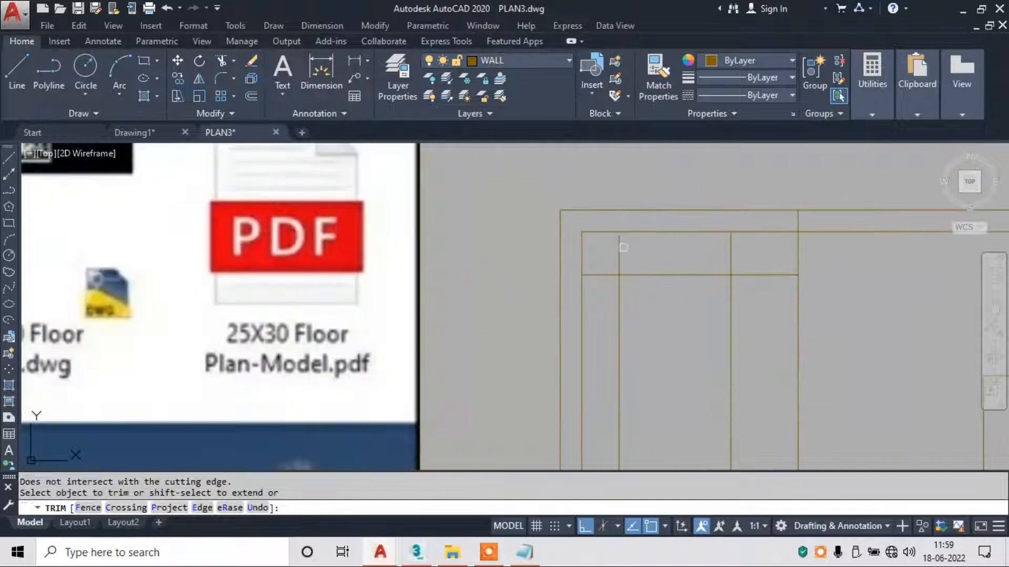
pyautogui.click(745, 275)
pyautogui.scroll(-4, 703, 262)
pyautogui.press('Escape')
pyautogui.moveTo(739, 290); pyautogui.dragTo(753, 250, button='middle')
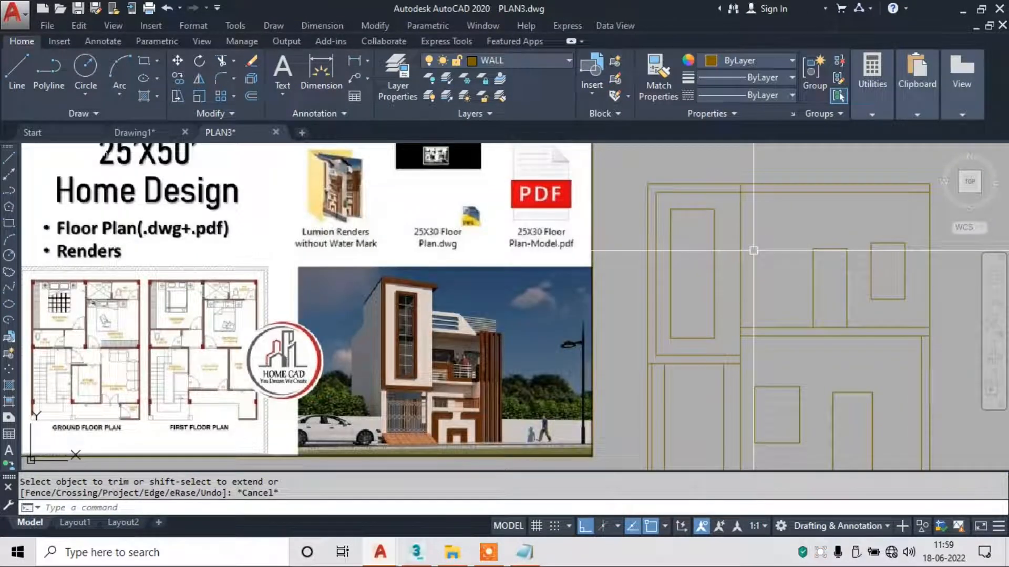
pyautogui.scroll(4, 405, 306)
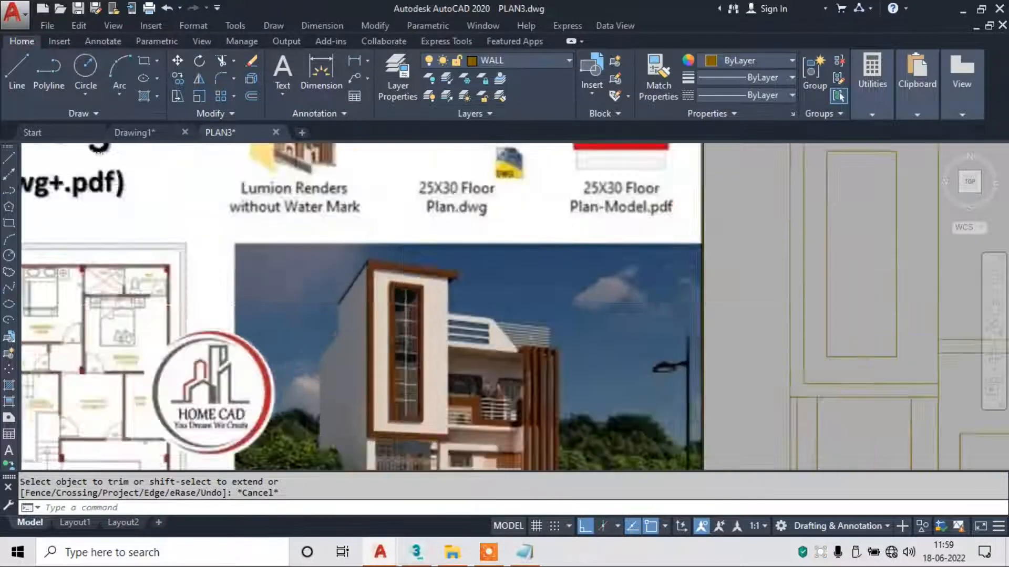
pyautogui.scroll(-4, 418, 325)
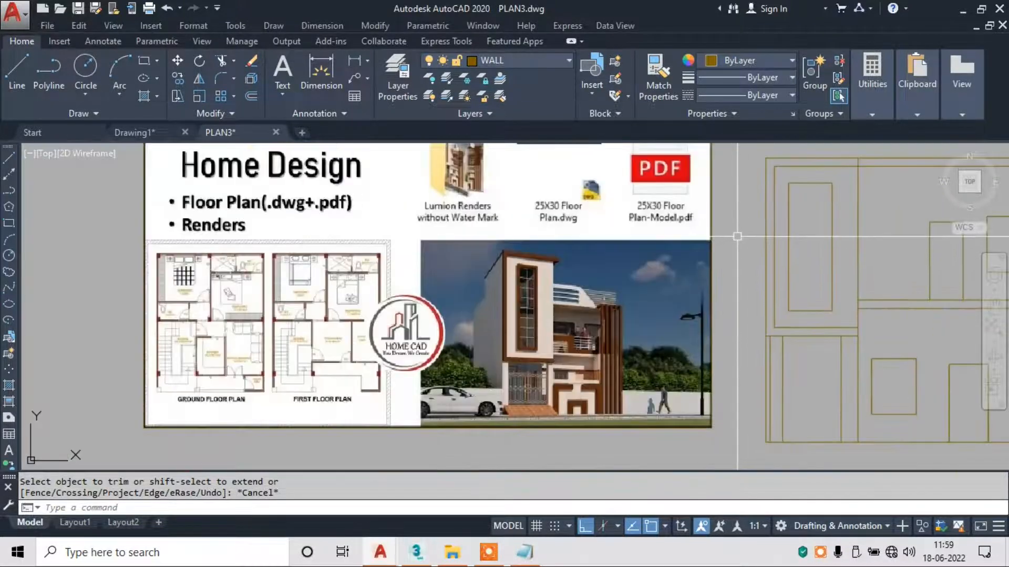
pyautogui.press('Escape')
pyautogui.write('o')
pyautogui.press('Return')
pyautogui.write('8"')
pyautogui.press('Return')
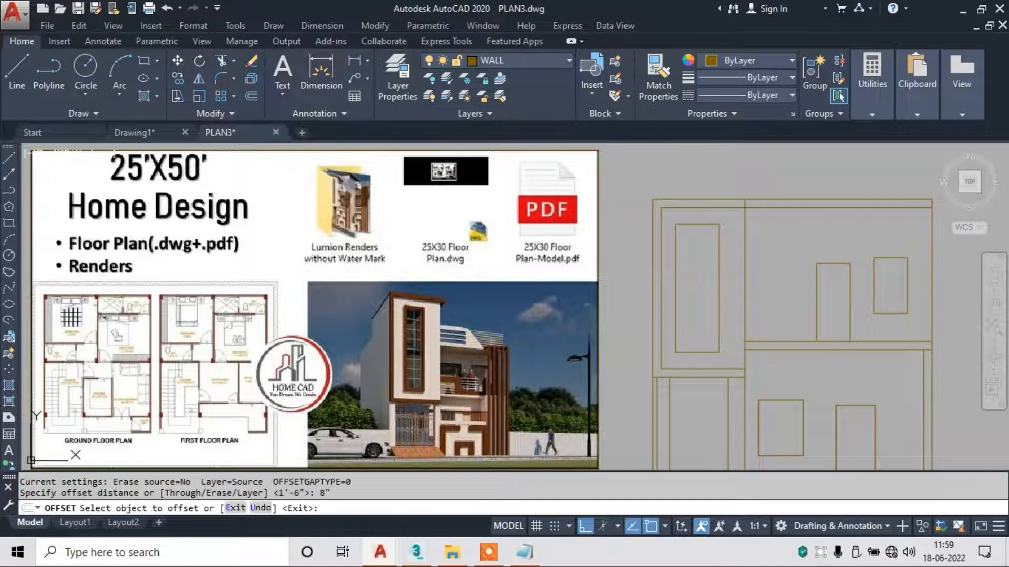
pyautogui.scroll(2, 700, 224)
pyautogui.click(663, 261)
pyautogui.click(665, 269)
pyautogui.press('Escape')
# Offset all four edges of the tower window outline inward by 6" to form its frame.
pyautogui.write('o')
pyautogui.press('Return')
pyautogui.write('6"')
pyautogui.press('Return')
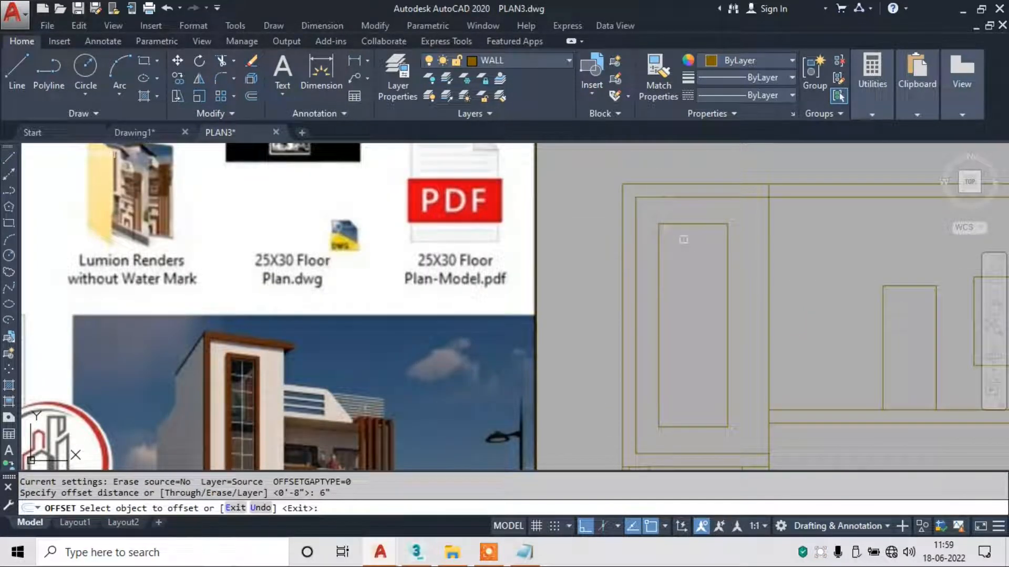
pyautogui.click(691, 224)
pyautogui.click(687, 257)
pyautogui.click(659, 267)
pyautogui.click(689, 274)
pyautogui.click(728, 291)
pyautogui.click(689, 284)
pyautogui.click(694, 426)
pyautogui.click(693, 415)
pyautogui.press('Escape')
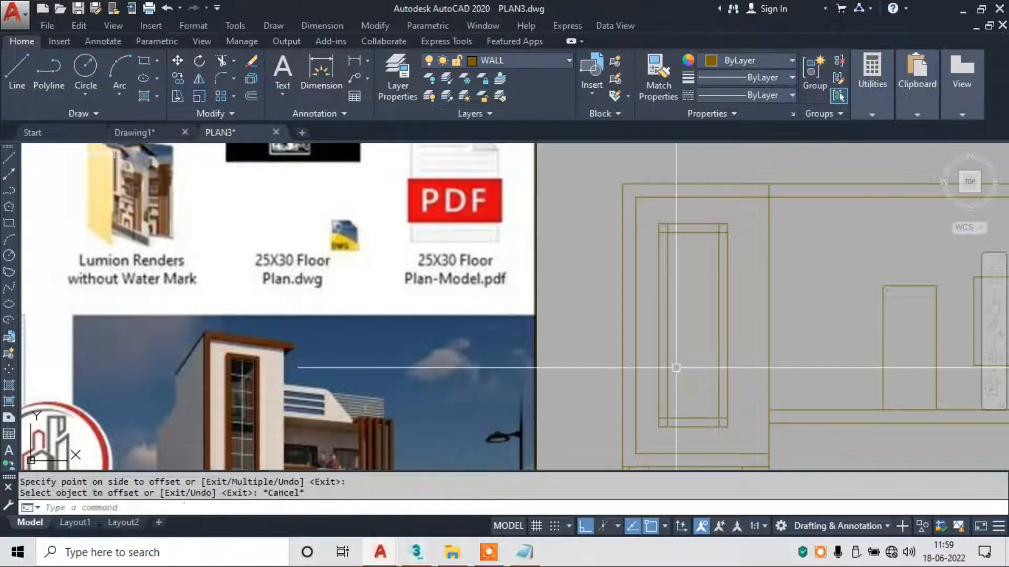
# Trim the crossing line ends at the window frame's corners so the inner frame becomes a clean rectangle.
pyautogui.write('tr')
pyautogui.press('Return')
pyautogui.press('Return')
pyautogui.scroll(2, 656, 227)
pyautogui.scroll(2, 663, 221)
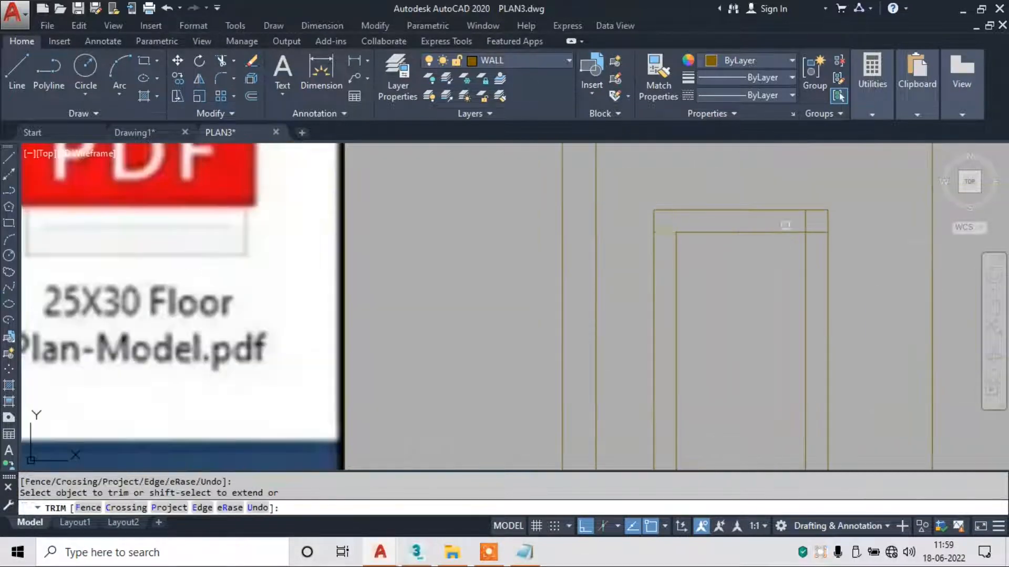
pyautogui.click(751, 216)
pyautogui.scroll(-5, 749, 217)
pyautogui.scroll(5, 711, 286)
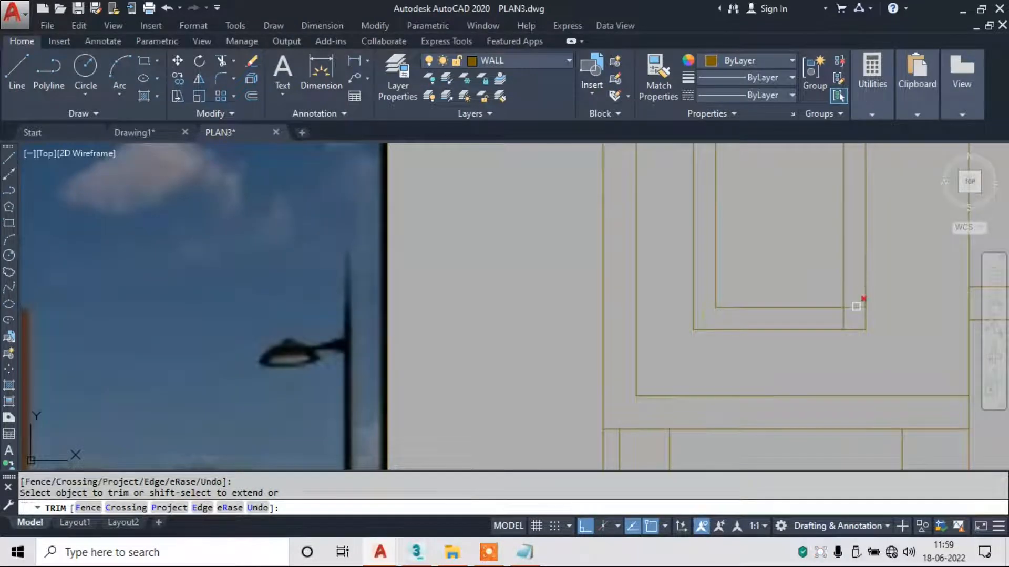
pyautogui.click(843, 320)
pyautogui.scroll(-4, 759, 255)
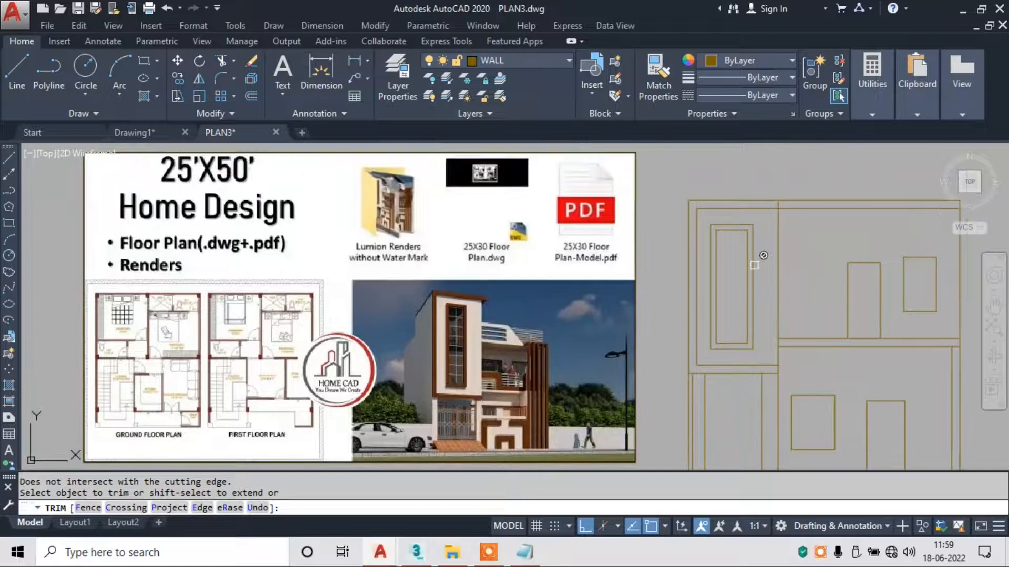
pyautogui.press('Escape')
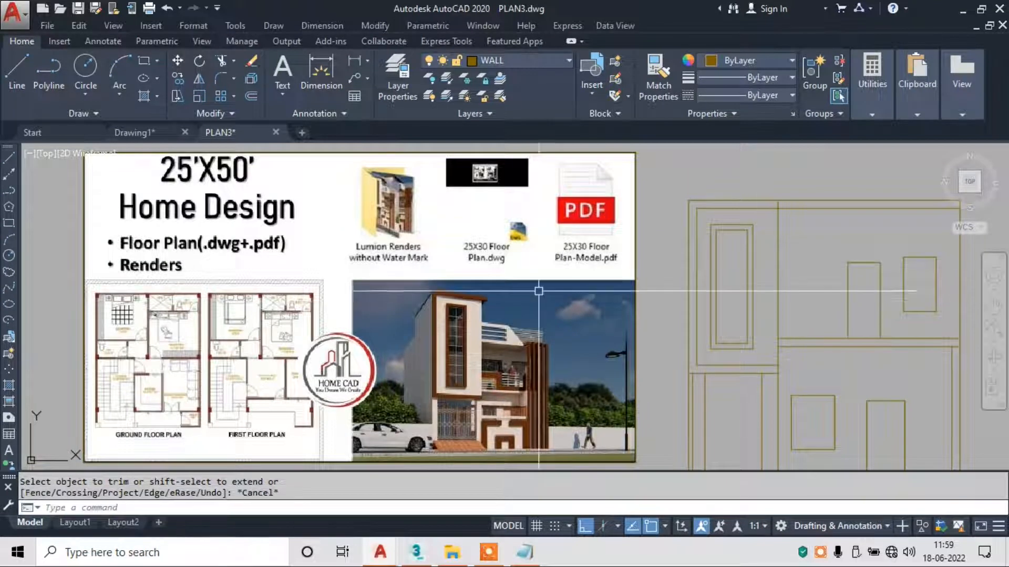
# Draw a vertical centre line inside the tower window's inner frame between the midpoints of its top and bottom edges.
pyautogui.scroll(4, 460, 355)
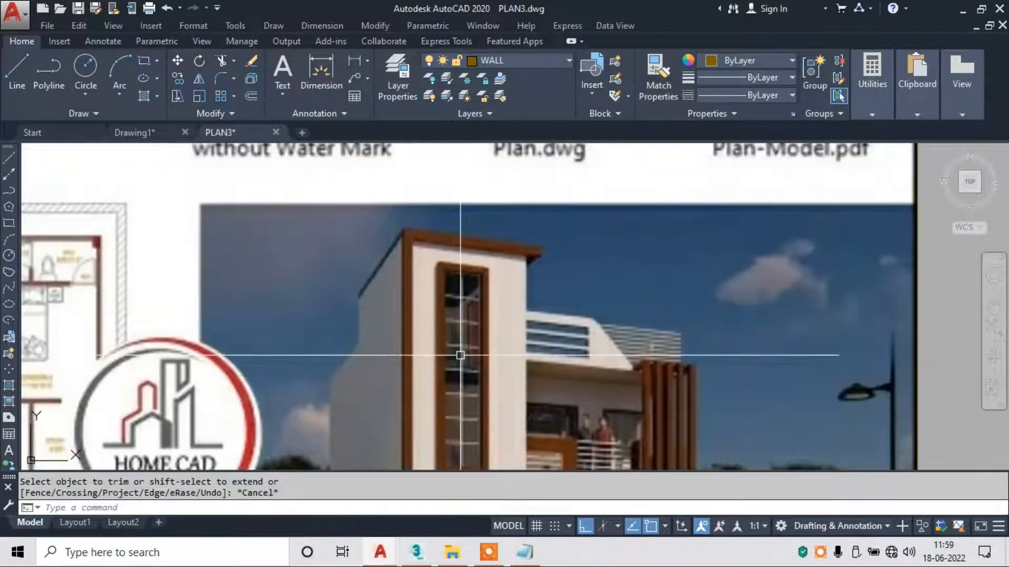
pyautogui.scroll(-4, 452, 289)
pyautogui.press('Escape')
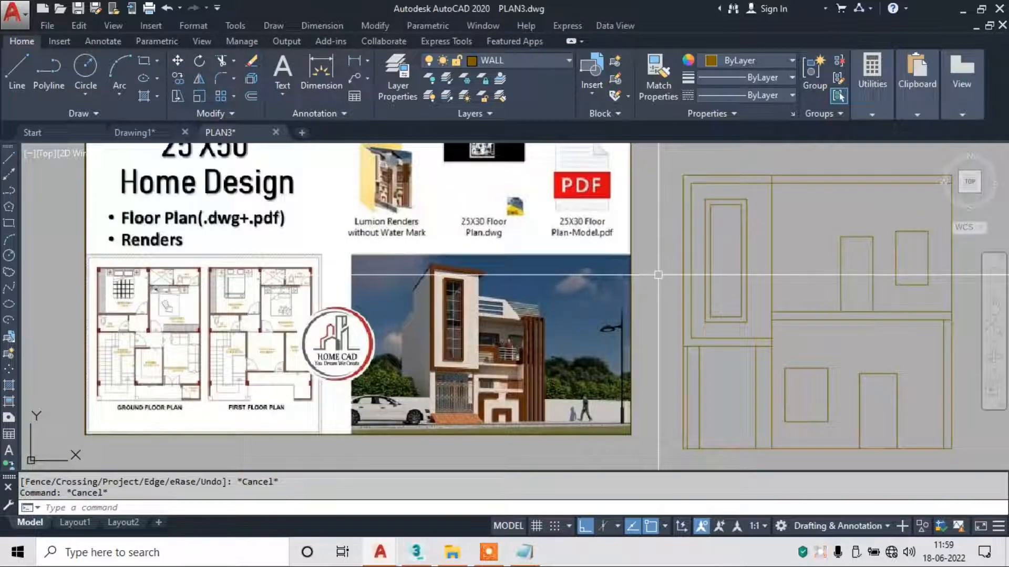
pyautogui.press('Return')
pyautogui.scroll(2, 726, 207)
pyautogui.click(726, 383)
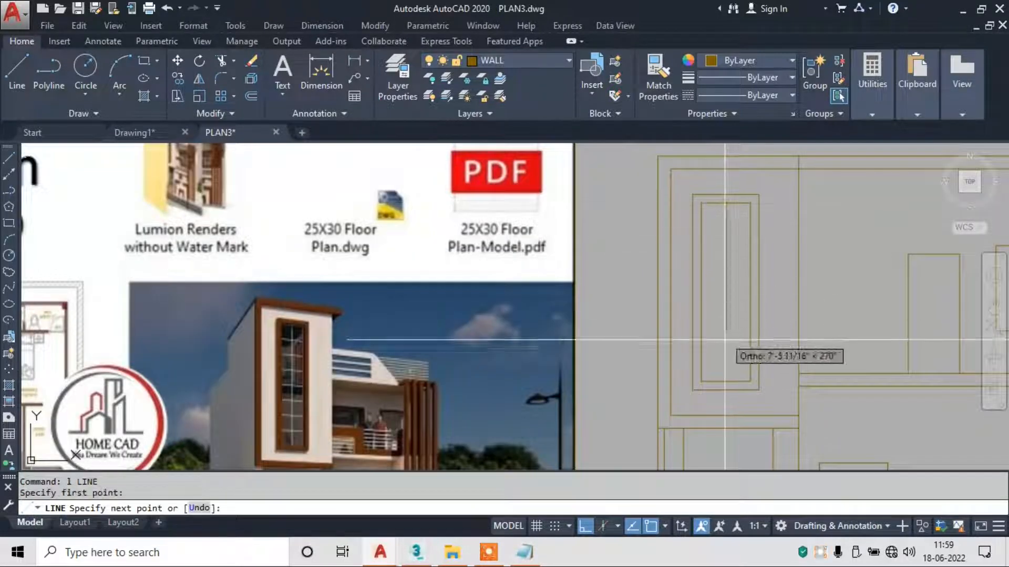
pyautogui.click(726, 382)
pyautogui.press('Escape')
# Examine the pane divisions of the tower's tall window in the reference rendering.
pyautogui.scroll(2, 286, 340)
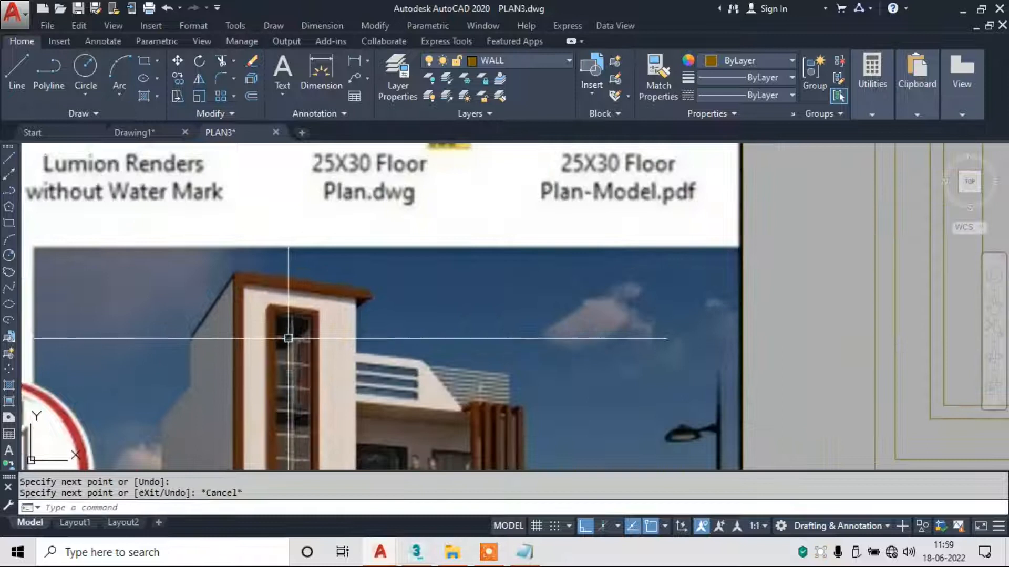
pyautogui.moveTo(286, 340); pyautogui.dragTo(358, 213, button='middle')
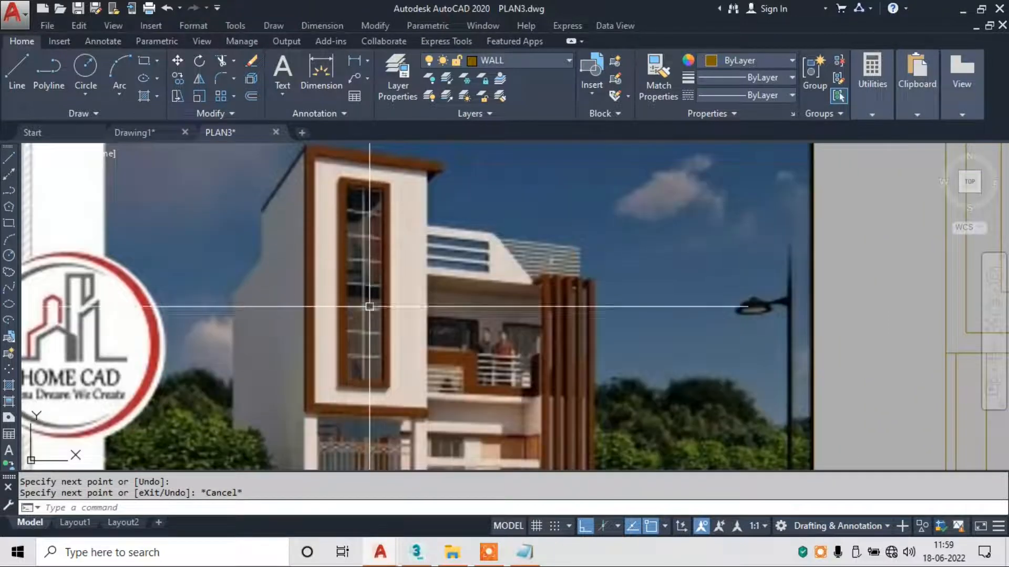
pyautogui.scroll(-3, 369, 351)
pyautogui.scroll(2, 648, 232)
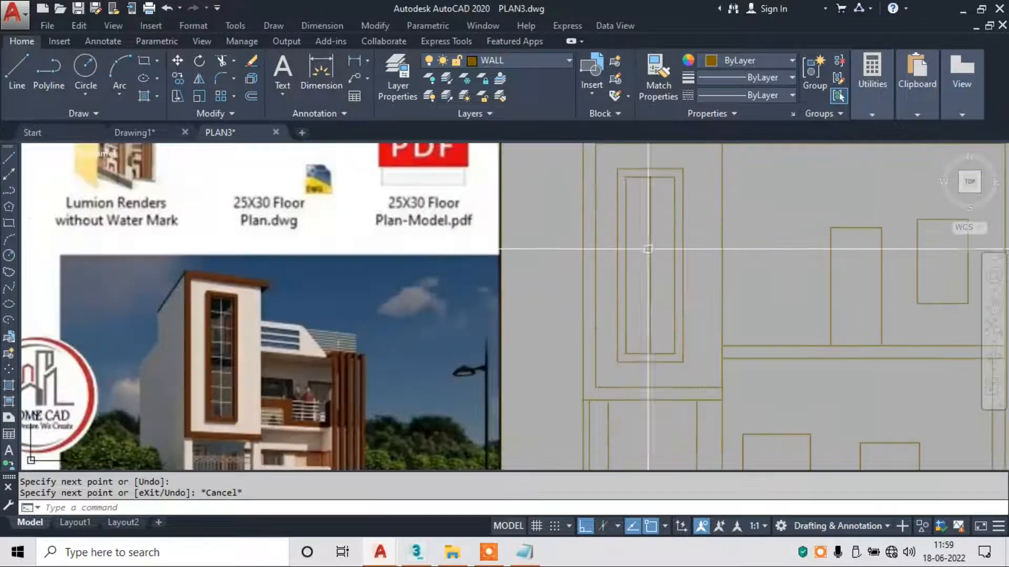
pyautogui.click(623, 232)
pyautogui.press('Escape')
pyautogui.press('Escape')
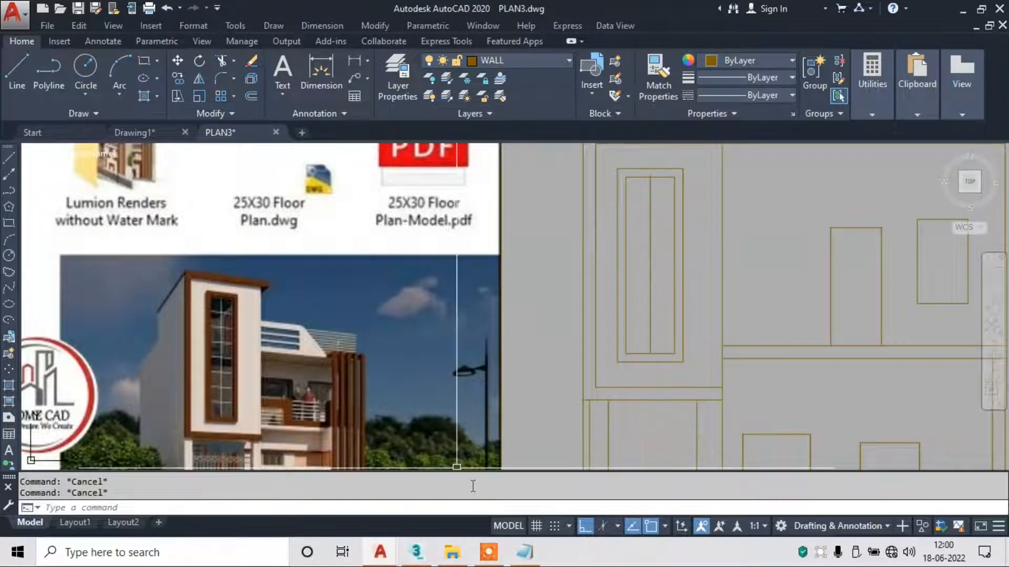
# Switch to Notepad and highlight the notes for the divide (div) and point style (ddptype) commands.
pyautogui.click(524, 546)
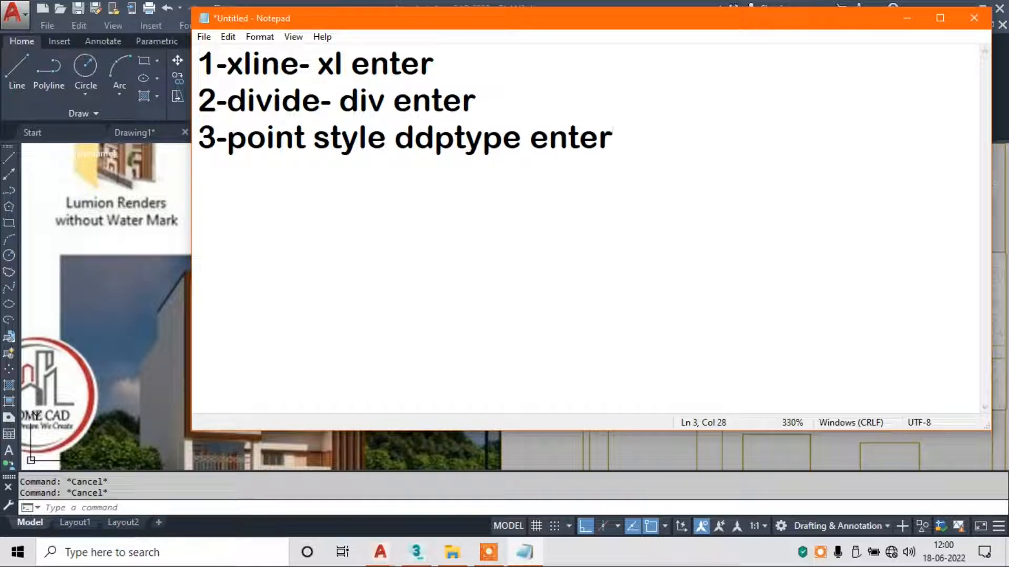
pyautogui.hotkey('shift', 'Home')
pyautogui.hotkey('shift', 'Up')
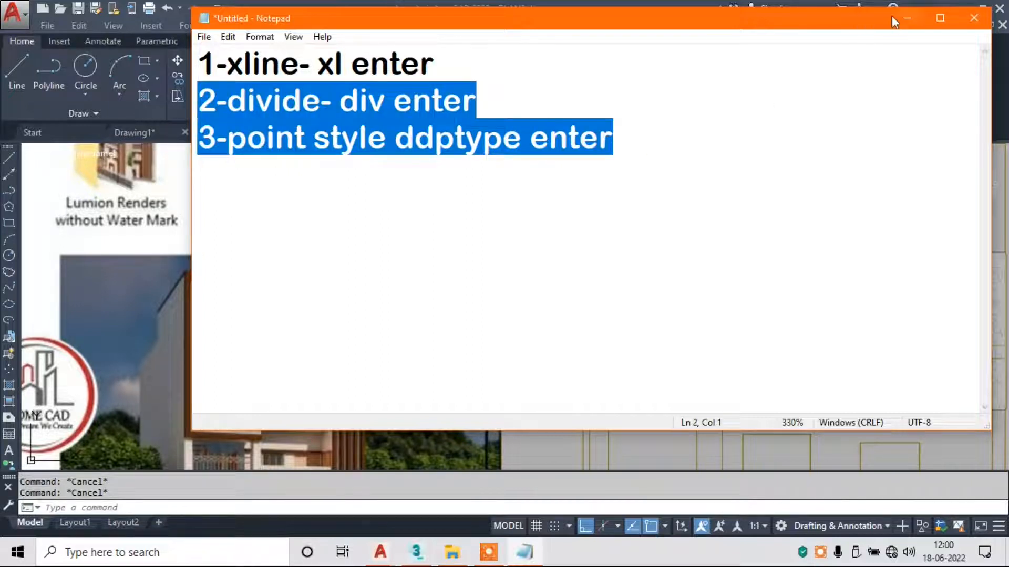
# Return to AutoCAD and divide the left edge of the window's inner frame into 8 segments.
pyautogui.click(906, 18)
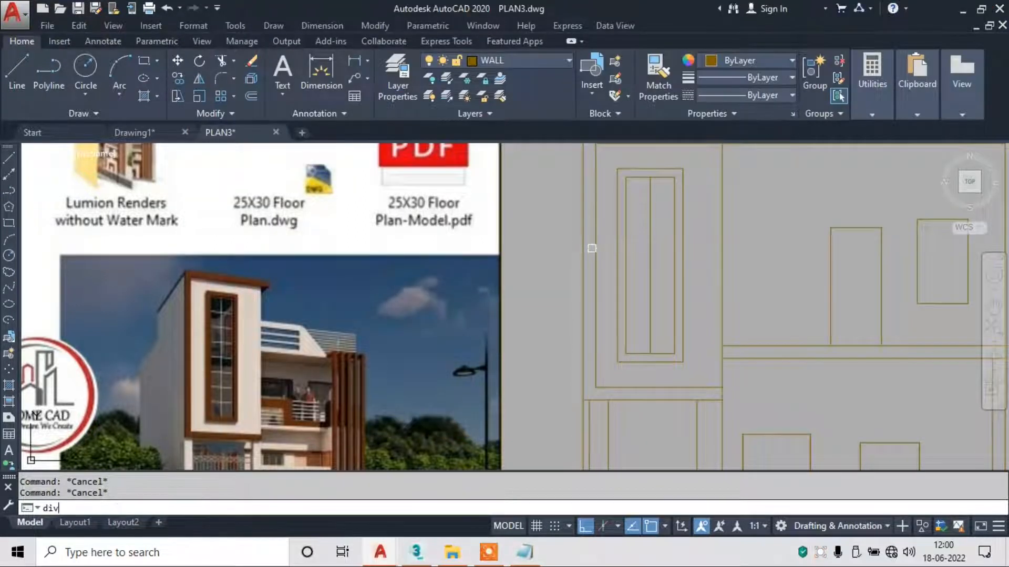
pyautogui.click(626, 251)
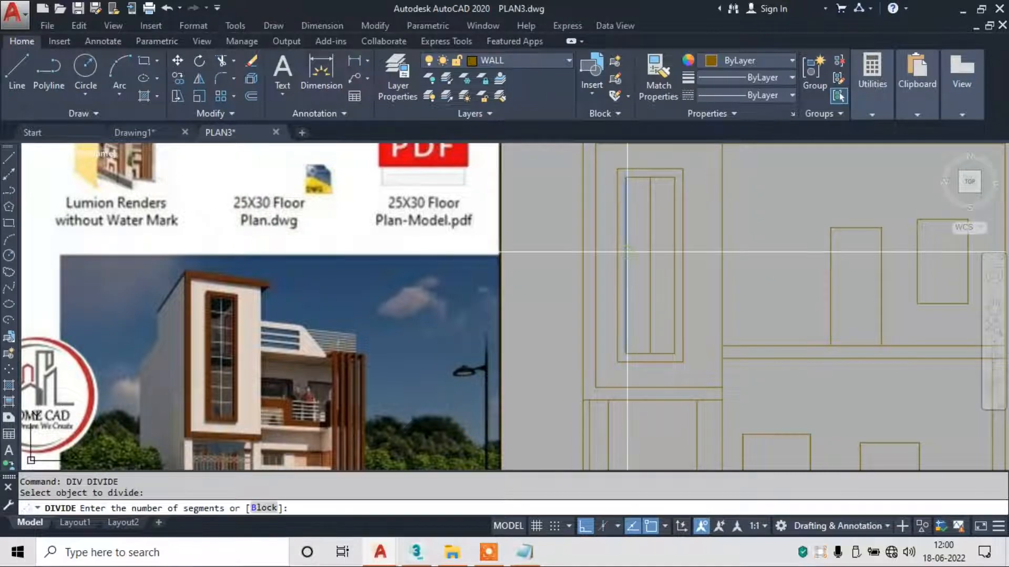
pyautogui.press('Return')
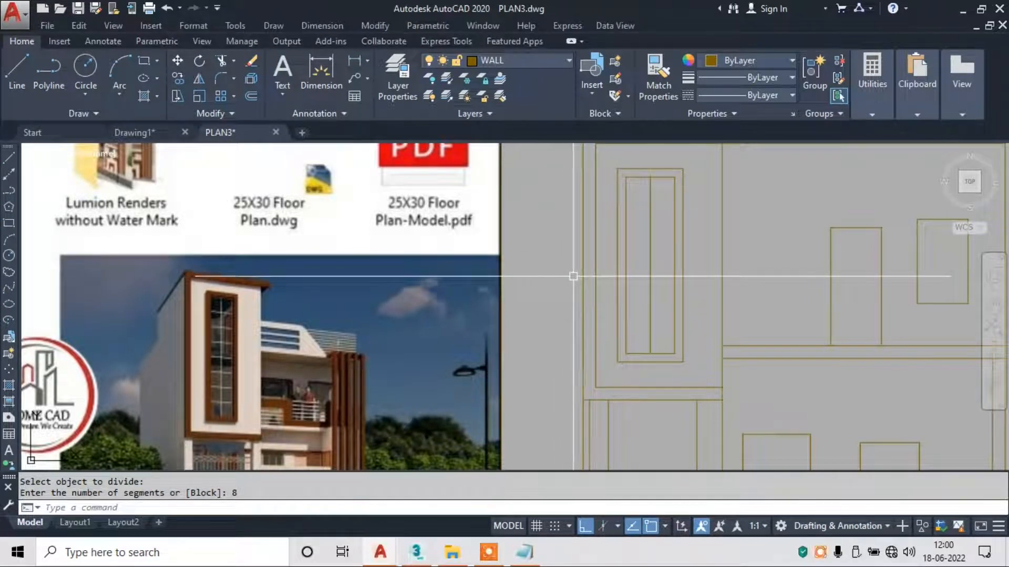
# Highlight the ddptype note in Notepad and set the drawing's point style to the X marker in AutoCAD.
pyautogui.click(523, 552)
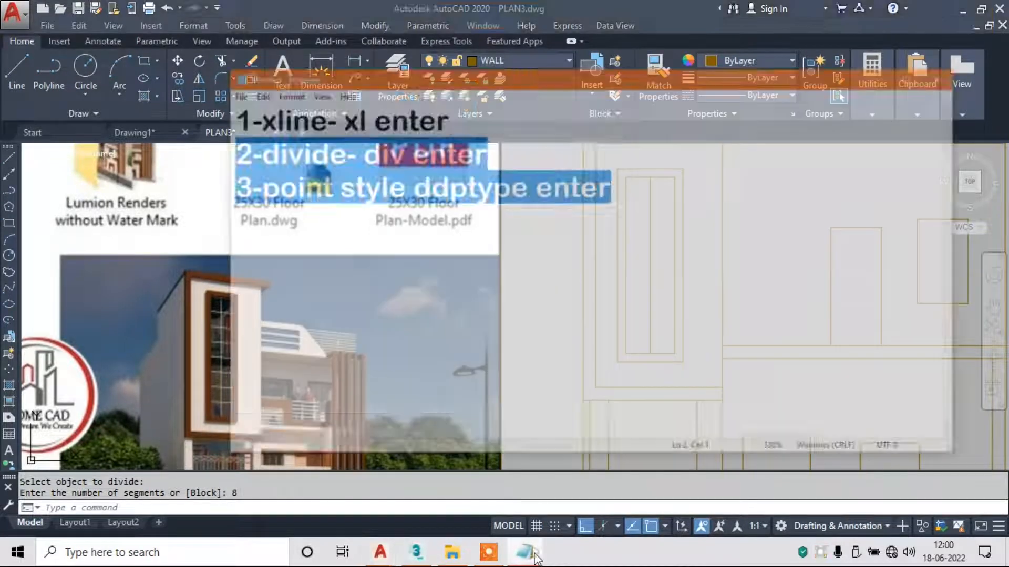
pyautogui.click(435, 168)
pyautogui.moveTo(633, 136); pyautogui.dragTo(168, 138)
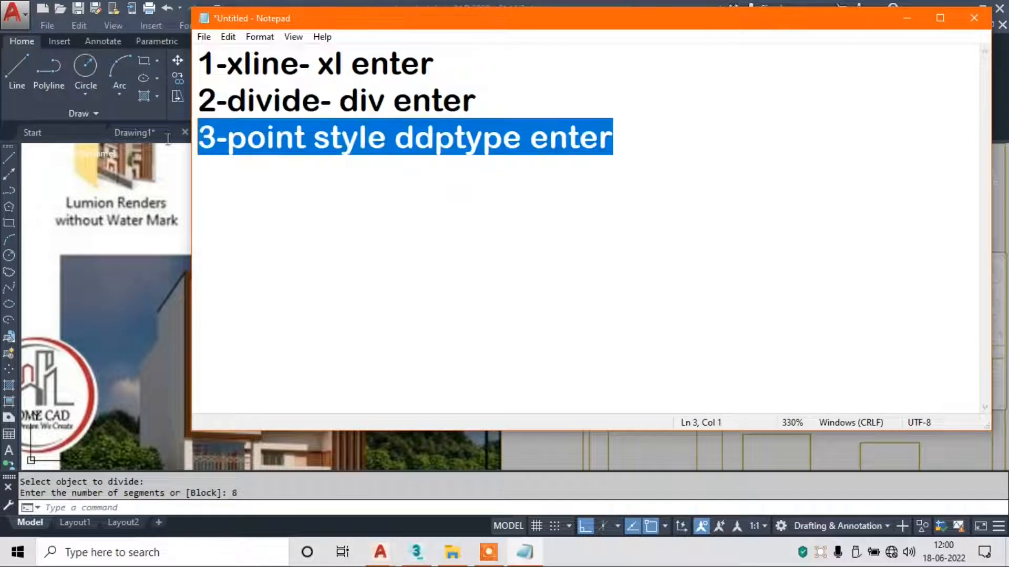
pyautogui.click(912, 15)
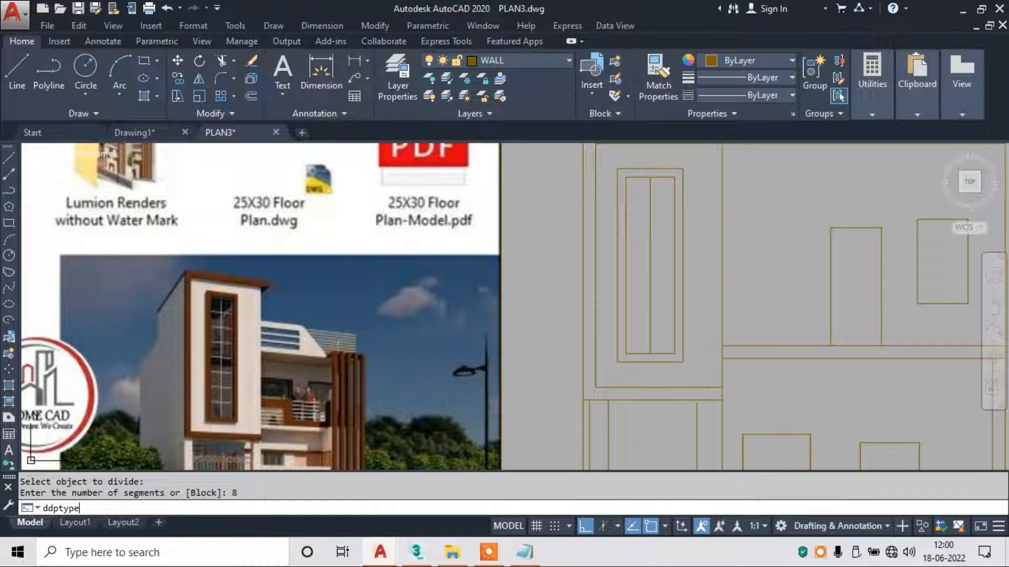
pyautogui.press('Return')
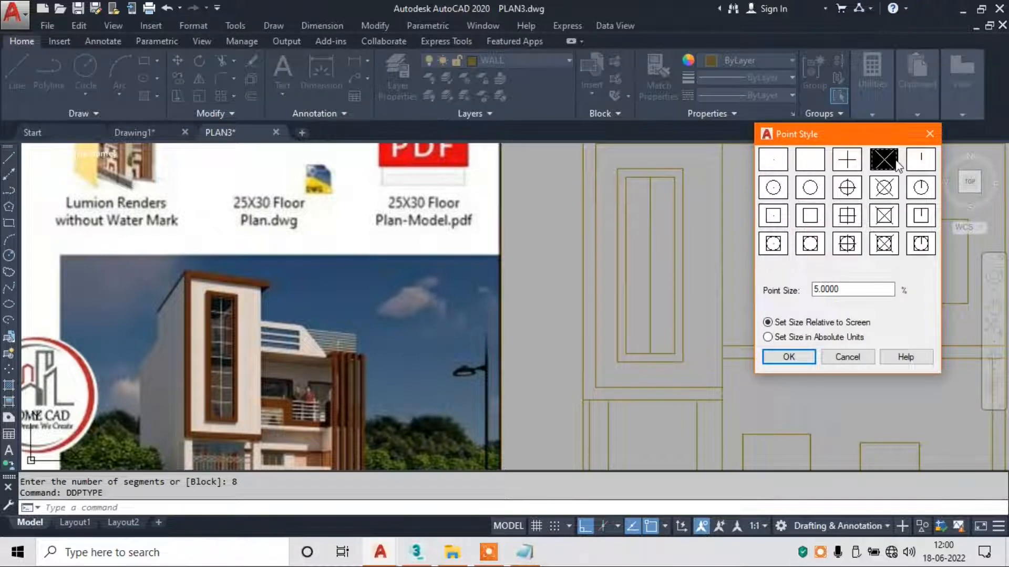
pyautogui.click(789, 356)
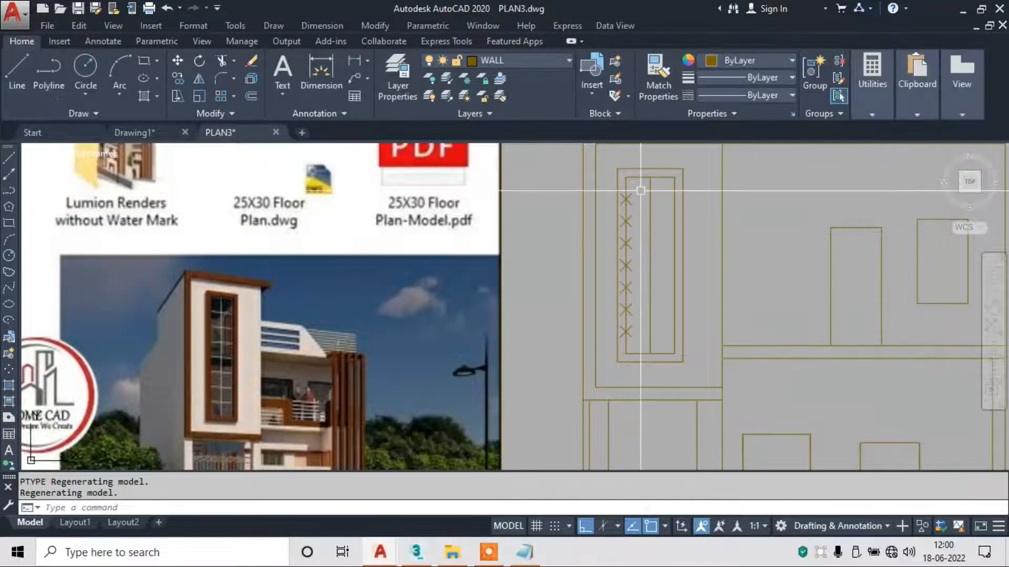
# Draw horizontal lines from the upper three division points across the tower window, past its frame's right edge.
pyautogui.press('Escape')
pyautogui.write('l')
pyautogui.press('Return')
pyautogui.scroll(4, 650, 219)
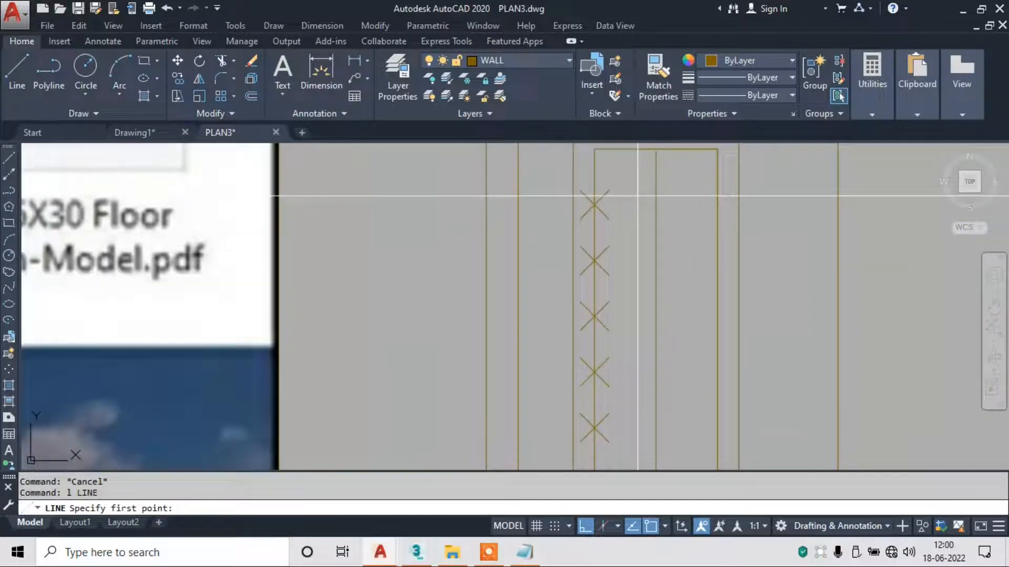
pyautogui.click(594, 205)
pyautogui.click(779, 205)
pyautogui.press('Escape')
pyautogui.press('Return')
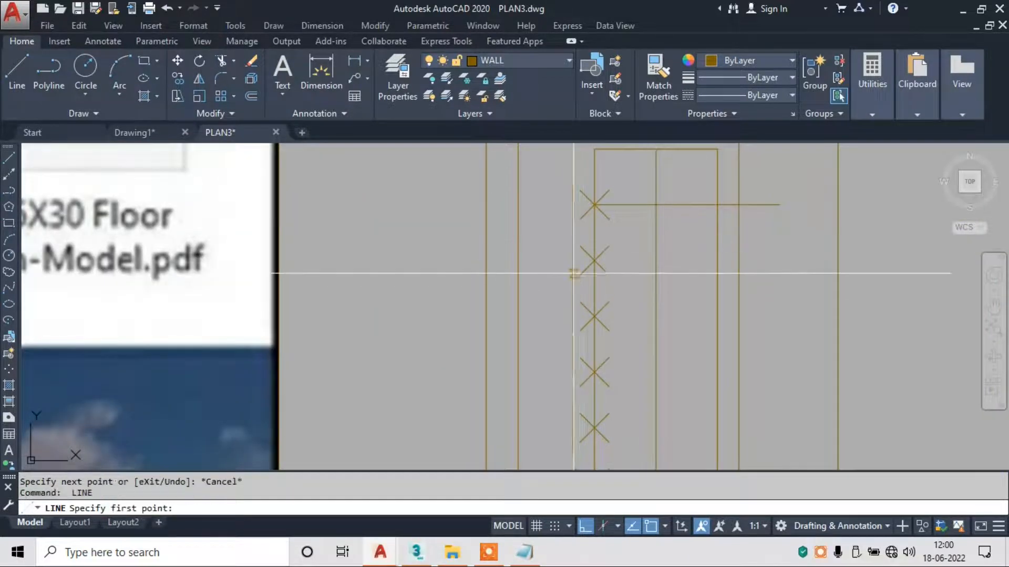
pyautogui.click(594, 261)
pyautogui.press('Escape')
pyautogui.press('Escape')
pyautogui.scroll(2, 654, 300)
pyautogui.press('Return')
pyautogui.click(559, 235)
pyautogui.click(823, 237)
pyautogui.scroll(-2, 678, 234)
pyautogui.moveTo(642, 286); pyautogui.dragTo(624, 218, button='middle')
pyautogui.press('Escape')
# Draw horizontal lines from the lower four division points across the tower window, past its frame's right edge.
pyautogui.press('Return')
pyautogui.click(587, 222)
pyautogui.moveTo(614, 318); pyautogui.dragTo(613, 273, button='middle')
pyautogui.press('Escape')
pyautogui.press('Return')
pyautogui.click(584, 232)
pyautogui.press('Escape')
pyautogui.press('Return')
pyautogui.click(584, 231)
pyautogui.click(771, 231)
pyautogui.press('Escape')
pyautogui.press('Return')
pyautogui.click(584, 288)
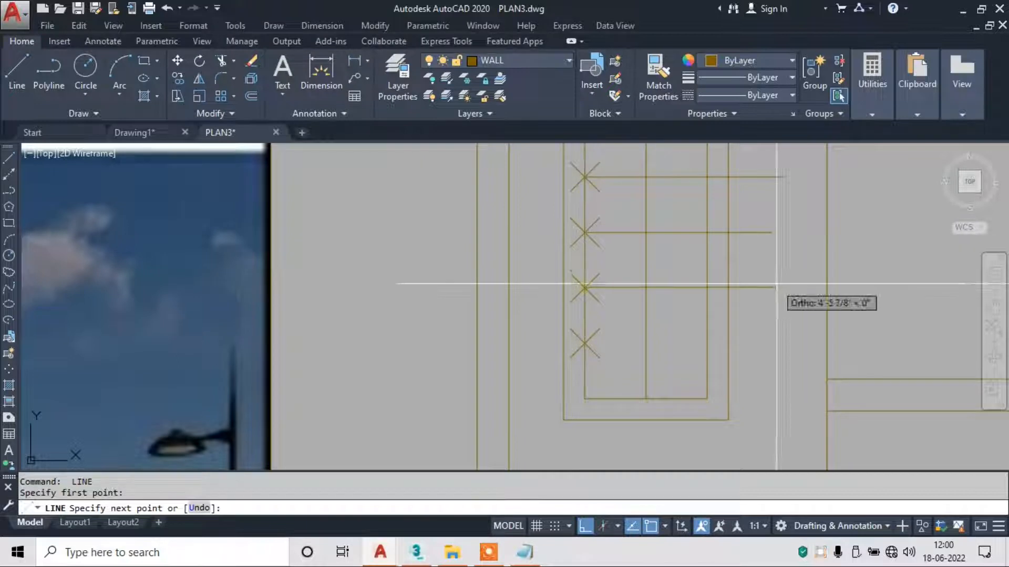
pyautogui.click(775, 288)
pyautogui.press('Escape')
pyautogui.moveTo(594, 319); pyautogui.dragTo(584, 269, button='middle')
pyautogui.press('Return')
pyautogui.click(575, 293)
pyautogui.click(766, 292)
pyautogui.press('Escape')
# Trim the overhanging ends of the horizontal pane lines at the right edge of the tower window's inner frame.
pyautogui.write('tr')
pyautogui.press('Return')
pyautogui.press('Return')
pyautogui.scroll(-2, 748, 226)
pyautogui.moveTo(749, 226); pyautogui.dragTo(677, 315, button='middle')
pyautogui.scroll(2, 668, 307)
pyautogui.click(698, 259)
pyautogui.click(677, 315)
pyautogui.moveTo(655, 192); pyautogui.dragTo(661, 214, button='middle')
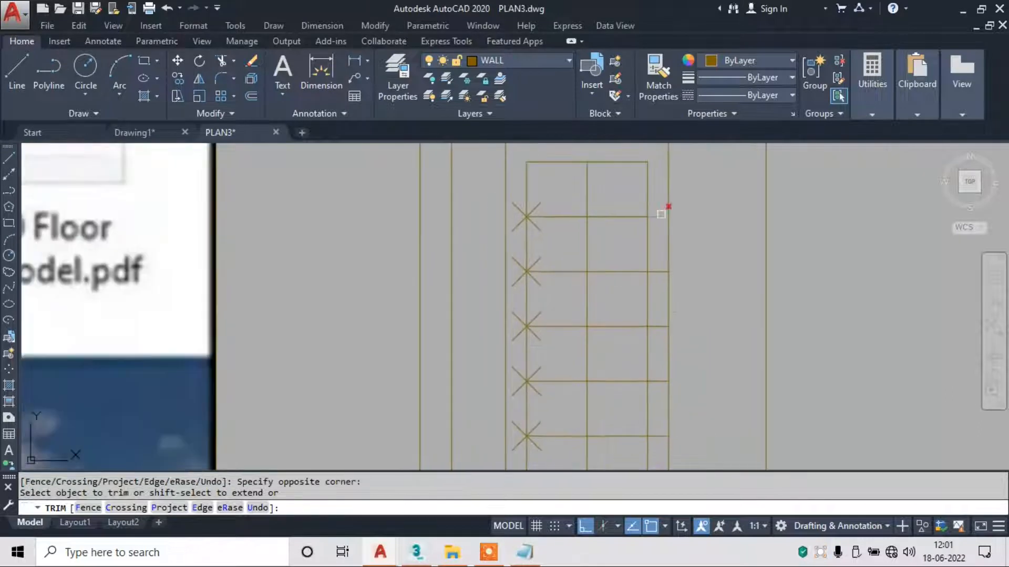
pyautogui.click(660, 215)
pyautogui.click(655, 232)
pyautogui.moveTo(657, 455); pyautogui.dragTo(641, 226, button='middle')
pyautogui.click(637, 311)
pyautogui.scroll(-2, 592, 275)
pyautogui.moveTo(592, 275); pyautogui.dragTo(619, 300, button='middle')
pyautogui.press('Escape')
pyautogui.press('Escape')
# Set the drawing's point style to the plain dot so the division markers are hidden.
pyautogui.write('ddpty')
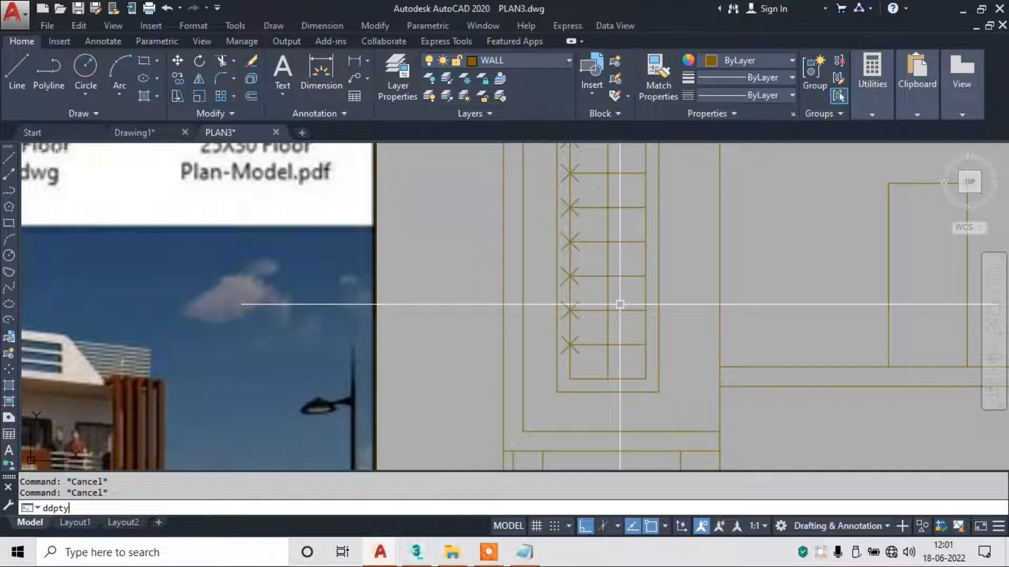
pyautogui.press('Return')
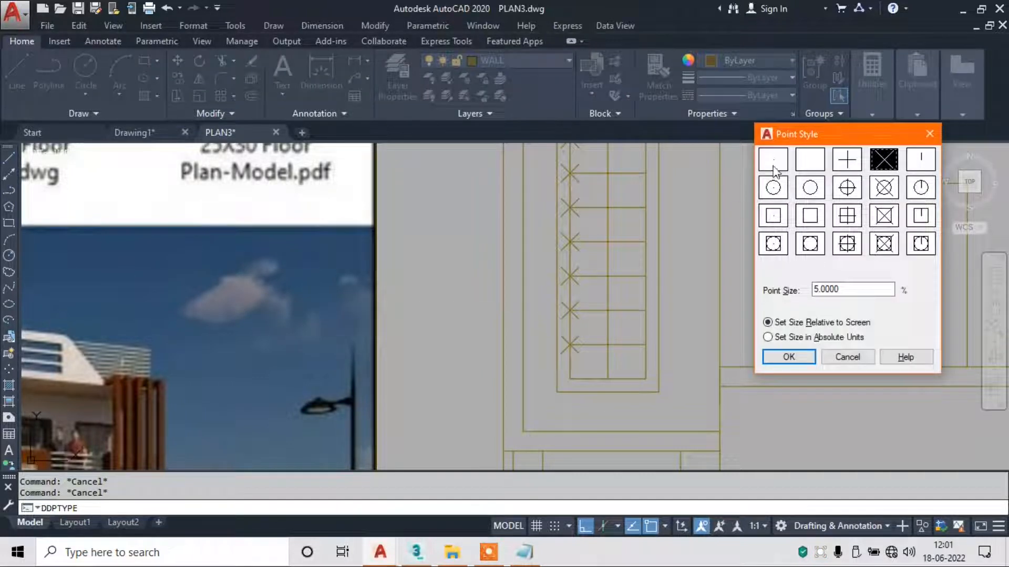
pyautogui.click(789, 357)
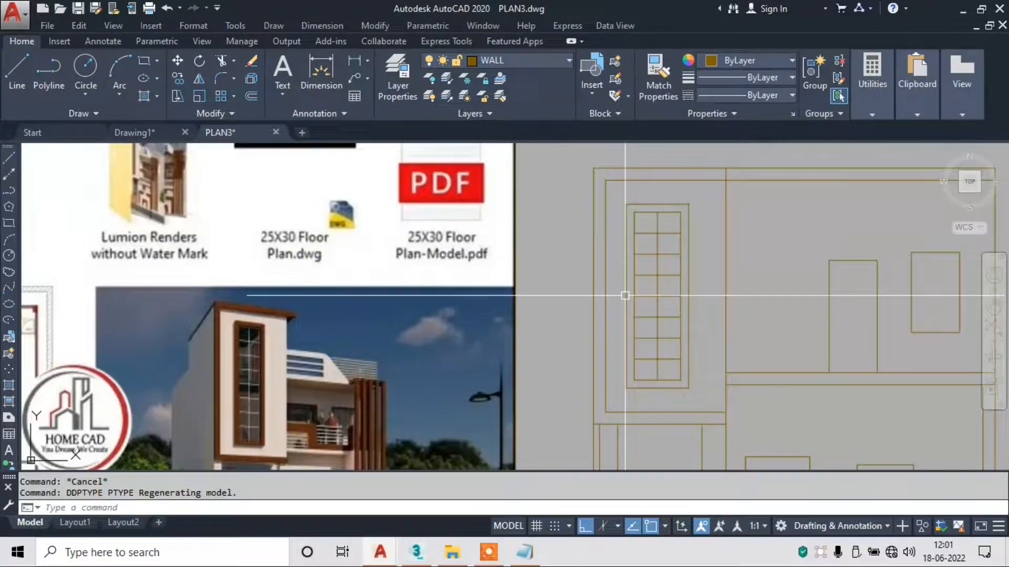
# Offset the upper three horizontal pane lines of the tower window 1" upward.
pyautogui.scroll(3, 672, 225)
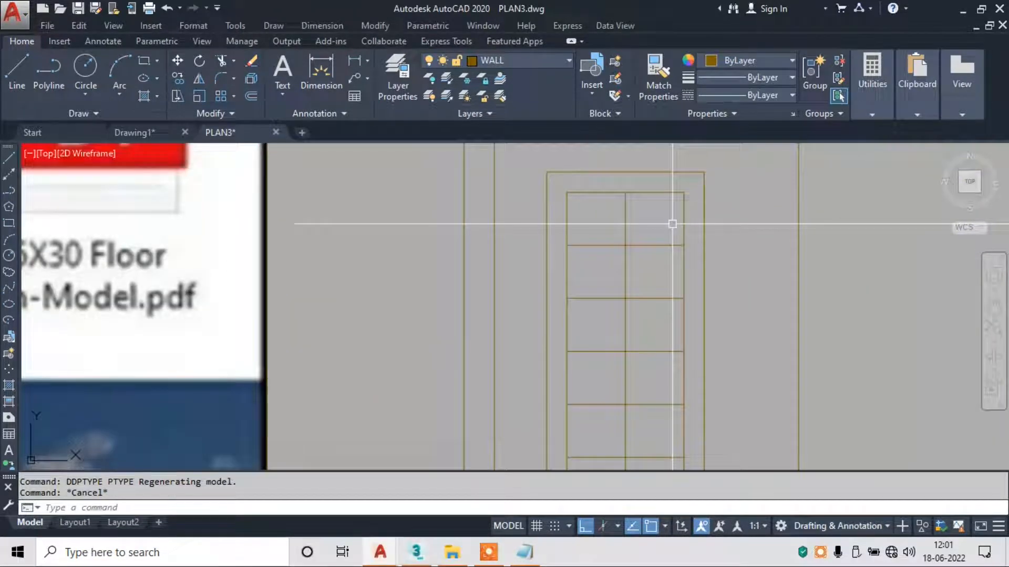
pyautogui.write('o')
pyautogui.press('Return')
pyautogui.write('1"')
pyautogui.press('Return')
pyautogui.scroll(2, 646, 230)
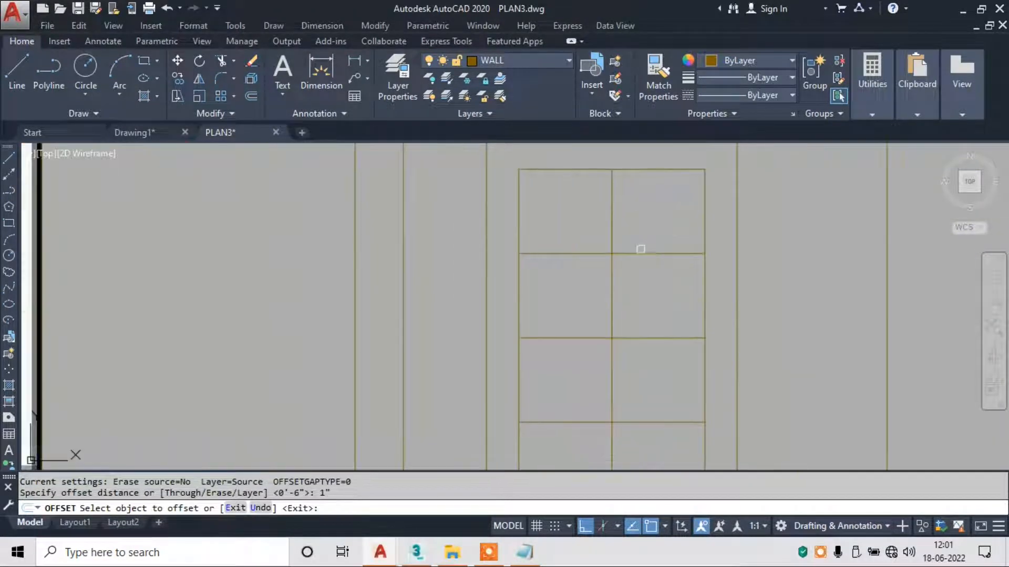
pyautogui.click(641, 253)
pyautogui.click(640, 226)
pyautogui.click(648, 340)
pyautogui.click(651, 322)
pyautogui.click(658, 421)
pyautogui.click(655, 376)
# Offset the tower window's remaining horizontal pane lines 1" upward and its central vertical line 1" to the right.
pyautogui.moveTo(643, 403); pyautogui.dragTo(637, 221, button='middle')
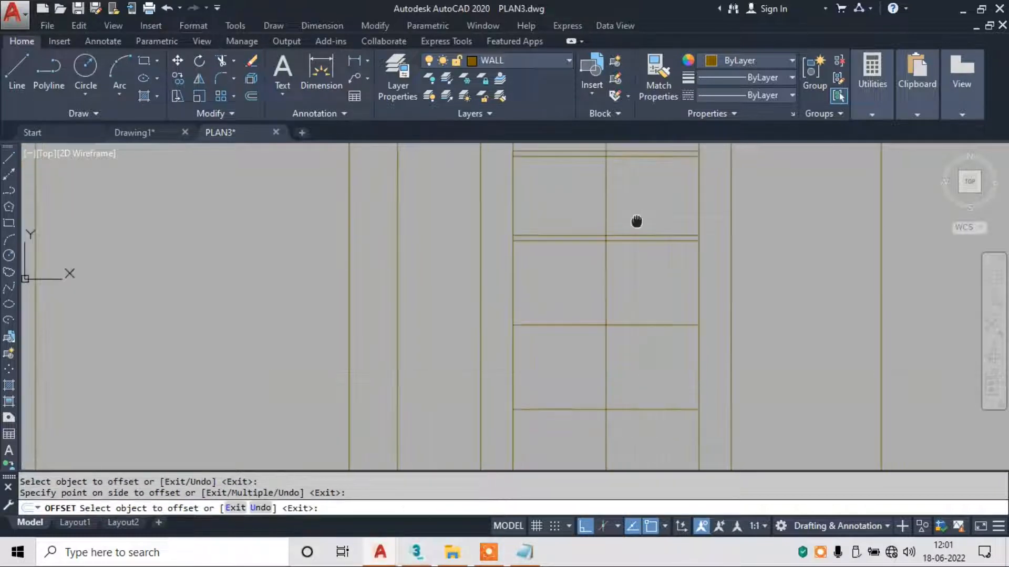
pyautogui.click(625, 278)
pyautogui.click(624, 244)
pyautogui.click(639, 366)
pyautogui.click(635, 341)
pyautogui.scroll(-2, 635, 378)
pyautogui.moveTo(633, 390); pyautogui.dragTo(631, 268, button='middle')
pyautogui.click(632, 300)
pyautogui.click(625, 273)
pyautogui.scroll(4, 625, 273)
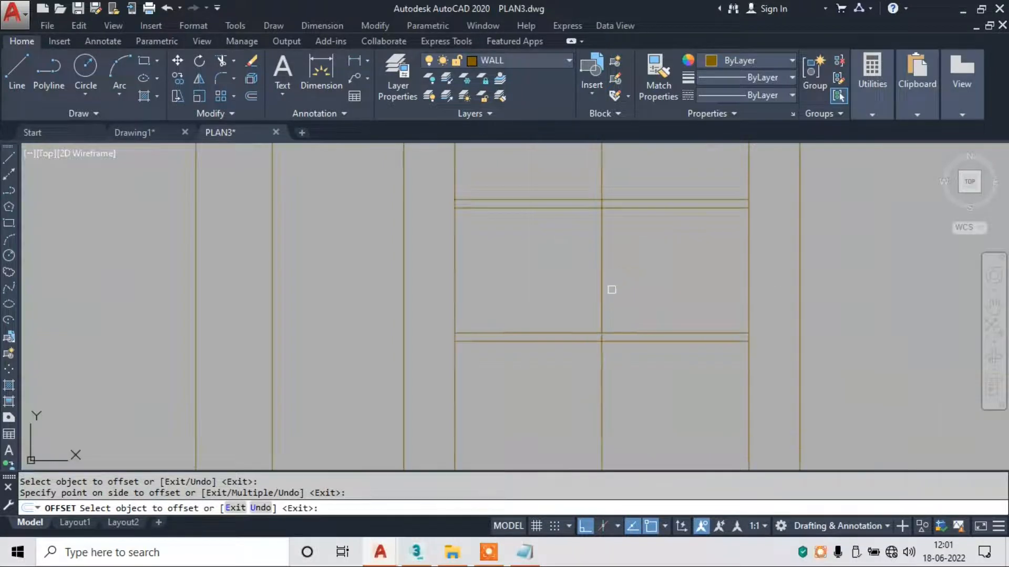
pyautogui.press('Escape')
pyautogui.write('t')
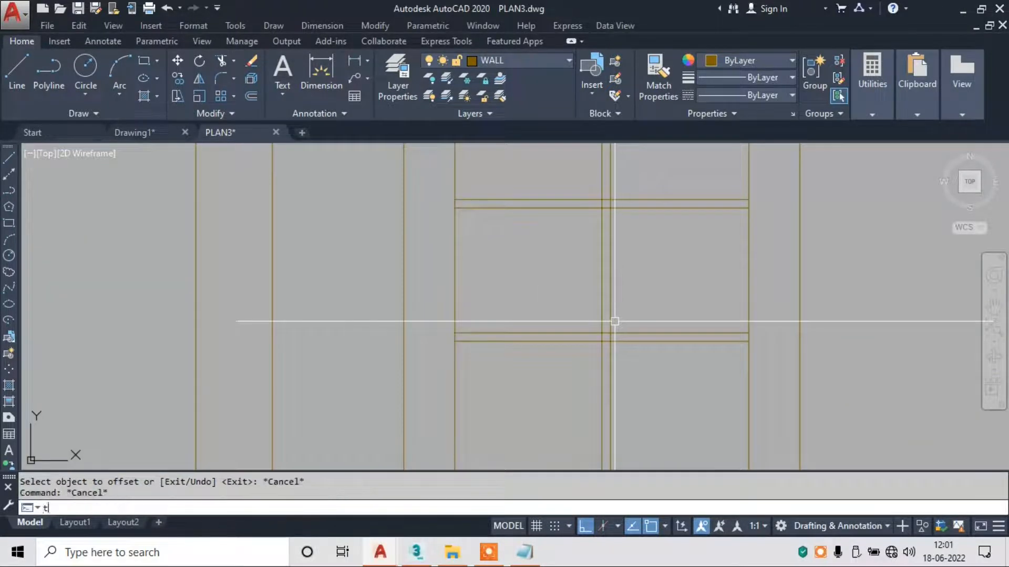
pyautogui.write('r')
pyautogui.press('Return')
pyautogui.press('Return')
pyautogui.scroll(2, 603, 331)
pyautogui.scroll(-10, 602, 335)
pyautogui.press('Escape')
# Examine the rendering's tower, balcony and first-floor openings and the floor plans, comparing them with the drawn elevation.
pyautogui.moveTo(580, 300); pyautogui.dragTo(640, 284, button='middle')
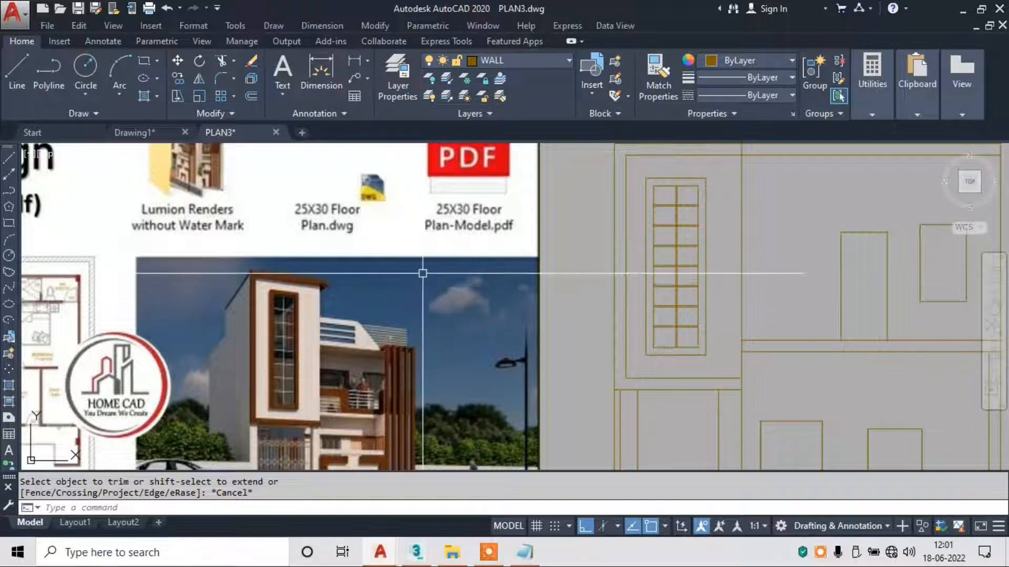
pyautogui.scroll(-2, 590, 263)
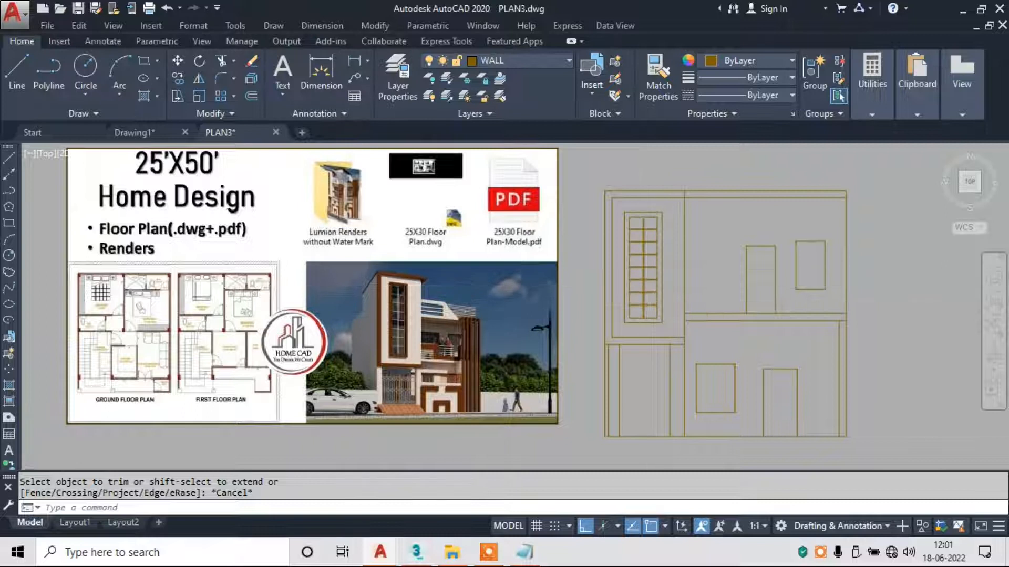
pyautogui.scroll(2, 651, 272)
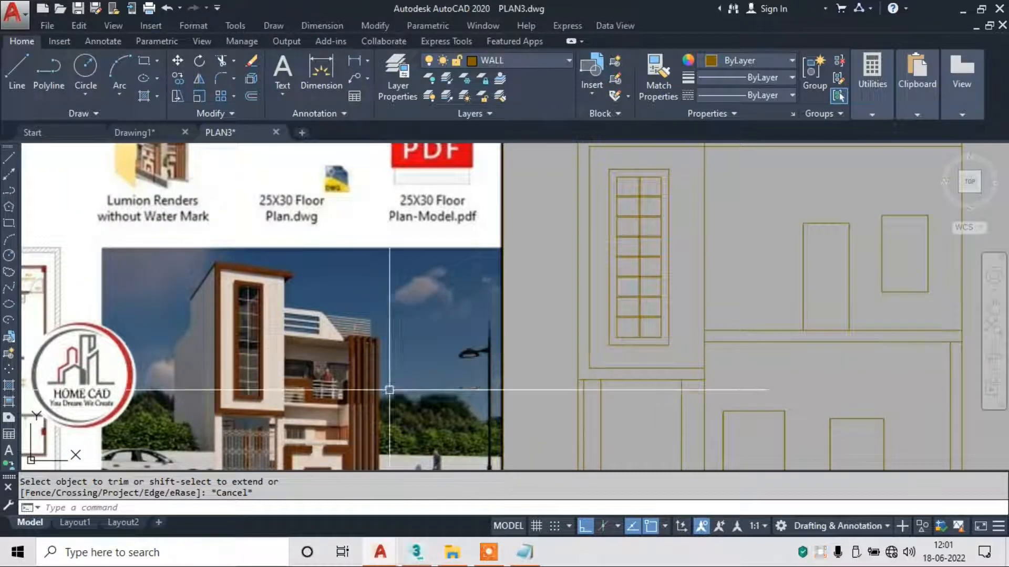
pyautogui.moveTo(714, 315); pyautogui.dragTo(665, 323, button='middle')
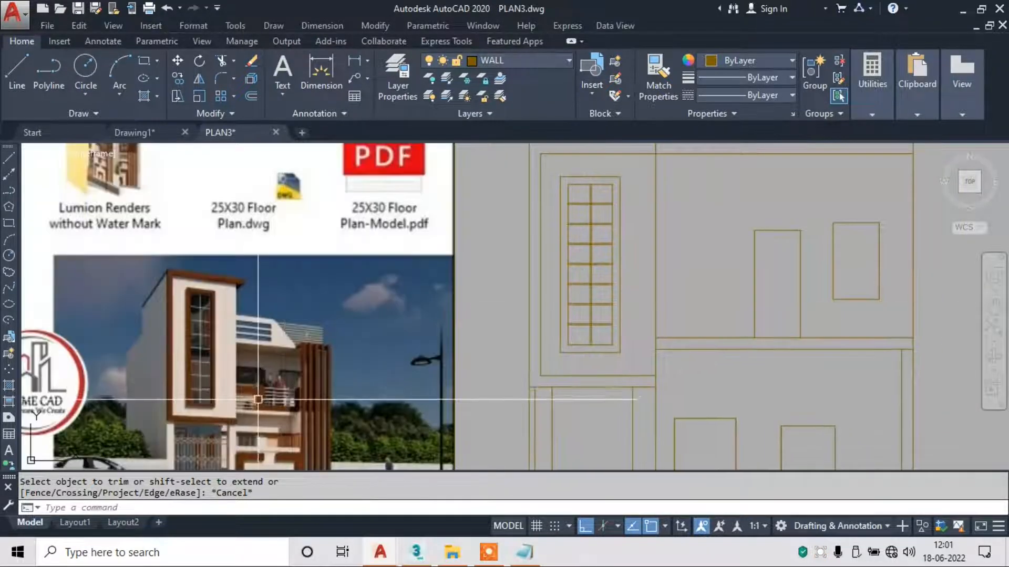
pyautogui.scroll(2, 241, 387)
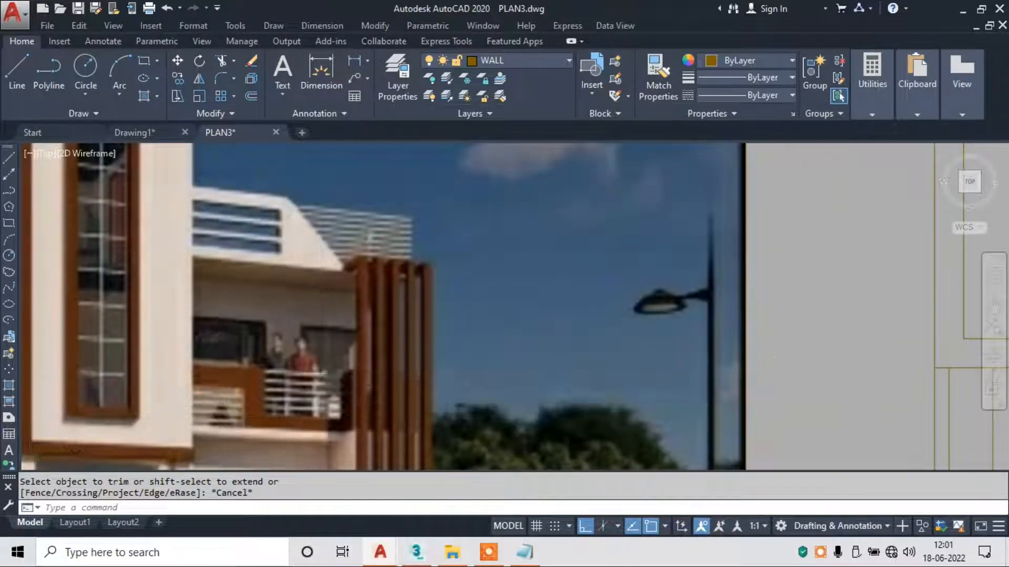
pyautogui.scroll(-6, 215, 373)
pyautogui.scroll(6, 226, 378)
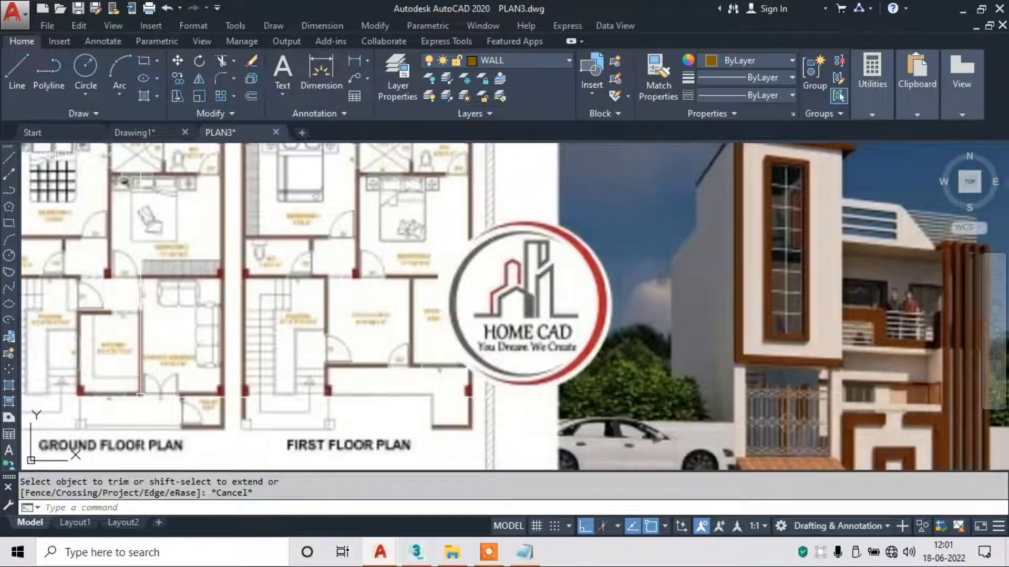
pyautogui.scroll(-3, 764, 387)
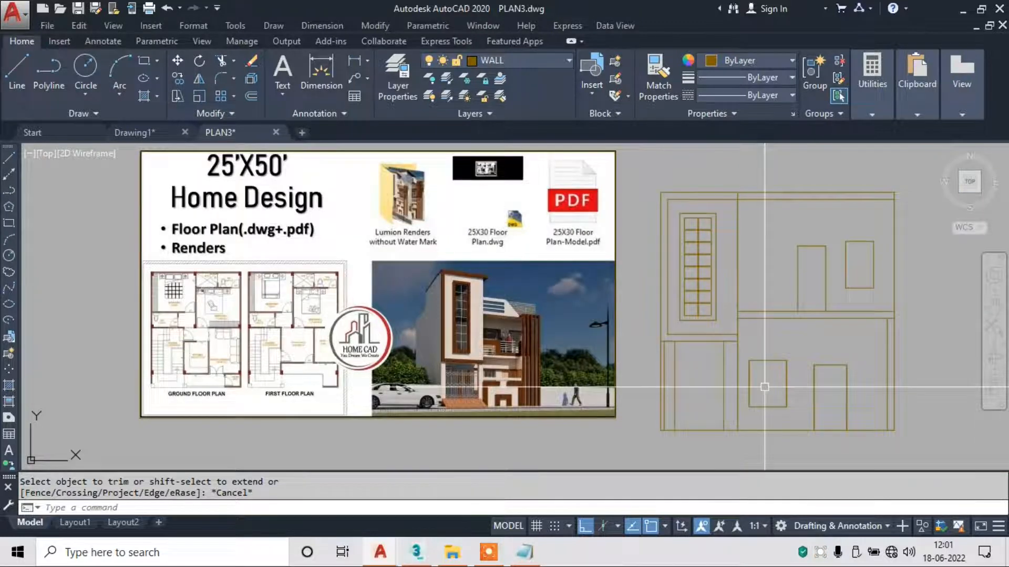
pyautogui.scroll(3, 512, 347)
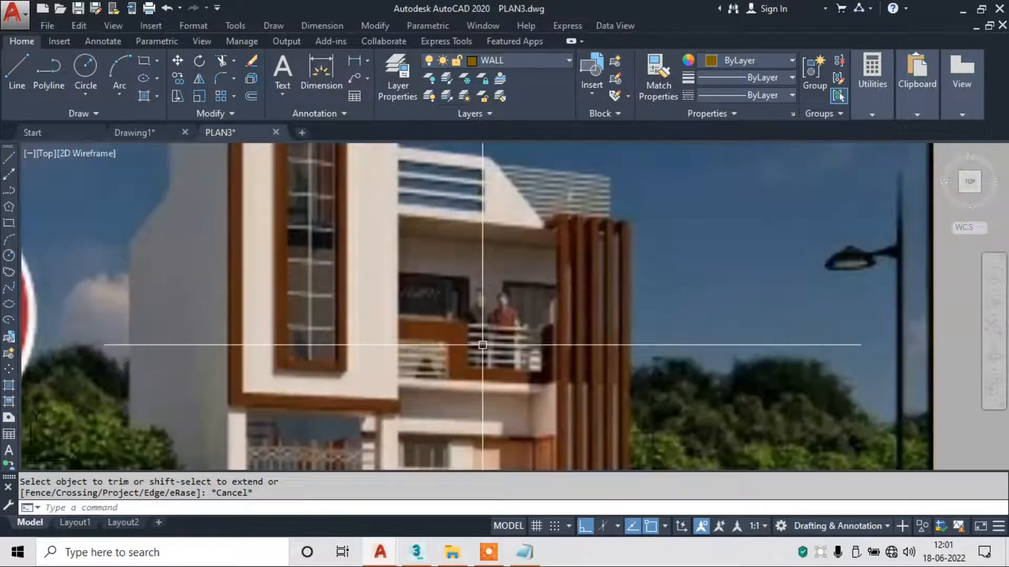
pyautogui.moveTo(550, 278); pyautogui.dragTo(554, 245, button='middle')
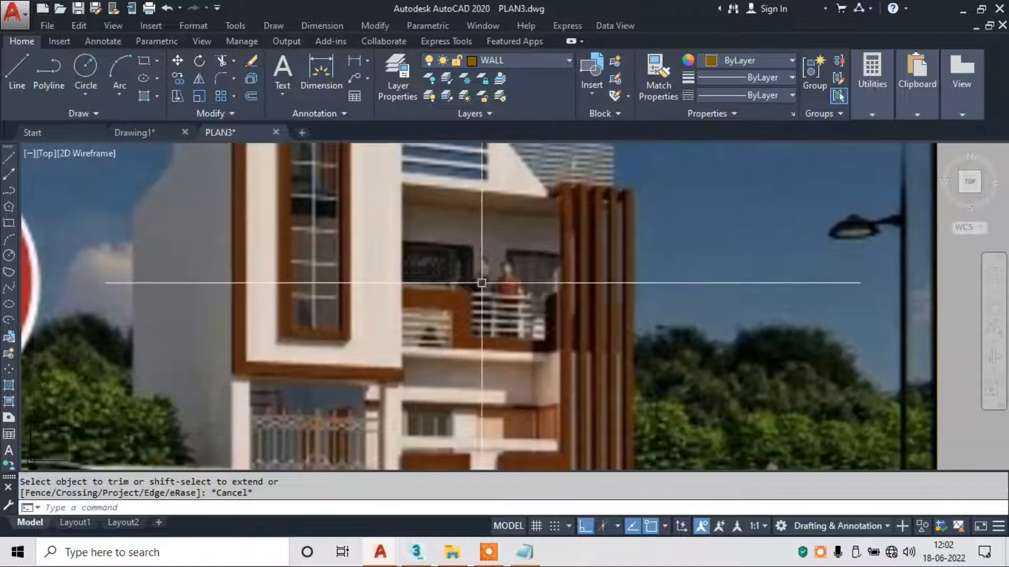
pyautogui.scroll(-3, 407, 300)
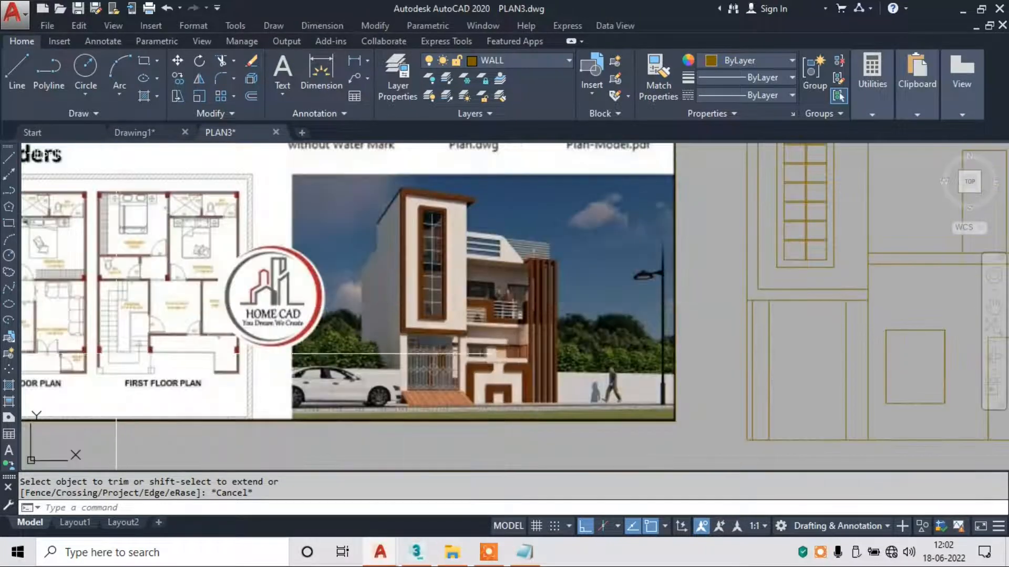
pyautogui.scroll(2, 120, 352)
pyautogui.scroll(-3, 144, 345)
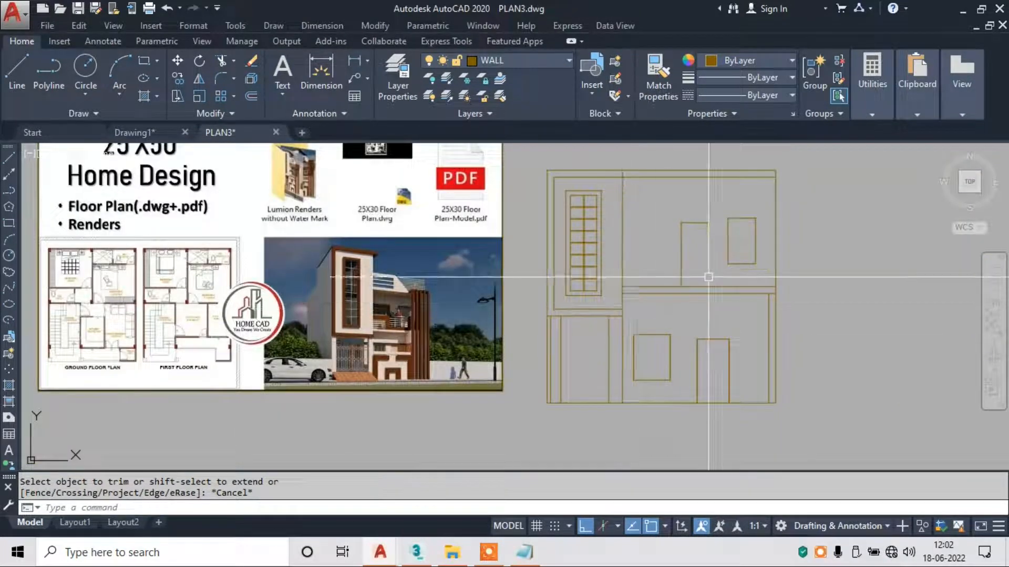
# Copy the upper-floor window about 8'-9" to the left, onto the other side of the upper-floor door.
pyautogui.scroll(3, 707, 277)
pyautogui.click(797, 171)
pyautogui.click(724, 273)
pyautogui.write('co')
pyautogui.press('Return')
pyautogui.click(769, 231)
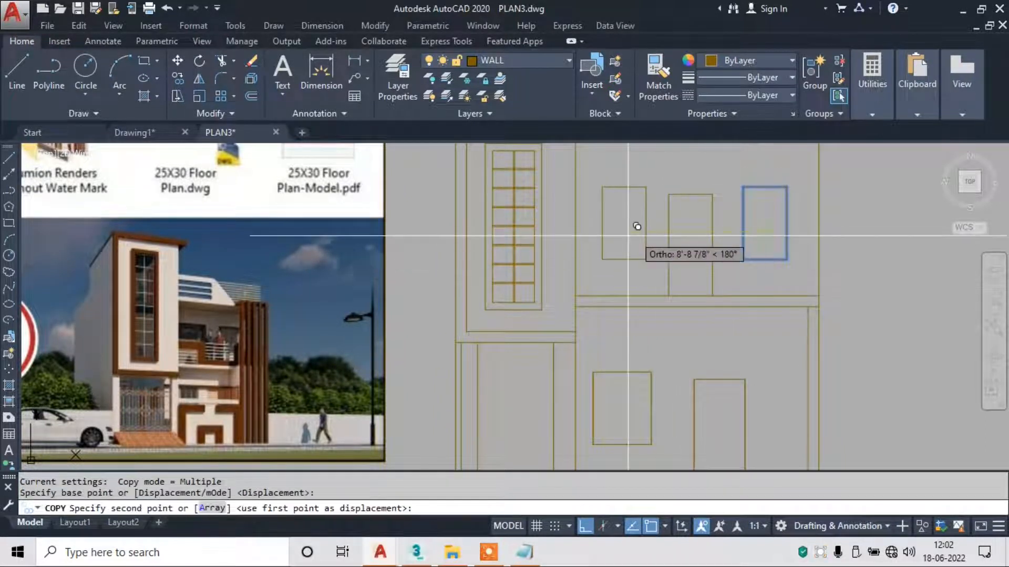
pyautogui.click(627, 235)
pyautogui.press('Escape')
# Compare the stair tower's height and top in the rendering with the drawn elevation.
pyautogui.scroll(-3, 709, 284)
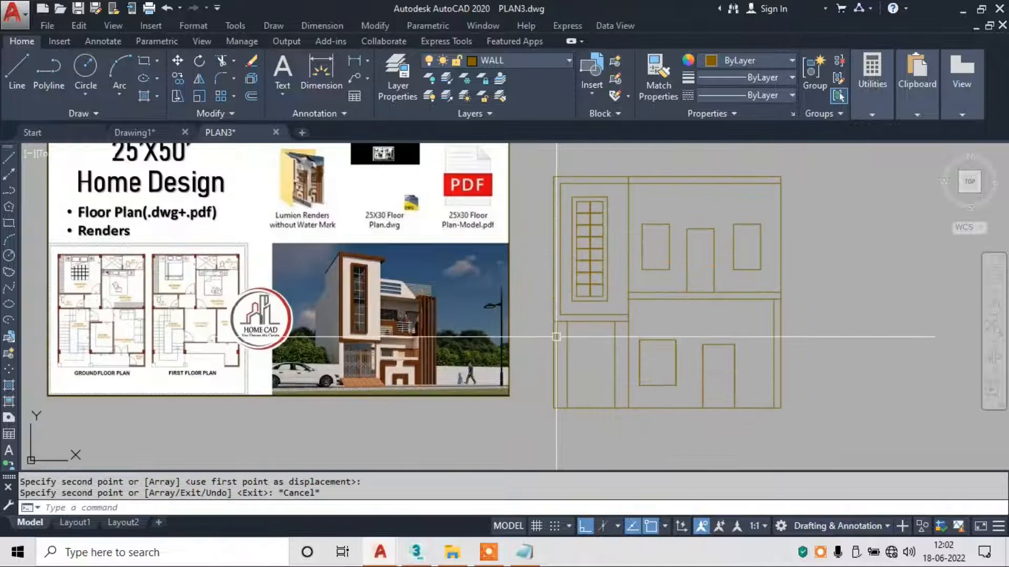
pyautogui.moveTo(559, 338); pyautogui.dragTo(581, 334, button='middle')
pyautogui.scroll(2, 468, 331)
pyautogui.scroll(2, 448, 359)
pyautogui.scroll(-2, 497, 352)
pyautogui.moveTo(659, 327); pyautogui.dragTo(596, 328, button='middle')
pyautogui.scroll(1, 642, 364)
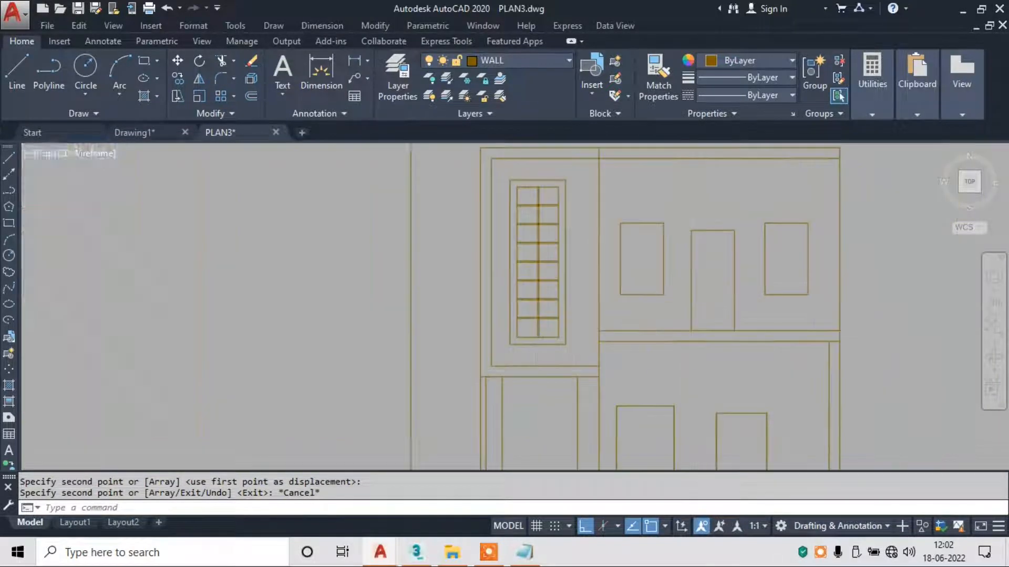
pyautogui.scroll(-3, 585, 384)
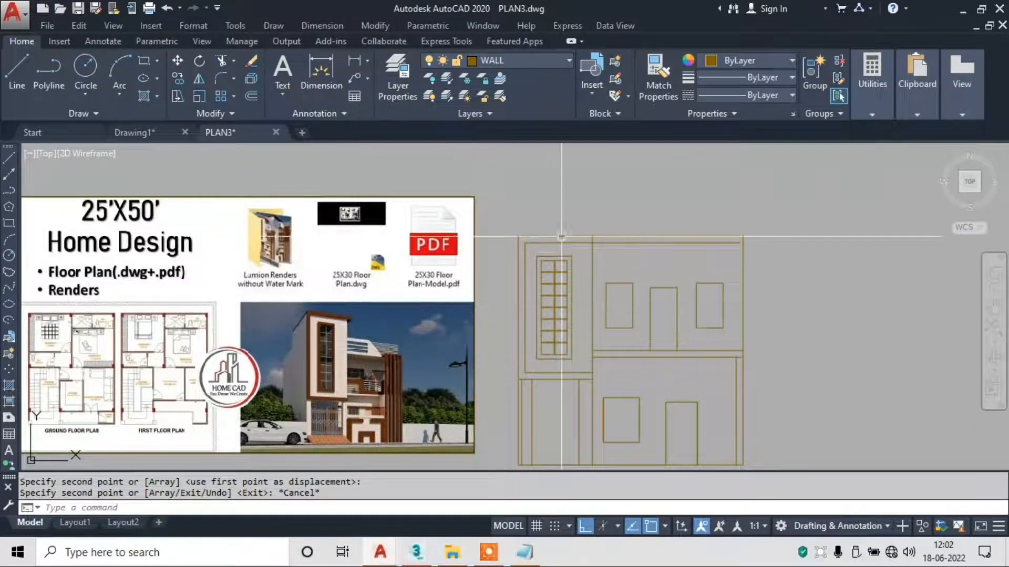
pyautogui.scroll(2, 310, 331)
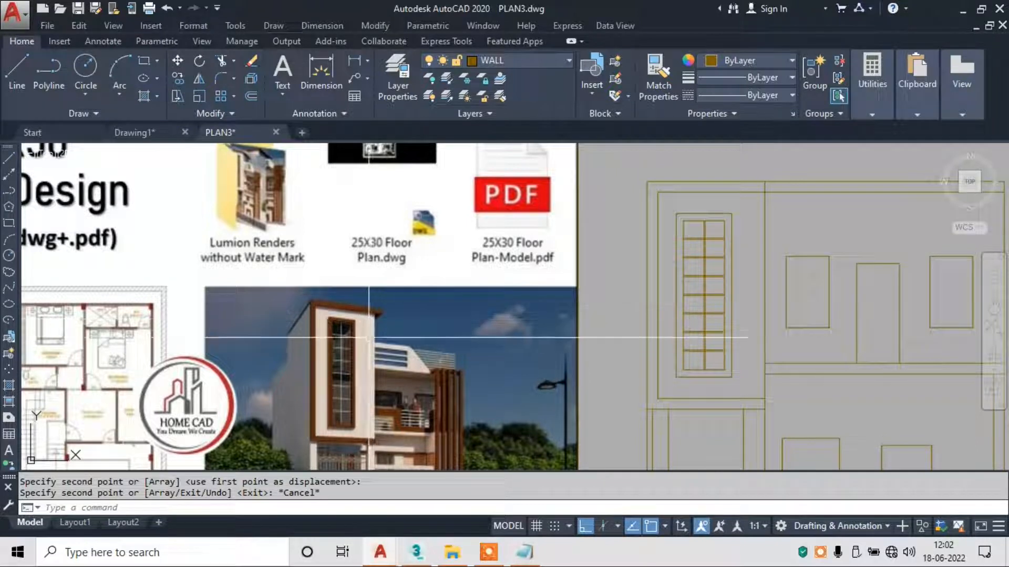
# Draw a line 8' up from the top of the tower's right edge and continue it horizontally left past the tower.
pyautogui.press('Escape')
pyautogui.write('l')
pyautogui.press('Return')
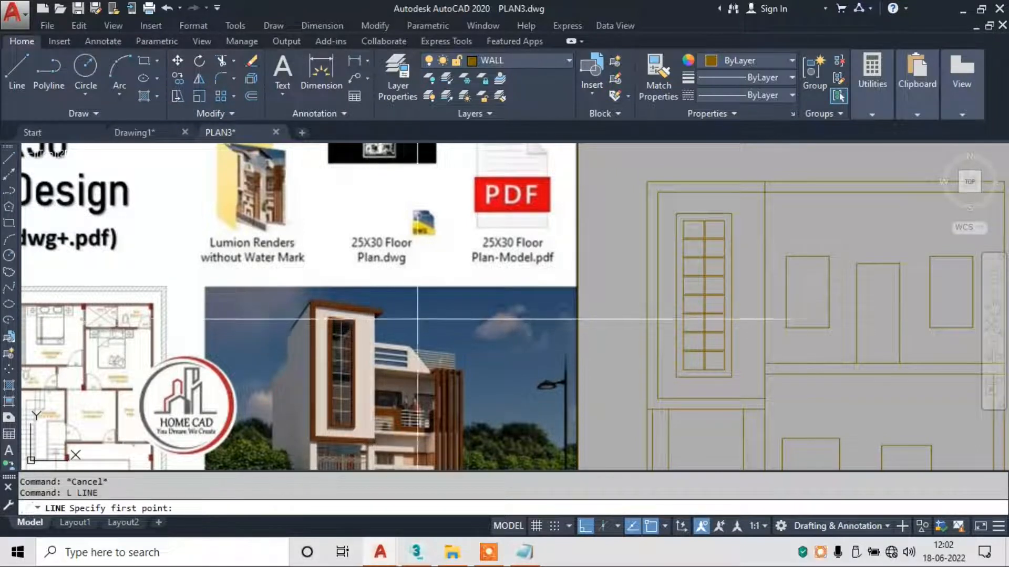
pyautogui.scroll(-2, 694, 406)
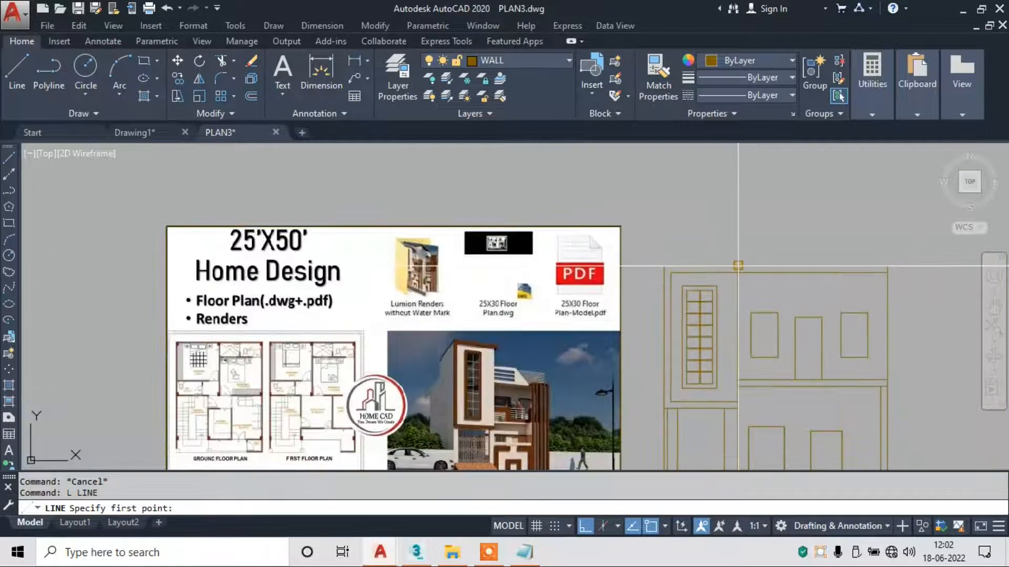
pyautogui.click(737, 265)
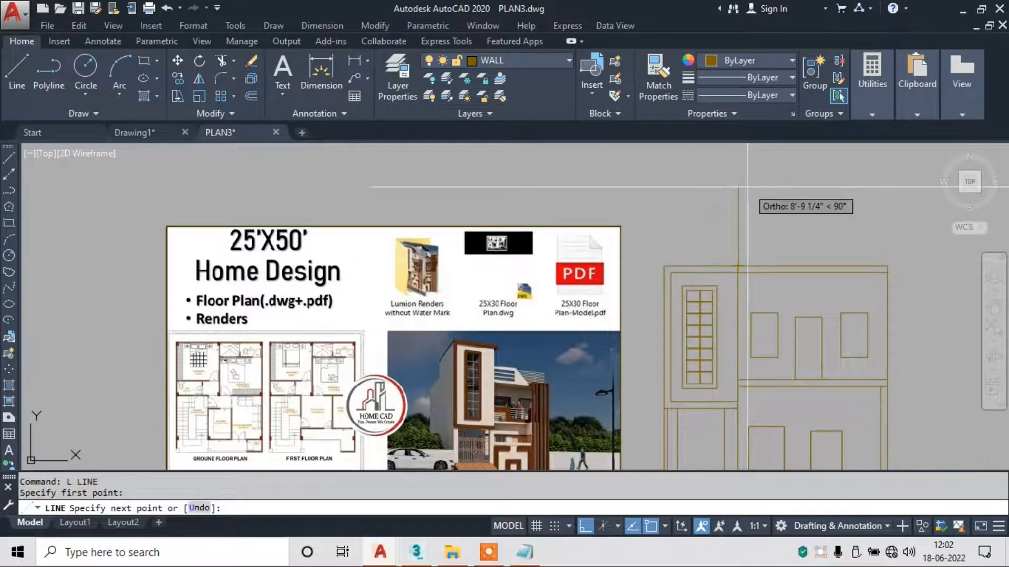
pyautogui.write("8'")
pyautogui.press('Return')
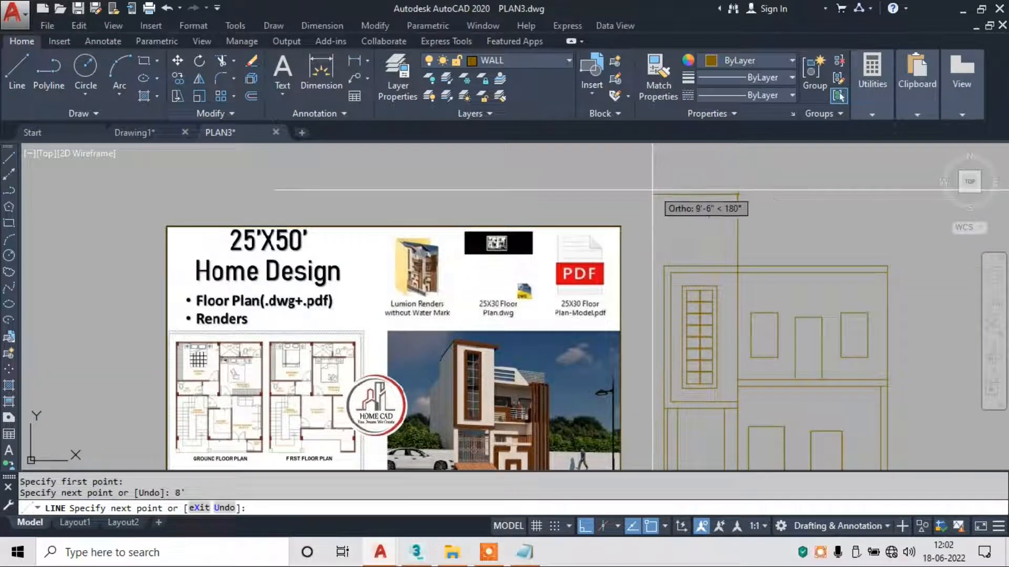
pyautogui.scroll(2, 652, 190)
pyautogui.click(635, 197)
pyautogui.press('Escape')
# Draw a vertical line up from the tower's top-left corner past the new top line and trim both overhanging ends.
pyautogui.press('Return')
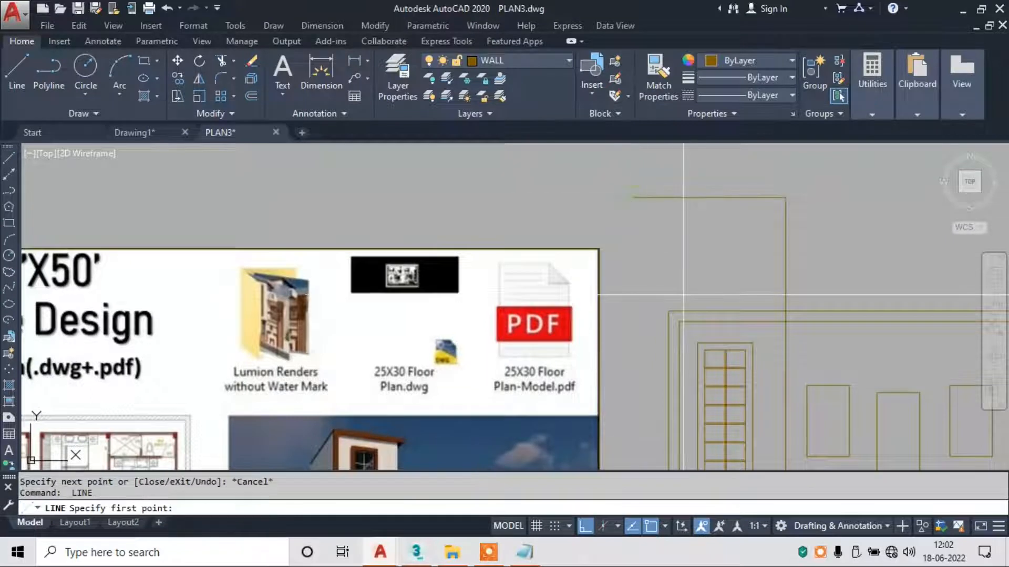
pyautogui.click(668, 310)
pyautogui.click(666, 163)
pyautogui.press('Escape')
pyautogui.write('tr')
pyautogui.press('Return')
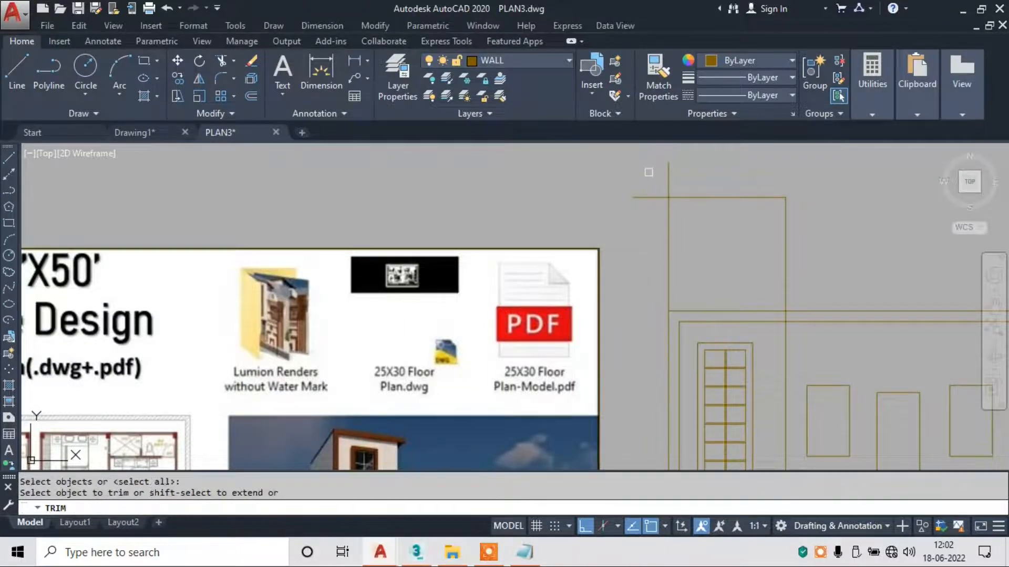
pyautogui.click(683, 177)
pyautogui.click(655, 185)
pyautogui.press('Escape')
pyautogui.moveTo(684, 277); pyautogui.dragTo(670, 240, button='middle')
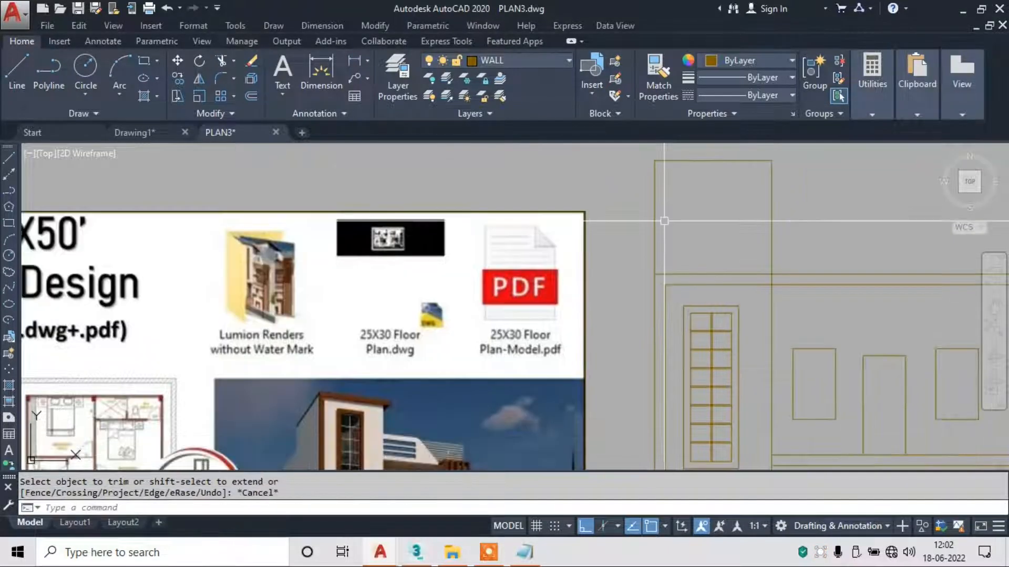
pyautogui.click(727, 269)
pyautogui.click(710, 289)
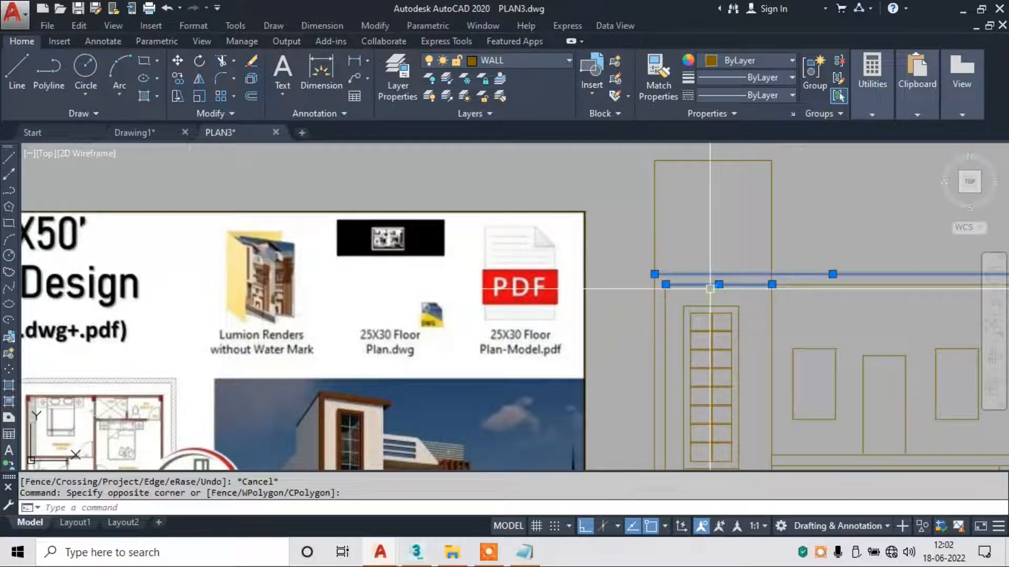
pyautogui.write('c')
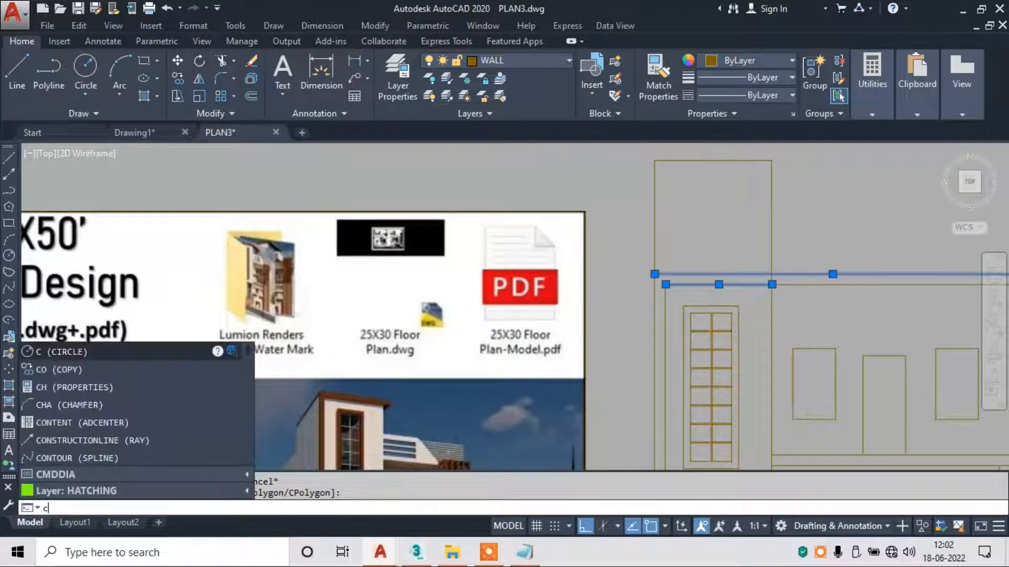
pyautogui.press('Return')
pyautogui.press('Escape')
# Copy the upper floor's two roof lines from the tower's left edge up to the tower's new top-left corner.
pyautogui.click(721, 265)
pyautogui.click(704, 292)
pyautogui.write('co')
pyautogui.press('Return')
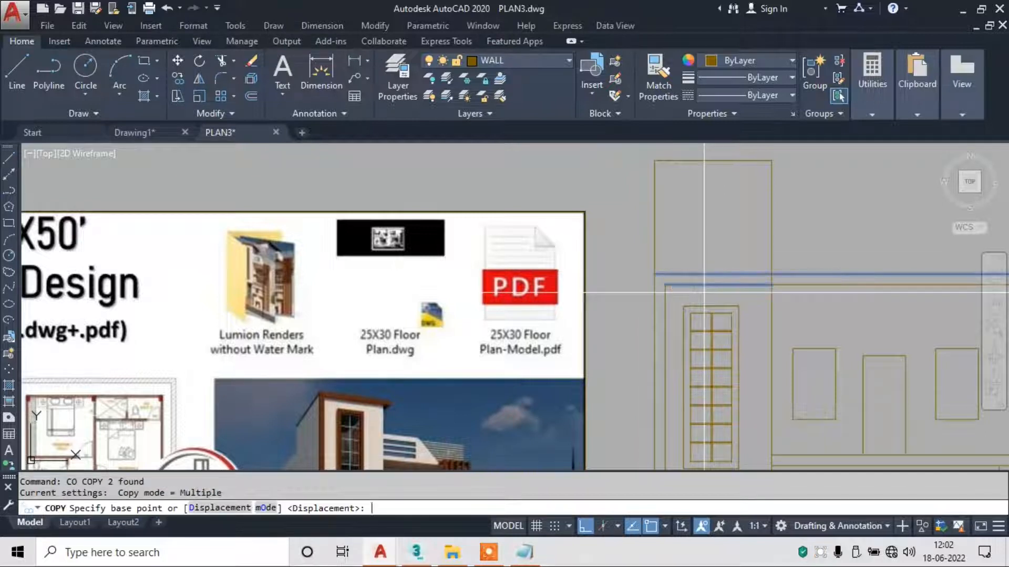
pyautogui.click(654, 273)
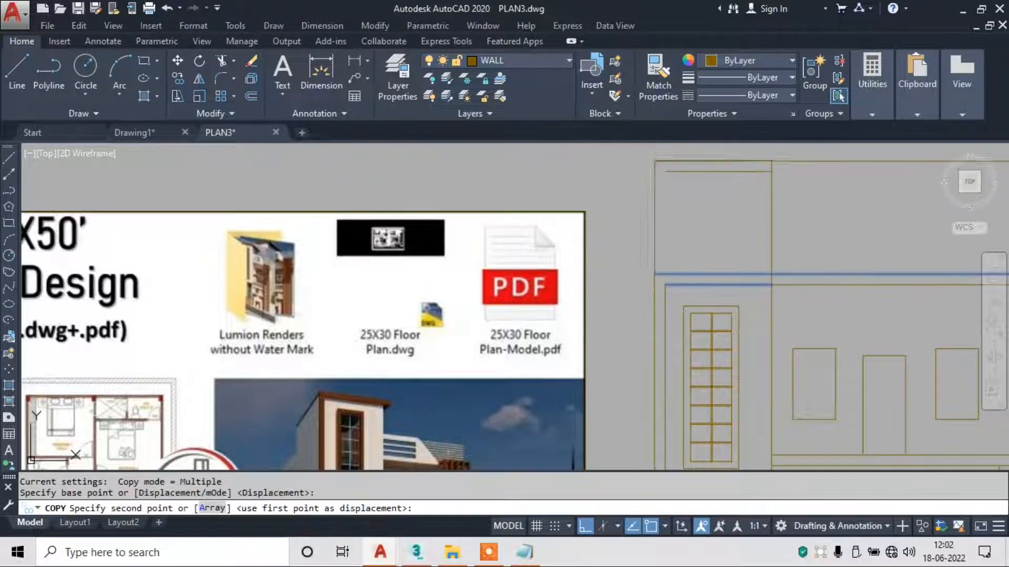
pyautogui.press('Escape')
pyautogui.press('Escape')
# Trim the copied top line at the tower's right edge and extend the inner left vertical to the lower copied line.
pyautogui.write('tr')
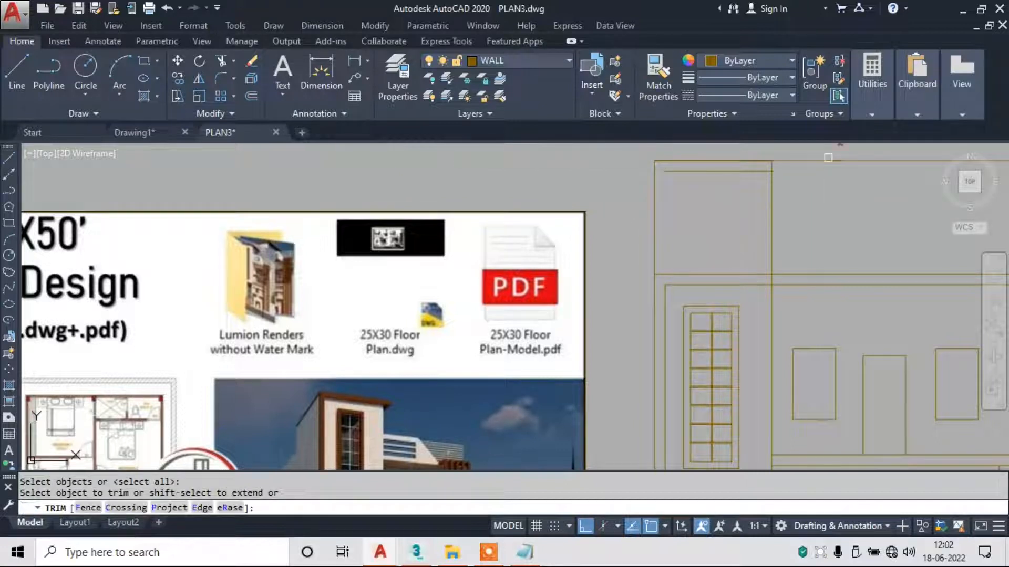
pyautogui.write('ex')
pyautogui.press('Return')
pyautogui.press('Return')
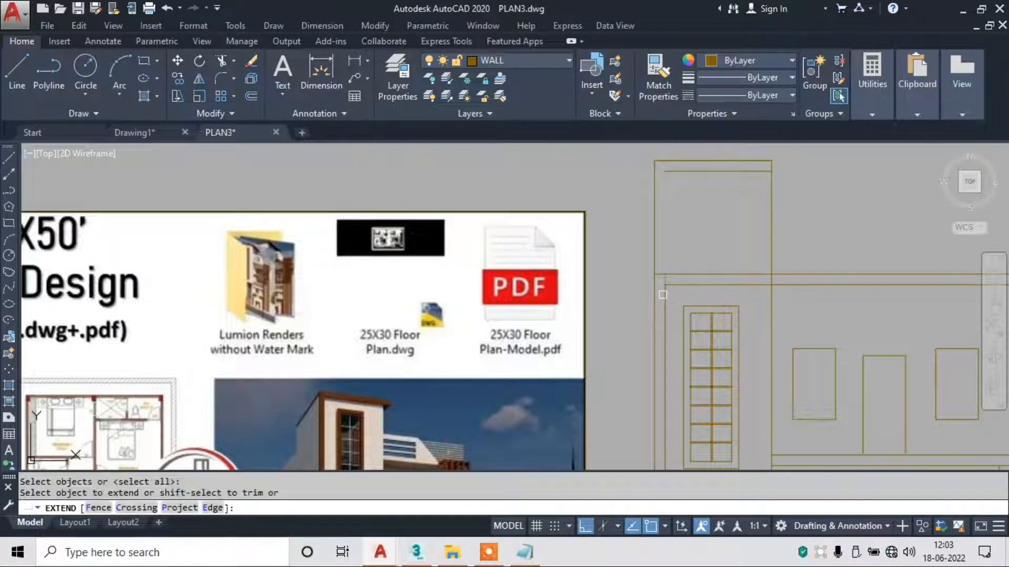
pyautogui.press('Escape')
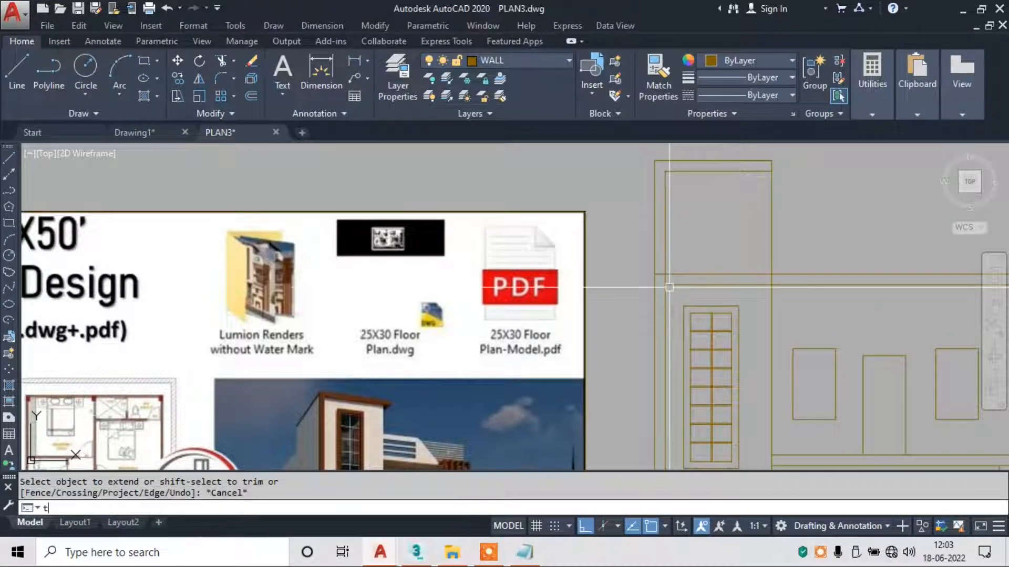
# Trim the old outer roof line off the tower's left border and erase the rest of that line.
pyautogui.scroll(3, 667, 245)
pyautogui.write('tr')
pyautogui.press('Return')
pyautogui.press('Return')
pyautogui.scroll(-3, 676, 262)
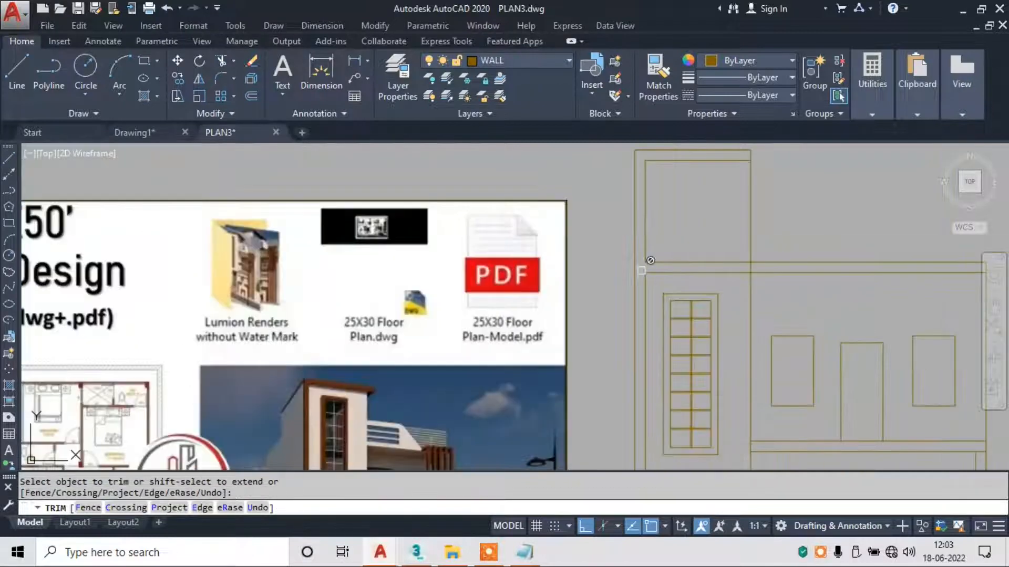
pyautogui.press('Escape')
pyautogui.write('e')
pyautogui.press('Return')
# Remove the part of the remaining roof line that crosses the tower, keeping it only over the upper floor.
pyautogui.write('ex')
pyautogui.press('Return')
pyautogui.press('Return')
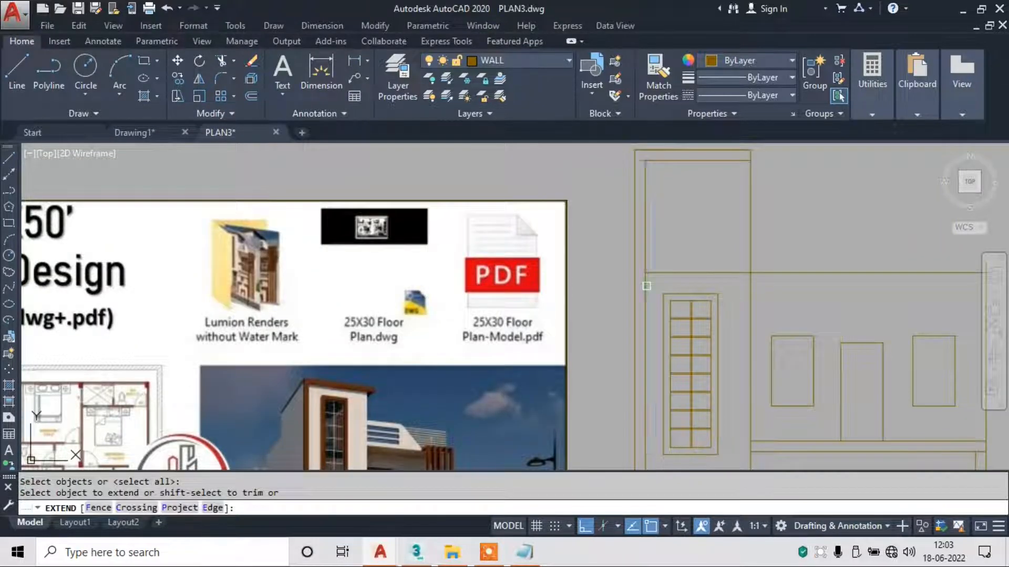
pyautogui.press('Escape')
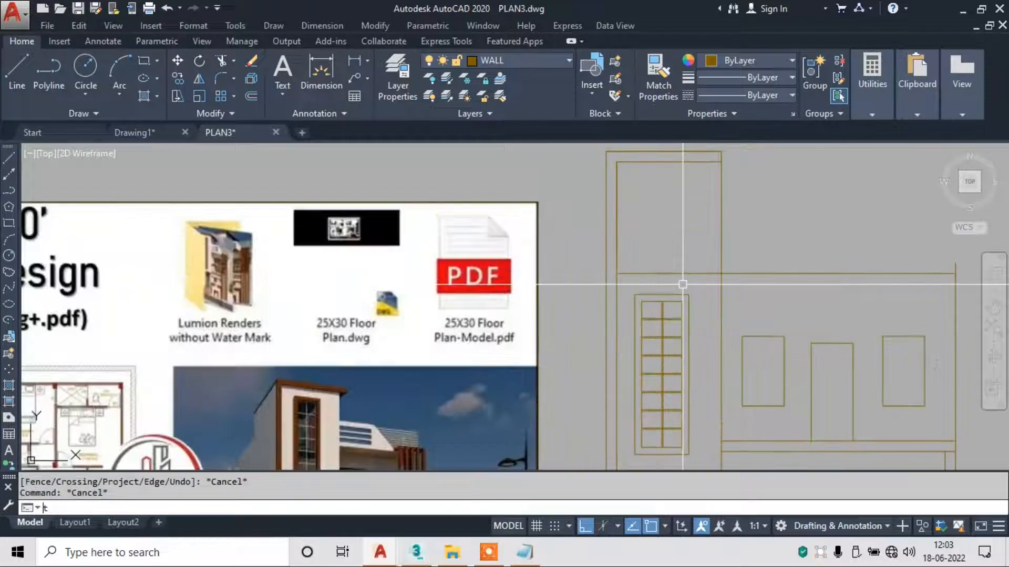
pyautogui.press('Return')
pyautogui.click(676, 272)
pyautogui.press('Escape')
pyautogui.click(674, 273)
pyautogui.write('e')
pyautogui.press('Return')
# Offset the upper floor's remaining roof line 9" upward to restore the slab edge beside the tower.
pyautogui.write('o')
pyautogui.press('Return')
pyautogui.write('9:')
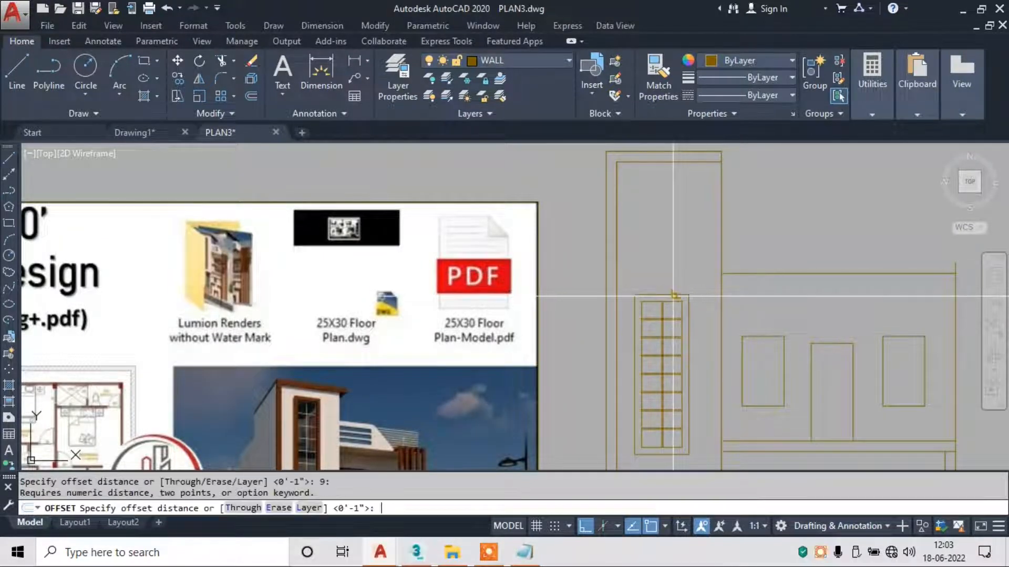
pyautogui.press('Escape')
pyautogui.write('o')
pyautogui.press('Return')
pyautogui.write('9"')
pyautogui.press('Return')
pyautogui.click(819, 275)
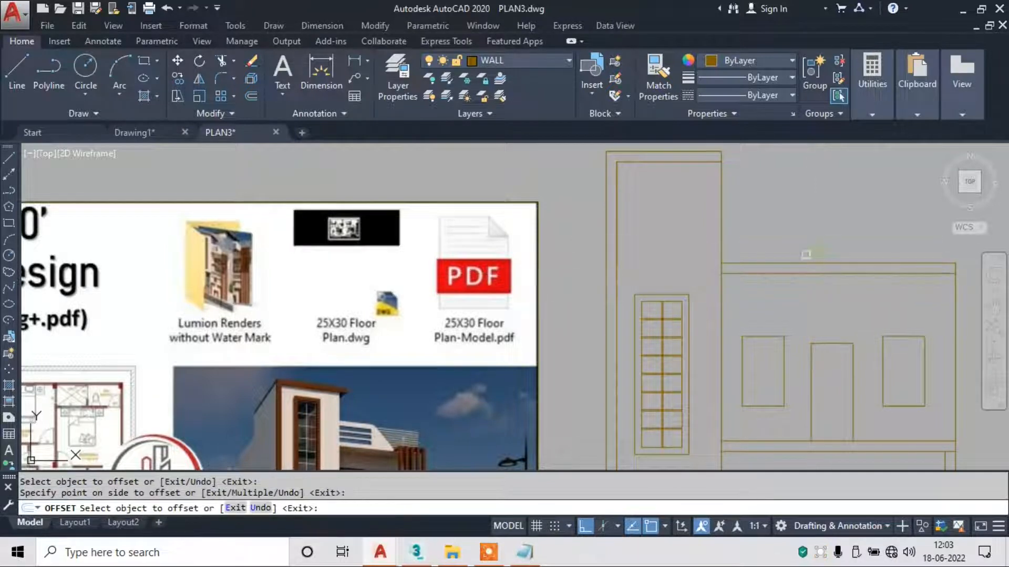
pyautogui.scroll(-2, 709, 267)
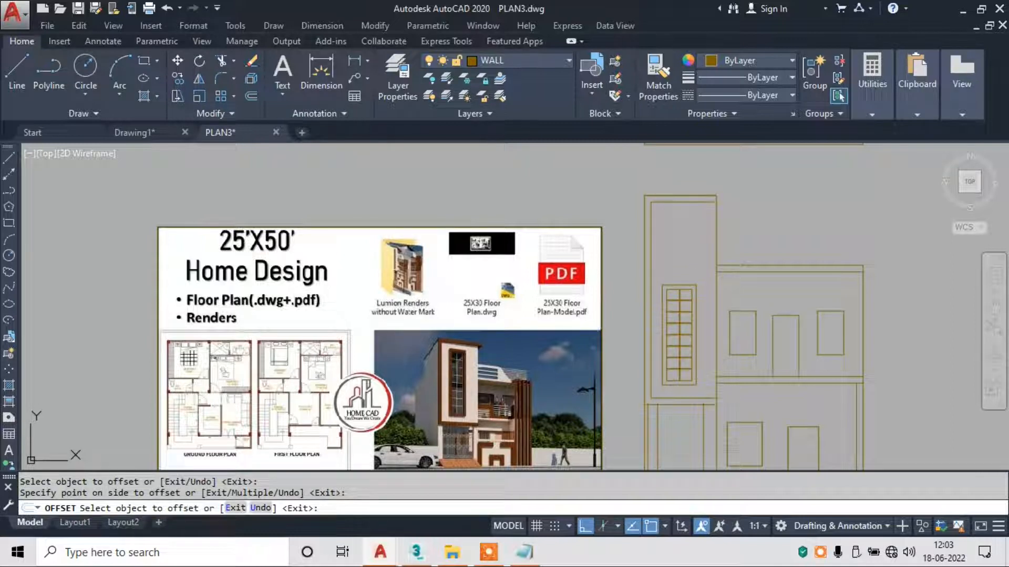
pyautogui.scroll(2, 671, 296)
pyautogui.scroll(-2, 671, 292)
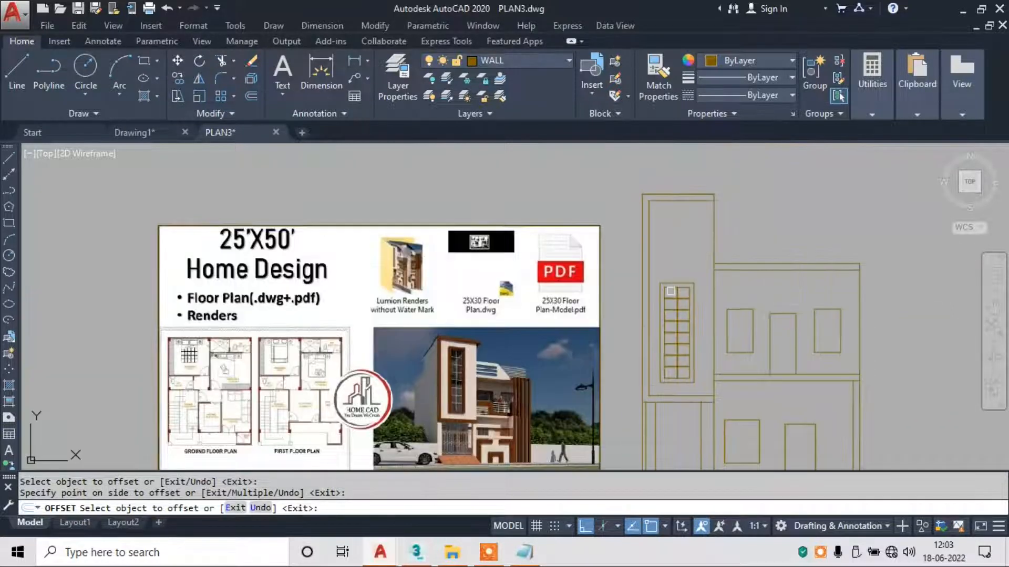
pyautogui.press('Escape')
pyautogui.press('Escape')
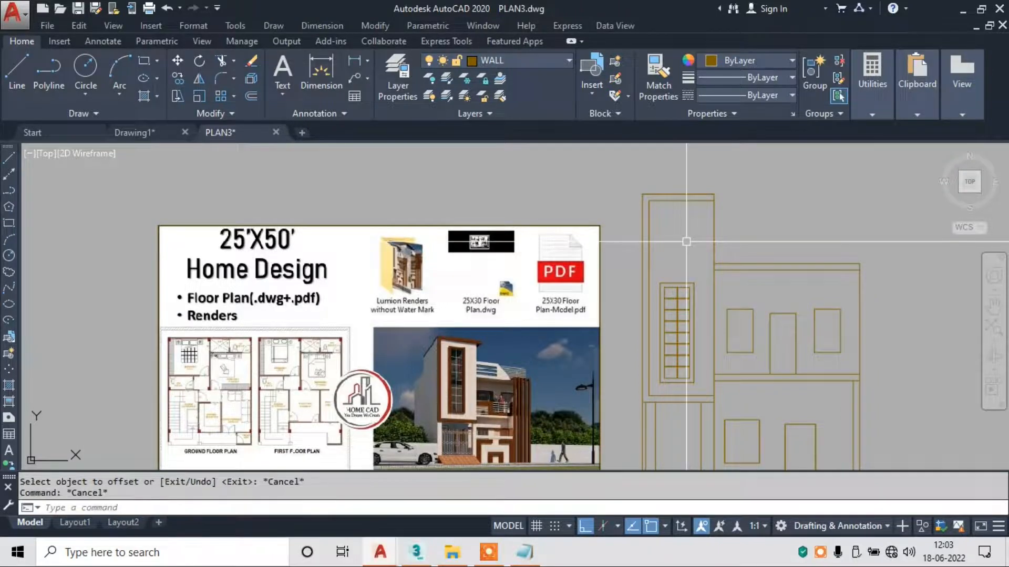
# Offset the tower's inner top line 1'6" downward as a guide for the window's head.
pyautogui.write('o')
pyautogui.press('Return')
pyautogui.write('1\'6"')
pyautogui.press('Return')
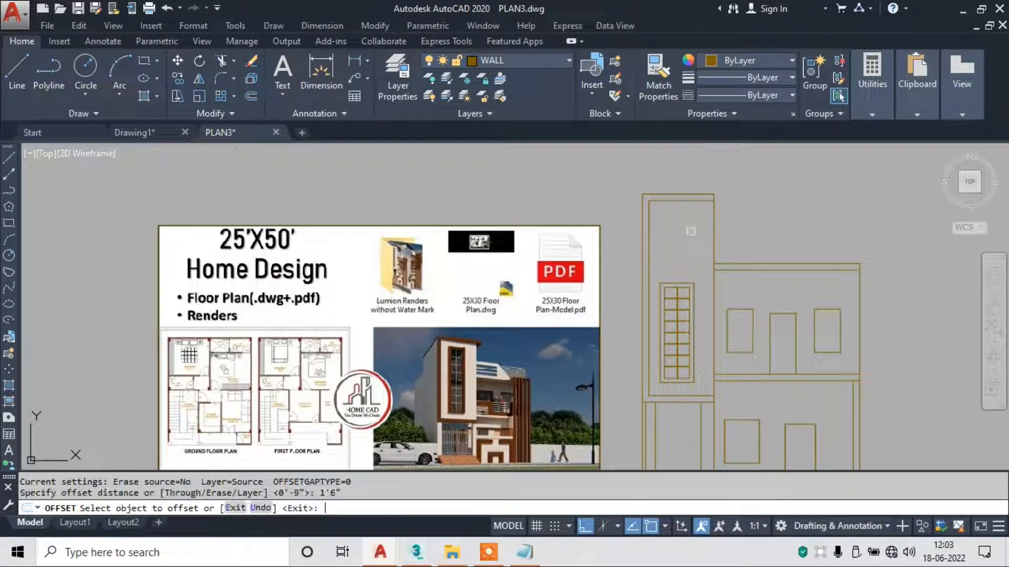
pyautogui.click(679, 199)
pyautogui.click(678, 224)
pyautogui.scroll(5, 679, 288)
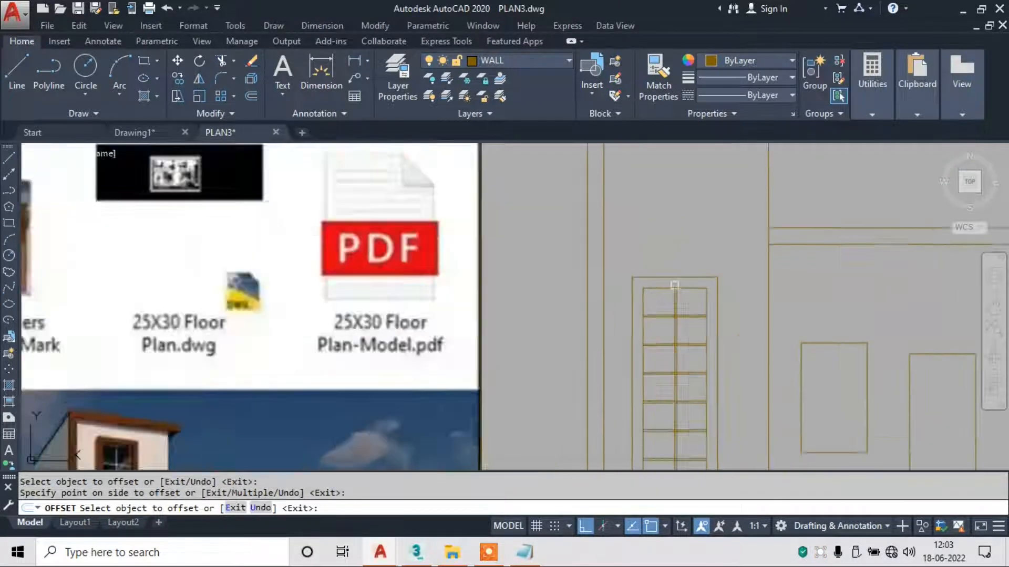
pyautogui.press('Escape')
# Move the tower window's two top frame lines up to the offset guide line and erase the guide.
pyautogui.click(709, 241)
pyautogui.click(679, 324)
pyautogui.write('m')
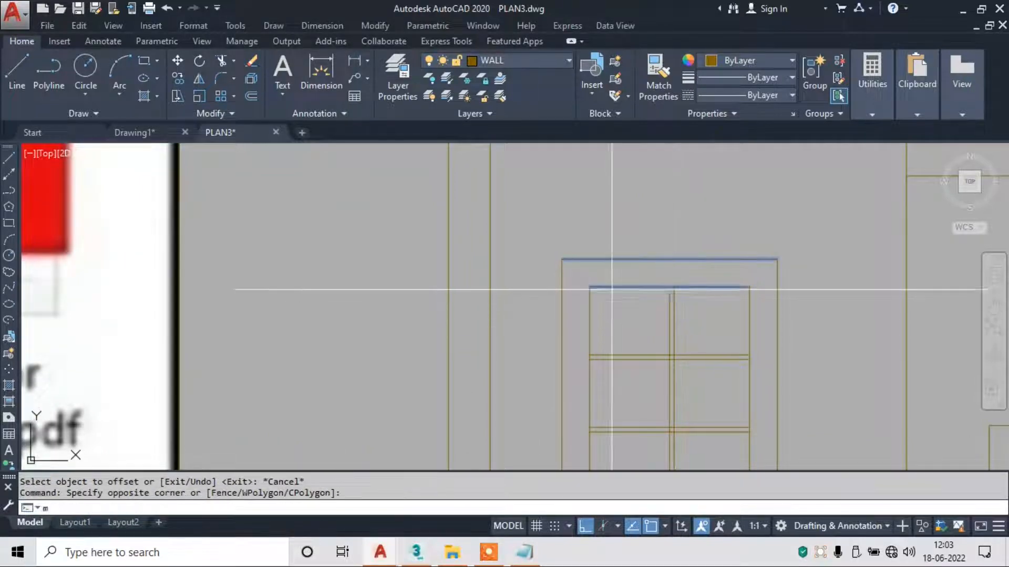
pyautogui.press('Return')
pyautogui.click(578, 247)
pyautogui.scroll(-3, 607, 208)
pyautogui.moveTo(595, 221); pyautogui.dragTo(595, 308, button='middle')
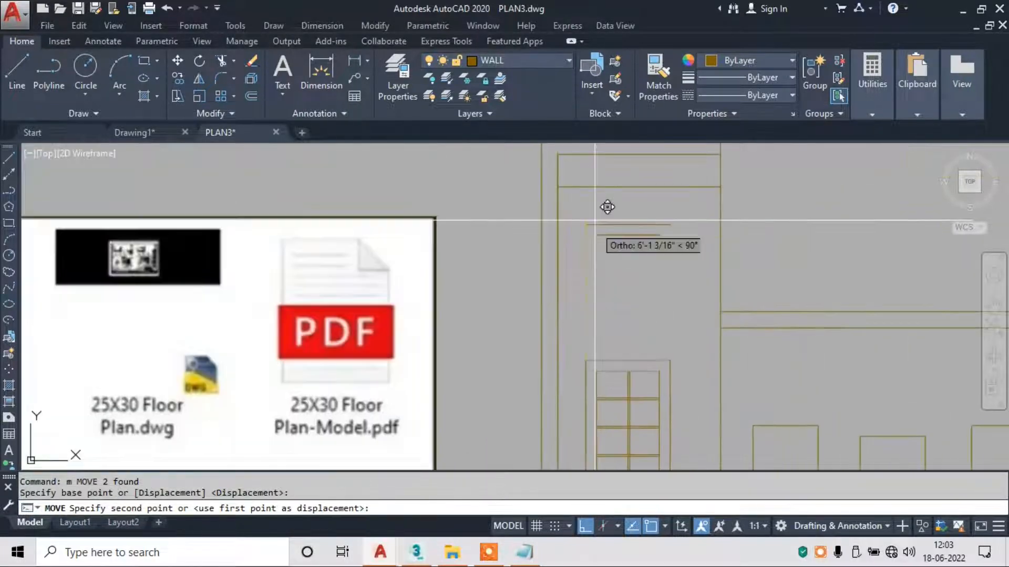
pyautogui.press('Escape')
pyautogui.click(677, 185)
pyautogui.write('e')
pyautogui.press('Return')
# Extend the tower window's frame verticals and centre mullion up to the raised top frame lines.
pyautogui.write('ex')
pyautogui.press('Return')
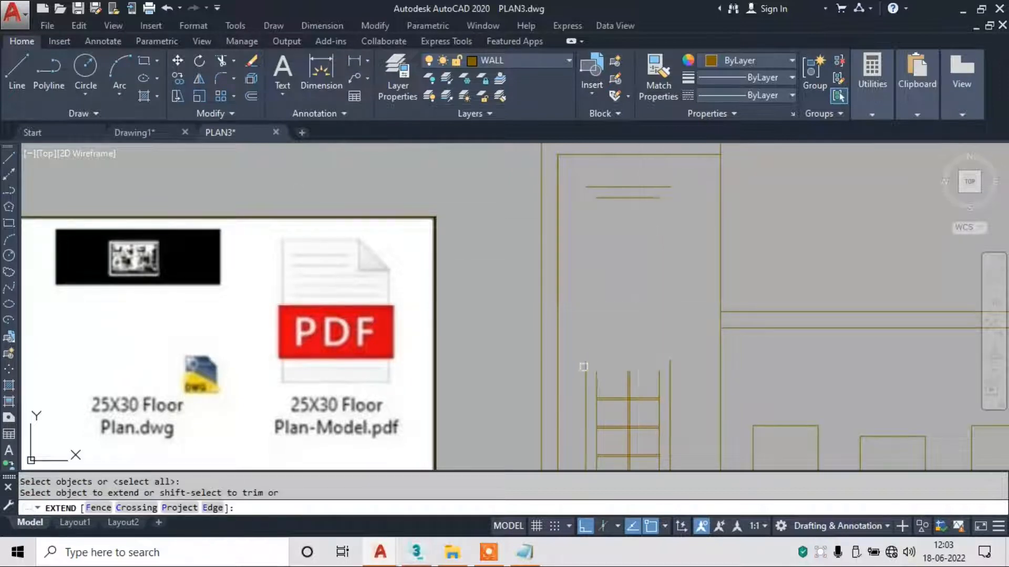
pyautogui.click(601, 379)
pyautogui.click(659, 371)
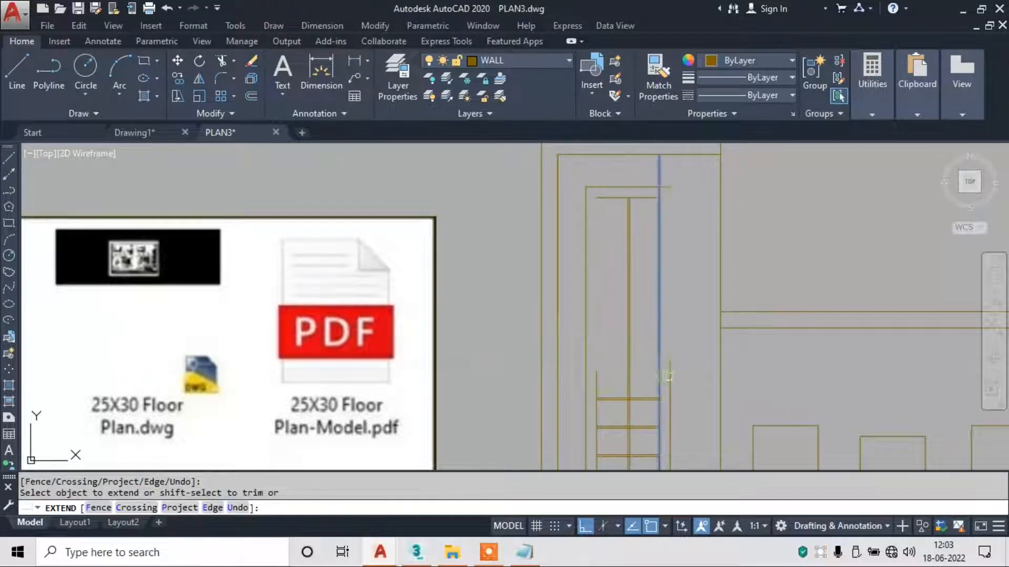
pyautogui.scroll(2, 659, 193)
pyautogui.click(657, 192)
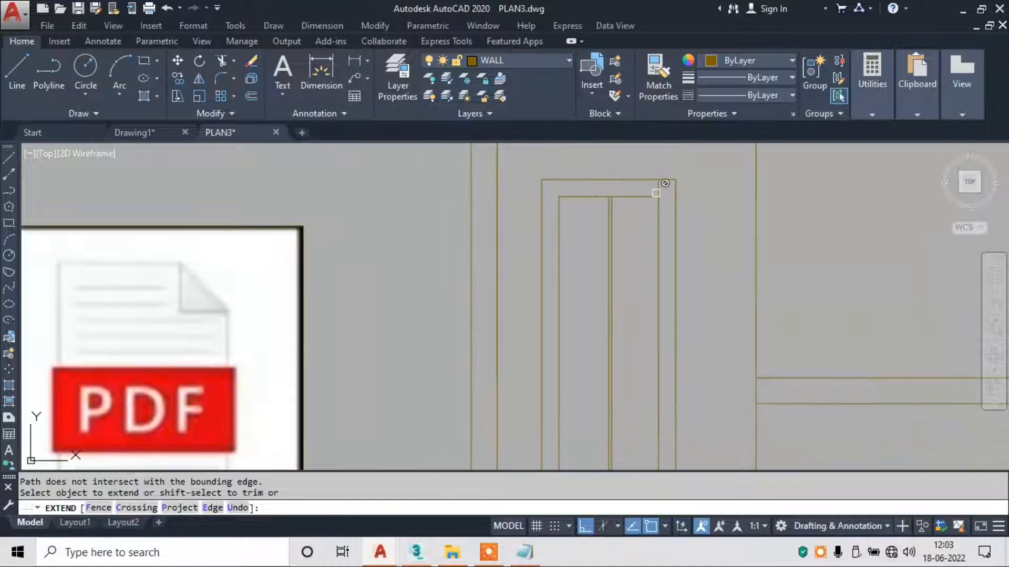
pyautogui.press('Escape')
pyautogui.press('Escape')
# Trim the overshooting inner right vertical above the inner top line of the tower window.
pyautogui.write('tr')
pyautogui.press('Return')
pyautogui.press('Return')
pyautogui.scroll(2, 662, 190)
pyautogui.click(651, 189)
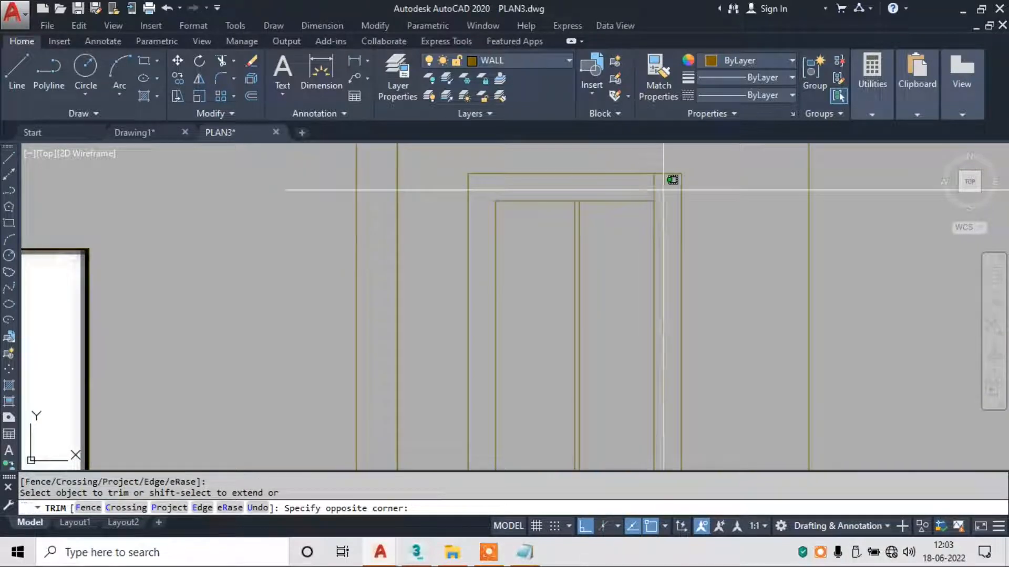
pyautogui.press('Escape')
# Copy all the tower window's horizontal glazing bars upward to fill the extended part with evenly spaced panes.
pyautogui.scroll(-4, 625, 316)
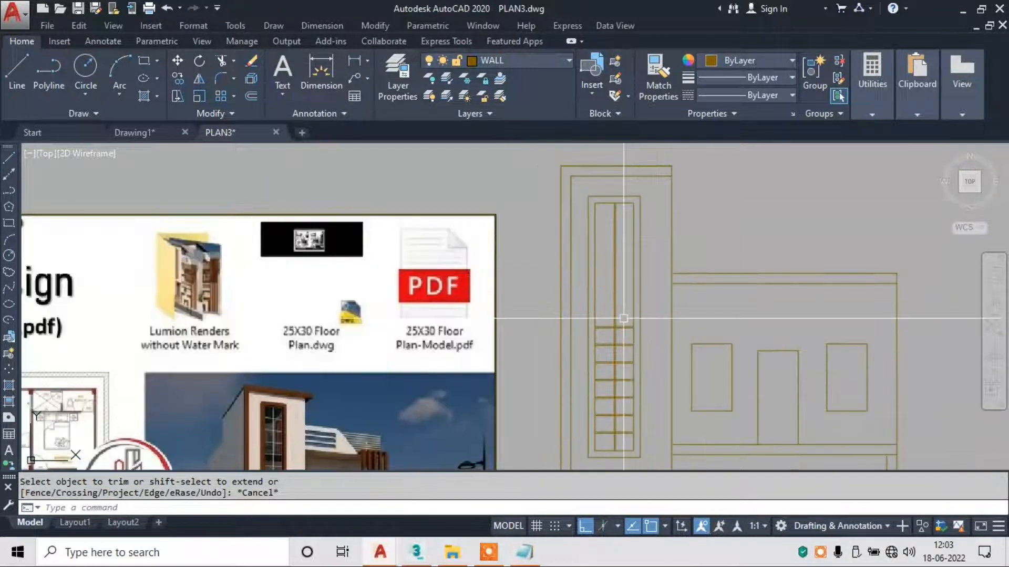
pyautogui.scroll(4, 623, 329)
pyautogui.click(624, 279)
pyautogui.click(618, 335)
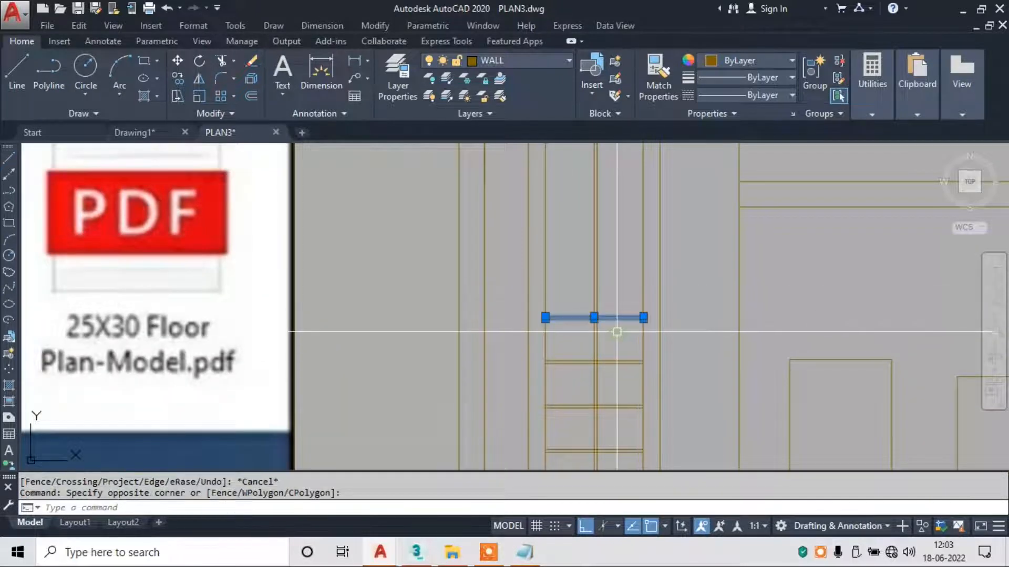
pyautogui.scroll(-2, 616, 282)
pyautogui.click(617, 282)
pyautogui.moveTo(617, 384); pyautogui.dragTo(613, 300, button='middle')
pyautogui.click(612, 351)
pyautogui.write('co')
pyautogui.press('Return')
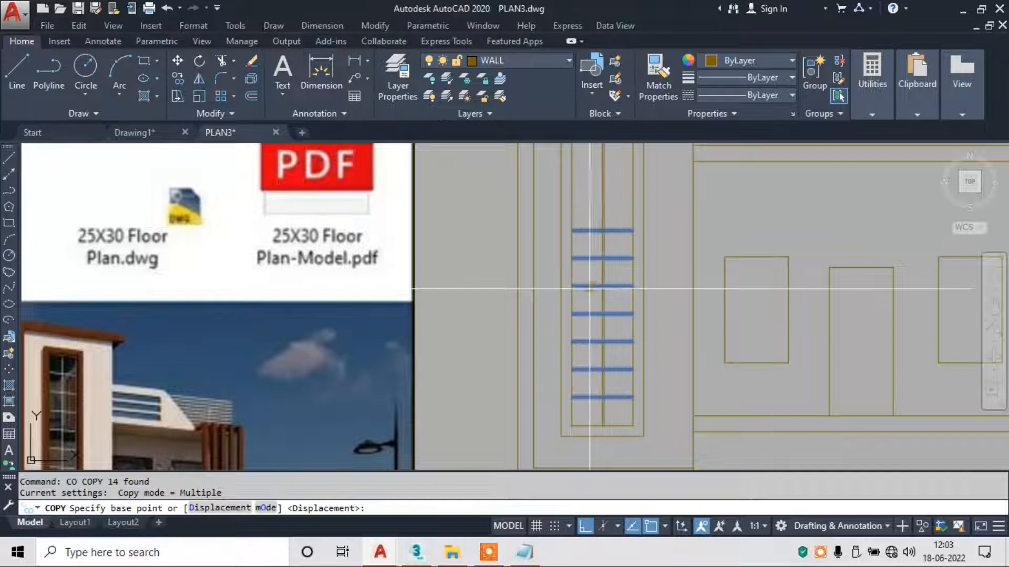
pyautogui.click(571, 397)
pyautogui.scroll(3, 570, 273)
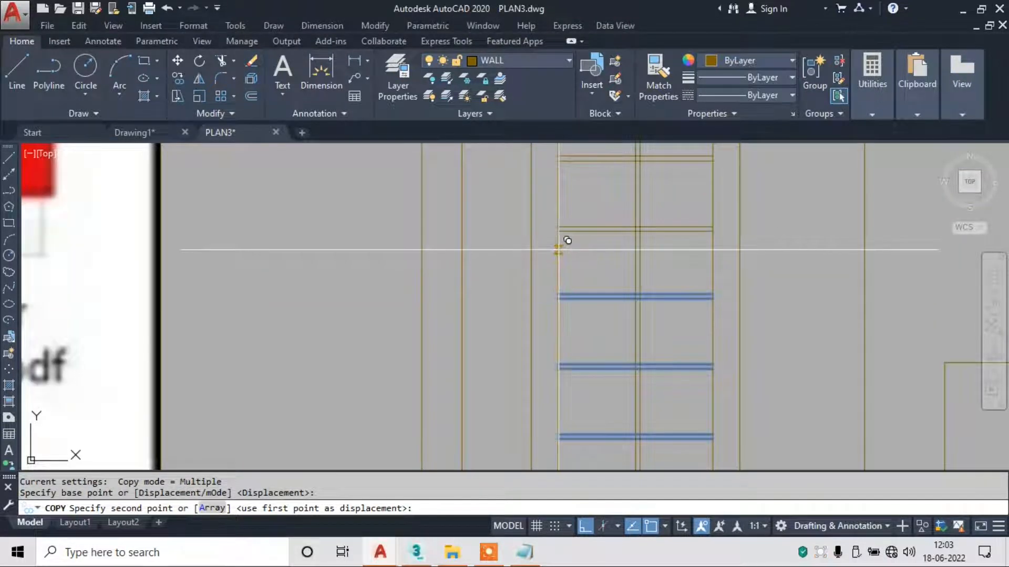
pyautogui.click(566, 244)
pyautogui.scroll(-2, 566, 247)
pyautogui.scroll(-1, 558, 256)
pyautogui.press('Escape')
pyautogui.press('Escape')
pyautogui.press('Escape')
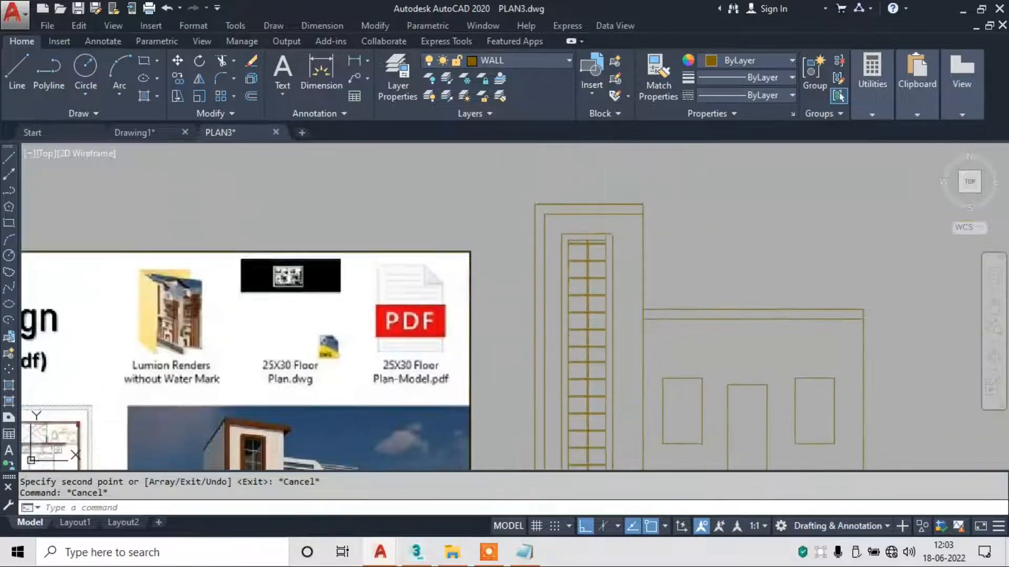
# Offset the upper floor's top roof line 3'6" upward for the parapet shown in the rendering.
pyautogui.scroll(4, 596, 241)
pyautogui.scroll(-3, 636, 198)
pyautogui.scroll(-1, 636, 199)
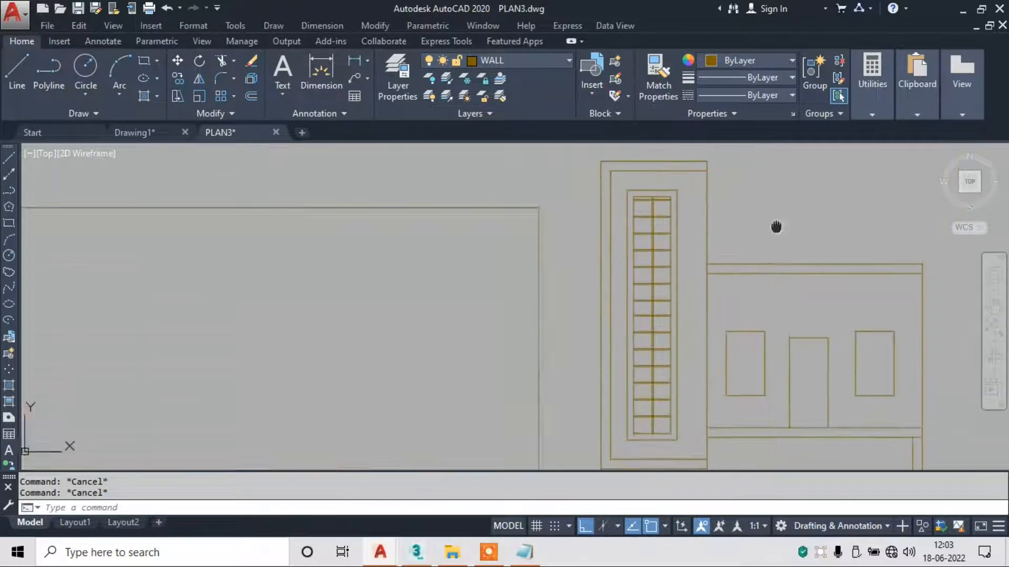
pyautogui.scroll(-1, 764, 207)
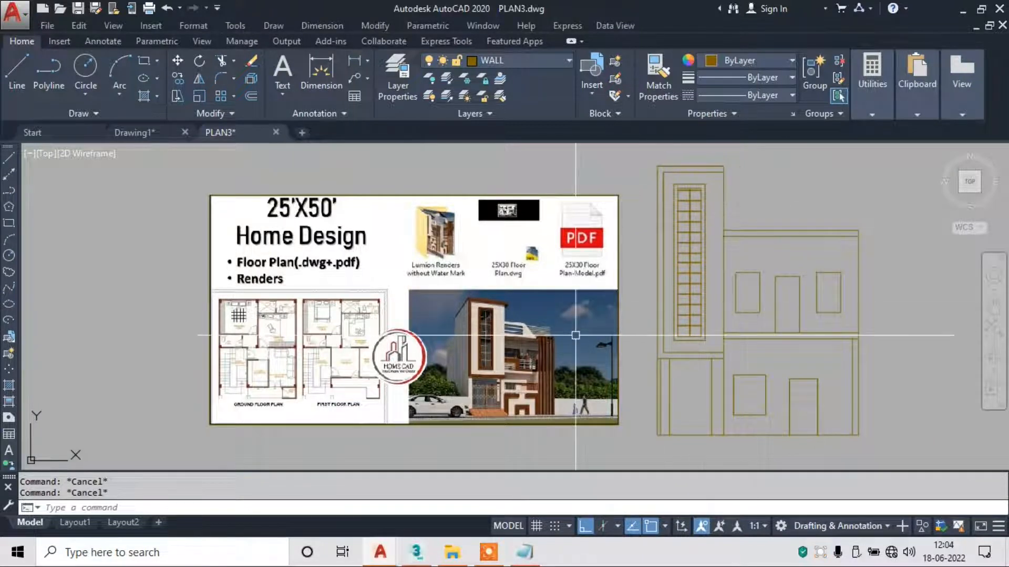
pyautogui.scroll(4, 676, 309)
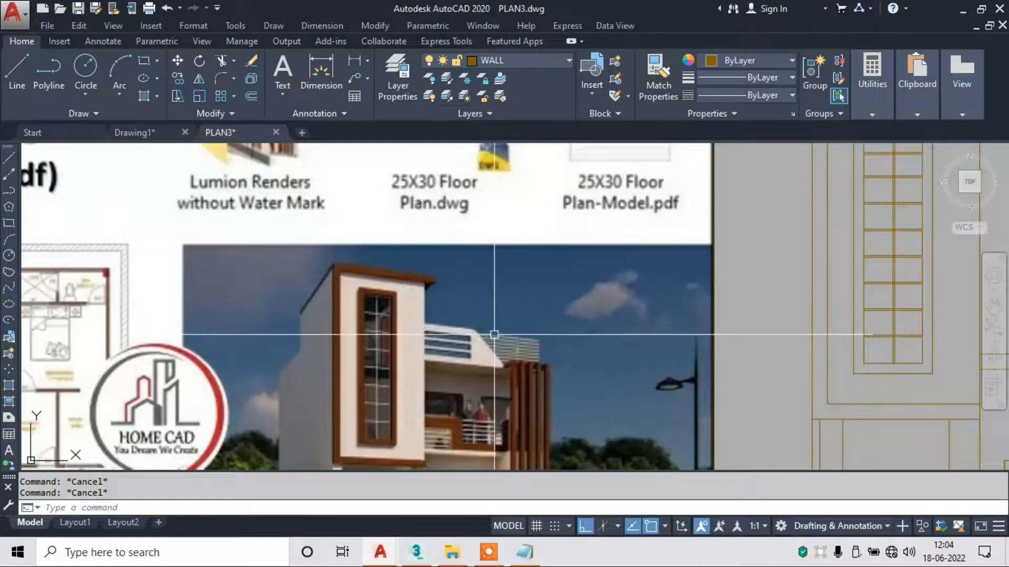
pyautogui.scroll(-5, 495, 350)
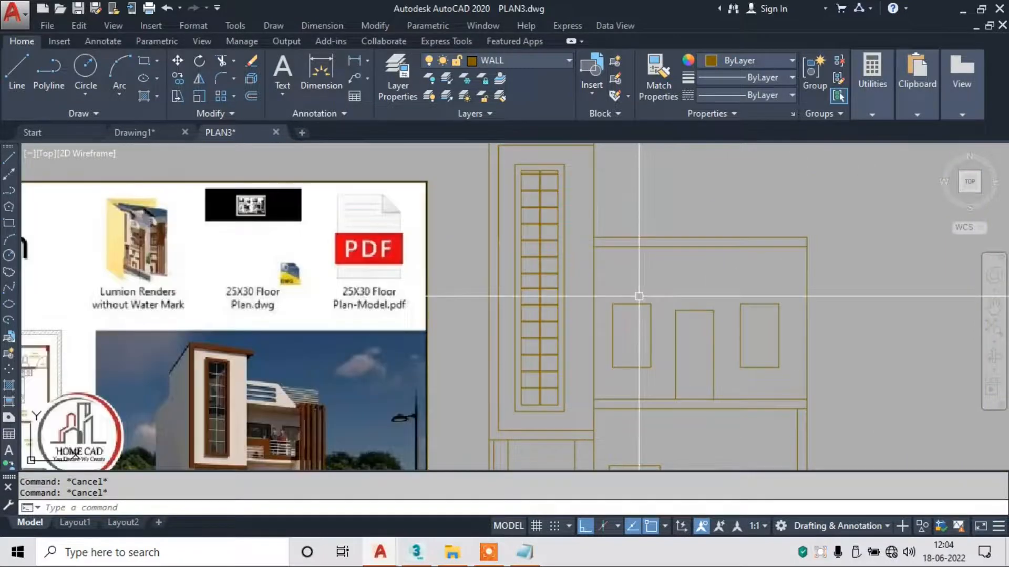
pyautogui.write('o')
pyautogui.press('Return')
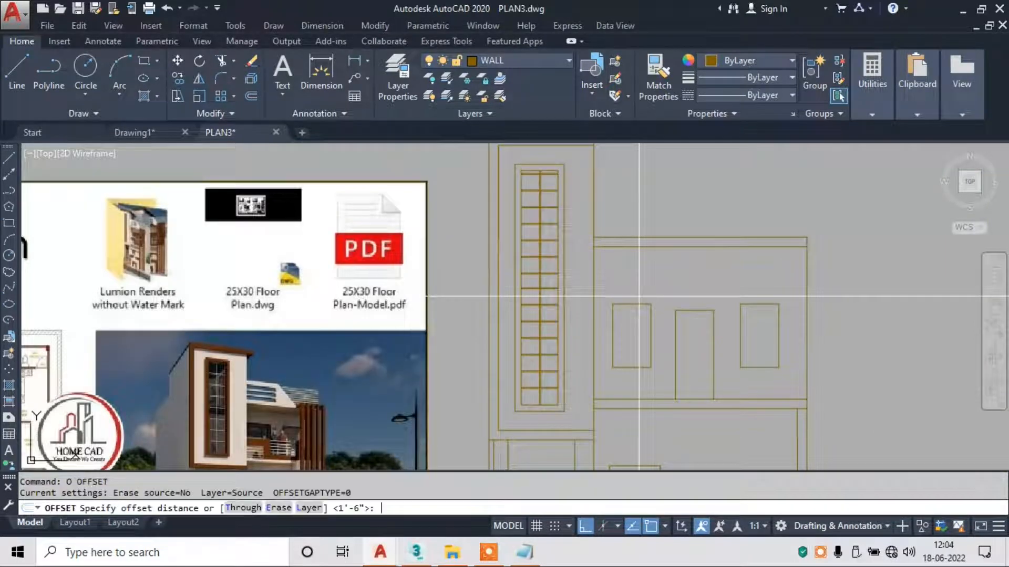
pyautogui.write('3\'6"')
pyautogui.press('Return')
pyautogui.click(635, 239)
pyautogui.click(640, 219)
pyautogui.press('Escape')
pyautogui.press('Escape')
# Draw a vertical line closing the parapet's right end between its top line and the roof slab.
pyautogui.write('l')
pyautogui.press('Return')
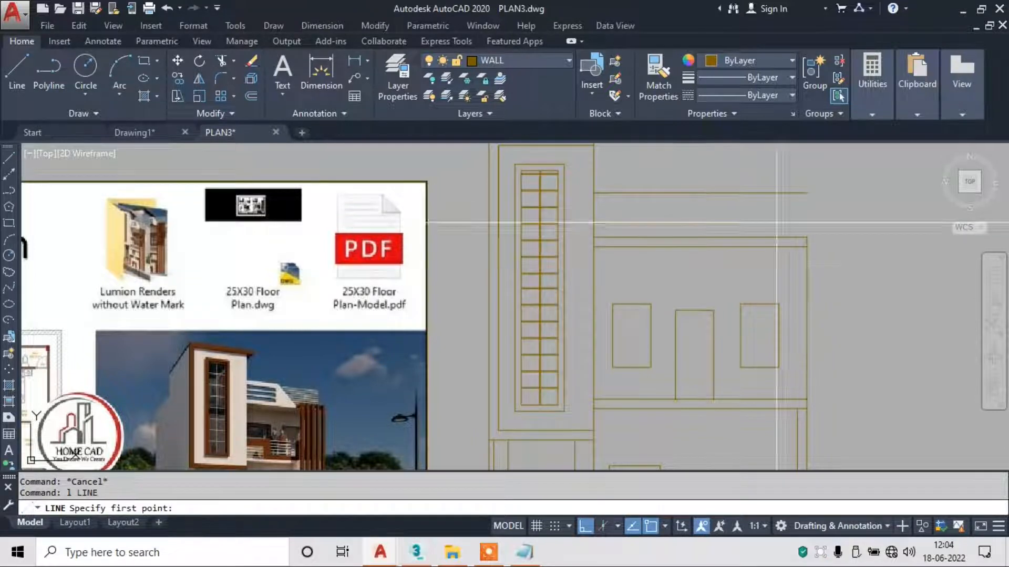
pyautogui.click(807, 193)
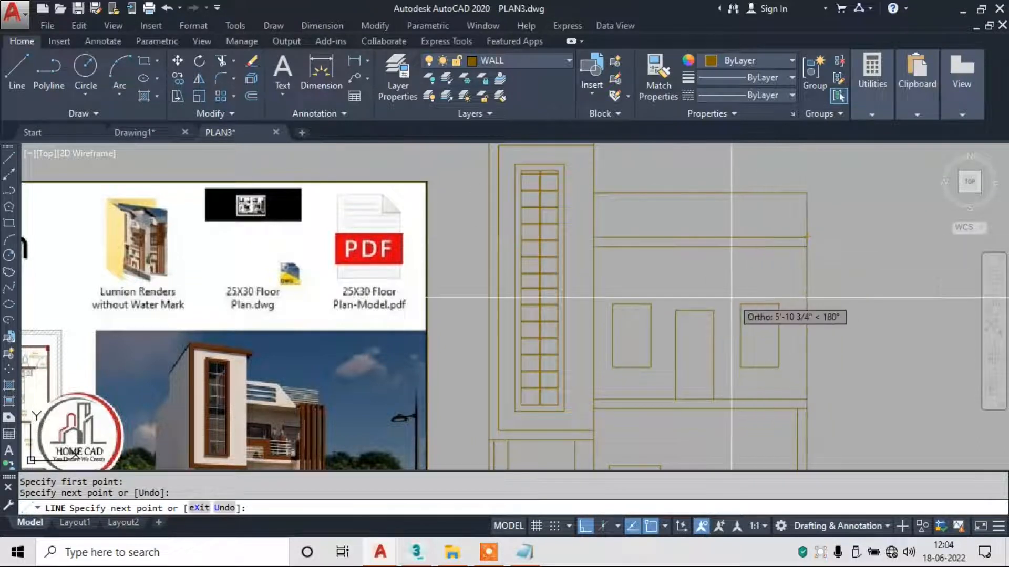
pyautogui.press('Escape')
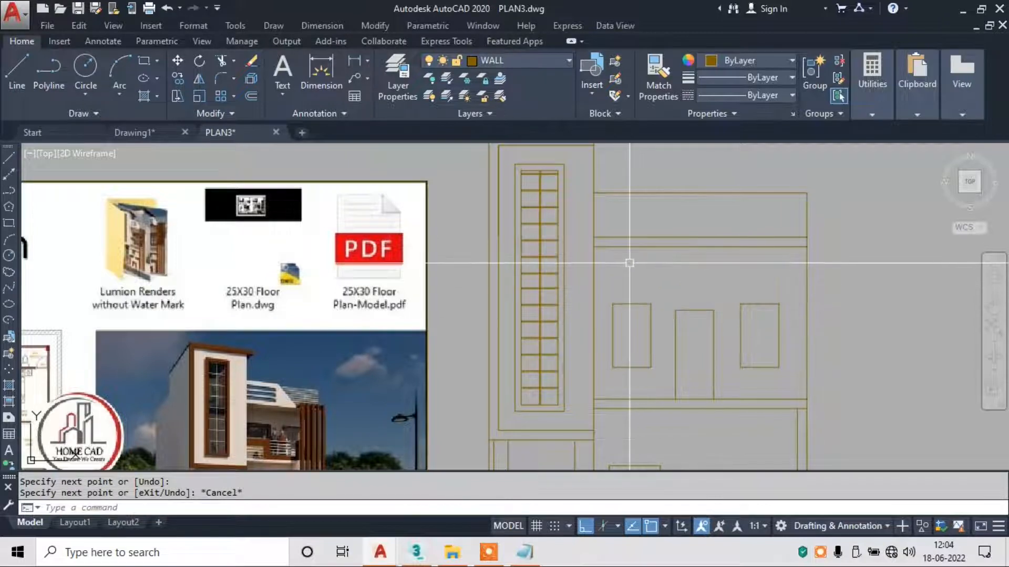
pyautogui.scroll(1, 294, 403)
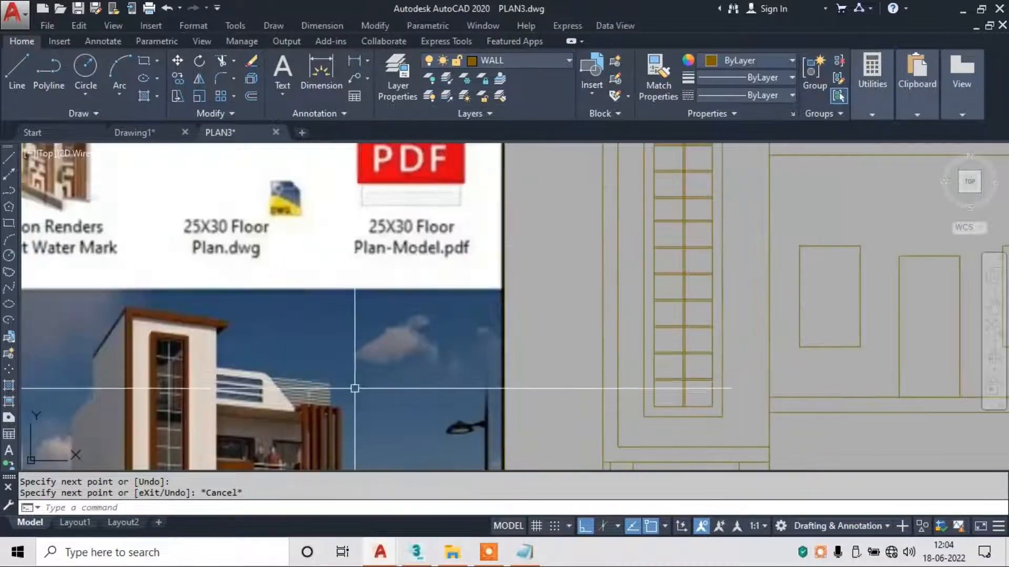
# Draw a diagonal line across the parapet from its top line down toward the right to the roof slab.
pyautogui.scroll(-1, 349, 370)
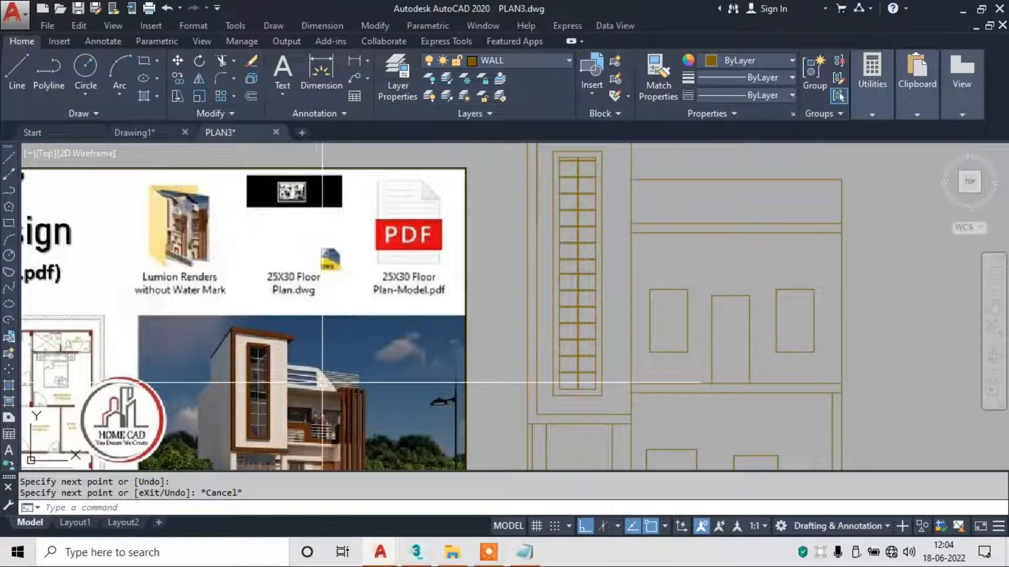
pyautogui.write('l')
pyautogui.press('Return')
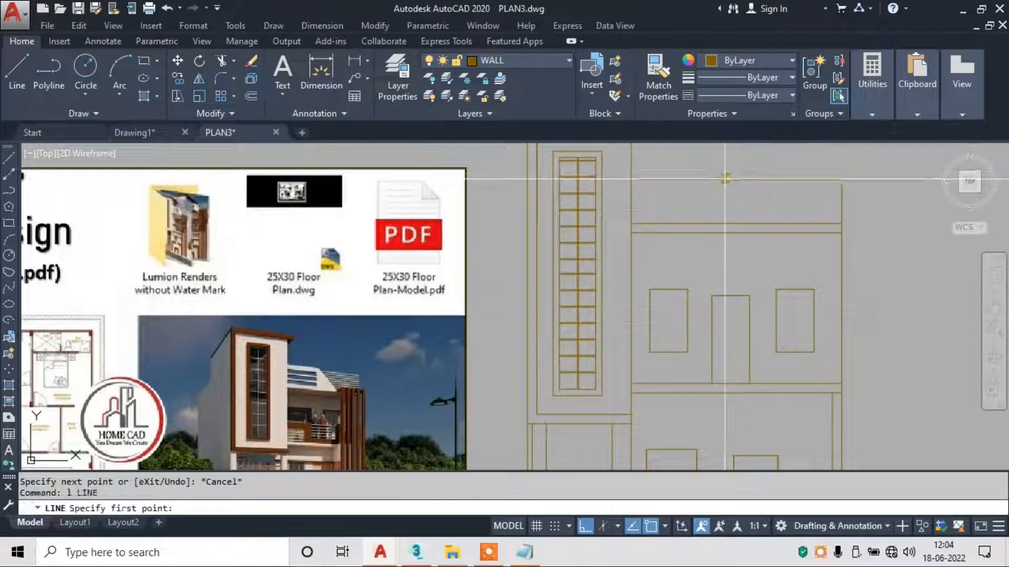
pyautogui.click(715, 179)
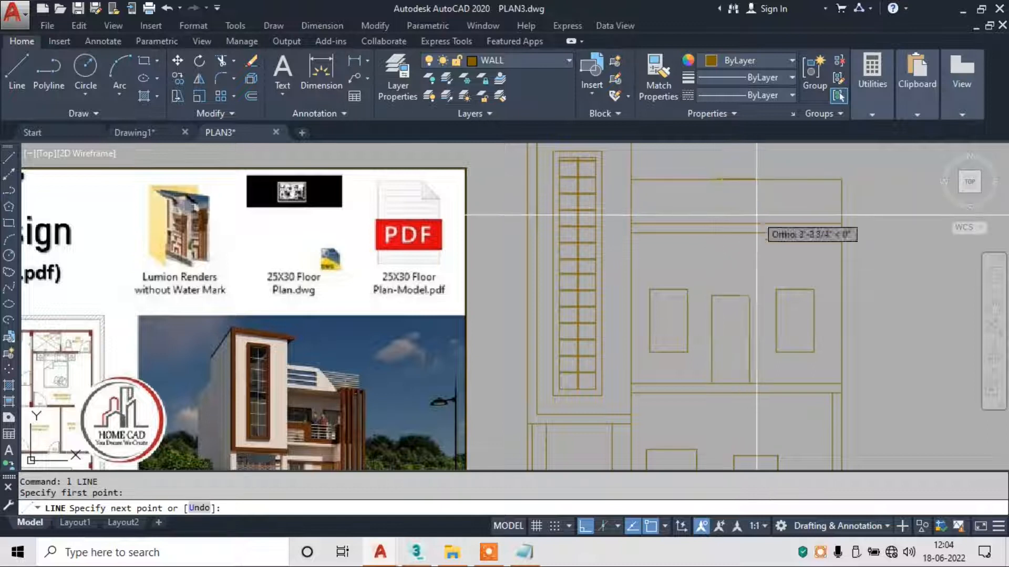
pyautogui.press('Escape')
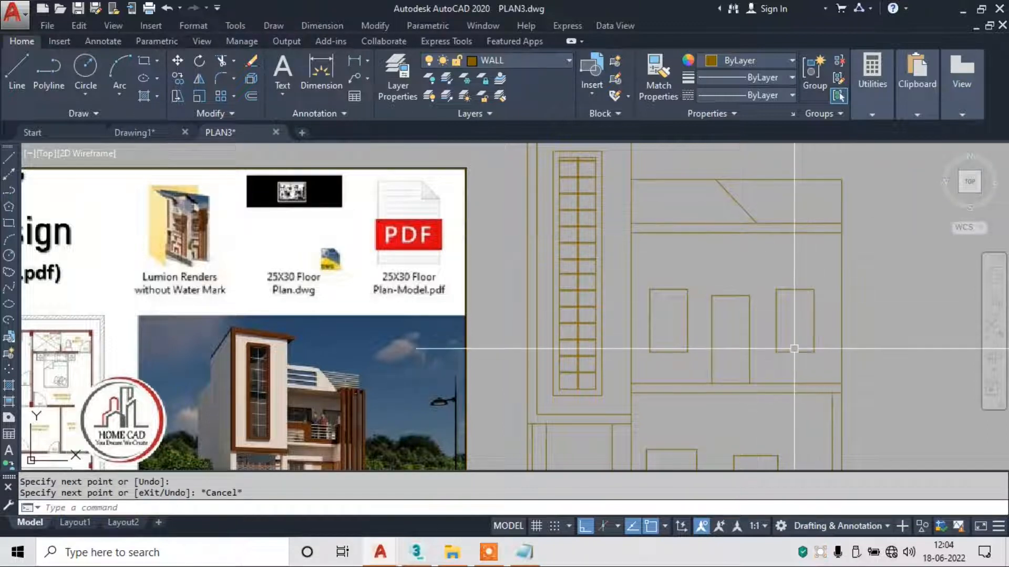
pyautogui.scroll(3, 311, 362)
pyautogui.scroll(-3, 344, 367)
pyautogui.write('o')
pyautogui.press('Return')
pyautogui.write('2')
pyautogui.press('Return')
pyautogui.scroll(2, 772, 193)
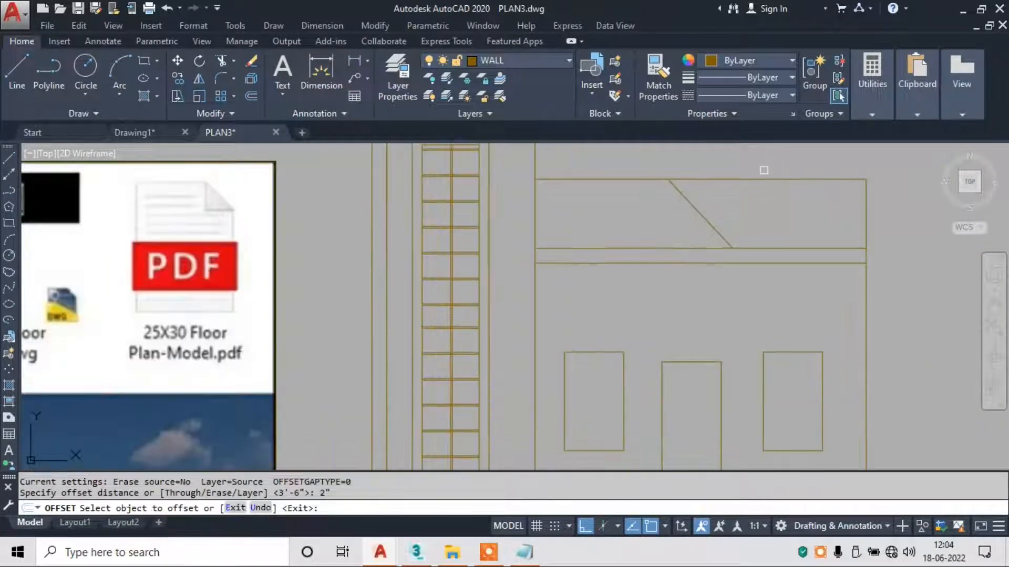
pyautogui.click(756, 181)
pyautogui.press('Escape')
pyautogui.press('Escape')
# Offset the parapet's top line 3" downward to form the first railing bar.
pyautogui.write('o')
pyautogui.press('Return')
pyautogui.write('3"')
pyautogui.press('Return')
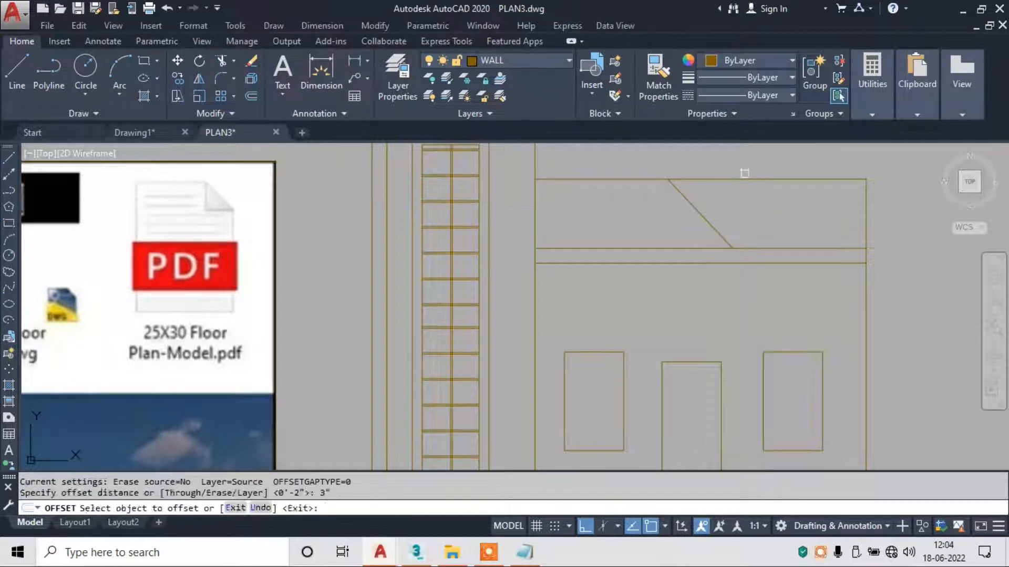
pyautogui.click(738, 182)
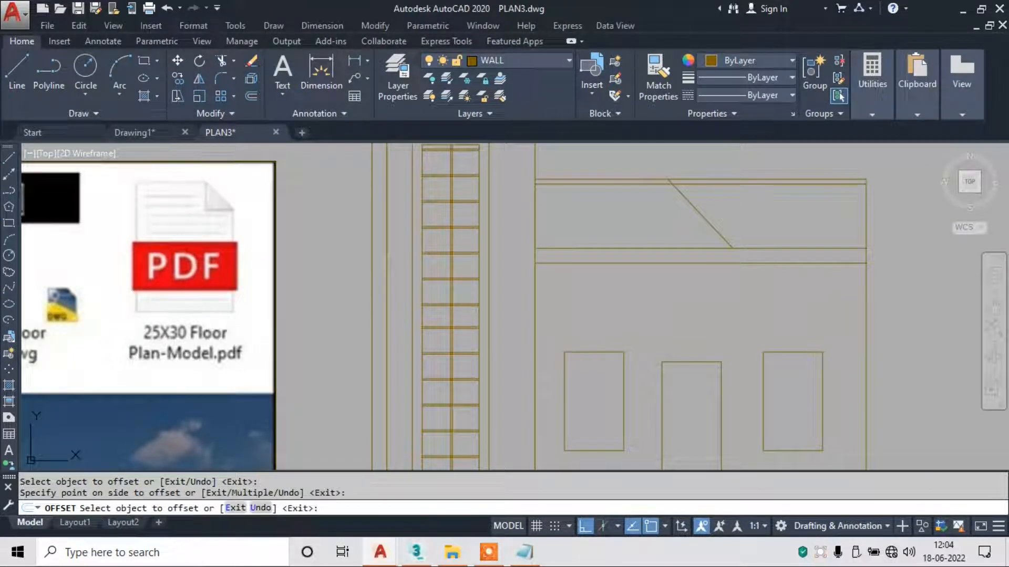
pyautogui.press('Escape')
pyautogui.press('Escape')
# Trim the parapet's top line and its offset line back to the diagonal on the tower side.
pyautogui.press('Return')
pyautogui.scroll(2, 674, 185)
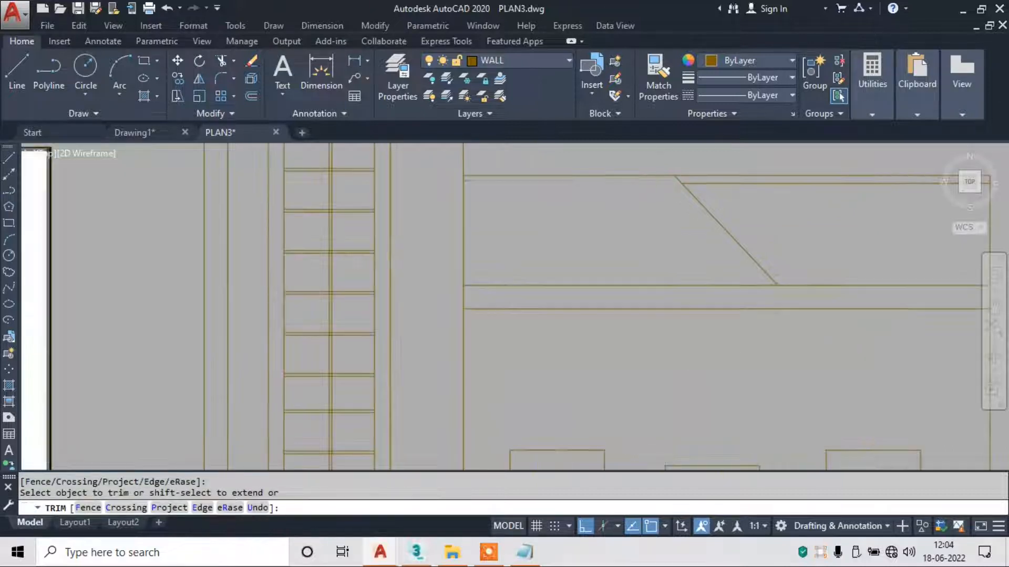
pyautogui.scroll(-3, 652, 185)
pyautogui.scroll(4, 770, 174)
pyautogui.click(770, 176)
pyautogui.press('Escape')
pyautogui.click(761, 169)
pyautogui.click(739, 212)
pyautogui.press('Escape')
pyautogui.write('tr')
pyautogui.press('Return')
pyautogui.press('Return')
pyautogui.click(482, 176)
pyautogui.press('Escape')
# Copy the pair of railing lines downward four times at roughly even spacing to fill the parapet height.
pyautogui.click(682, 161)
pyautogui.click(656, 207)
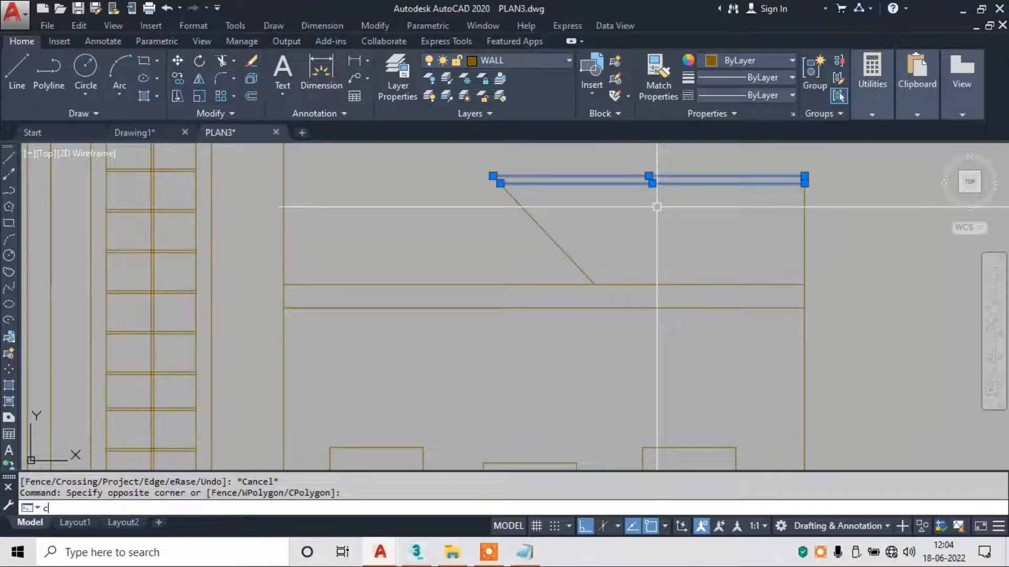
pyautogui.write('co')
pyautogui.press('Return')
pyautogui.scroll(2, 804, 179)
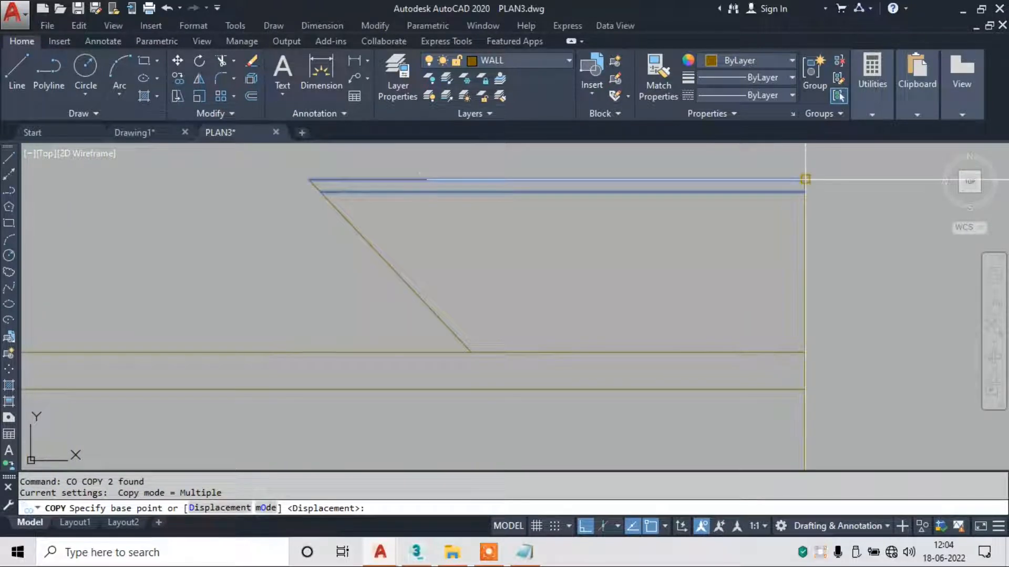
pyautogui.click(804, 179)
pyautogui.click(810, 201)
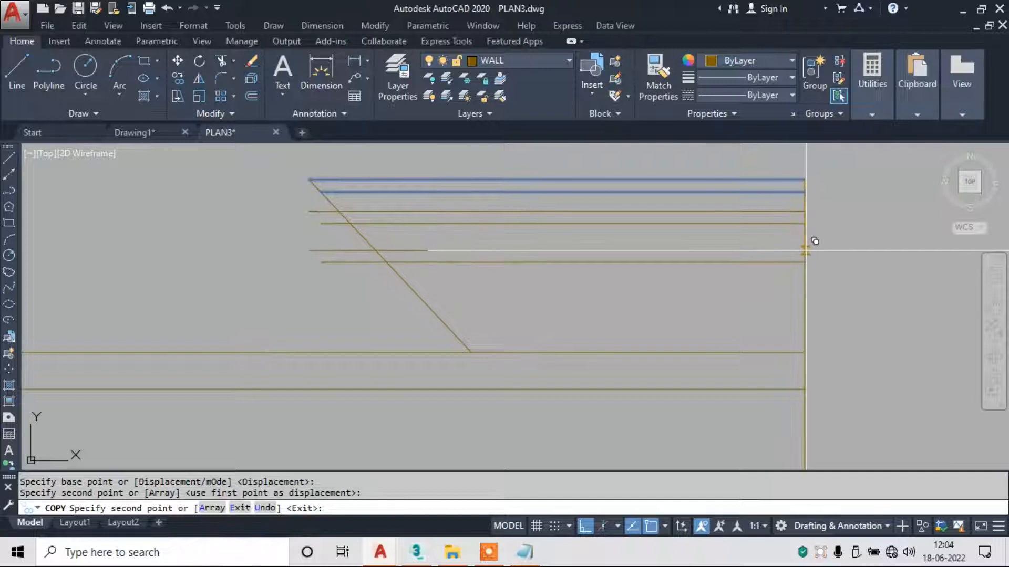
pyautogui.click(805, 247)
pyautogui.click(805, 283)
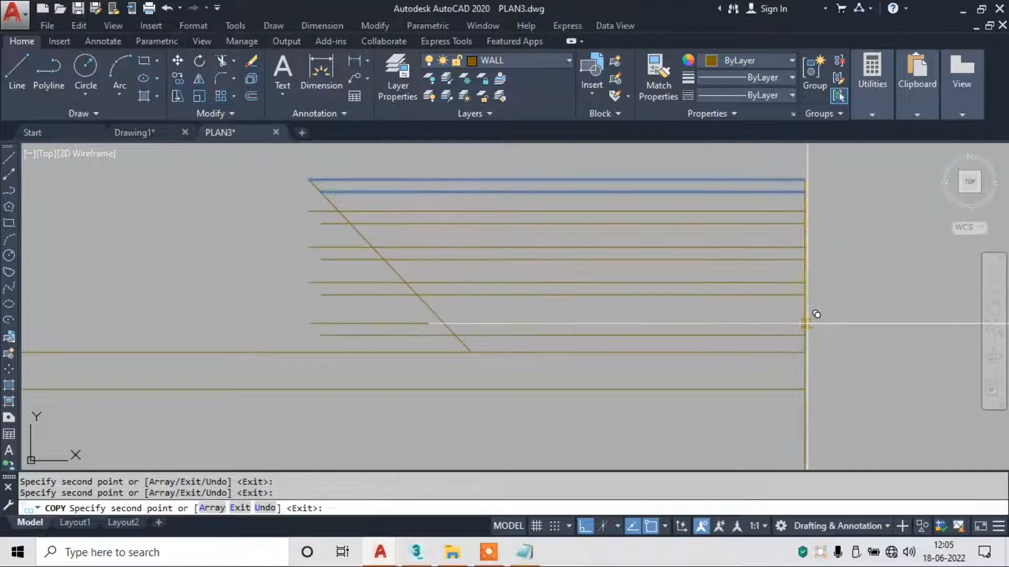
pyautogui.click(805, 317)
pyautogui.press('Escape')
pyautogui.press('Escape')
# Trim the copied railing lines where they extend past the diagonal toward the tower.
pyautogui.write('t')
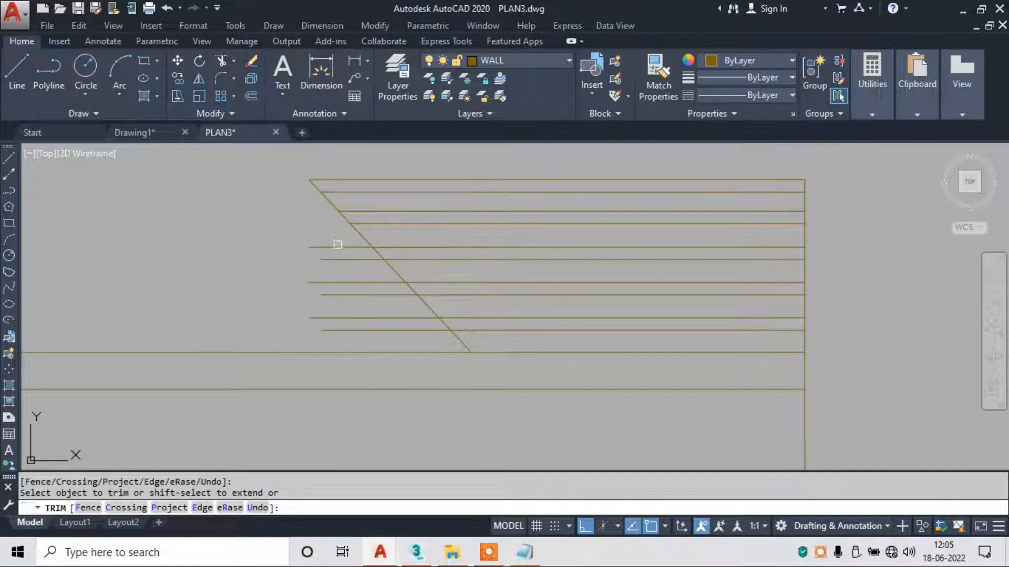
pyautogui.click(345, 268)
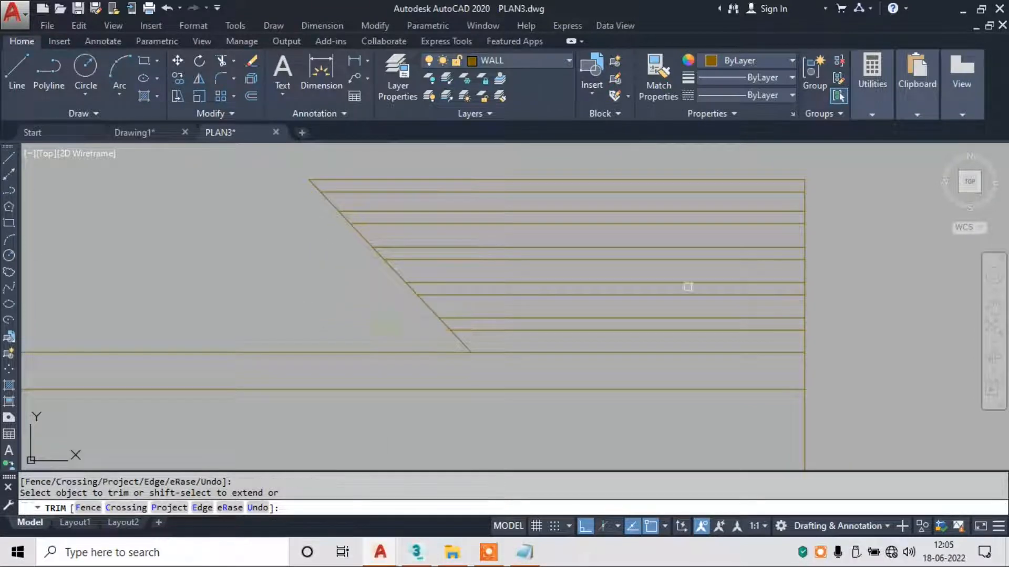
pyautogui.scroll(-4, 687, 286)
pyautogui.press('Escape')
# Draw a horizontal line from the diagonal's upper end to the stair tower as the solid parapet's top.
pyautogui.write('l')
pyautogui.press('Return')
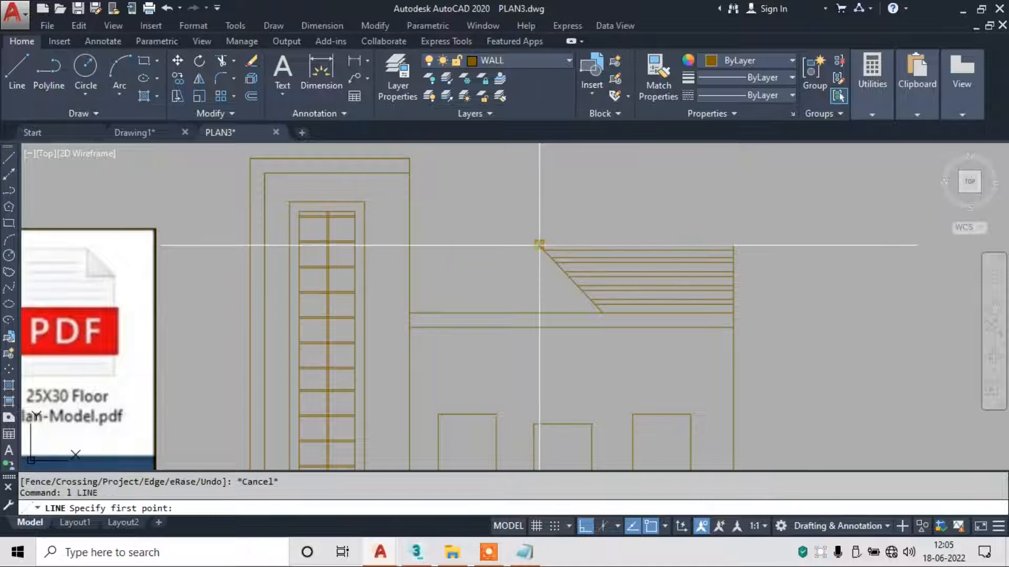
pyautogui.click(539, 245)
pyautogui.click(411, 248)
pyautogui.press('Escape')
pyautogui.scroll(-2, 549, 277)
pyautogui.moveTo(606, 257); pyautogui.dragTo(641, 209, button='middle')
pyautogui.scroll(2, 210, 409)
pyautogui.scroll(-2, 210, 409)
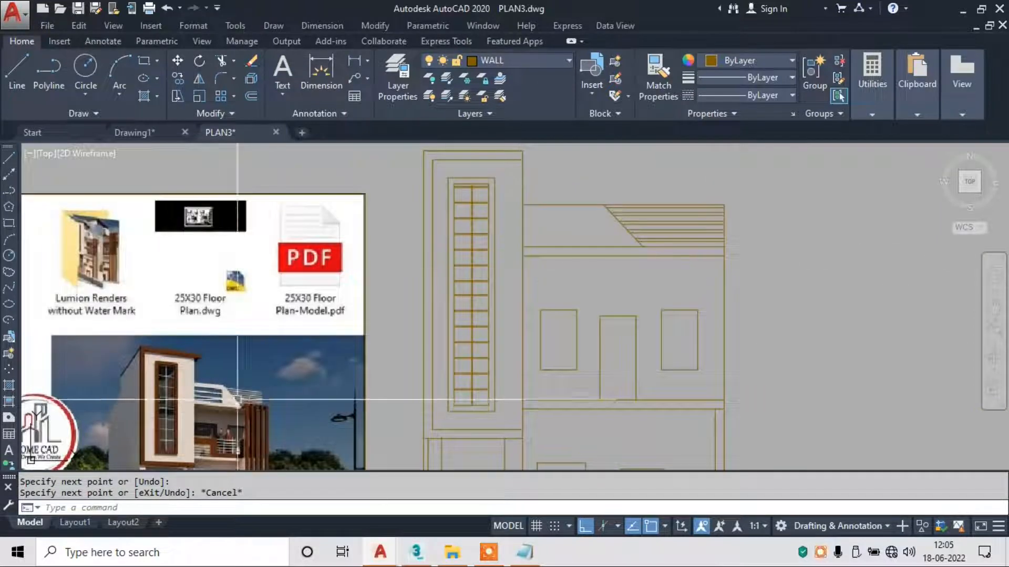
# Draw a long, narrow horizontal rectangle inside the solid parapet between the tower and the diagonal.
pyautogui.scroll(3, 570, 203)
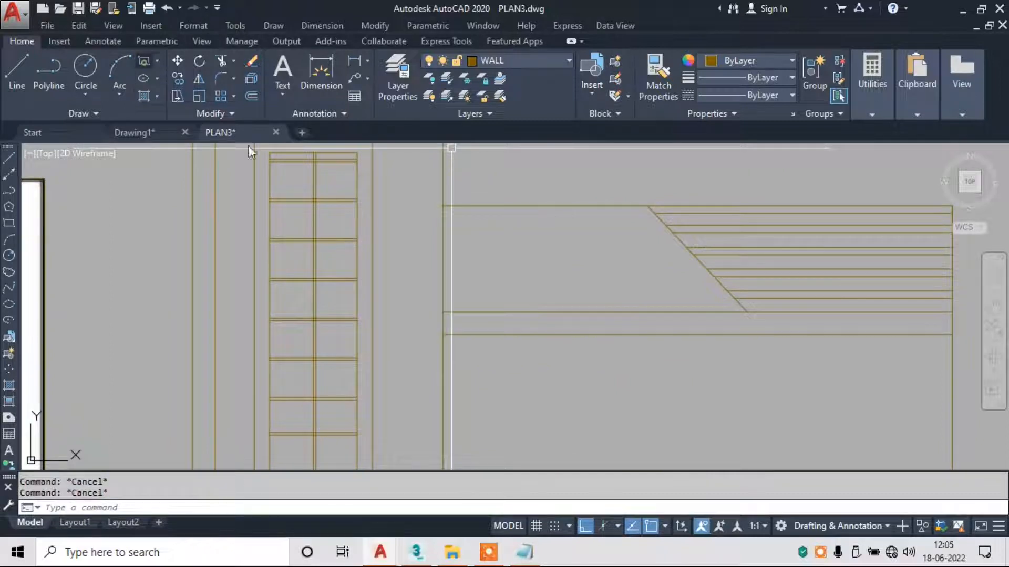
pyautogui.click(144, 61)
pyautogui.scroll(-2, 526, 242)
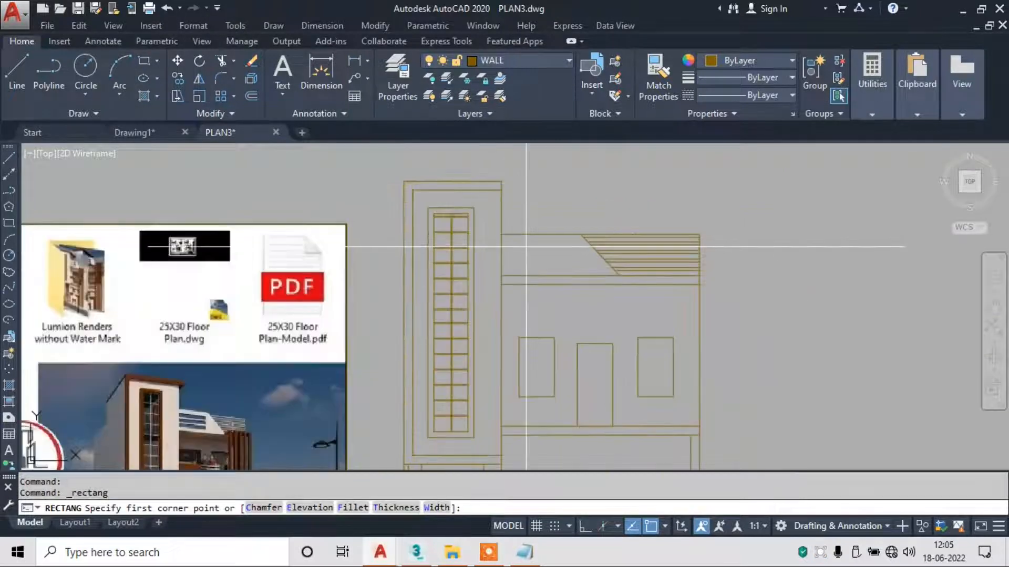
pyautogui.scroll(4, 526, 257)
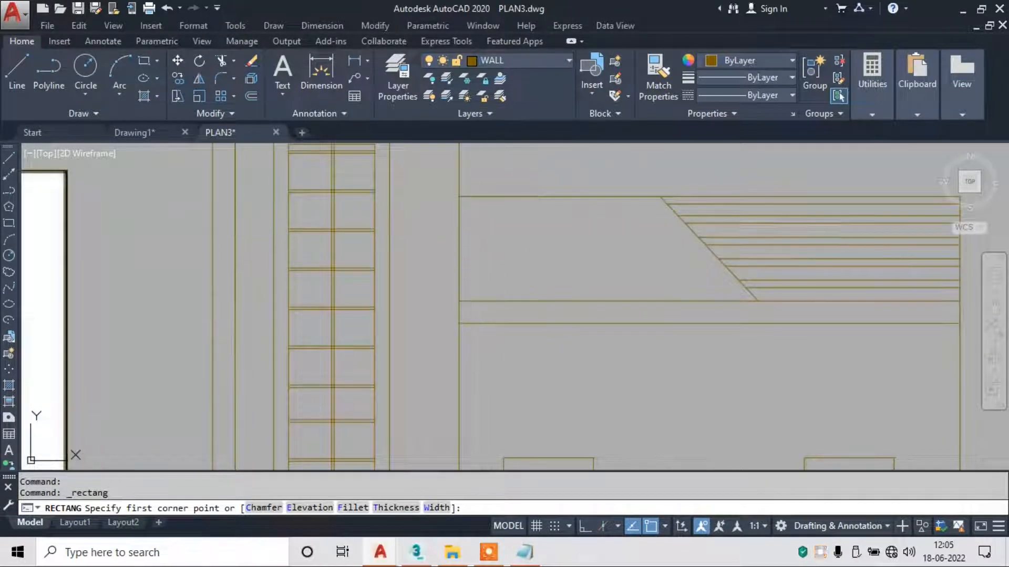
pyautogui.click(476, 226)
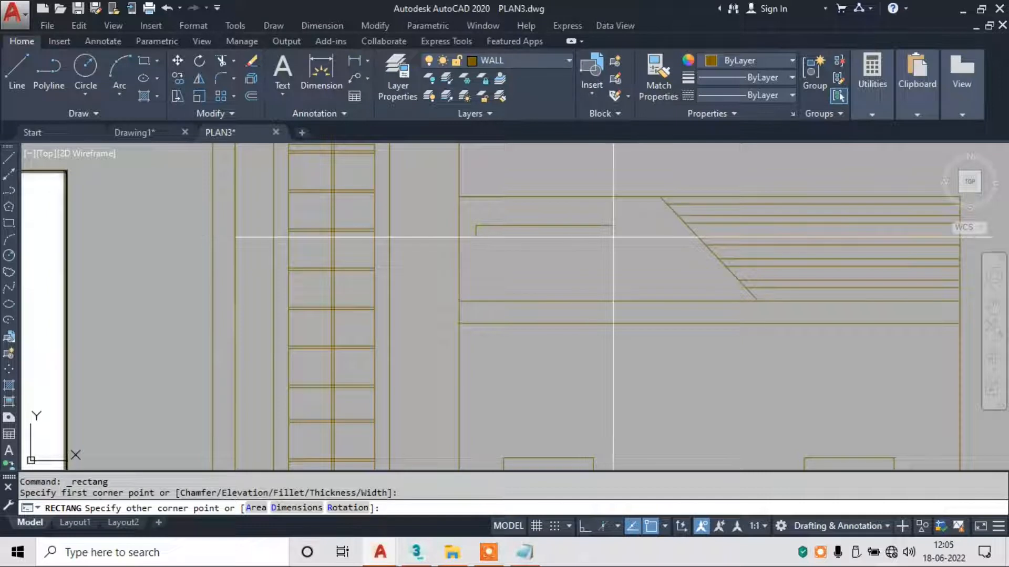
pyautogui.click(655, 244)
# Copy the narrow parapet rectangle downward twice to make three stacked openings.
pyautogui.write('co')
pyautogui.press('Return')
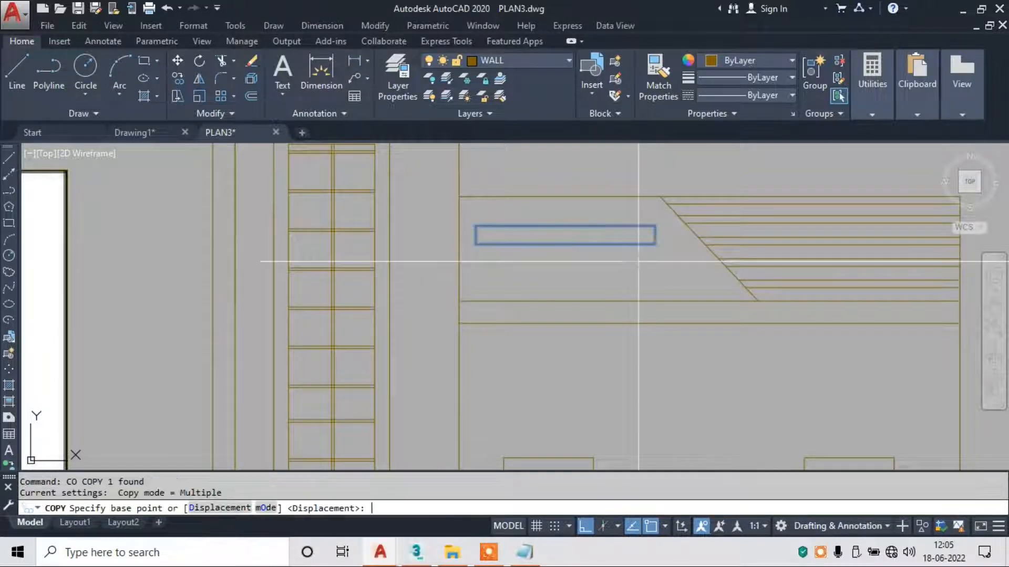
pyautogui.scroll(4, 486, 222)
pyautogui.click(471, 222)
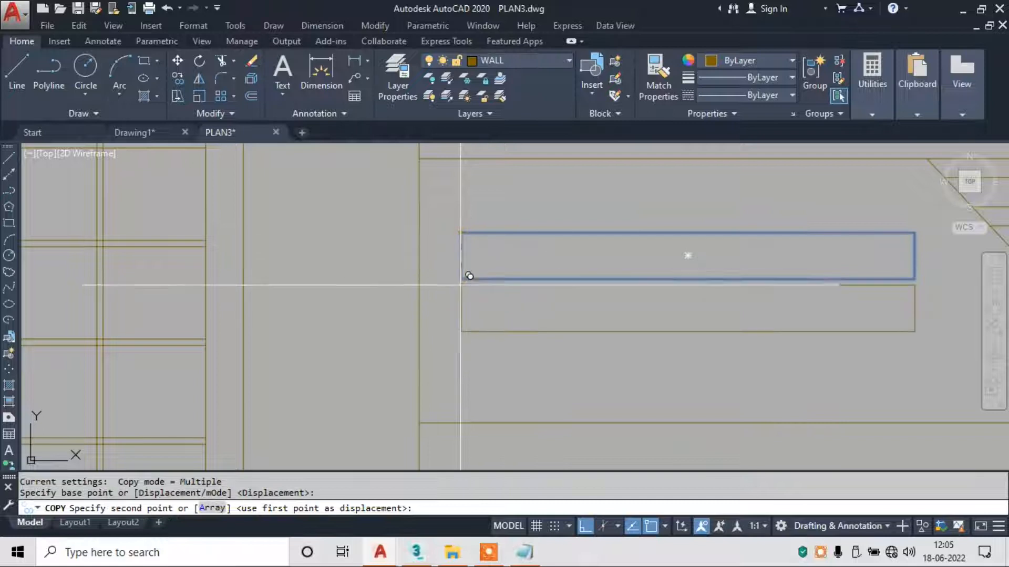
pyautogui.click(468, 292)
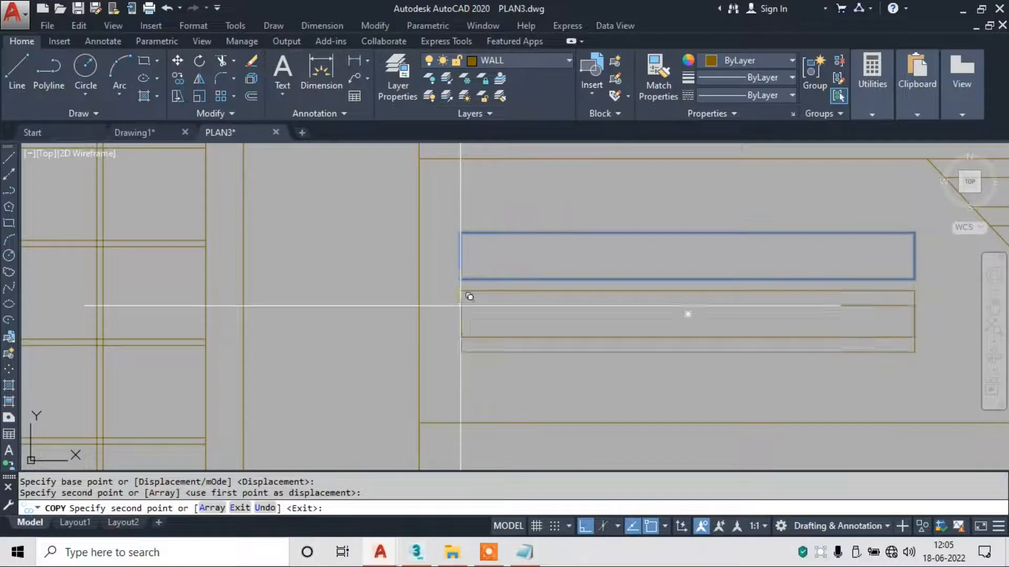
pyautogui.click(462, 347)
pyautogui.press('Escape')
pyautogui.scroll(-8, 419, 275)
pyautogui.moveTo(641, 342); pyautogui.dragTo(666, 235, button='middle')
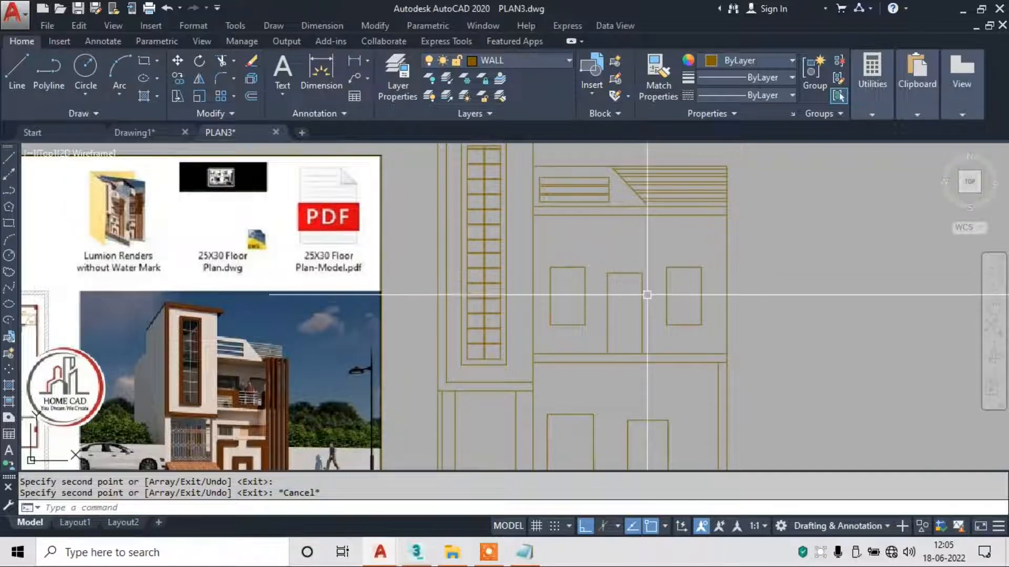
pyautogui.click(497, 554)
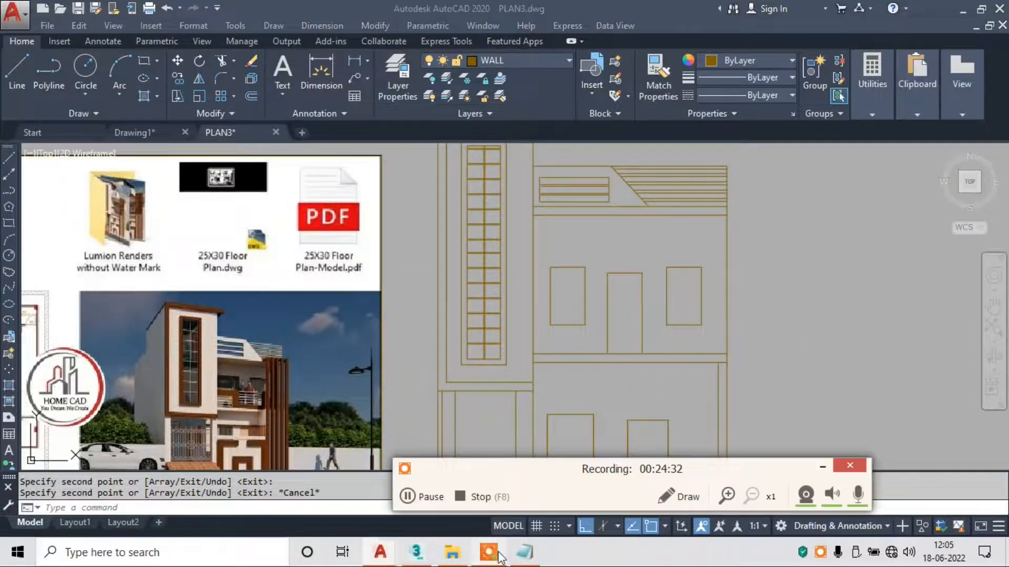
pyautogui.click(421, 500)
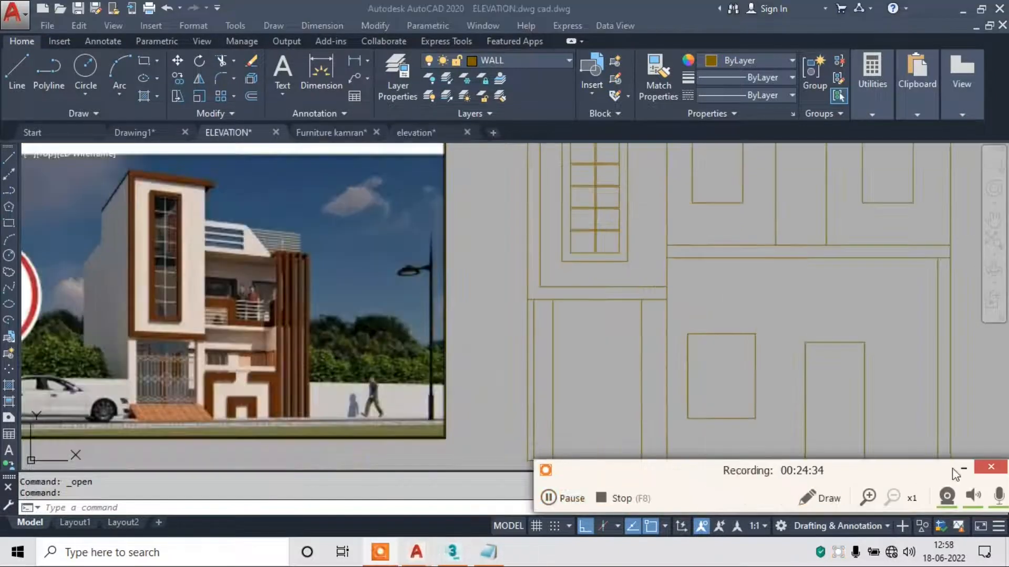
pyautogui.click(963, 469)
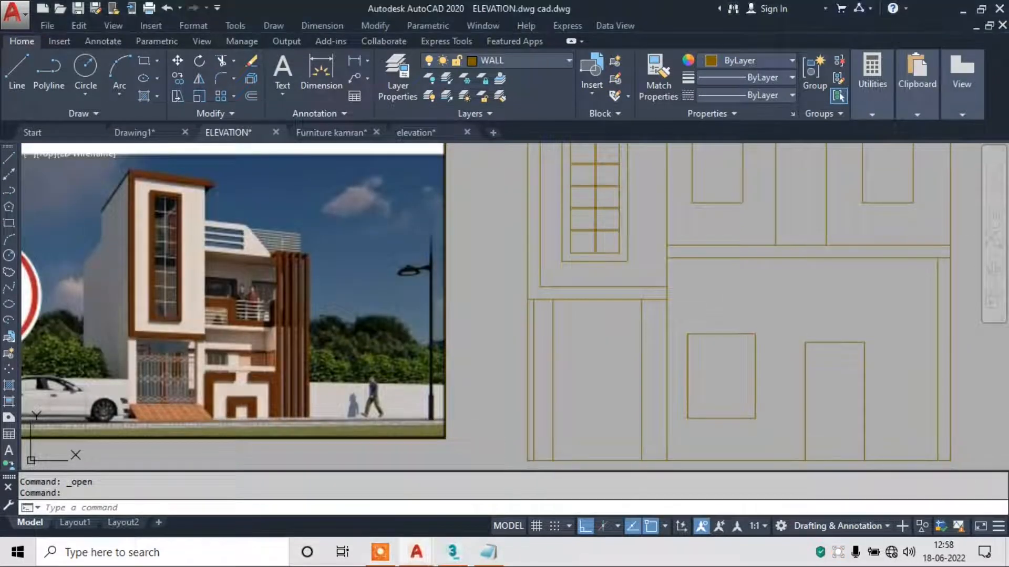
pyautogui.scroll(-2, 625, 253)
pyautogui.moveTo(671, 231); pyautogui.dragTo(642, 292, button='middle')
pyautogui.scroll(2, 659, 242)
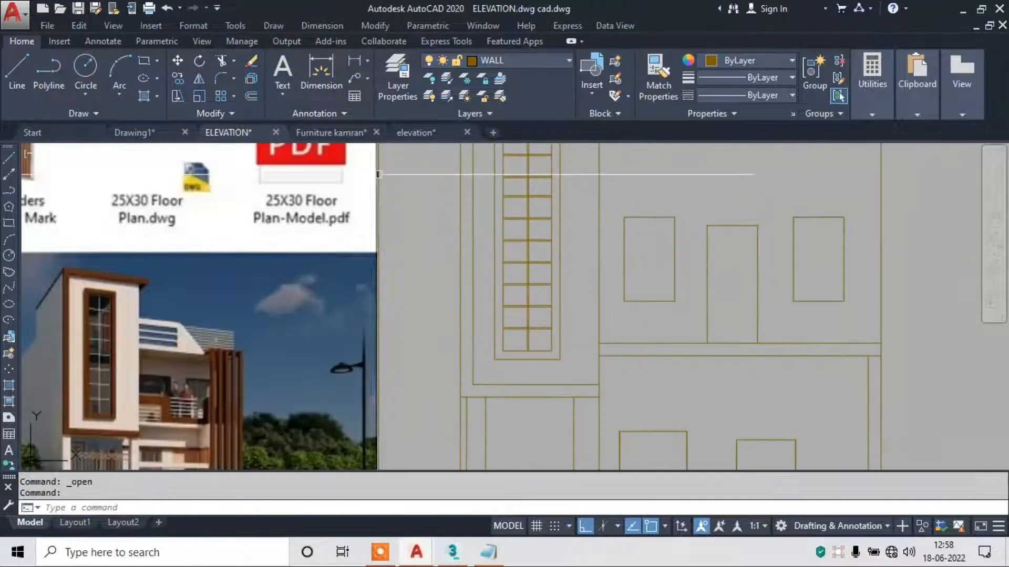
# Copy the single door with eight glass panes from the Furniture kamran drawing to the clipboard and return to the ELEVATION drawing.
pyautogui.click(329, 134)
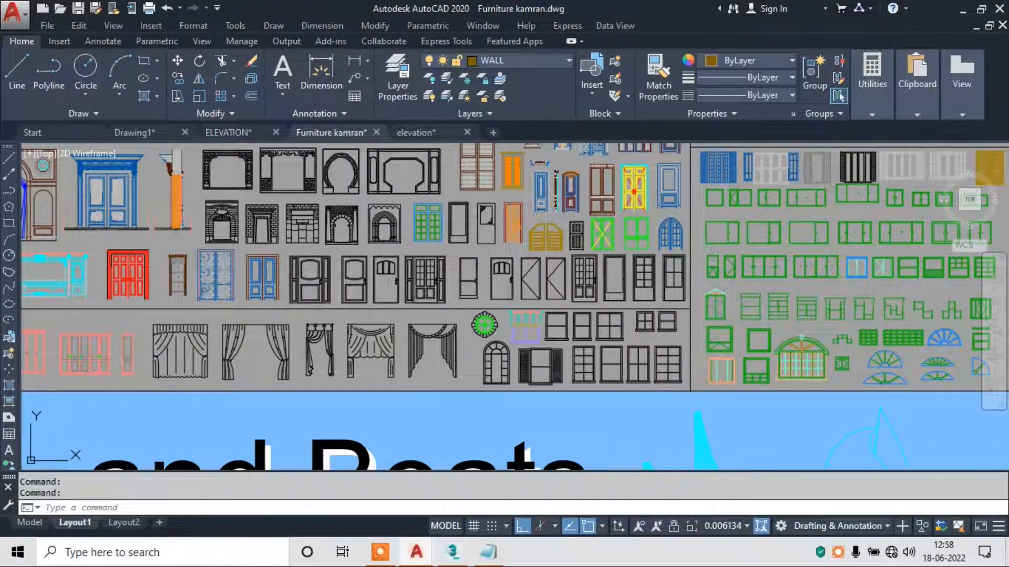
pyautogui.scroll(-2, 459, 250)
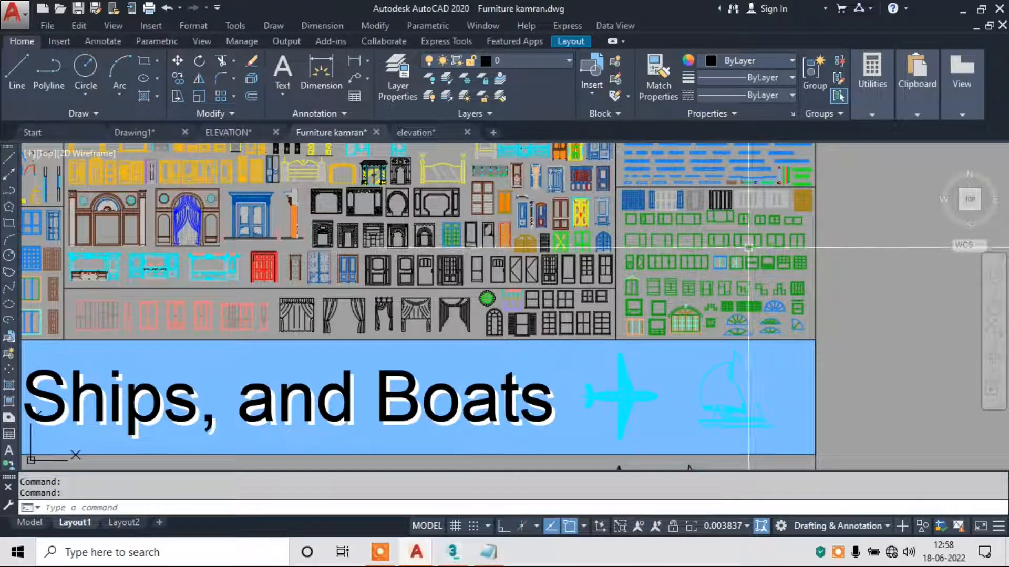
pyautogui.moveTo(483, 277)
pyautogui.mouseDown(button='middle')
pyautogui.moveTo(586, 289)
pyautogui.moveTo(526, 278)
pyautogui.mouseUp(button='middle')
pyautogui.scroll(4, 456, 271)
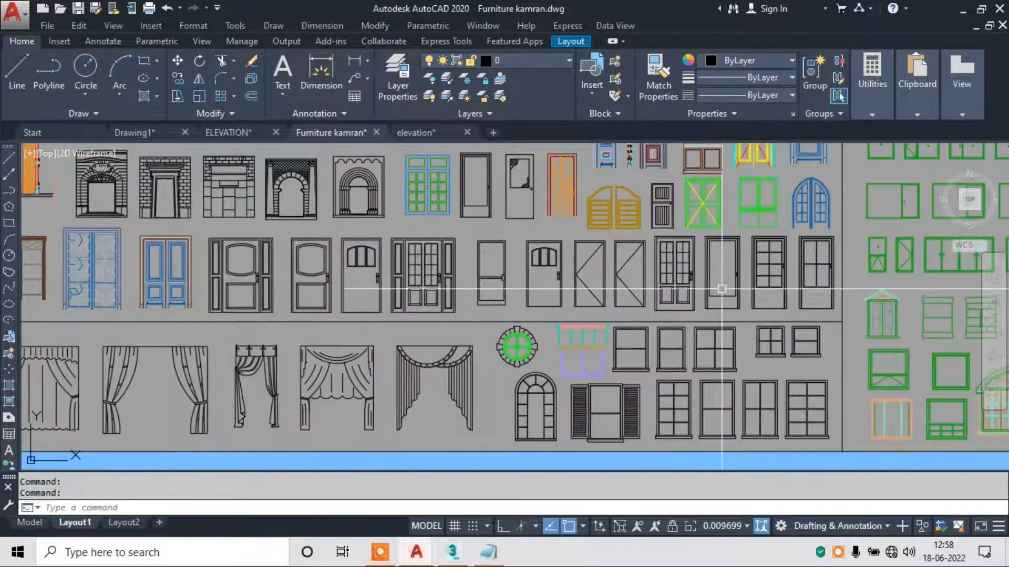
pyautogui.moveTo(720, 288); pyautogui.dragTo(586, 275, button='middle')
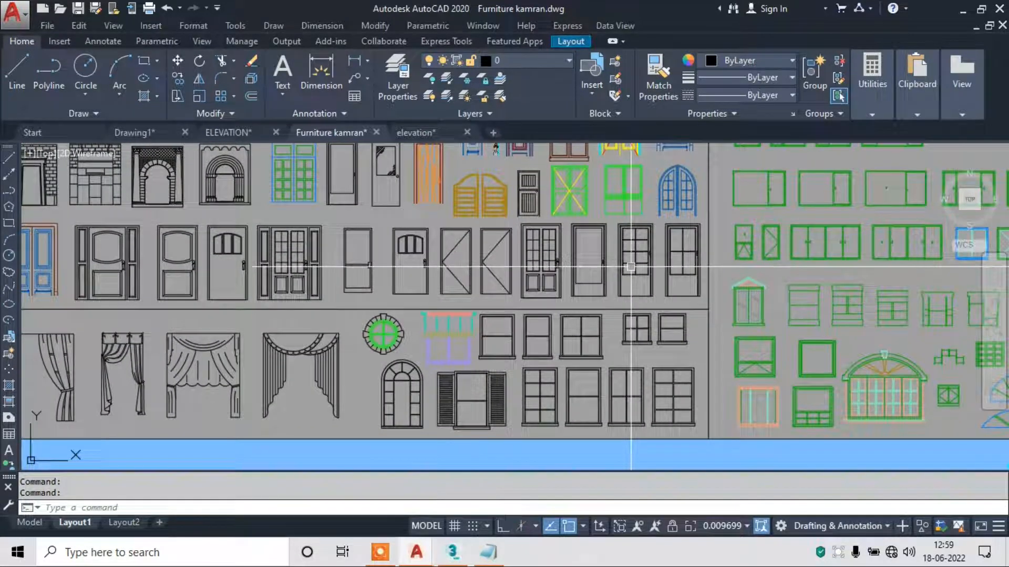
pyautogui.press('XF86AudioRaiseVolume')
pyautogui.scroll(2, 630, 267)
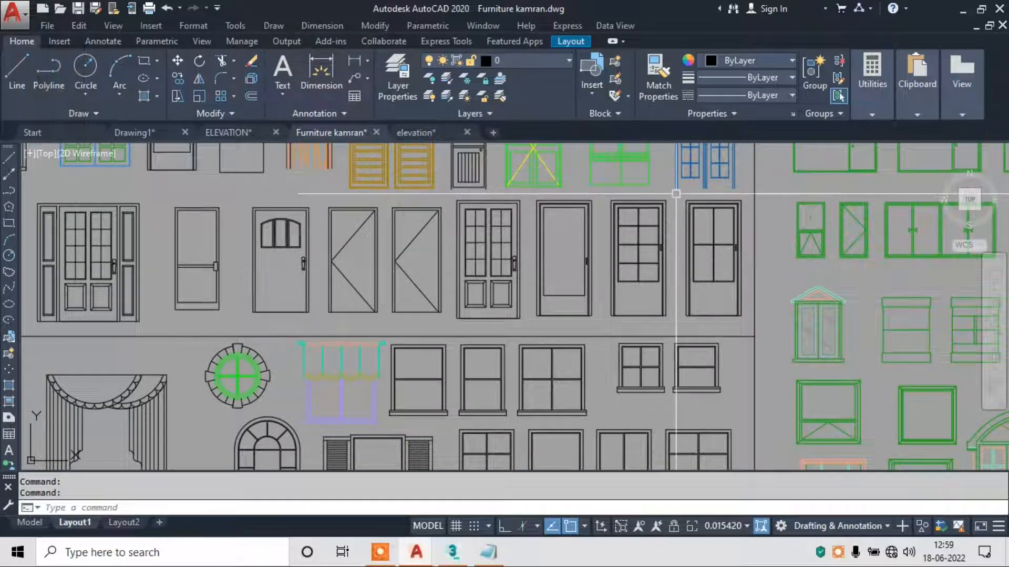
pyautogui.click(674, 195)
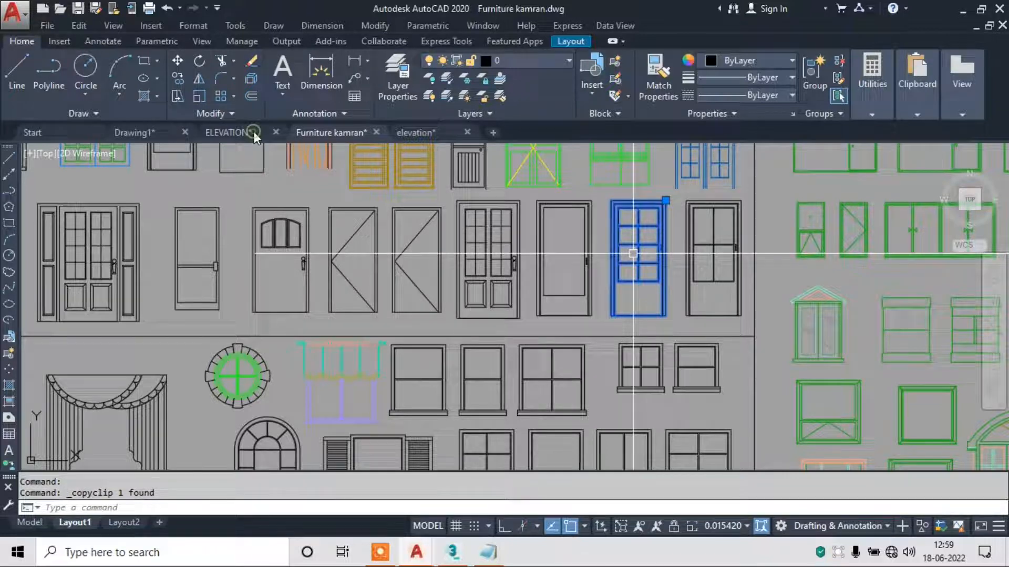
pyautogui.click(228, 132)
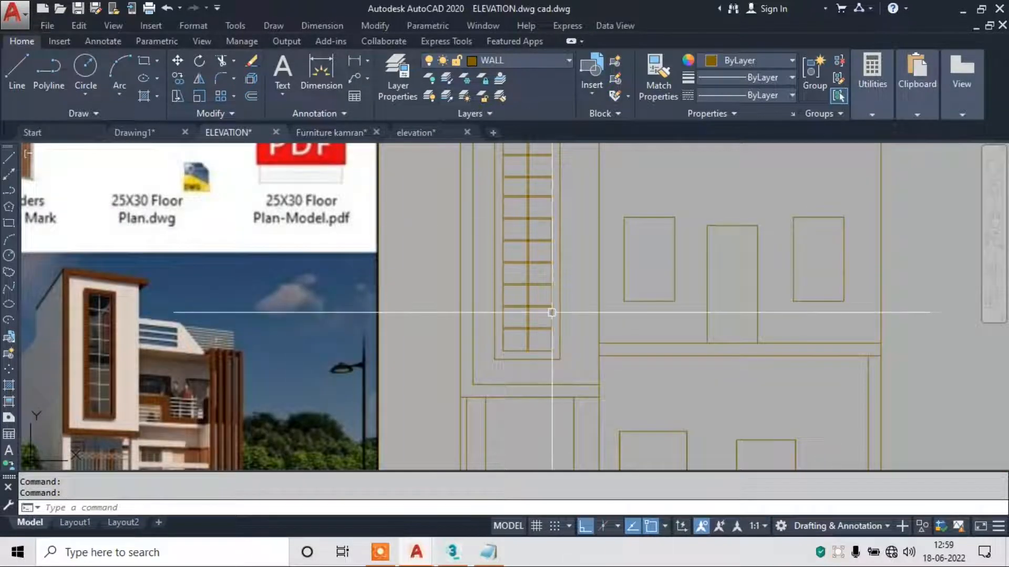
# Paste the copied glass-paned door block into the empty area beside the front elevation.
pyautogui.hotkey('ctrl', 'v')
pyautogui.scroll(-10, 528, 352)
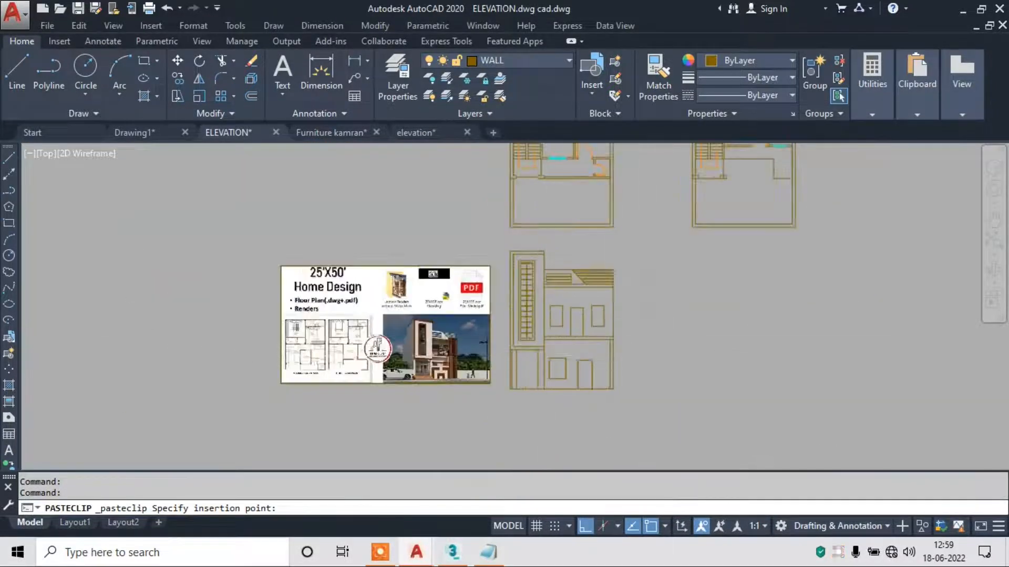
pyautogui.click(692, 380)
pyautogui.scroll(5, 692, 381)
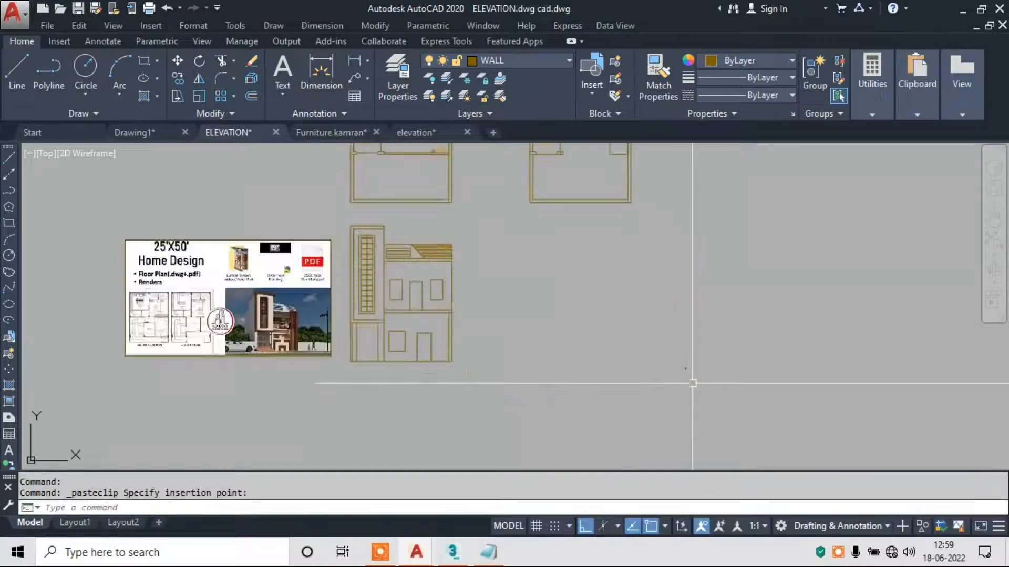
pyautogui.scroll(-3, 683, 367)
pyautogui.click(666, 320)
pyautogui.click(606, 371)
pyautogui.scroll(-4, 610, 365)
pyautogui.write('sc')
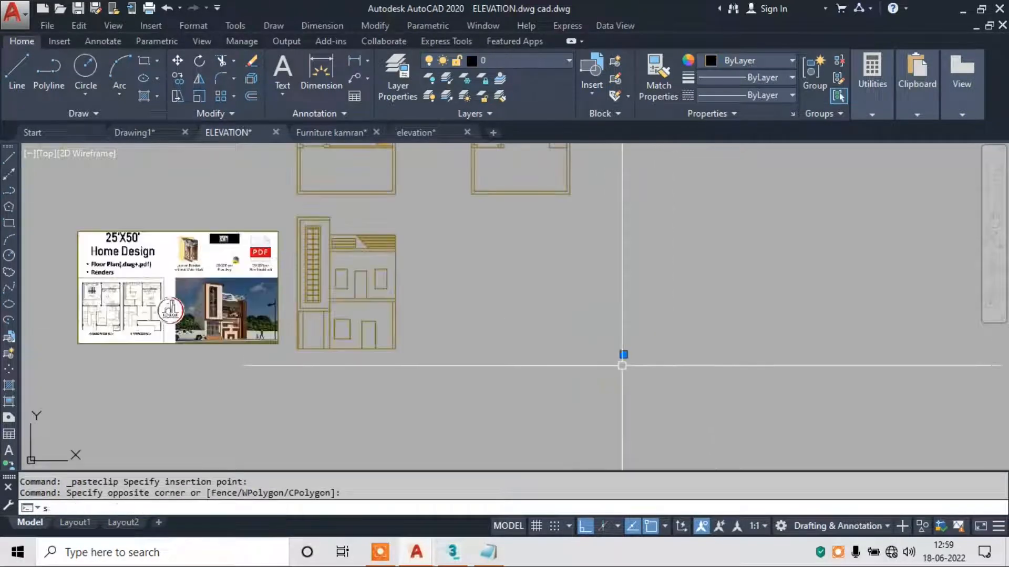
pyautogui.press('Return')
pyautogui.click(629, 361)
pyautogui.press('Escape')
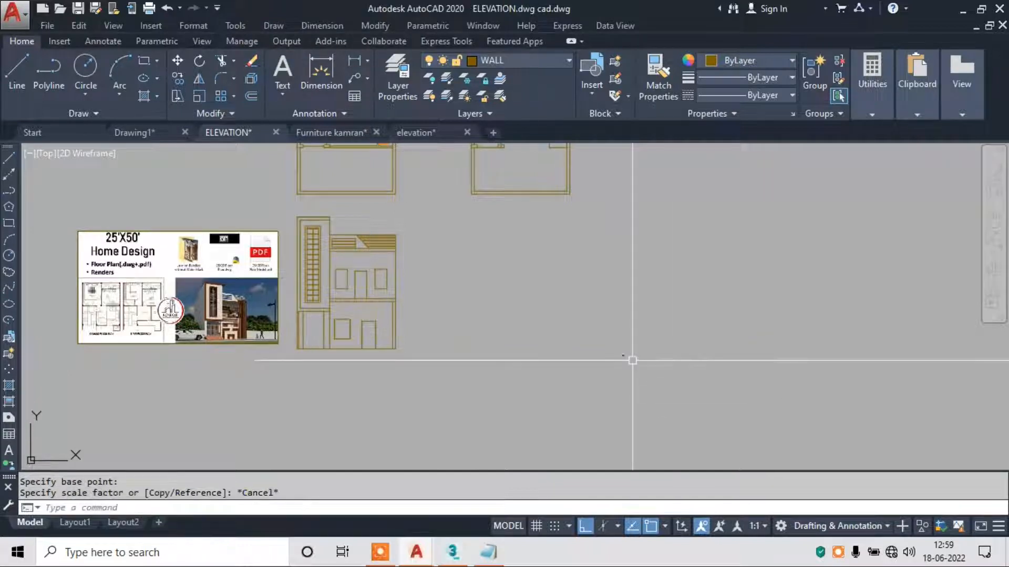
# Enlarge the tiny pasted door block by eye from its lower corner until it roughly matches the elevation's door size.
pyautogui.click(623, 355)
pyautogui.press('Return')
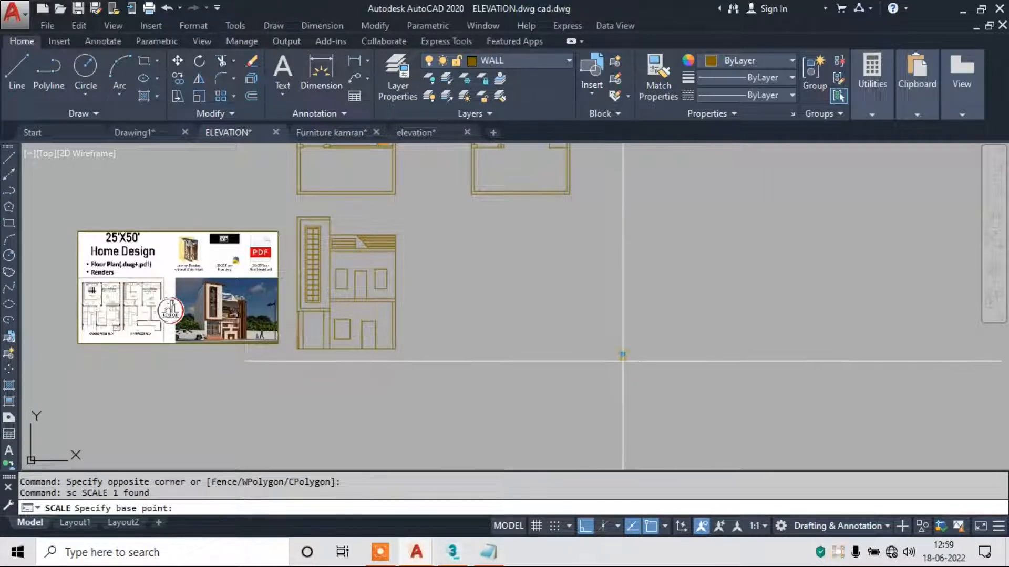
pyautogui.click(623, 356)
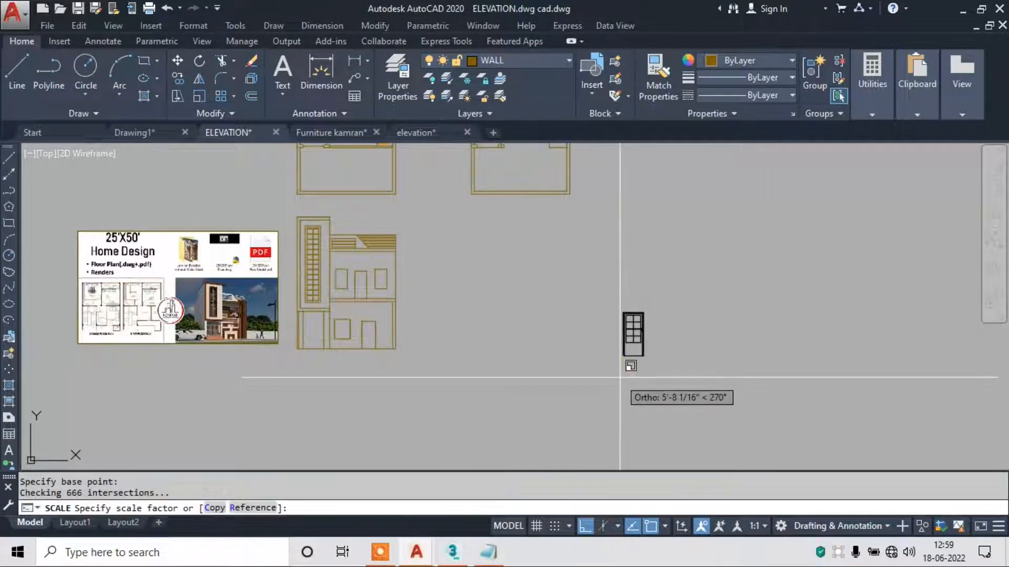
pyautogui.click(624, 368)
# Move the enlarged door block next to the elevation, beside the upper storey's outer wall.
pyautogui.scroll(2, 624, 349)
pyautogui.click(727, 244)
pyautogui.click(598, 362)
pyautogui.write('m')
pyautogui.press('Return')
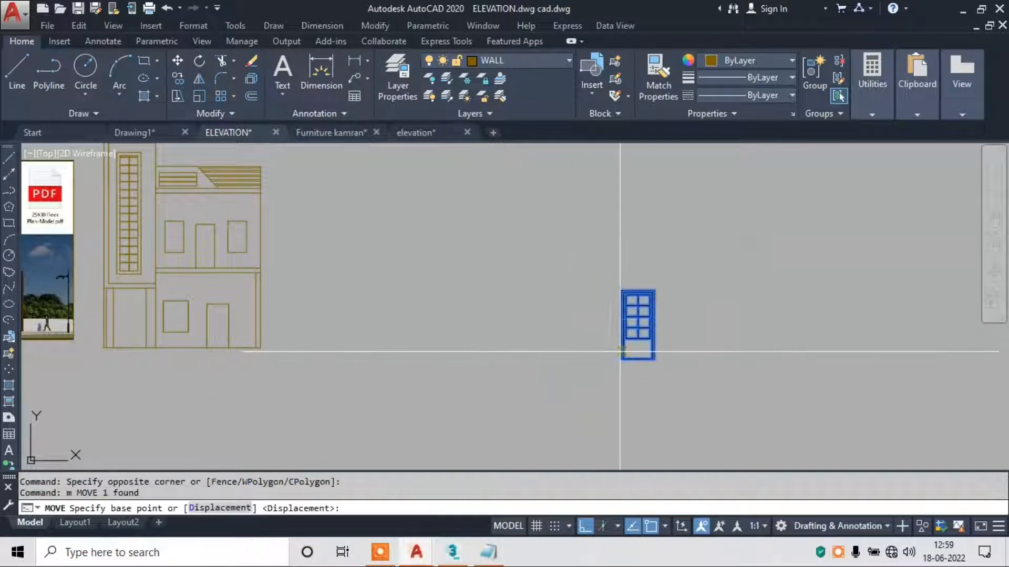
pyautogui.click(622, 360)
pyautogui.moveTo(345, 286); pyautogui.dragTo(533, 315, button='middle')
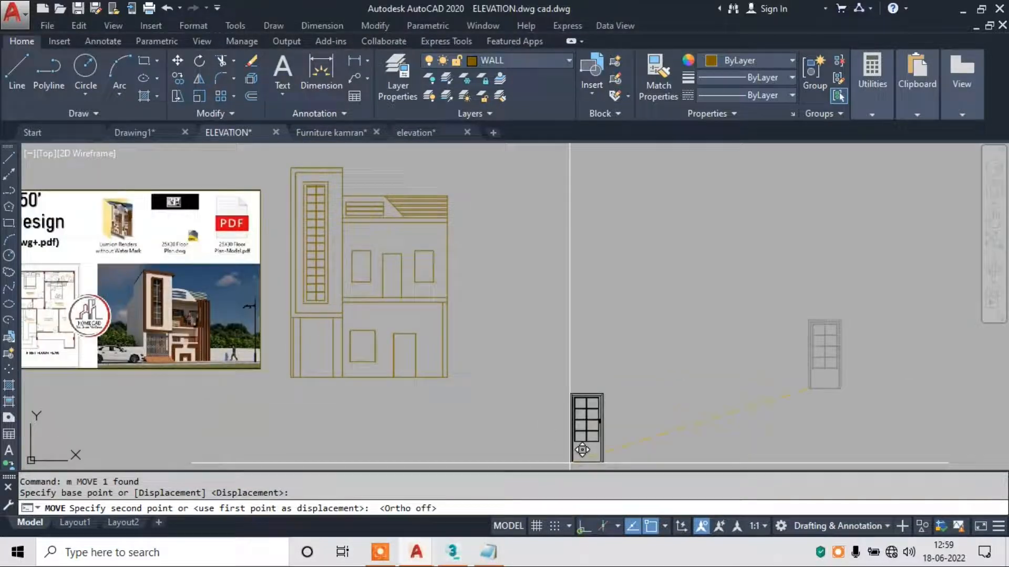
pyautogui.scroll(3, 372, 303)
pyautogui.scroll(-1, 462, 281)
pyautogui.moveTo(473, 277); pyautogui.dragTo(417, 327, button='middle')
pyautogui.click(612, 332)
pyautogui.press('Escape')
pyautogui.moveTo(469, 264); pyautogui.dragTo(439, 305, button='middle')
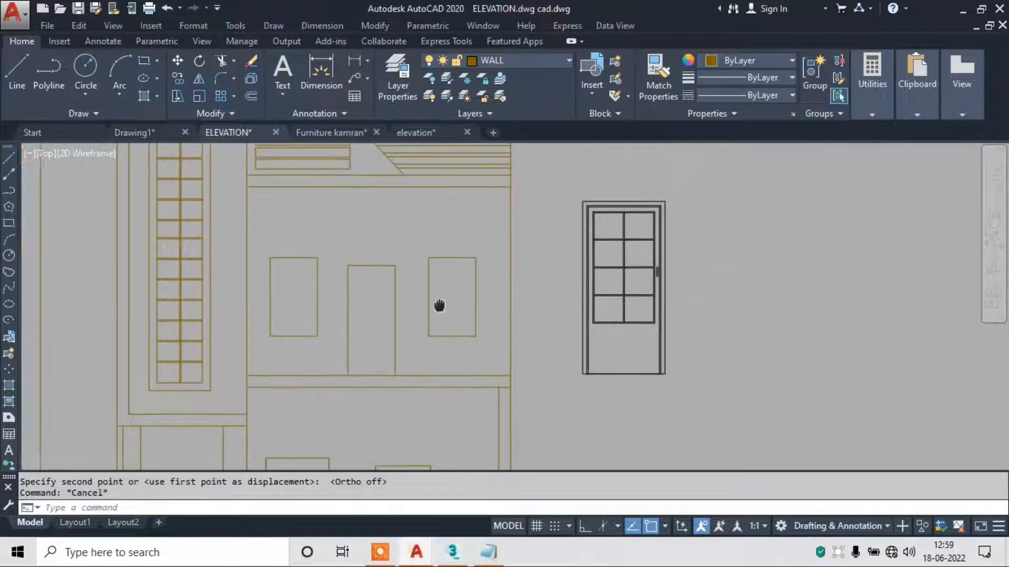
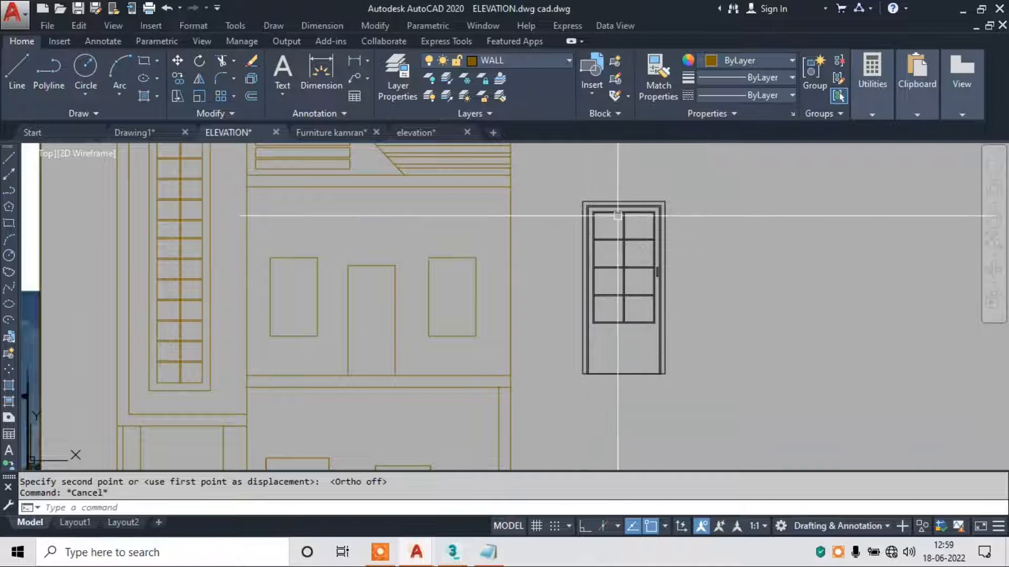
pyautogui.press('Escape')
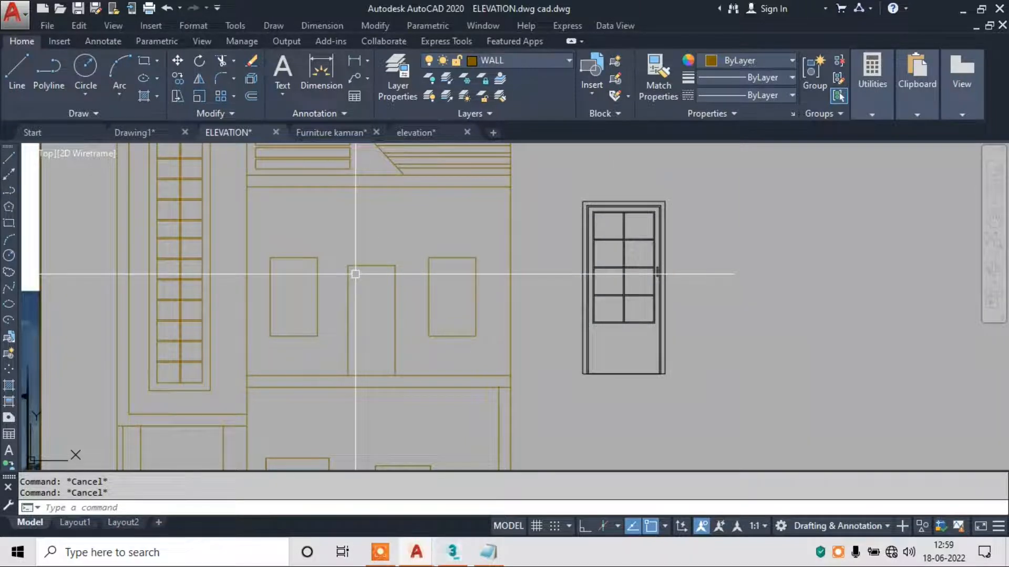
# Add the line "4-scale sc enter" to the Notepad command list and return to the AutoCAD drawing.
pyautogui.click(488, 552)
pyautogui.click(668, 149)
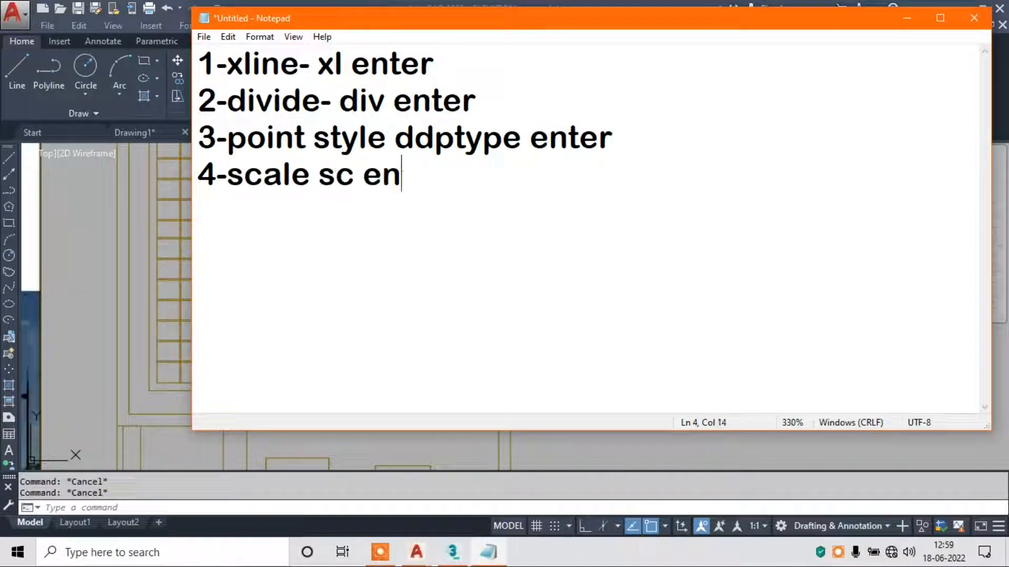
pyautogui.click(906, 18)
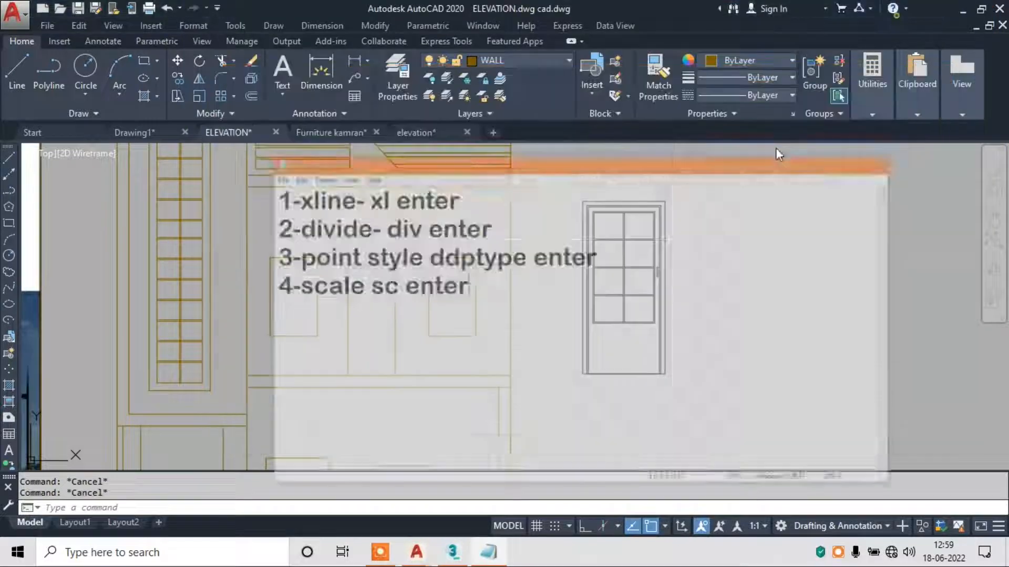
# Scale the door block by reference, matching its bottom width to the bottom width of the upper-storey door opening.
pyautogui.click(681, 181)
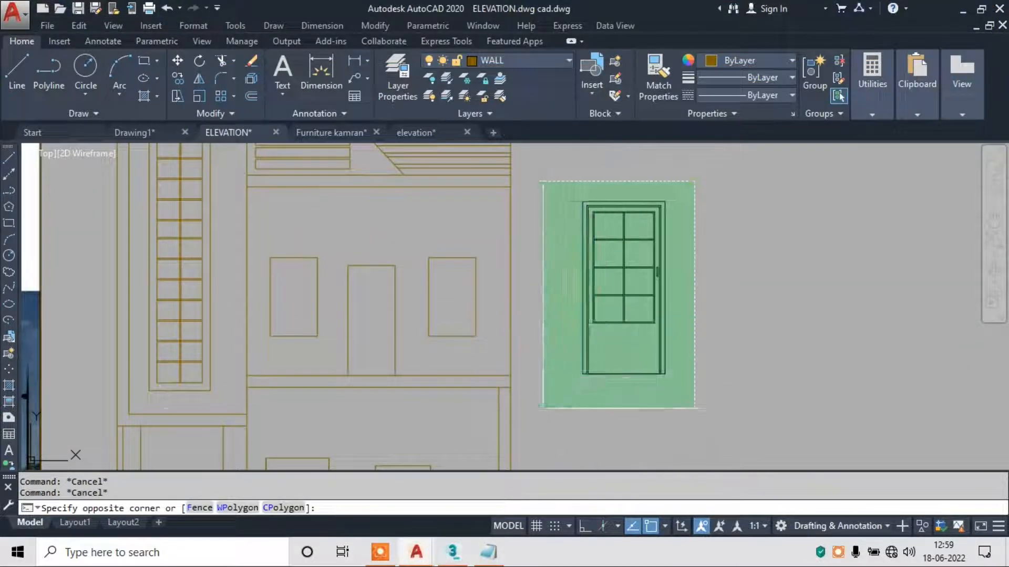
pyautogui.click(542, 408)
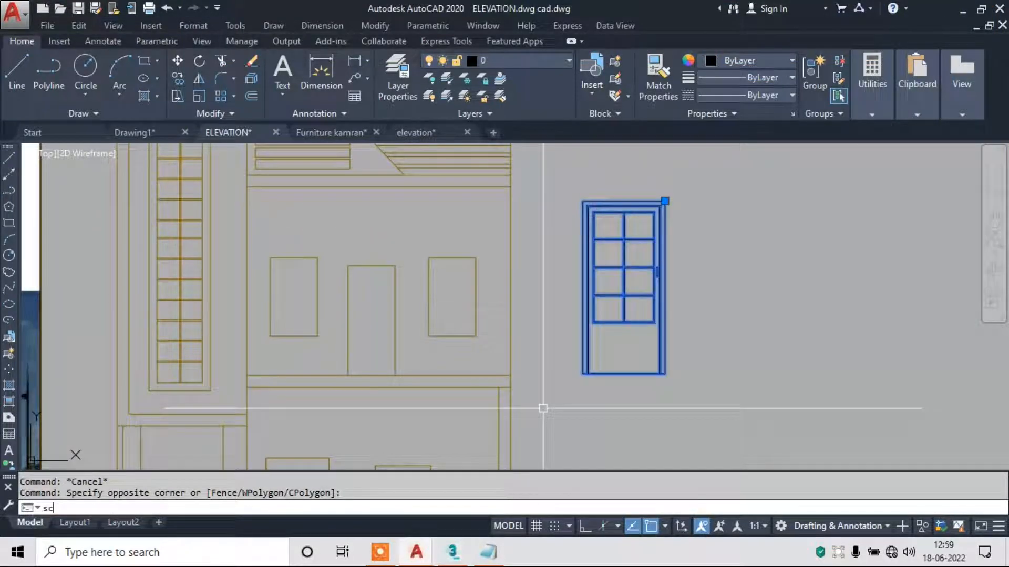
pyautogui.write('sc')
pyautogui.press('Return')
pyautogui.scroll(3, 581, 373)
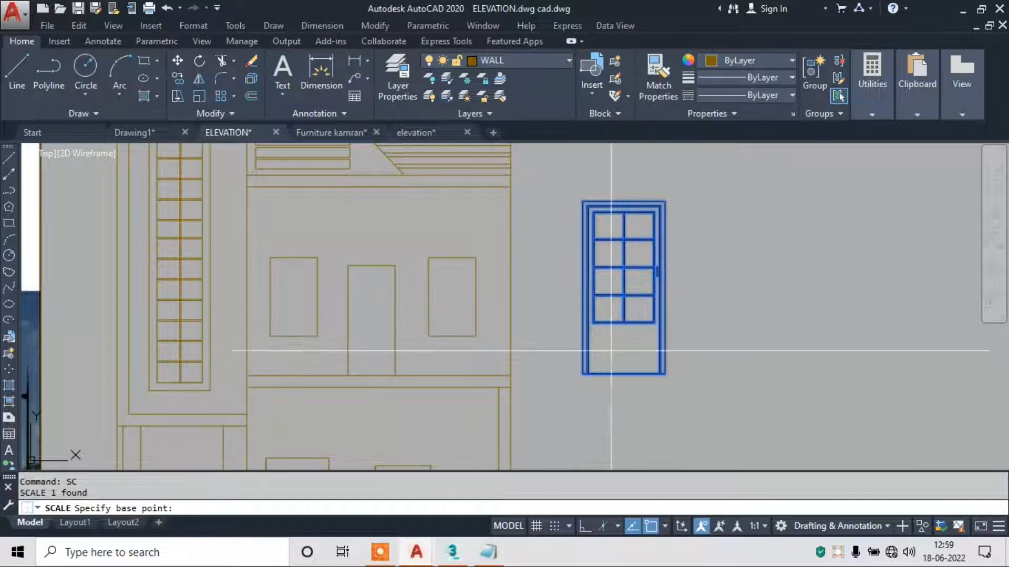
pyautogui.click(581, 373)
pyautogui.scroll(-3, 568, 380)
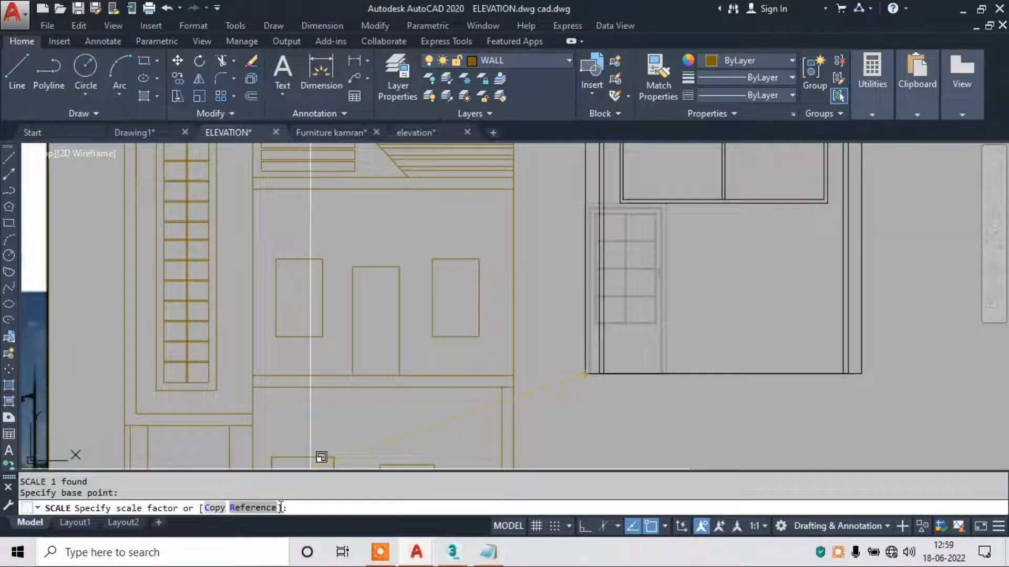
pyautogui.click(254, 507)
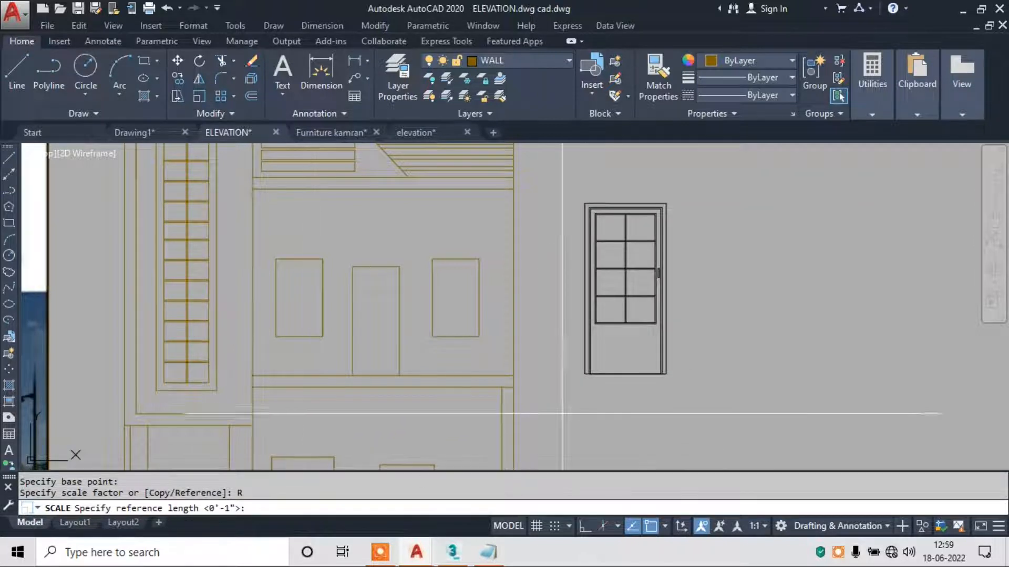
pyautogui.scroll(4, 591, 360)
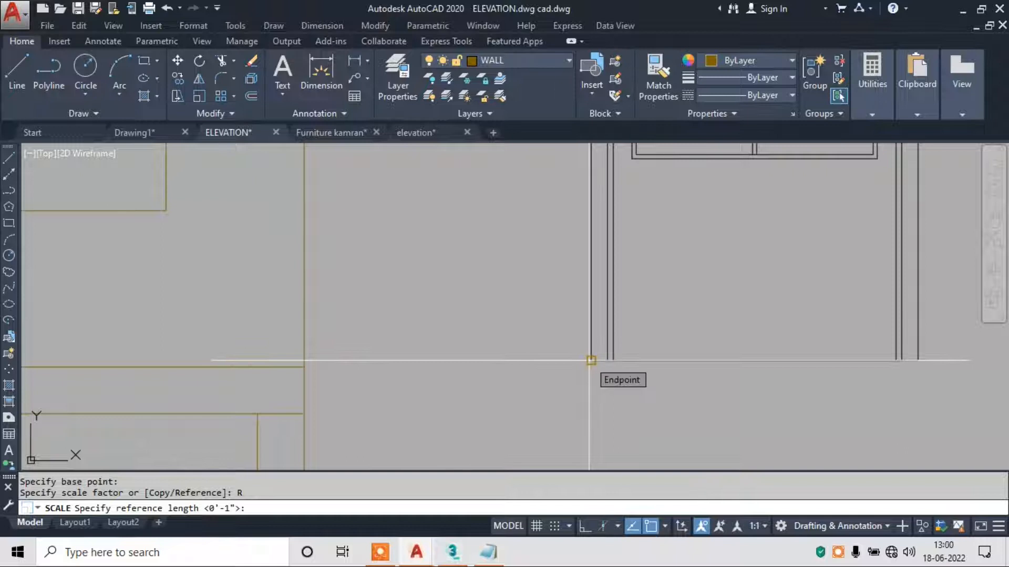
pyautogui.click(591, 360)
pyautogui.scroll(-4, 591, 360)
pyautogui.click(719, 360)
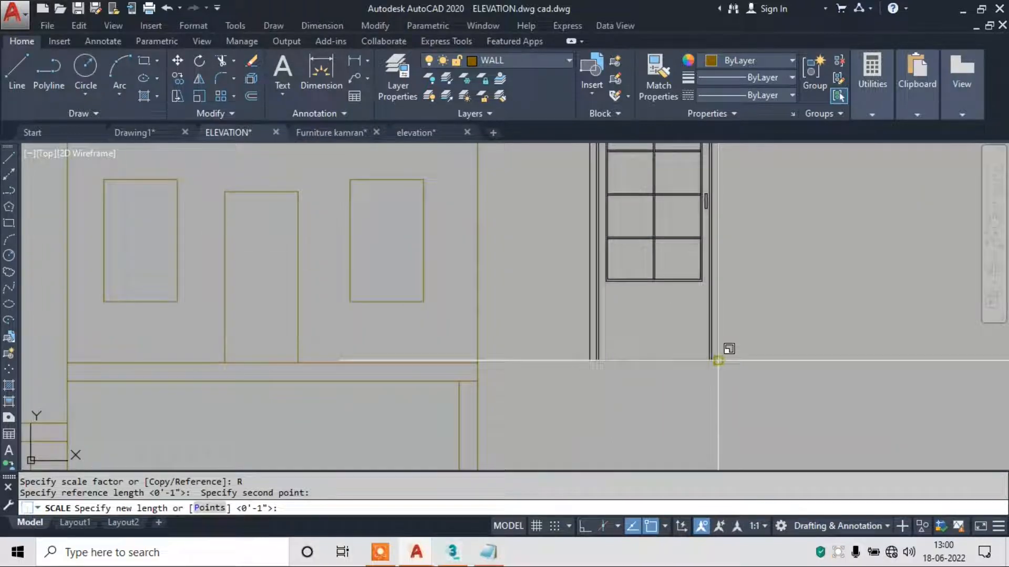
pyautogui.click(210, 507)
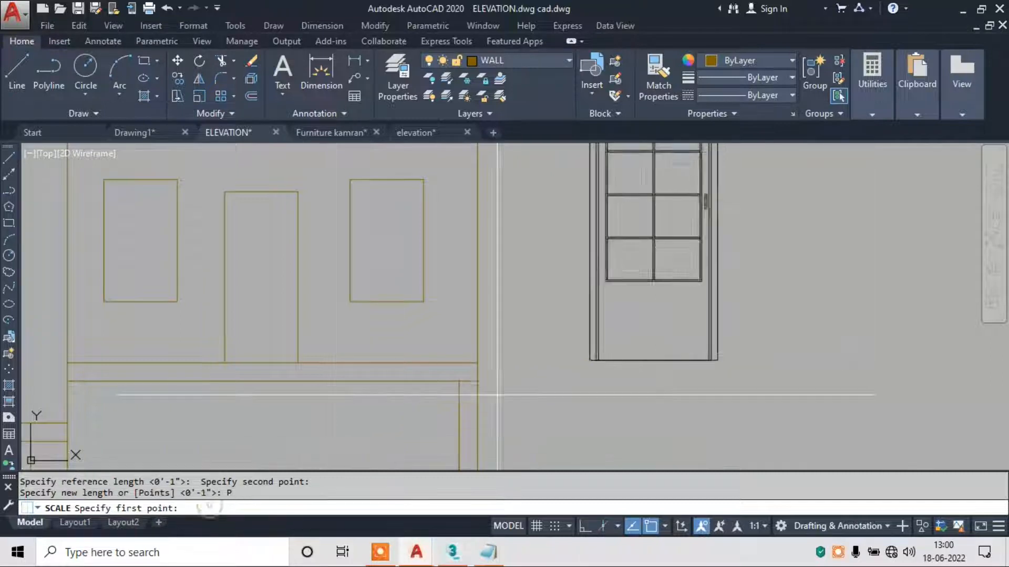
pyautogui.scroll(4, 347, 348)
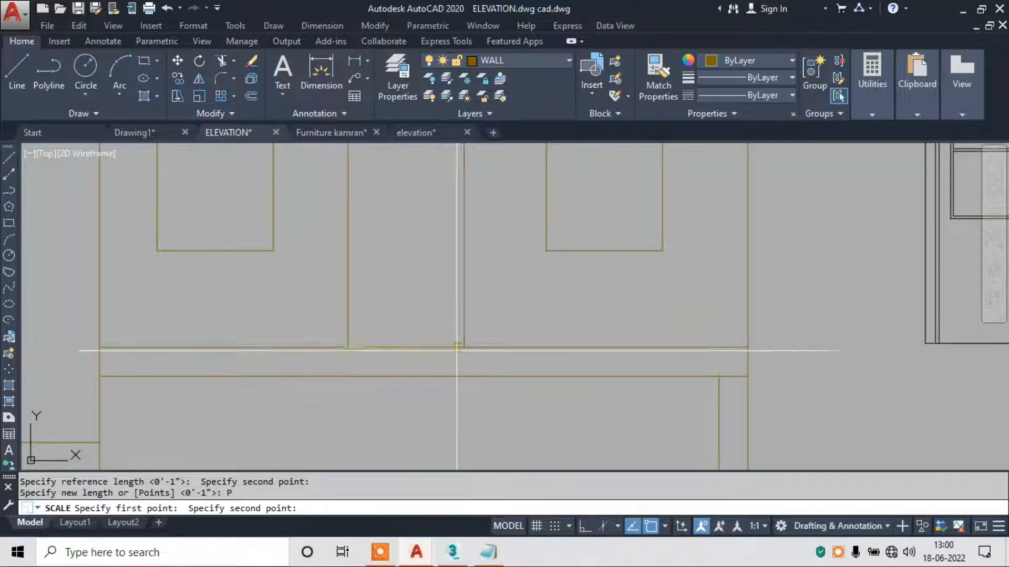
pyautogui.click(462, 348)
pyautogui.scroll(-4, 463, 348)
# Move the scaled door block from its lower-left corner onto the lower-left corner of the upper-storey door opening.
pyautogui.click(754, 241)
pyautogui.click(641, 320)
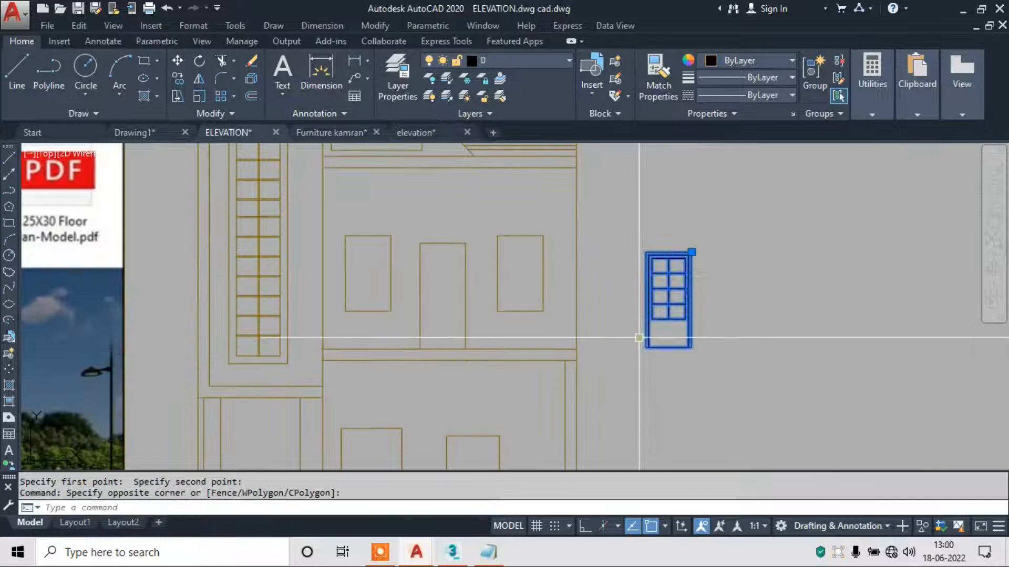
pyautogui.write('m')
pyautogui.press('Return')
pyautogui.scroll(4, 644, 339)
pyautogui.click(641, 361)
pyautogui.moveTo(378, 329); pyautogui.dragTo(558, 346, button='middle')
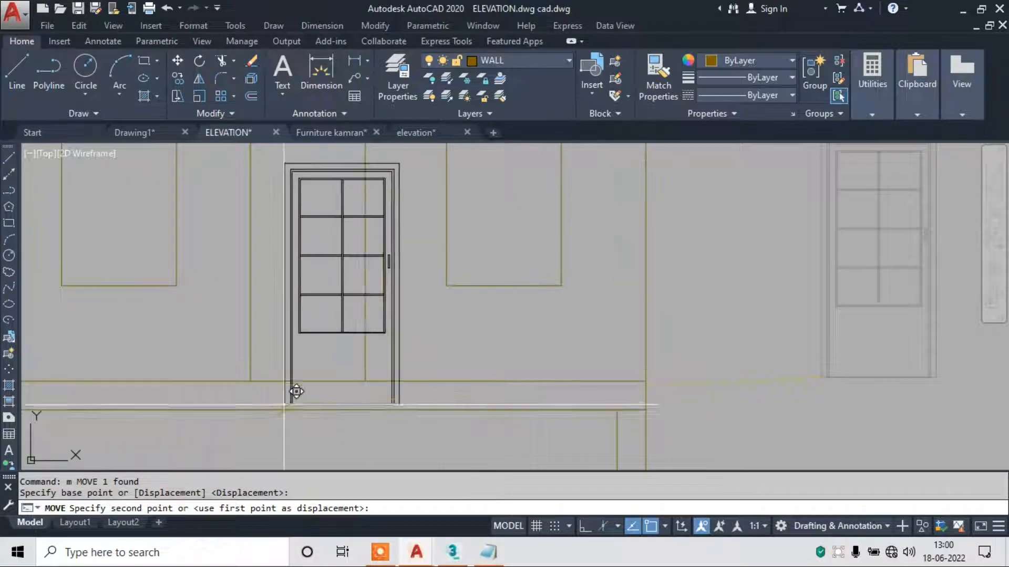
pyautogui.click(248, 383)
pyautogui.scroll(-3, 480, 380)
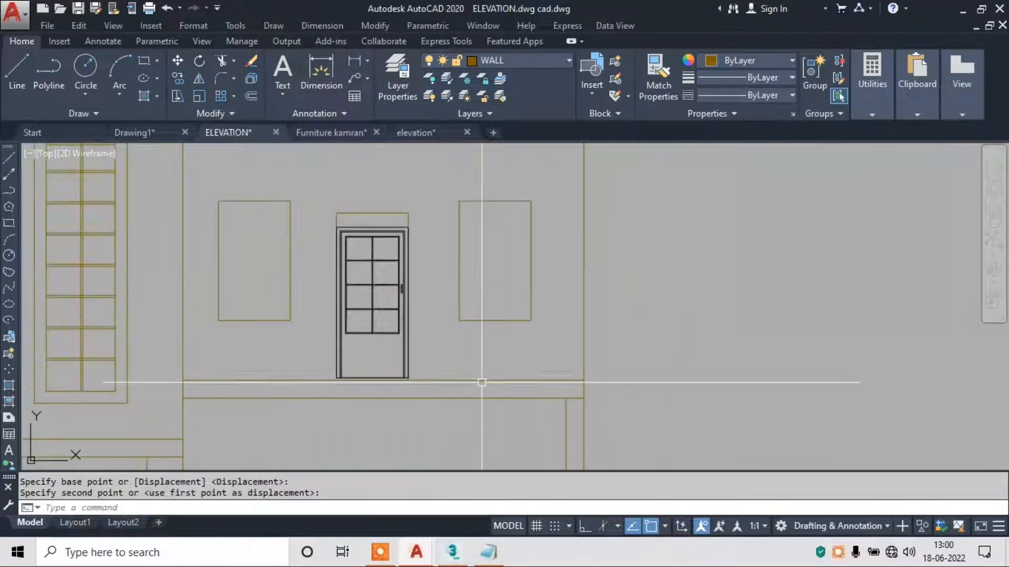
# Try to fit the door block to the opening's height by shifting its grip to the opening's upper-right corner.
pyautogui.scroll(4, 347, 206)
pyautogui.click(462, 258)
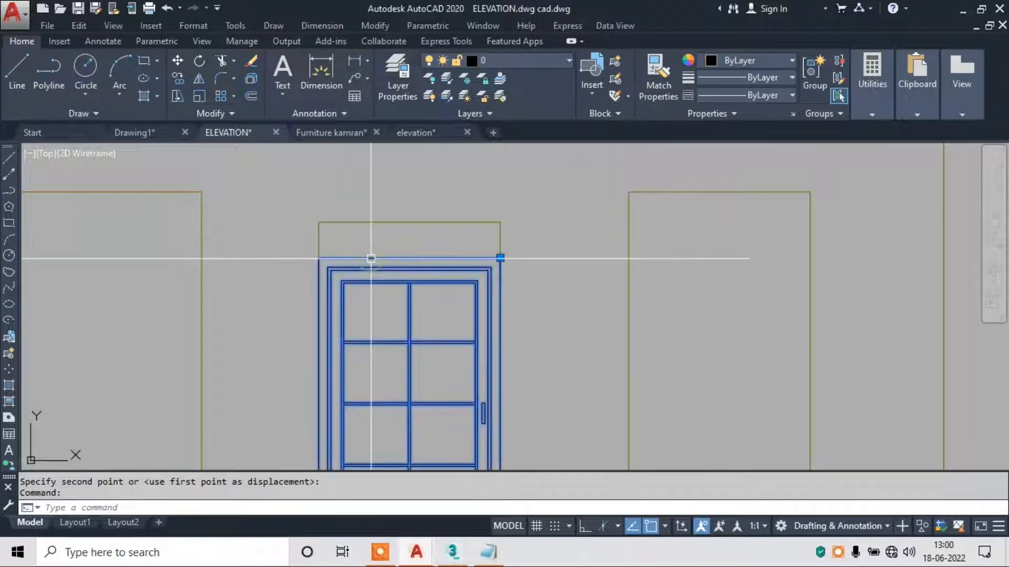
pyautogui.click(500, 258)
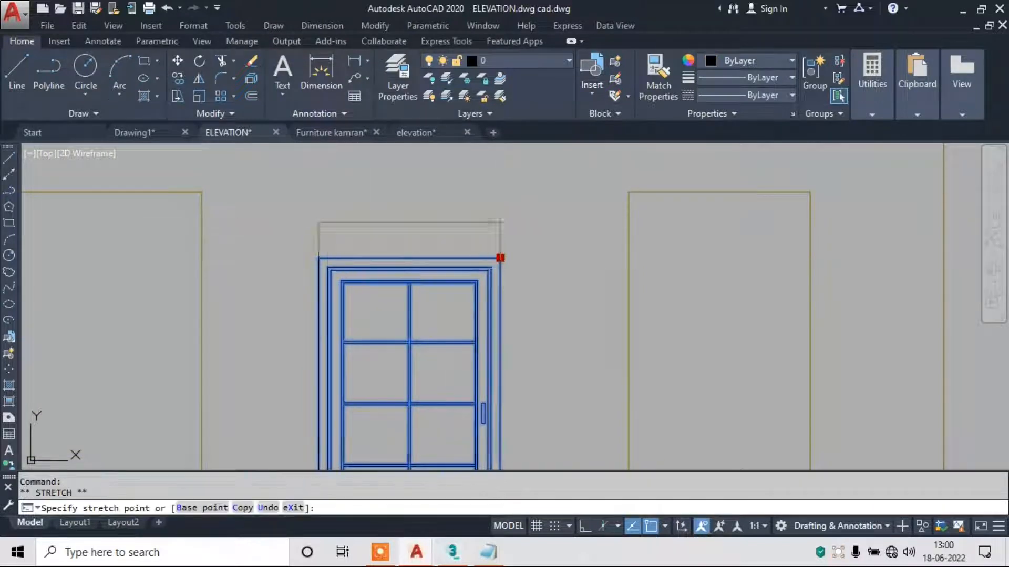
pyautogui.scroll(-3, 496, 244)
pyautogui.scroll(2, 489, 251)
pyautogui.hotkey('ctrl', 'z')
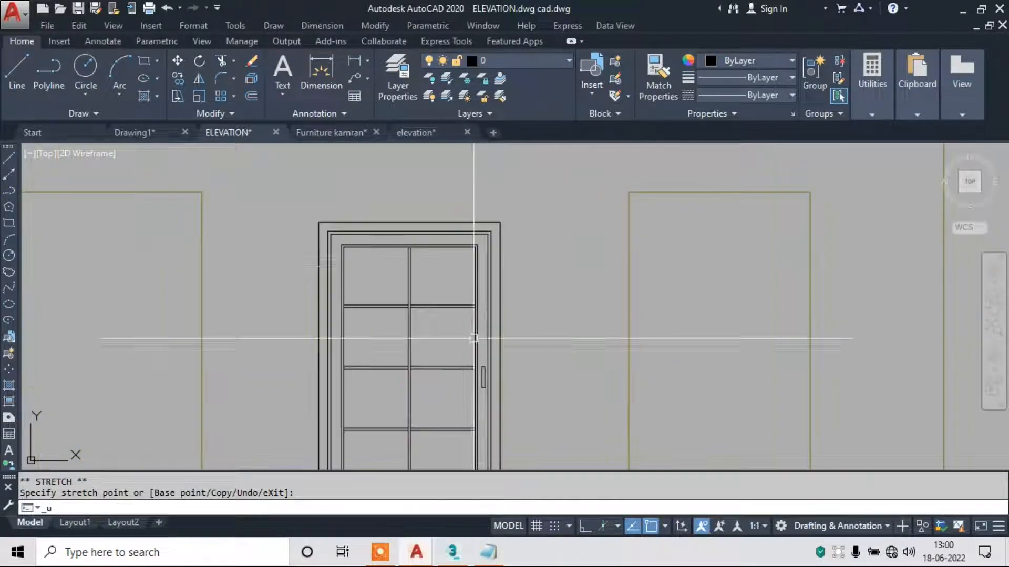
pyautogui.scroll(-2, 430, 278)
pyautogui.press('Escape')
pyautogui.click(431, 278)
pyautogui.scroll(-2, 482, 210)
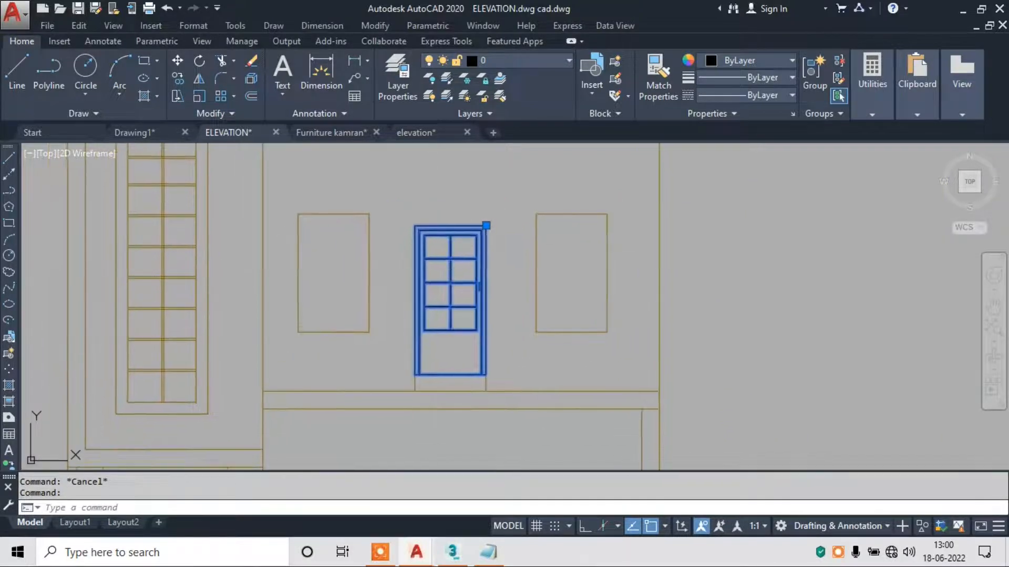
pyautogui.doubleClick(498, 269)
pyautogui.press('Escape')
pyautogui.press('Escape')
pyautogui.scroll(2, 461, 310)
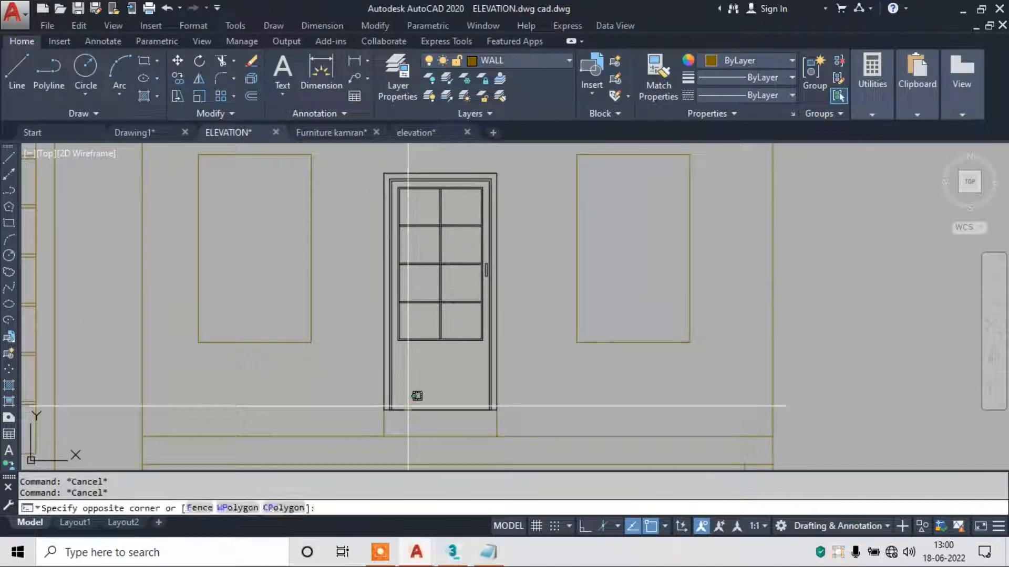
# Move the door block back down so its lower-left corner sits on the opening's base.
pyautogui.click(389, 411)
pyautogui.write('m')
pyautogui.press('Return')
pyautogui.scroll(3, 392, 410)
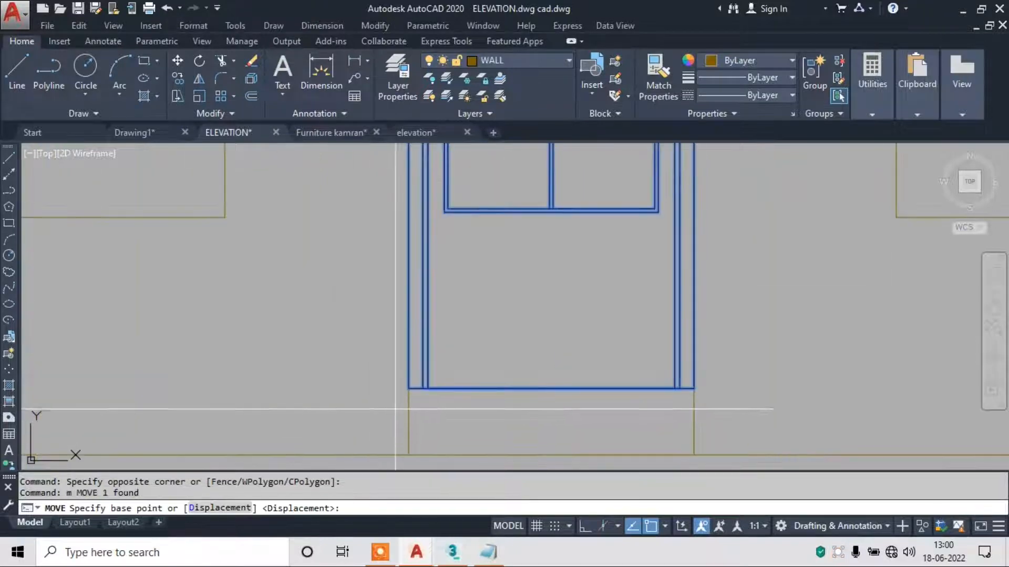
pyautogui.click(409, 388)
pyautogui.click(409, 455)
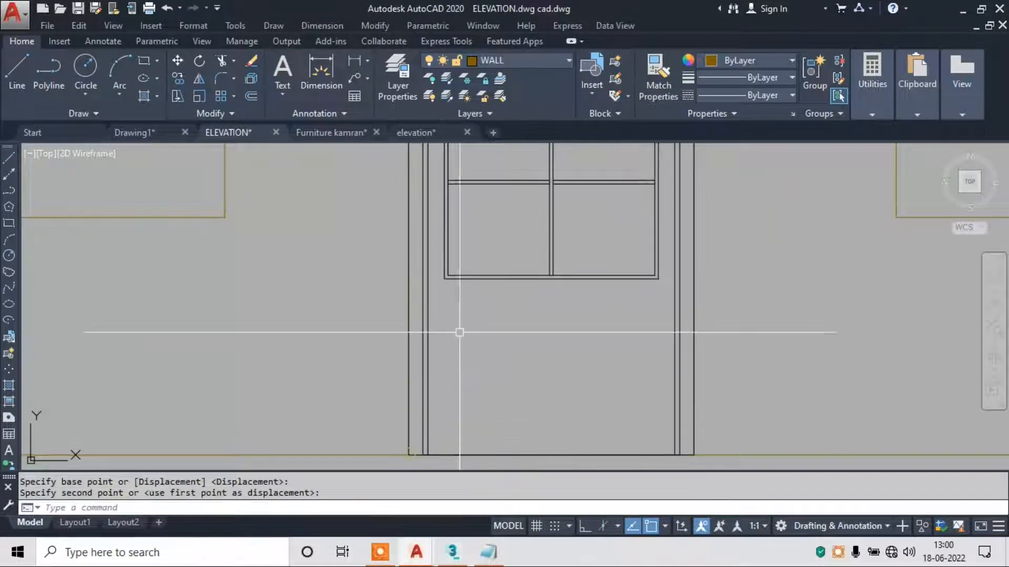
pyautogui.press('Escape')
pyautogui.scroll(-5, 488, 225)
pyautogui.scroll(3, 490, 216)
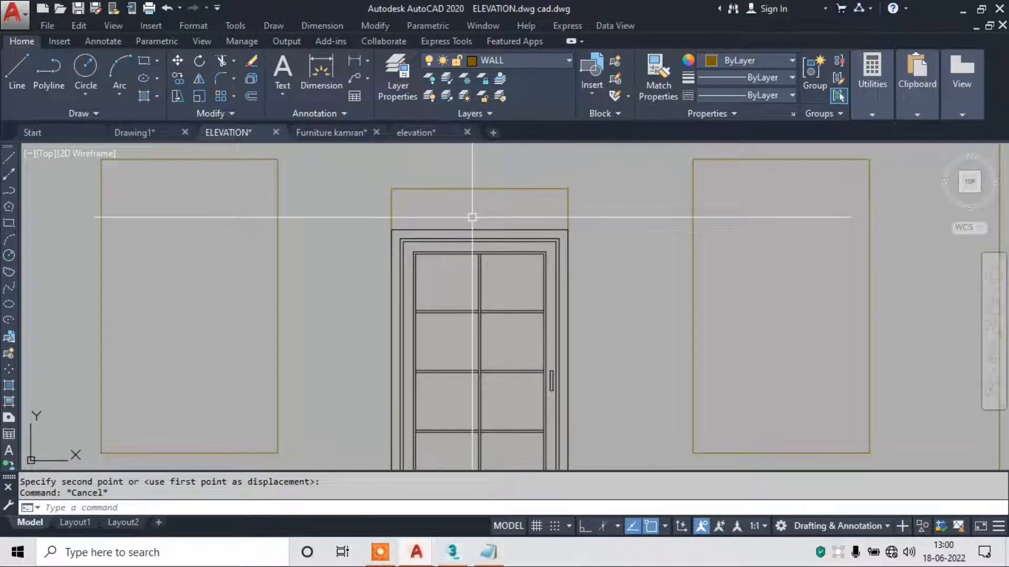
pyautogui.scroll(2, 474, 217)
pyautogui.press('Escape')
pyautogui.click(467, 230)
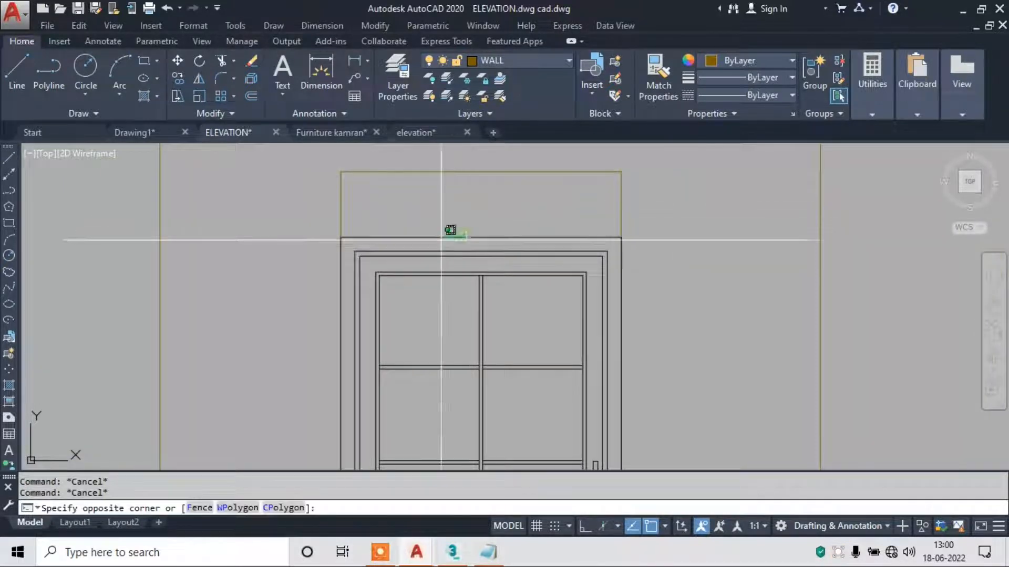
pyautogui.click(441, 239)
pyautogui.scroll(-6, 442, 240)
pyautogui.scroll(5, 447, 243)
pyautogui.scroll(-5, 455, 243)
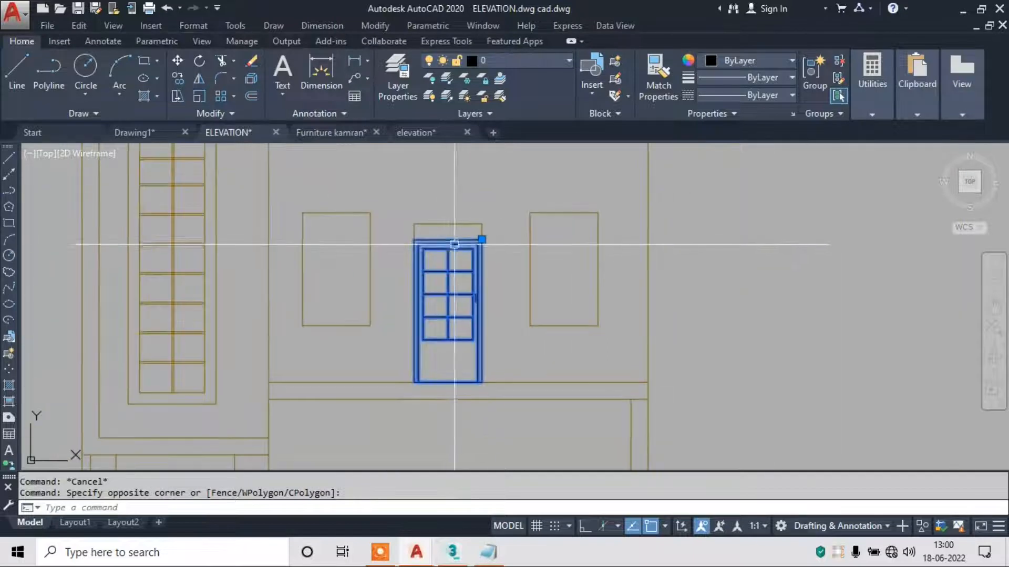
pyautogui.press('Escape')
pyautogui.press('Escape')
# Erase the upper-storey door opening's outline that projects above the door block.
pyautogui.scroll(5, 450, 233)
pyautogui.click(530, 174)
pyautogui.click(340, 229)
pyautogui.write('e')
pyautogui.press('space')
pyautogui.scroll(-2, 488, 192)
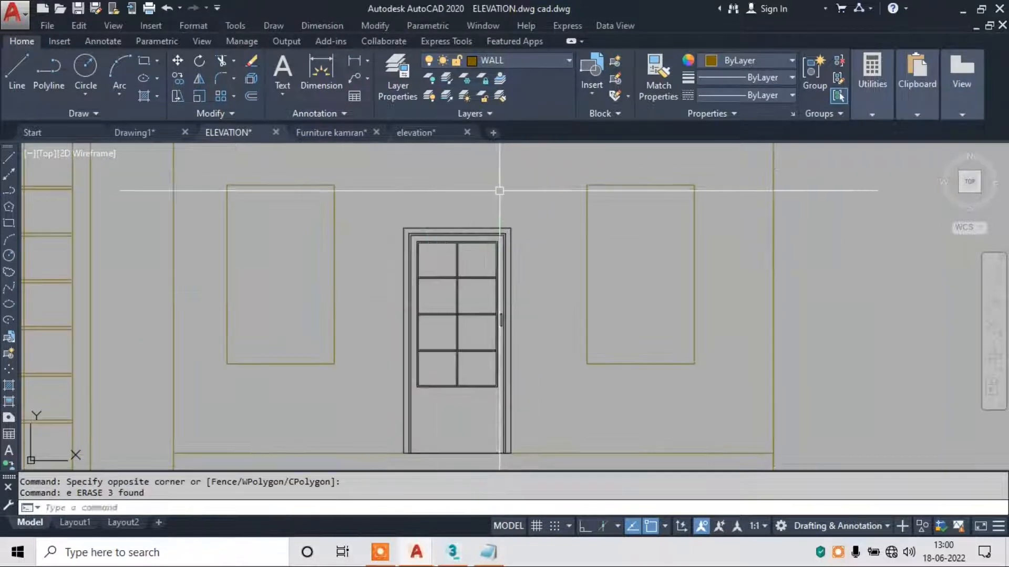
# Copy the upper-storey door block from its lower-left corner to the lower-left corner of the ground-floor door opening.
pyautogui.click(491, 245)
pyautogui.click(427, 294)
pyautogui.write('c')
pyautogui.press('space')
pyautogui.scroll(2, 421, 315)
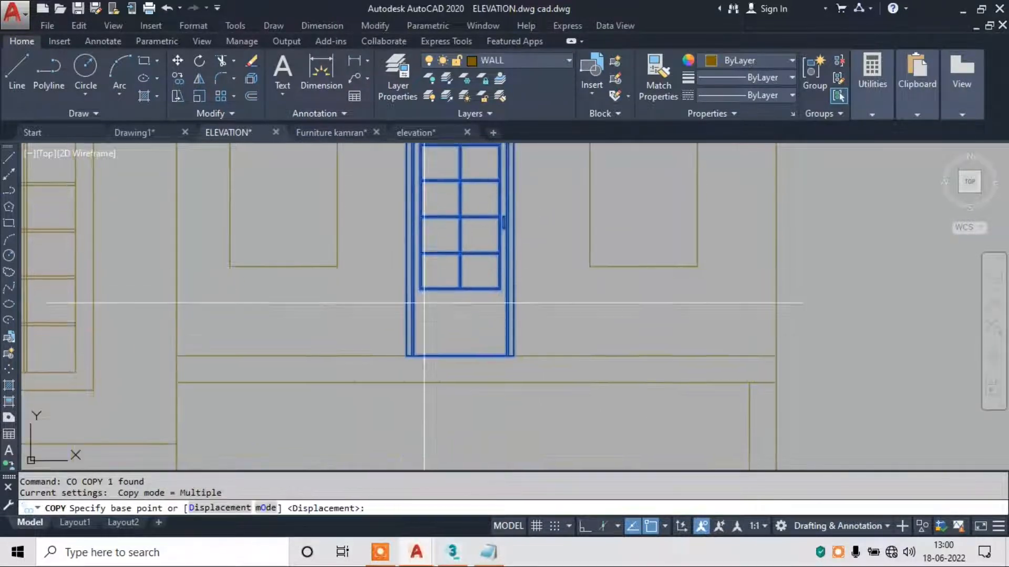
pyautogui.click(406, 347)
pyautogui.scroll(-4, 415, 336)
pyautogui.scroll(2, 455, 293)
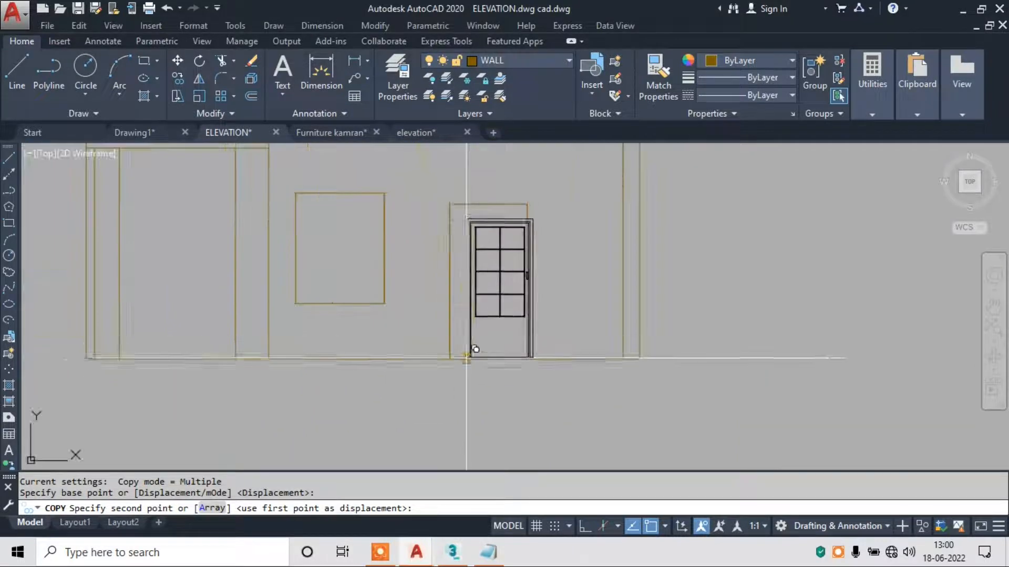
pyautogui.click(450, 360)
pyautogui.press('Escape')
pyautogui.scroll(2, 508, 256)
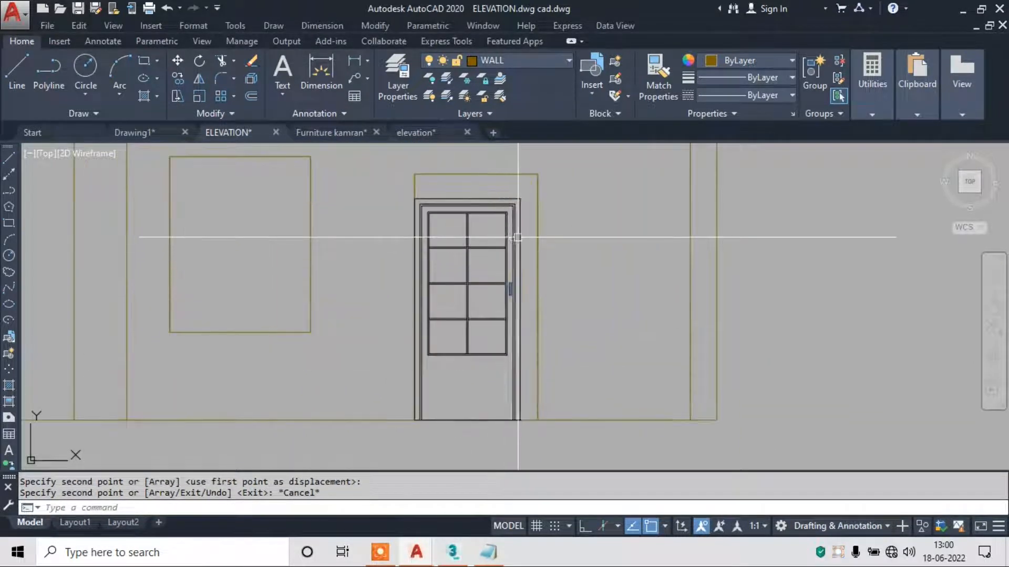
# Scale the copied door block by reference from its lower-left corner, matching its bottom width to the ground-floor door opening.
pyautogui.click(519, 238)
pyautogui.write('sc')
pyautogui.press('space')
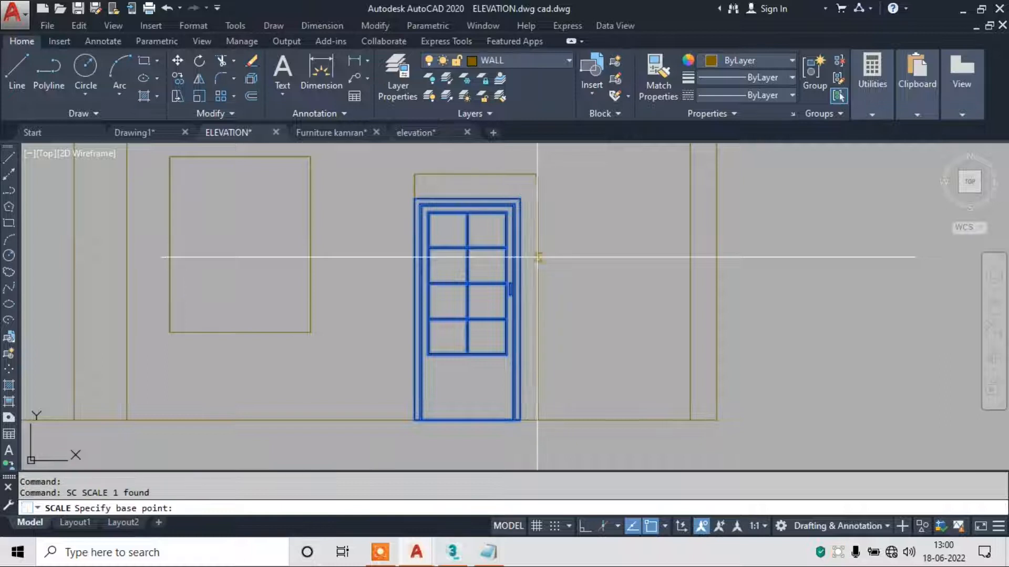
pyautogui.scroll(4, 417, 415)
pyautogui.click(429, 397)
pyautogui.scroll(-3, 428, 399)
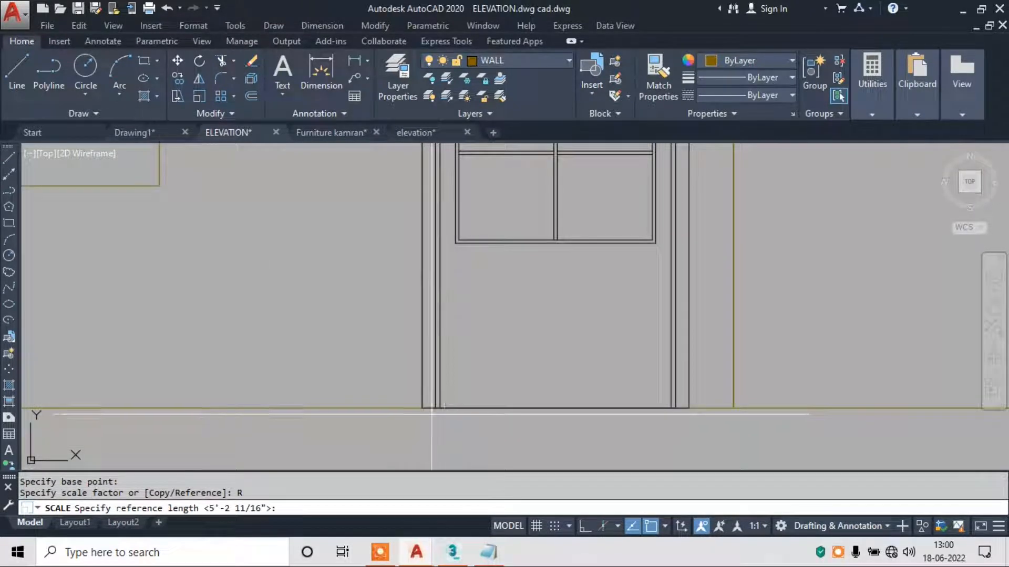
pyautogui.click(690, 408)
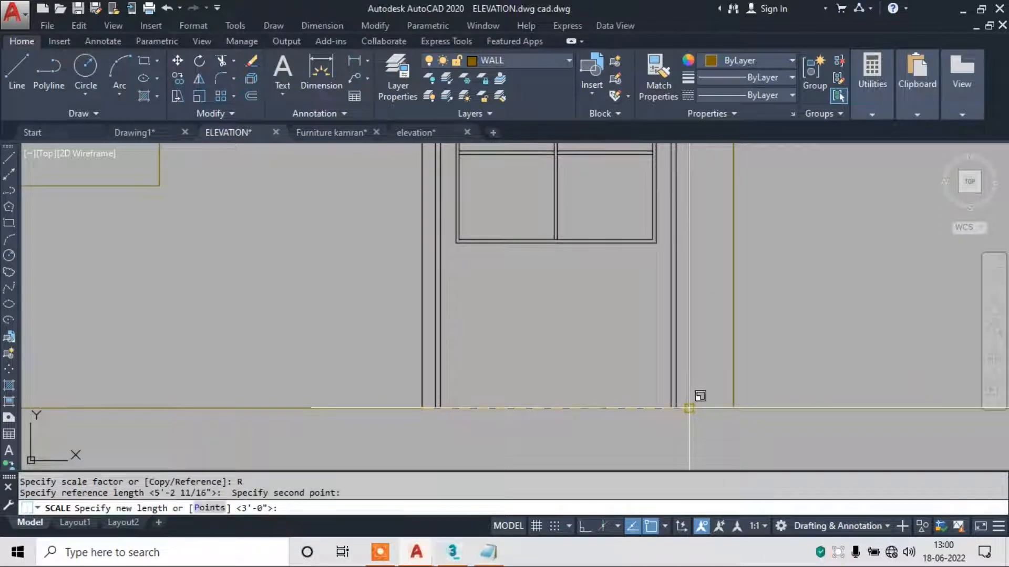
pyautogui.click(208, 508)
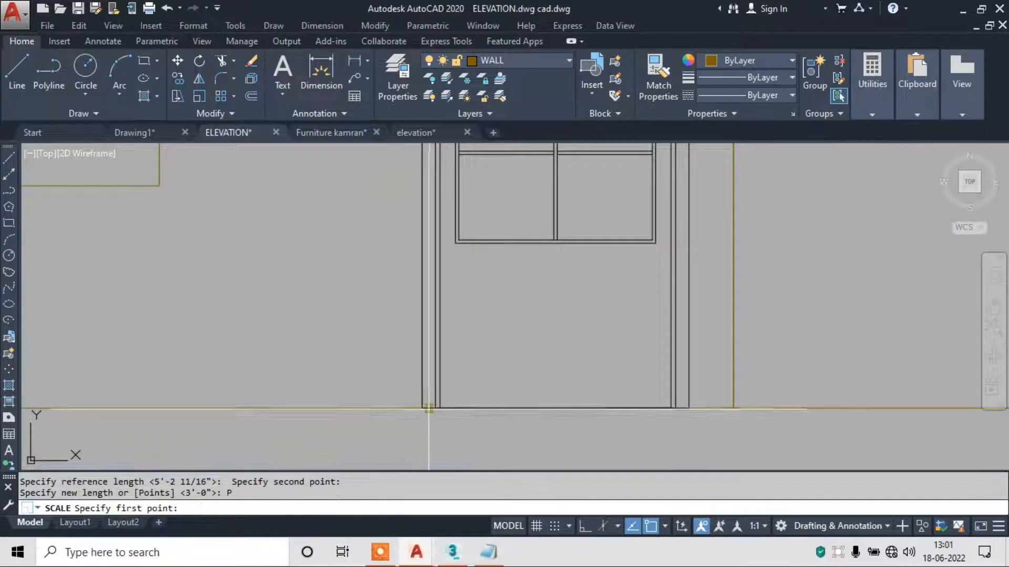
pyautogui.click(733, 408)
pyautogui.scroll(-3, 656, 415)
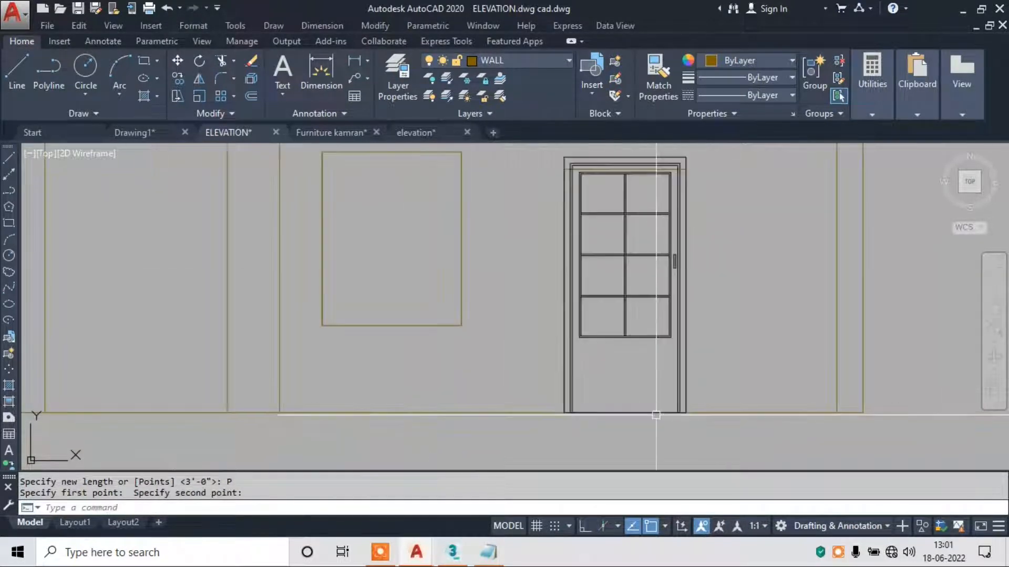
# Erase the leftover head line of the ground-floor door opening behind the scaled door.
pyautogui.scroll(5, 652, 168)
pyautogui.press('Escape')
pyautogui.click(628, 201)
pyautogui.write('e')
pyautogui.press('Return')
pyautogui.scroll(-5, 570, 227)
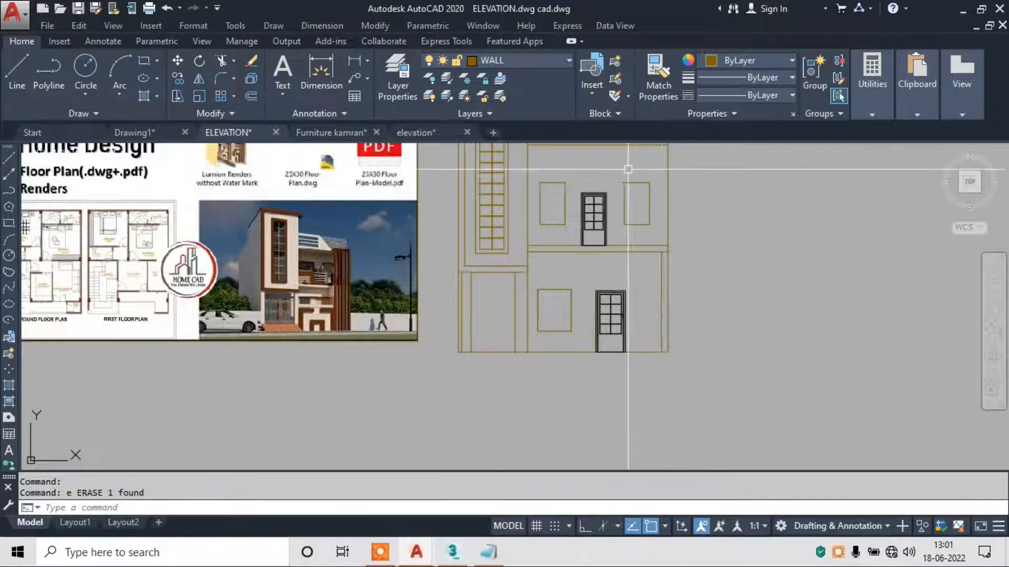
# Examine the window blocks in the Furniture kamran drawing and glance at the sample elevation drawing to choose a suitable window.
pyautogui.scroll(2, 518, 152)
pyautogui.click(321, 133)
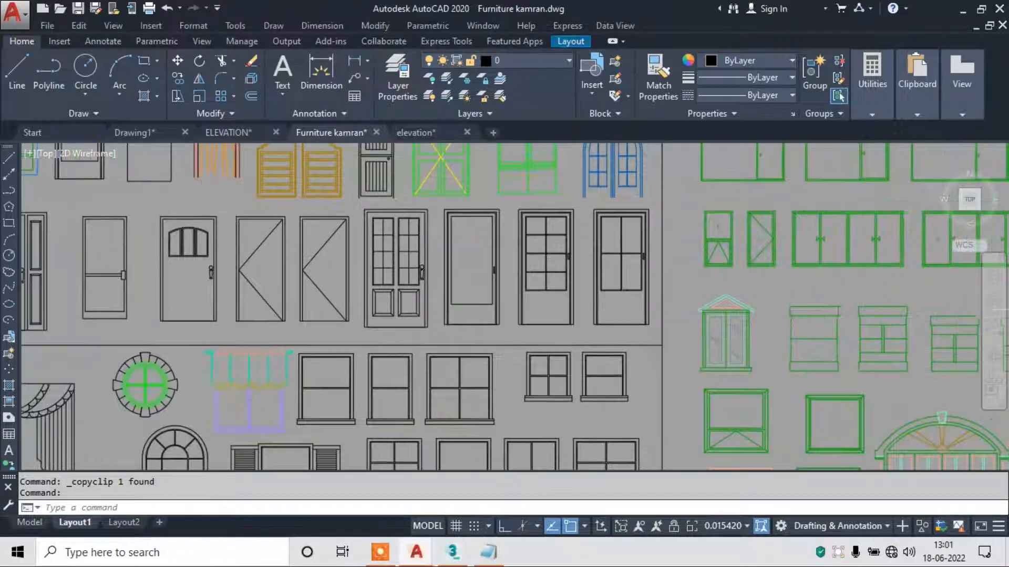
pyautogui.scroll(-3, 889, 283)
pyautogui.scroll(3, 788, 247)
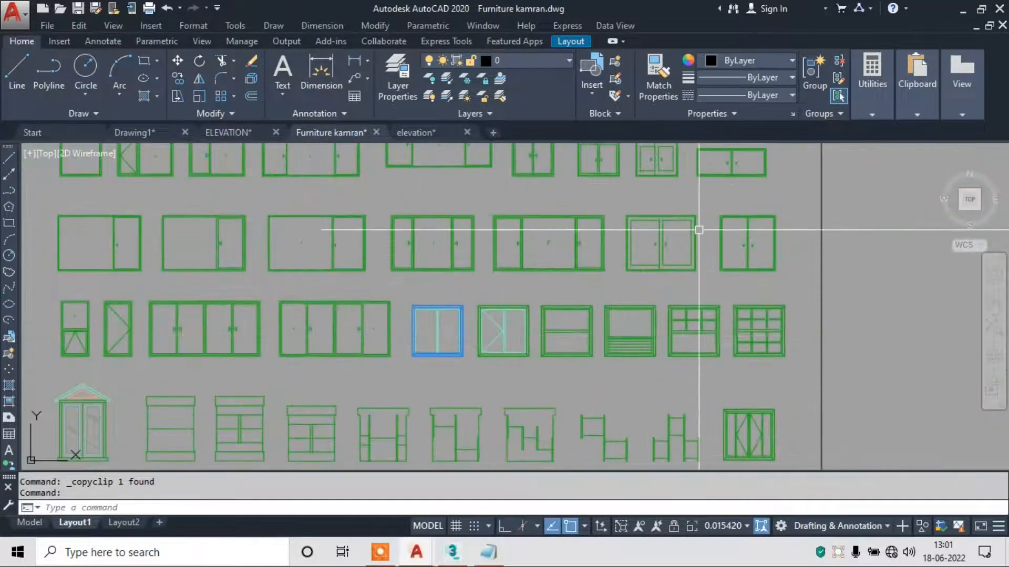
pyautogui.scroll(3, 683, 282)
pyautogui.scroll(-3, 653, 304)
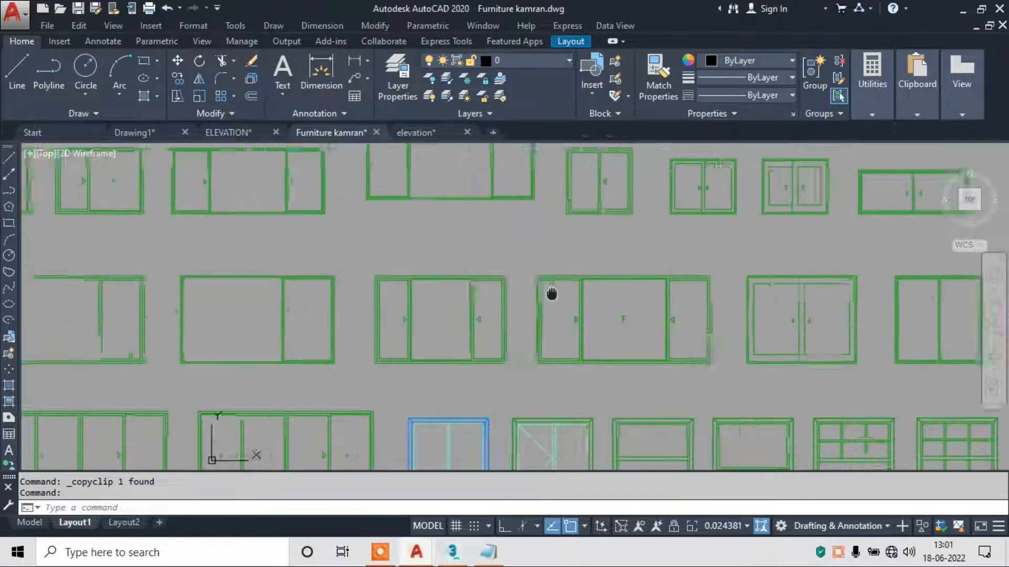
pyautogui.scroll(2, 499, 292)
pyautogui.moveTo(500, 293); pyautogui.dragTo(556, 379, button='middle')
pyautogui.moveTo(788, 277)
pyautogui.mouseDown(button='middle')
pyautogui.moveTo(680, 282)
pyautogui.moveTo(720, 295)
pyautogui.mouseUp(button='middle')
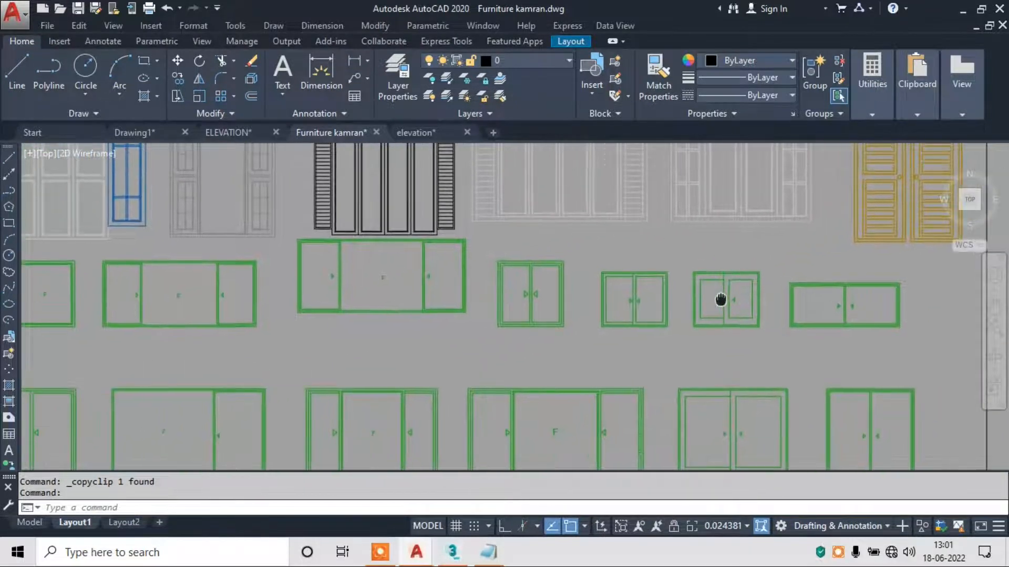
pyautogui.click(431, 129)
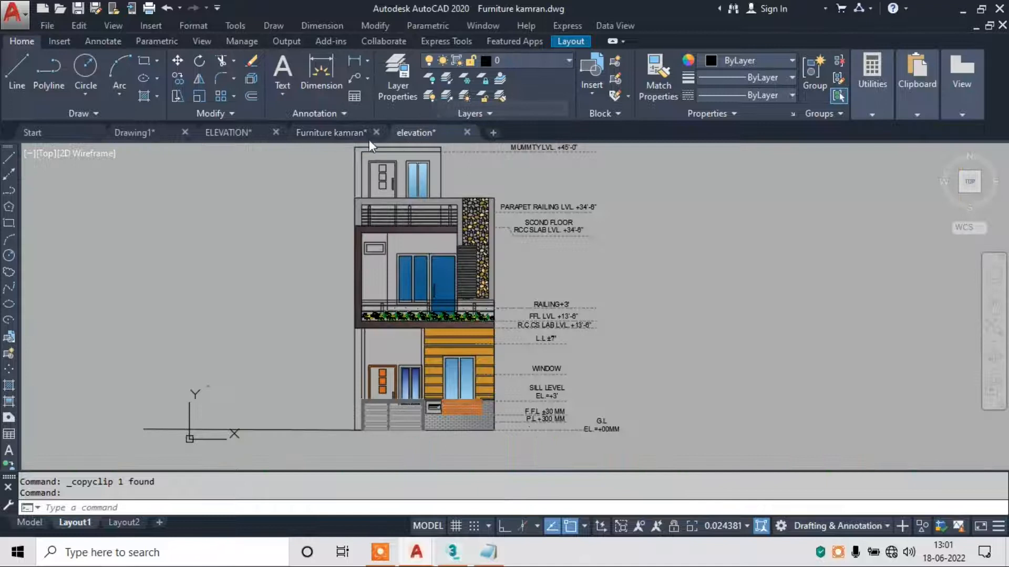
pyautogui.click(323, 131)
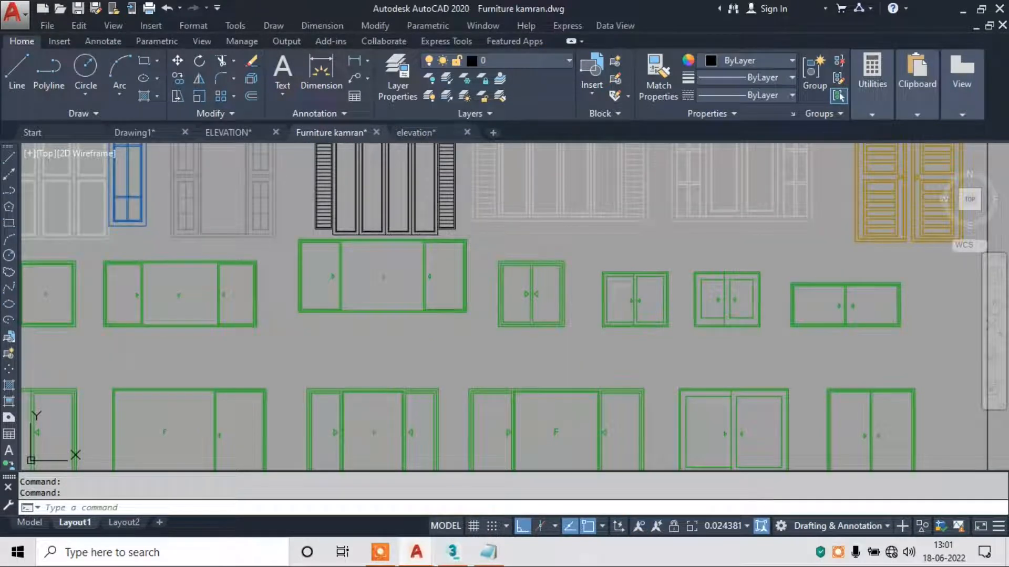
pyautogui.scroll(2, 669, 307)
pyautogui.click(636, 298)
pyautogui.press('Escape')
pyautogui.scroll(-8, 589, 307)
pyautogui.scroll(10, 639, 346)
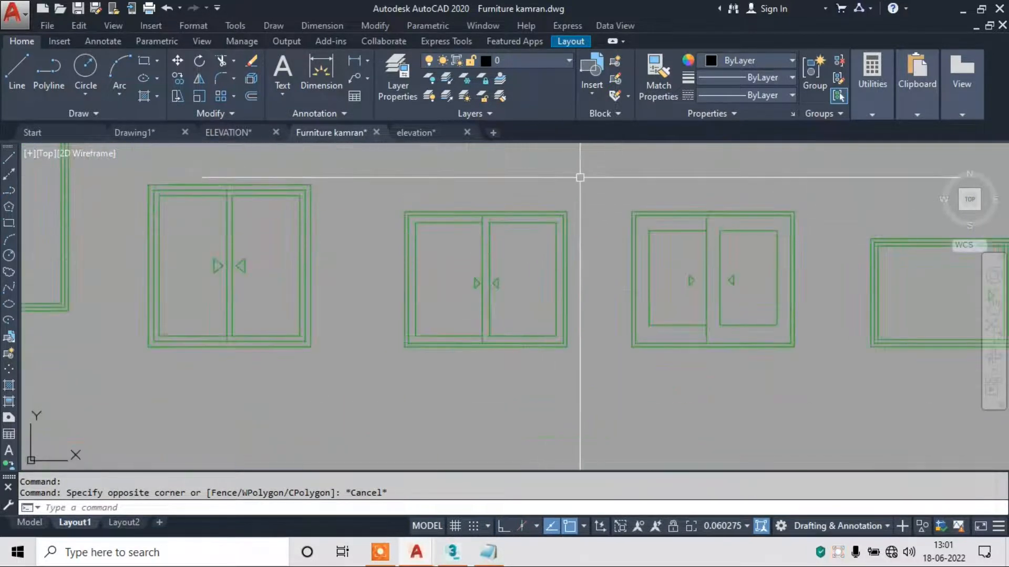
pyautogui.scroll(-2, 583, 185)
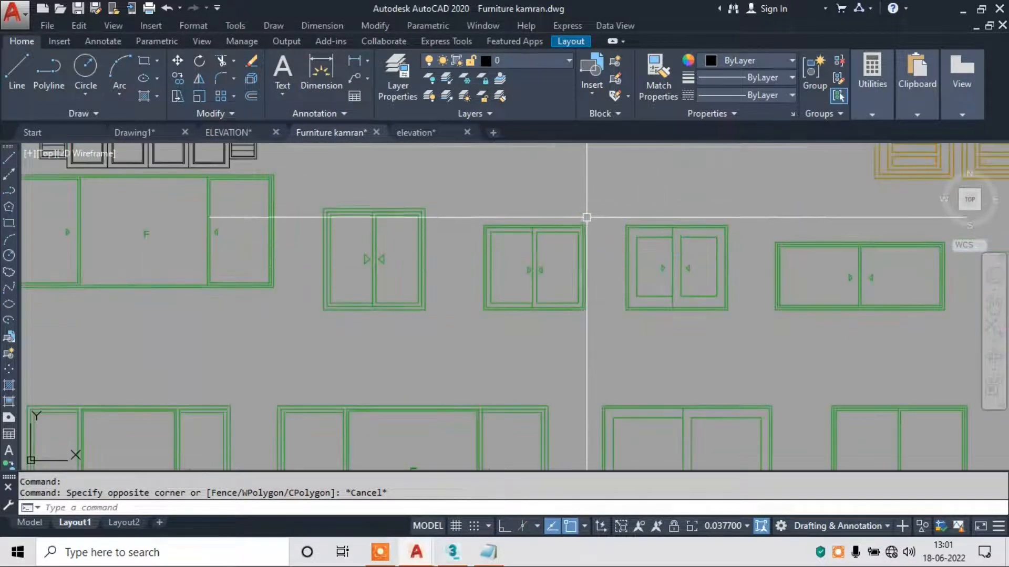
# Copy the double-leaf green window block from the library drawing and paste it beside the house in the ELEVATION drawing.
pyautogui.click(604, 212)
pyautogui.click(303, 342)
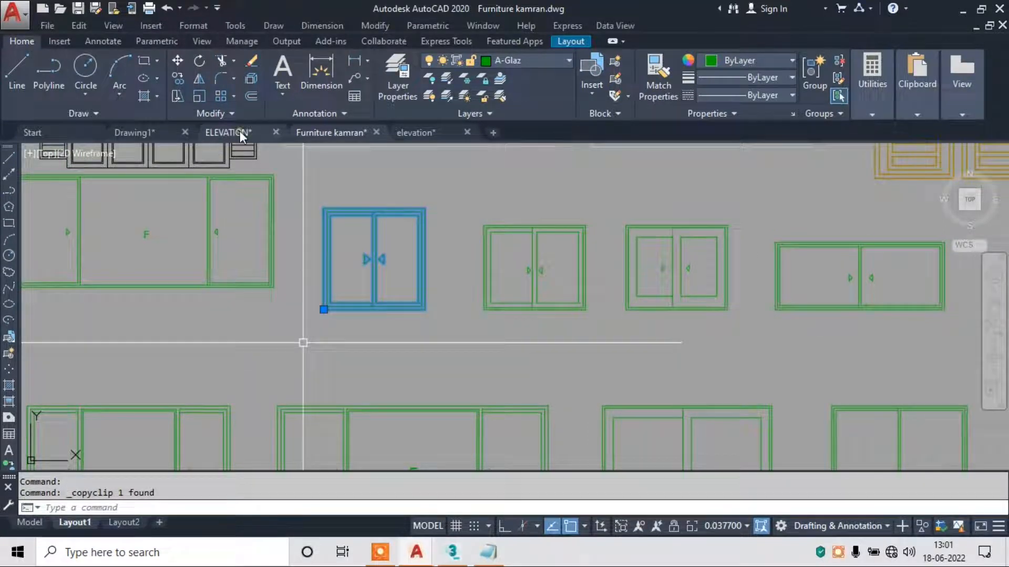
pyautogui.hotkey('ctrl', 'Tab')
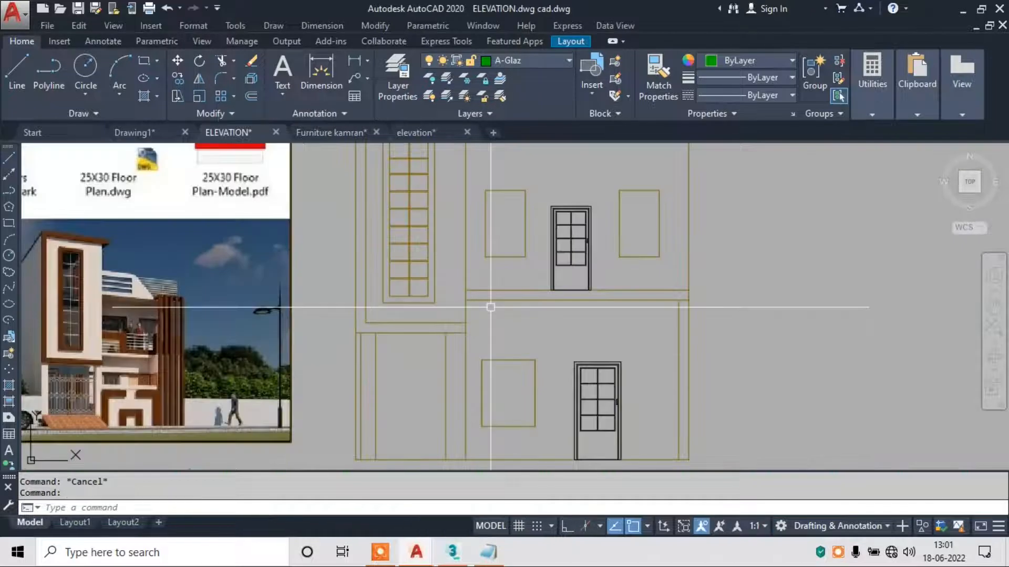
pyautogui.press('Escape')
pyautogui.click(764, 273)
pyautogui.click(732, 307)
pyautogui.write('sc')
pyautogui.press('Return')
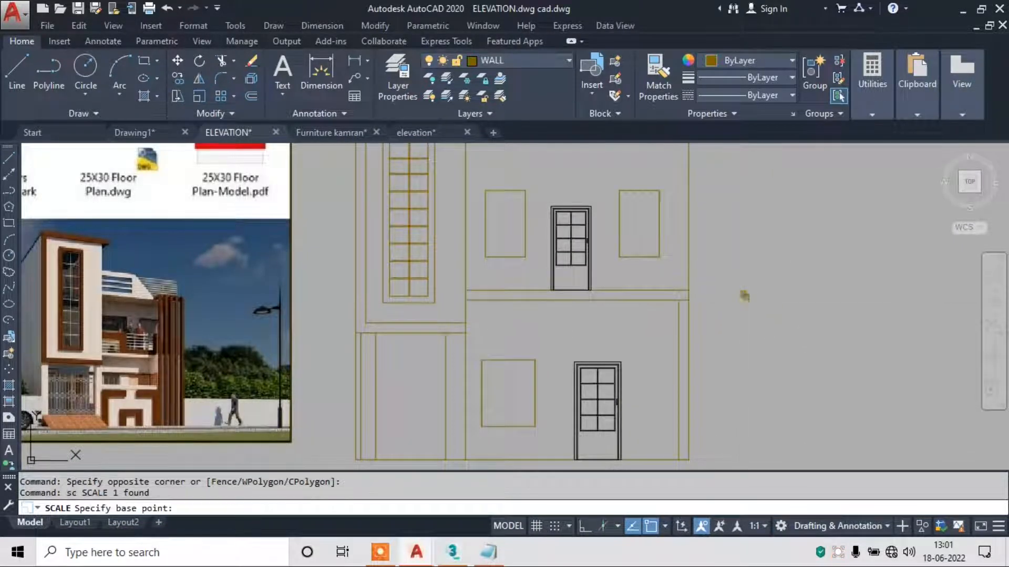
pyautogui.click(744, 298)
pyautogui.press('Escape')
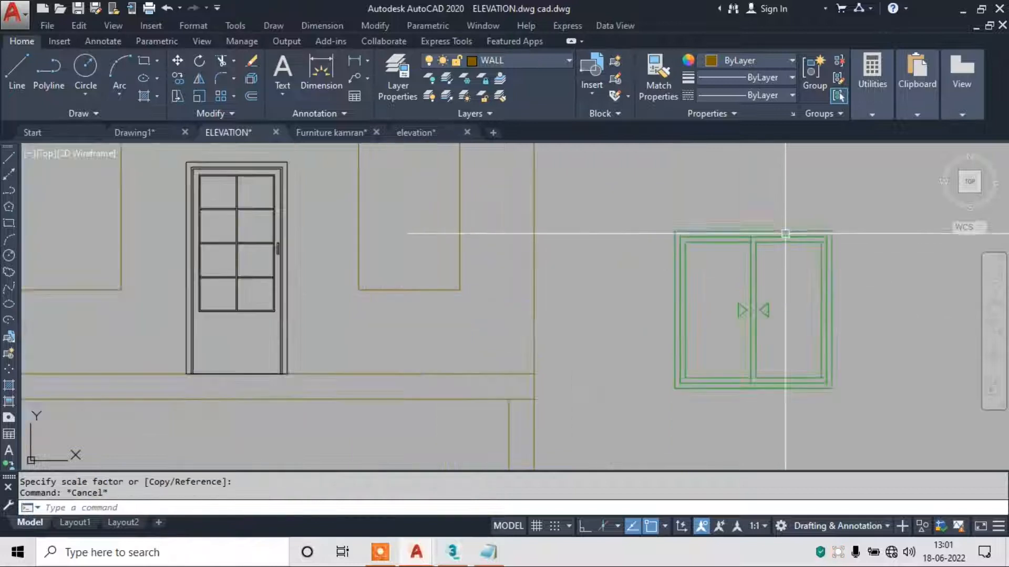
pyautogui.scroll(-2, 788, 229)
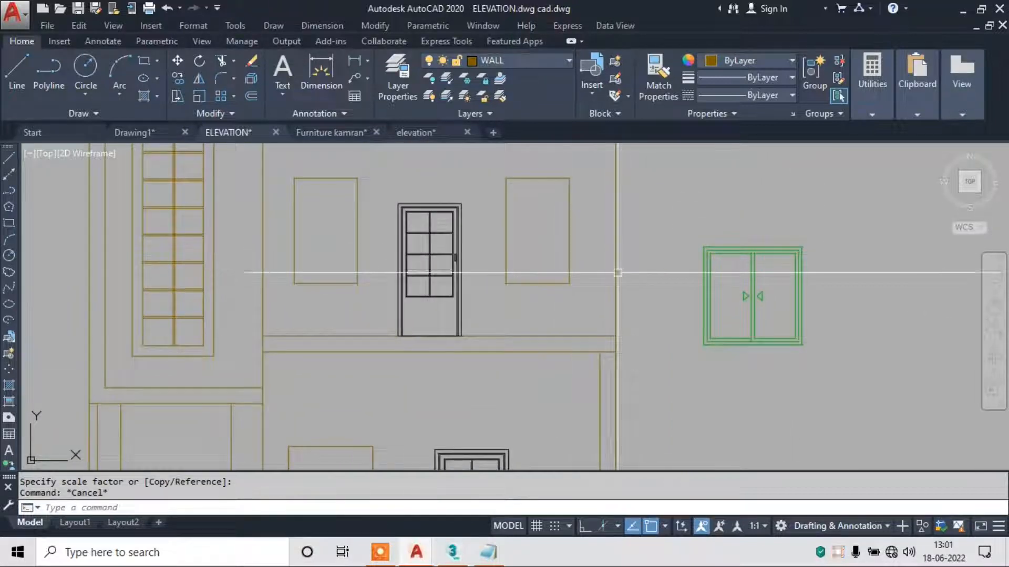
# Scale the window block by reference from its lower-left corner, matching its bottom width to the upper-storey window opening beside the outer wall.
pyautogui.click(851, 218)
pyautogui.click(685, 351)
pyautogui.write('sc')
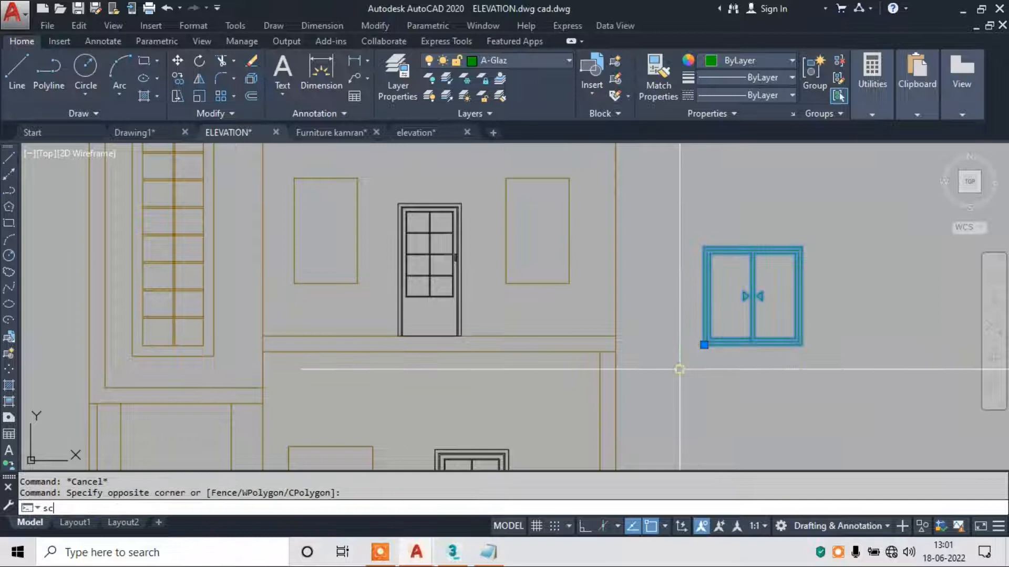
pyautogui.press('Return')
pyautogui.scroll(2, 686, 346)
pyautogui.click(705, 344)
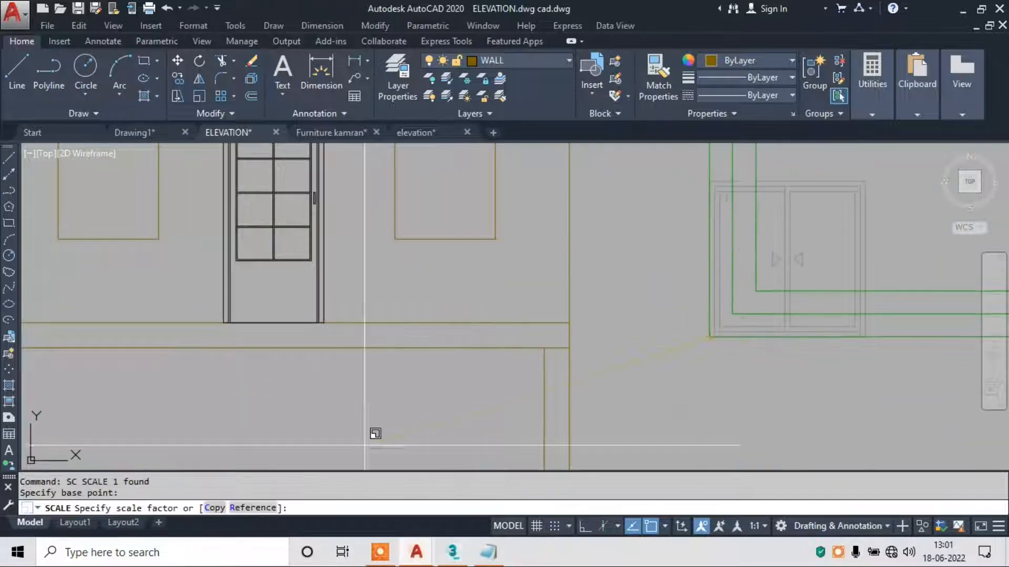
pyautogui.click(247, 506)
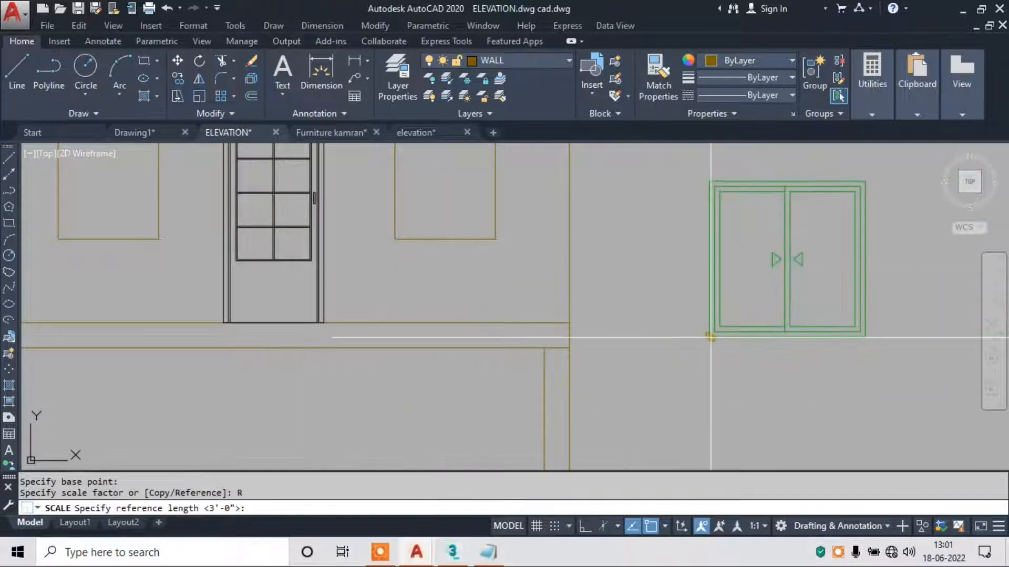
pyautogui.click(866, 337)
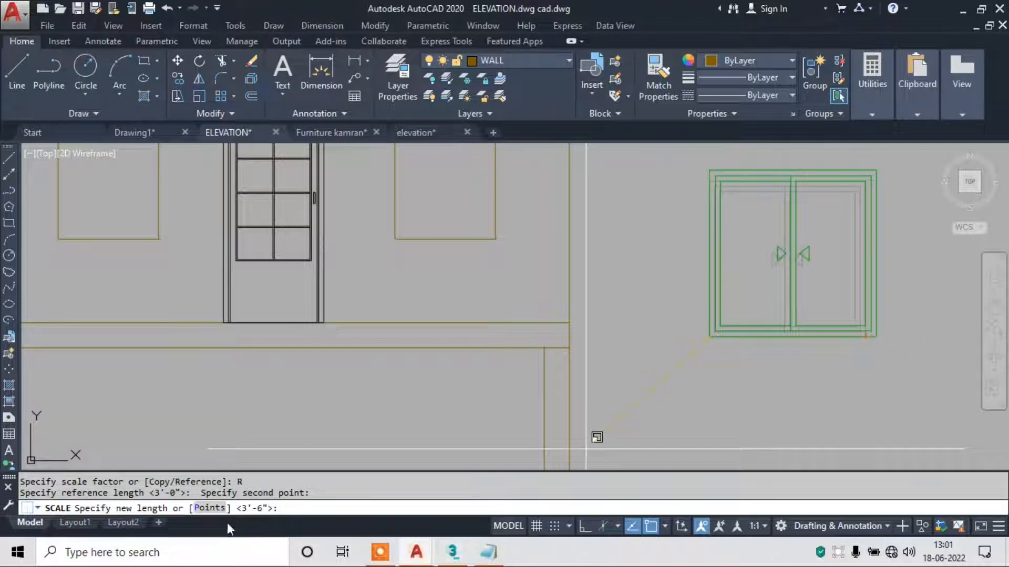
pyautogui.click(218, 508)
pyautogui.click(394, 239)
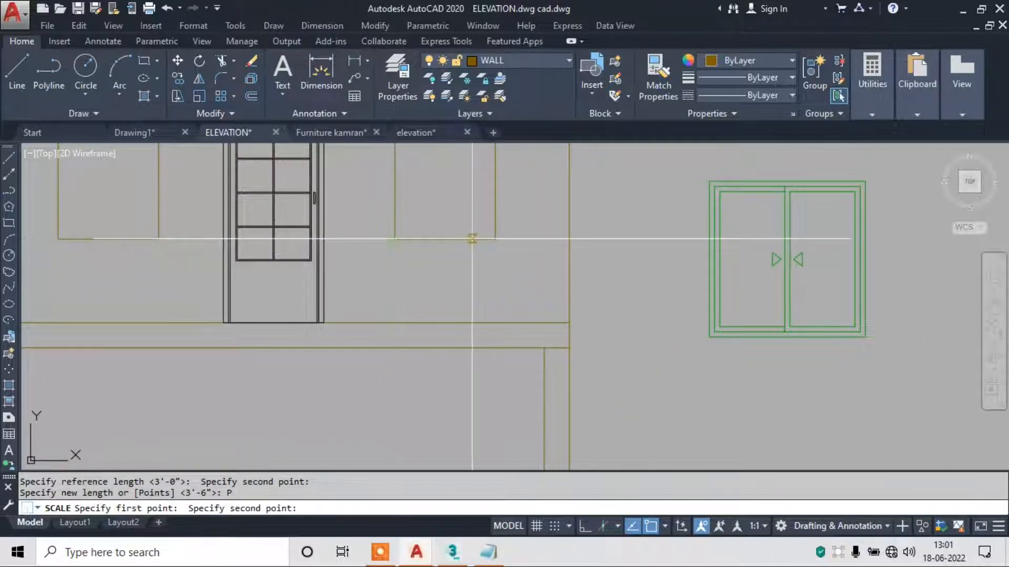
pyautogui.click(495, 239)
# Move the scaled window block from its lower-left corner onto the lower-left corner of that upper-storey window opening.
pyautogui.click(889, 352)
pyautogui.click(766, 310)
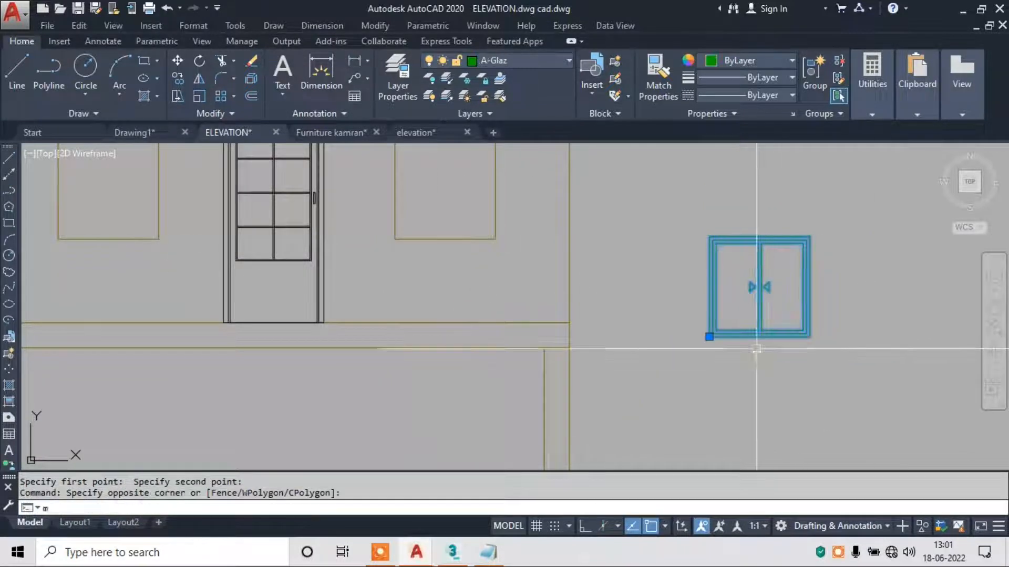
pyautogui.write('m')
pyautogui.press('Return')
pyautogui.click(709, 339)
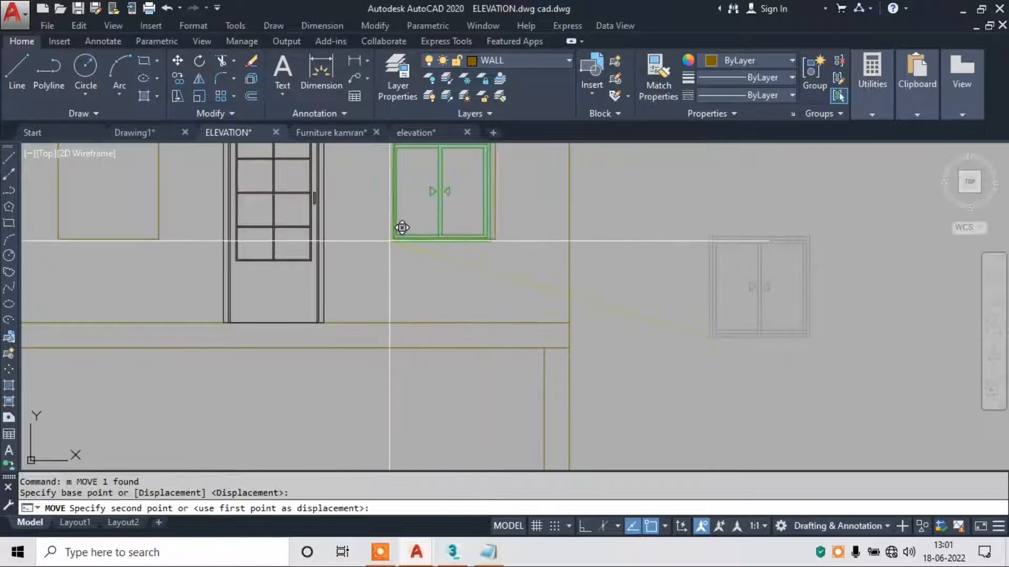
pyautogui.click(400, 237)
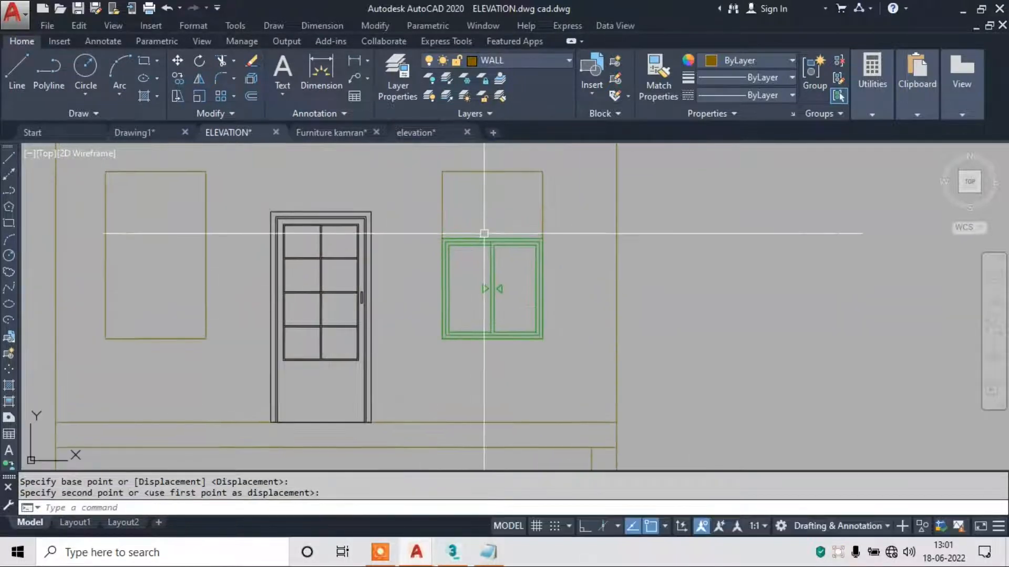
pyautogui.scroll(4, 484, 226)
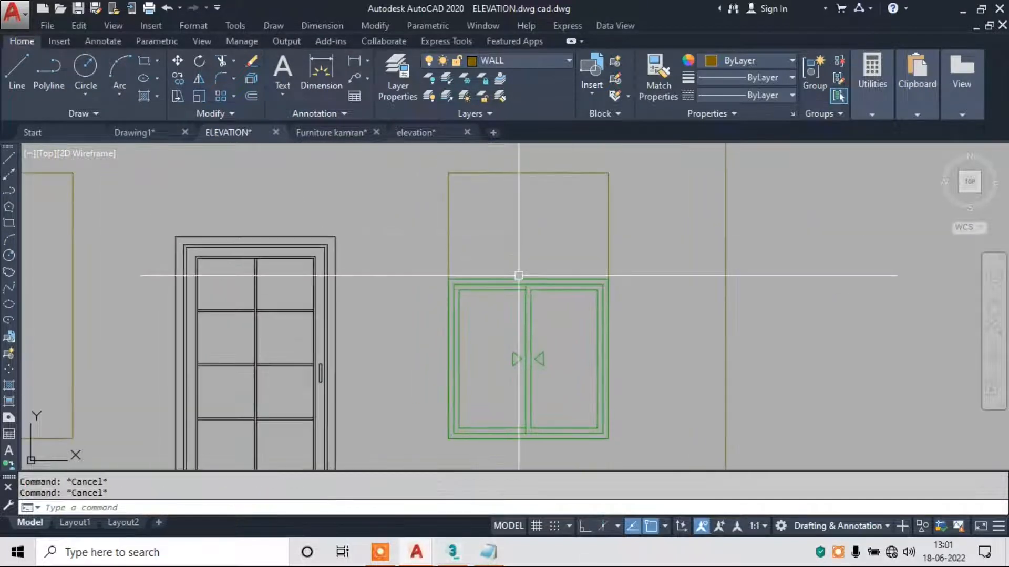
# Add "5-explode- x enter" to the Notepad command list and explode the scaled window block in the ELEVATION drawing.
pyautogui.click(488, 551)
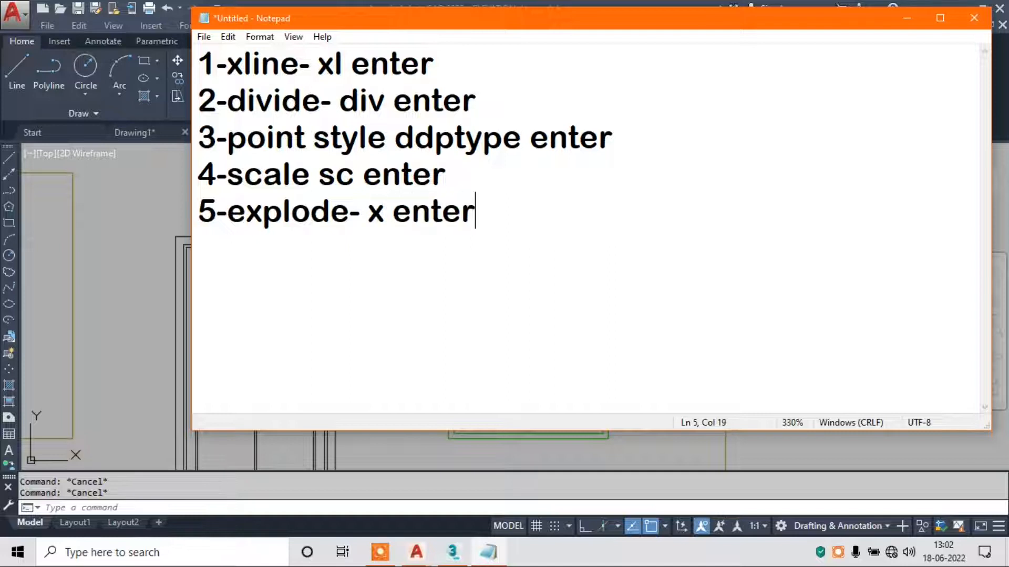
pyautogui.click(908, 20)
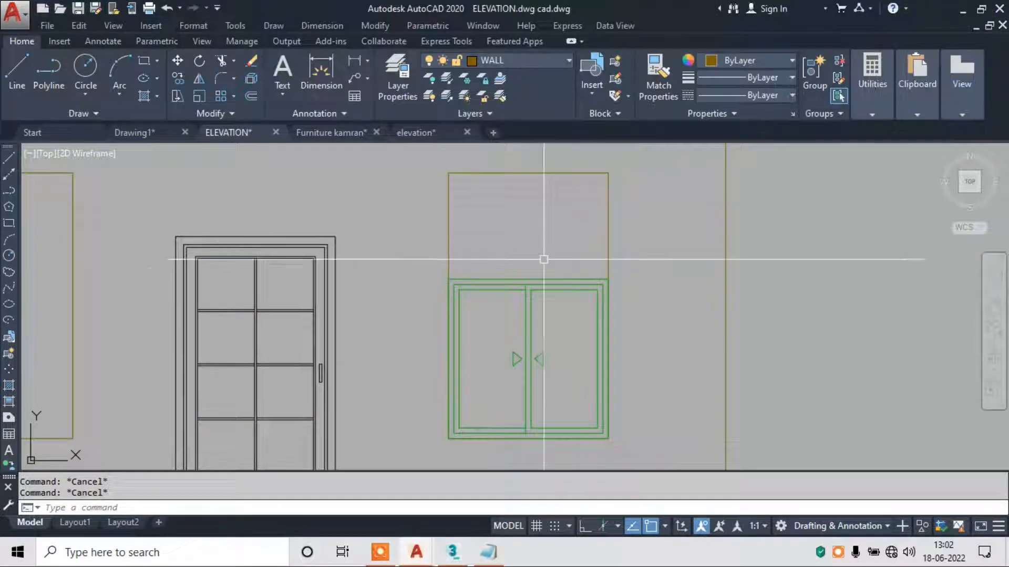
pyautogui.write('x')
pyautogui.press('Return')
pyautogui.click(540, 247)
pyautogui.click(508, 323)
pyautogui.press('Escape')
# Move the exploded window's top frame lines up from their left corner onto the upper-left corner of the opening.
pyautogui.click(420, 259)
pyautogui.click(649, 317)
pyautogui.write('m')
pyautogui.press('Return')
pyautogui.scroll(4, 477, 268)
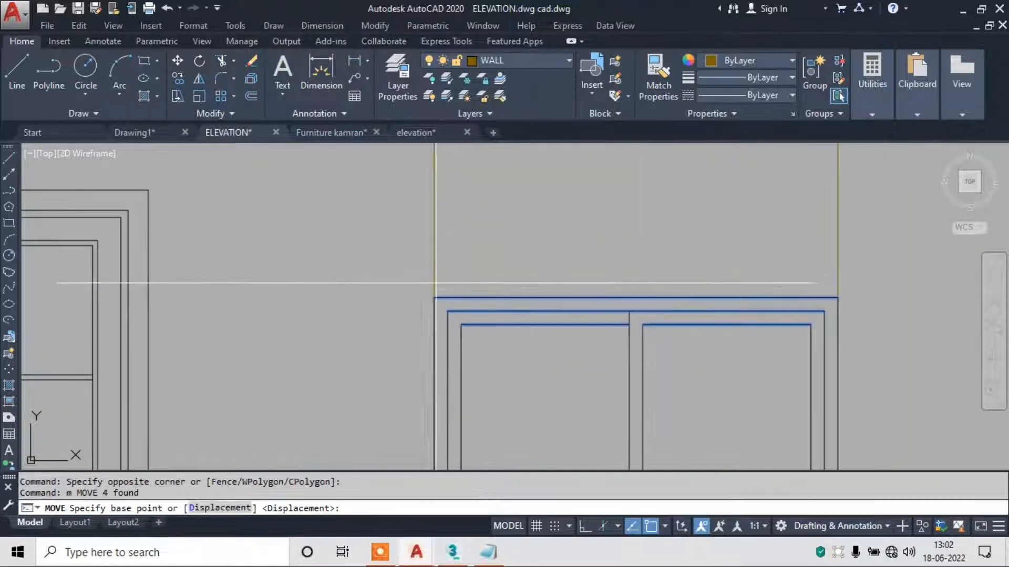
pyautogui.click(448, 279)
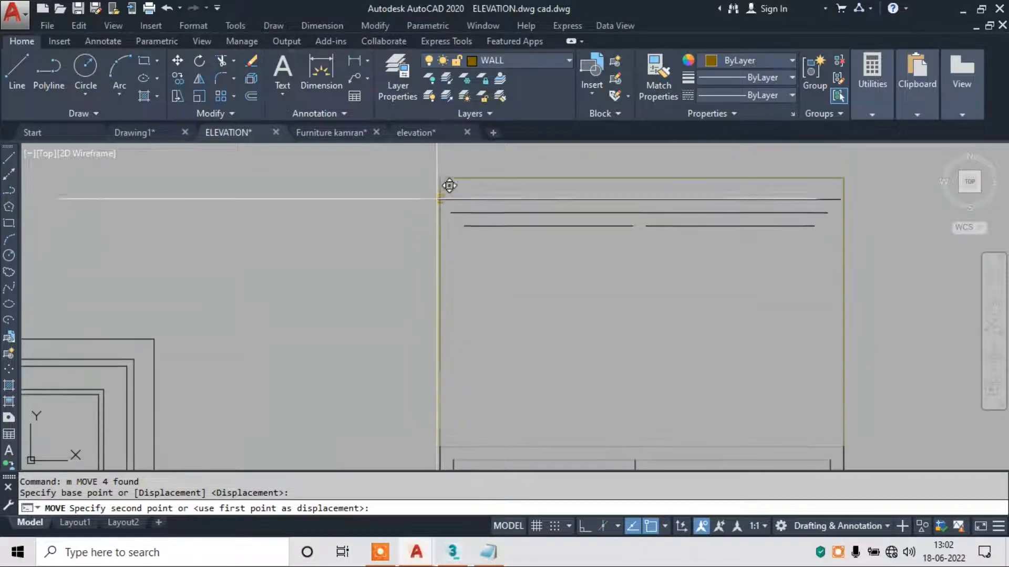
pyautogui.scroll(-4, 453, 165)
pyautogui.press('Escape')
# Extend the window's vertical frame and mullion lines up to the raised top frame lines.
pyautogui.write('ex')
pyautogui.press('Return')
pyautogui.press('Return')
pyautogui.click(641, 318)
pyautogui.click(428, 319)
pyautogui.press('Escape')
# Move the two triangular opening marks up to about mid-height of the heightened window.
pyautogui.click(498, 342)
pyautogui.click(569, 380)
pyautogui.write('m')
pyautogui.press('Return')
pyautogui.click(541, 362)
pyautogui.click(557, 300)
pyautogui.press('Escape')
# Trim the overlapping frame lines of the heightened window and check its lower corners.
pyautogui.scroll(5, 535, 441)
pyautogui.write('tr')
pyautogui.press('Return')
pyautogui.press('Return')
pyautogui.scroll(-8, 522, 381)
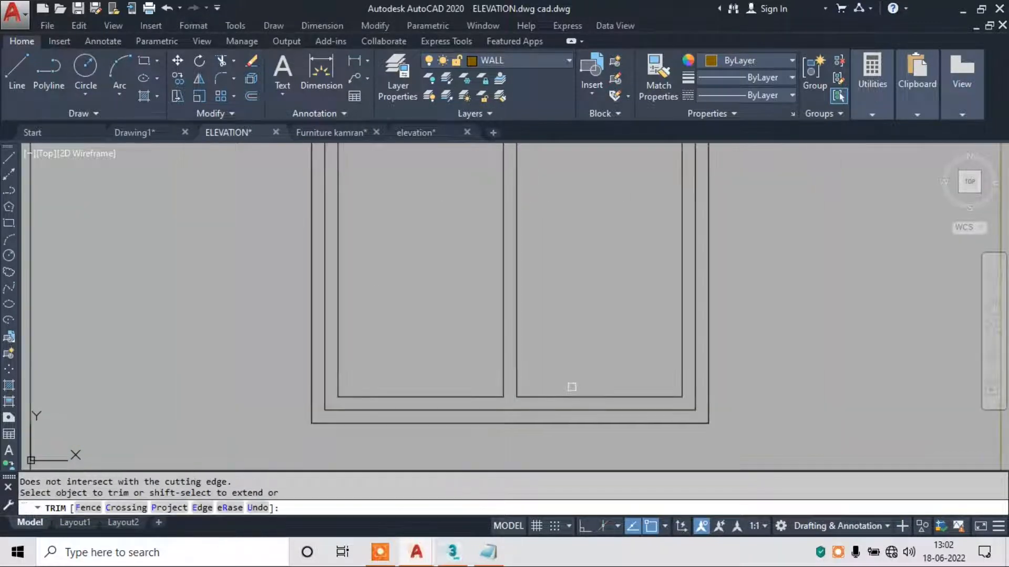
pyautogui.press('Escape')
pyautogui.scroll(2, 592, 282)
pyautogui.scroll(-2, 591, 283)
# Copy the finished upper-storey window from its lower-left corner into the matching opening on the other side of the door.
pyautogui.click(486, 184)
pyautogui.click(642, 427)
pyautogui.write('co')
pyautogui.press('Return')
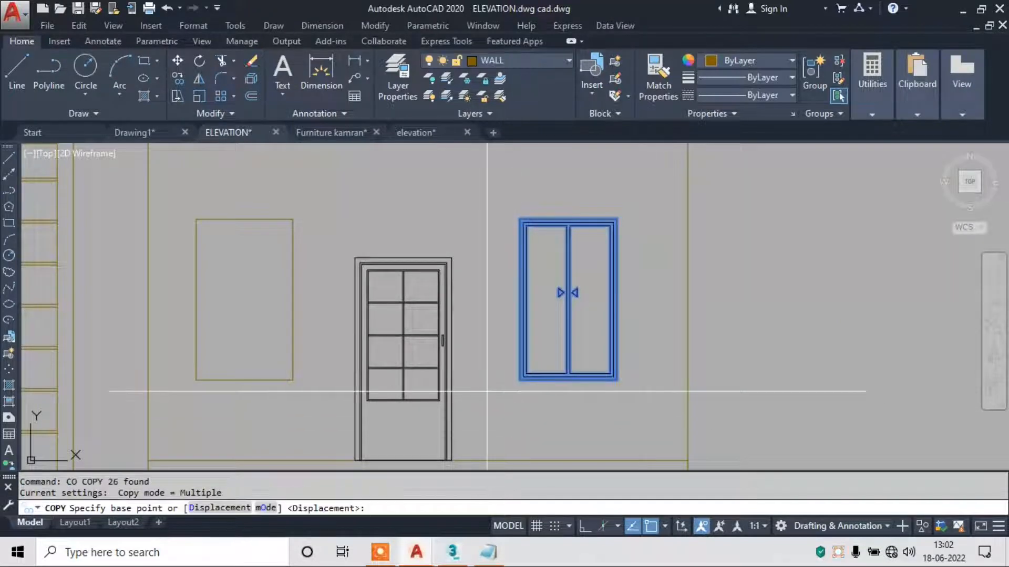
pyautogui.scroll(4, 530, 378)
pyautogui.click(550, 357)
pyautogui.scroll(-5, 578, 357)
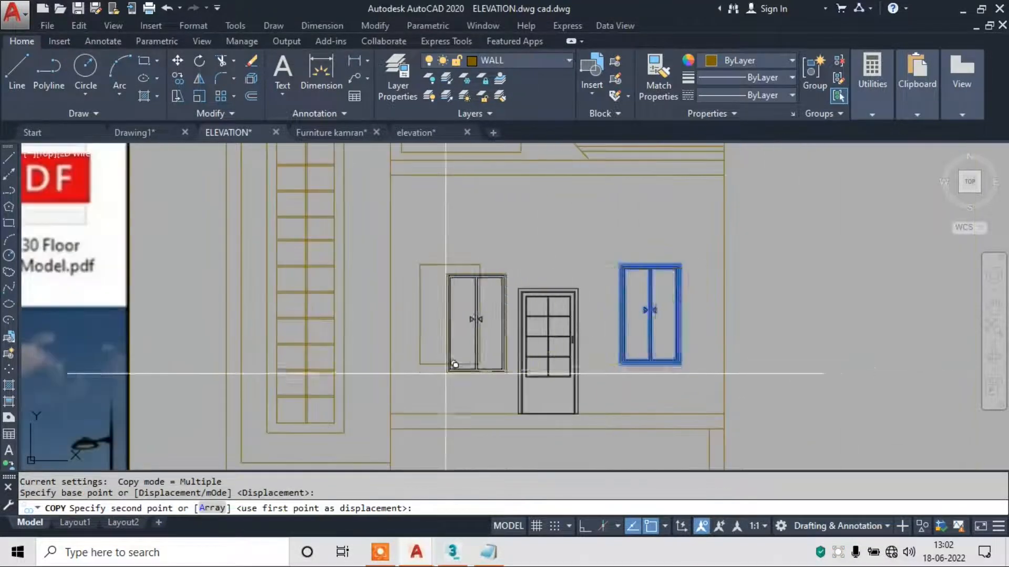
pyautogui.scroll(4, 457, 360)
pyautogui.scroll(-4, 373, 352)
pyautogui.click(607, 332)
pyautogui.press('Escape')
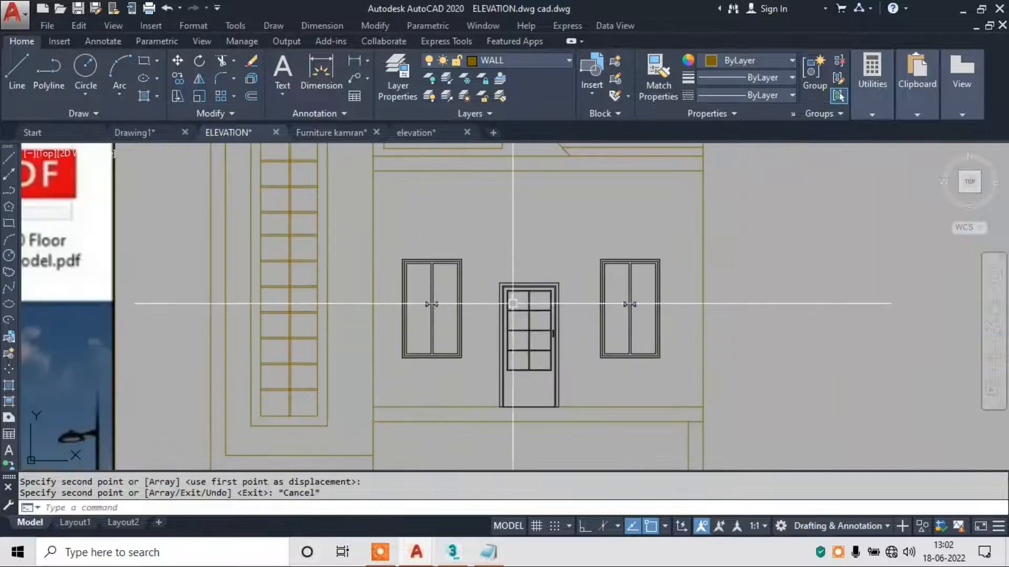
# Copy the upper-storey window from its lower-left corner onto the lower-left corner of the ground-floor window opening.
pyautogui.scroll(3, 541, 229)
pyautogui.scroll(3, 541, 230)
pyautogui.click(443, 153)
pyautogui.click(568, 355)
pyautogui.write('co')
pyautogui.press('Return')
pyautogui.scroll(5, 427, 311)
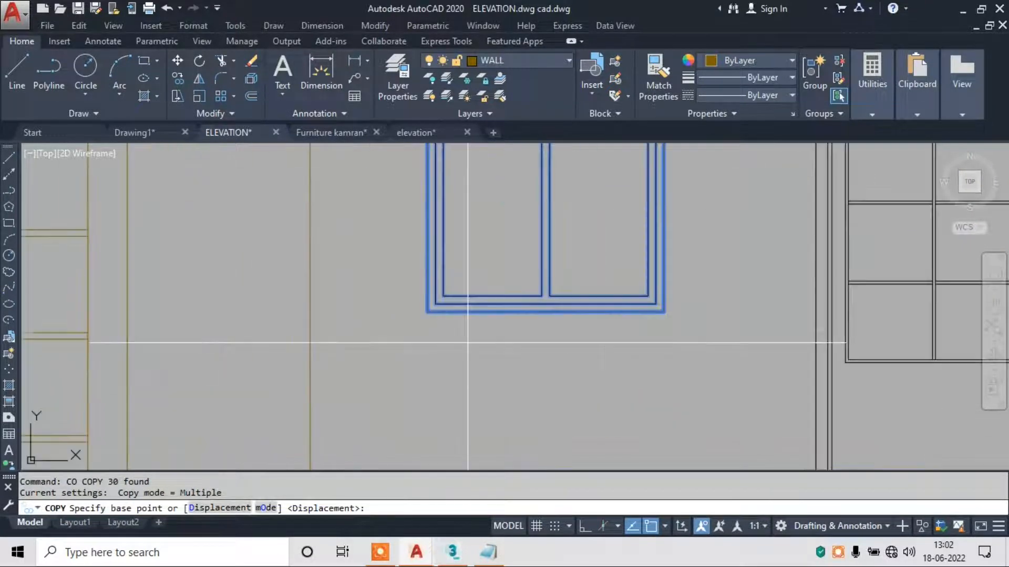
pyautogui.click(428, 312)
pyautogui.scroll(-4, 473, 320)
pyautogui.scroll(4, 527, 348)
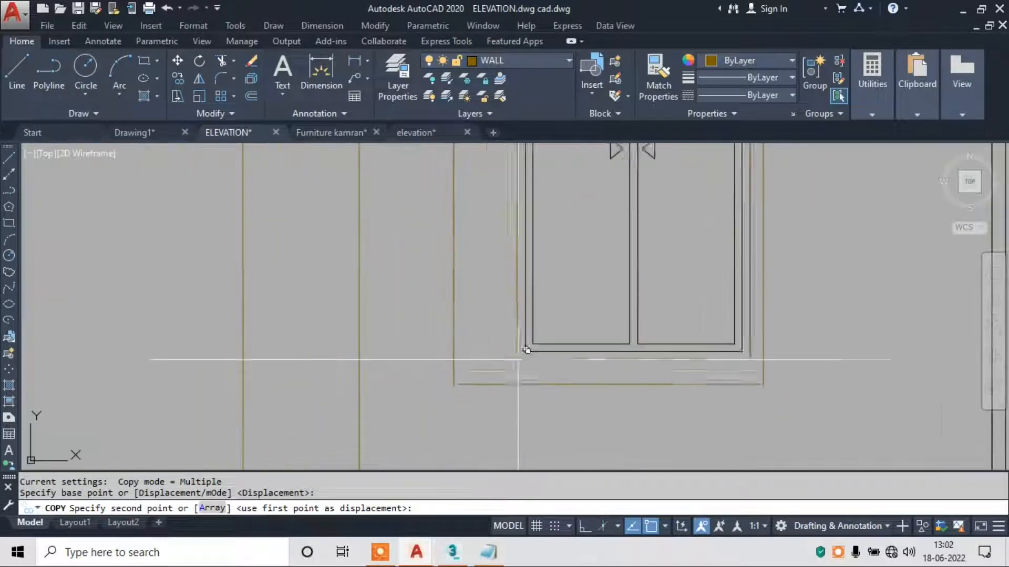
pyautogui.click(450, 393)
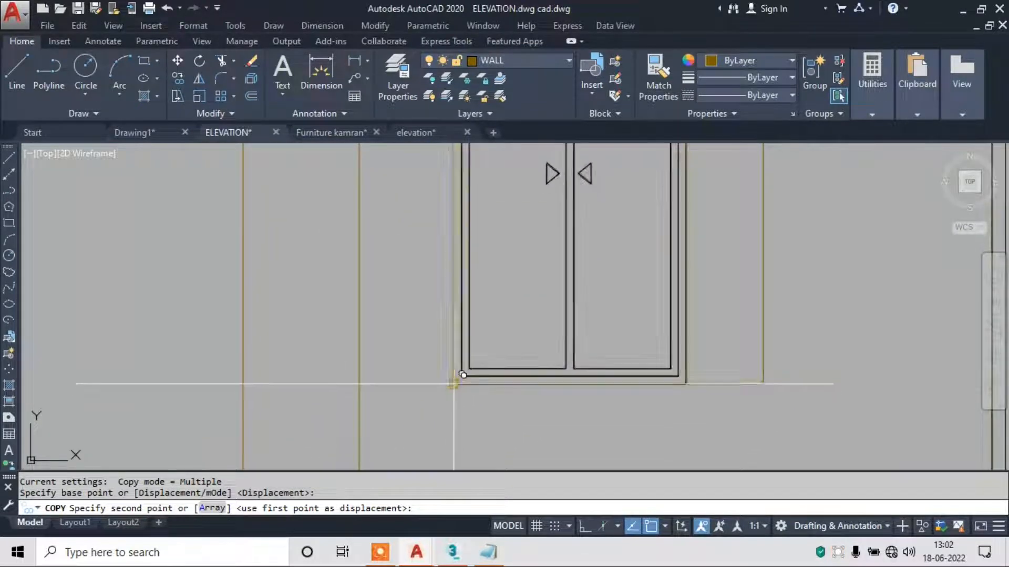
pyautogui.press('Escape')
# Scale the ground-floor window by reference from its lower-left corner, matching its bottom width to the opening's width.
pyautogui.scroll(-4, 450, 389)
pyautogui.click(440, 212)
pyautogui.click(552, 413)
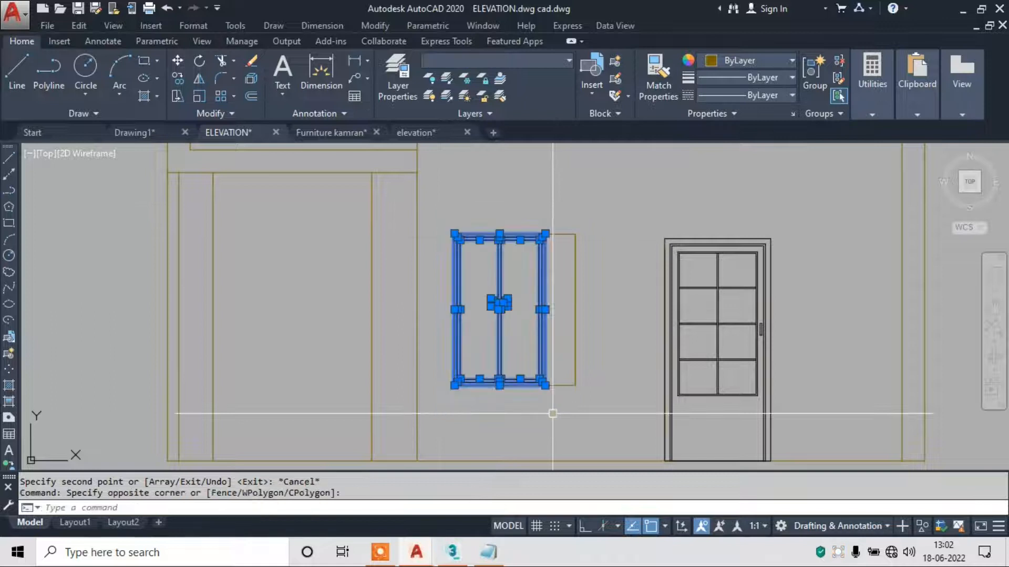
pyautogui.write('sc')
pyautogui.press('Return')
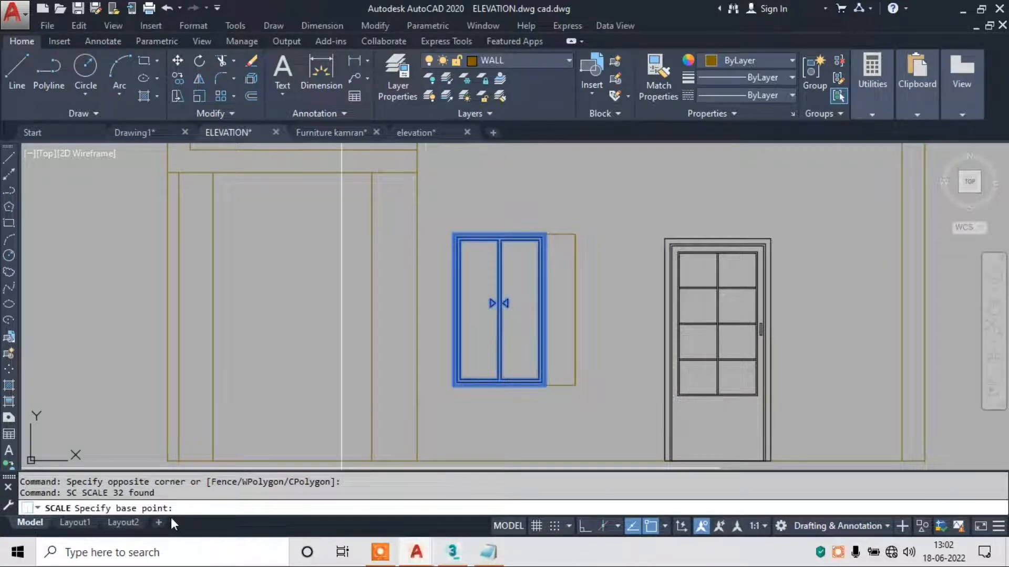
pyautogui.scroll(5, 441, 362)
pyautogui.click(441, 362)
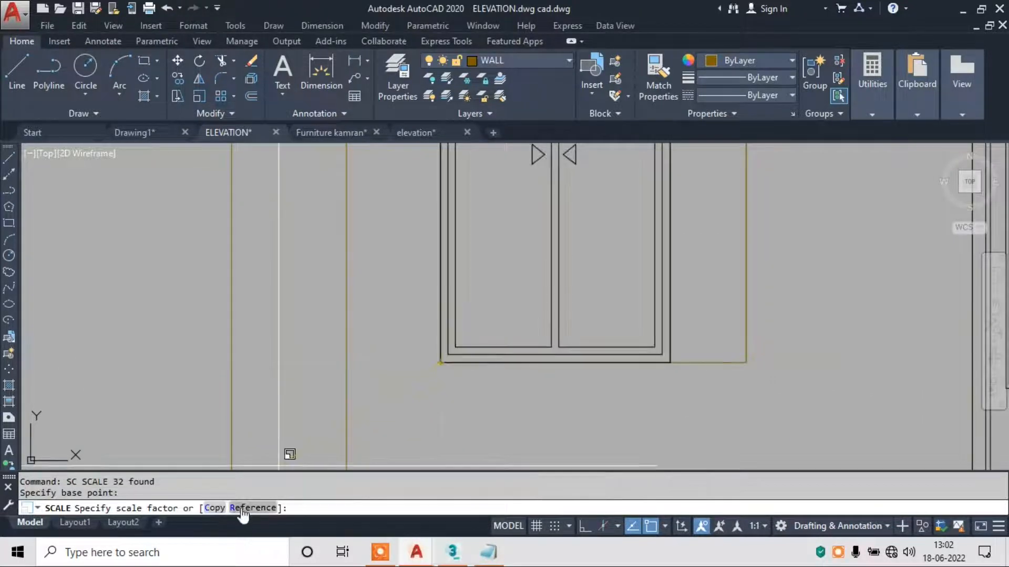
pyautogui.click(243, 509)
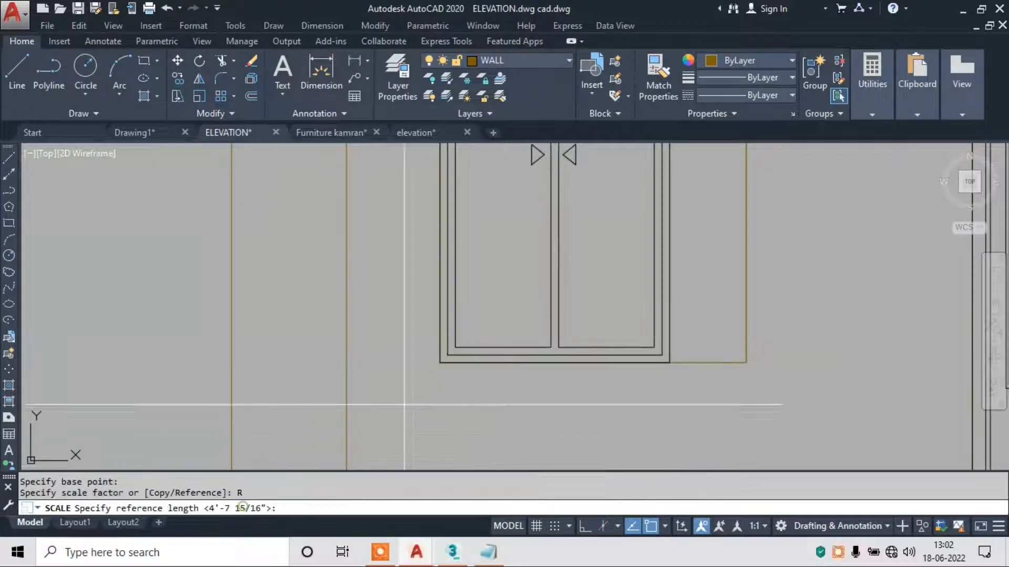
pyautogui.click(669, 362)
pyautogui.click(209, 508)
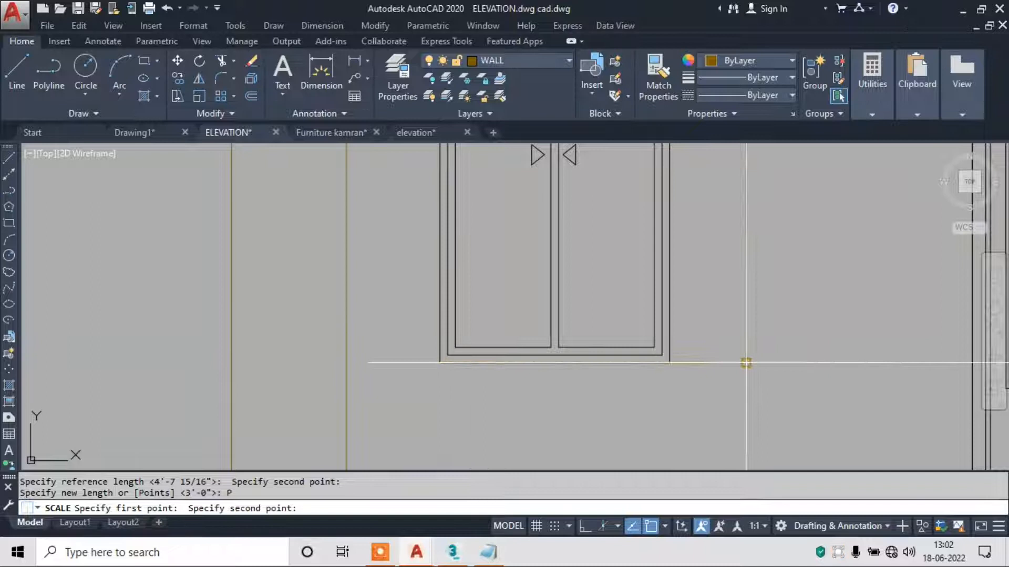
pyautogui.click(746, 362)
pyautogui.scroll(-4, 677, 361)
pyautogui.scroll(3, 652, 173)
pyautogui.scroll(-3, 621, 275)
pyautogui.scroll(2, 619, 275)
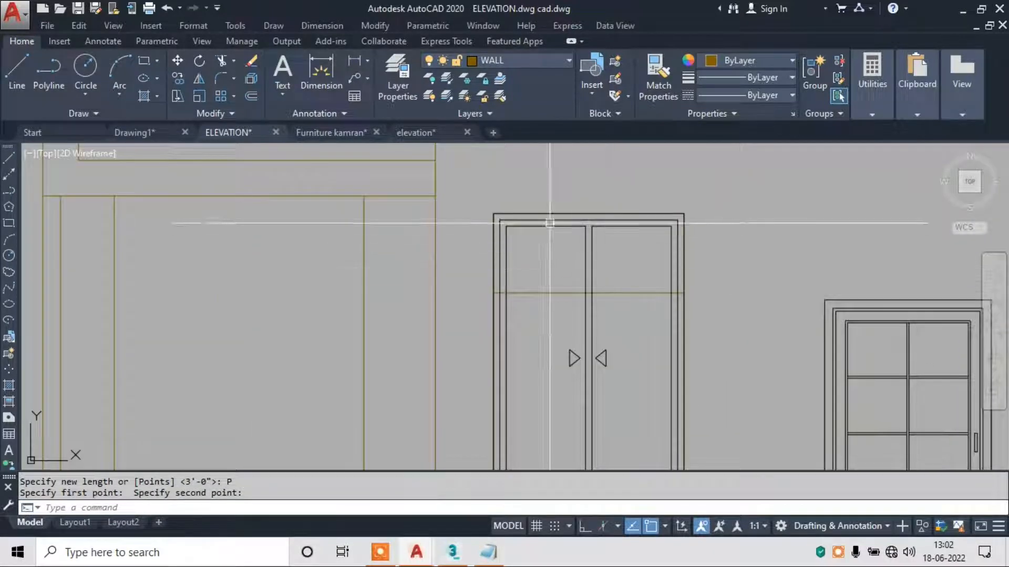
pyautogui.press('Escape')
pyautogui.press('Escape')
# Move the ground-floor window's top frame lines down onto the top edge of its opening.
pyautogui.click(479, 198)
pyautogui.click(713, 263)
pyautogui.write('m')
pyautogui.press('Return')
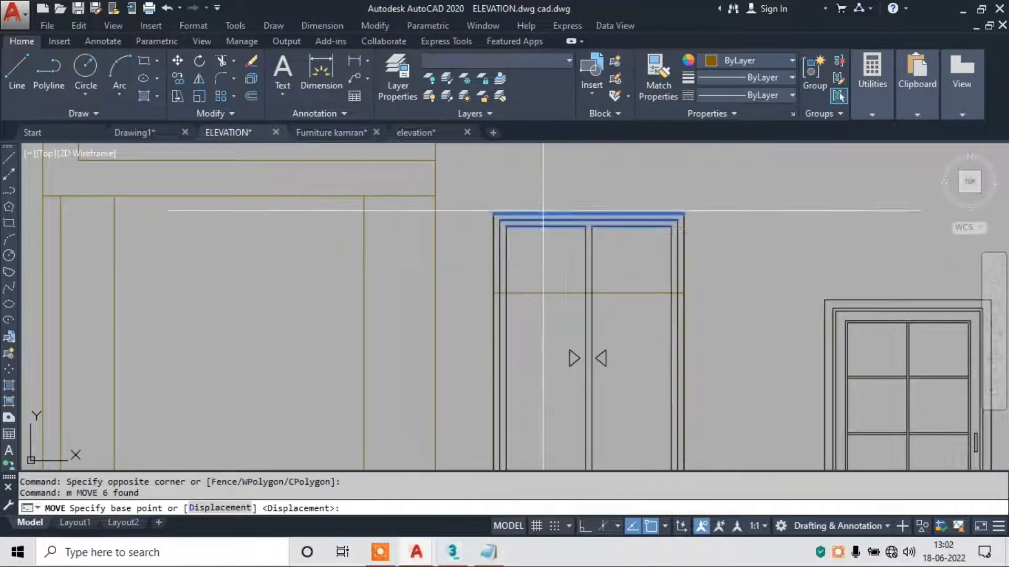
pyautogui.scroll(2, 516, 210)
pyautogui.click(477, 216)
pyautogui.click(475, 341)
pyautogui.press('Escape')
pyautogui.press('Escape')
# Trim away the vertical frame and mullion lines projecting above the ground-floor window's lowered top edge.
pyautogui.write('tr')
pyautogui.press('Return')
pyautogui.click(826, 222)
pyautogui.click(443, 288)
pyautogui.scroll(2, 514, 367)
pyautogui.press('Escape')
pyautogui.press('Escape')
pyautogui.press('Escape')
pyautogui.scroll(-2, 424, 292)
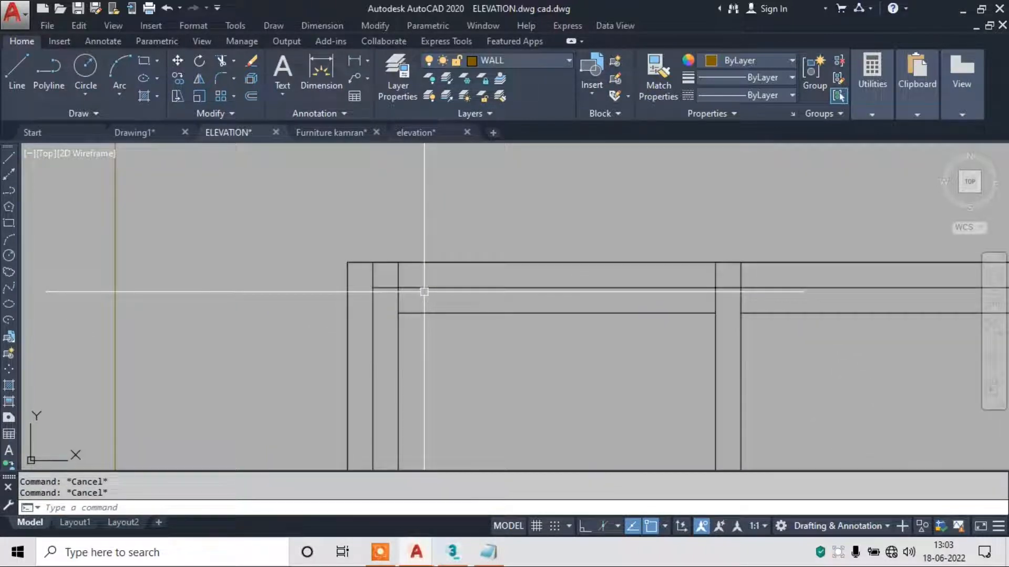
# Trim the inner vertical line at the ground-floor window's upper-left frame corner and extend the shortened horizontal line back to the frame.
pyautogui.scroll(-3, 388, 268)
pyautogui.scroll(4, 387, 268)
pyautogui.write('tr')
pyautogui.press('Return')
pyautogui.press('Return')
pyautogui.click(398, 276)
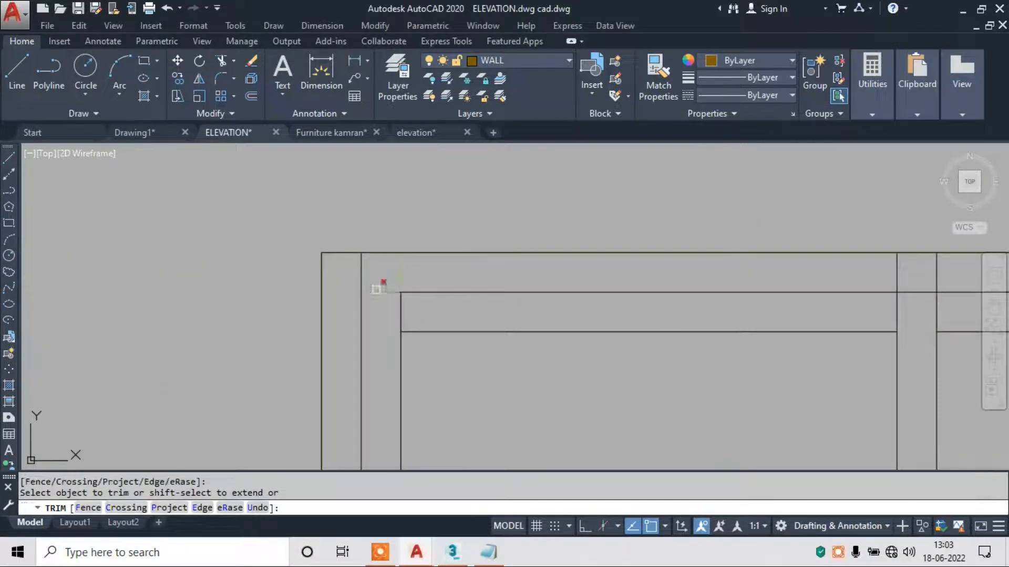
pyautogui.press('Escape')
pyautogui.write('ex')
pyautogui.press('Return')
pyautogui.press('Return')
pyautogui.click(406, 292)
pyautogui.press('Escape')
pyautogui.press('Escape')
# Trim the leftover line stubs at the upper-left frame corner and around the central mullion of the ground-floor window.
pyautogui.write('tr')
pyautogui.press('Return')
pyautogui.scroll(-2, 712, 270)
pyautogui.scroll(5, 763, 272)
pyautogui.click(633, 259)
pyautogui.click(494, 250)
pyautogui.click(556, 262)
pyautogui.click(530, 296)
pyautogui.scroll(-2, 499, 270)
pyautogui.scroll(1, 509, 295)
pyautogui.scroll(-2, 503, 295)
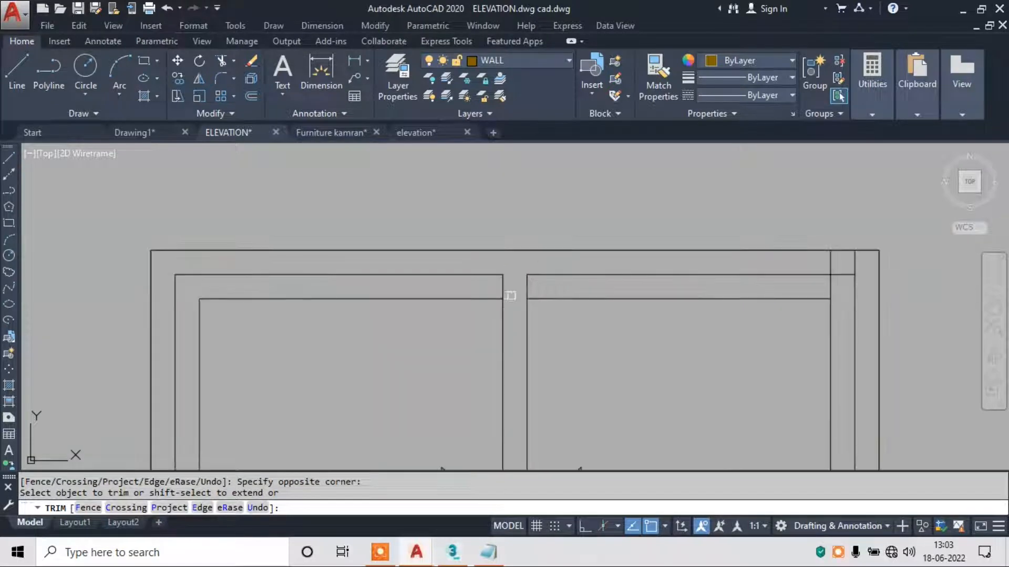
# Trim the overlapping lines at the ground-floor window's upper-right frame corner and try to extend the adjoining frame line.
pyautogui.scroll(-2, 557, 308)
pyautogui.scroll(4, 574, 248)
pyautogui.click(709, 257)
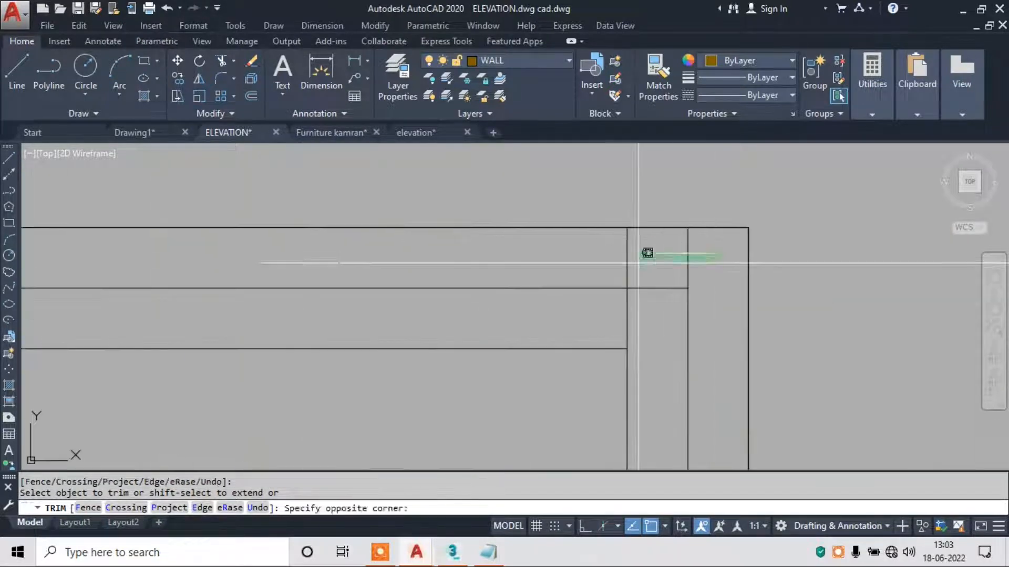
pyautogui.press('Escape')
pyautogui.write('ex')
pyautogui.press('Return')
pyautogui.press('Return')
pyautogui.click(680, 308)
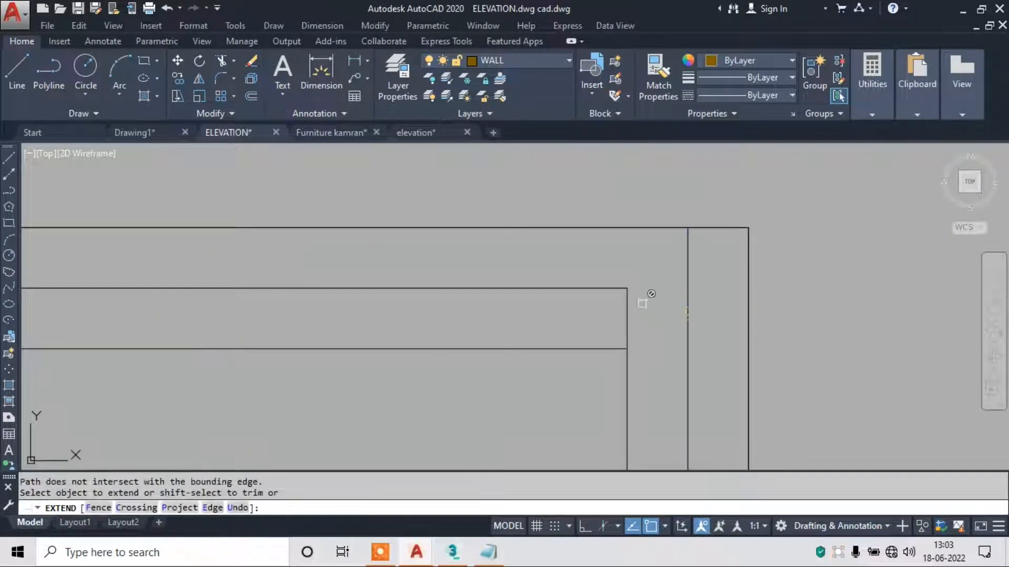
pyautogui.press('Escape')
pyautogui.press('Escape')
pyautogui.write('t')
pyautogui.press('Return')
pyautogui.click(658, 287)
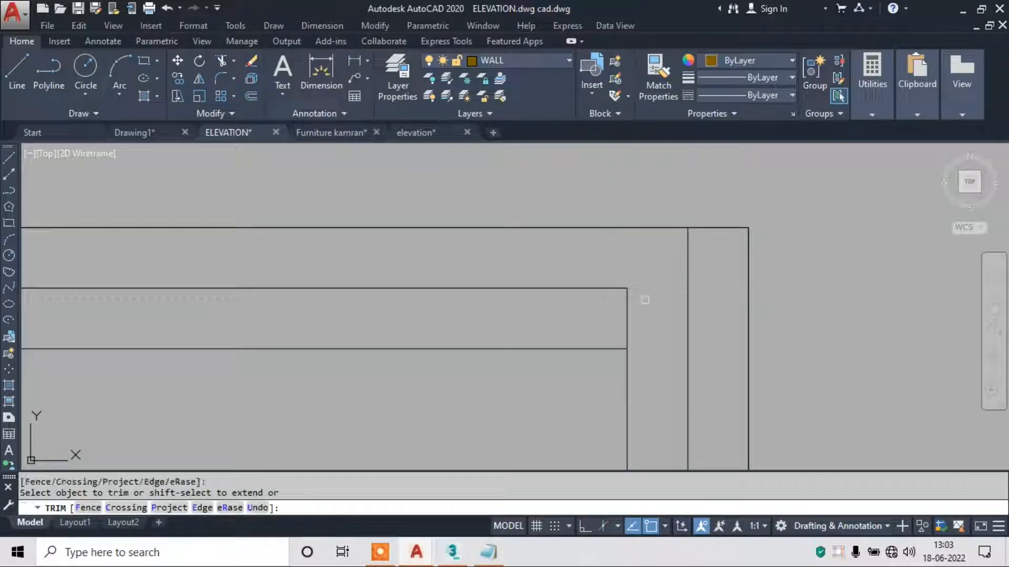
pyautogui.press('Escape')
# Extend the shortened horizontal frame line to the window's outer edge and trim the excess lines at the upper-right corner.
pyautogui.write('e')
pyautogui.click(605, 290)
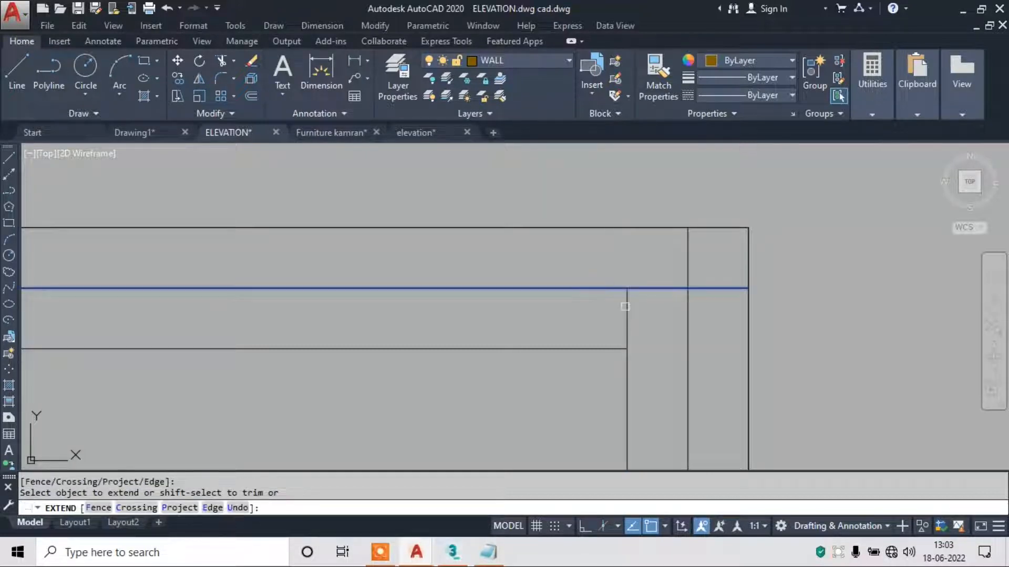
pyautogui.press('Escape')
pyautogui.write('tr')
pyautogui.press('Return')
pyautogui.press('Return')
pyautogui.click(627, 316)
pyautogui.click(684, 287)
pyautogui.scroll(-14, 684, 288)
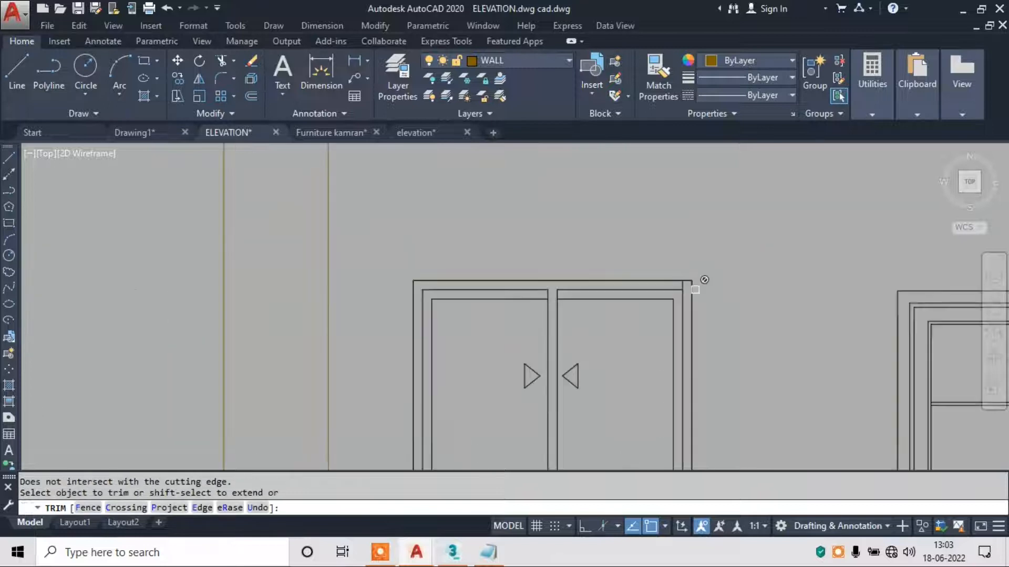
pyautogui.press('Escape')
# Compare the house elevation with the reference render, examining the first-floor balcony and its railing.
pyautogui.scroll(-2, 617, 335)
pyautogui.moveTo(730, 219); pyautogui.dragTo(659, 242, button='middle')
pyautogui.moveTo(570, 256); pyautogui.dragTo(613, 306, button='middle')
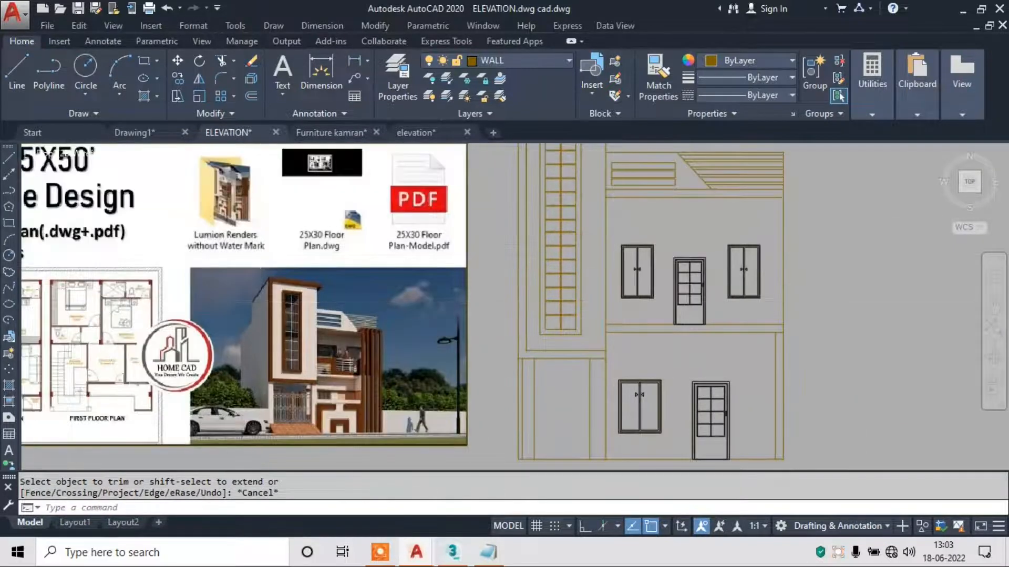
pyautogui.scroll(6, 315, 357)
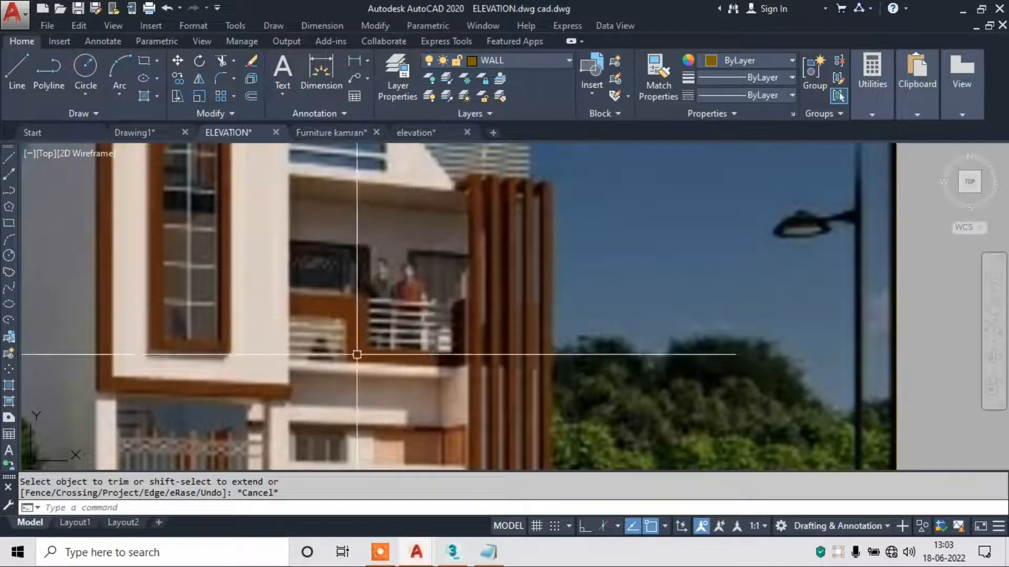
pyautogui.scroll(-6, 371, 339)
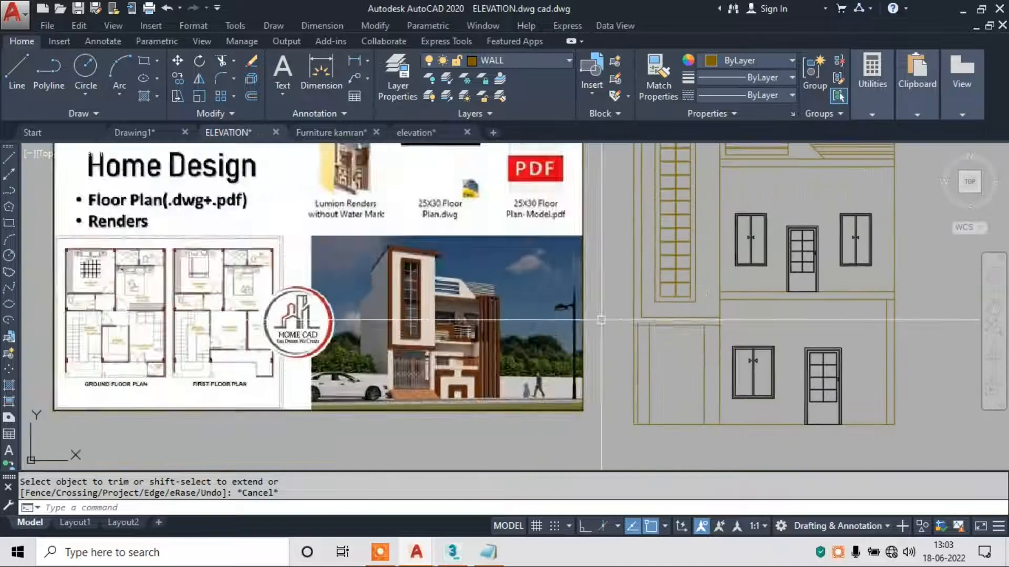
pyautogui.scroll(1, 601, 320)
pyautogui.scroll(1, 636, 309)
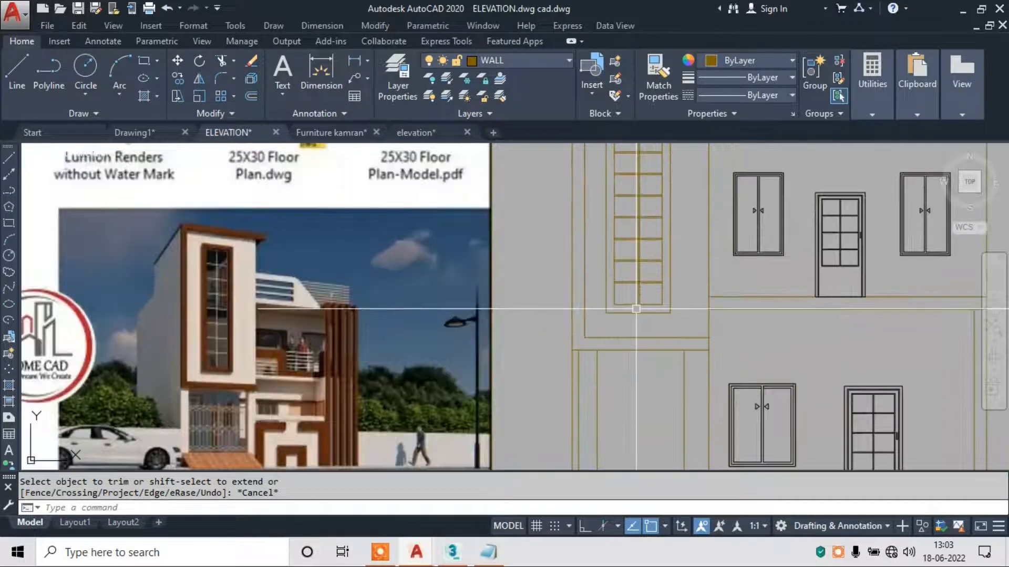
# With Ortho on, start a line on the balcony floor line just left of the first-floor door, using the render's balcony as reference.
pyautogui.write('l')
pyautogui.press('Return')
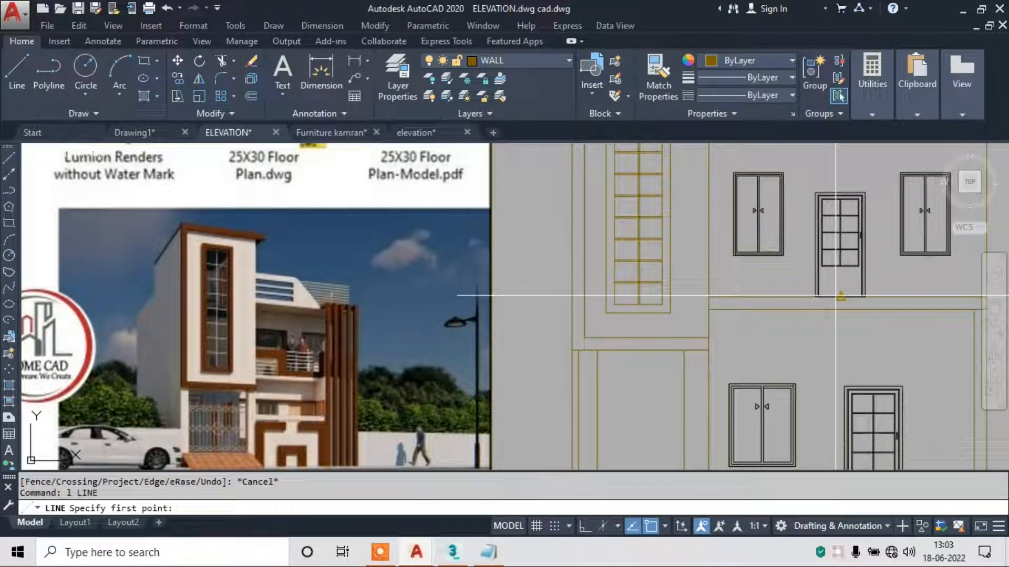
pyautogui.scroll(3, 420, 384)
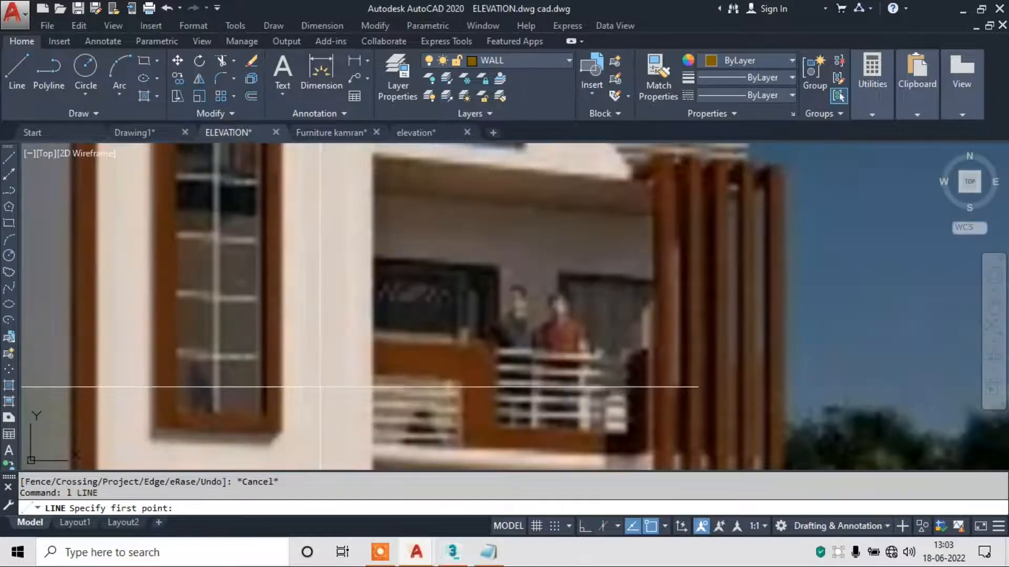
pyautogui.scroll(4, 457, 378)
pyautogui.scroll(-3, 415, 352)
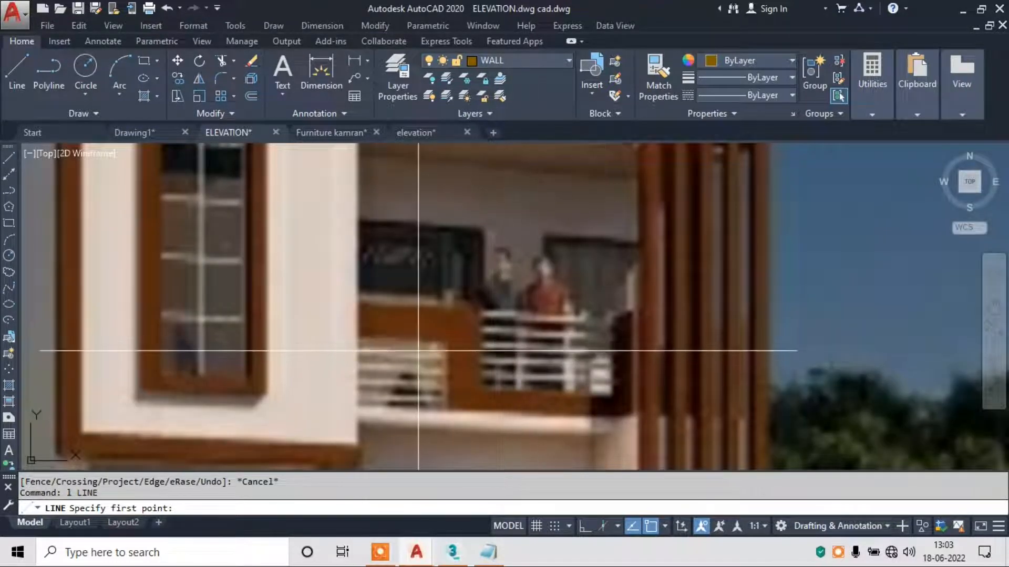
pyautogui.scroll(-1, 412, 342)
pyautogui.scroll(-2, 873, 341)
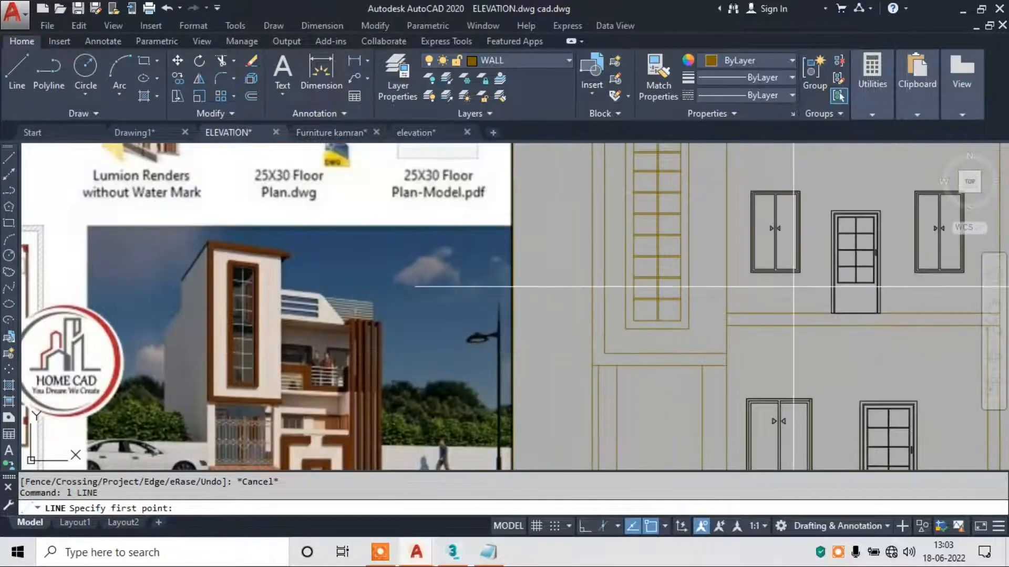
pyautogui.click(822, 314)
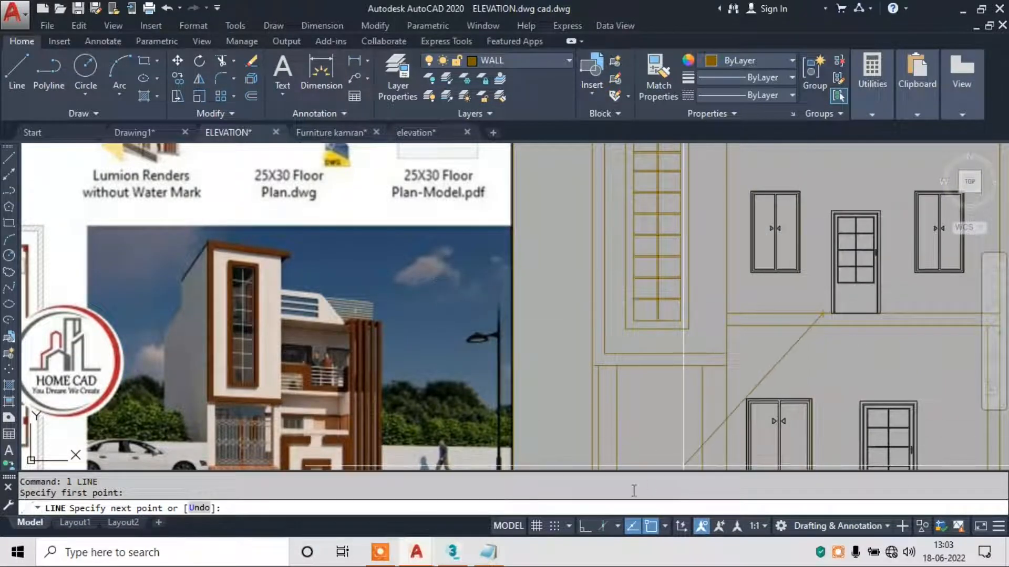
pyautogui.click(583, 527)
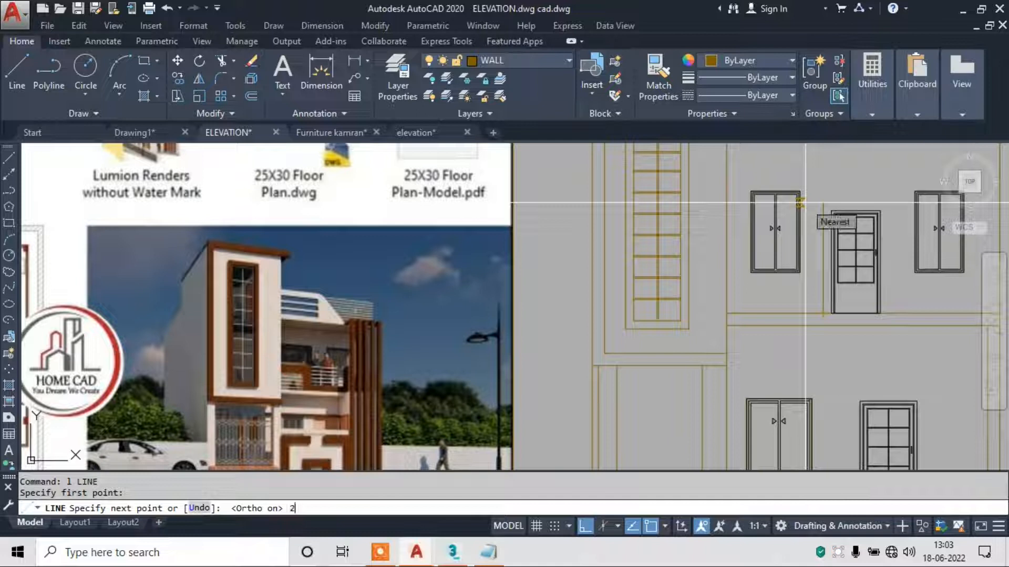
# Try a 2'6" vertical segment upward from the balcony floor as the parapet height.
pyautogui.write('2\'6"')
pyautogui.press('Return')
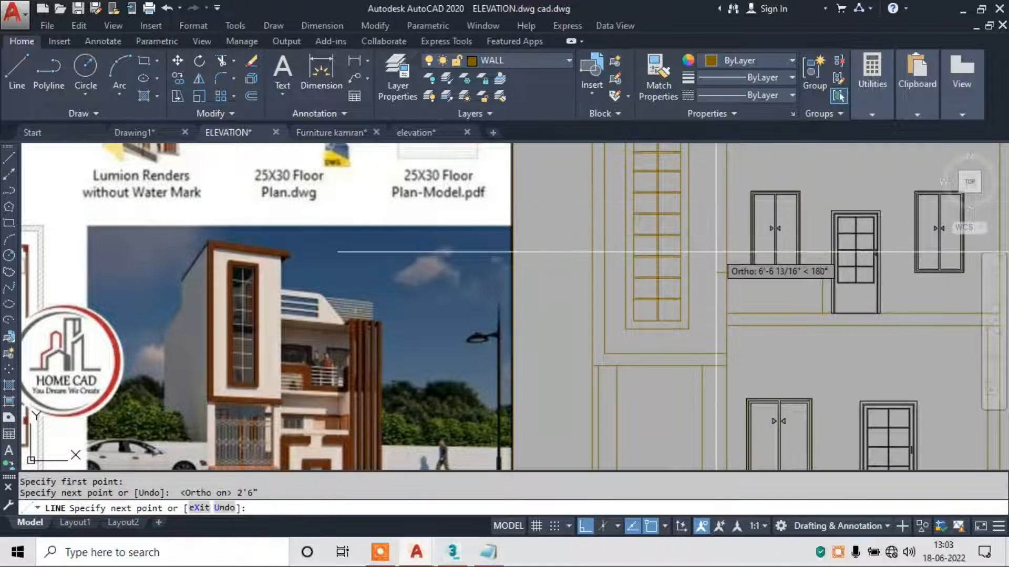
pyautogui.hotkey('ctrl', 'z')
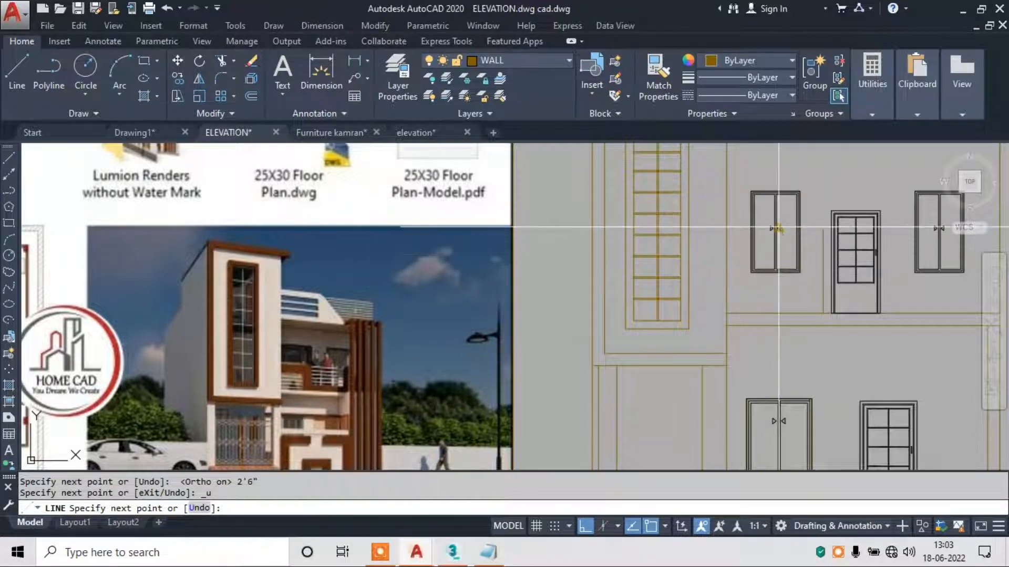
# Draw the left balcony parapet outline 3' up from the floor line and horizontally back to the tower wall.
pyautogui.write("3'")
pyautogui.press('Return')
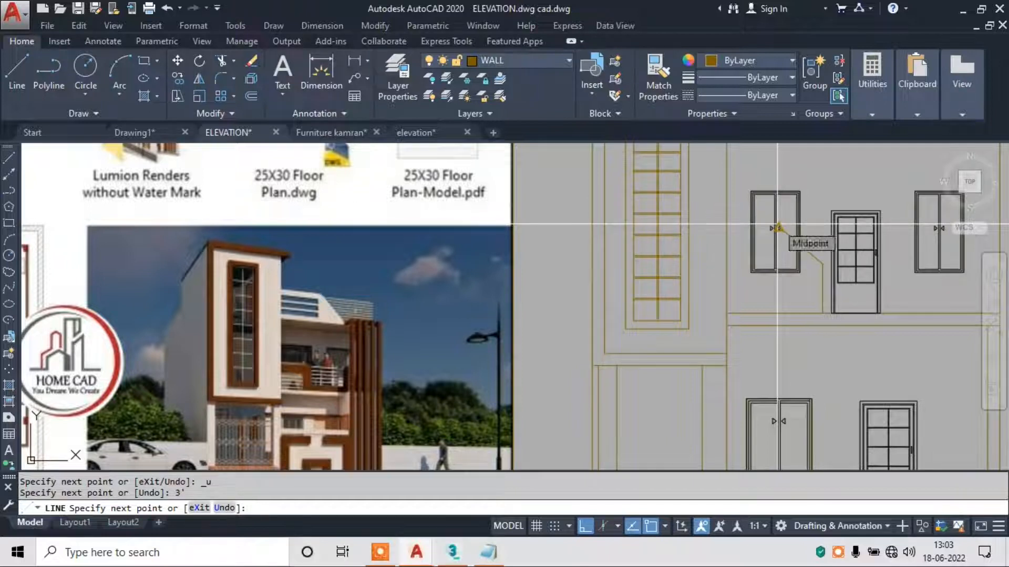
pyautogui.scroll(4, 793, 252)
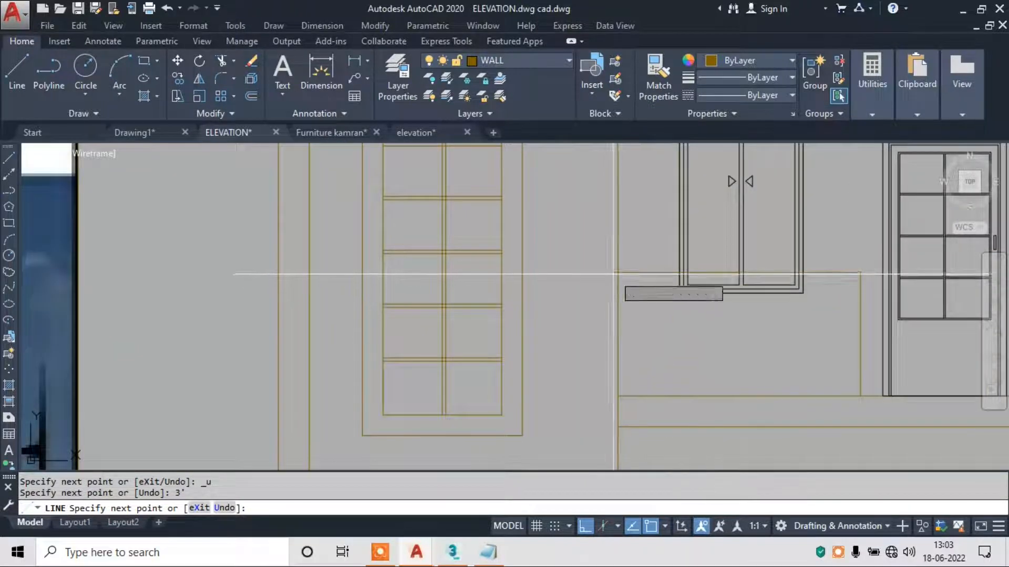
pyautogui.click(696, 286)
pyautogui.press('Escape')
pyautogui.scroll(-4, 694, 344)
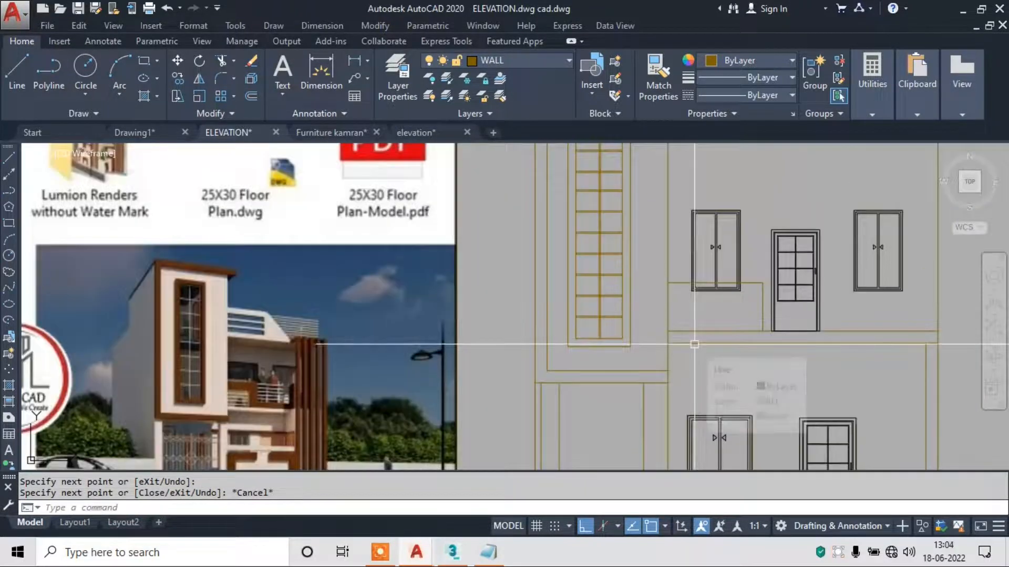
pyautogui.scroll(4, 226, 382)
pyautogui.scroll(-4, 276, 373)
pyautogui.press('Escape')
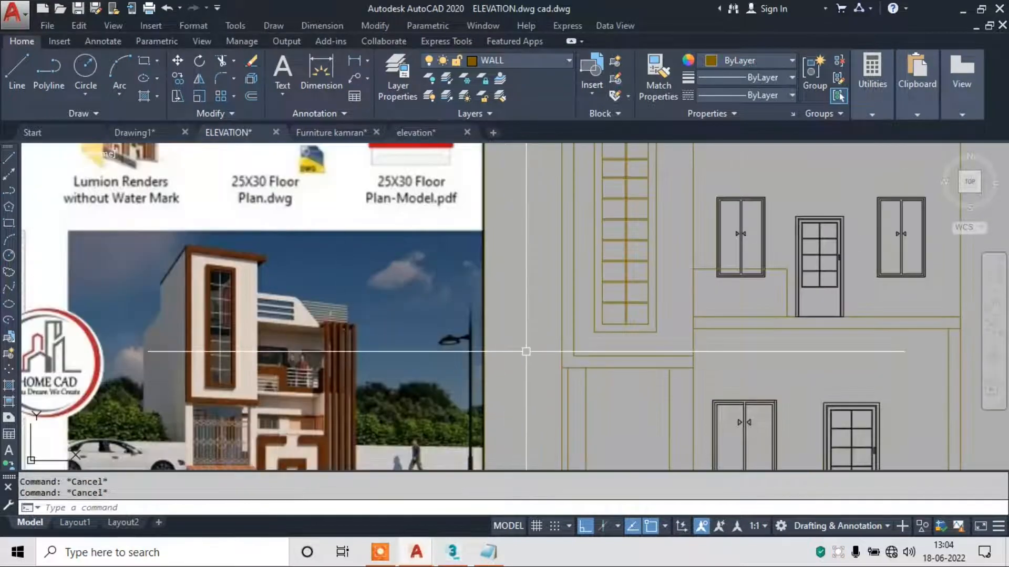
# Offset the left parapet's top line downward and its vertical end line inward by 6".
pyautogui.press('Return')
pyautogui.write('6')
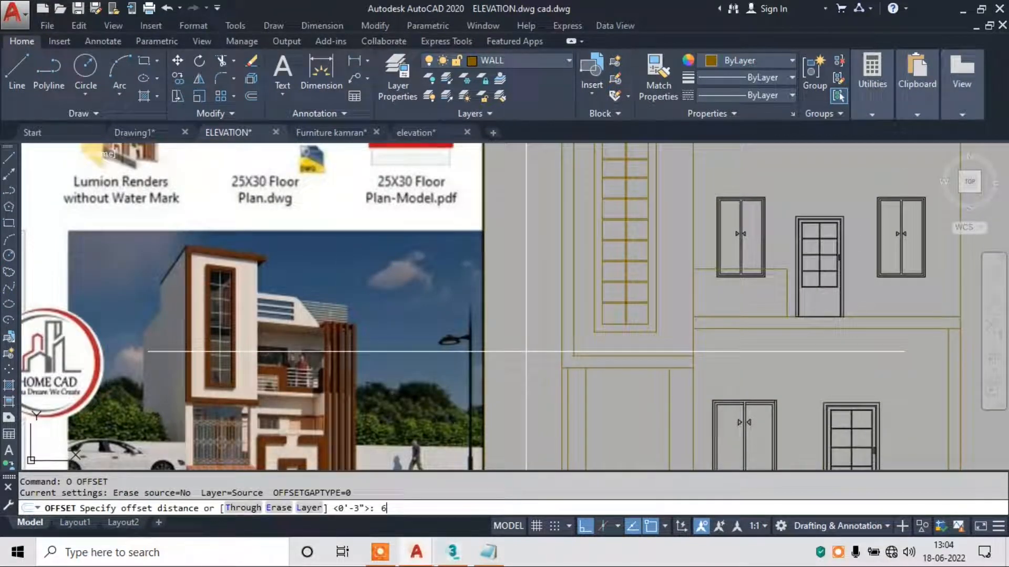
pyautogui.write('"')
pyautogui.press('Return')
pyautogui.scroll(2, 746, 272)
pyautogui.click(752, 272)
pyautogui.click(691, 308)
pyautogui.scroll(-2, 697, 313)
pyautogui.scroll(2, 758, 311)
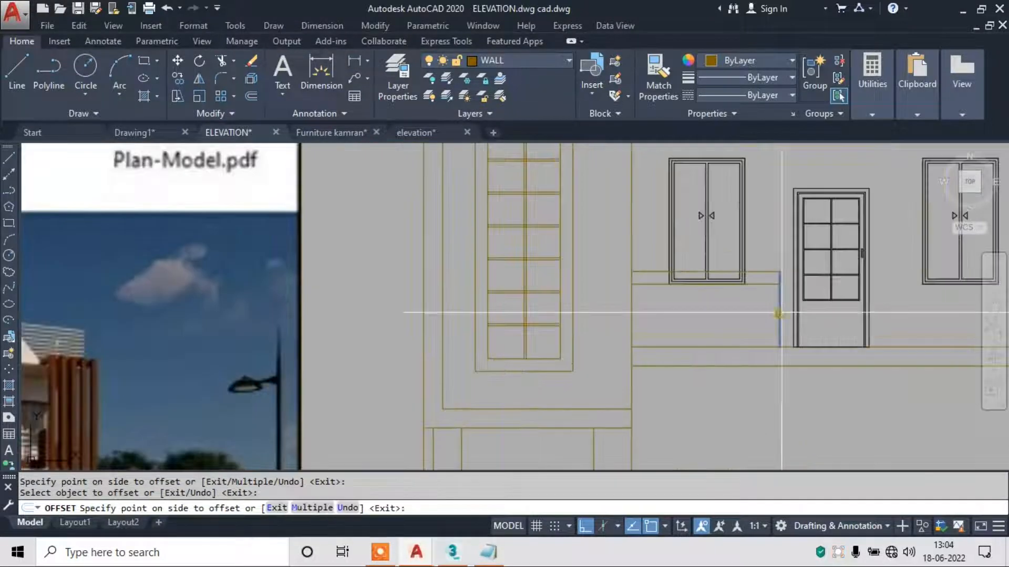
pyautogui.scroll(-2, 744, 323)
pyautogui.press('Escape')
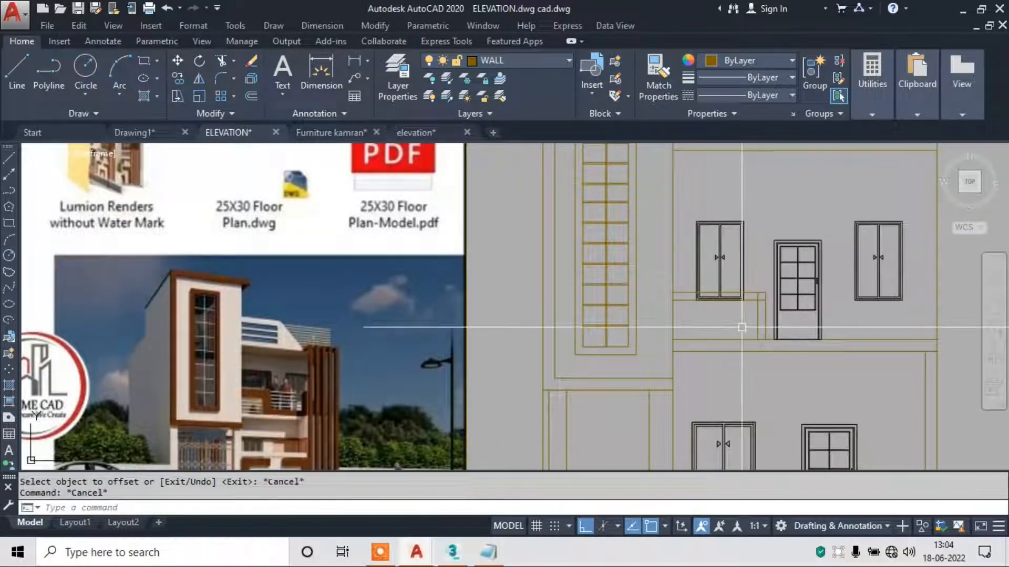
# Offset the balcony floor line upward by 6" and check the railing base against the reference render.
pyautogui.press('Return')
pyautogui.press('Escape')
pyautogui.write('o')
pyautogui.press('space')
pyautogui.write('6"')
pyautogui.press('space')
pyautogui.scroll(2, 816, 344)
pyautogui.click(848, 336)
pyautogui.click(848, 338)
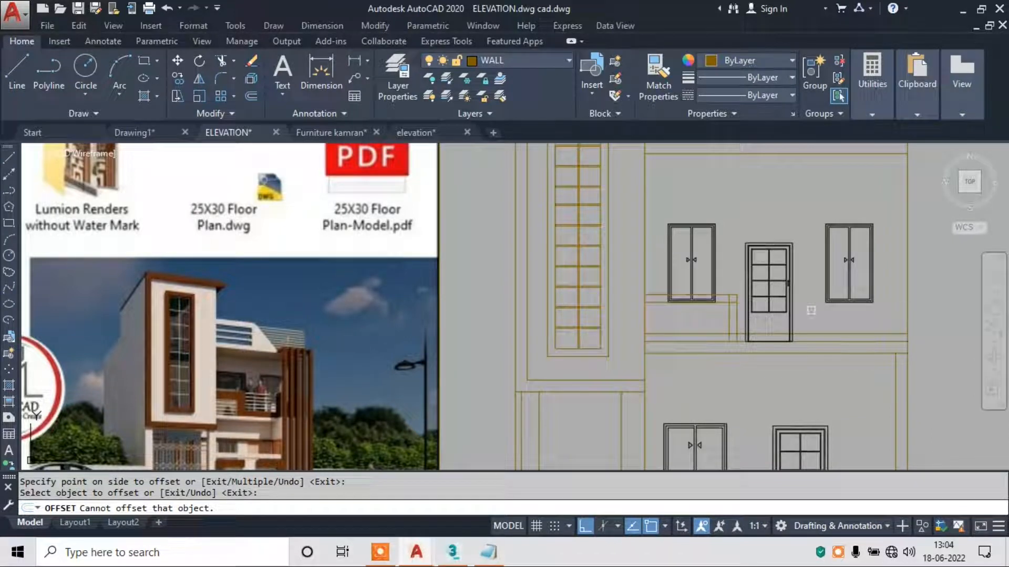
pyautogui.scroll(4, 270, 403)
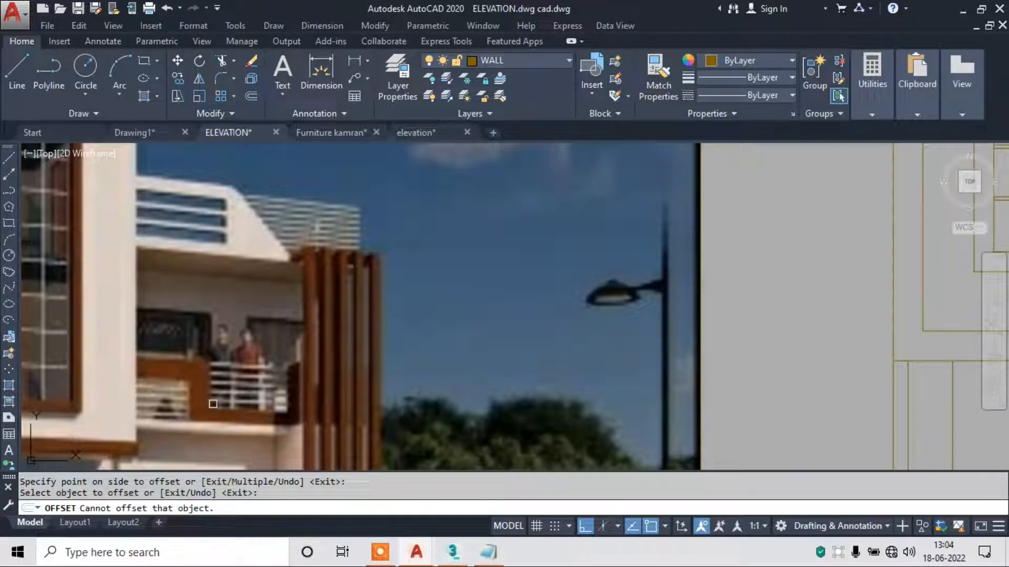
pyautogui.scroll(-4, 291, 382)
pyautogui.press('Escape')
pyautogui.press('Escape')
# Mirror the left parapet's four lines about a vertical axis just right of the first-floor door, keeping the originals.
pyautogui.scroll(4, 699, 271)
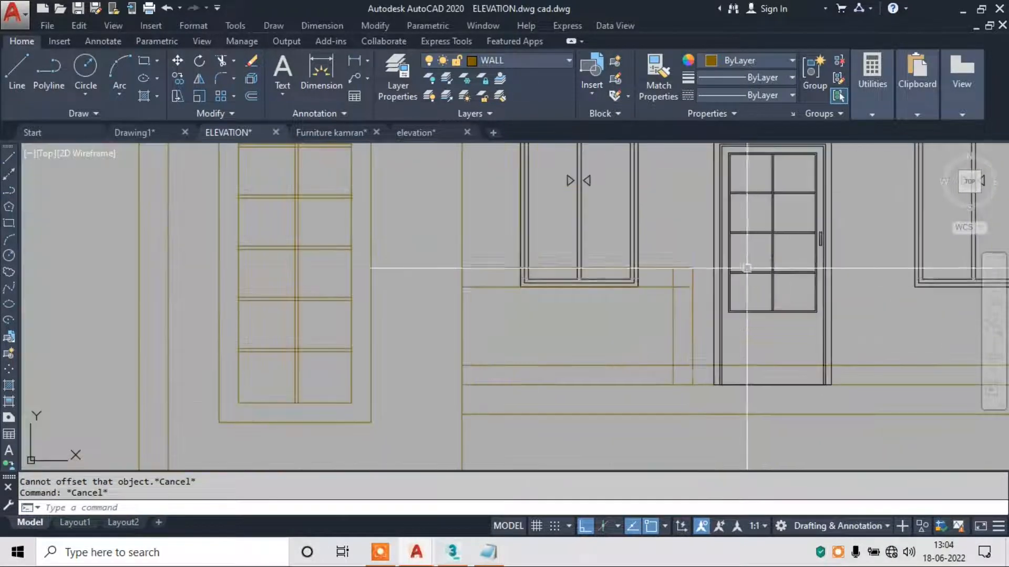
pyautogui.scroll(2, 699, 271)
pyautogui.click(698, 268)
pyautogui.click(654, 309)
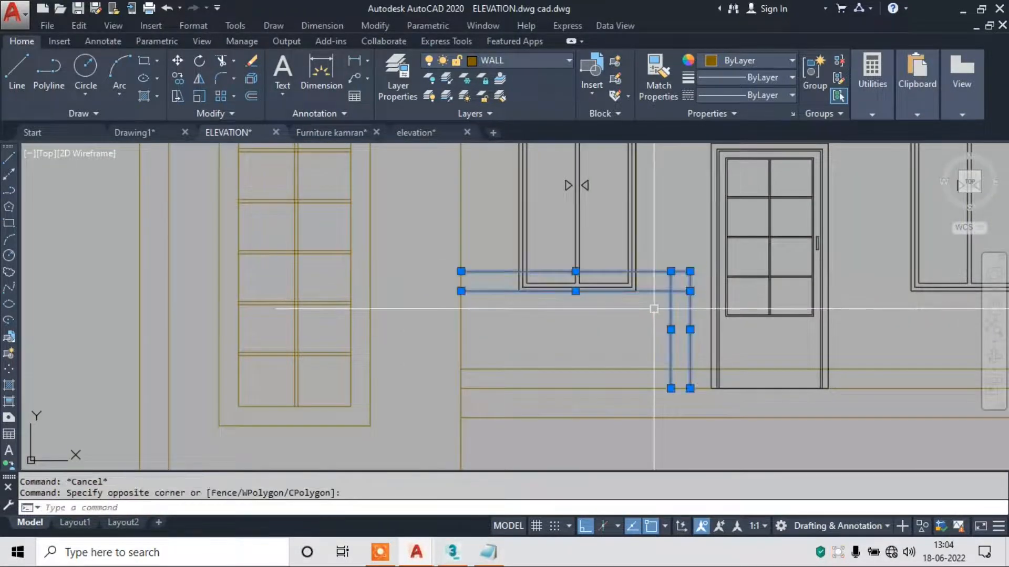
pyautogui.write('mi')
pyautogui.press('Return')
pyautogui.scroll(-2, 525, 326)
pyautogui.scroll(2, 735, 326)
pyautogui.click(750, 283)
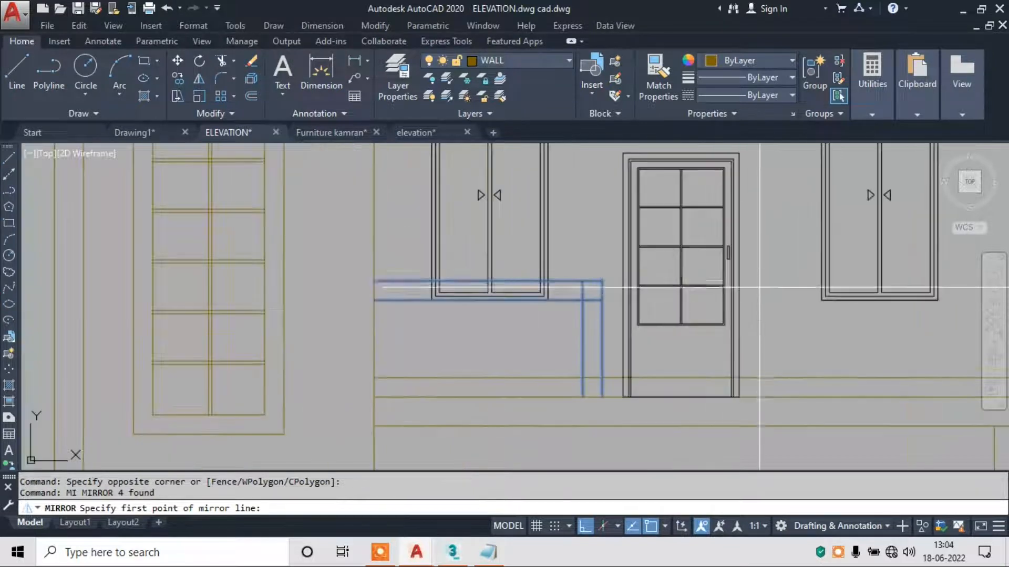
pyautogui.click(750, 331)
pyautogui.press('Return')
pyautogui.scroll(-2, 750, 331)
pyautogui.scroll(1, 818, 313)
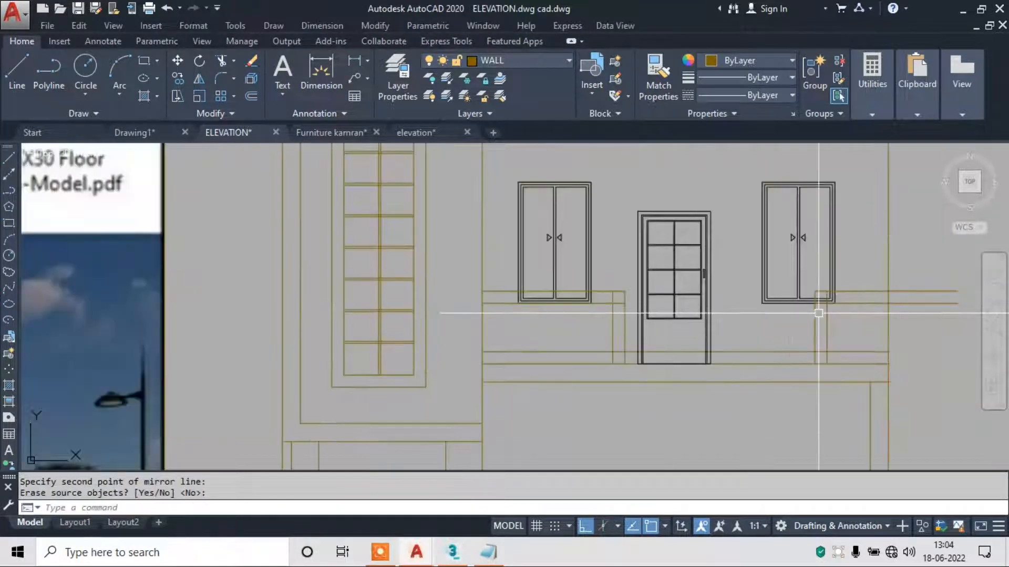
# Move the mirrored parapet lines slightly left, toward the first-floor door.
pyautogui.scroll(2, 852, 318)
pyautogui.press('Escape')
pyautogui.press('Escape')
pyautogui.click(855, 320)
pyautogui.click(766, 338)
pyautogui.click(878, 265)
pyautogui.click(862, 306)
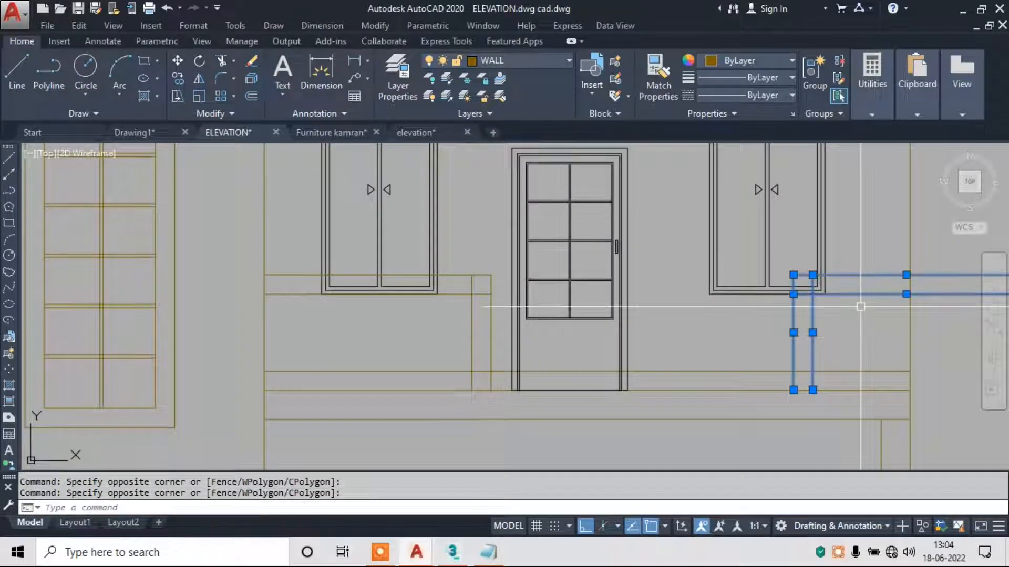
pyautogui.write('m')
pyautogui.press('Return')
pyautogui.scroll(-2, 860, 307)
pyautogui.click(905, 280)
pyautogui.click(889, 284)
pyautogui.press('Escape')
pyautogui.press('Escape')
# Trim the right parapet's two horizontal lines where they overhang the outer right wall line.
pyautogui.write('tr')
pyautogui.press('Return')
pyautogui.press('Return')
pyautogui.click(913, 266)
pyautogui.click(907, 308)
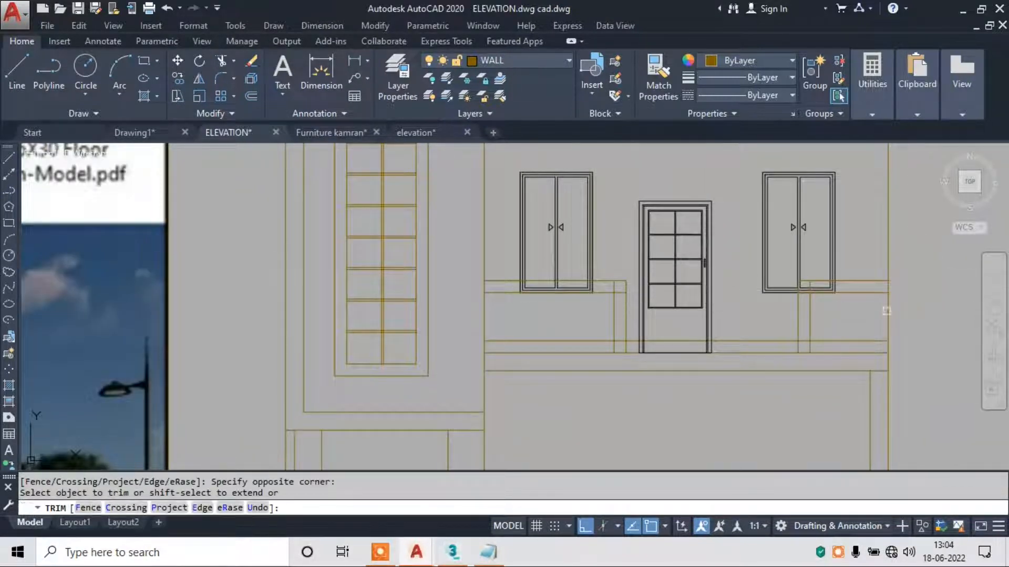
# Trim the crossing lines where the right and left parapets' vertical bands meet the 6" base band.
pyautogui.scroll(5, 799, 284)
pyautogui.scroll(6, 839, 308)
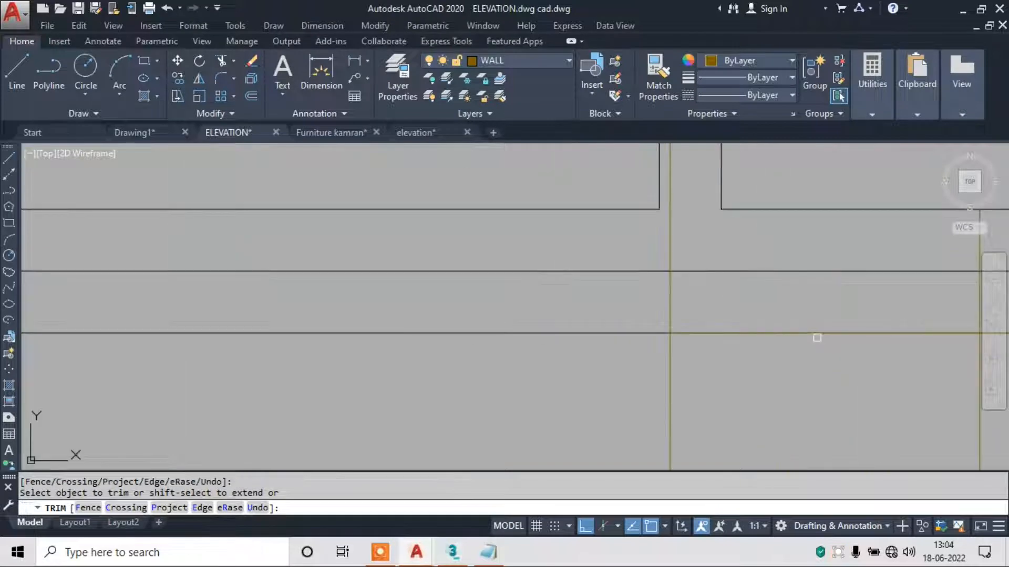
pyautogui.scroll(-5, 801, 331)
pyautogui.scroll(4, 762, 332)
pyautogui.scroll(-5, 806, 381)
pyautogui.scroll(6, 549, 333)
pyautogui.click(497, 387)
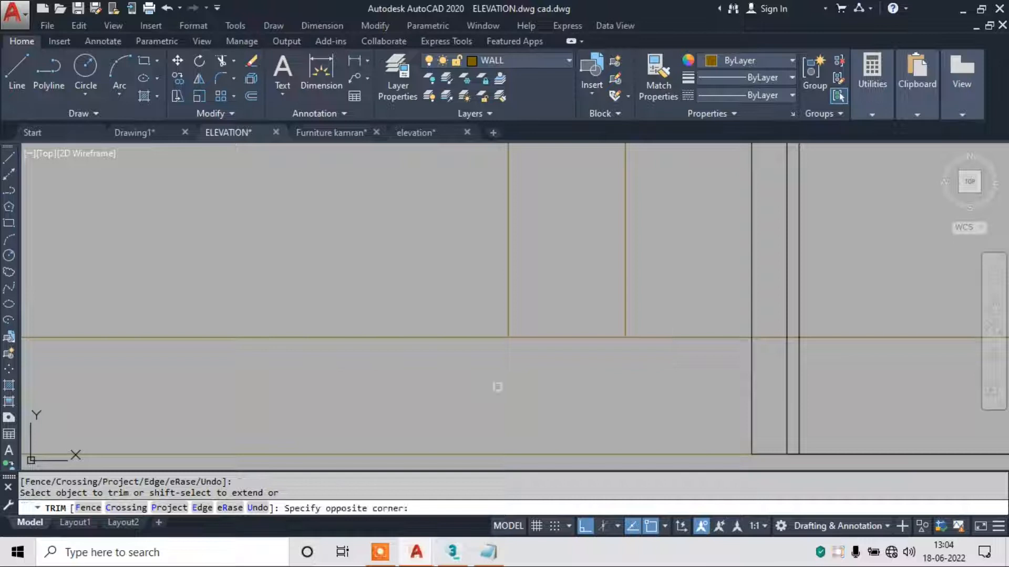
# Trim the overlapping inner lines at the left parapet's upper corner to leave a clean band.
pyautogui.scroll(-6, 592, 372)
pyautogui.moveTo(521, 281); pyautogui.dragTo(601, 342, button='middle')
pyautogui.scroll(6, 649, 279)
pyautogui.click(693, 343)
pyautogui.click(644, 358)
pyautogui.click(732, 391)
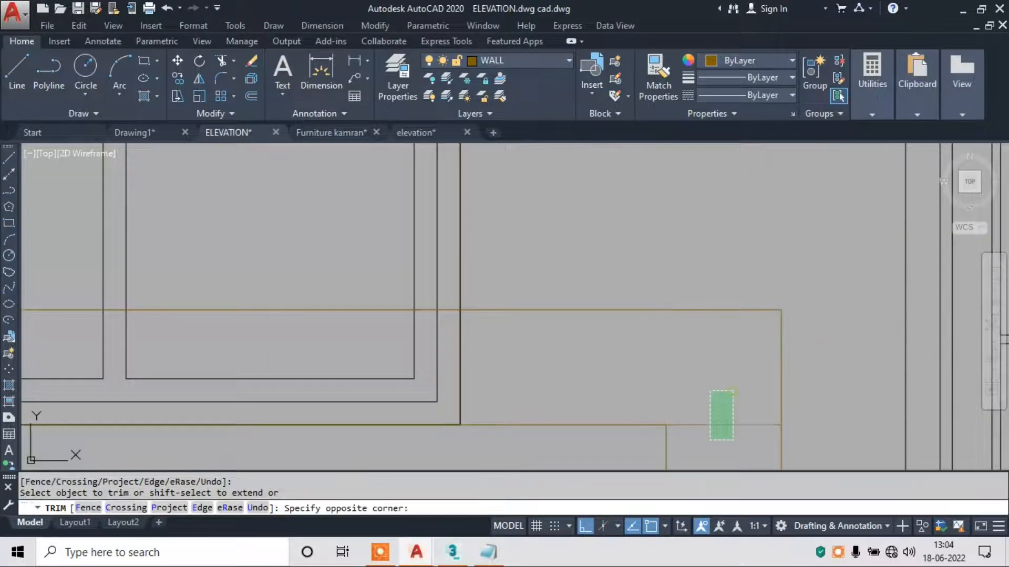
pyautogui.scroll(-5, 589, 352)
pyautogui.scroll(-10, 585, 311)
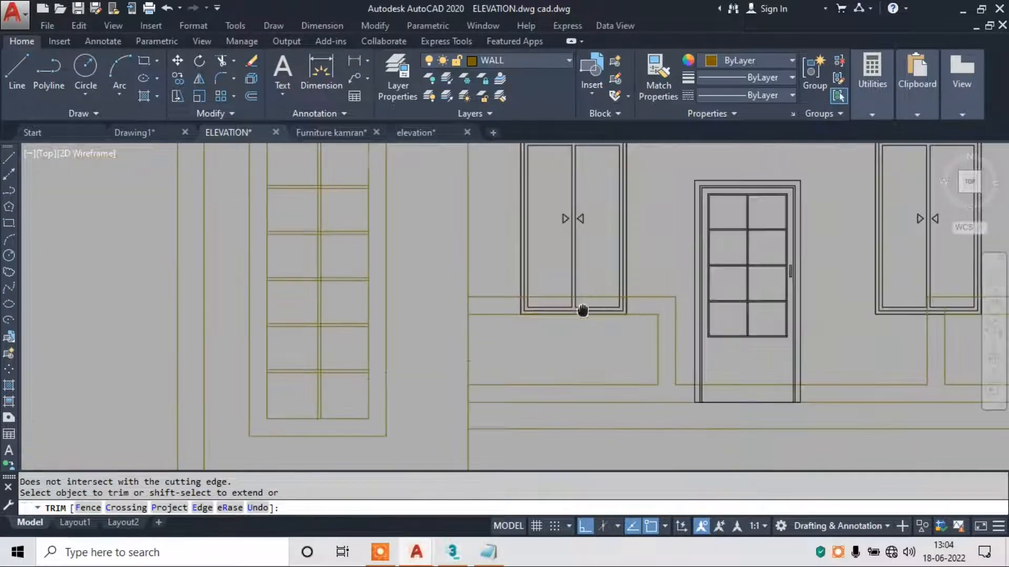
# Trim the left first-floor window's vertical frame lines where they cross the parapet's top band, following the reference render.
pyautogui.scroll(8, 294, 315)
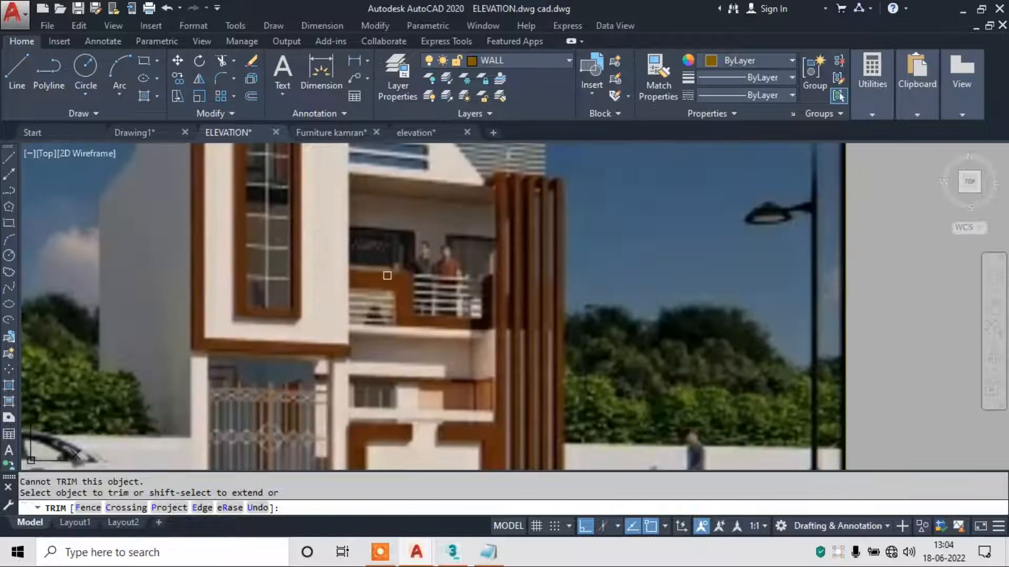
pyautogui.scroll(-8, 578, 315)
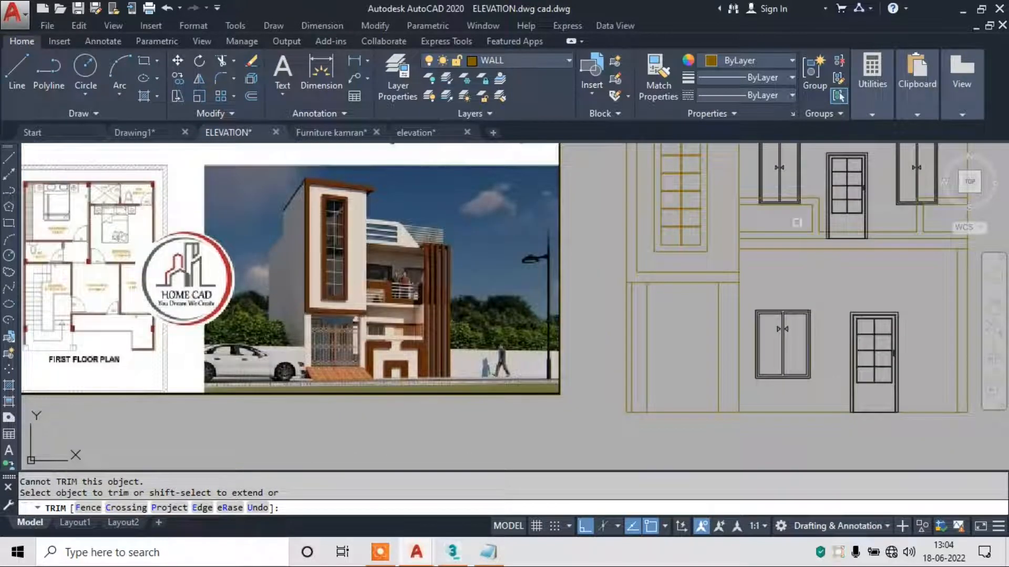
pyautogui.scroll(10, 797, 222)
pyautogui.click(865, 266)
pyautogui.click(536, 267)
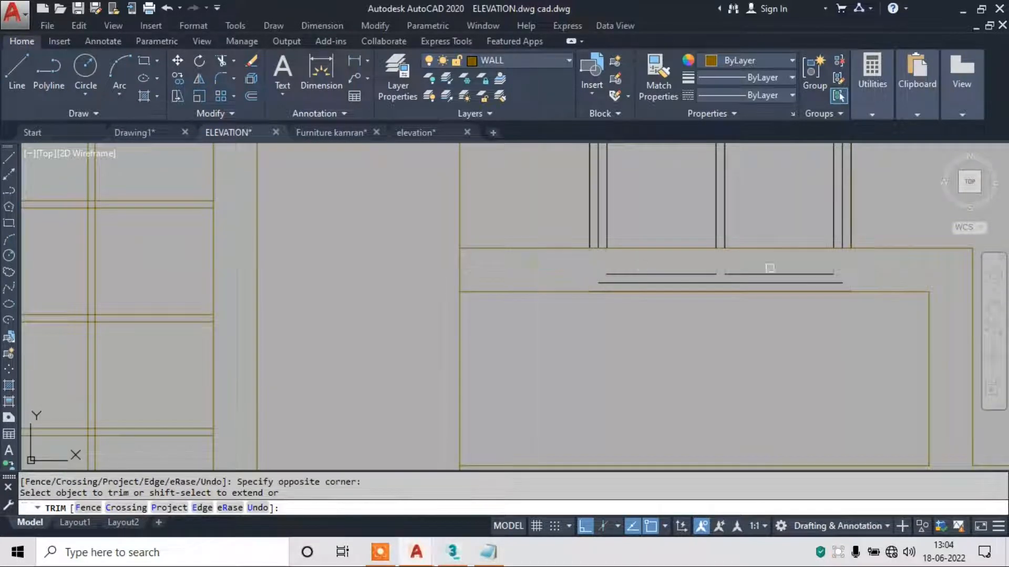
# Erase the leftover window sill lines inside the left balcony parapet band.
pyautogui.scroll(2, 772, 270)
pyautogui.press('Escape')
pyautogui.click(474, 270)
pyautogui.click(993, 358)
pyautogui.write('e')
pyautogui.press('Return')
pyautogui.scroll(-5, 900, 353)
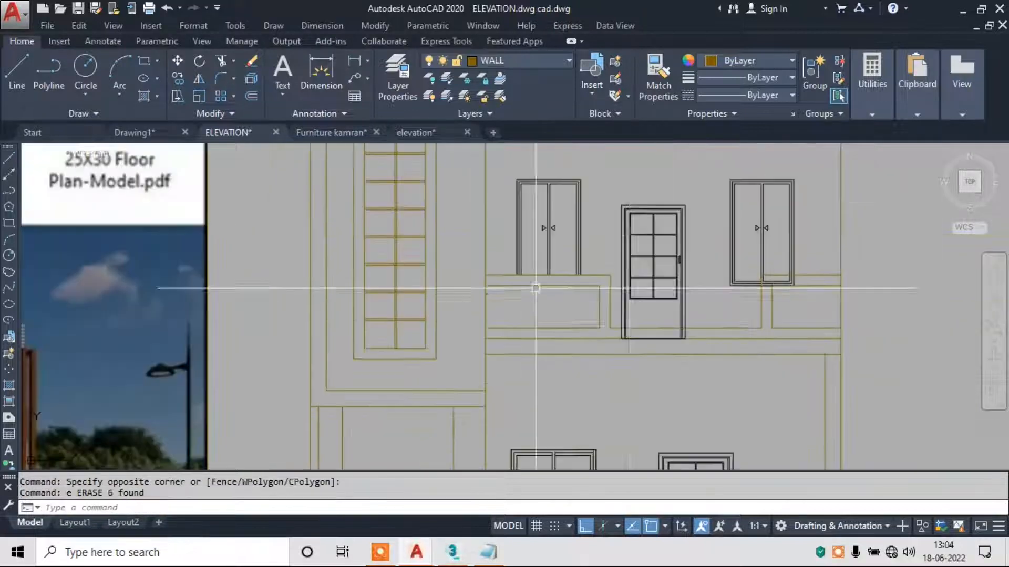
# Try to trim the base of the balcony door frame at the parapet's lower edge line.
pyautogui.scroll(2, 656, 348)
pyautogui.write('tr')
pyautogui.press('Return')
pyautogui.scroll(4, 655, 348)
pyautogui.press('Return')
pyautogui.click(876, 259)
pyautogui.click(338, 263)
pyautogui.press('Escape')
pyautogui.click(513, 250)
pyautogui.click(412, 254)
pyautogui.press('Escape')
# Explode the balcony door and trim its frame lines where they cross the slab's upper edge.
pyautogui.write('x')
pyautogui.press('Return')
pyautogui.click(441, 252)
pyautogui.click(415, 269)
pyautogui.press('Return')
pyautogui.click(837, 254)
pyautogui.click(243, 270)
pyautogui.press('Escape')
# Erase the leftover door frame pieces below the trimmed door base.
pyautogui.click(384, 205)
pyautogui.click(852, 337)
pyautogui.write('e')
pyautogui.press('Return')
pyautogui.scroll(-8, 486, 331)
pyautogui.scroll(4, 576, 266)
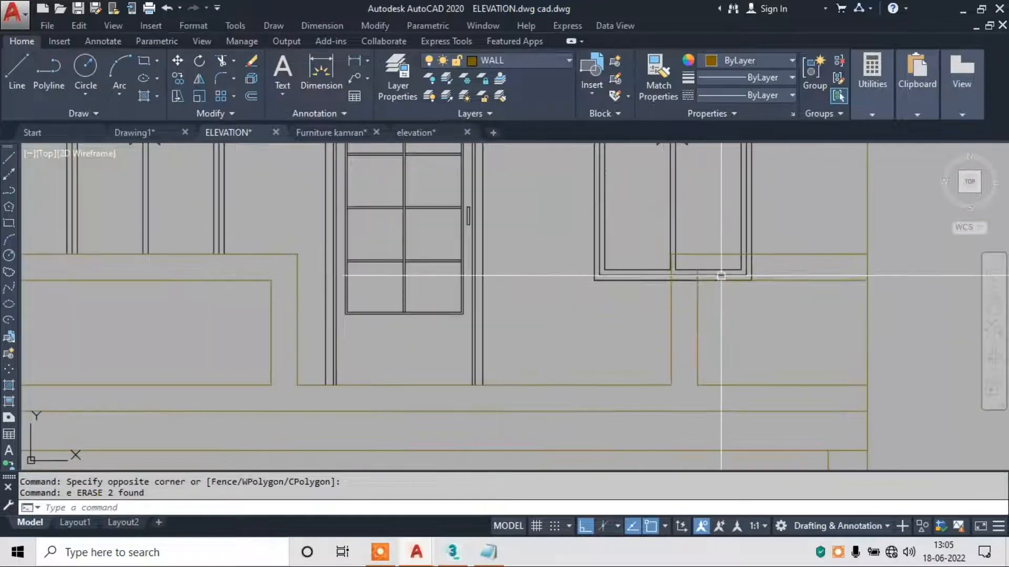
# Trim the right window's vertical frame lines where they run below the right parapet's top edge.
pyautogui.press('Return')
pyautogui.click(783, 213)
pyautogui.click(669, 242)
pyautogui.write('tr')
pyautogui.press('Return')
pyautogui.press('Return')
pyautogui.scroll(6, 732, 244)
pyautogui.click(870, 317)
pyautogui.click(746, 320)
# Trim the right window's bottom frame lines where they cross the right parapet's vertical band.
pyautogui.moveTo(602, 345); pyautogui.dragTo(632, 239, button='middle')
pyautogui.scroll(2, 509, 215)
pyautogui.click(594, 222)
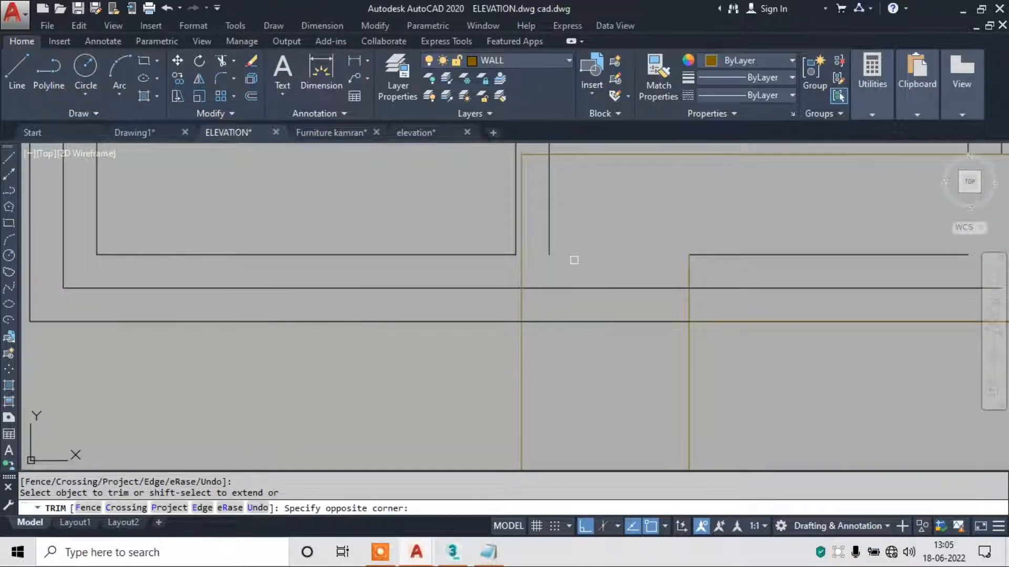
pyautogui.click(568, 272)
pyautogui.click(552, 342)
pyautogui.scroll(-2, 546, 305)
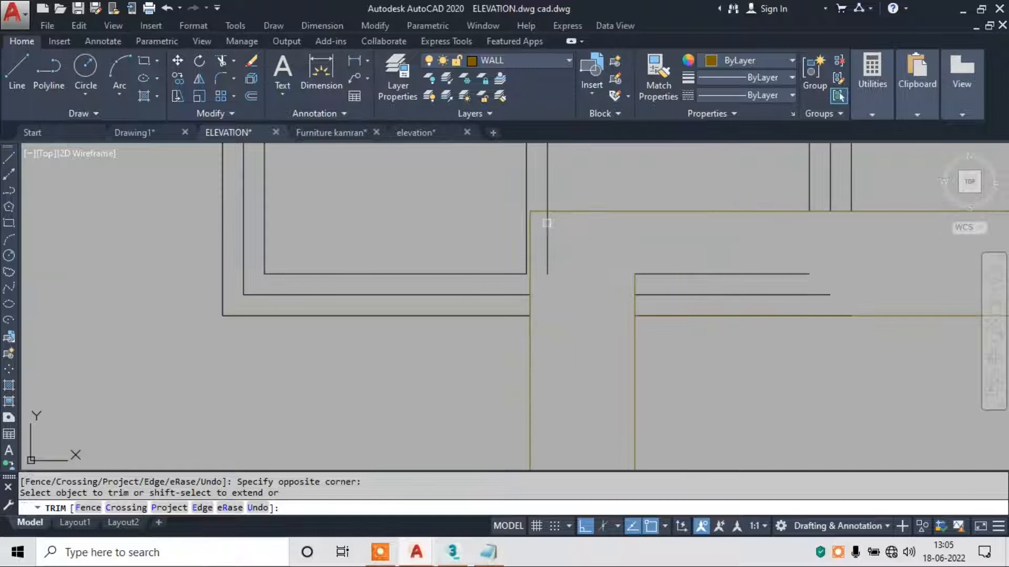
# Erase the leftover window frame pieces inside the right parapet band.
pyautogui.click(543, 223)
pyautogui.press('Escape')
pyautogui.press('Escape')
pyautogui.click(594, 250)
pyautogui.click(868, 359)
pyautogui.write('e')
pyautogui.press('Return')
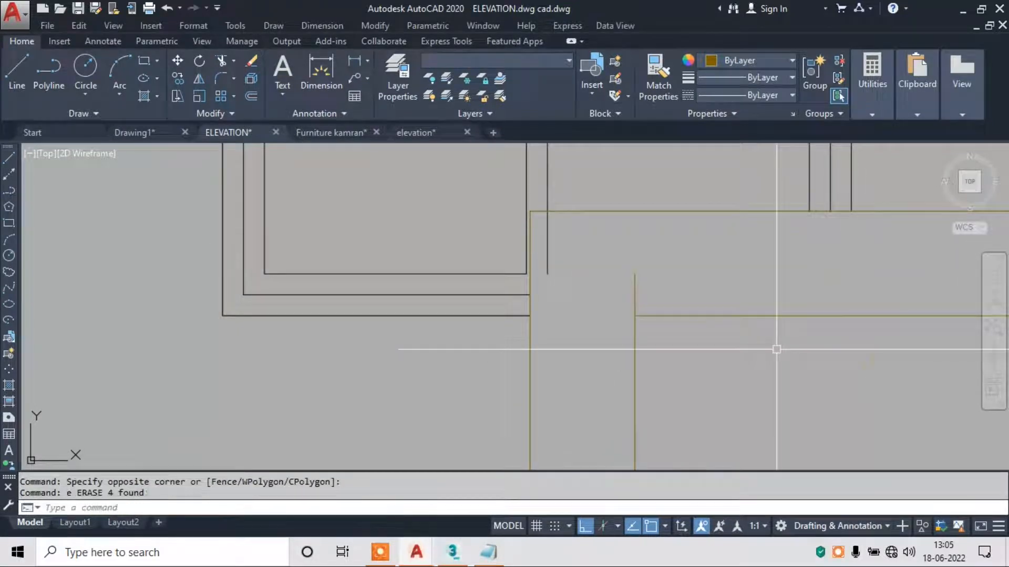
pyautogui.write('tr')
pyautogui.scroll(3, 534, 255)
pyautogui.press('Return')
pyautogui.press('Return')
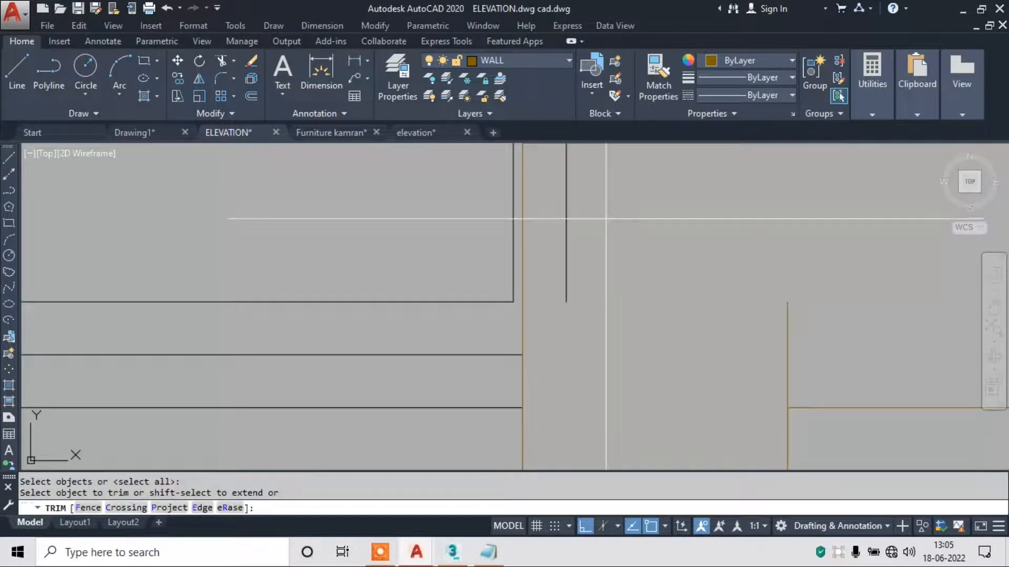
pyautogui.press('Escape')
pyautogui.scroll(-3, 568, 265)
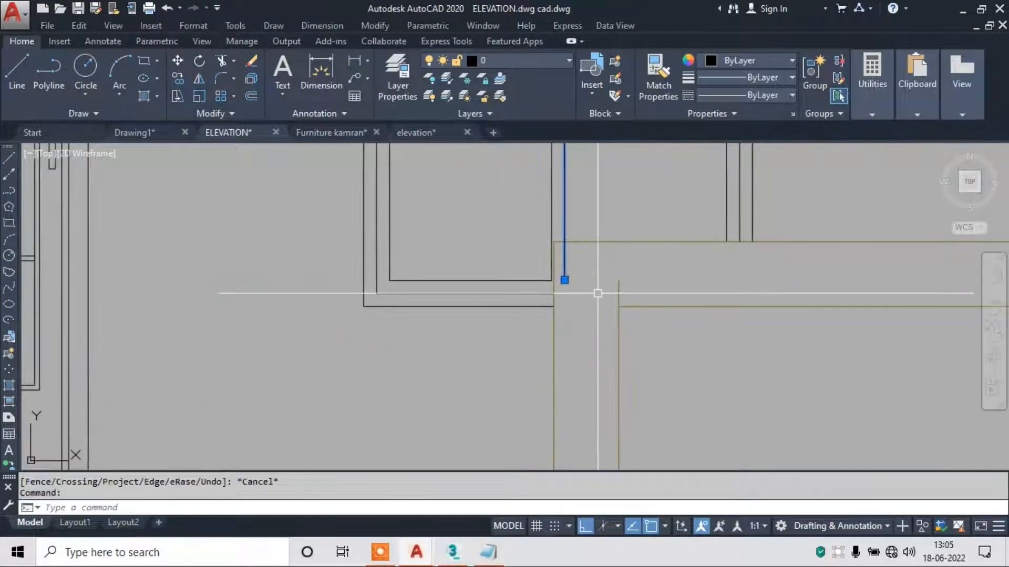
pyautogui.write('ex')
pyautogui.press('Return')
pyautogui.press('Return')
pyautogui.press('Escape')
# Try erasing the right window's mullion line that overhangs the parapet, and undo the deletion.
pyautogui.click(562, 253)
pyautogui.write('e')
pyautogui.press('Return')
pyautogui.press('Escape')
pyautogui.click(565, 255)
pyautogui.write('e')
pyautogui.press('Return')
pyautogui.scroll(-3, 610, 289)
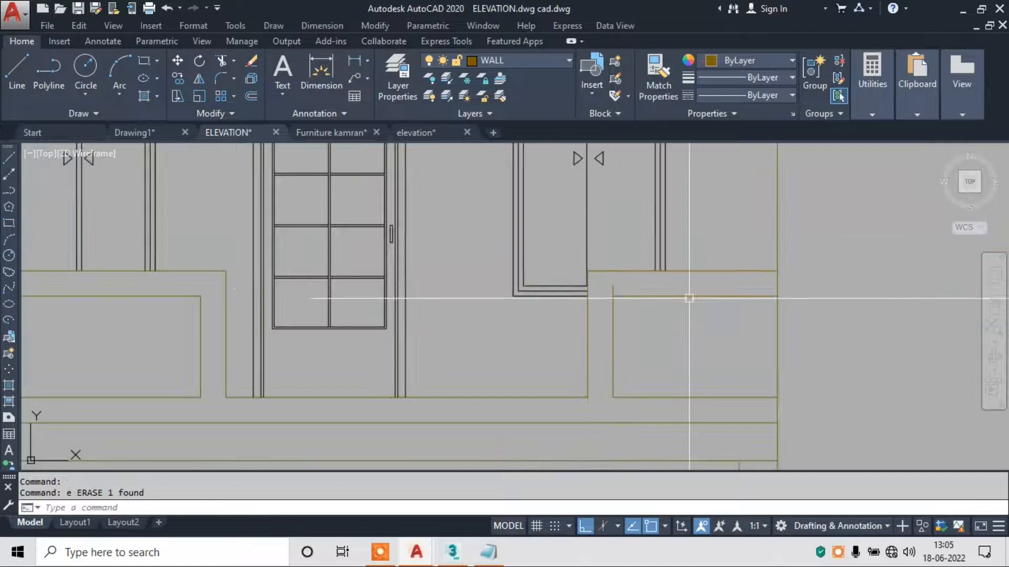
pyautogui.scroll(-2, 641, 288)
pyautogui.hotkey('ctrl', 'z')
pyautogui.hotkey('ctrl', 'z')
# Trim the right window's mullion line at the parapet's top edge and the stub above the parapet's inner corner.
pyautogui.scroll(2, 563, 231)
pyautogui.click(565, 308)
pyautogui.click(566, 309)
pyautogui.press('Escape')
pyautogui.press('Escape')
pyautogui.write('tr')
pyautogui.press('Return')
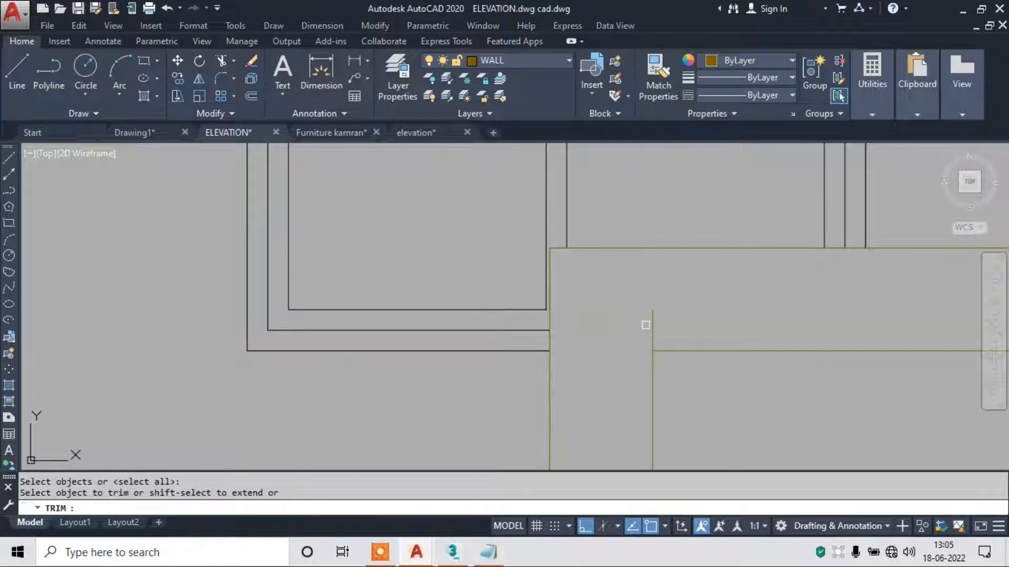
pyautogui.scroll(-3, 624, 296)
pyautogui.press('Escape')
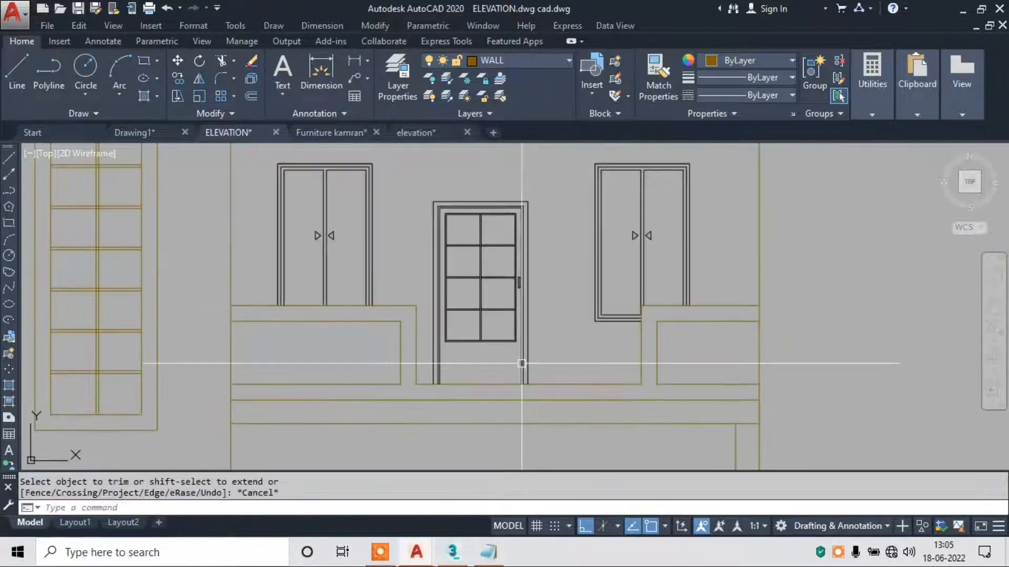
# Examine the balcony parapet and railing in the reference photo and compare them with the drawn elevation.
pyautogui.moveTo(520, 361); pyautogui.dragTo(641, 362, button='middle')
pyautogui.scroll(-2, 553, 386)
pyautogui.moveTo(563, 398); pyautogui.dragTo(633, 399, button='middle')
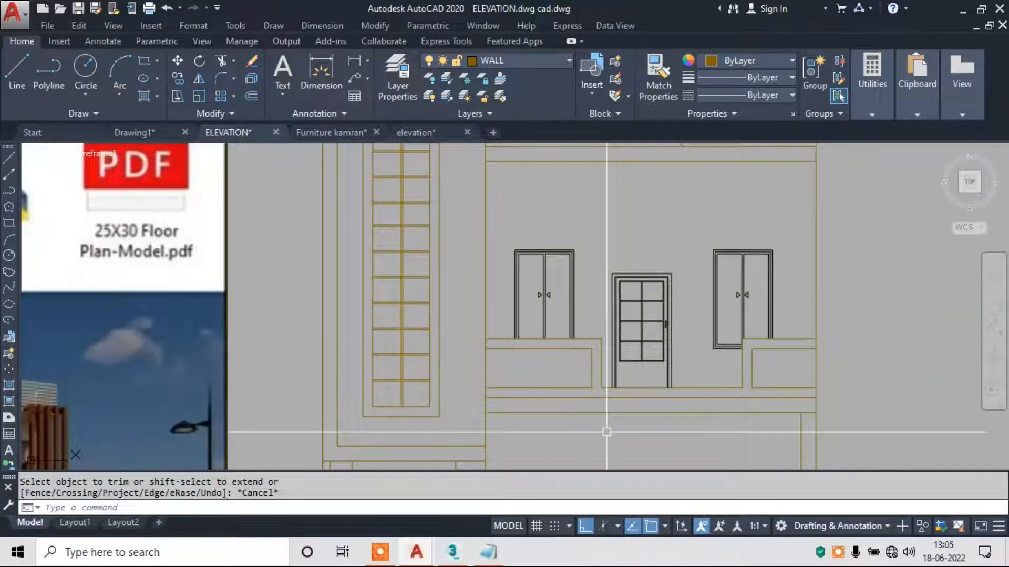
pyautogui.moveTo(298, 319); pyautogui.dragTo(505, 184, button='middle')
pyautogui.scroll(4, 152, 366)
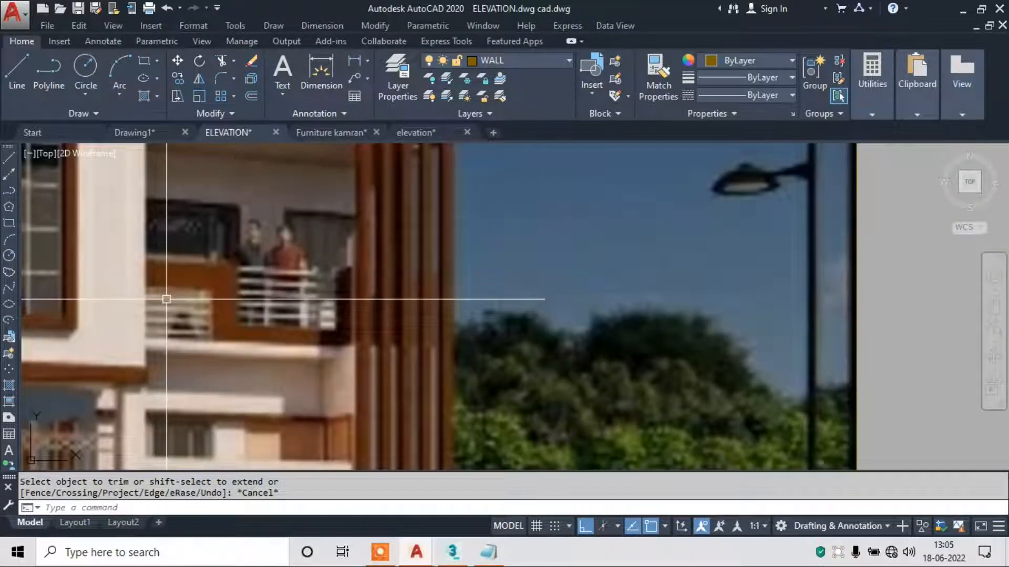
pyautogui.scroll(-5, 166, 299)
pyautogui.scroll(3, 765, 265)
pyautogui.scroll(-5, 407, 294)
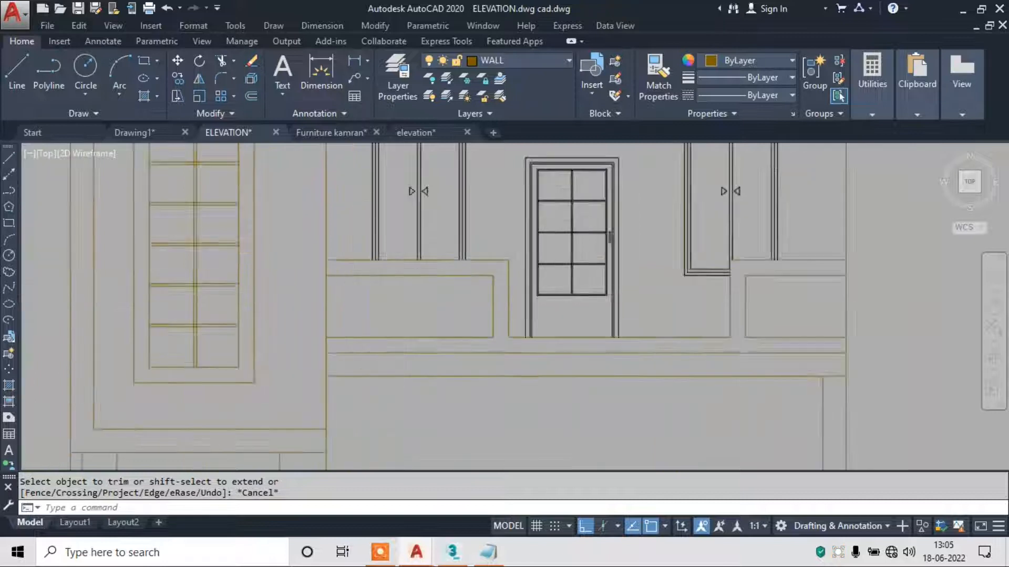
pyautogui.scroll(6, 604, 320)
pyautogui.scroll(2, 560, 386)
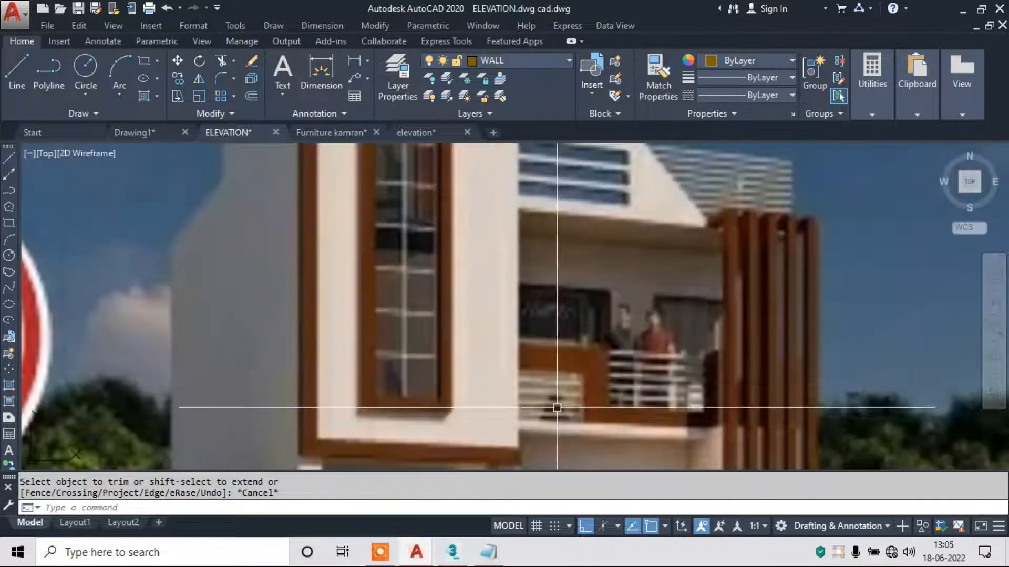
pyautogui.scroll(-2, 586, 360)
pyautogui.scroll(-5, 824, 345)
pyautogui.scroll(4, 806, 280)
pyautogui.scroll(-3, 518, 308)
pyautogui.scroll(3, 518, 309)
pyautogui.scroll(-4, 607, 213)
# Copy the topmost horizontal roof railing lines into the left balcony parapet panel, stacking repeated copies down its height.
pyautogui.scroll(5, 637, 145)
pyautogui.click(675, 163)
pyautogui.click(631, 206)
pyautogui.write('co')
pyautogui.press('Return')
pyautogui.scroll(2, 632, 207)
pyautogui.scroll(-4, 675, 208)
pyautogui.click(786, 182)
pyautogui.scroll(-5, 683, 263)
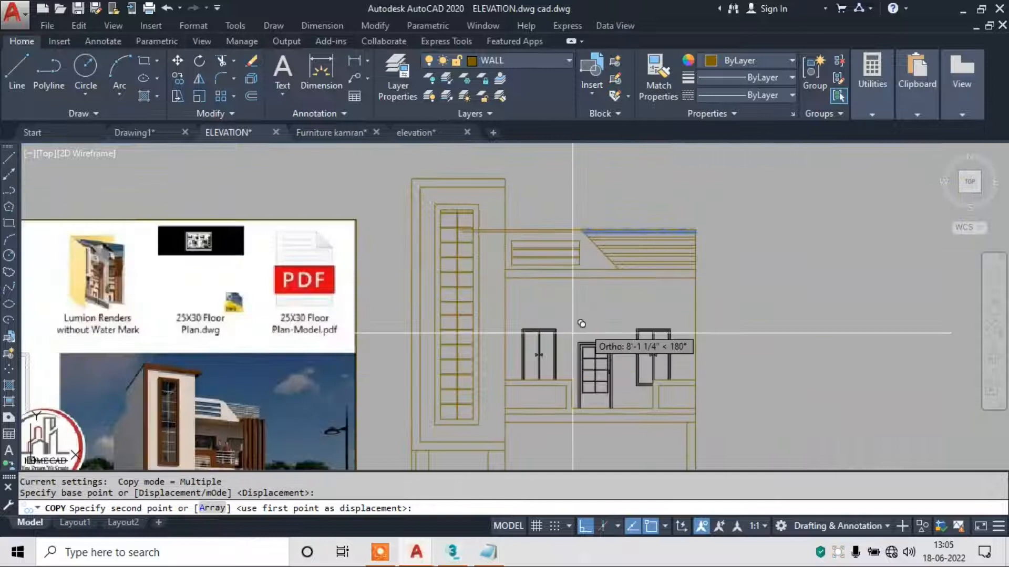
pyautogui.scroll(4, 675, 299)
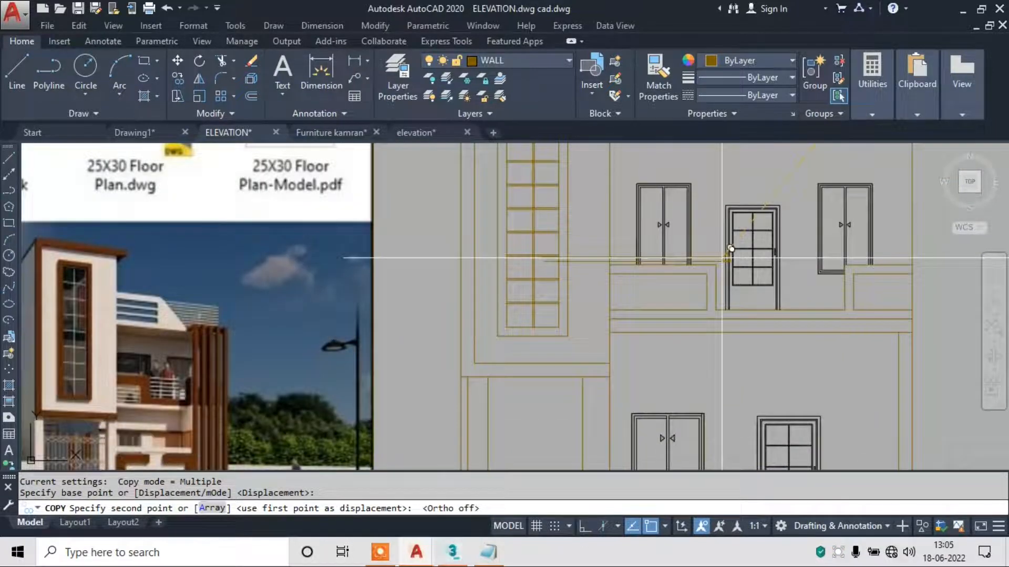
pyautogui.scroll(5, 654, 332)
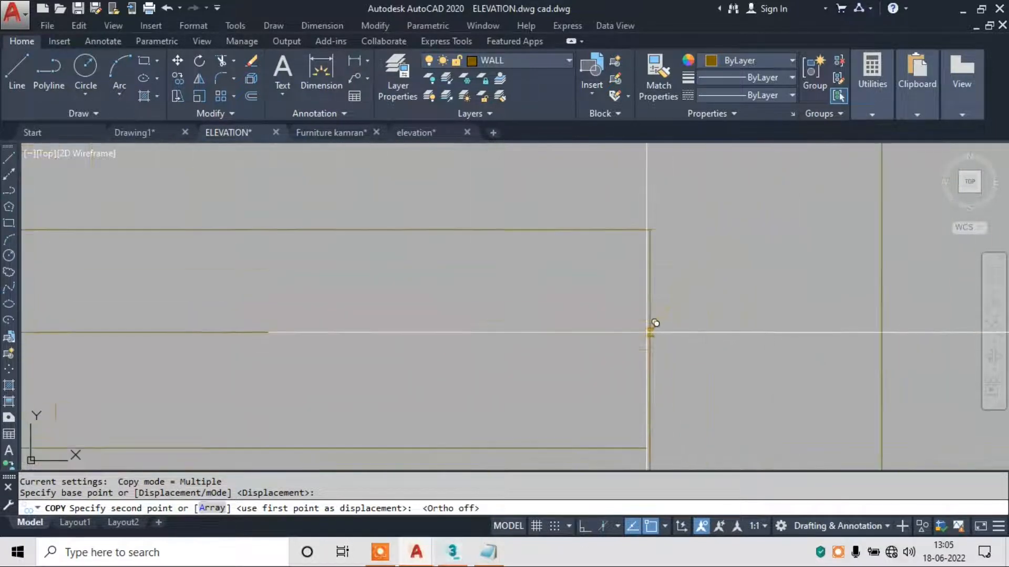
pyautogui.click(652, 289)
pyautogui.scroll(-3, 655, 326)
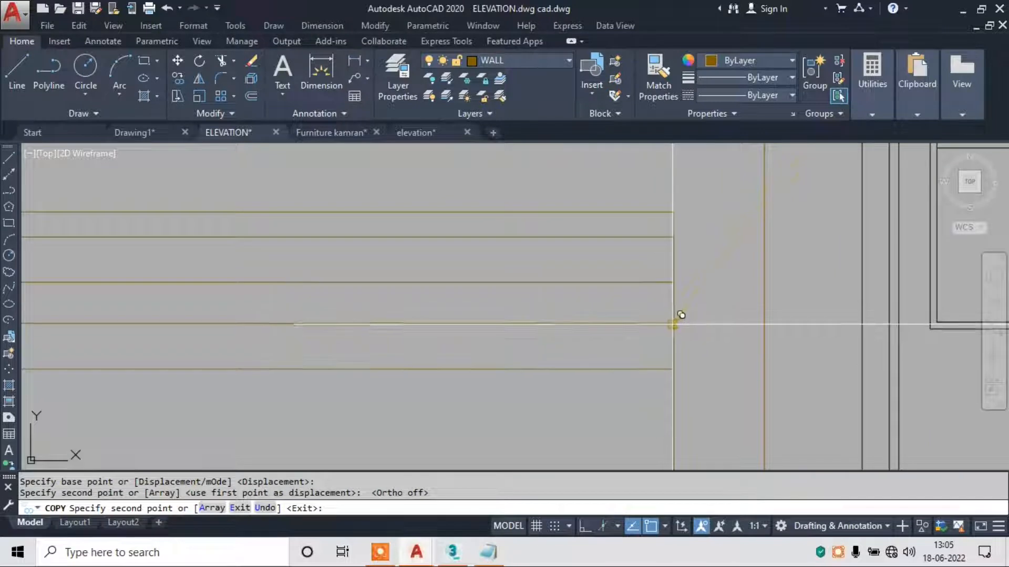
pyautogui.click(670, 321)
pyautogui.scroll(-3, 670, 329)
pyautogui.scroll(3, 670, 304)
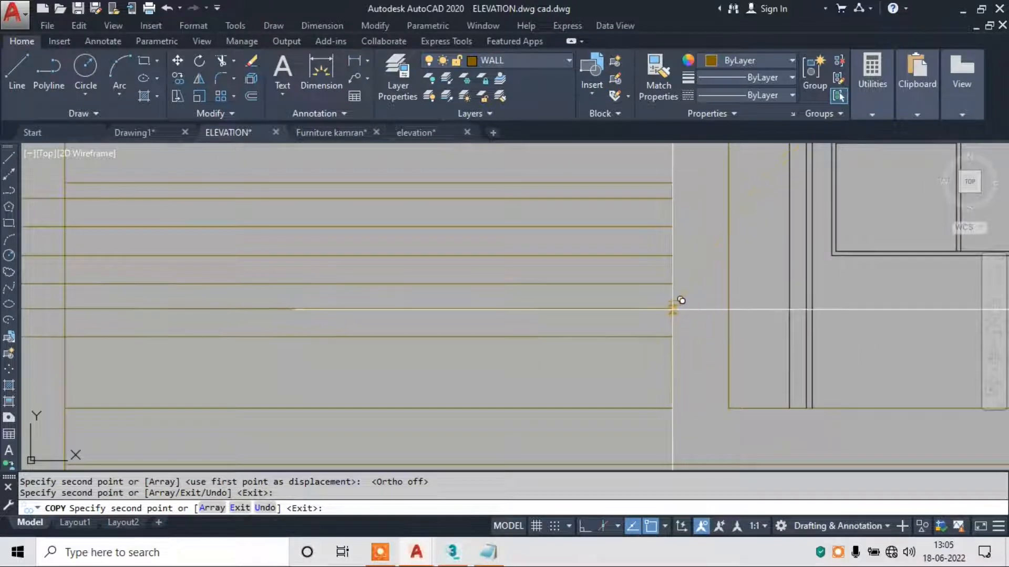
pyautogui.click(672, 311)
pyautogui.scroll(-3, 680, 356)
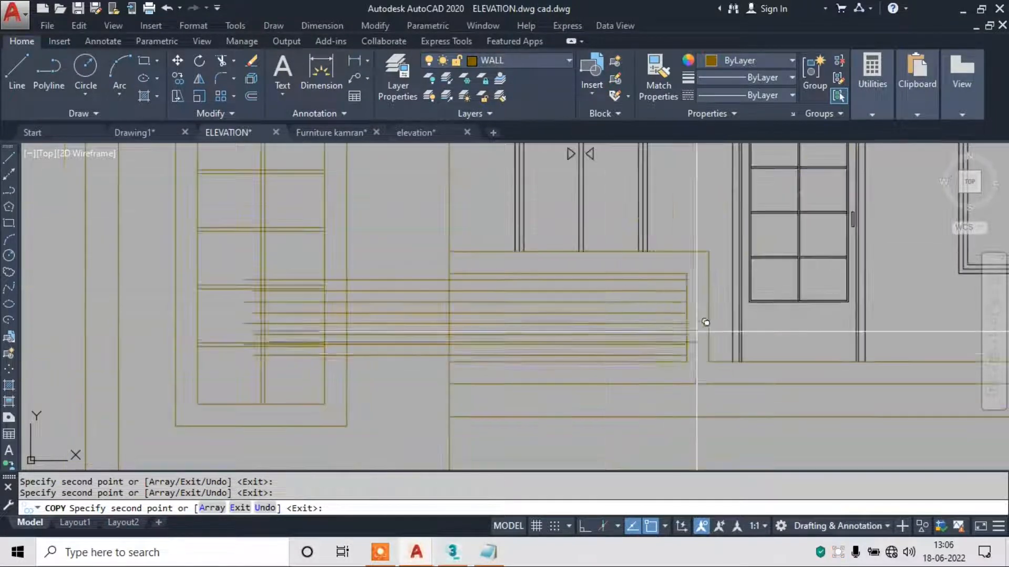
pyautogui.press('Escape')
# Trim the copied railing lines at the wall edge bounding the left parapet panel.
pyautogui.write('tr')
pyautogui.scroll(2, 414, 323)
pyautogui.press('Return')
pyautogui.press('Return')
pyautogui.click(398, 219)
pyautogui.click(387, 408)
pyautogui.press('Escape')
# Erase the cut-off railing pieces lying over the tall stair window and its adjoining wall.
pyautogui.click(112, 231)
pyautogui.click(336, 385)
pyautogui.write('e')
pyautogui.press('Return')
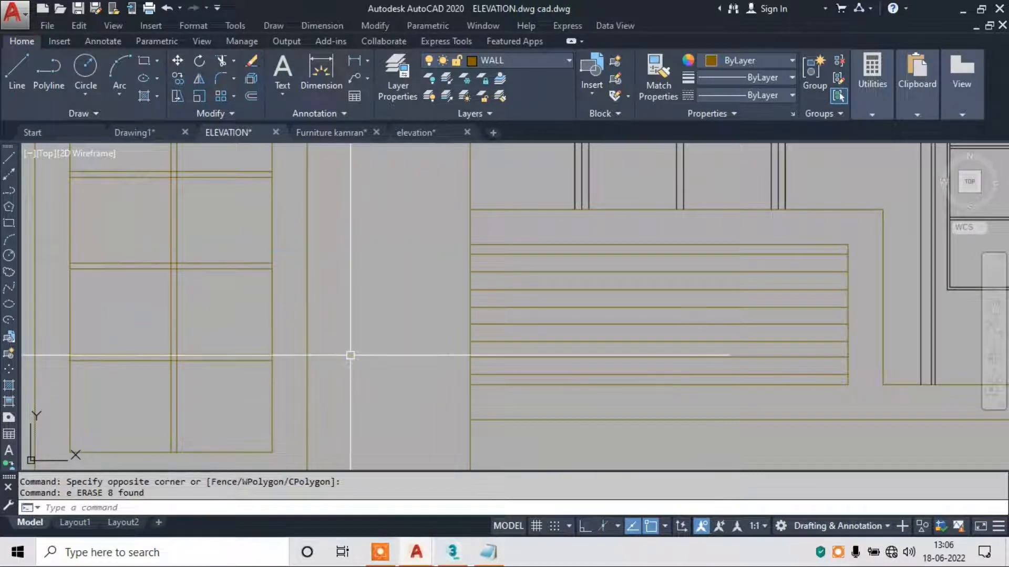
# Copy the left panel's eight railing lines into the opening between the parapets, starting at the left parapet's outer edge.
pyautogui.scroll(-4, 475, 389)
pyautogui.scroll(3, 561, 282)
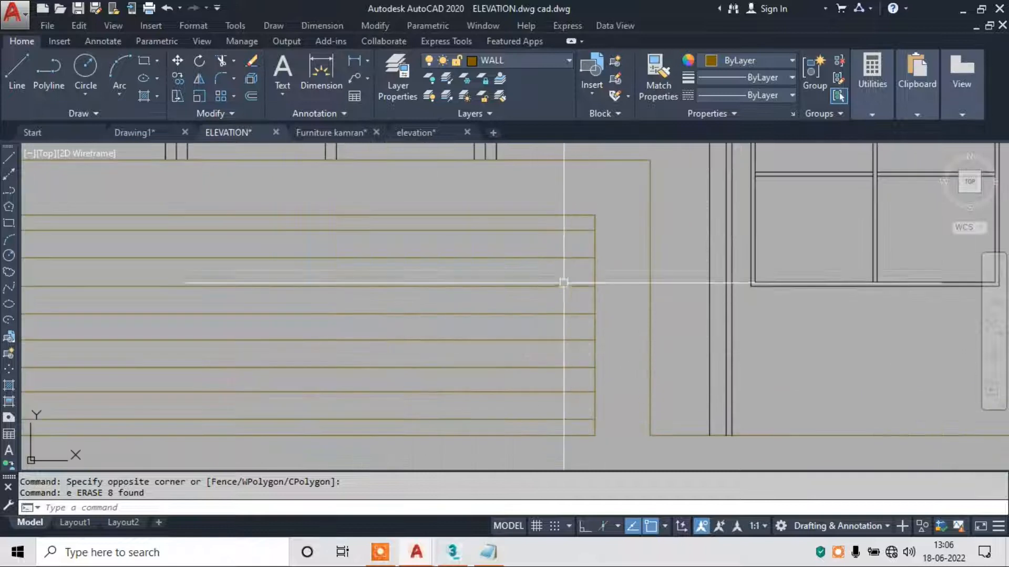
pyautogui.click(556, 222)
pyautogui.click(446, 427)
pyautogui.write('co')
pyautogui.press('Return')
pyautogui.scroll(-5, 480, 360)
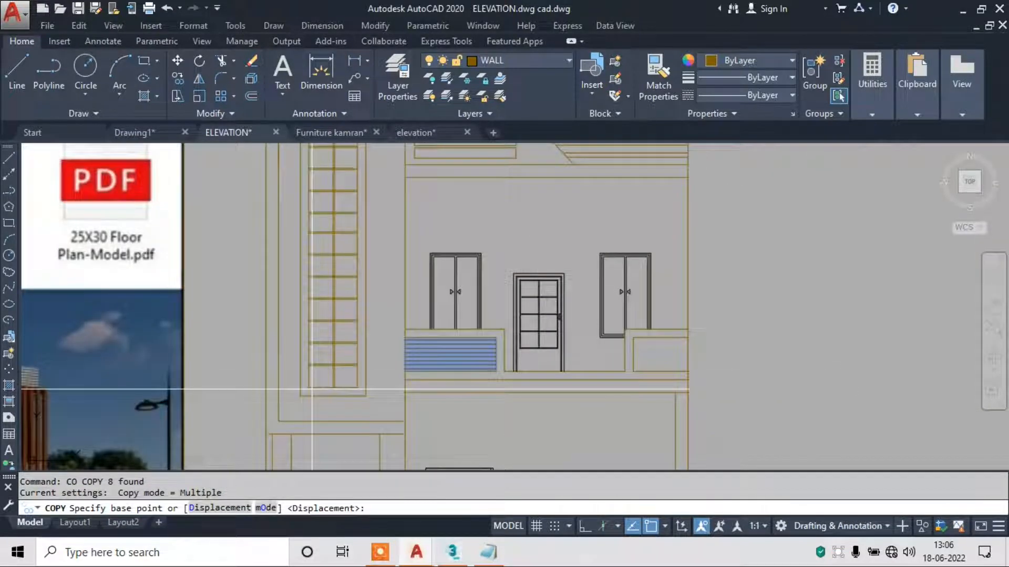
pyautogui.moveTo(433, 303); pyautogui.dragTo(180, 357, button='middle')
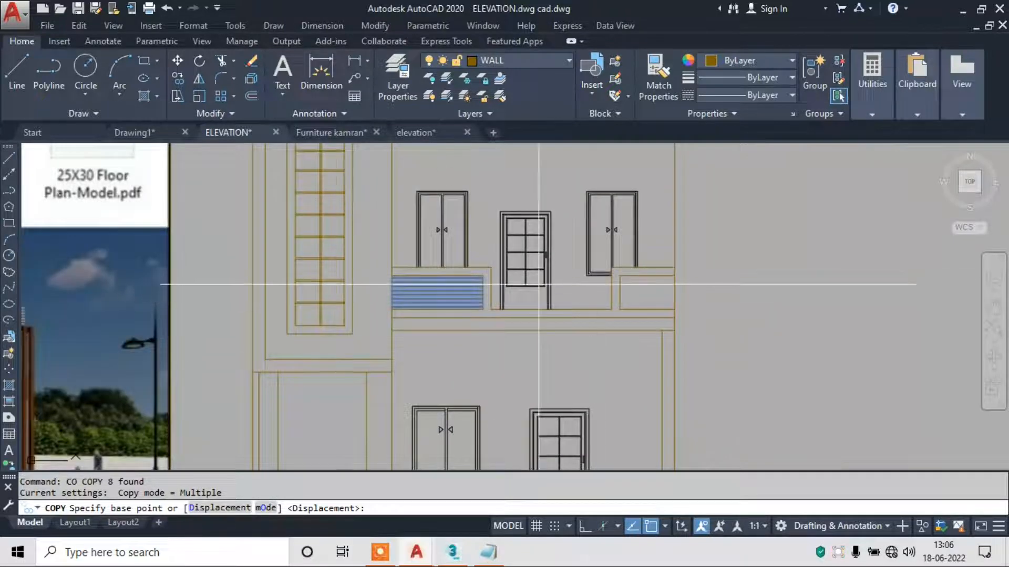
pyautogui.scroll(4, 388, 286)
pyautogui.click(388, 259)
pyautogui.scroll(5, 639, 257)
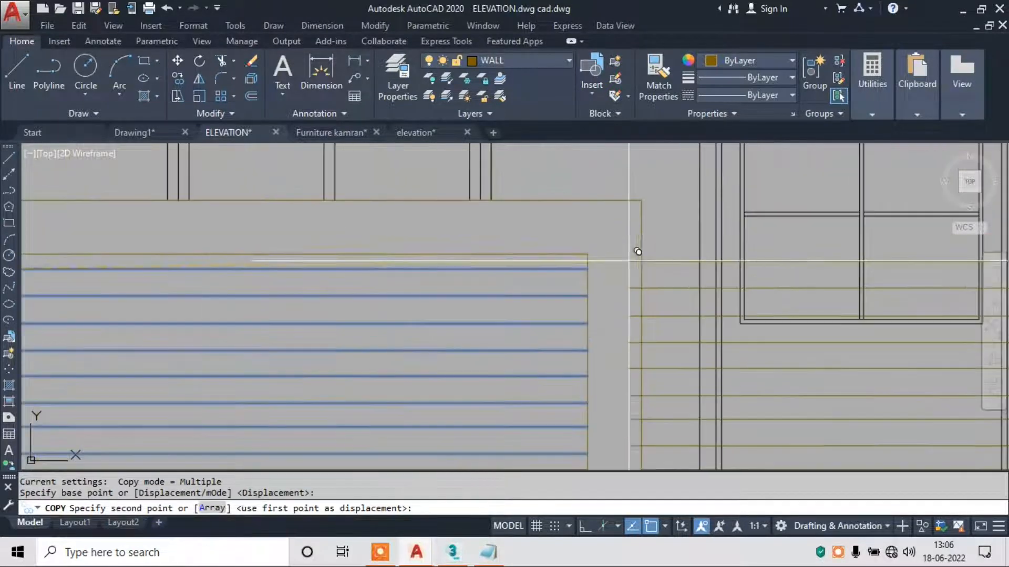
pyautogui.scroll(-5, 646, 246)
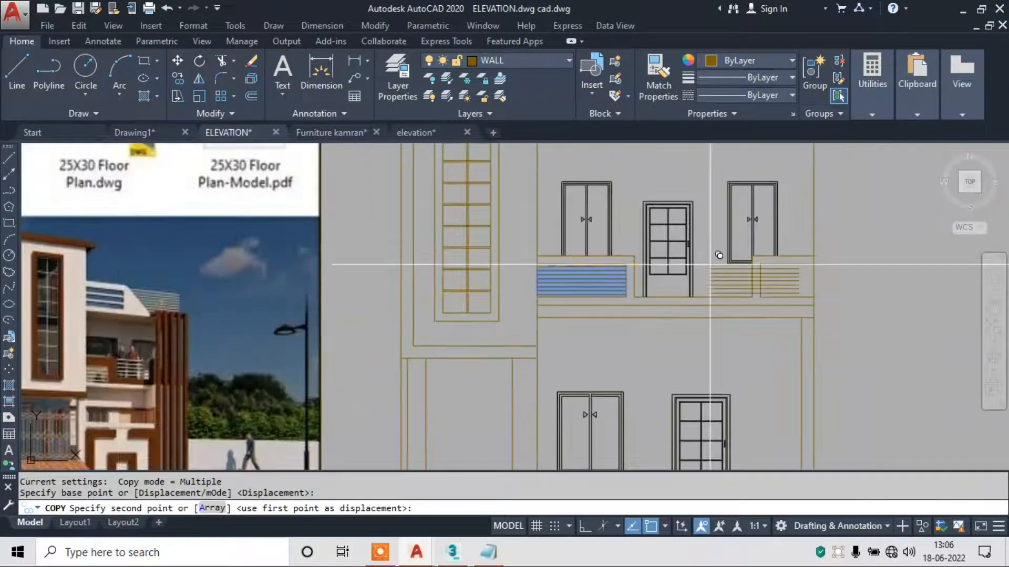
pyautogui.scroll(5, 741, 226)
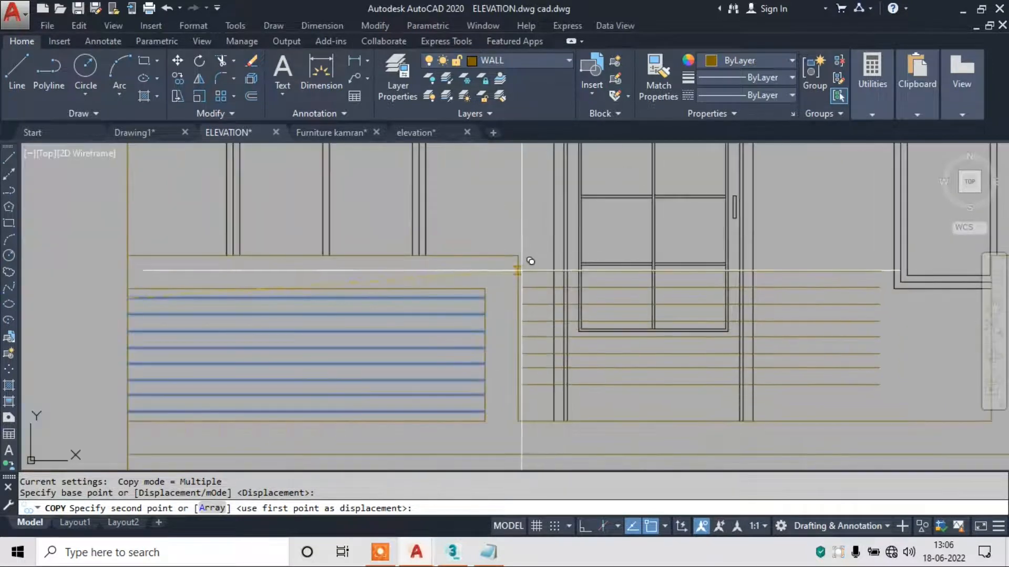
pyautogui.click(527, 261)
pyautogui.press('Escape')
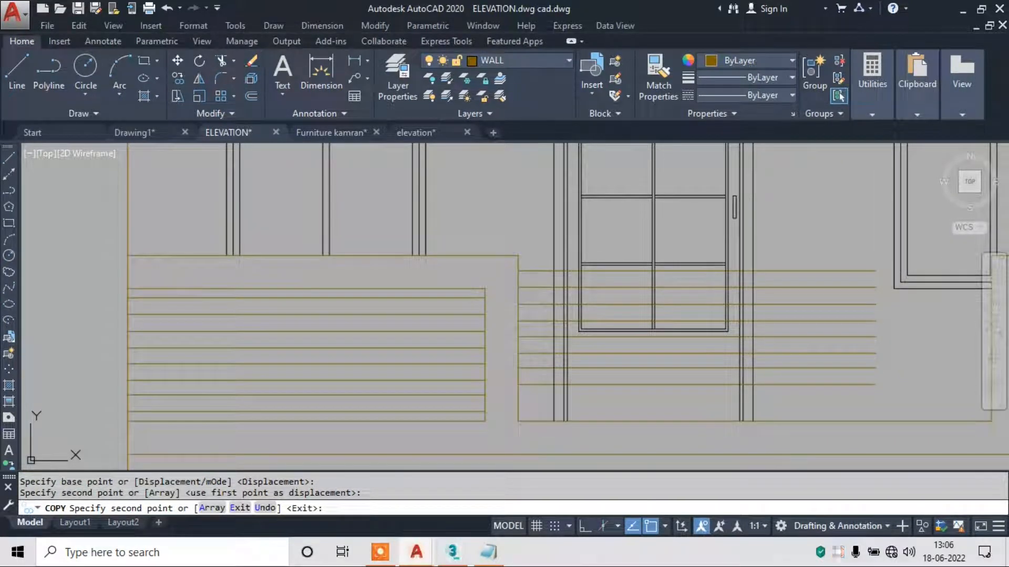
pyautogui.press('Escape')
pyautogui.press('Escape')
# Extend the copied railing lines across the opening toward the right parapet.
pyautogui.scroll(-3, 691, 308)
pyautogui.scroll(2, 691, 309)
pyautogui.write('e')
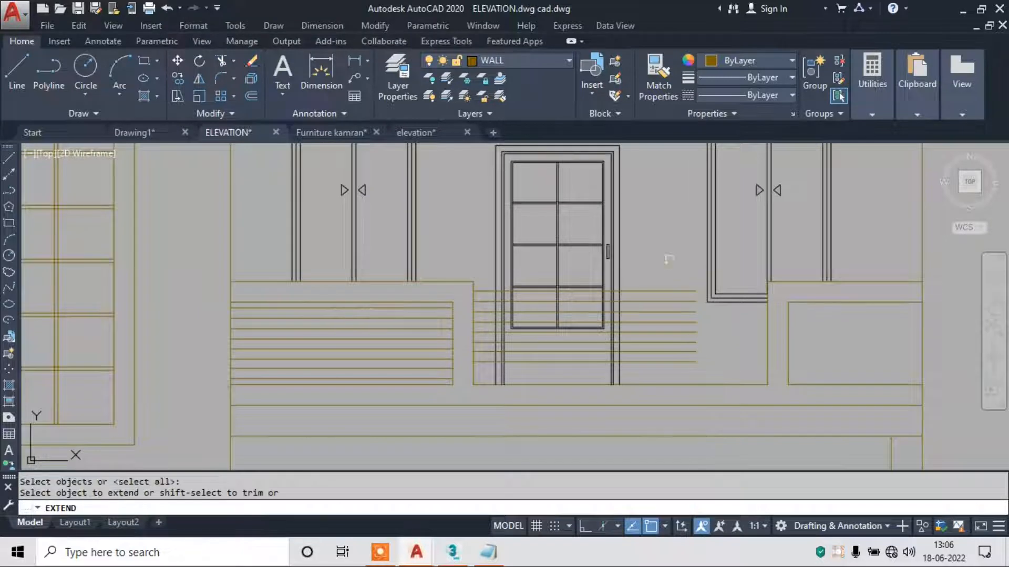
pyautogui.click(669, 258)
pyautogui.scroll(2, 709, 319)
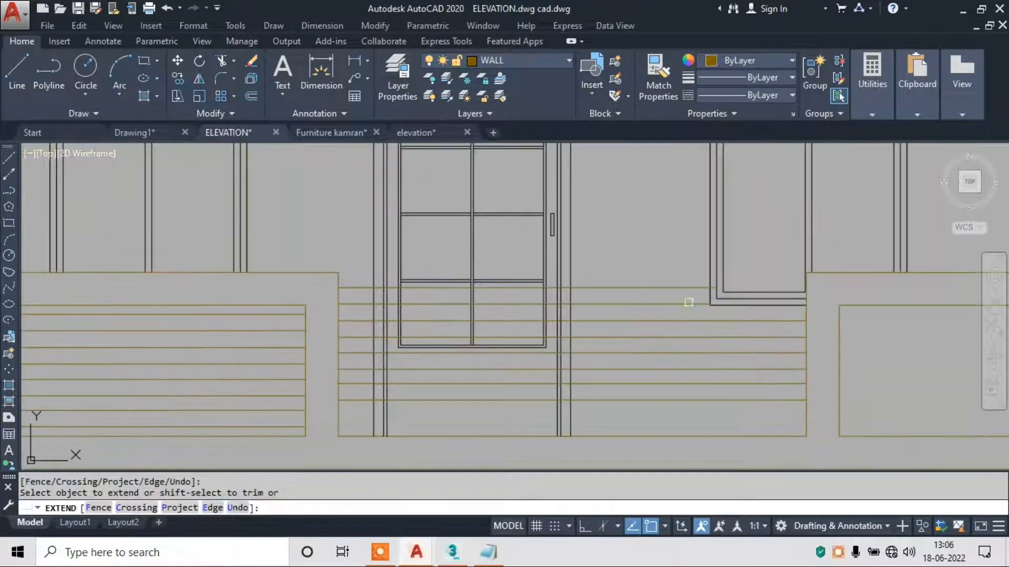
# Extend the upper two railing lines through the right window's frame to the right parapet's edge.
pyautogui.scroll(3, 688, 303)
pyautogui.click(699, 270)
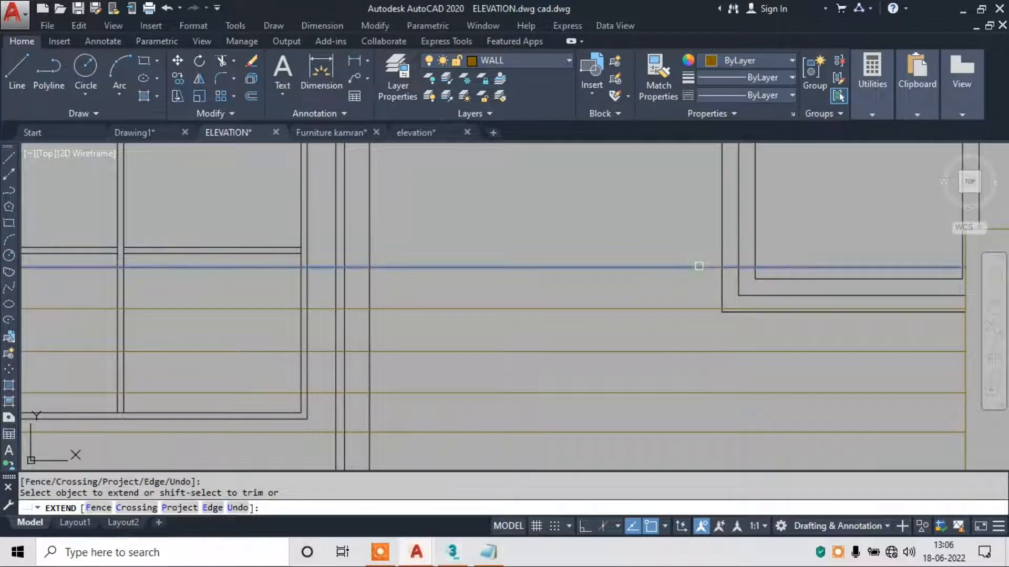
pyautogui.scroll(-3, 699, 267)
pyautogui.scroll(4, 760, 295)
pyautogui.click(760, 297)
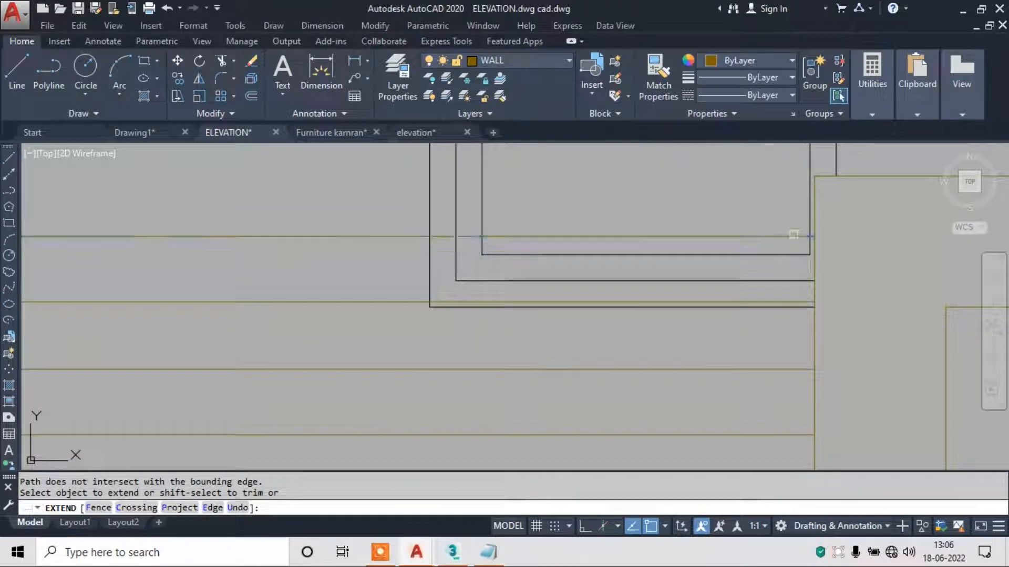
pyautogui.scroll(-4, 793, 235)
pyautogui.press('Escape')
pyautogui.moveTo(410, 336); pyautogui.dragTo(580, 321, button='middle')
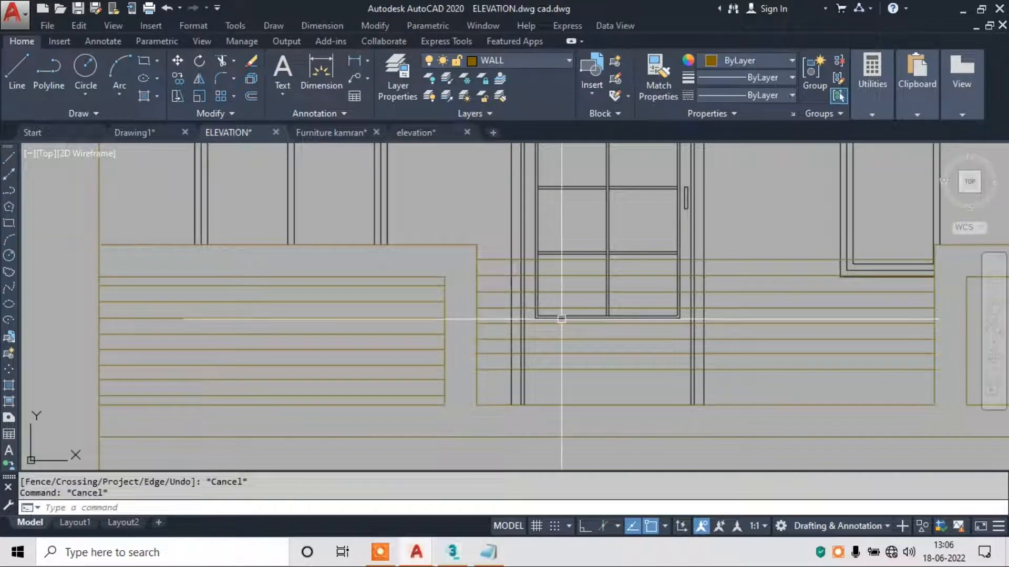
# Try to trim the door and frame lines crossing the gaps between the upper three middle railing lines, and undo the trims.
pyautogui.write('tr')
pyautogui.press('Return')
pyautogui.scroll(2, 546, 255)
pyautogui.click(547, 255)
pyautogui.scroll(2, 541, 265)
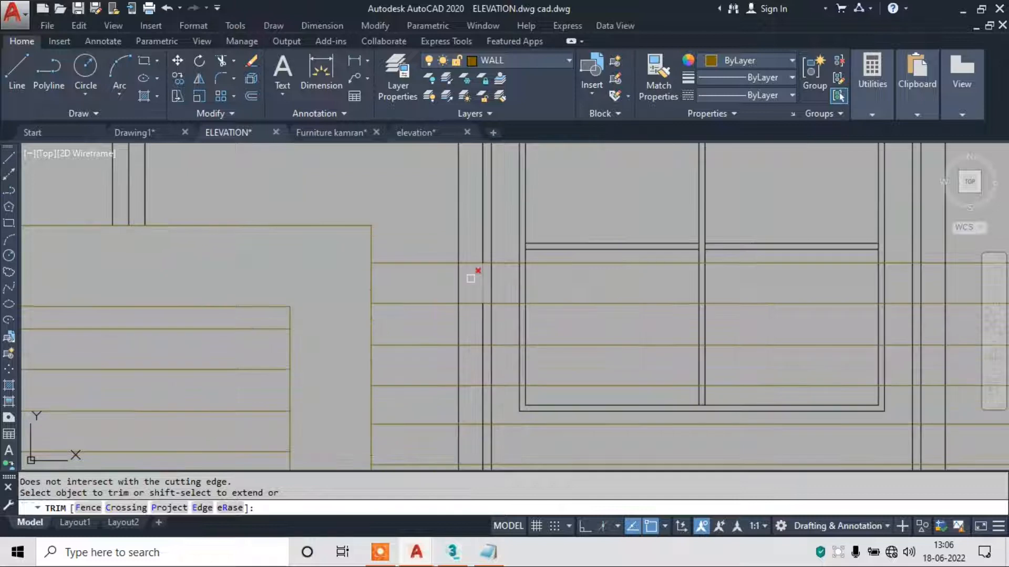
pyautogui.click(459, 277)
pyautogui.click(438, 277)
pyautogui.moveTo(913, 277); pyautogui.dragTo(676, 277, button='middle')
pyautogui.click(748, 286)
pyautogui.scroll(-2, 731, 275)
pyautogui.scroll(2, 489, 388)
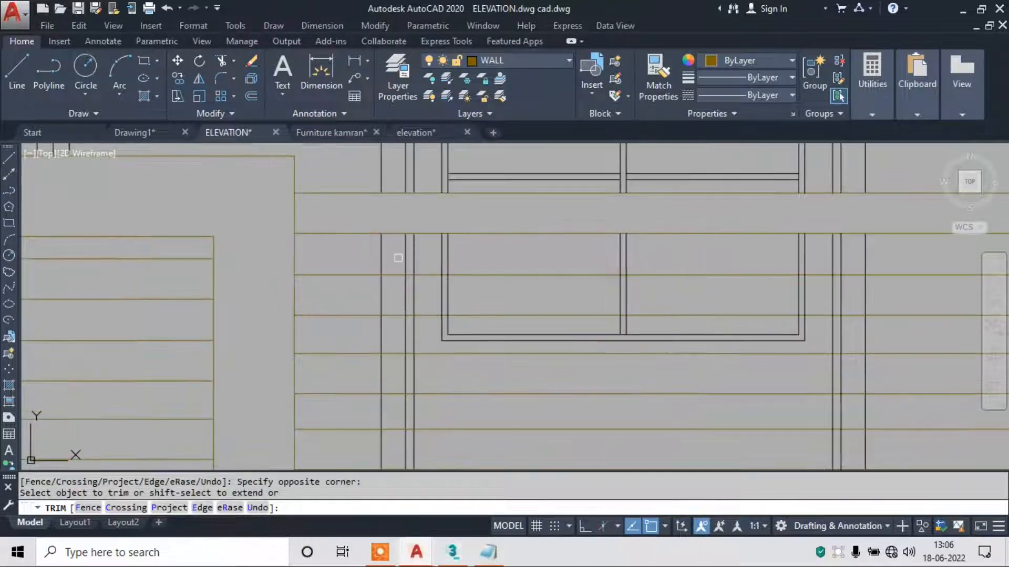
pyautogui.click(357, 253)
pyautogui.click(905, 252)
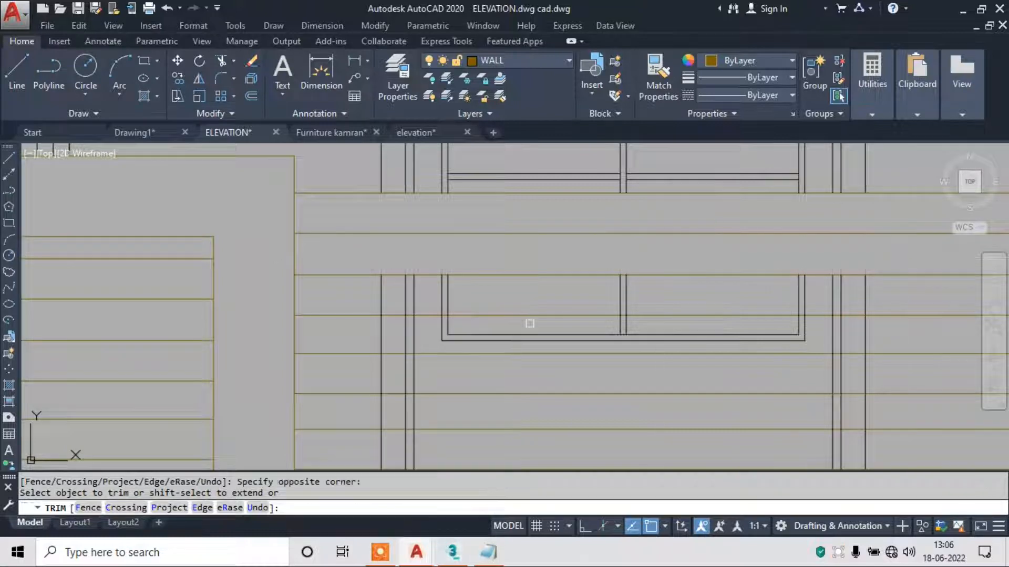
pyautogui.hotkey('ctrl', 'z')
pyautogui.hotkey('ctrl', 'z')
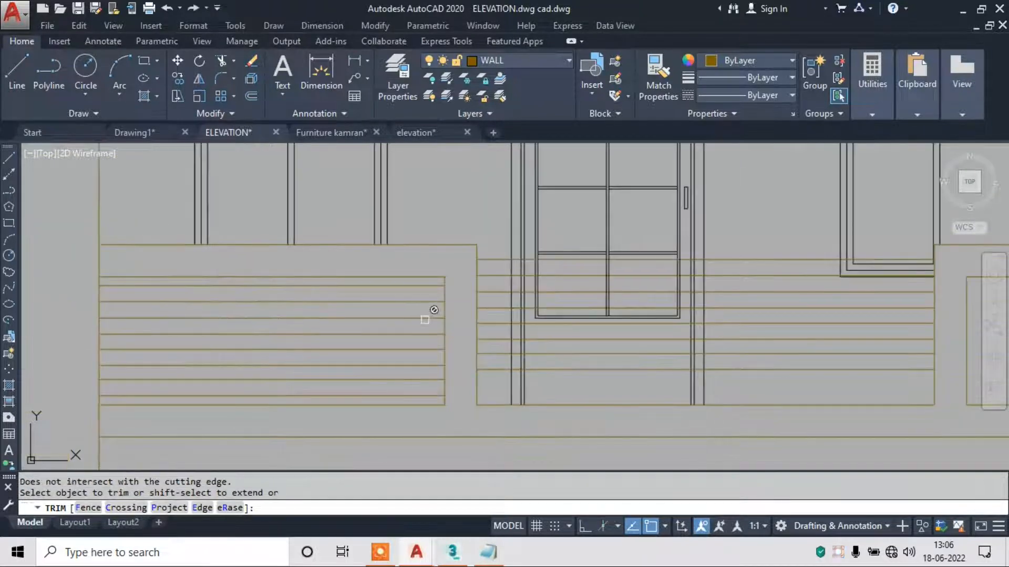
# Try to trim the door and frame lines inside the first and third gaps between the middle railing lines.
pyautogui.press('Escape')
pyautogui.scroll(2, 529, 295)
pyautogui.press('space')
pyautogui.press('space')
pyautogui.click(464, 223)
pyautogui.moveTo(635, 226); pyautogui.dragTo(504, 228, button='middle')
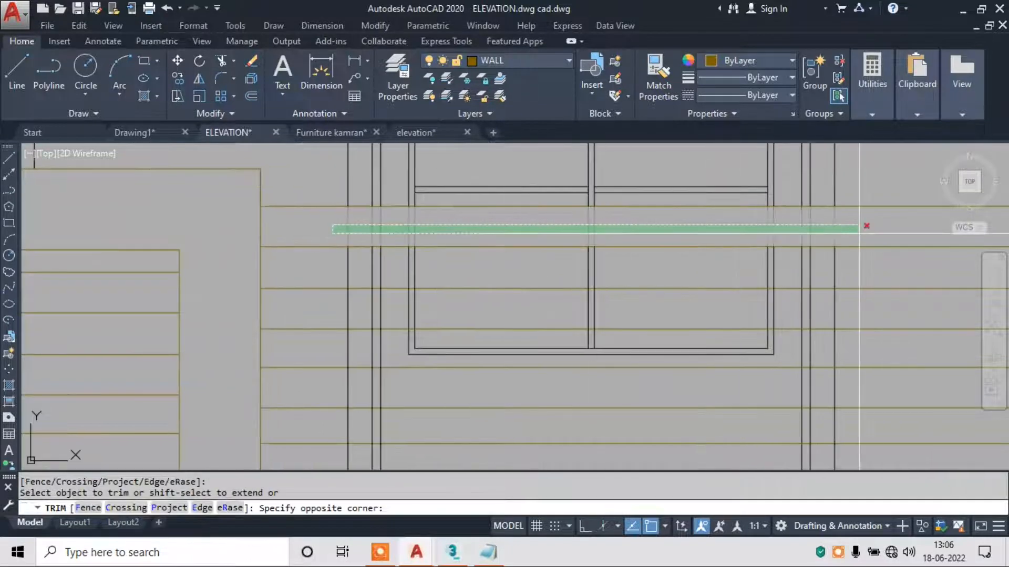
pyautogui.click(859, 227)
pyautogui.click(323, 310)
pyautogui.click(851, 304)
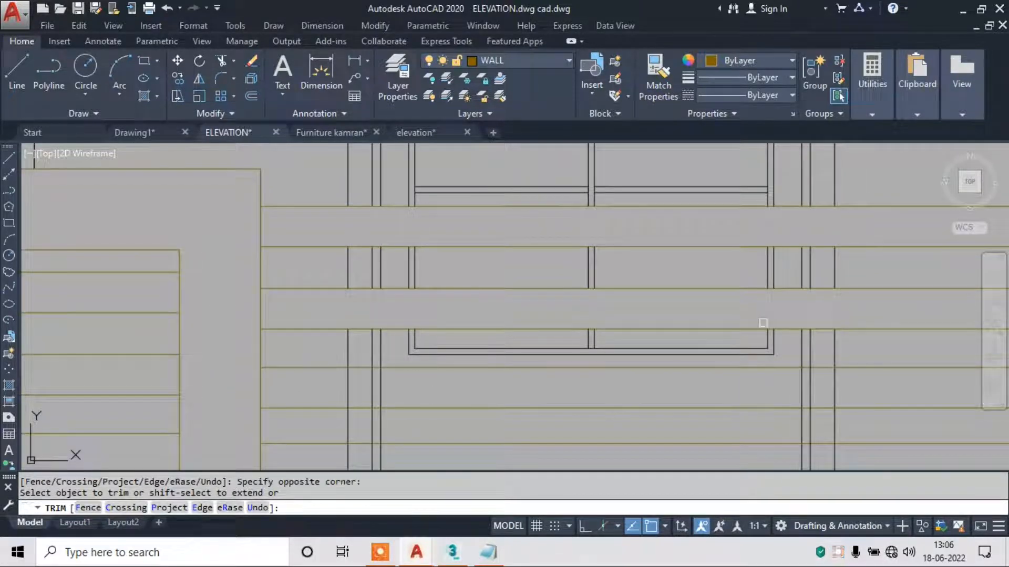
# Try to trim the door frame lines between the fifth and sixth middle railing lines.
pyautogui.click(651, 331)
pyautogui.moveTo(652, 330); pyautogui.dragTo(638, 253, button='middle')
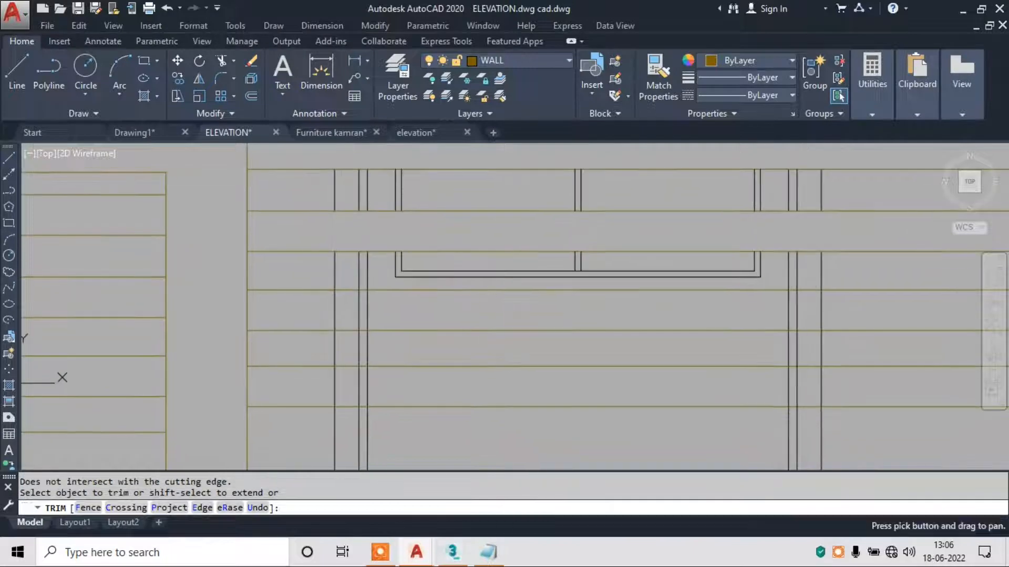
pyautogui.click(302, 310)
pyautogui.click(867, 301)
pyautogui.moveTo(608, 349); pyautogui.dragTo(601, 281, button='middle')
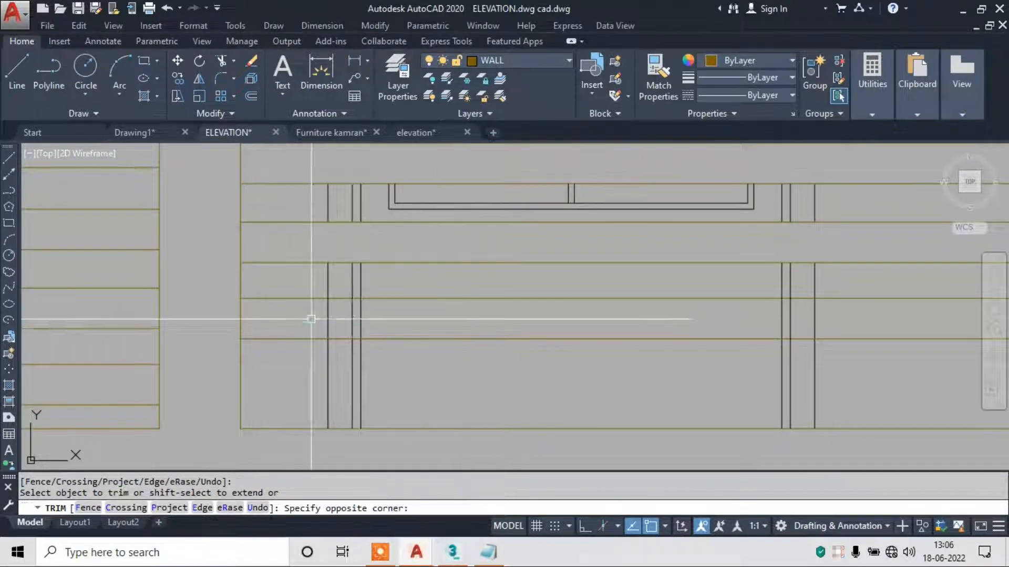
pyautogui.press('Escape')
# Undo the alternating trims of the door and frame lines behind the middle railing.
pyautogui.click(486, 552)
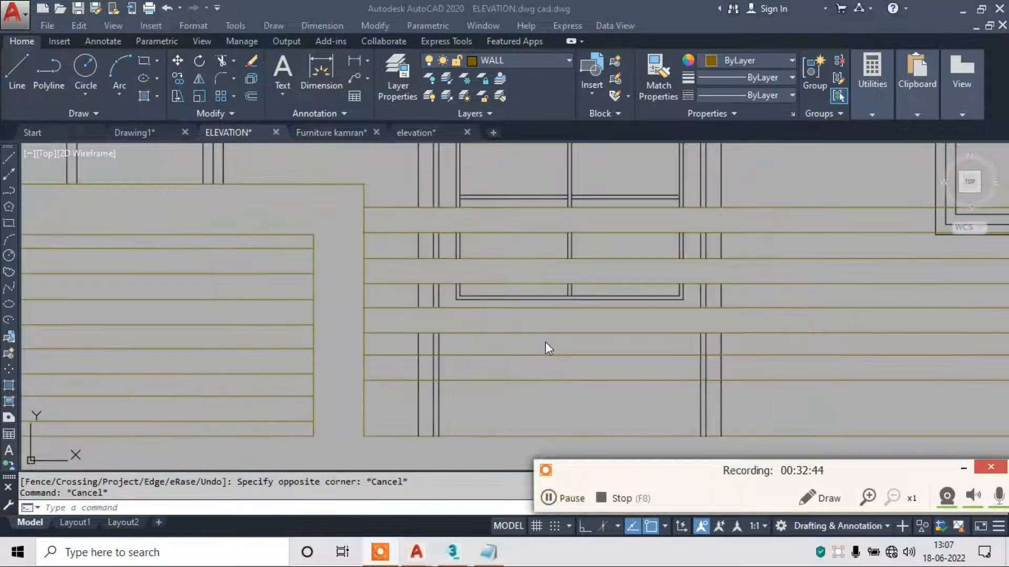
pyautogui.click(544, 342)
pyautogui.hotkey('ctrl', 'z')
pyautogui.hotkey('ctrl', 'z')
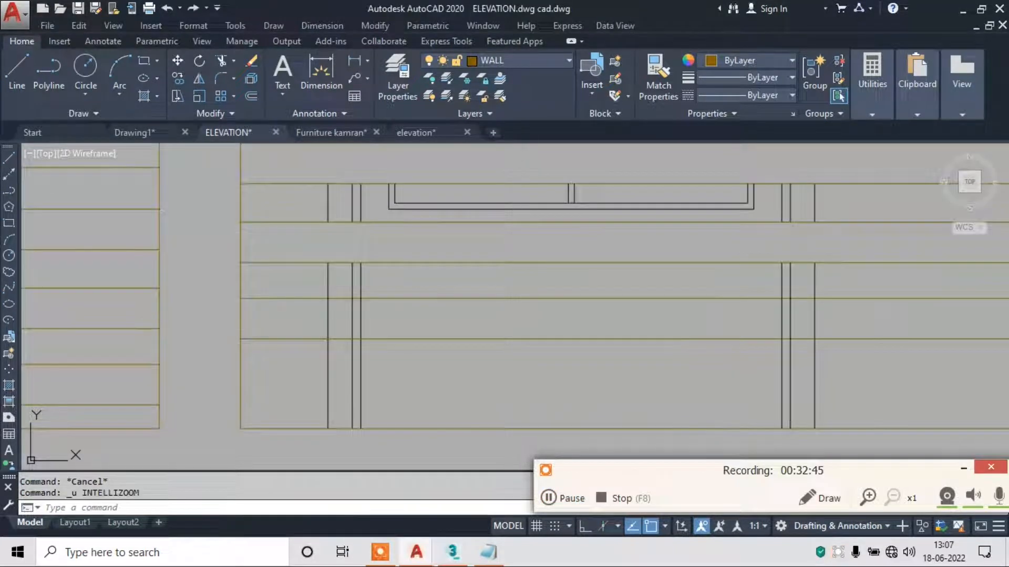
# Trim the door and frame lines inside the first and third gaps between the middle railing lines.
pyautogui.write('tr')
pyautogui.press('Return')
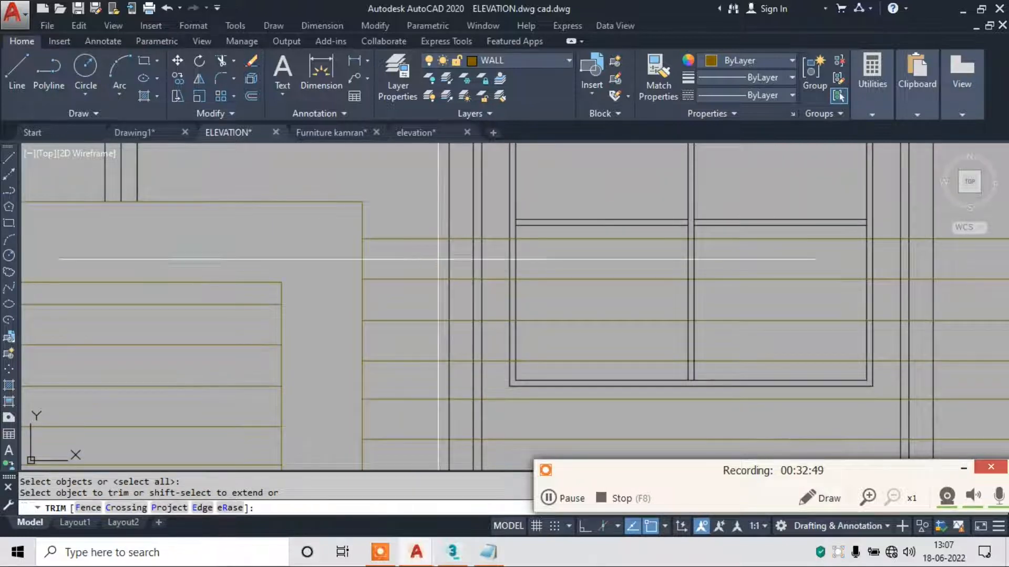
pyautogui.click(438, 259)
pyautogui.moveTo(730, 272); pyautogui.dragTo(656, 270, button='middle')
pyautogui.click(907, 260)
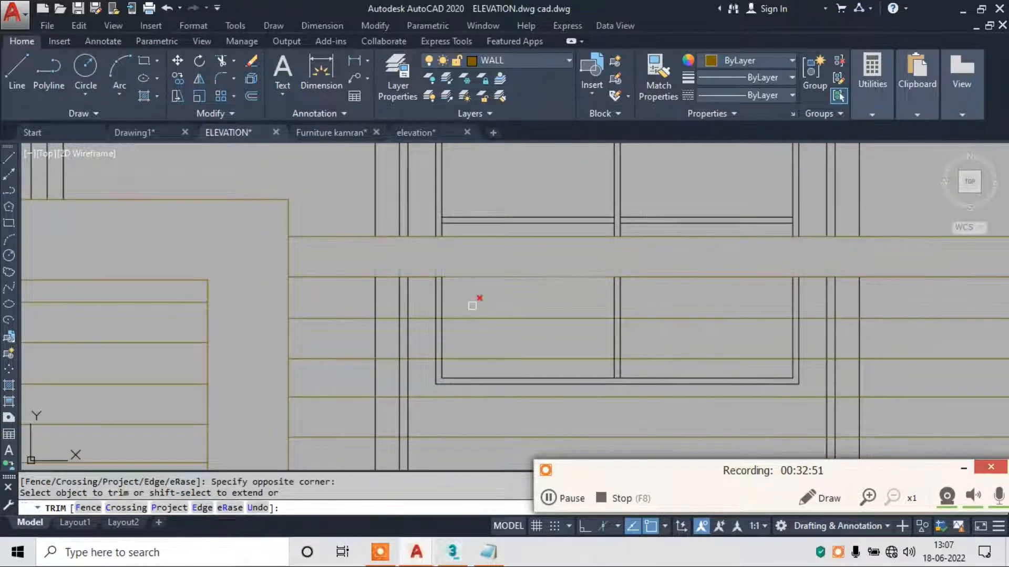
pyautogui.moveTo(425, 322); pyautogui.dragTo(346, 288, button='middle')
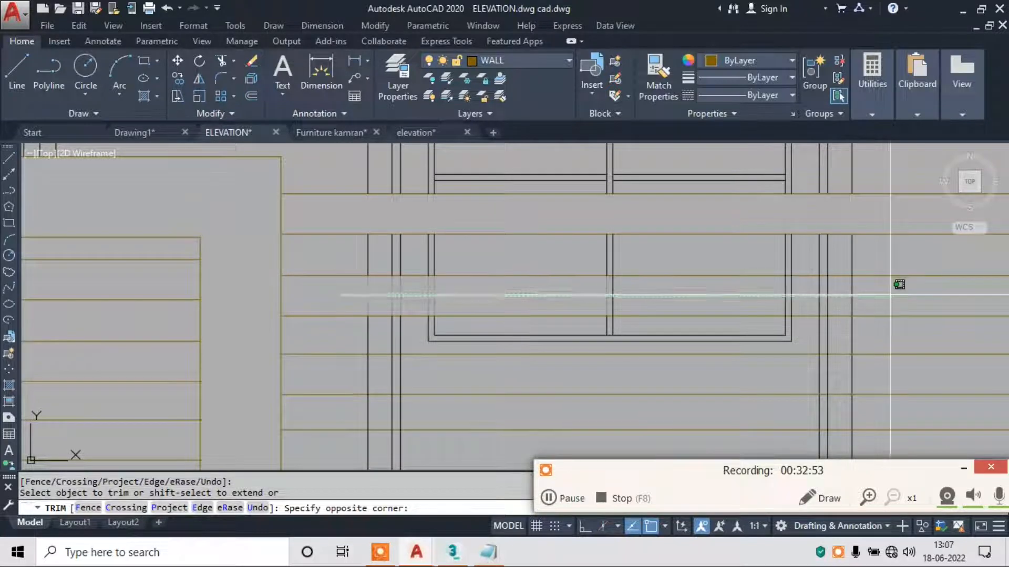
pyautogui.click(901, 281)
pyautogui.scroll(-3, 495, 307)
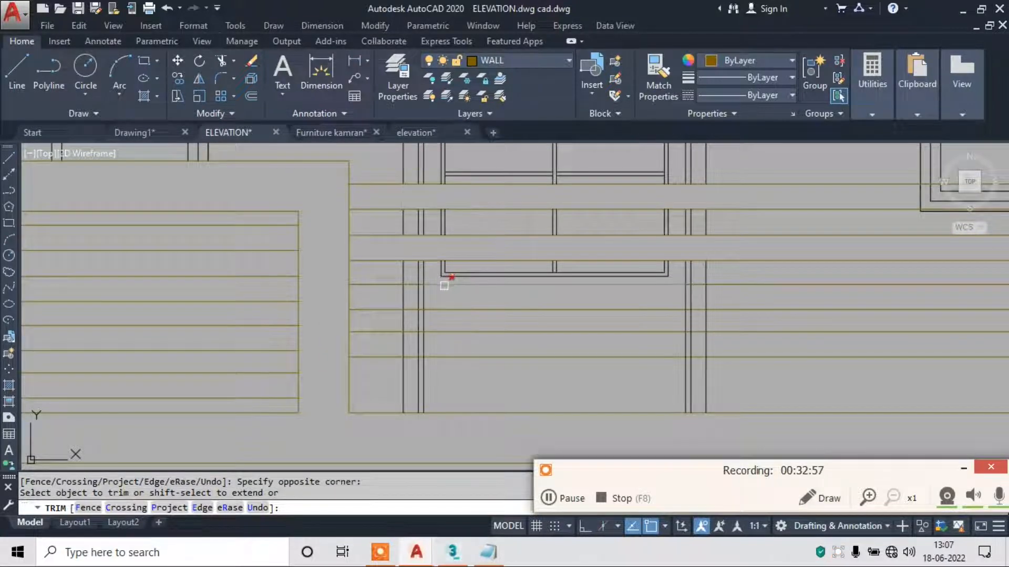
# Trim the outer door frame lines between the fourth and fifth middle railing lines.
pyautogui.scroll(2, 400, 275)
pyautogui.click(397, 272)
pyautogui.click(936, 275)
pyautogui.moveTo(344, 333); pyautogui.dragTo(335, 285, button='middle')
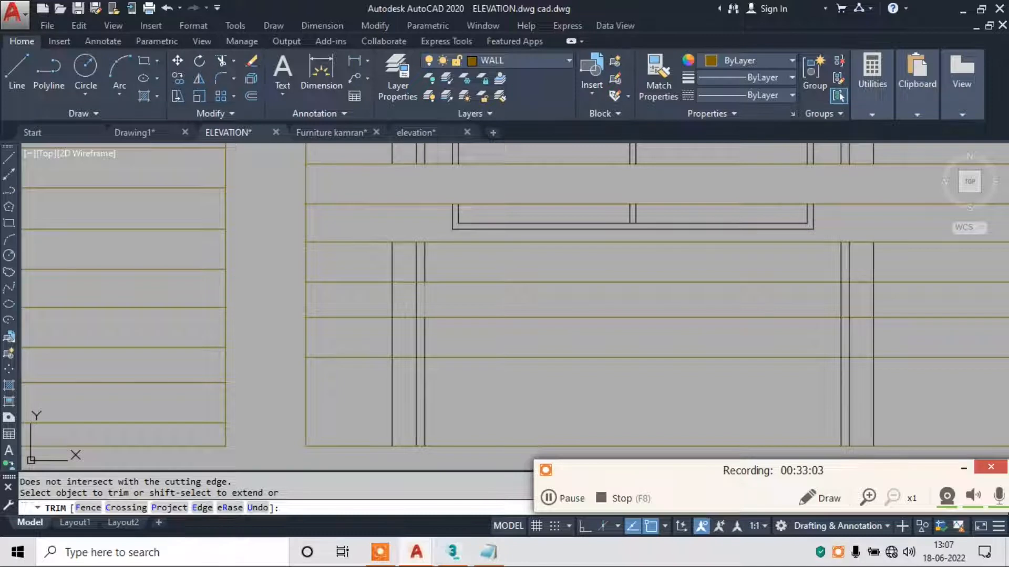
pyautogui.scroll(-5, 477, 325)
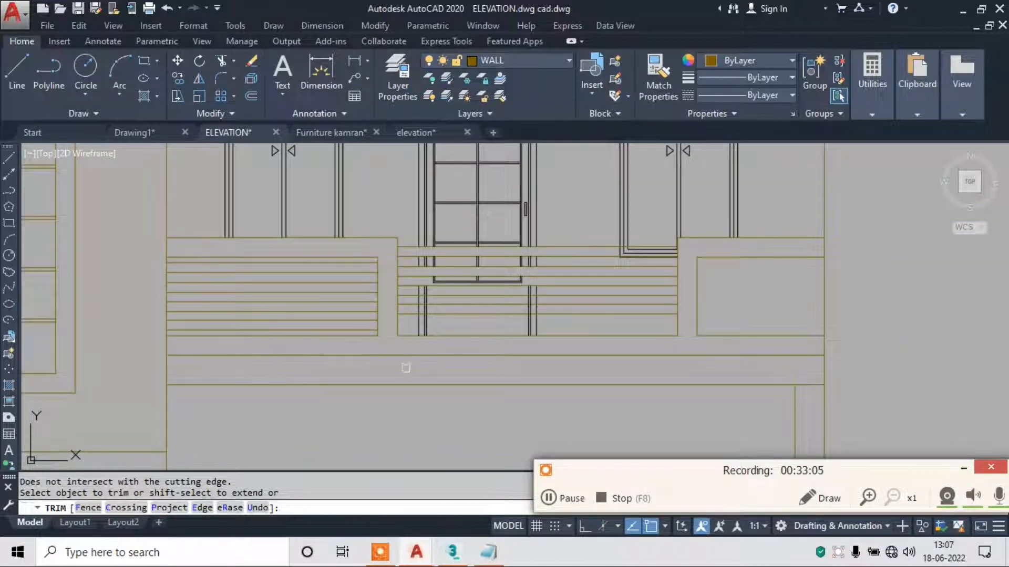
pyautogui.scroll(2, 425, 275)
pyautogui.scroll(4, 525, 284)
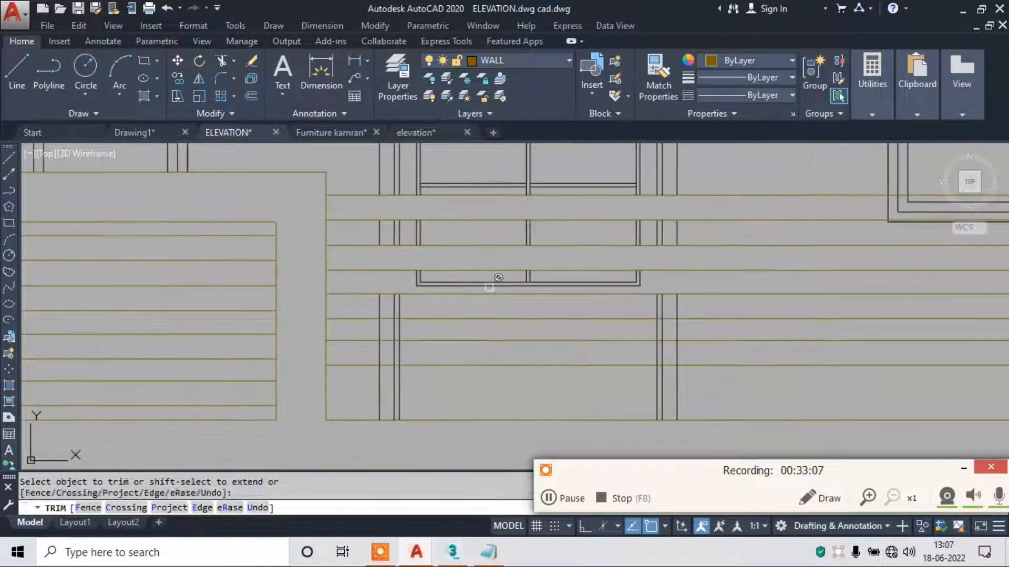
# Erase the leftover bottom pieces of the door leaf between the fourth and fifth railing lines.
pyautogui.press('Escape')
pyautogui.click(654, 275)
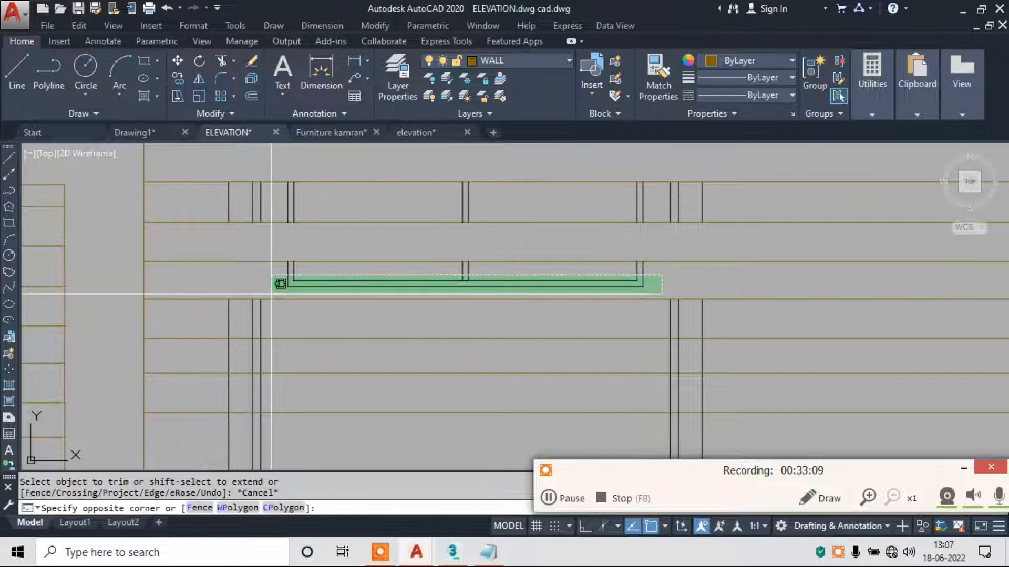
pyautogui.click(276, 290)
pyautogui.write('e')
pyautogui.press('Return')
# Trim the door frame lines between the sixth and seventh middle railing lines.
pyautogui.write('tr')
pyautogui.press('Return')
pyautogui.press('Return')
pyautogui.scroll(-2, 336, 252)
pyautogui.scroll(2, 276, 341)
pyautogui.click(275, 323)
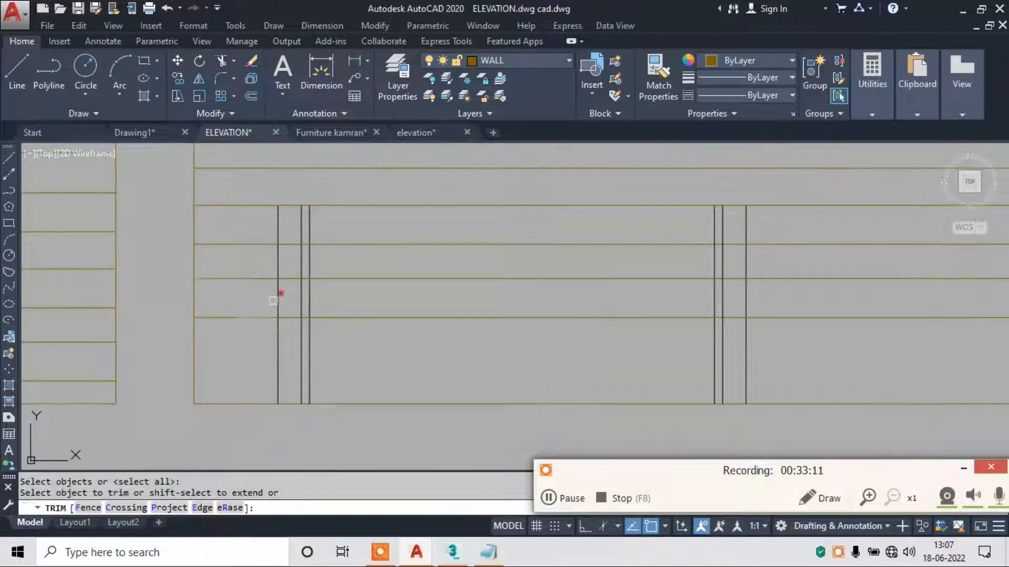
pyautogui.click(267, 261)
pyautogui.click(769, 253)
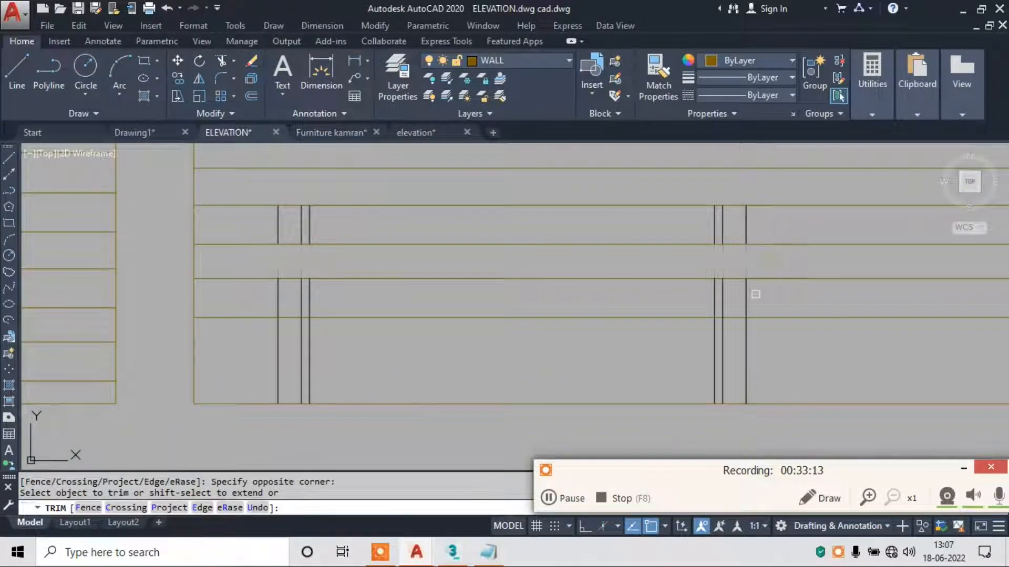
# Trim the door frame lines between the seventh and eighth middle railing lines.
pyautogui.click(771, 354)
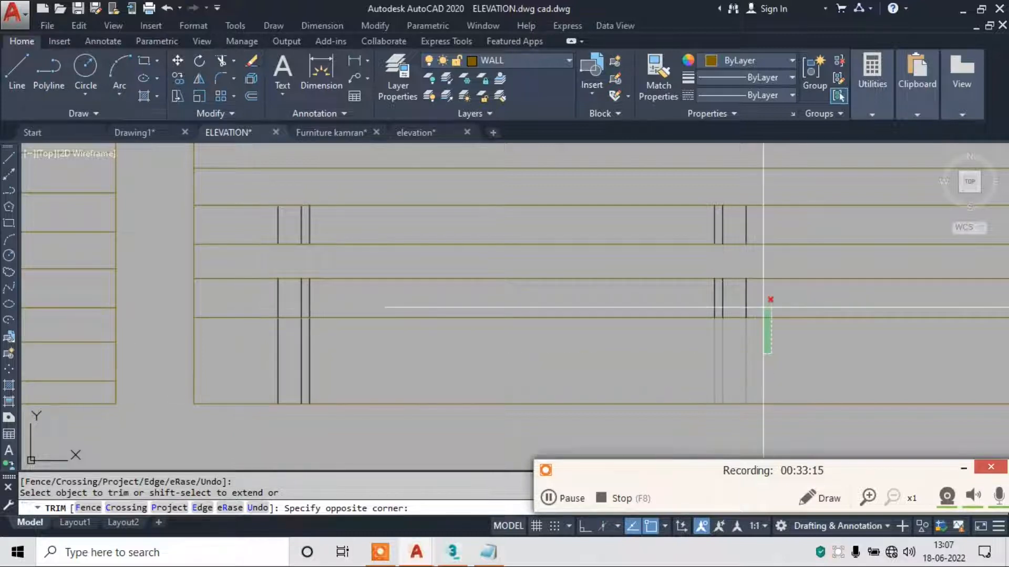
pyautogui.press('Escape')
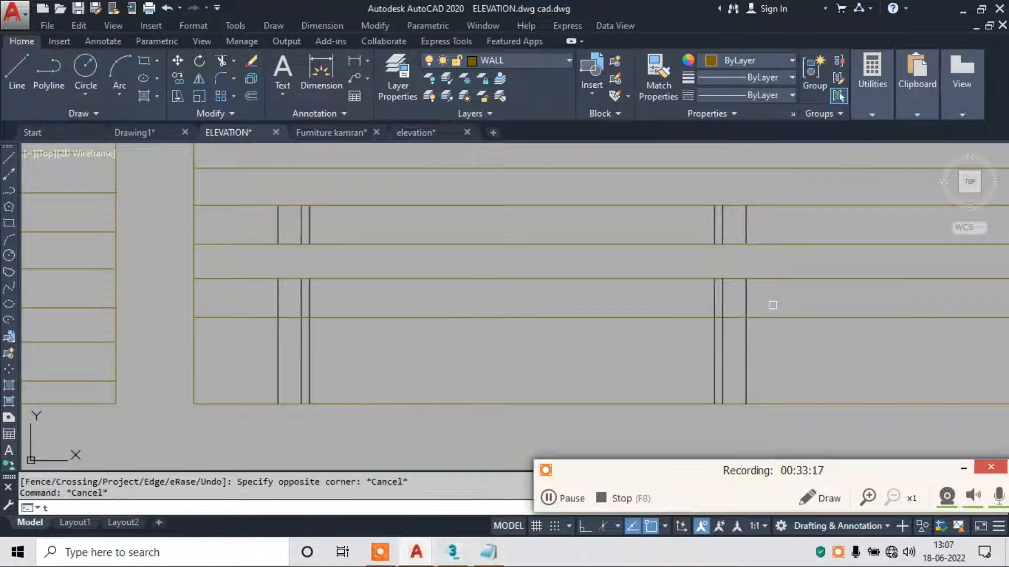
pyautogui.write('t')
pyautogui.press('Return')
pyautogui.scroll(-3, 468, 336)
pyautogui.press('Escape')
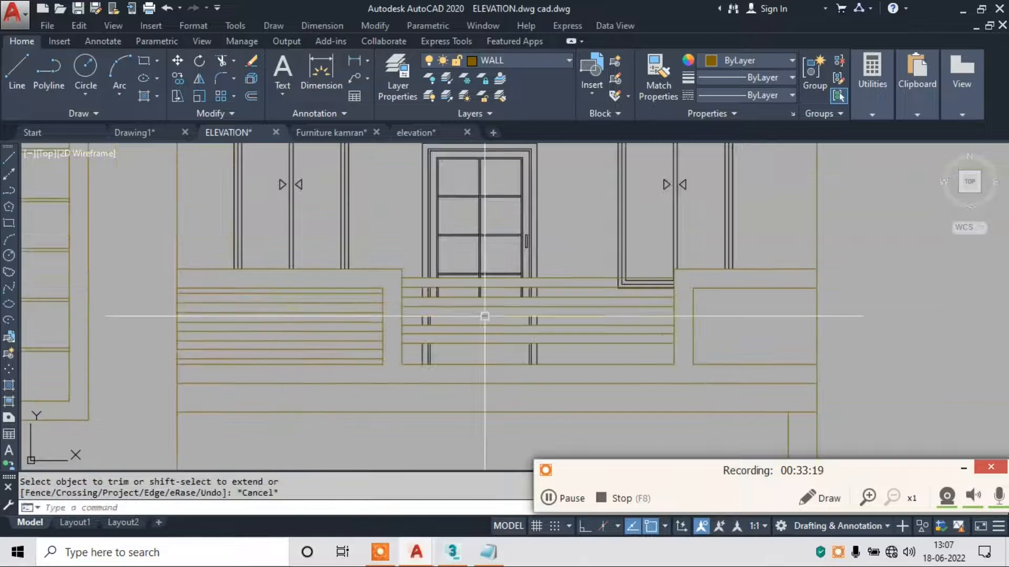
pyautogui.scroll(3, 483, 315)
pyautogui.press('Escape')
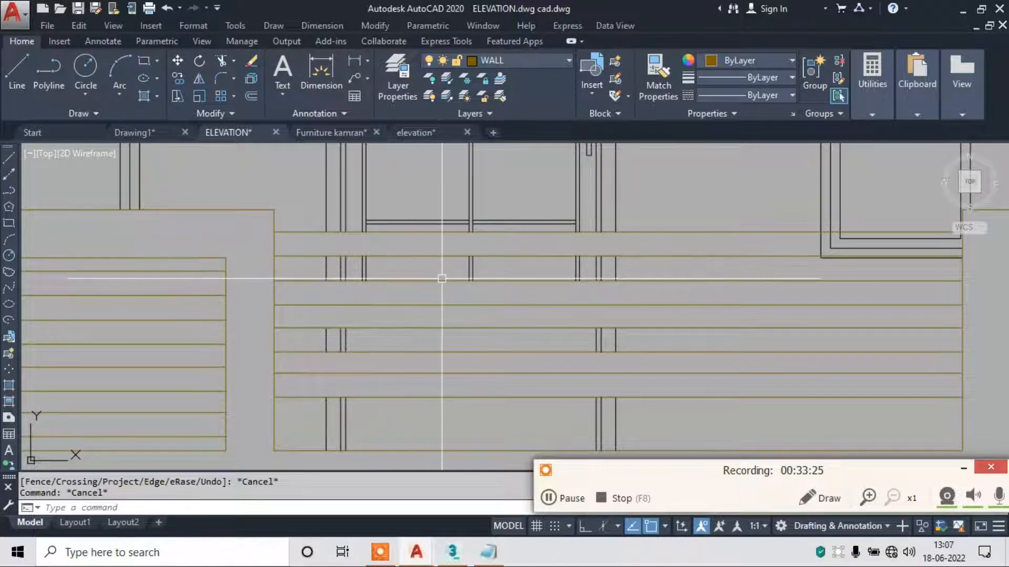
# Trim the right window's vertical frame lines between the top two middle railing lines.
pyautogui.scroll(-3, 466, 338)
pyautogui.scroll(5, 647, 311)
pyautogui.write('tr')
pyautogui.press('Return')
pyautogui.press('Return')
pyautogui.click(497, 216)
pyautogui.click(340, 237)
pyautogui.scroll(-2, 594, 245)
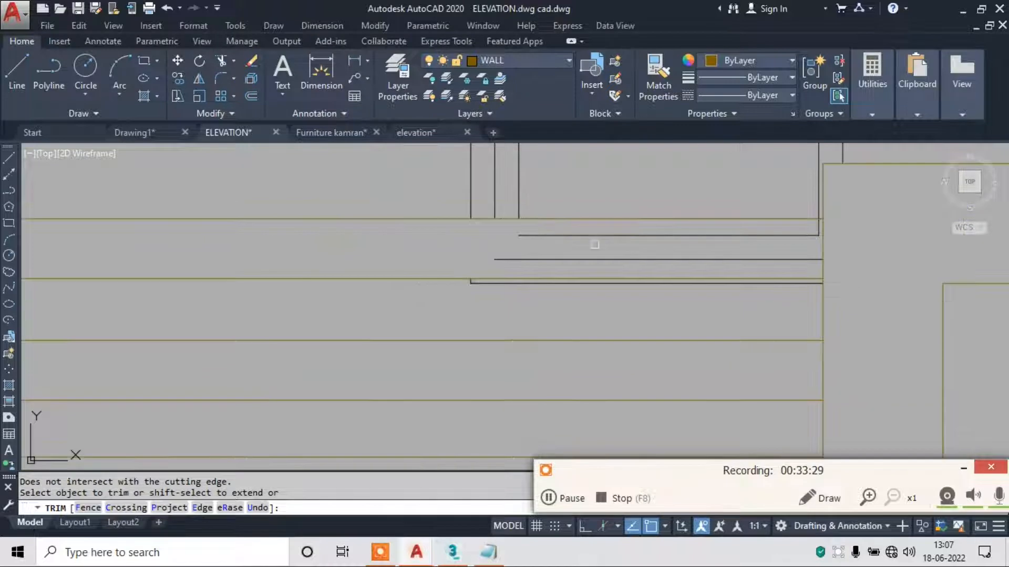
pyautogui.scroll(4, 817, 229)
pyautogui.click(818, 223)
pyautogui.scroll(-2, 758, 237)
pyautogui.press('Escape')
# Erase the right window's leftover bottom frame pieces behind the middle railing.
pyautogui.click(716, 231)
pyautogui.click(622, 290)
pyautogui.write('e')
pyautogui.press('Return')
pyautogui.click(227, 286)
pyautogui.click(876, 349)
pyautogui.write('e')
pyautogui.press('Return')
# Draw a horizontal railing line across the right parapet's recessed panel, slightly below its top edge.
pyautogui.scroll(-12, 607, 307)
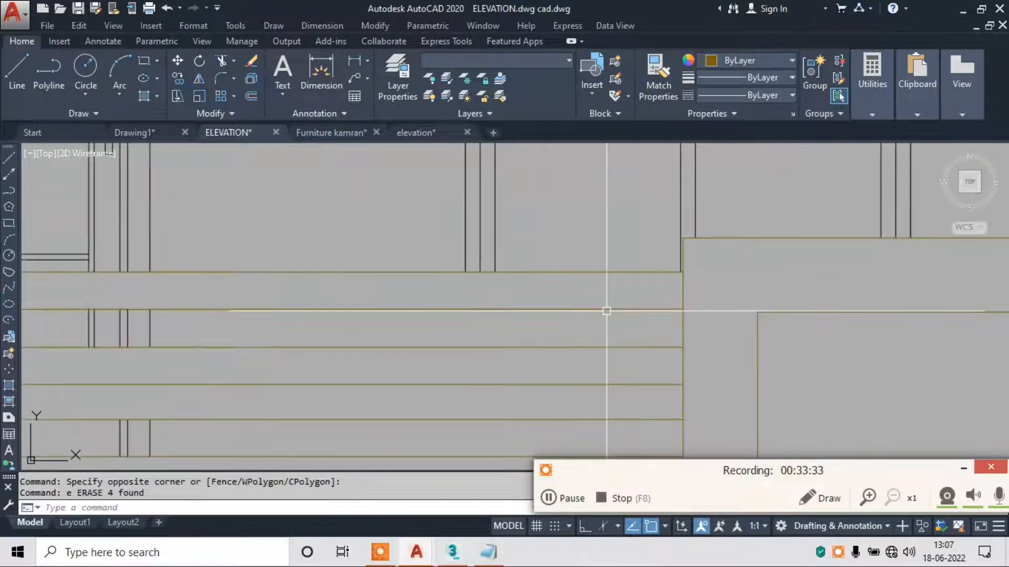
pyautogui.scroll(2, 536, 376)
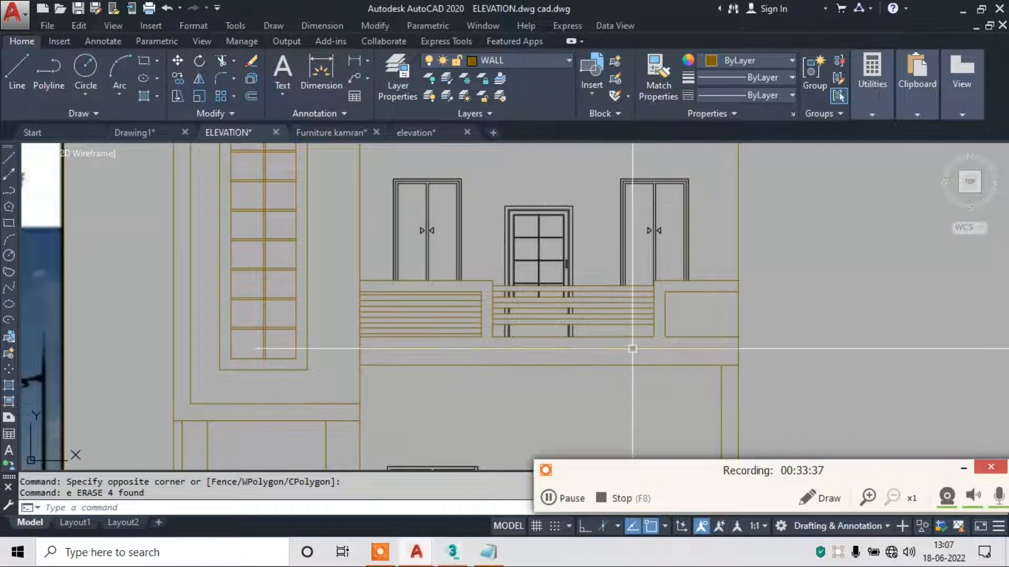
pyautogui.scroll(5, 679, 315)
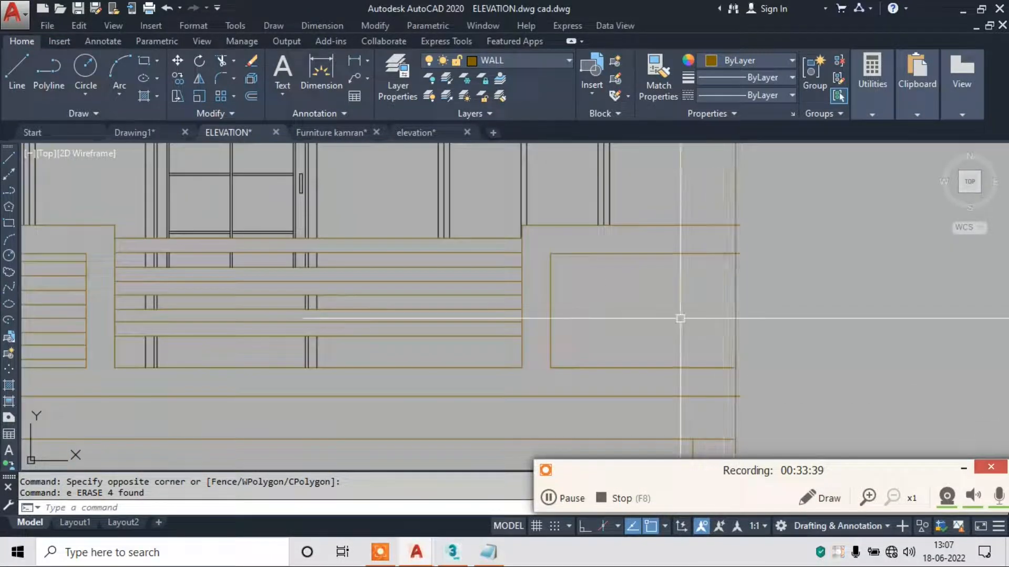
pyautogui.press('Escape')
pyautogui.write('l')
pyautogui.press('Return')
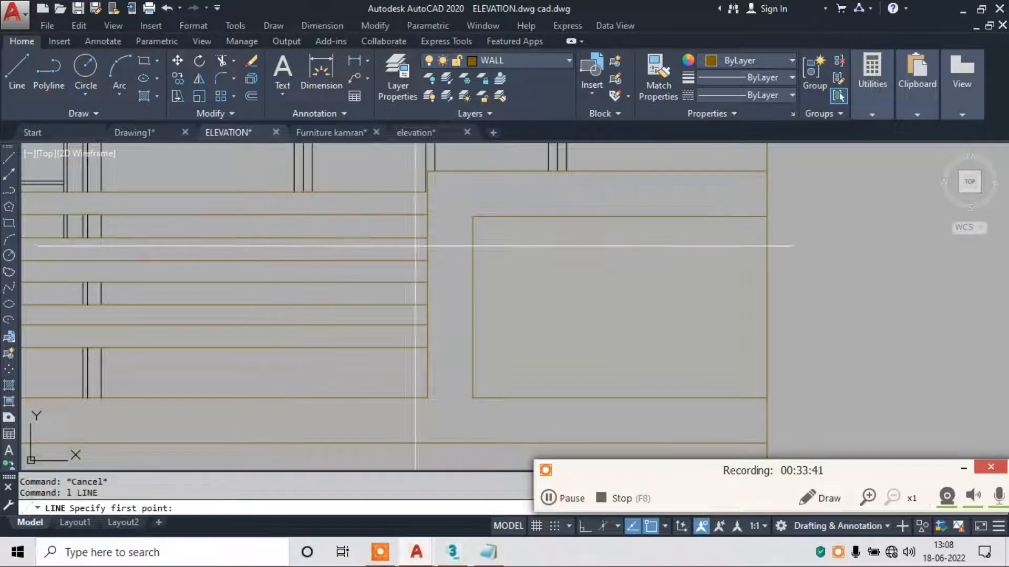
pyautogui.click(472, 244)
pyautogui.press('Escape')
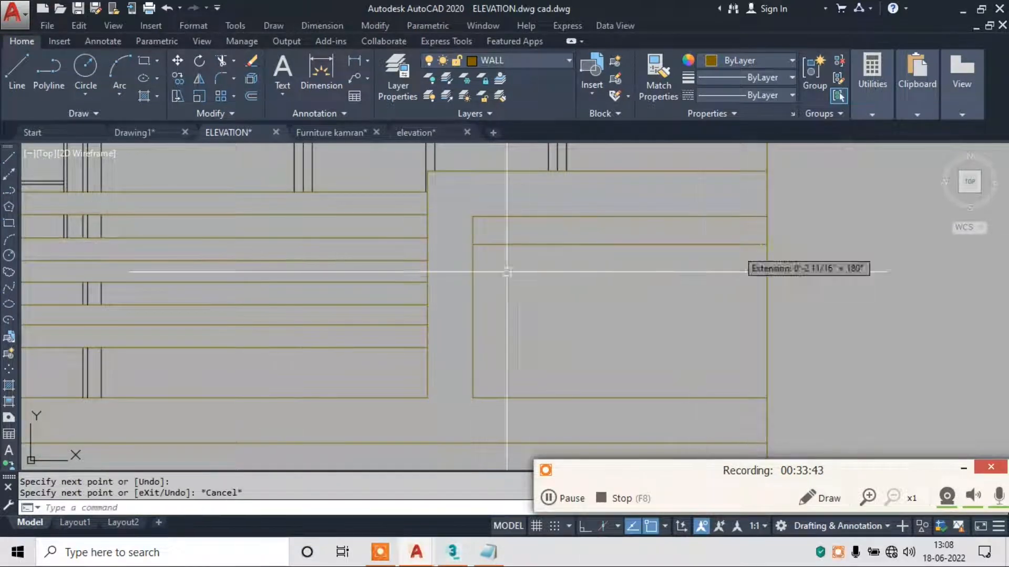
pyautogui.press('Escape')
# Draw a second horizontal line across the right panel, closely below the first railing line.
pyautogui.scroll(2, 475, 251)
pyautogui.press('Return')
pyautogui.click(482, 251)
pyautogui.scroll(-2, 481, 251)
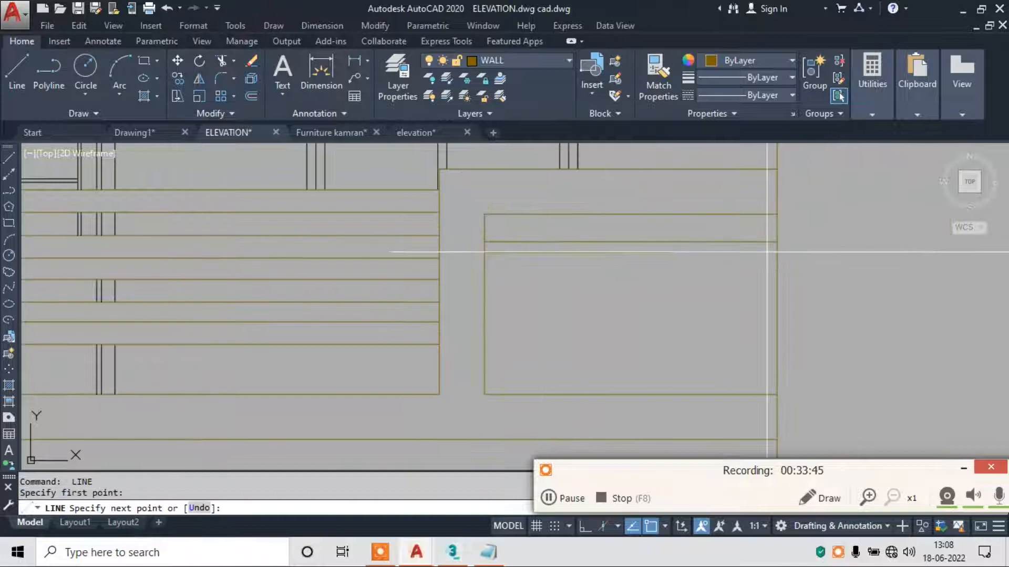
pyautogui.press('Escape')
# Copy the pair of railing lines downward three times at even spacing within the right parapet's recessed panel.
pyautogui.click(457, 234)
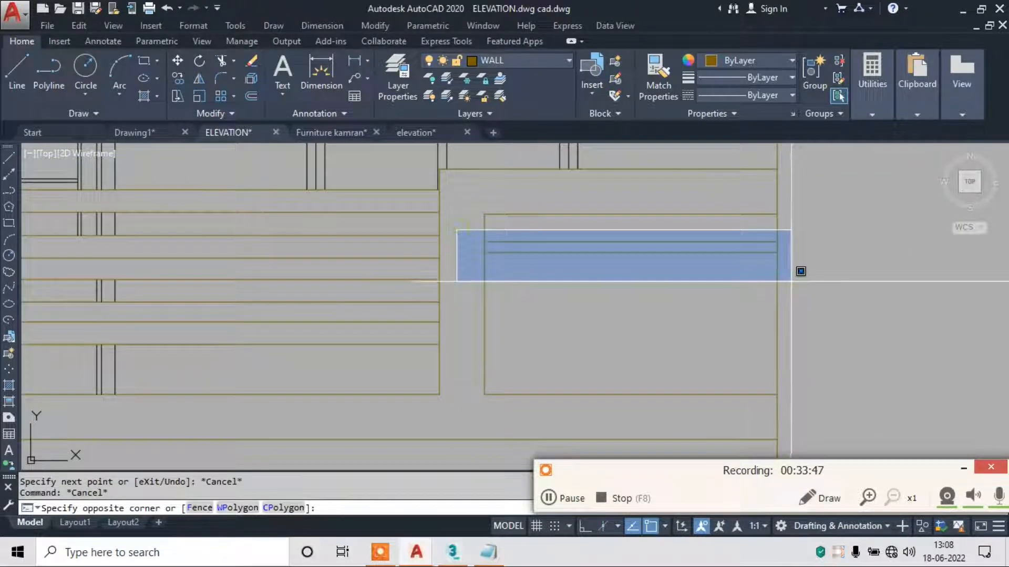
pyautogui.click(790, 284)
pyautogui.write('co')
pyautogui.press('Return')
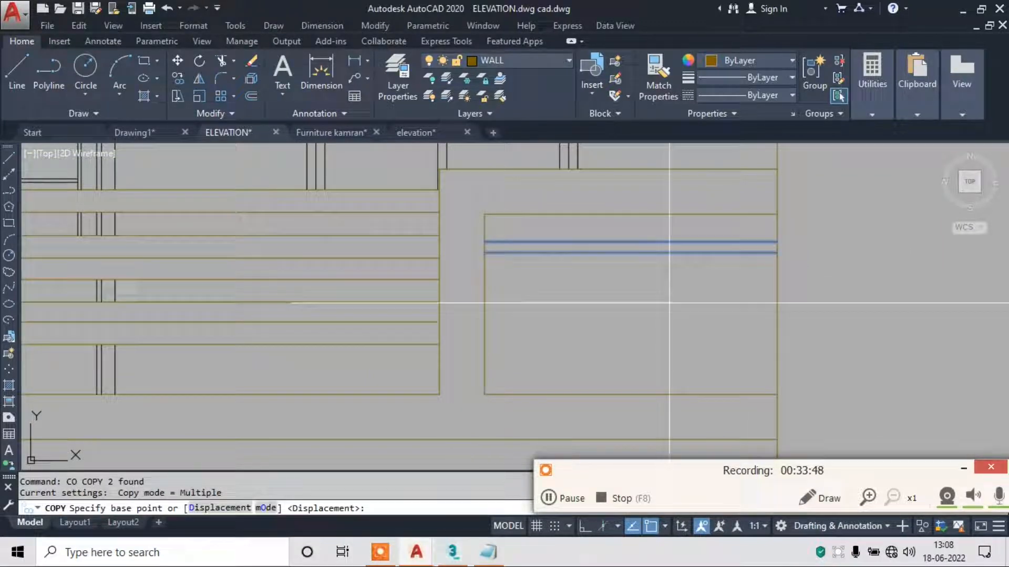
pyautogui.click(484, 242)
pyautogui.click(491, 266)
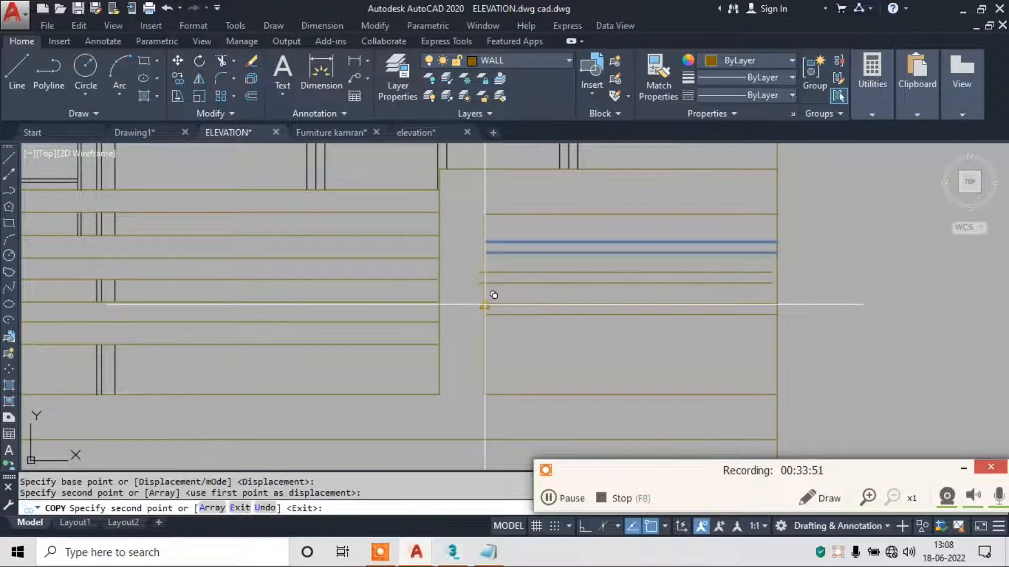
pyautogui.hotkey('ctrl', 'z')
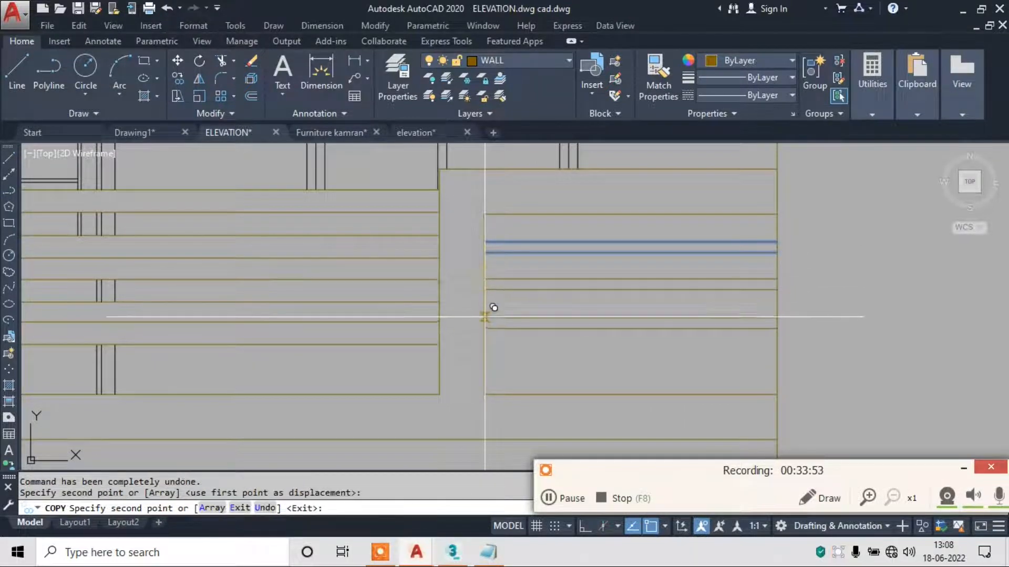
pyautogui.click(486, 314)
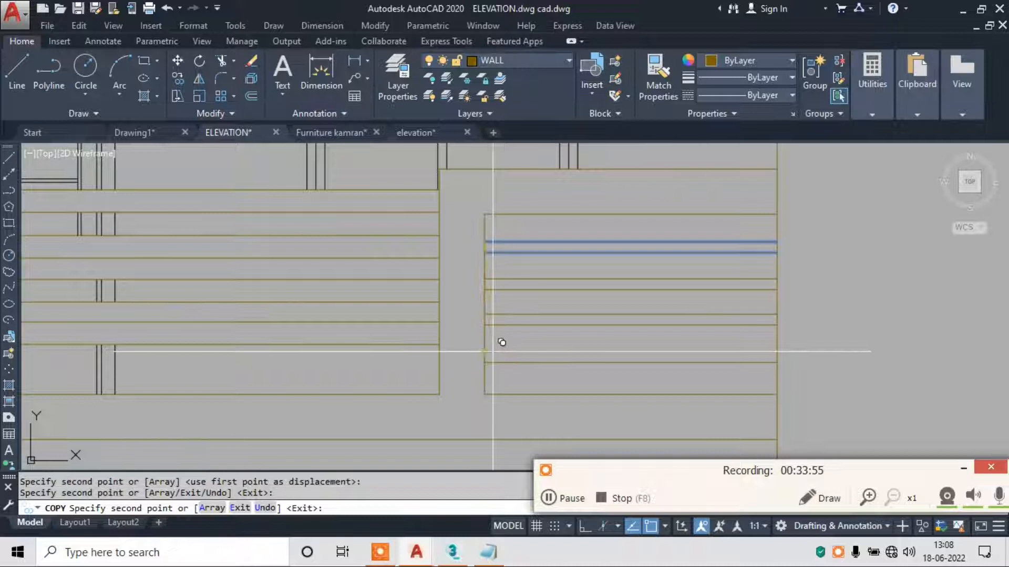
pyautogui.press('Escape')
# Compare the three balcony railing panels with the balcony in the reference photo.
pyautogui.moveTo(491, 342)
pyautogui.mouseDown(button='middle')
pyautogui.moveTo(582, 378)
pyautogui.moveTo(517, 311)
pyautogui.mouseUp(button='middle')
pyautogui.scroll(-4, 516, 311)
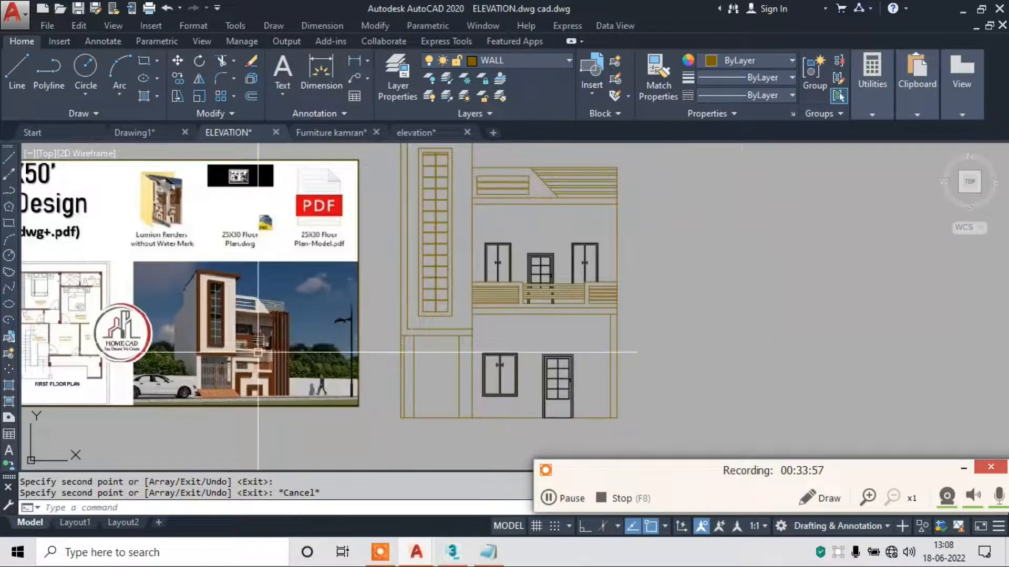
pyautogui.scroll(2, 248, 359)
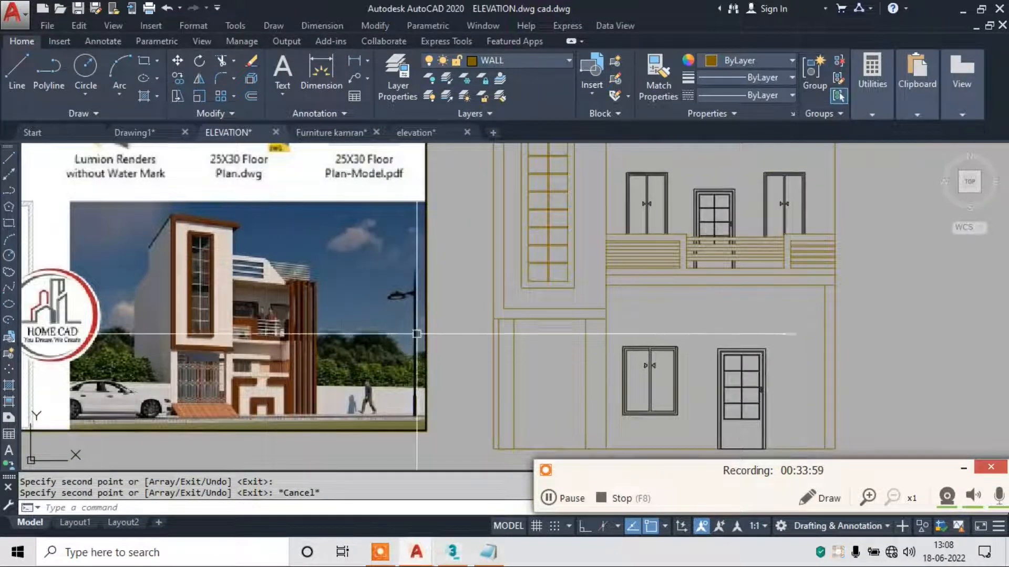
pyautogui.scroll(4, 270, 326)
pyautogui.scroll(-4, 190, 329)
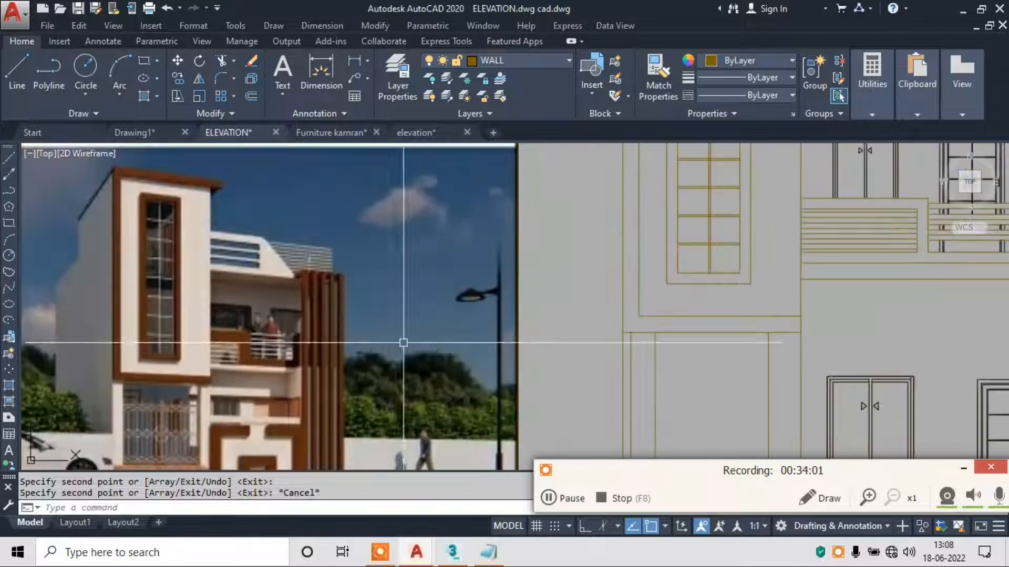
pyautogui.scroll(2, 576, 274)
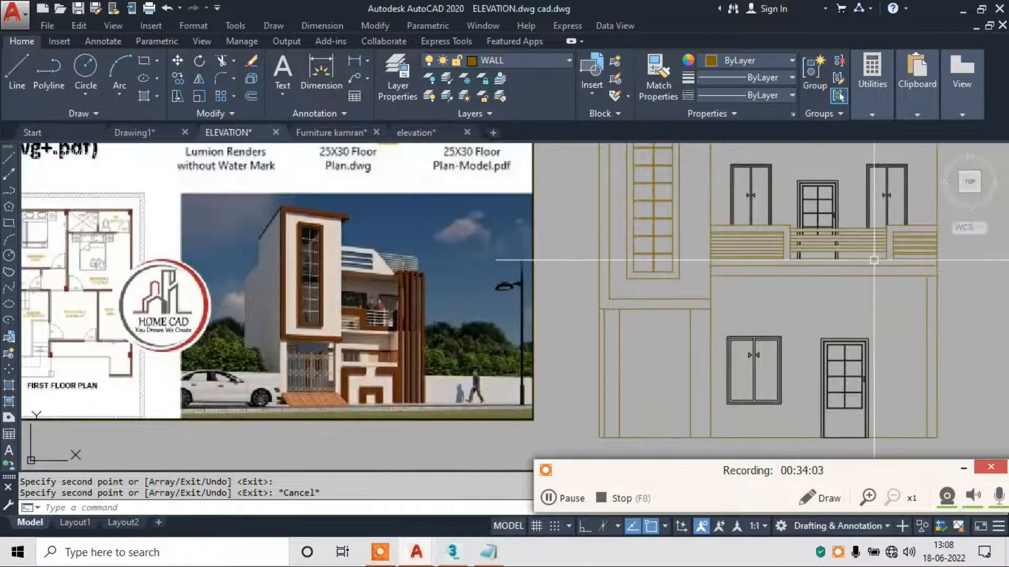
pyautogui.scroll(3, 691, 266)
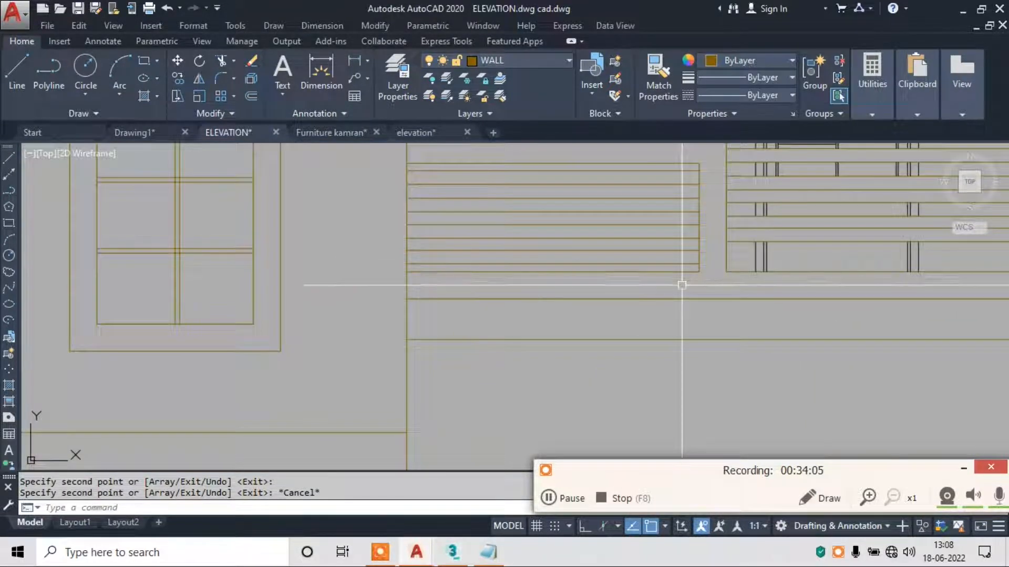
pyautogui.write('ex')
pyautogui.press('Return')
pyautogui.press('Return')
pyautogui.scroll(2, 743, 270)
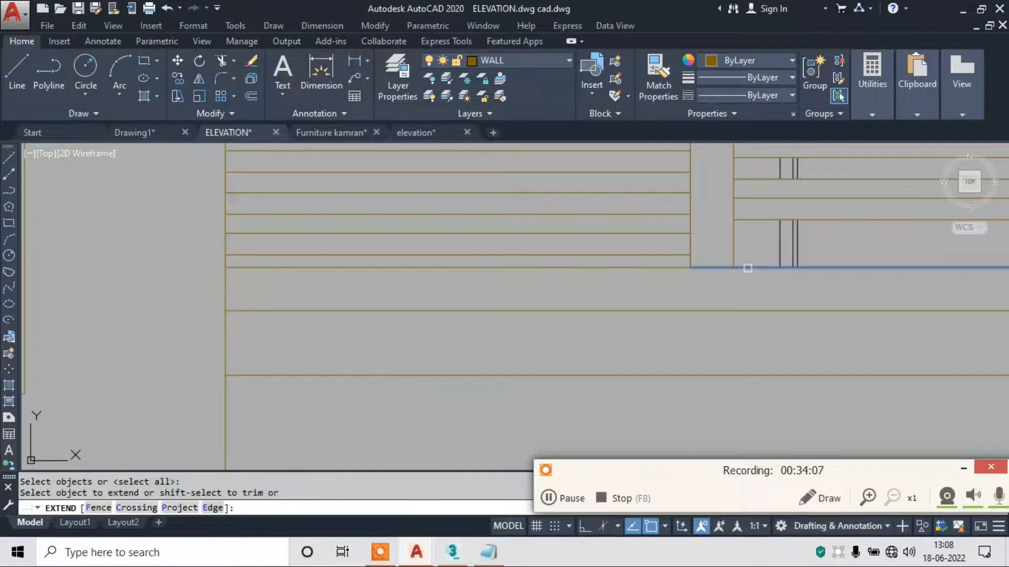
pyautogui.press('Escape')
# Erase the bottom edge line of the left railing panel.
pyautogui.click(656, 267)
pyautogui.write('e')
pyautogui.press('Return')
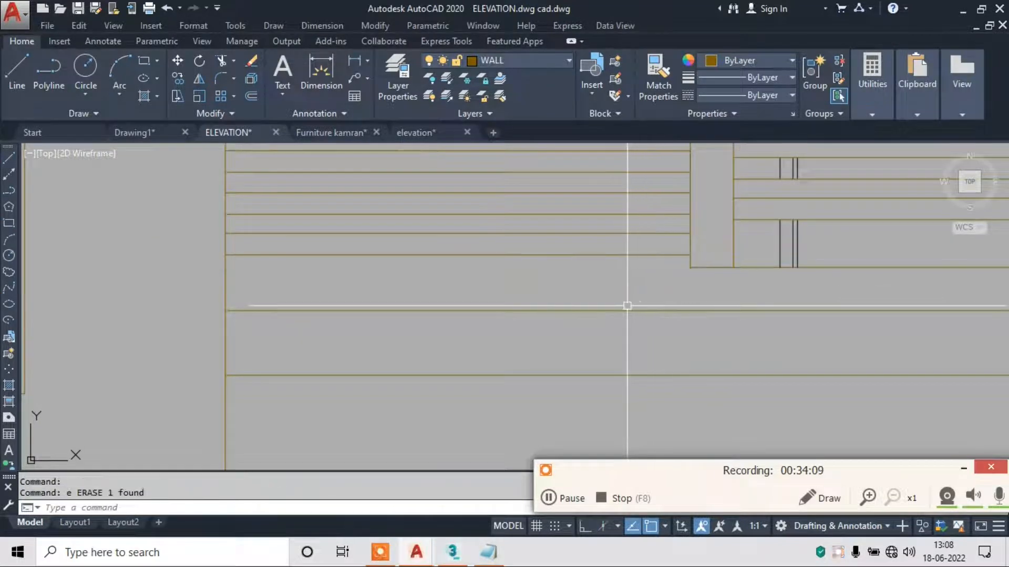
# Extend the vertical edges between the left and middle railing panels down to the ledge line below.
pyautogui.scroll(-3, 627, 306)
pyautogui.write('e')
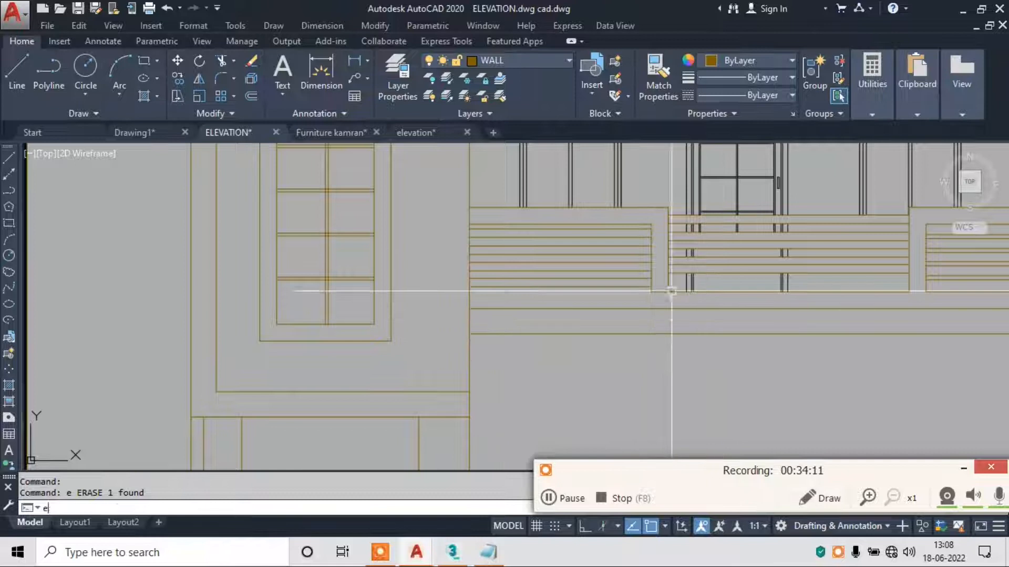
pyautogui.write('x')
pyautogui.press('Return')
pyautogui.scroll(2, 672, 291)
pyautogui.press('Return')
pyautogui.click(618, 287)
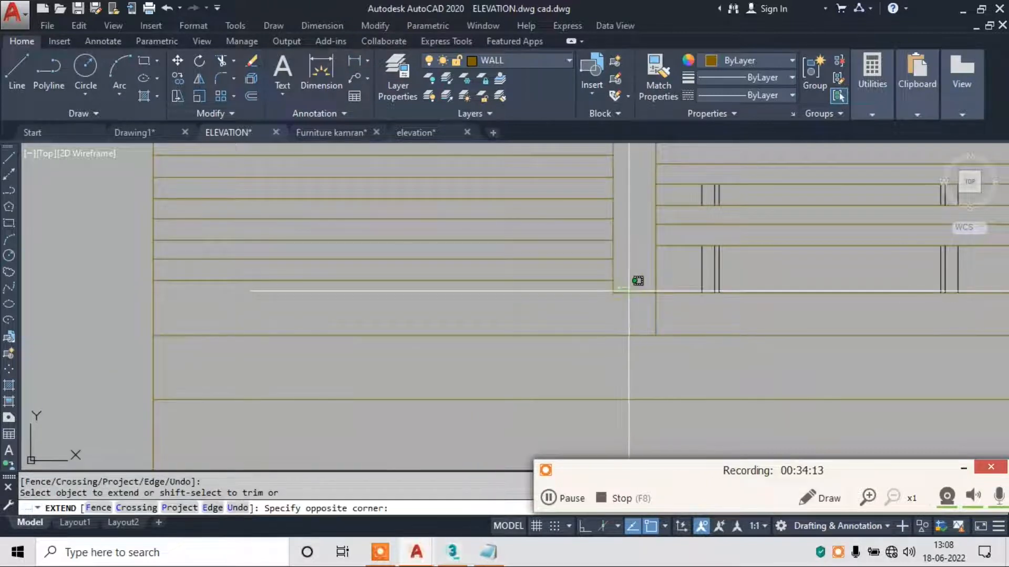
pyautogui.click(614, 287)
pyautogui.press('Escape')
pyautogui.press('Escape')
# Trim the short horizontal segment between the left and middle panels and the vertical stub below the middle panel's lower-left corner.
pyautogui.write('tr')
pyautogui.press('Return')
pyautogui.press('Return')
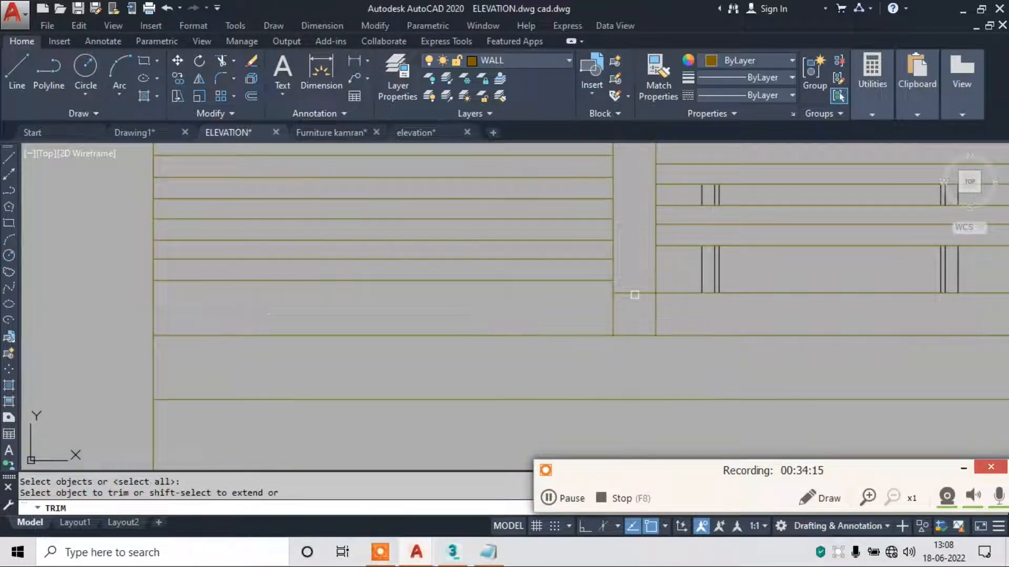
pyautogui.press('Escape')
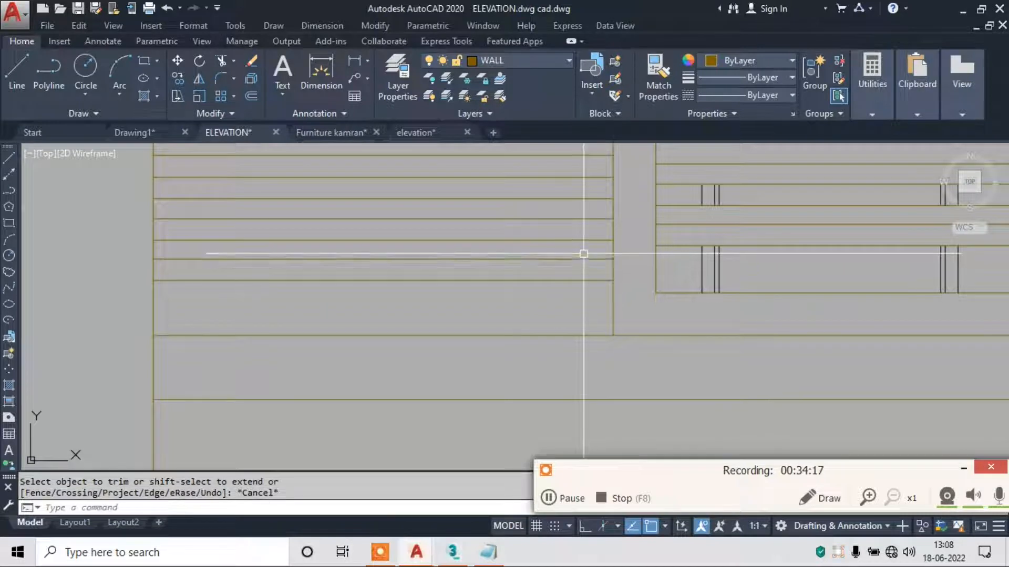
# Copy the left panel's lowest two railing lines downward into the gap above the ledge line.
pyautogui.click(583, 256)
pyautogui.click(561, 293)
pyautogui.write('co')
pyautogui.press('Return')
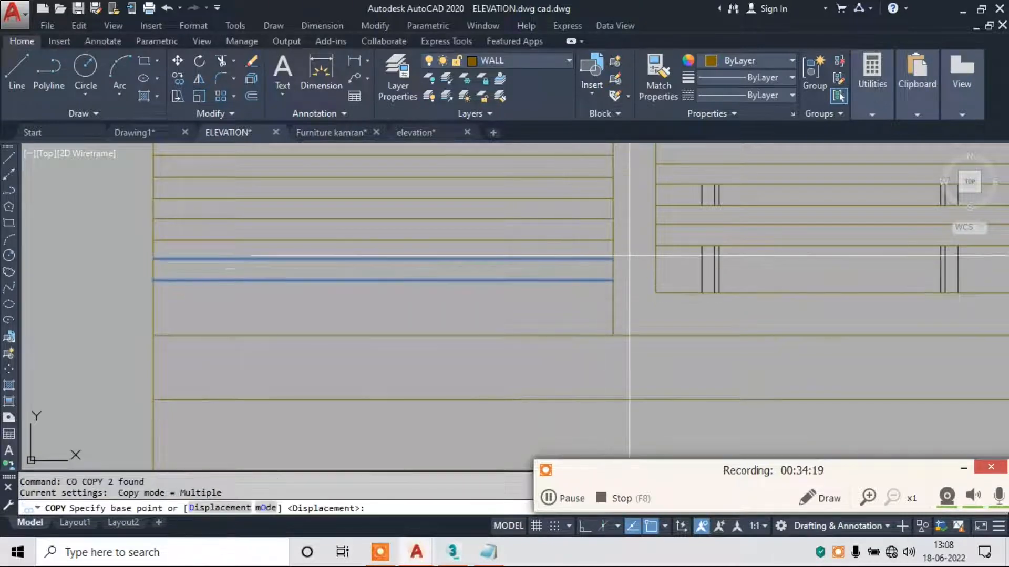
pyautogui.click(611, 257)
pyautogui.click(612, 298)
pyautogui.press('Escape')
pyautogui.scroll(-6, 610, 302)
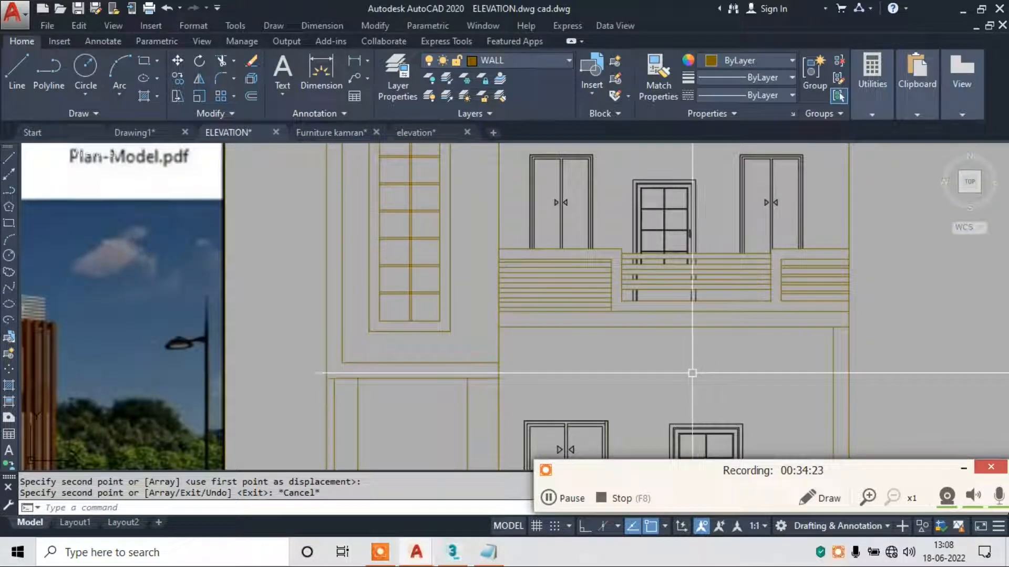
# Erase the right panel's bottom edge line and extend the panel's left edge down to the ledge line.
pyautogui.scroll(5, 788, 297)
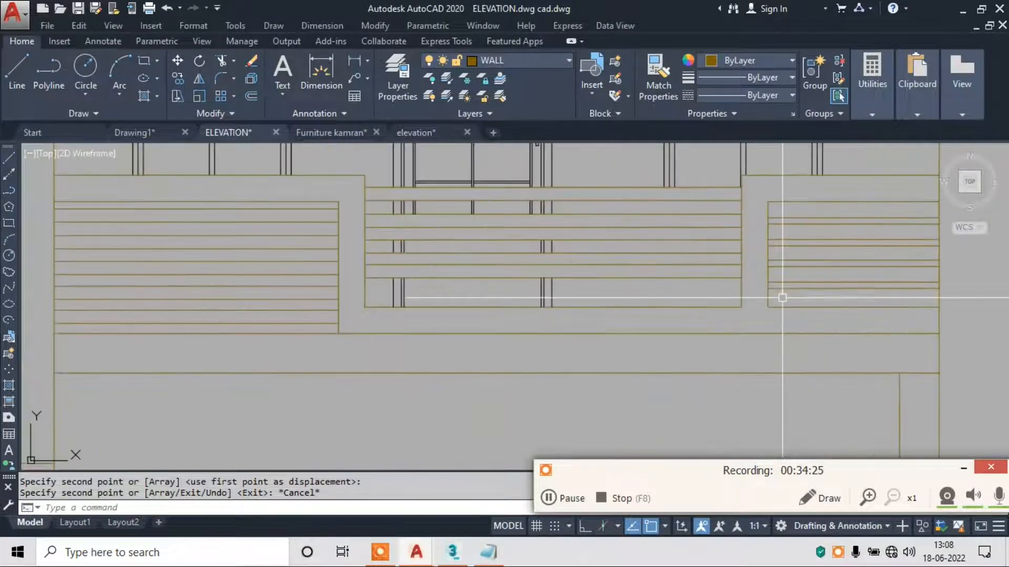
pyautogui.press('Escape')
pyautogui.click(809, 307)
pyautogui.write('e')
pyautogui.press('Return')
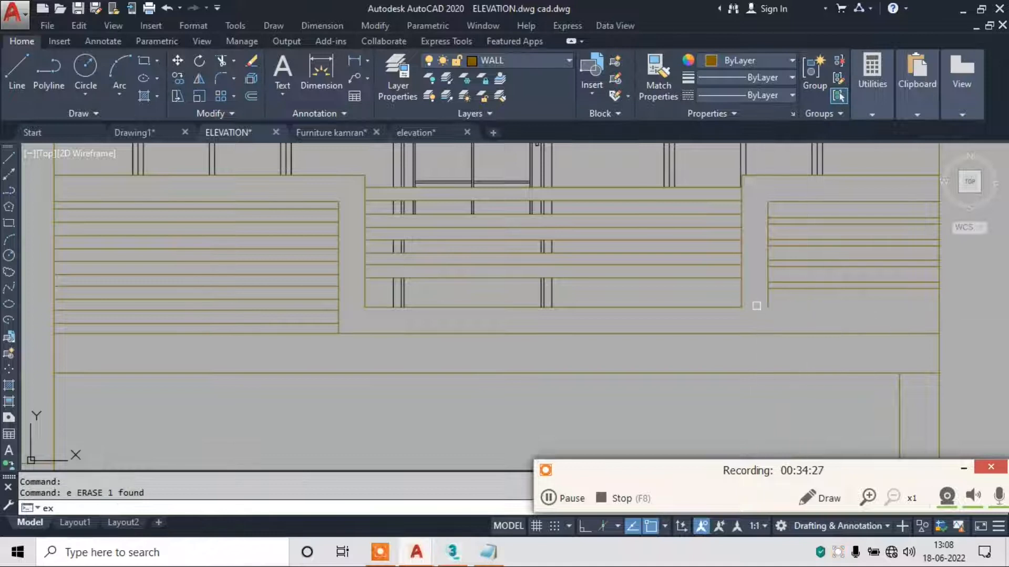
pyautogui.write('ex')
pyautogui.press('Return')
pyautogui.press('Return')
pyautogui.press('Escape')
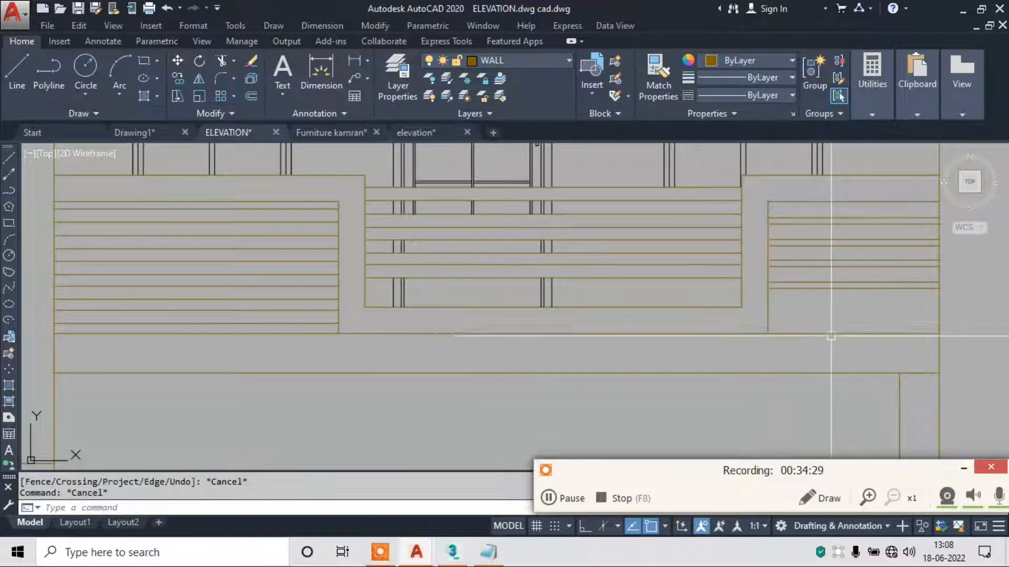
# Copy the right panel's lowest railing pair downward twice to fill the space above the ledge line.
pyautogui.scroll(2, 836, 285)
pyautogui.click(834, 277)
pyautogui.click(811, 299)
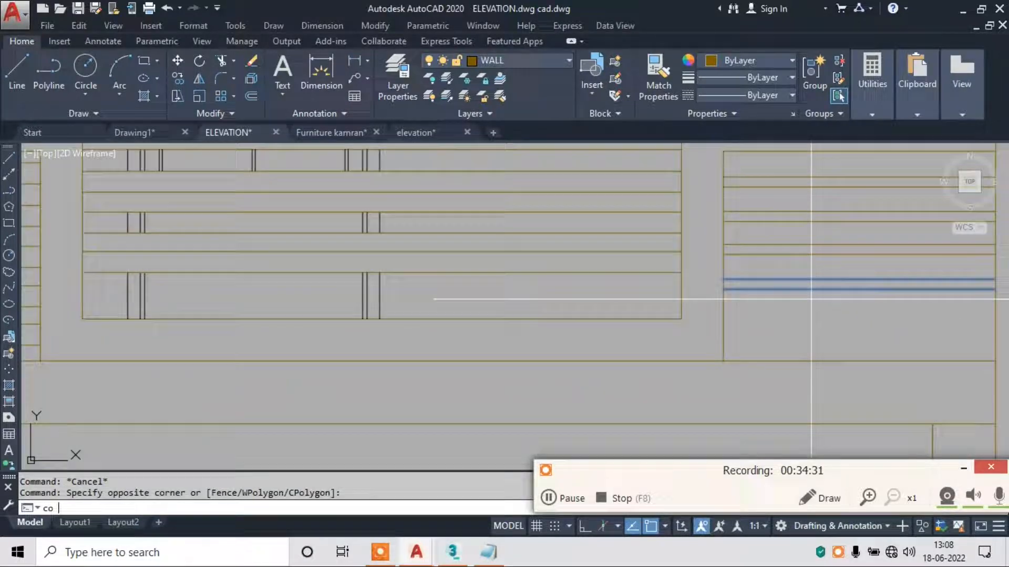
pyautogui.write('co')
pyautogui.press('Return')
pyautogui.scroll(2, 811, 299)
pyautogui.click(695, 298)
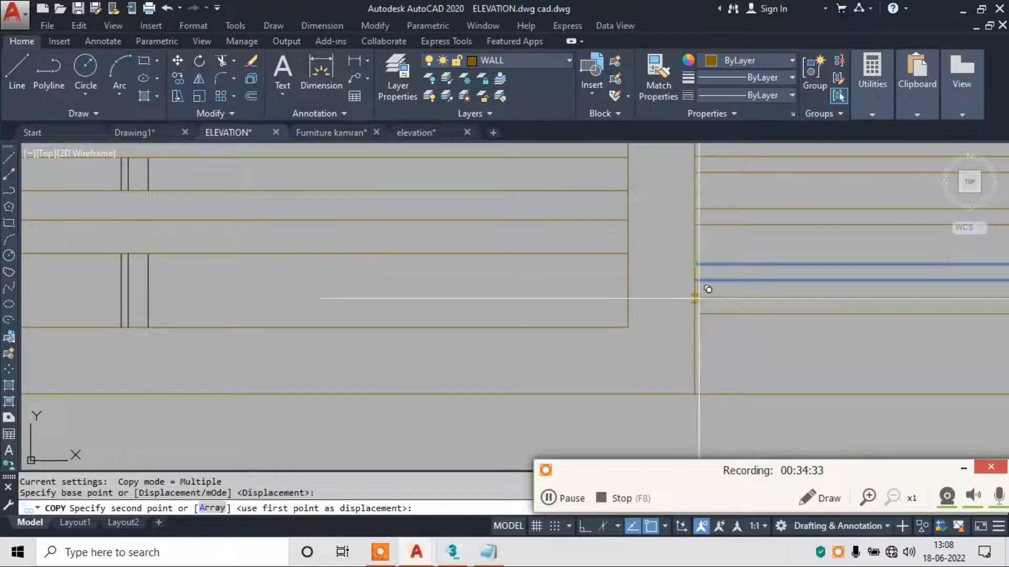
pyautogui.click(695, 313)
pyautogui.click(696, 357)
pyautogui.press('Escape')
pyautogui.scroll(-5, 609, 320)
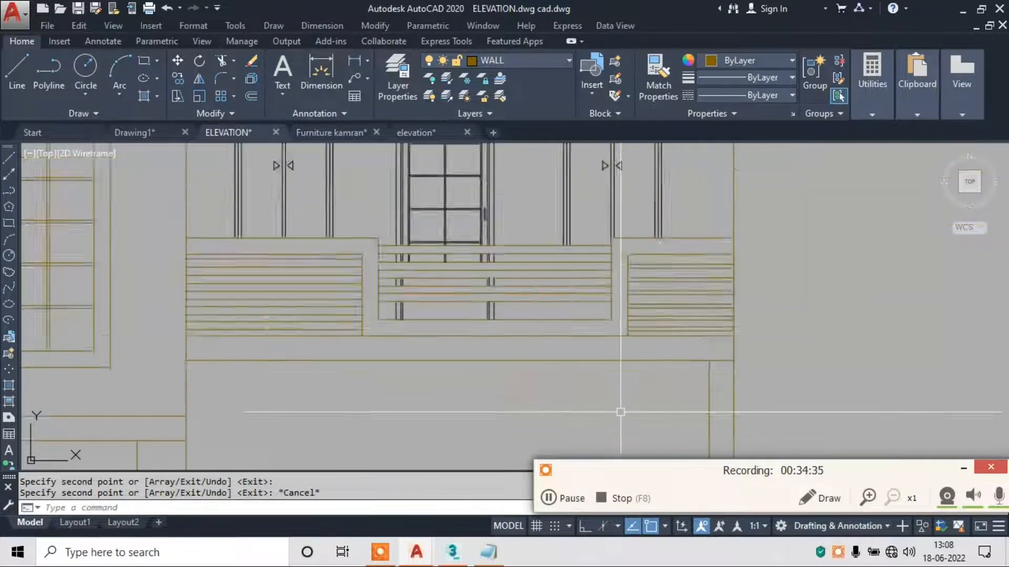
# Compare the elevation's tower and upper floor with the reference photo.
pyautogui.scroll(-3, 620, 412)
pyautogui.moveTo(368, 331); pyautogui.dragTo(426, 354, button='middle')
pyautogui.moveTo(490, 338); pyautogui.dragTo(486, 361, button='middle')
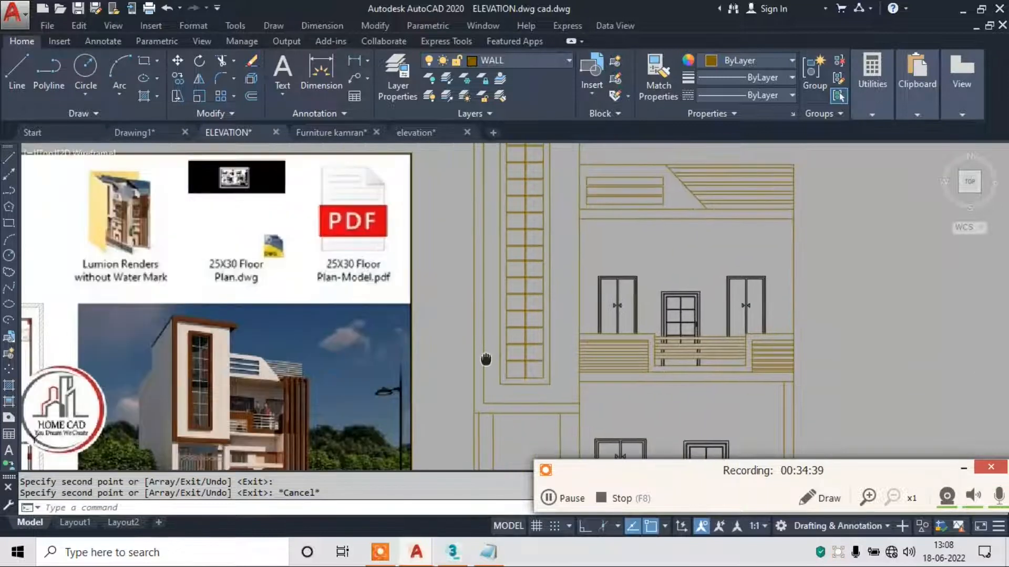
pyautogui.moveTo(610, 367); pyautogui.dragTo(619, 338, button='middle')
pyautogui.moveTo(560, 325); pyautogui.dragTo(570, 378, button='middle')
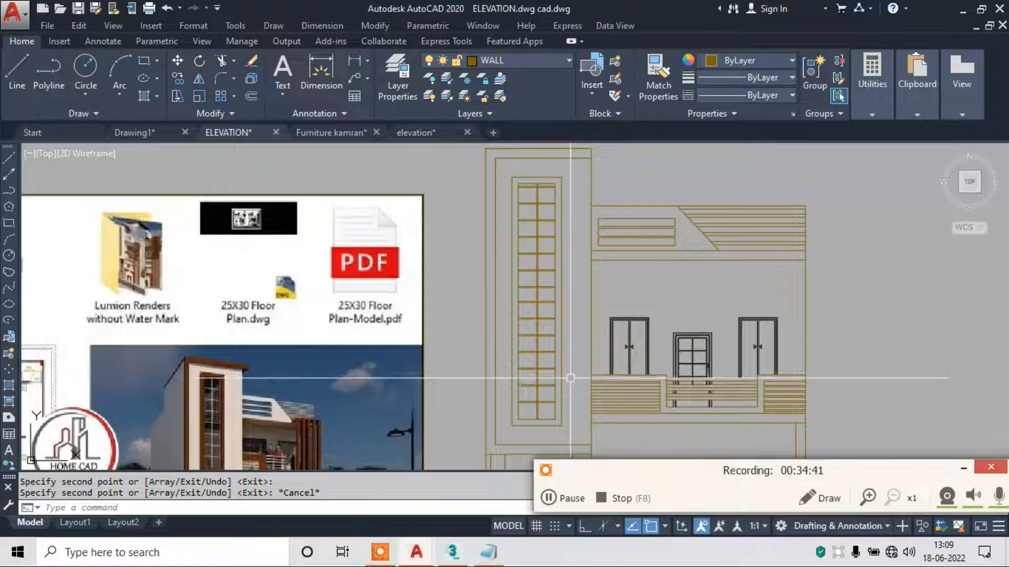
pyautogui.scroll(5, 578, 341)
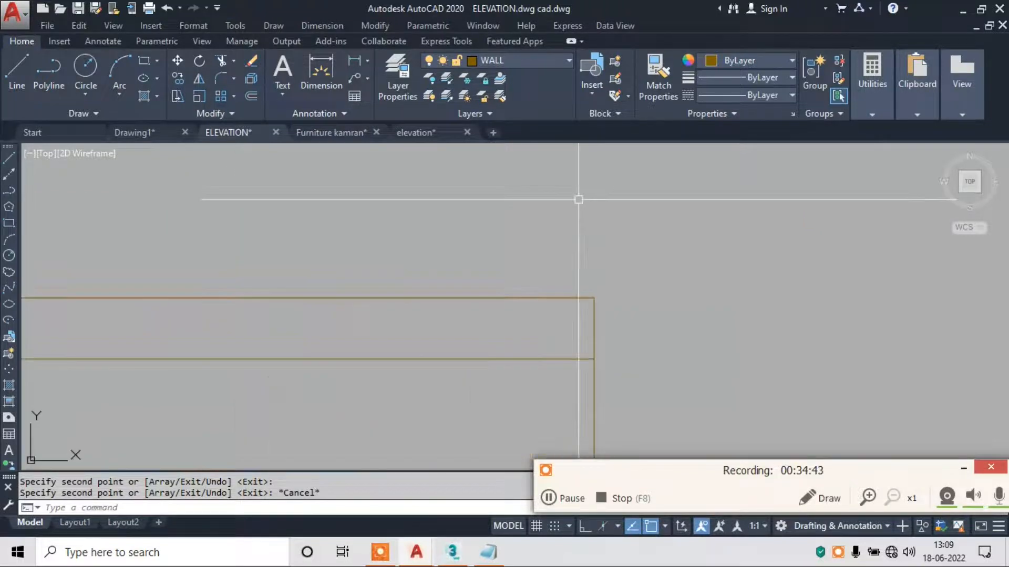
pyautogui.scroll(-3, 577, 252)
# Draw a short horizontal line outward from the tower's top-right corner with Ortho mode on.
pyautogui.write('l')
pyautogui.press('Return')
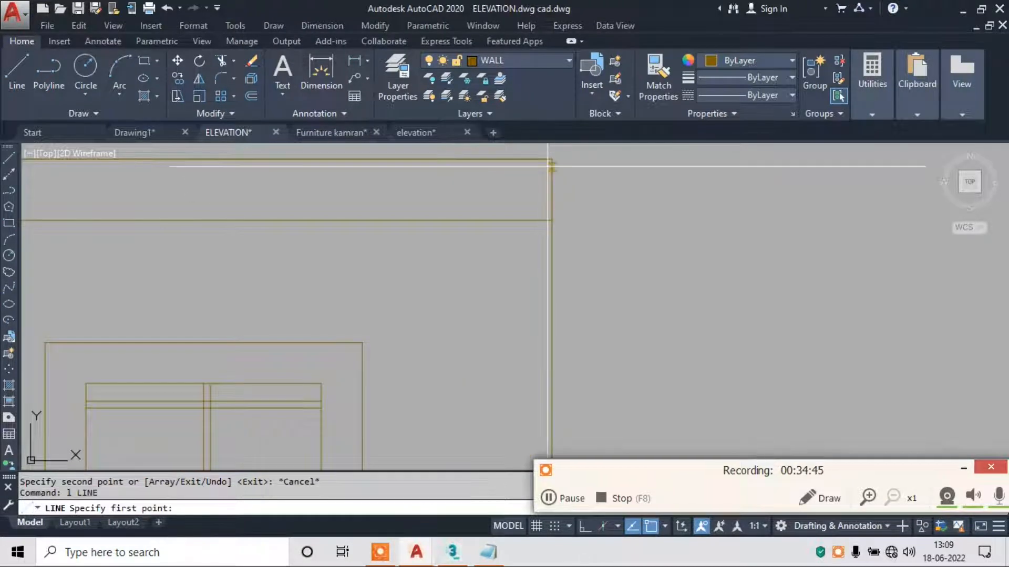
pyautogui.click(552, 158)
pyautogui.moveTo(551, 159); pyautogui.dragTo(534, 198, button='middle')
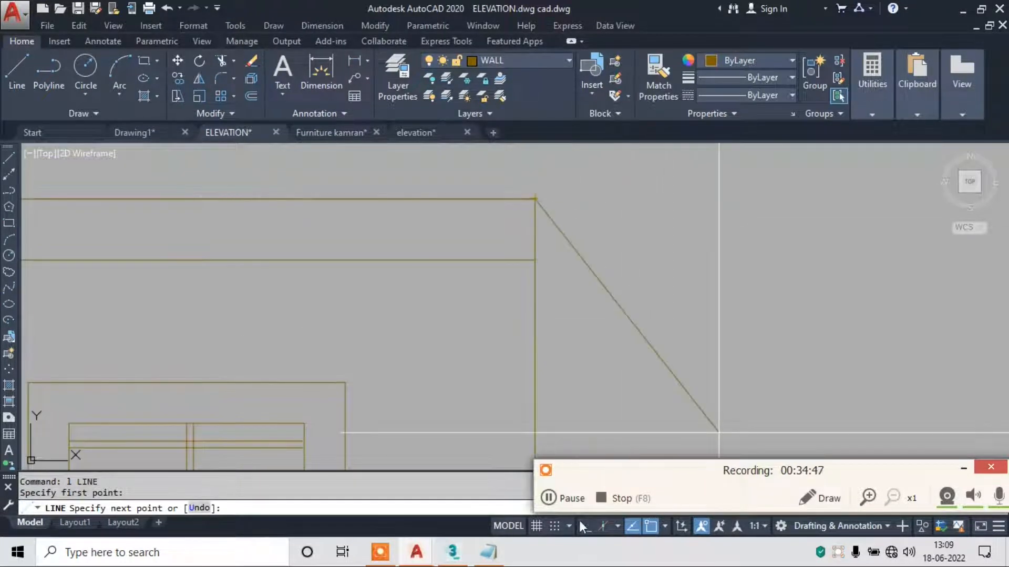
pyautogui.click(579, 526)
pyautogui.click(559, 194)
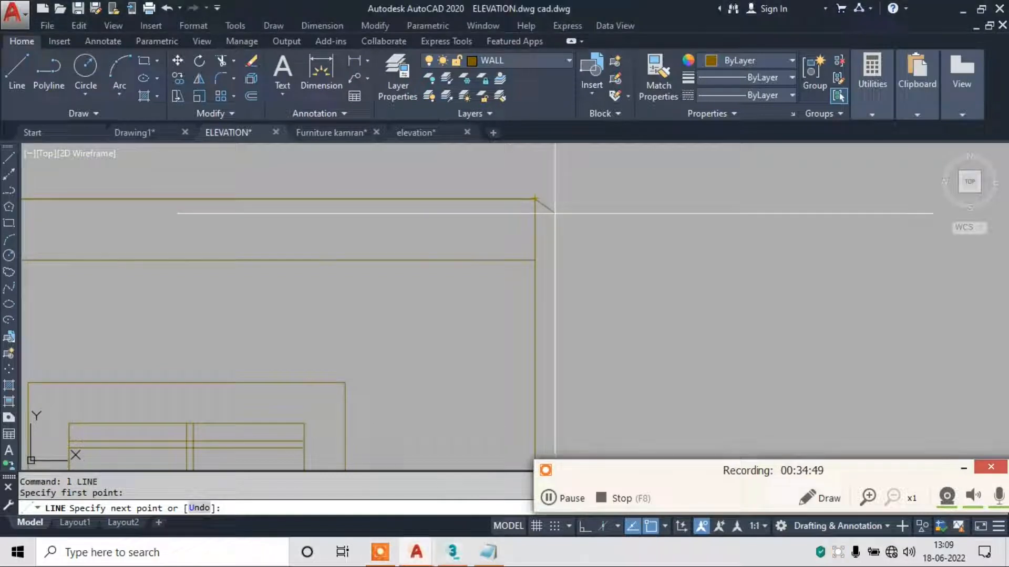
pyautogui.click(582, 524)
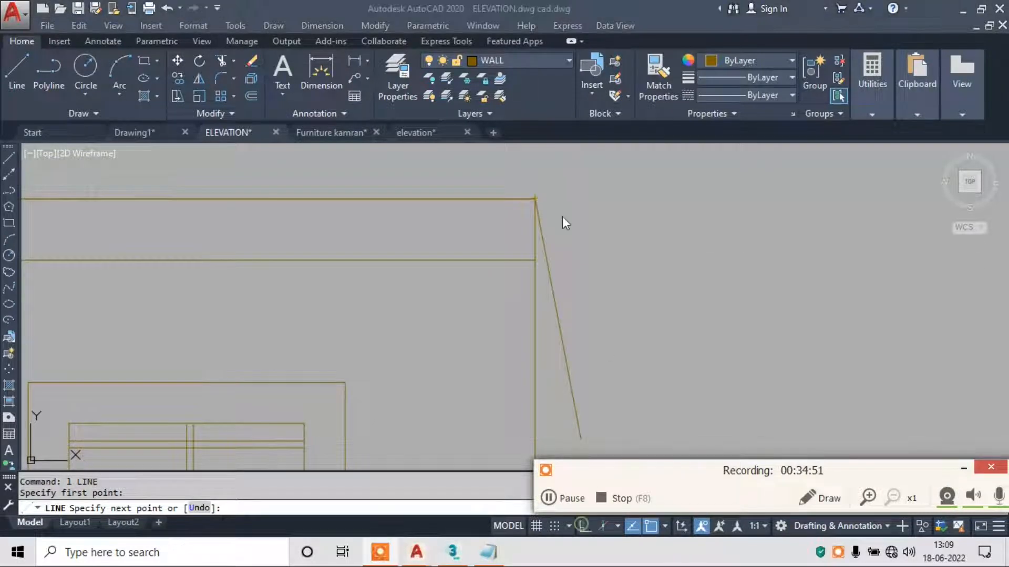
pyautogui.click(583, 531)
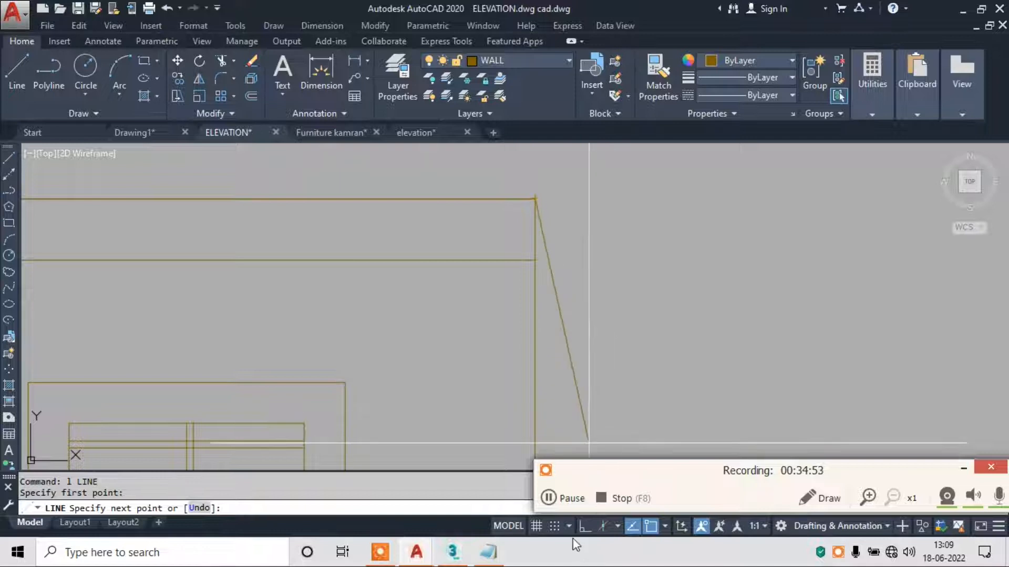
pyautogui.click(963, 469)
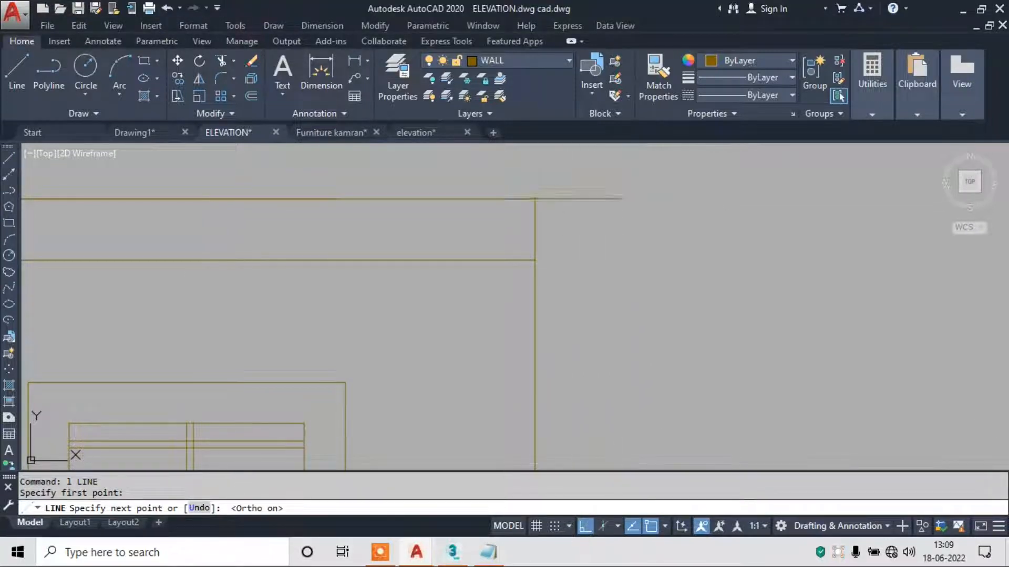
pyautogui.click(620, 199)
pyautogui.press('Escape')
# Draw a horizontal line outward from the right end of the tower's top band and a vertical line down from the overhang's outer end.
pyautogui.press('space')
pyautogui.click(535, 260)
pyautogui.click(685, 260)
pyautogui.press('Escape')
pyautogui.press('space')
pyautogui.click(620, 200)
pyautogui.click(626, 325)
pyautogui.press('Escape')
# Trim the overshooting line ends at the roof overhang's outer corner and the tower's edge line inside the top band.
pyautogui.write('tr')
pyautogui.press('space')
pyautogui.press('space')
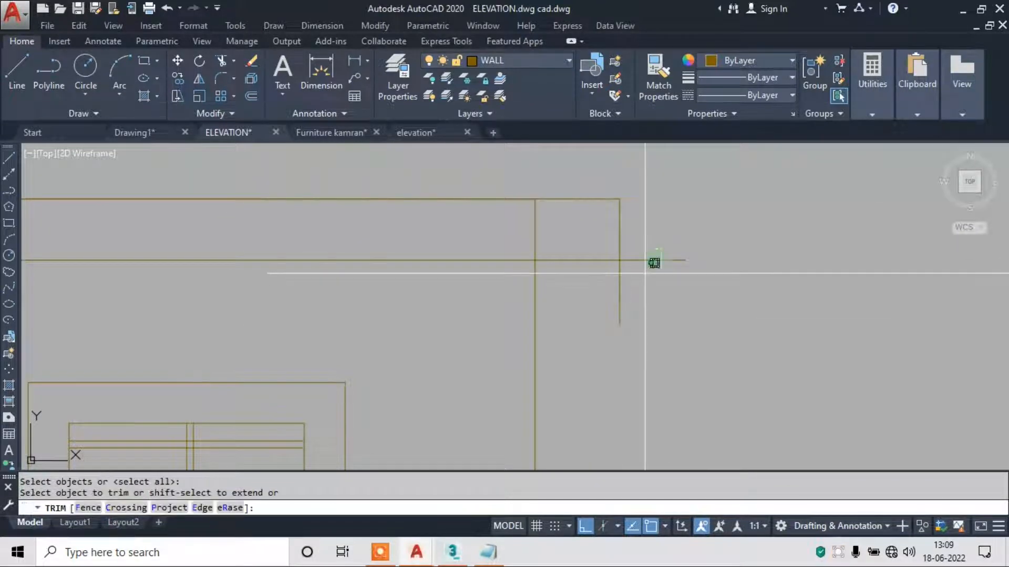
pyautogui.click(653, 262)
pyautogui.click(619, 298)
pyautogui.click(594, 303)
pyautogui.click(497, 234)
pyautogui.press('Escape')
pyautogui.scroll(-12, 586, 221)
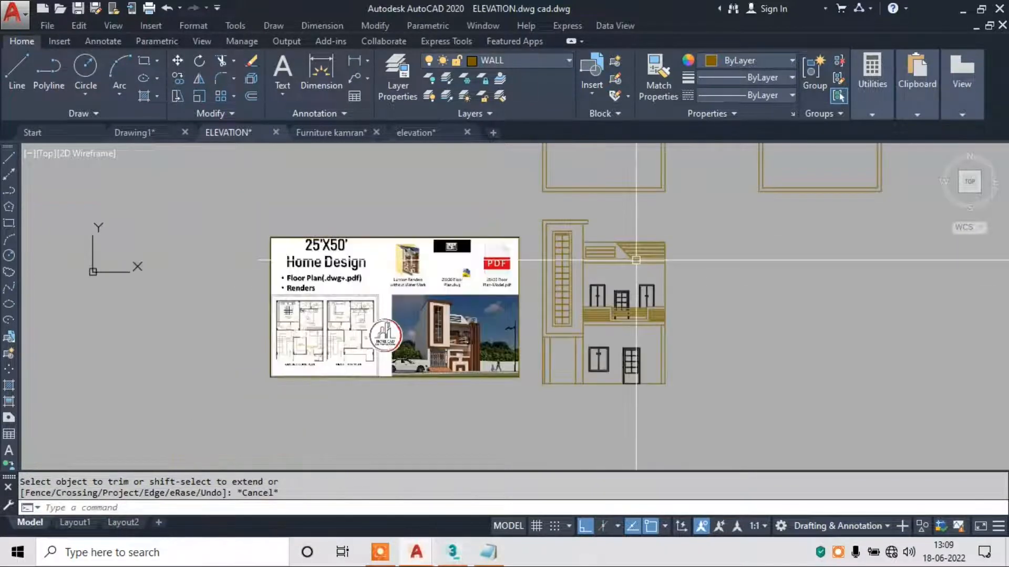
# Check the entrance gate in the reference photo and browse the Furniture kamran drawing for gate elevations.
pyautogui.scroll(2, 611, 260)
pyautogui.scroll(2, 367, 353)
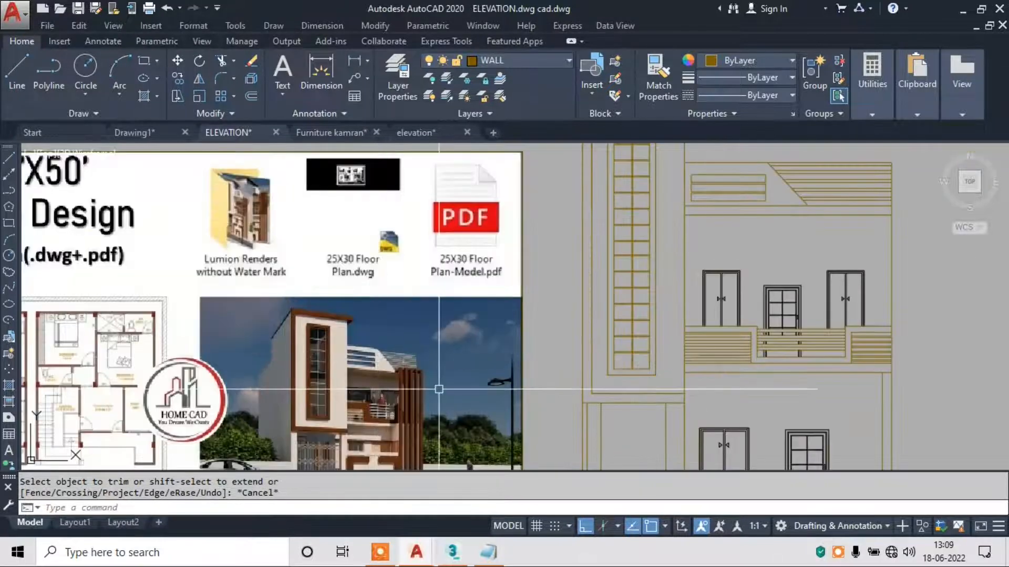
pyautogui.moveTo(526, 415); pyautogui.dragTo(495, 314, button='middle')
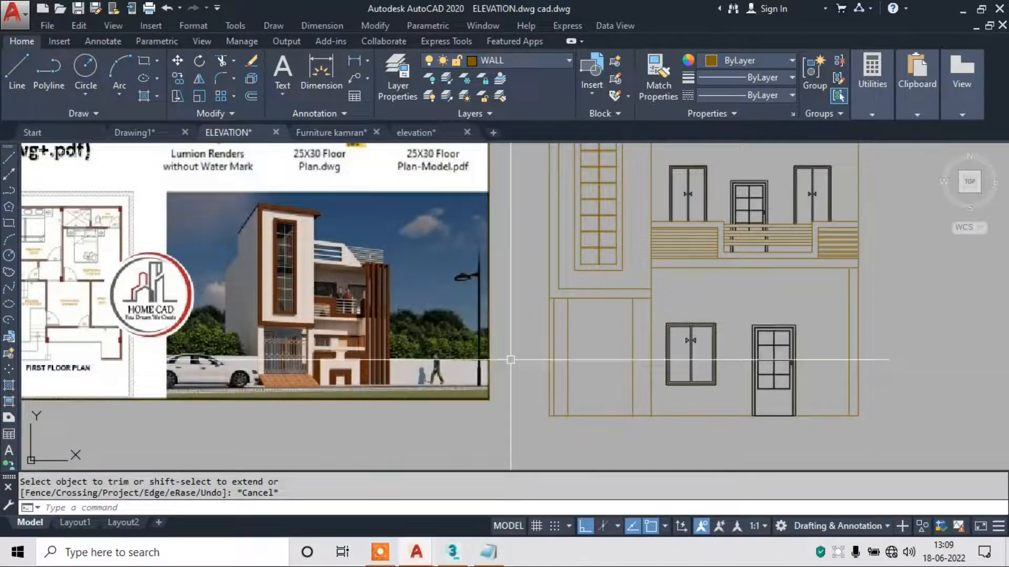
pyautogui.click(345, 134)
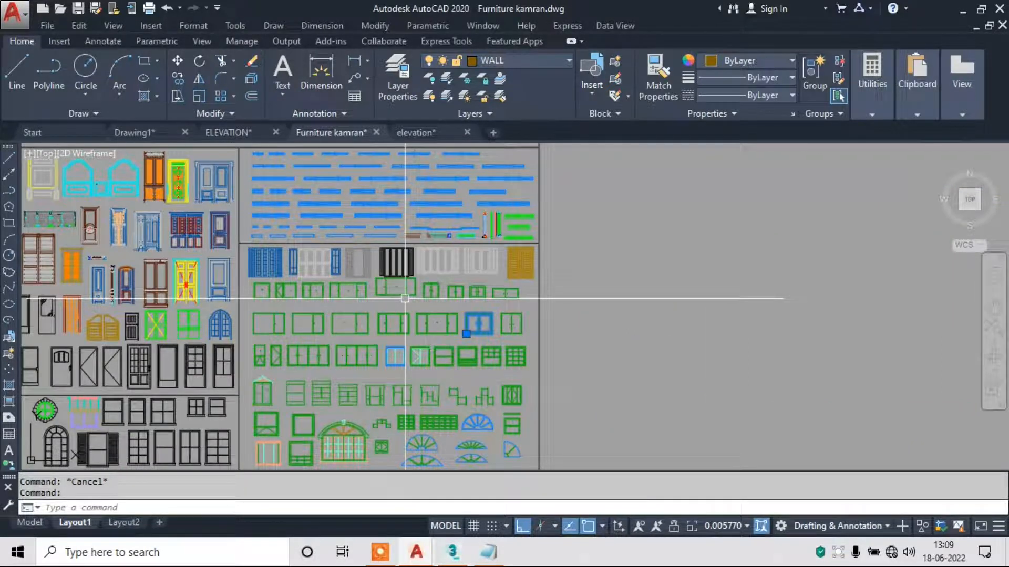
pyautogui.scroll(4, 525, 263)
pyautogui.press('Escape')
pyautogui.press('Escape')
pyautogui.scroll(-4, 467, 367)
pyautogui.moveTo(455, 378); pyautogui.dragTo(465, 206, button='middle')
pyautogui.scroll(-2, 461, 268)
pyautogui.moveTo(441, 238)
pyautogui.mouseDown(button='middle')
pyautogui.moveTo(464, 125)
pyautogui.moveTo(523, 361)
pyautogui.mouseUp(button='middle')
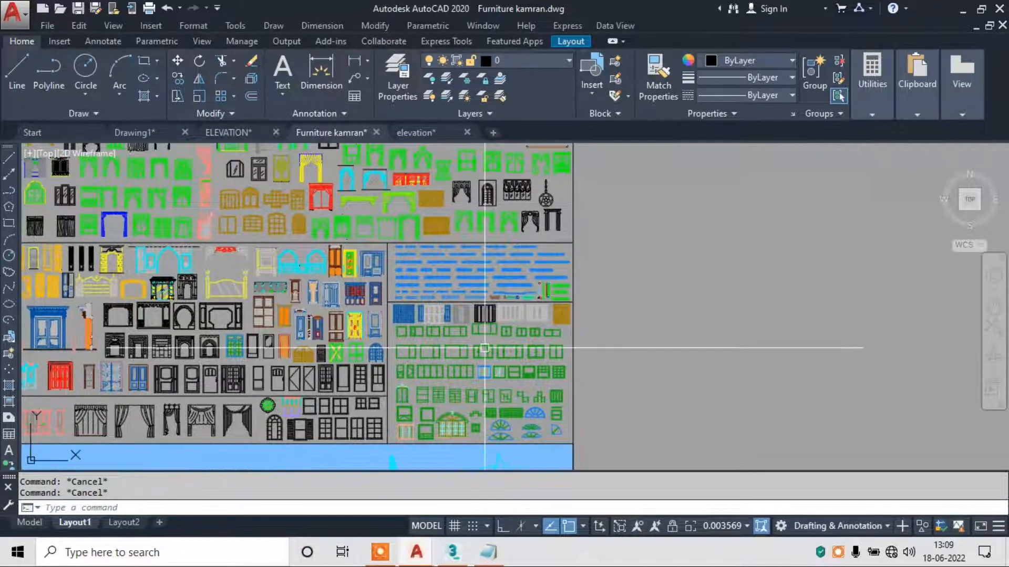
pyautogui.moveTo(480, 225); pyautogui.dragTo(492, 430, button='middle')
# Copy the ornate four-leaf iron gate block between the fence elevations to the clipboard.
pyautogui.scroll(6, 482, 274)
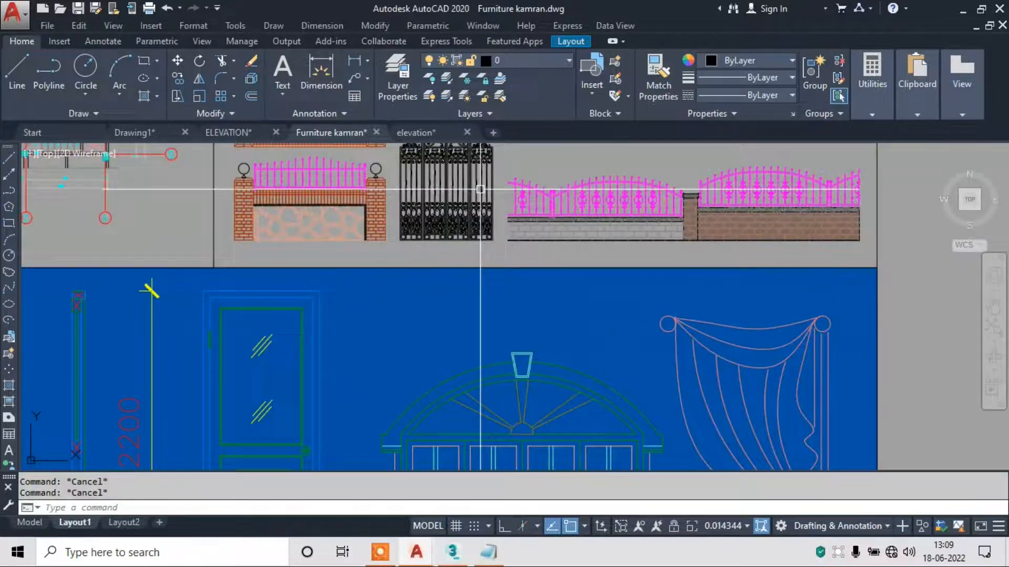
pyautogui.moveTo(460, 216)
pyautogui.mouseDown(button='middle')
pyautogui.moveTo(501, 344)
pyautogui.moveTo(485, 217)
pyautogui.mouseUp(button='middle')
pyautogui.scroll(4, 519, 250)
pyautogui.click(529, 254)
pyautogui.scroll(-2, 476, 282)
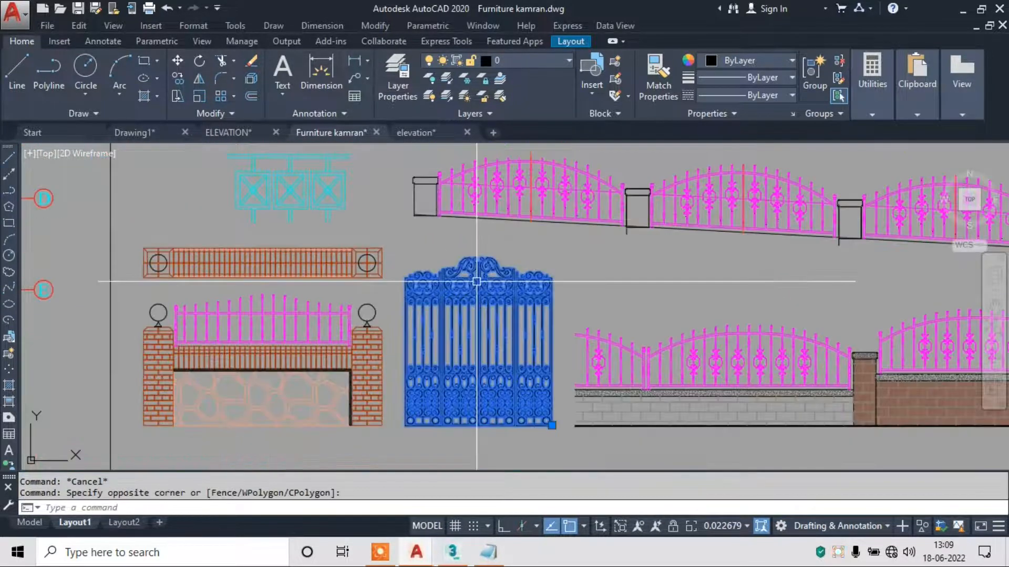
pyautogui.press('BackSpace')
pyautogui.hotkey('ctrl', 'c')
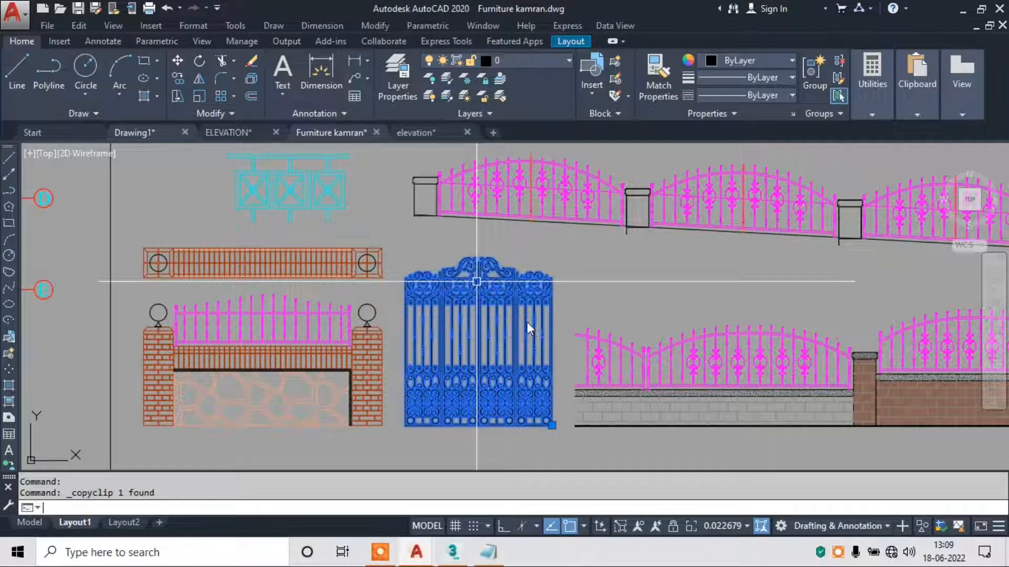
# Switch to the ELEVATION drawing and paste the iron gate in the empty space beside the house elevation.
pyautogui.click(228, 132)
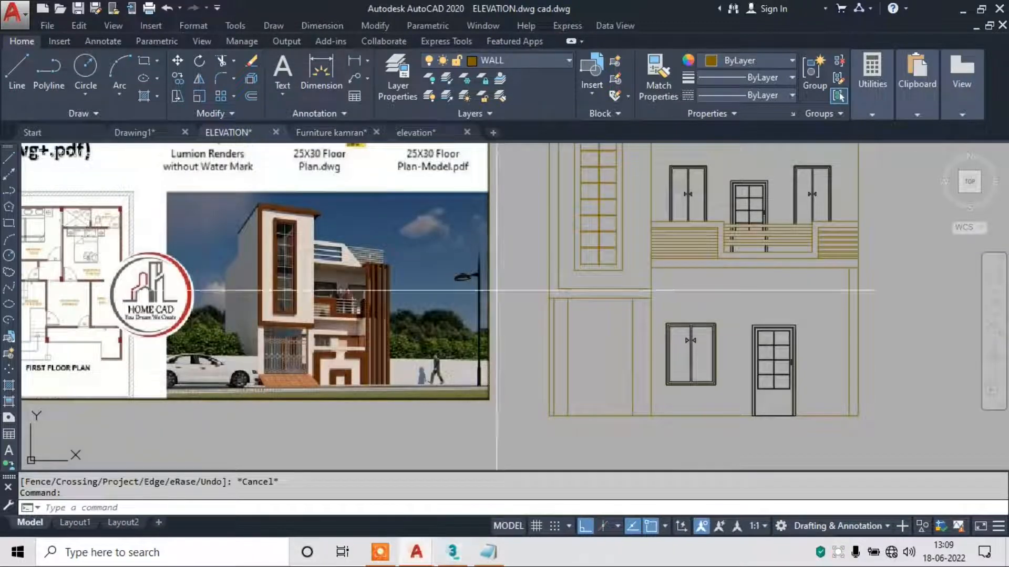
pyautogui.hotkey('ctrl', 'v')
pyautogui.scroll(-4, 497, 290)
pyautogui.press('Escape')
pyautogui.click(756, 318)
pyautogui.click(698, 363)
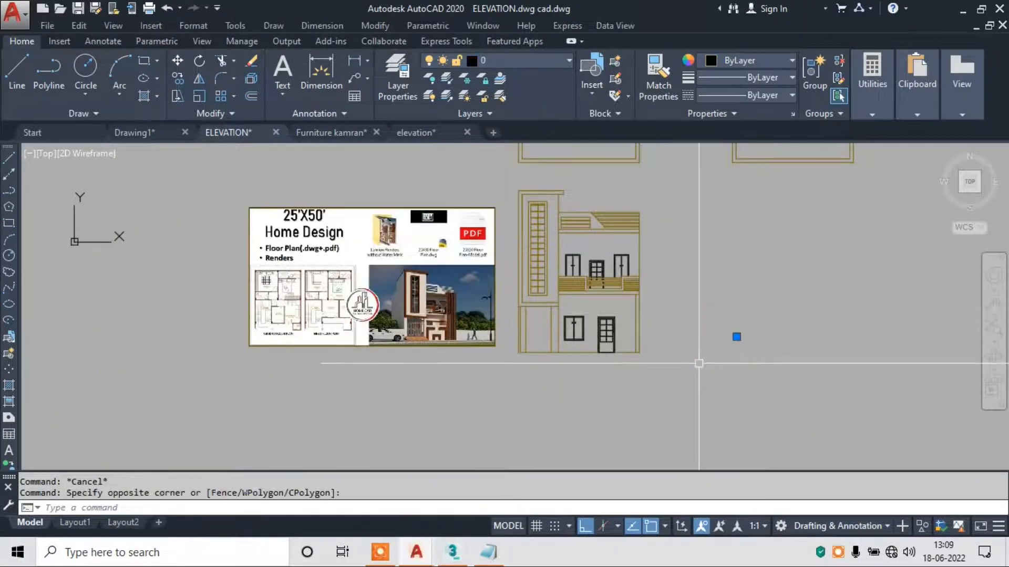
pyautogui.press('Return')
pyautogui.scroll(2, 750, 331)
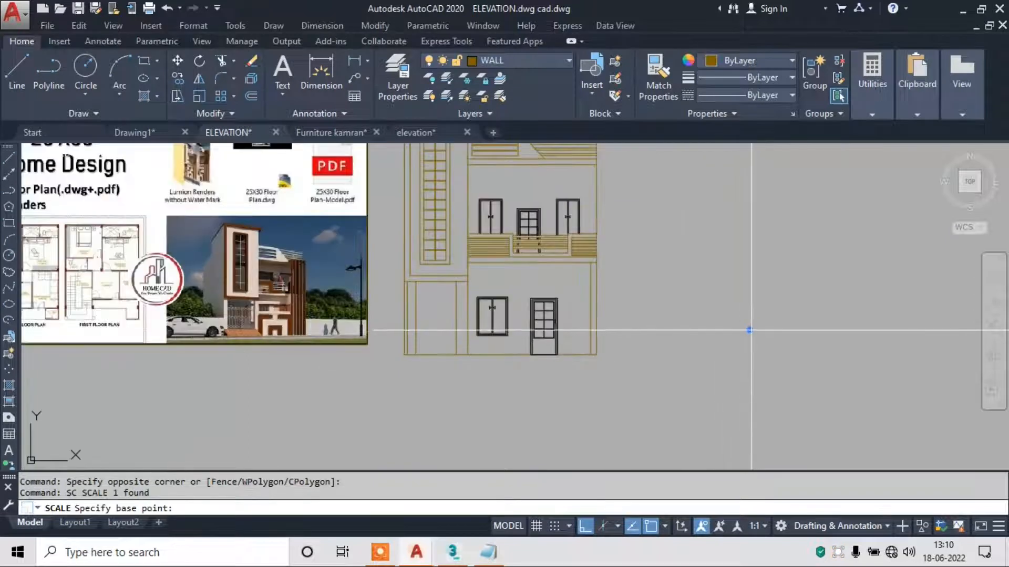
pyautogui.click(751, 330)
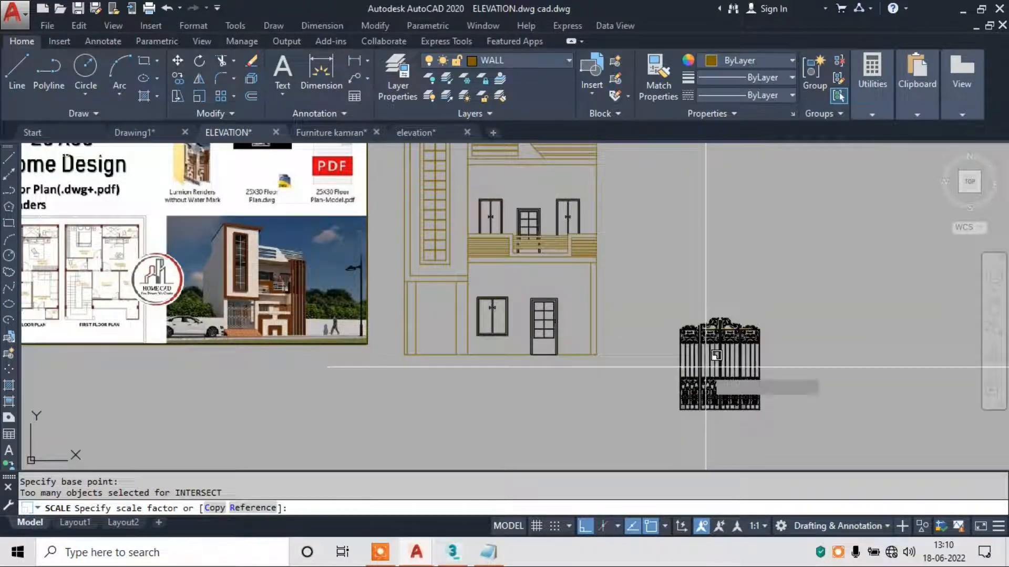
pyautogui.press('Escape')
pyautogui.scroll(2, 659, 371)
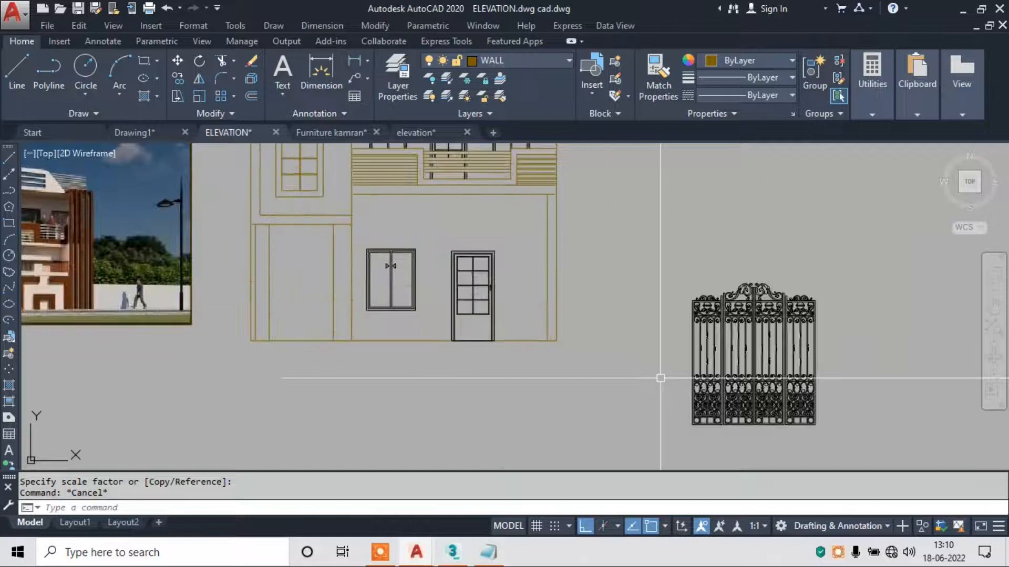
# Scale the gate by reference from its lower-left corner so its width matches the opening between the lines under the tower.
pyautogui.click(662, 377)
pyautogui.click(717, 354)
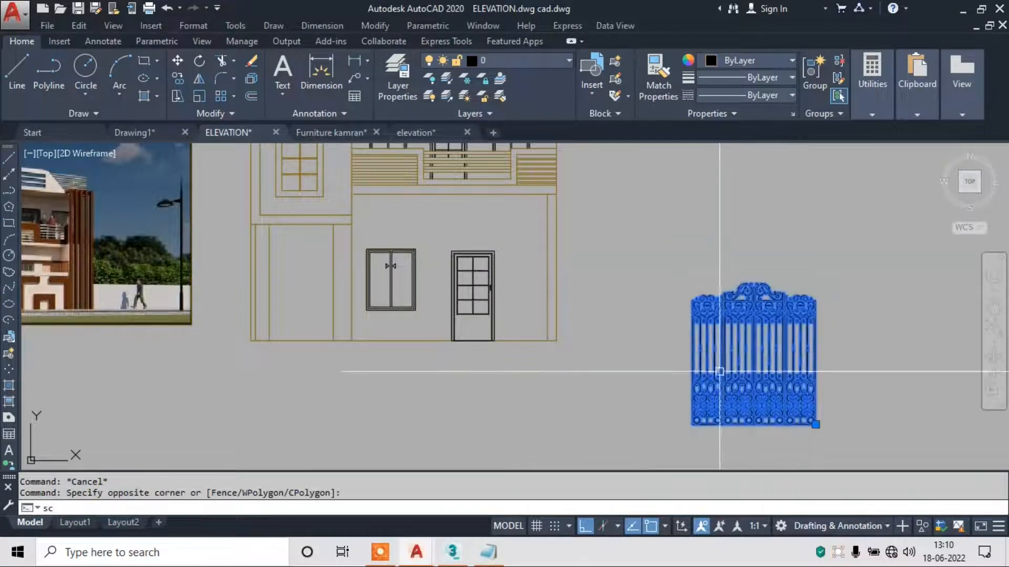
pyautogui.write('sc')
pyautogui.press('Return')
pyautogui.scroll(2, 701, 431)
pyautogui.click(682, 422)
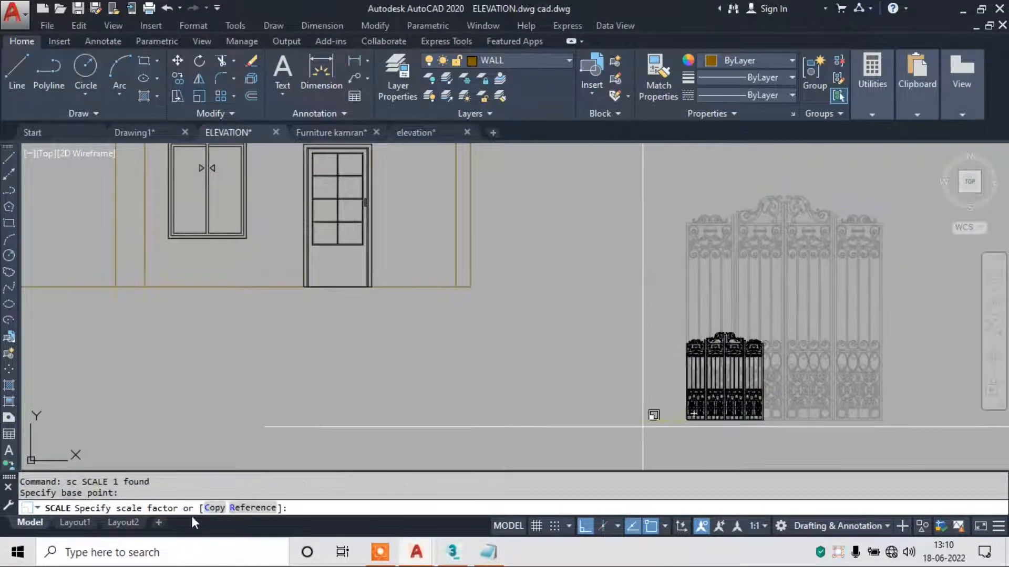
pyautogui.click(251, 508)
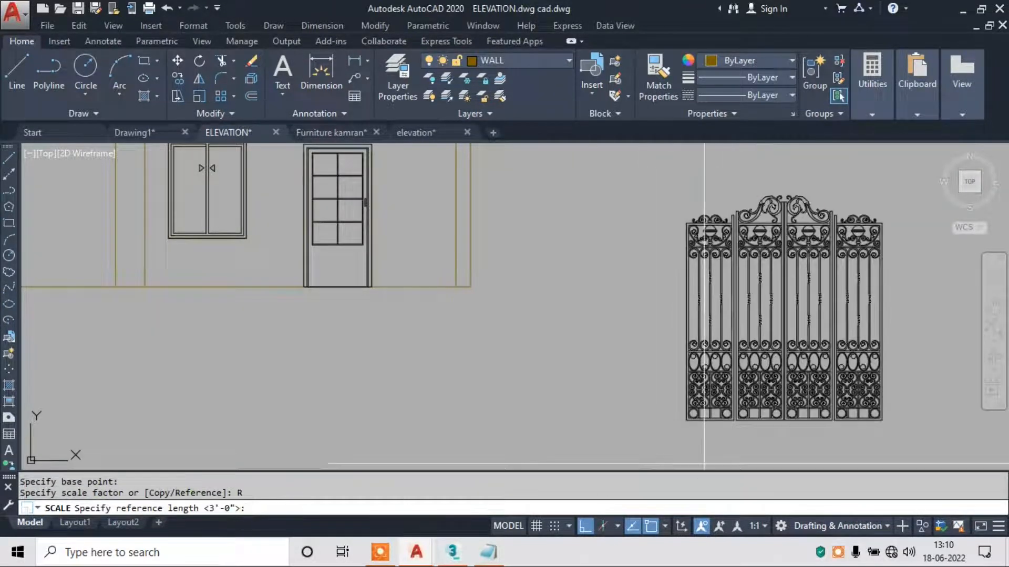
pyautogui.click(686, 420)
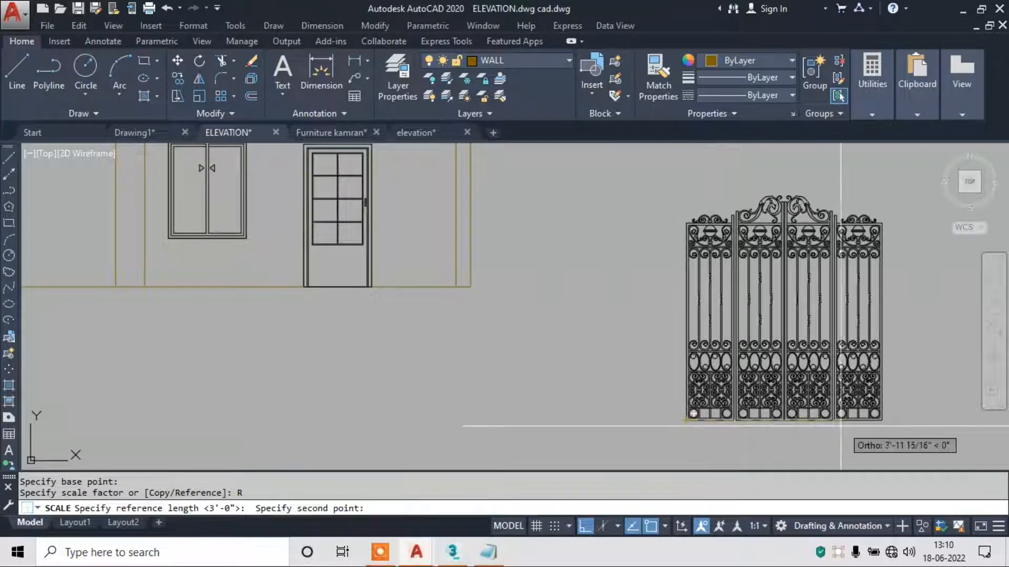
pyautogui.click(877, 414)
pyautogui.click(208, 507)
pyautogui.moveTo(235, 318); pyautogui.dragTo(575, 378, button='middle')
pyautogui.click(354, 346)
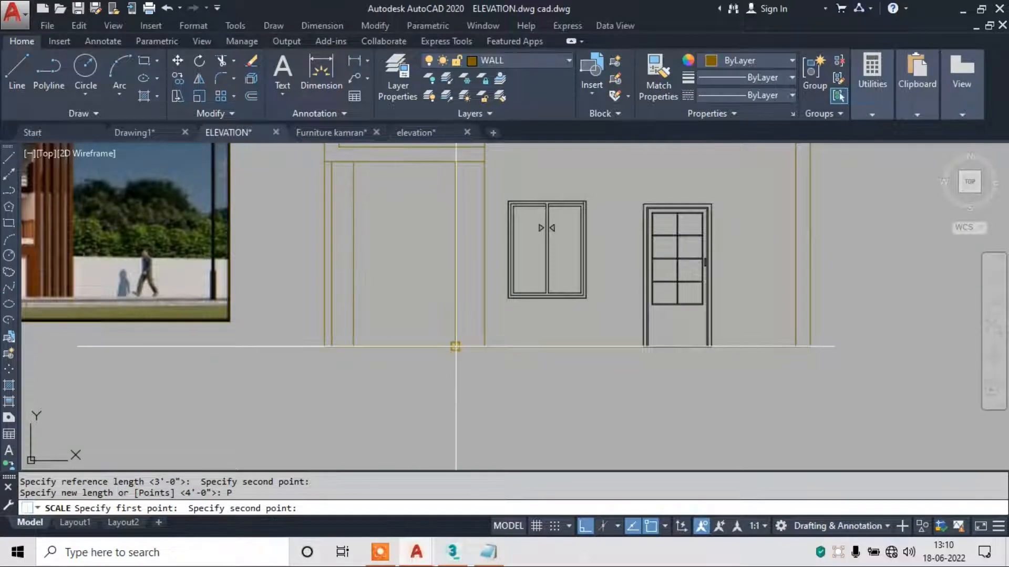
pyautogui.click(455, 346)
pyautogui.scroll(-4, 455, 346)
# Move the gate by its lower-left corner to the bottom-left corner of the opening under the tower, with Ortho mode off.
pyautogui.click(713, 333)
pyautogui.click(650, 404)
pyautogui.scroll(5, 657, 378)
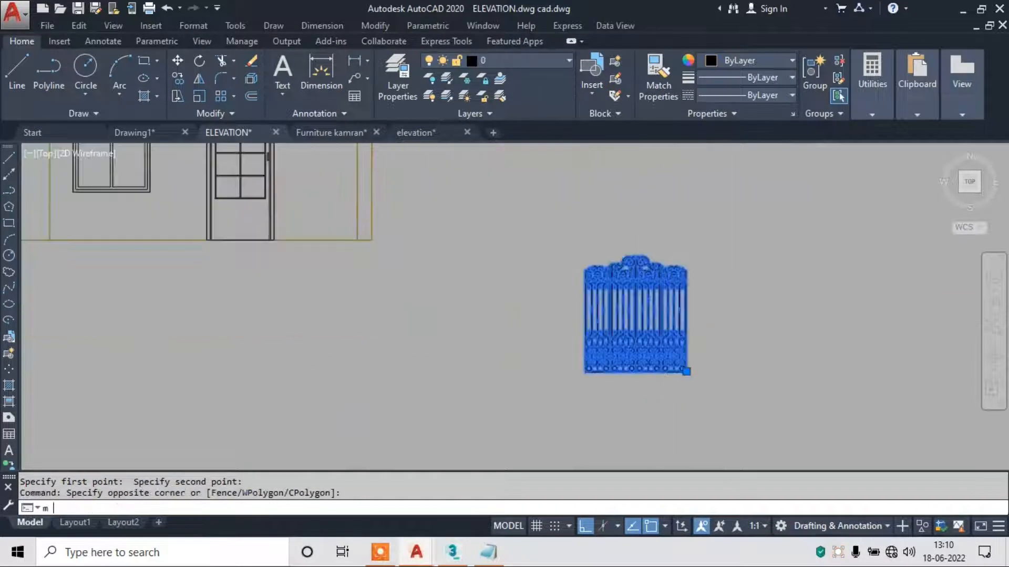
pyautogui.write('m')
pyautogui.press('Return')
pyautogui.click(304, 276)
pyautogui.scroll(-4, 304, 277)
pyautogui.moveTo(340, 312); pyautogui.dragTo(649, 431, button='middle')
pyautogui.scroll(-2, 648, 432)
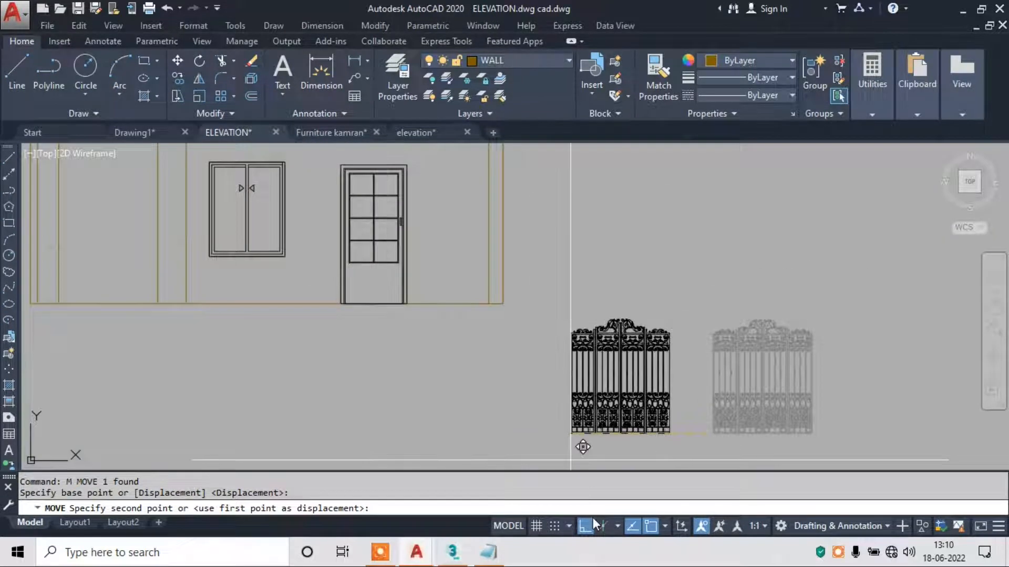
pyautogui.click(588, 527)
pyautogui.moveTo(210, 299); pyautogui.dragTo(461, 371, button='middle')
pyautogui.scroll(4, 441, 375)
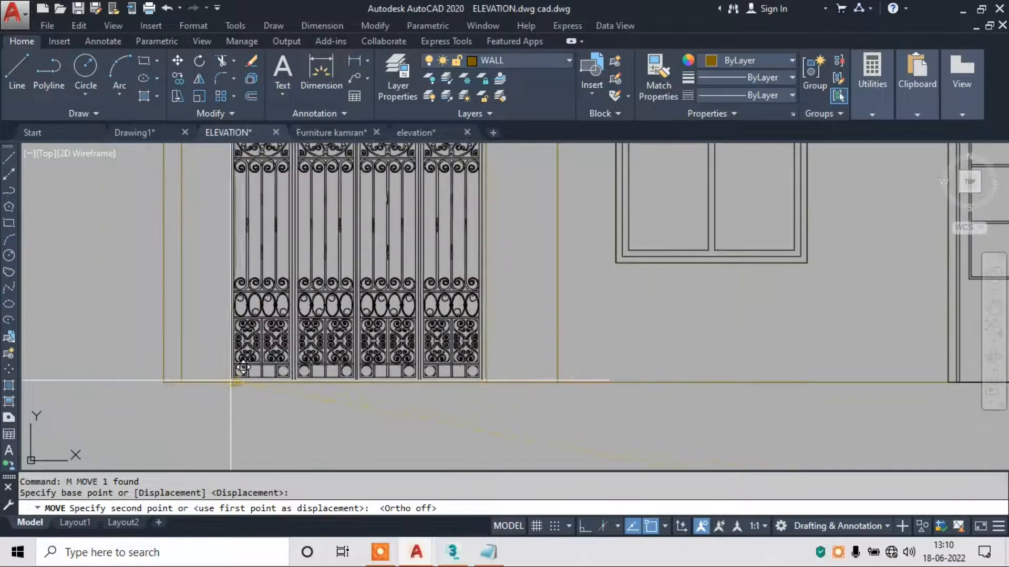
pyautogui.scroll(-3, 231, 381)
pyautogui.press('Escape')
# Erase the extra vertical line close to the tower's outer edge, beside the gate opening.
pyautogui.moveTo(598, 306)
pyautogui.mouseDown(button='middle')
pyautogui.moveTo(664, 324)
pyautogui.moveTo(710, 322)
pyautogui.mouseUp(button='middle')
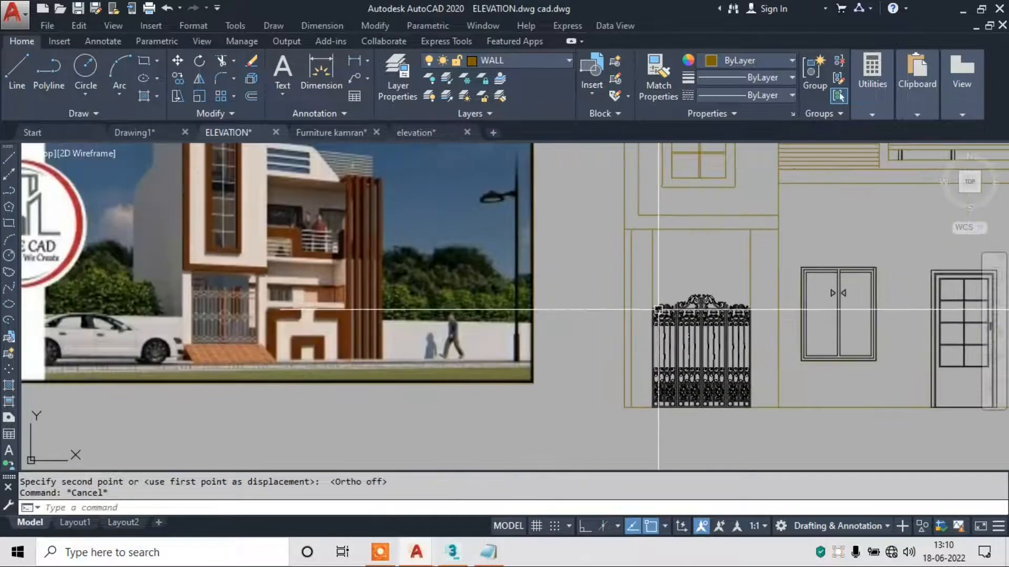
pyautogui.scroll(2, 629, 246)
pyautogui.click(629, 243)
pyautogui.write('e')
pyautogui.press('Return')
pyautogui.scroll(-1, 507, 265)
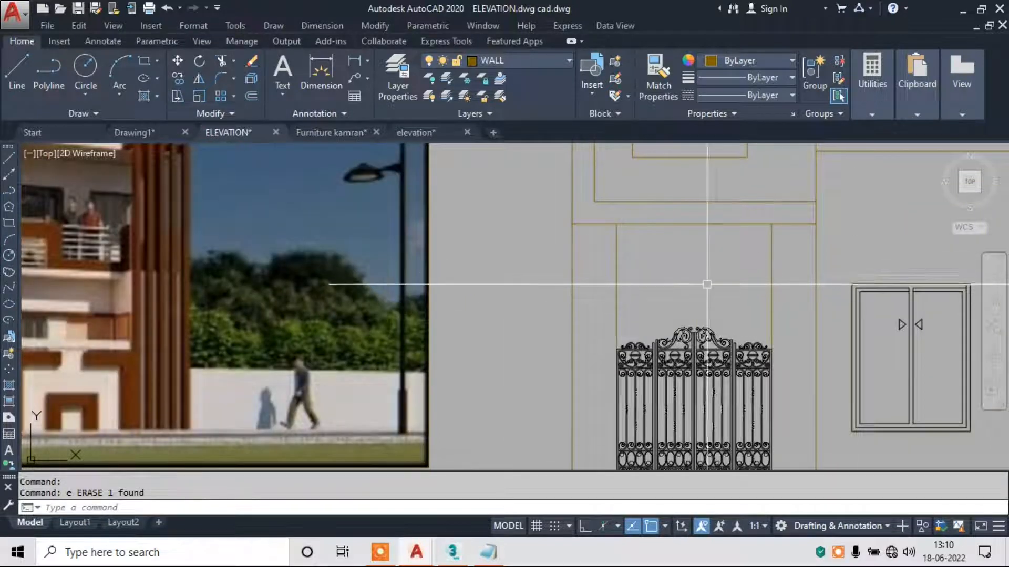
# Draw a horizontal line across the ground floor from the tower's edge to the far wall's inner line, crossing the window and door.
pyautogui.scroll(-2, 720, 289)
pyautogui.moveTo(768, 328); pyautogui.dragTo(635, 327, button='middle')
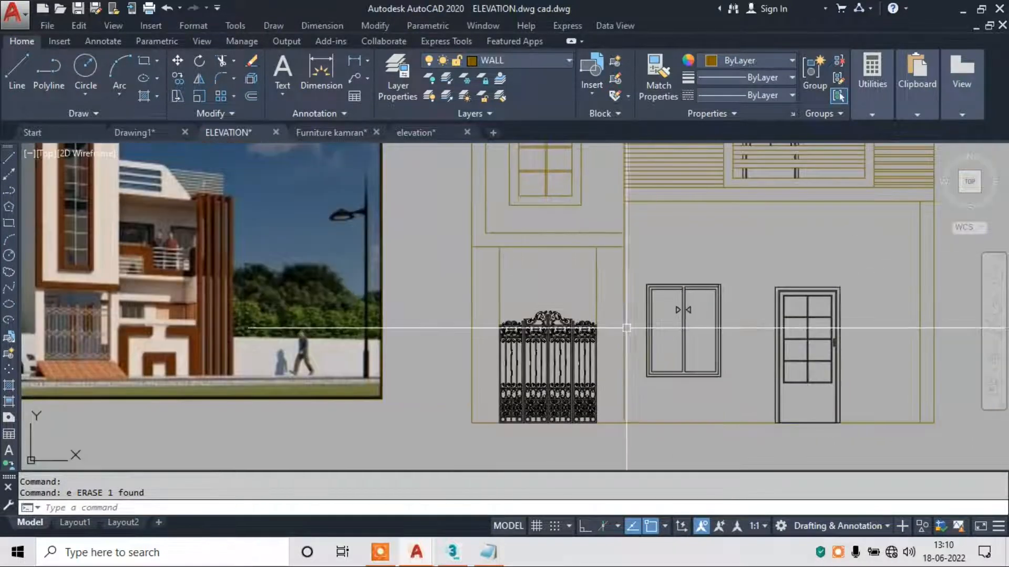
pyautogui.scroll(2, 119, 327)
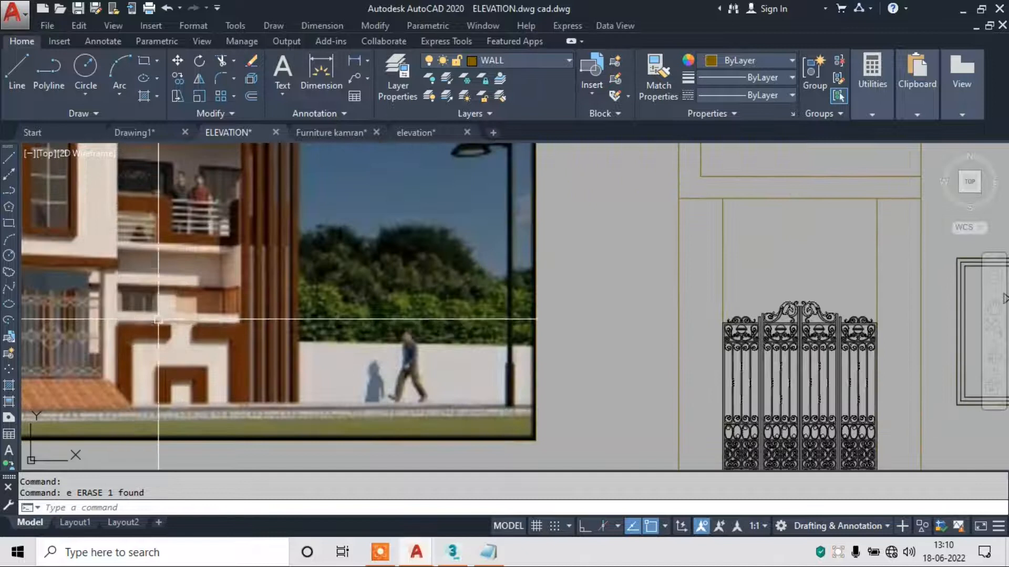
pyautogui.scroll(-2, 158, 319)
pyautogui.scroll(1, 700, 345)
pyautogui.press('Return')
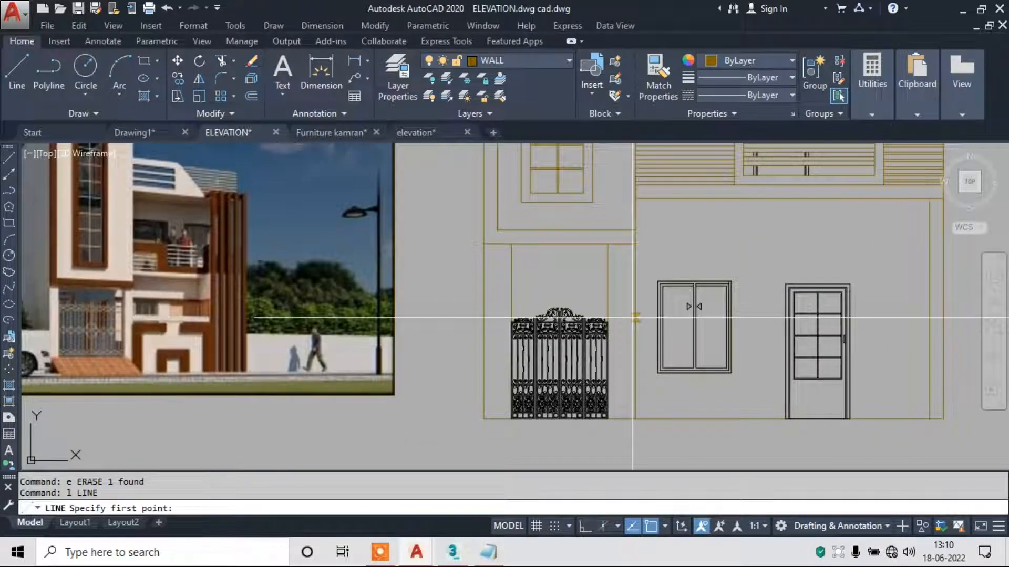
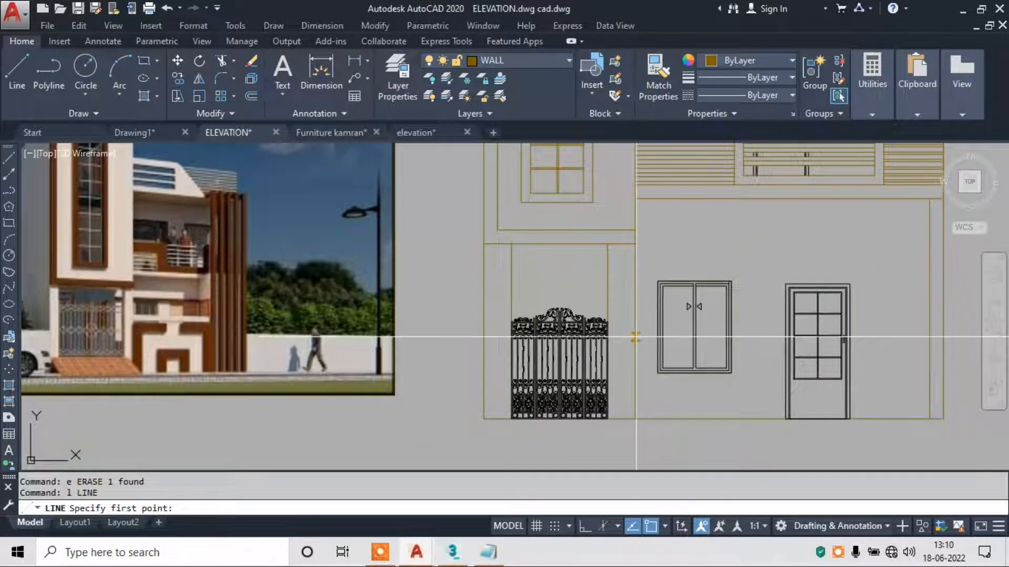
pyautogui.click(930, 338)
pyautogui.press('Escape')
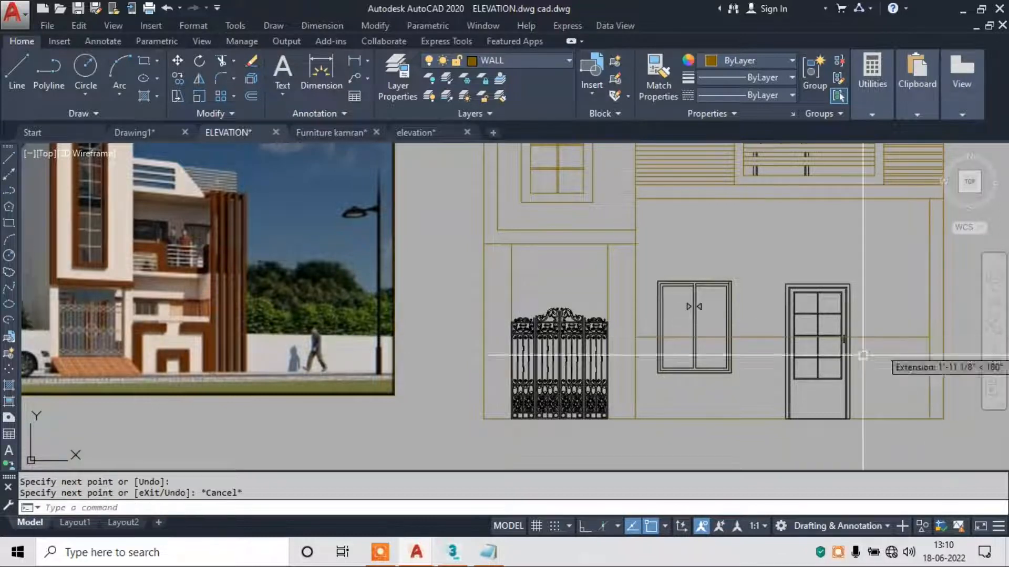
pyautogui.scroll(5, 155, 318)
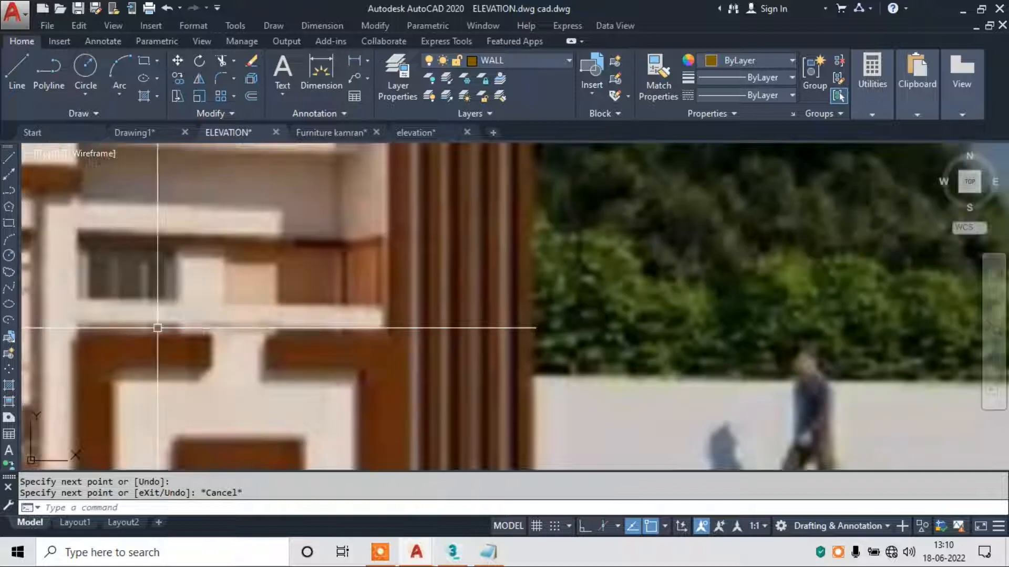
pyautogui.scroll(-3, 160, 333)
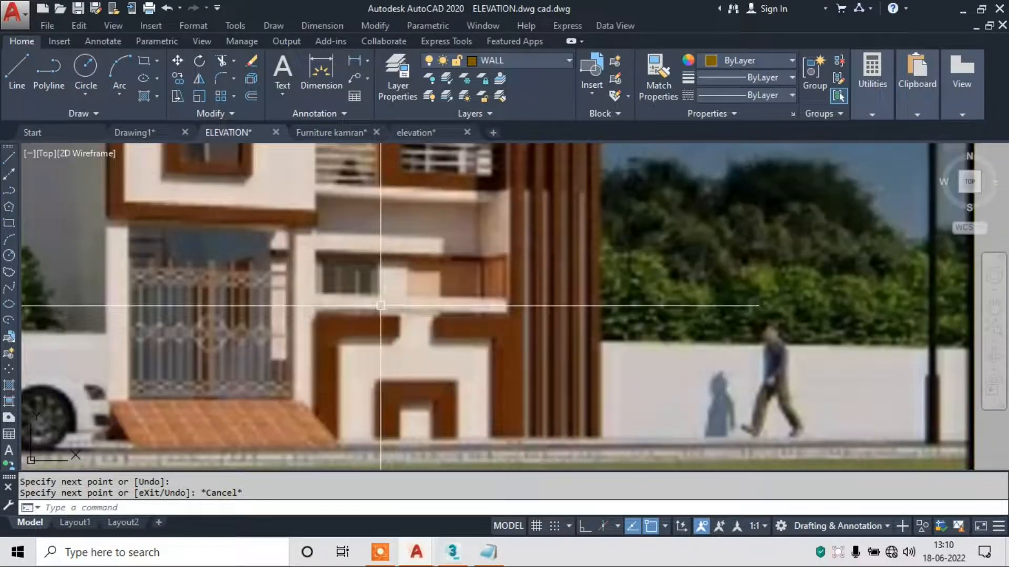
pyautogui.scroll(-4, 515, 360)
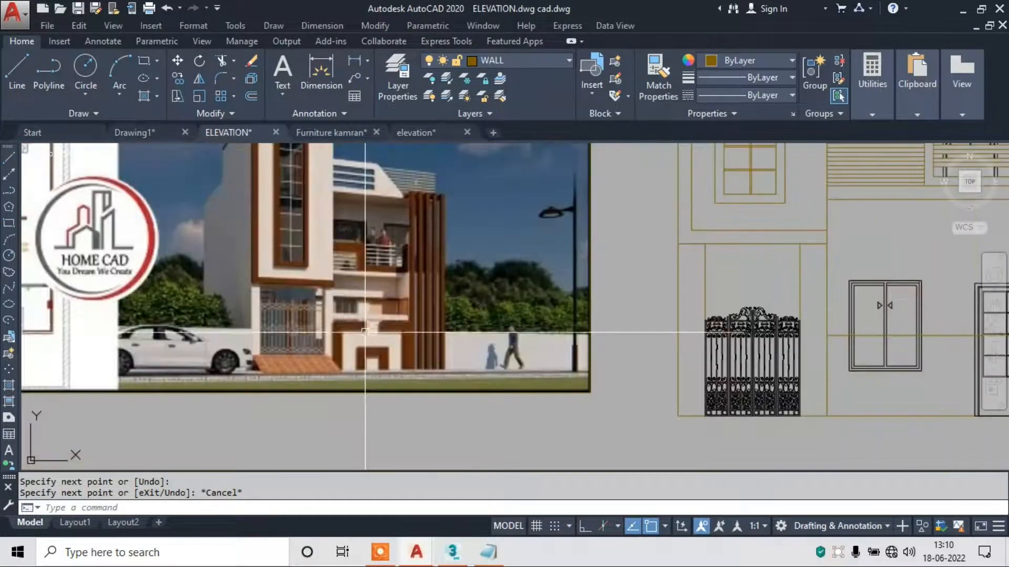
pyautogui.press('Escape')
pyautogui.press('Escape')
pyautogui.write('o')
pyautogui.press('Return')
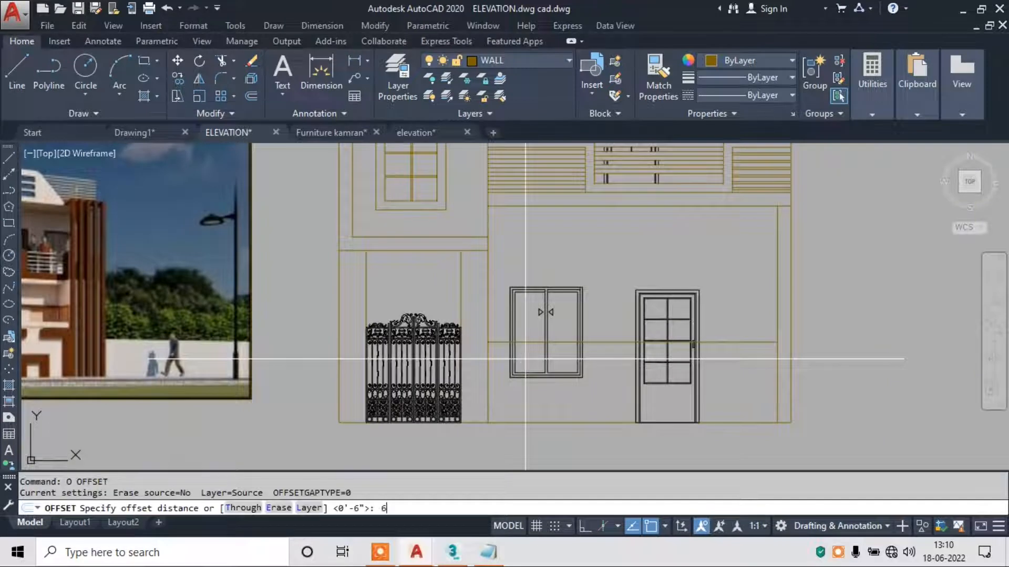
pyautogui.write('6"')
pyautogui.press('Return')
pyautogui.press('Escape')
# Offset the new horizontal ground-floor line 6" downward.
pyautogui.write('o')
pyautogui.press('Return')
pyautogui.write('6"')
pyautogui.press('Return')
pyautogui.scroll(2, 530, 359)
pyautogui.click(609, 336)
pyautogui.click(614, 364)
# Finish the 6" downward offset and trim the window's vertical lines between the two ground-floor horizontal lines.
pyautogui.press('Return')
pyautogui.press('Return')
pyautogui.scroll(4, 550, 344)
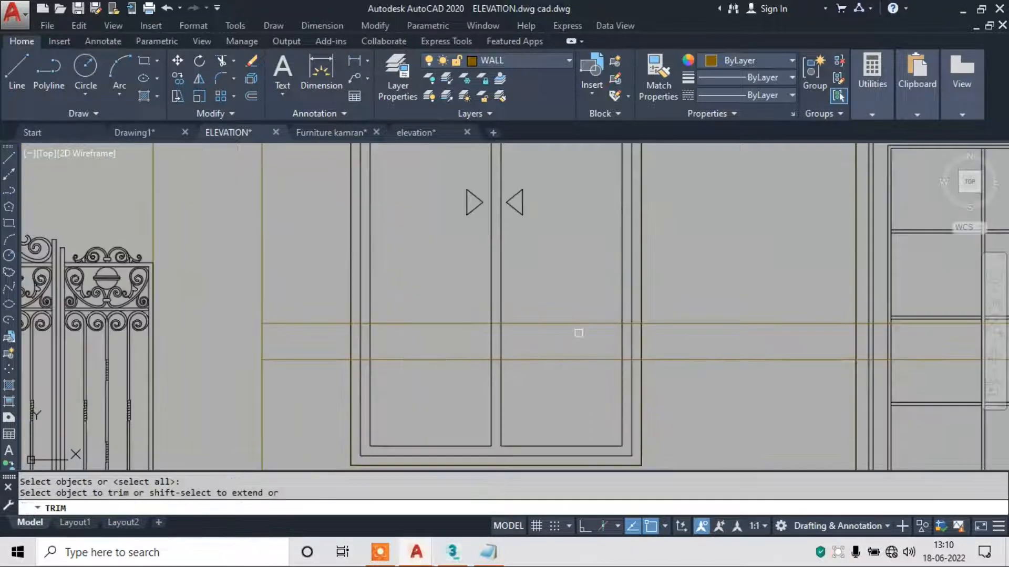
pyautogui.click(674, 336)
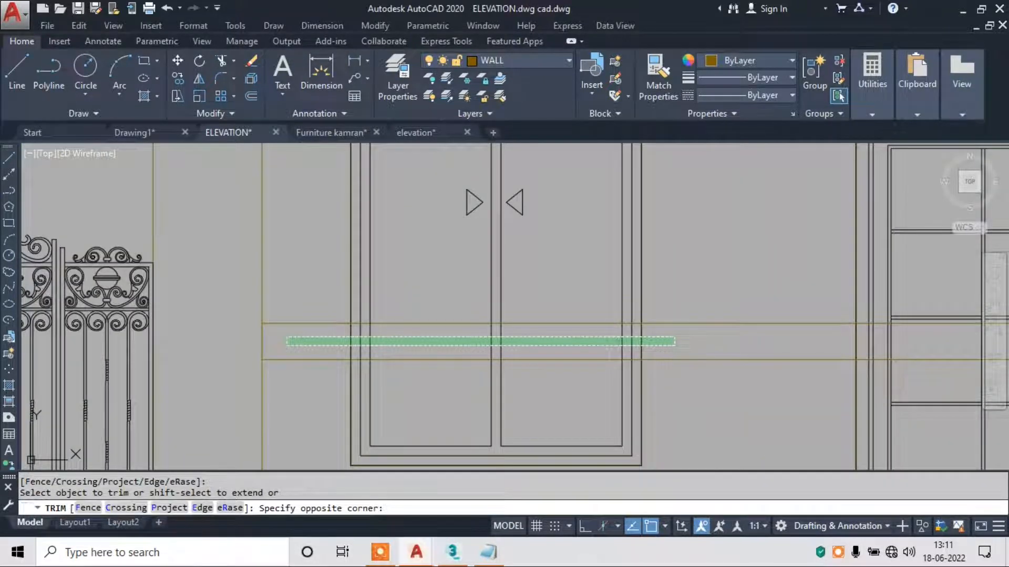
# Try to trim the ground-floor door's vertical lines between the two horizontal lines.
pyautogui.scroll(-3, 535, 335)
pyautogui.scroll(3, 730, 331)
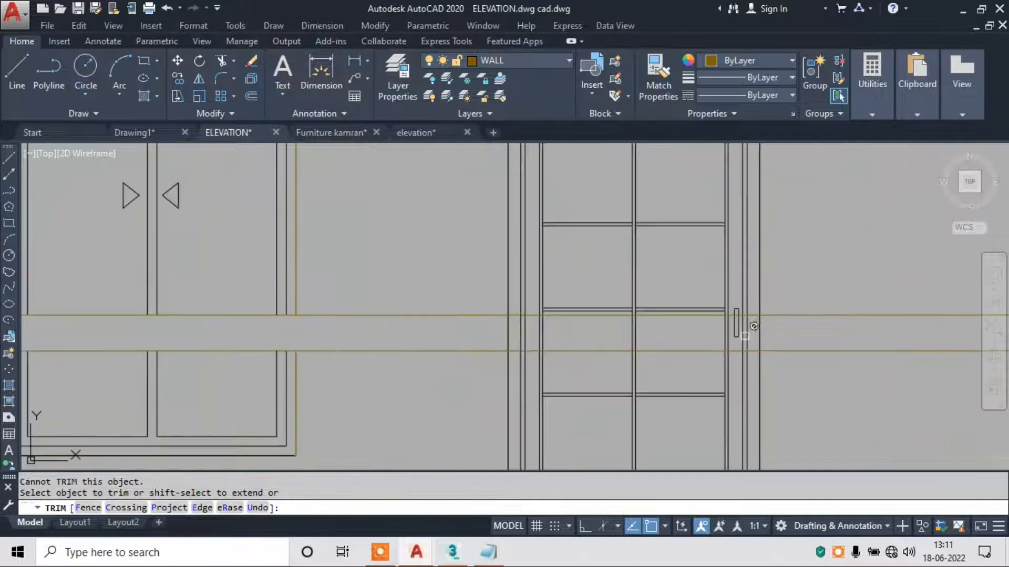
pyautogui.click(813, 334)
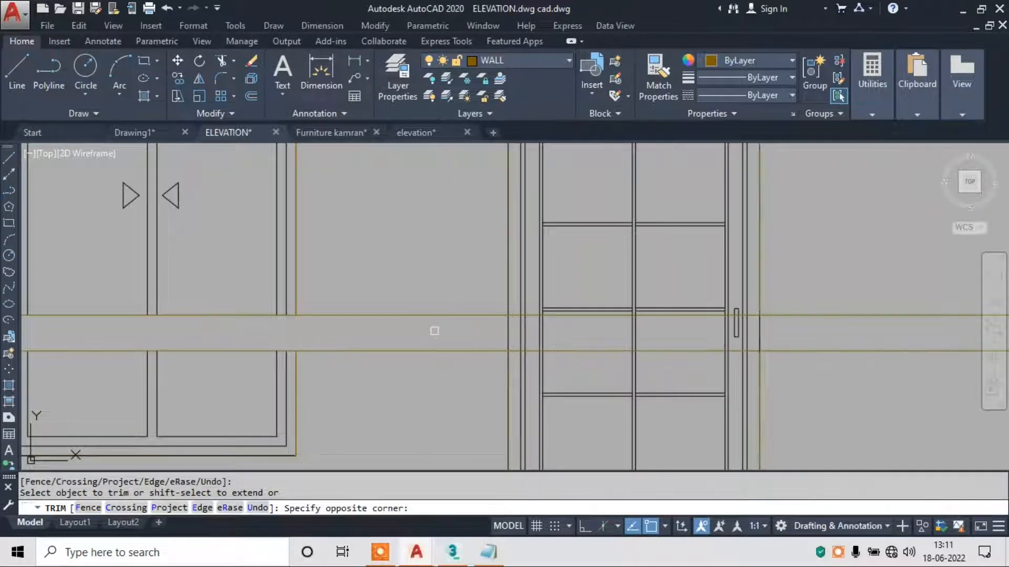
pyautogui.click(736, 337)
pyautogui.scroll(4, 549, 343)
pyautogui.press('Escape')
# Explode the ground-floor door block into separate lines.
pyautogui.write('x')
pyautogui.press('space')
pyautogui.click(586, 207)
pyautogui.click(425, 250)
pyautogui.press('space')
pyautogui.scroll(-2, 425, 250)
pyautogui.press('Escape')
# Trim the exploded door's lines between the two horizontal wall lines.
pyautogui.write('tr')
pyautogui.press('space')
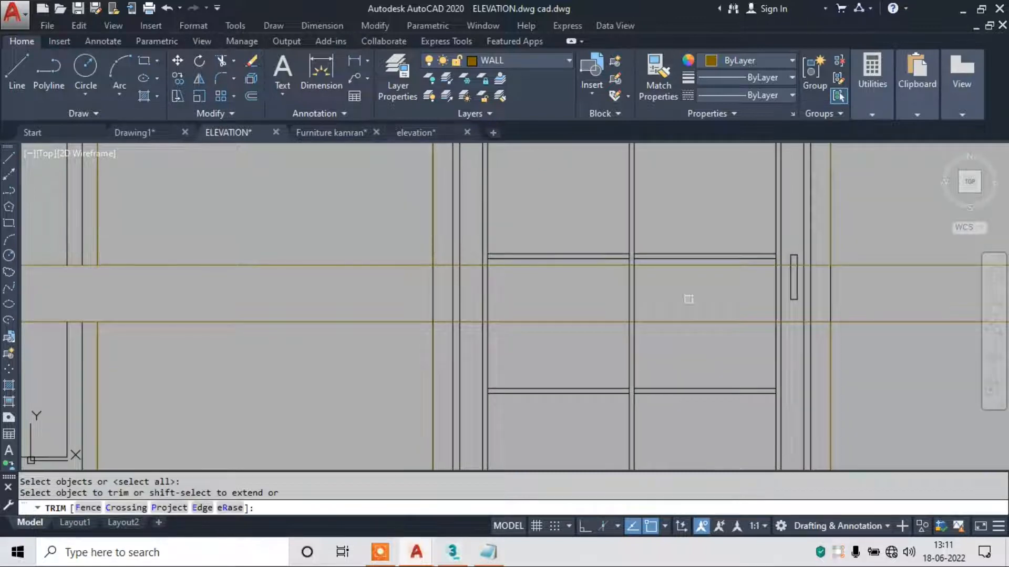
pyautogui.click(331, 298)
pyautogui.scroll(-1, 716, 284)
pyautogui.scroll(1, 759, 284)
pyautogui.press('Escape')
# Erase the leftover door-handle piece between the two horizontal lines.
pyautogui.click(785, 281)
pyautogui.click(744, 300)
pyautogui.write('e')
pyautogui.scroll(-3, 728, 286)
pyautogui.scroll(-2, 718, 291)
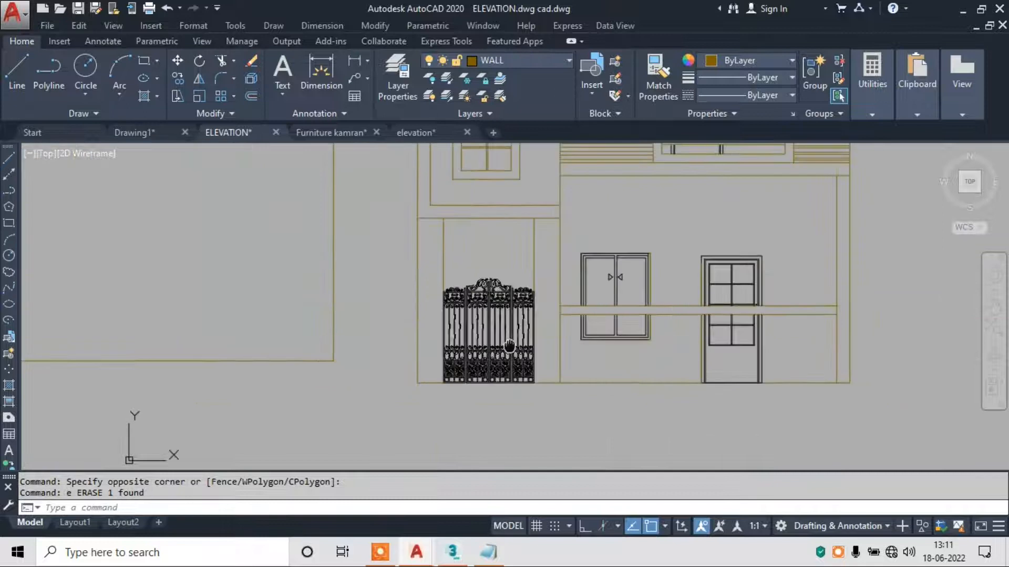
# Erase the part of the ground-floor window that lies below the lower horizontal line.
pyautogui.moveTo(126, 342); pyautogui.dragTo(394, 342, button='middle')
pyautogui.scroll(3, 377, 293)
pyautogui.scroll(-2, 377, 294)
pyautogui.moveTo(945, 336); pyautogui.dragTo(542, 334, button='middle')
pyautogui.scroll(3, 669, 313)
pyautogui.press('Escape')
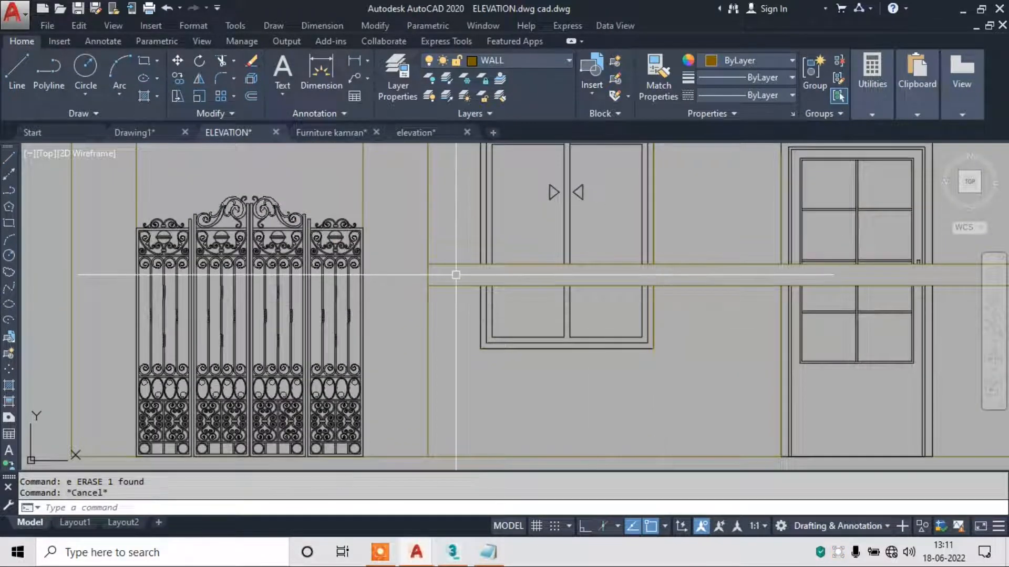
pyautogui.click(462, 282)
pyautogui.click(658, 379)
pyautogui.write('e')
pyautogui.press('Return')
pyautogui.moveTo(659, 379); pyautogui.dragTo(457, 362, button='middle')
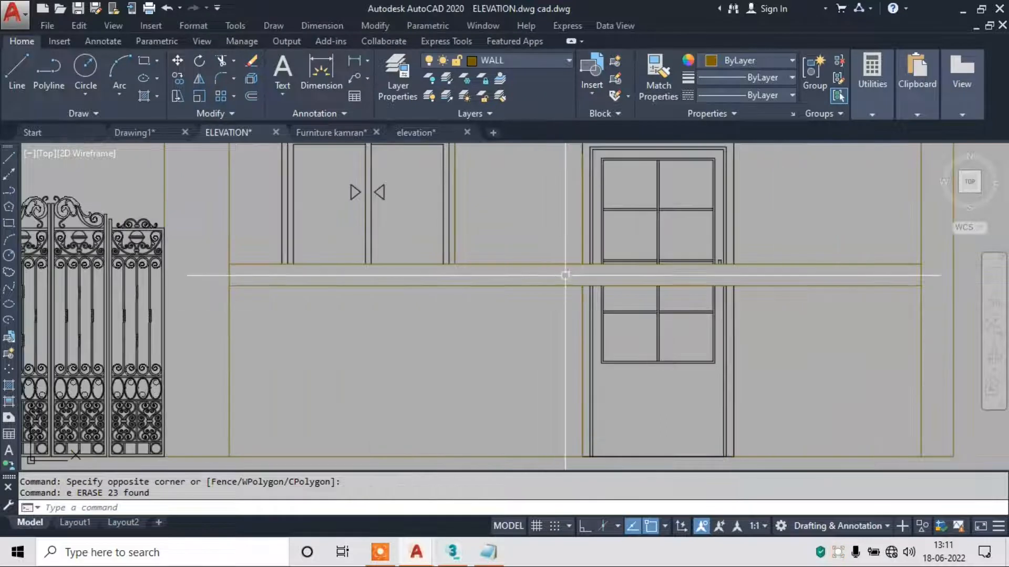
# Erase the part of the ground-floor door that lies below the lower horizontal line.
pyautogui.scroll(-2, 595, 291)
pyautogui.click(575, 294)
pyautogui.click(694, 438)
pyautogui.write('e')
pyautogui.press('Return')
pyautogui.scroll(-2, 694, 438)
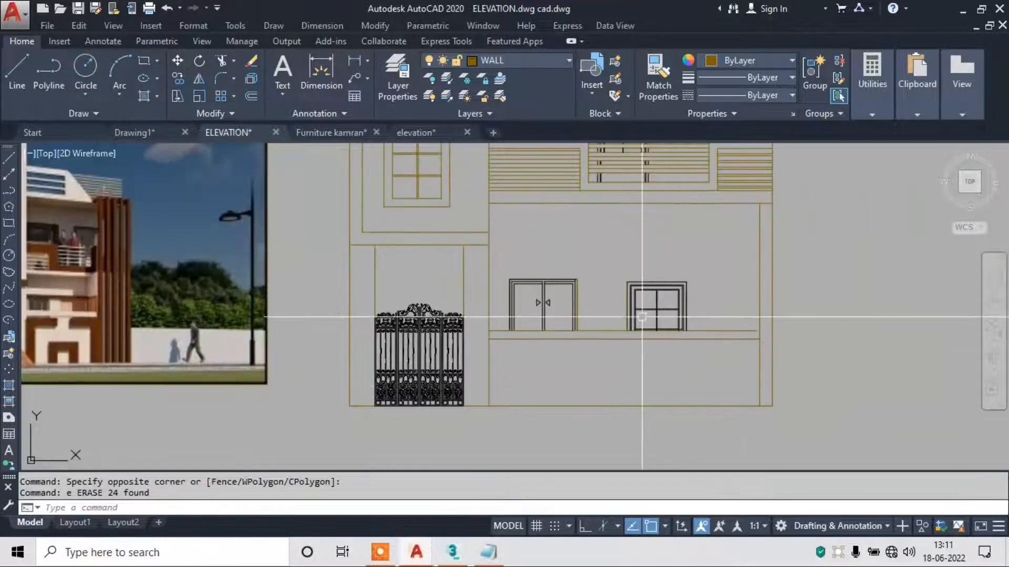
# Draw an inverted L-shaped band about 3'-5" high on the boundary wall, rising from the ground line beside the tower, with Ortho mode on.
pyautogui.moveTo(667, 322); pyautogui.dragTo(903, 321, button='middle')
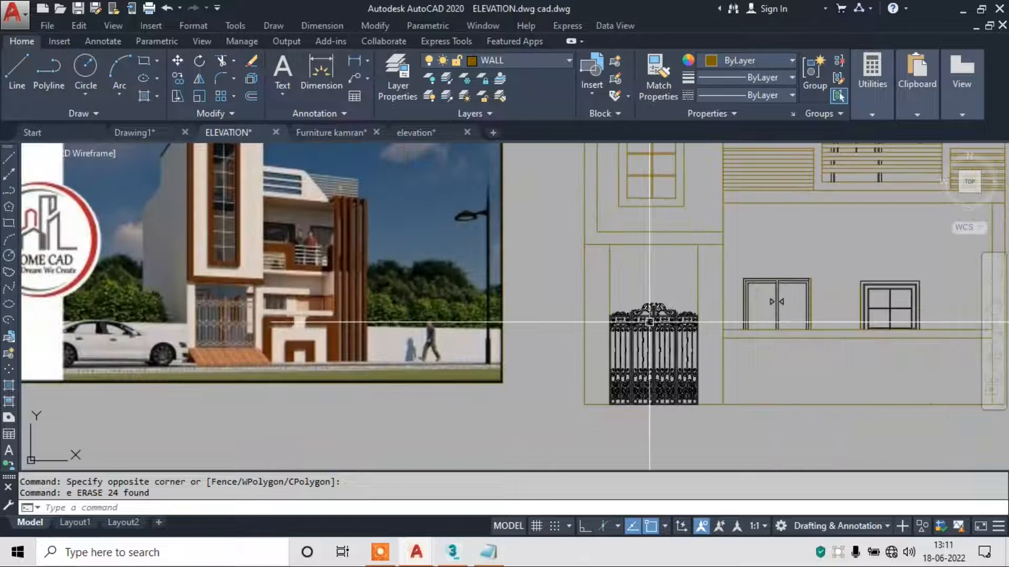
pyautogui.moveTo(731, 341); pyautogui.dragTo(728, 340, button='middle')
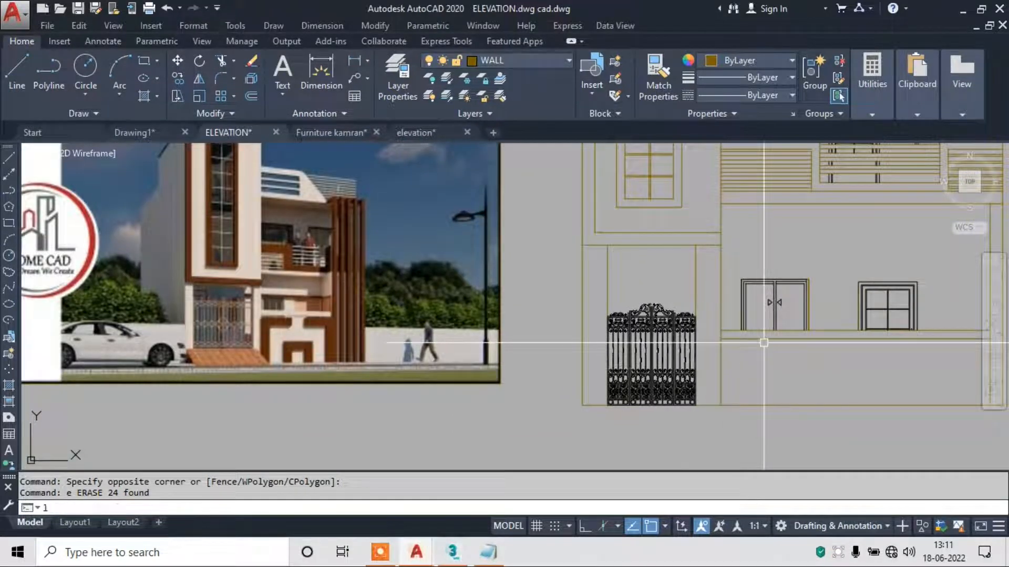
pyautogui.press('Return')
pyautogui.moveTo(763, 343); pyautogui.dragTo(643, 341, button='middle')
pyautogui.scroll(4, 583, 341)
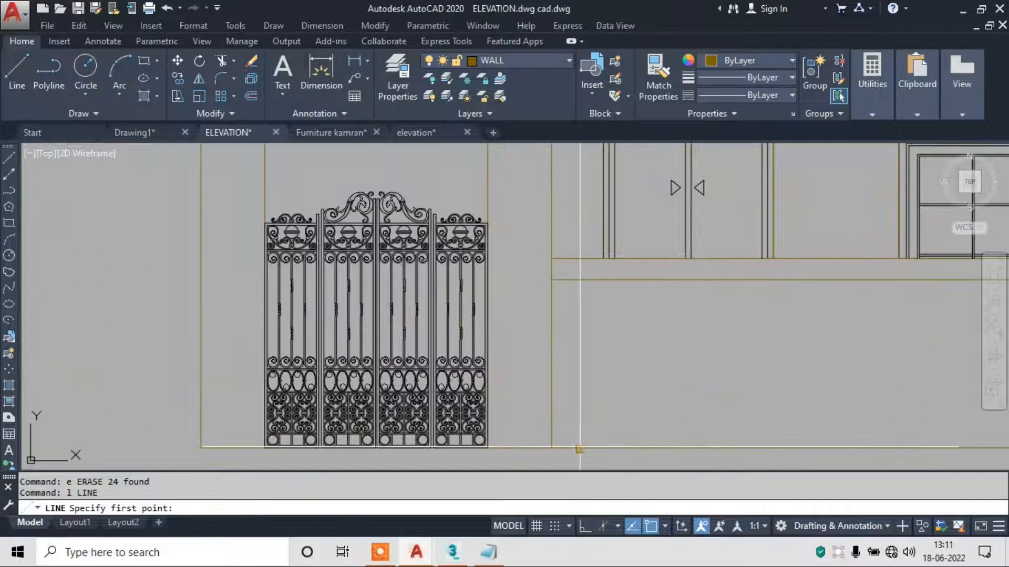
pyautogui.click(579, 449)
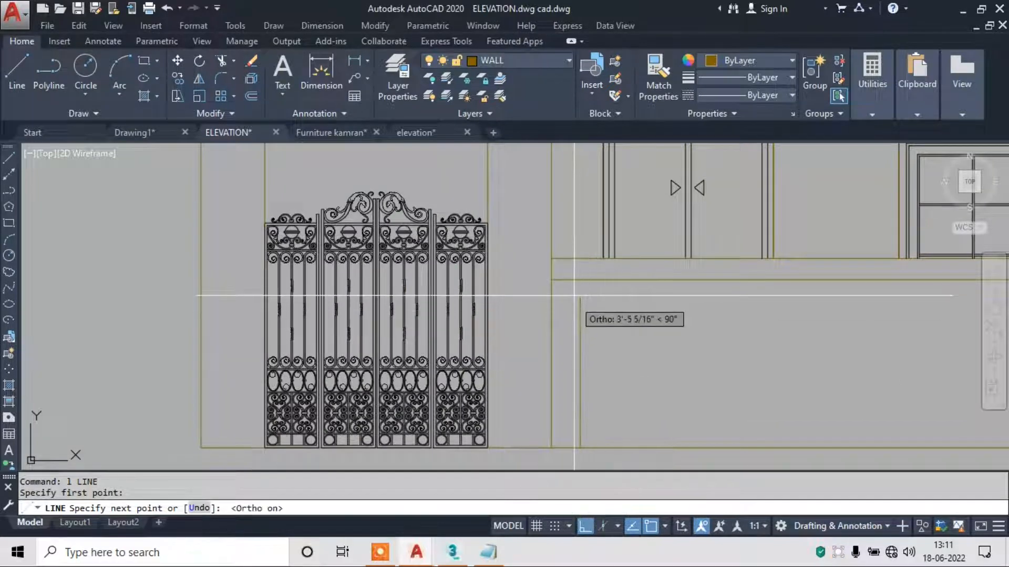
pyautogui.click(575, 296)
pyautogui.click(784, 300)
pyautogui.click(783, 328)
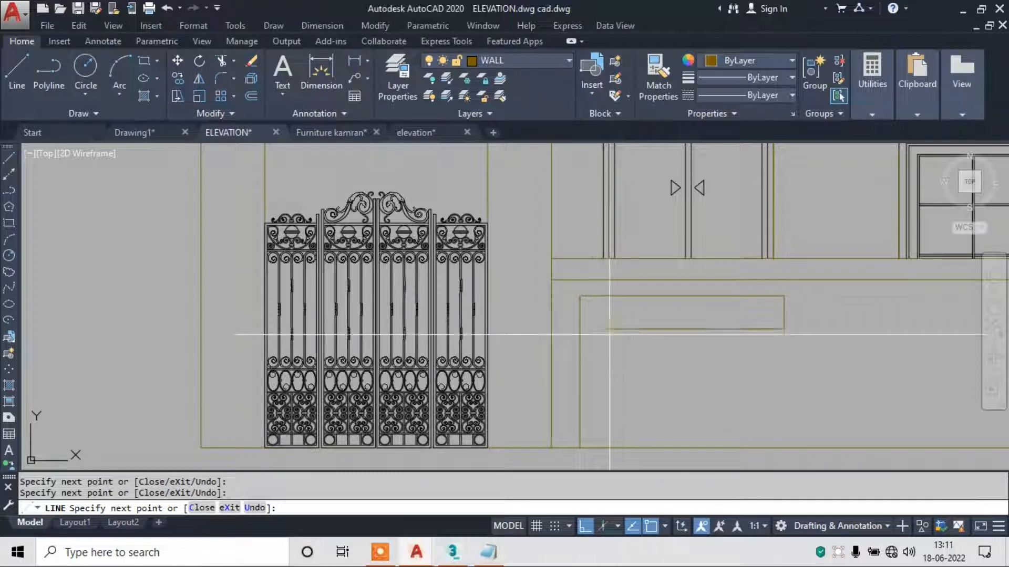
pyautogui.press('Escape')
# Draw a three-sided rectangular outline about 1'-10" high on the ground line, starting below the free end of the L-shaped band.
pyautogui.scroll(-5, 581, 352)
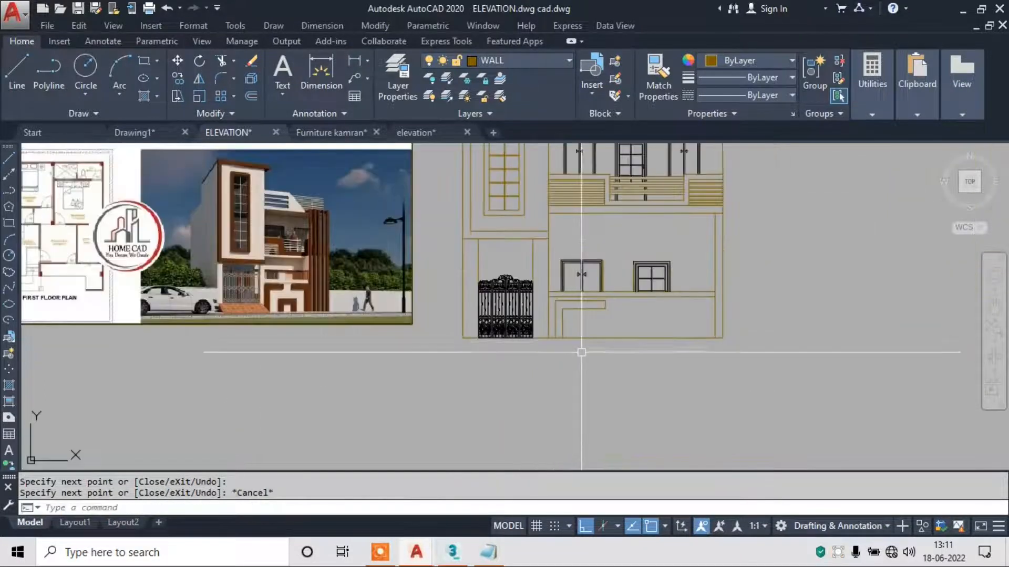
pyautogui.scroll(4, 664, 324)
pyautogui.press('Escape')
pyautogui.press('space')
pyautogui.click(503, 361)
pyautogui.scroll(2, 501, 319)
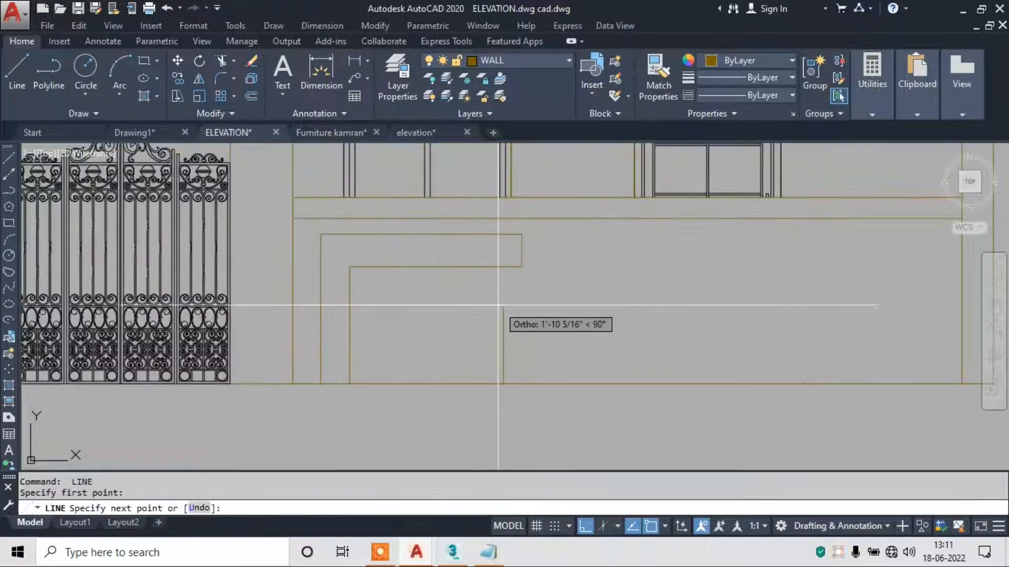
pyautogui.click(500, 304)
pyautogui.click(733, 304)
pyautogui.click(734, 383)
pyautogui.press('Escape')
# Draw a smaller three-sided outline inside the low rectangular one, with both legs ending on the ground line.
pyautogui.press('space')
pyautogui.click(528, 383)
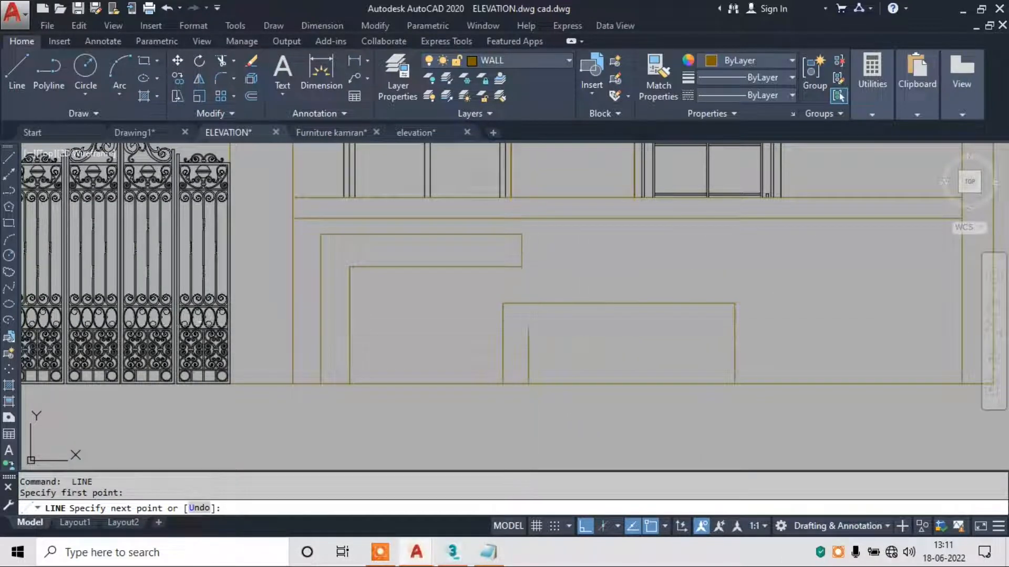
pyautogui.click(528, 327)
pyautogui.click(711, 326)
pyautogui.click(711, 384)
pyautogui.press('Escape')
# Mirror the L-shaped band about a vertical line through the low central outline, keeping the original.
pyautogui.click(526, 232)
pyautogui.click(311, 297)
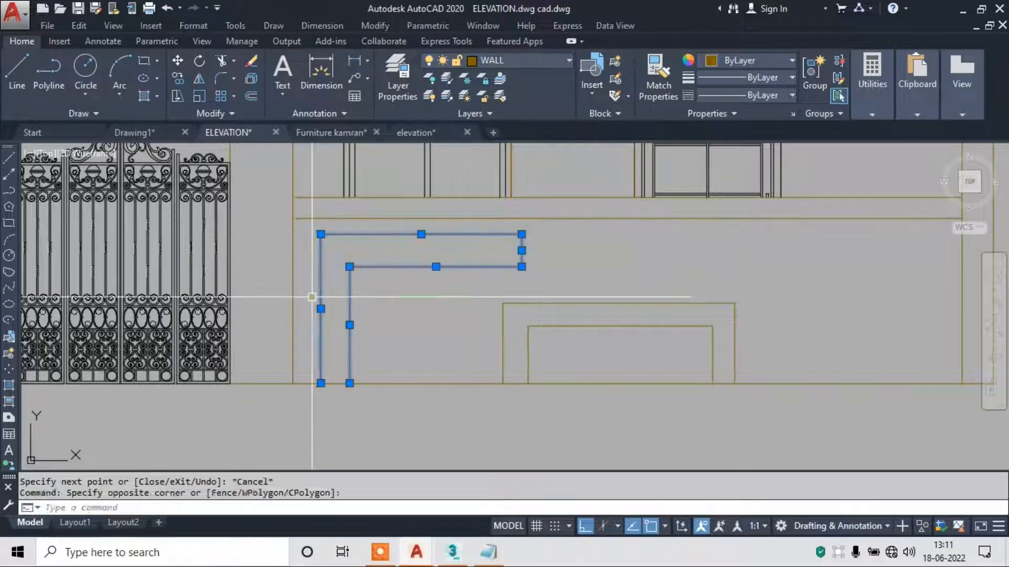
pyautogui.press('Return')
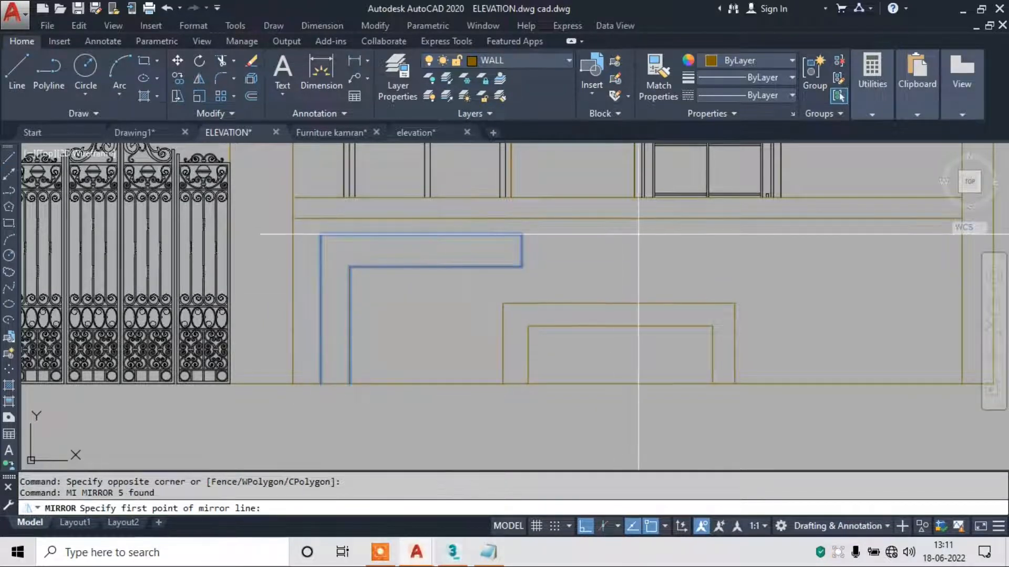
pyautogui.click(599, 233)
pyautogui.click(599, 351)
pyautogui.press('Return')
pyautogui.moveTo(739, 280); pyautogui.dragTo(648, 291, button='middle')
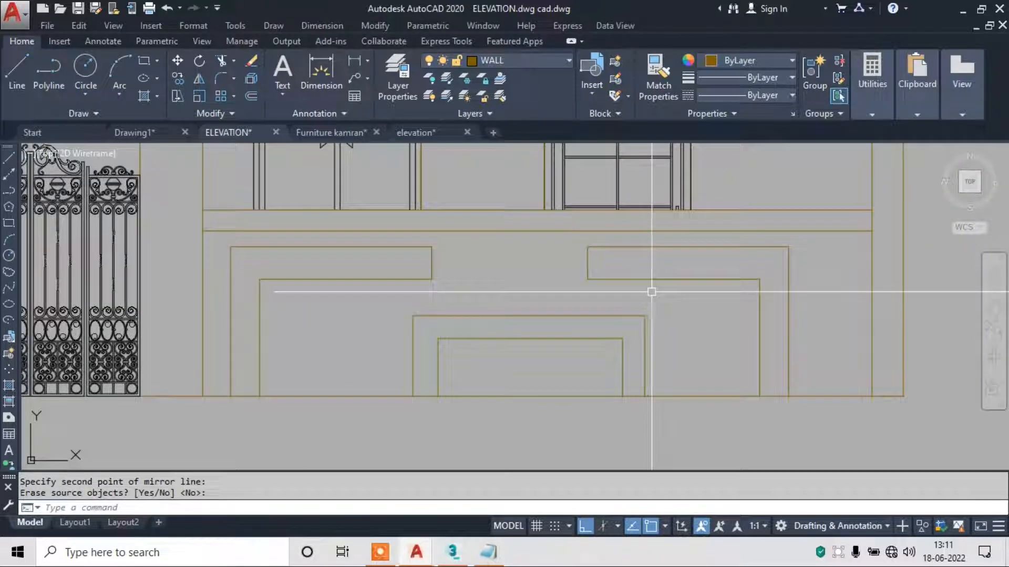
# Move the mirrored L-shaped band horizontally by its outer bottom corner, closer to the far wall.
pyautogui.click(796, 246)
pyautogui.click(590, 286)
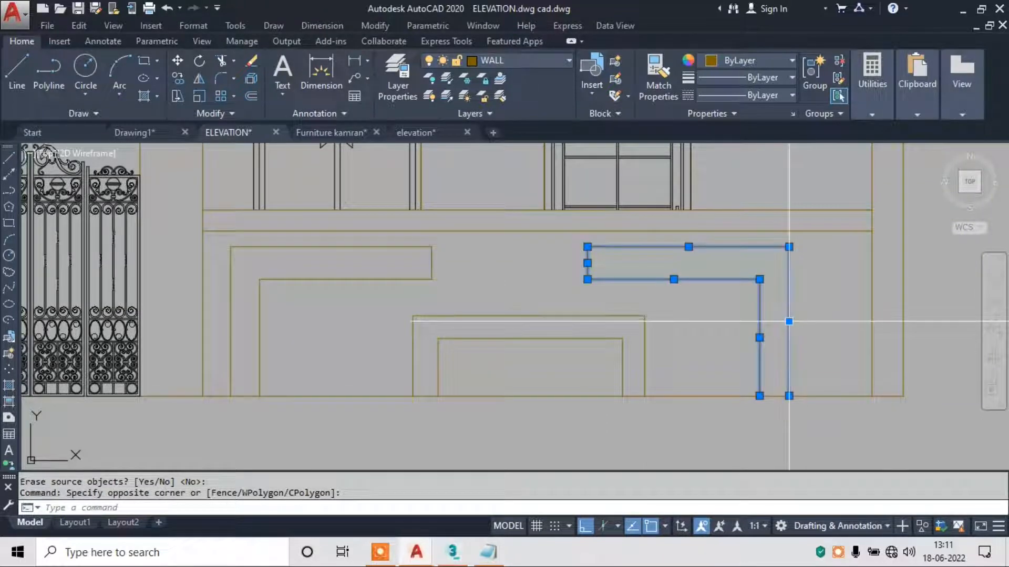
pyautogui.write('m')
pyautogui.press('Return')
pyautogui.click(788, 397)
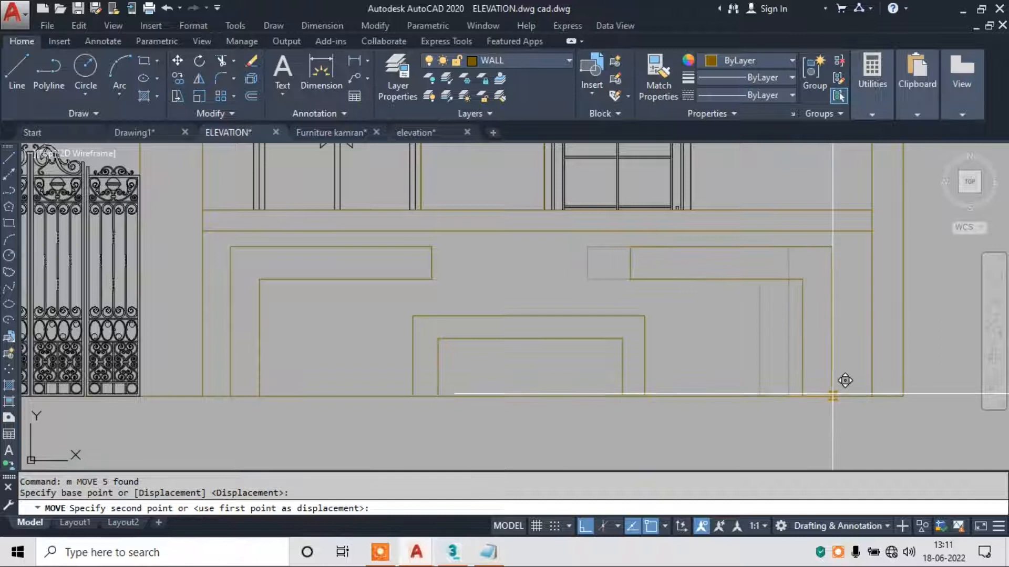
pyautogui.press('Escape')
pyautogui.scroll(-3, 558, 367)
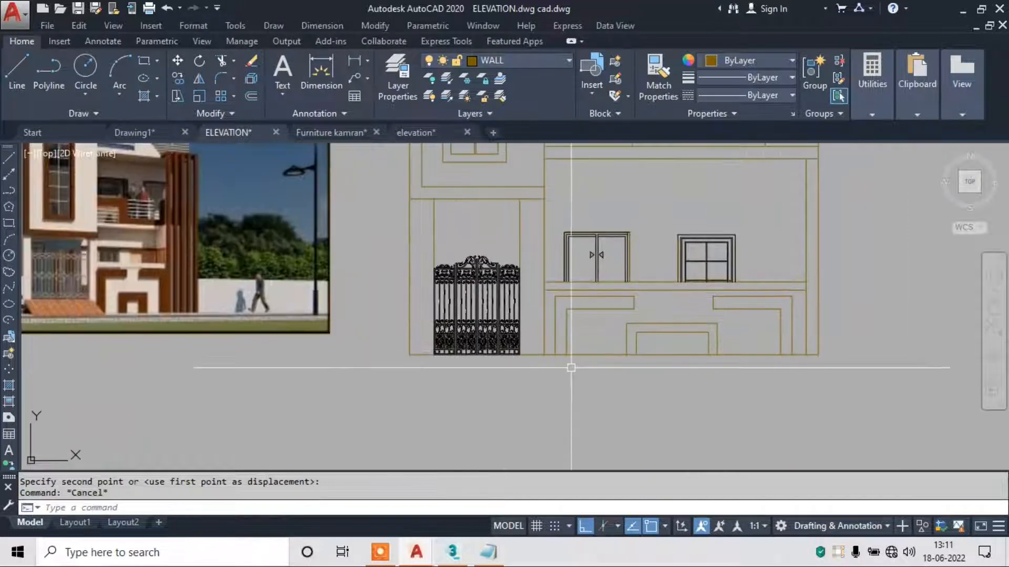
pyautogui.scroll(-3, 474, 387)
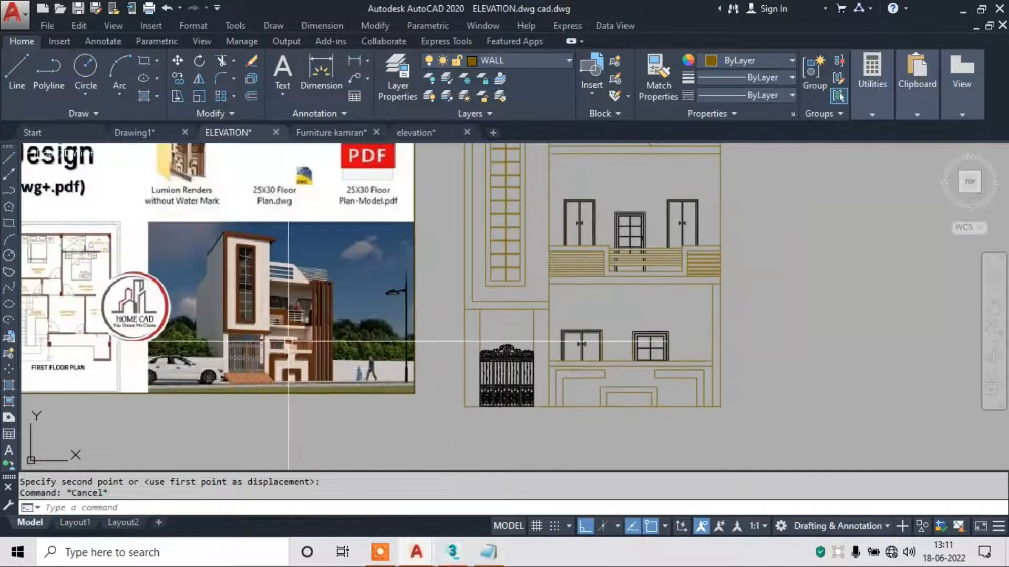
pyautogui.scroll(2, 282, 292)
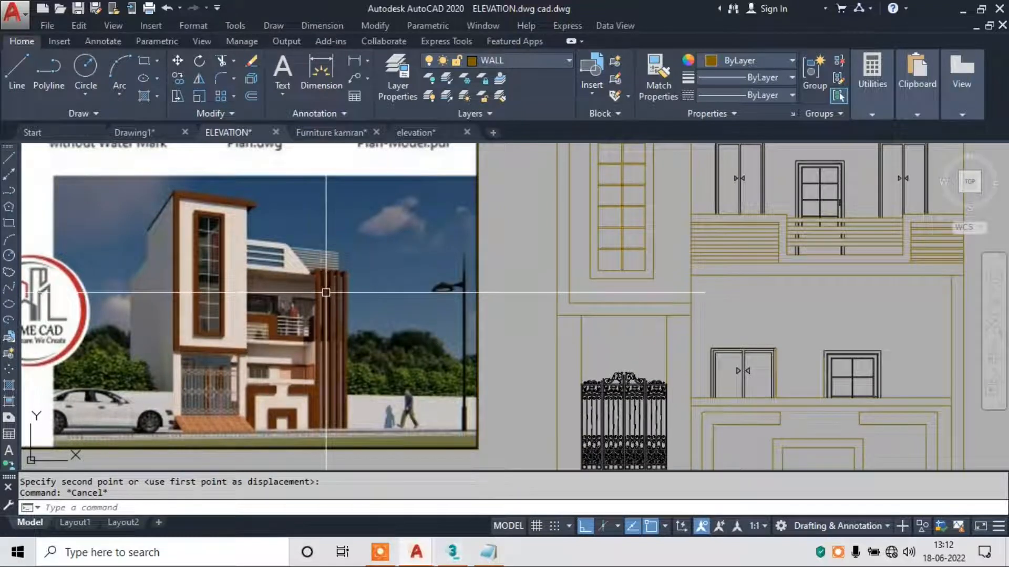
pyautogui.scroll(-3, 326, 293)
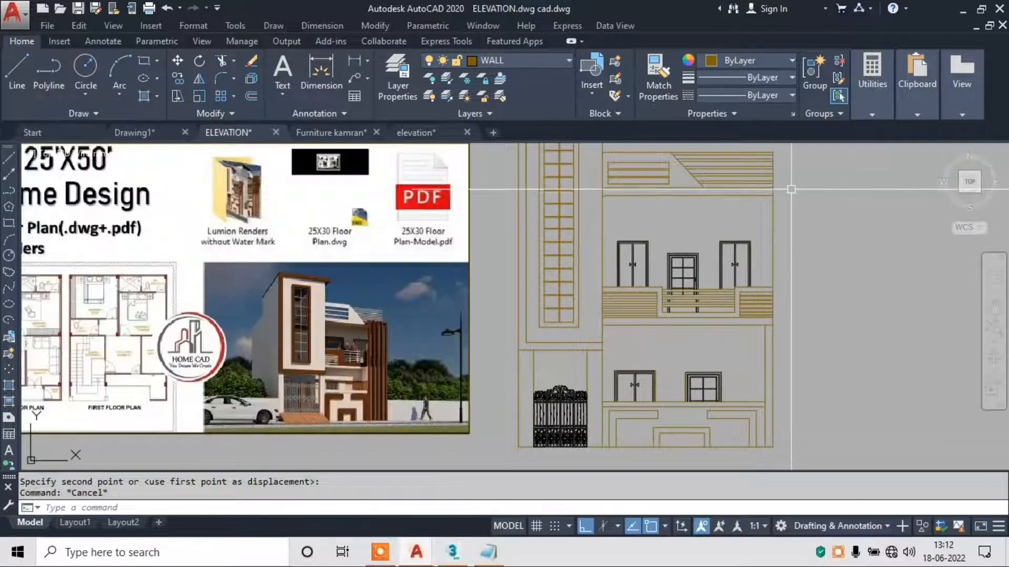
pyautogui.write('1')
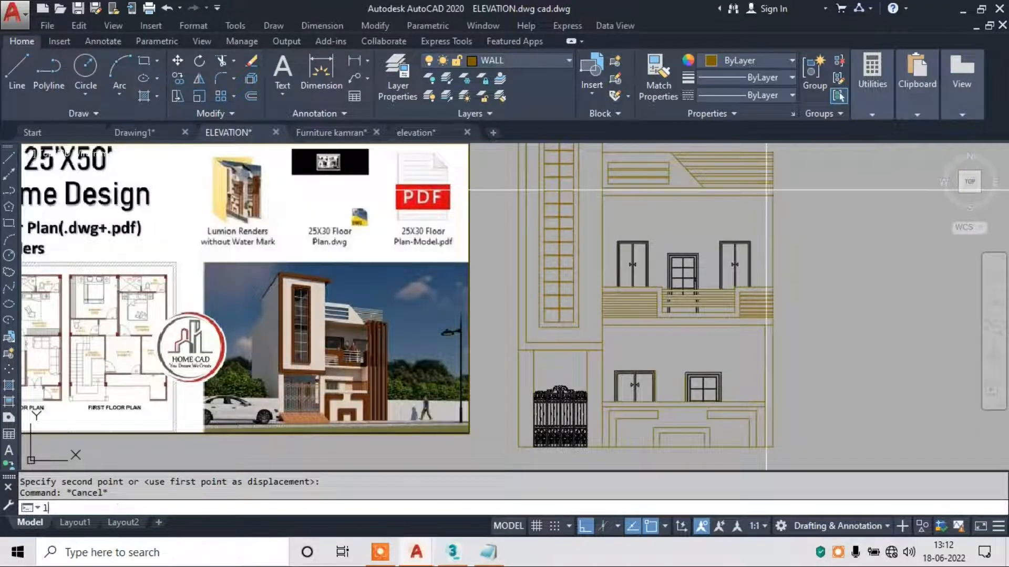
pyautogui.scroll(4, 766, 187)
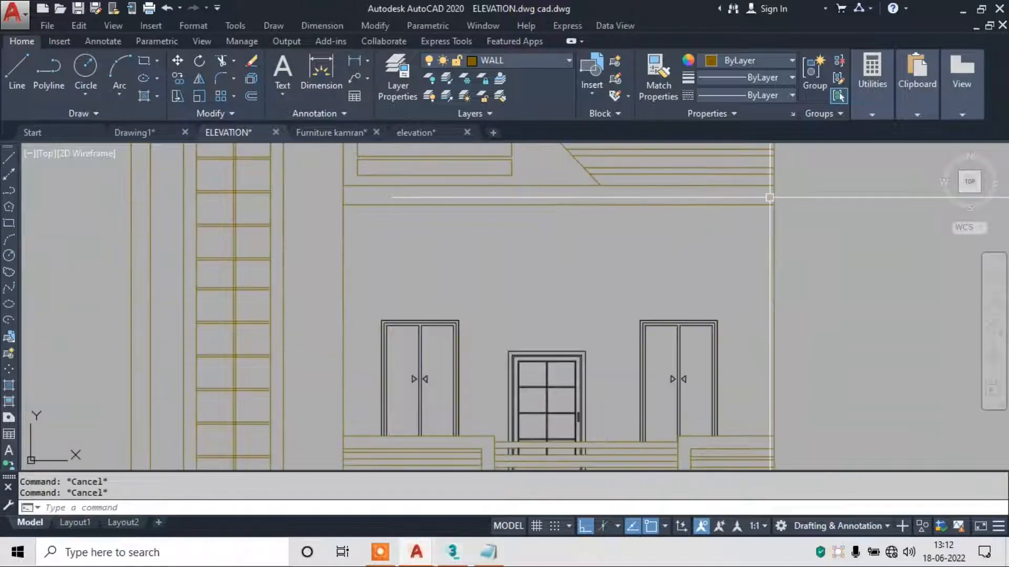
pyautogui.press('Return')
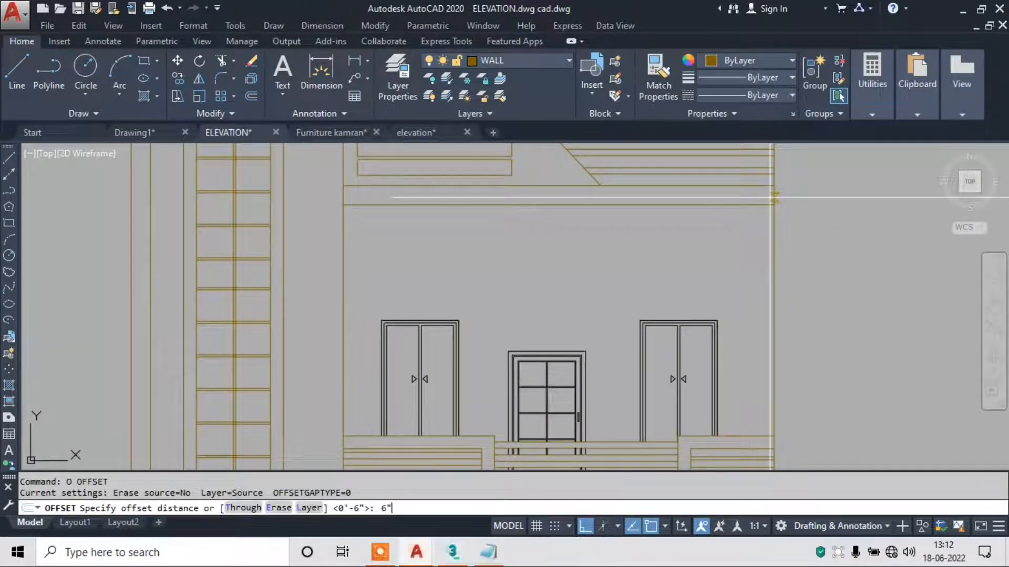
pyautogui.press('Return')
pyautogui.click(772, 225)
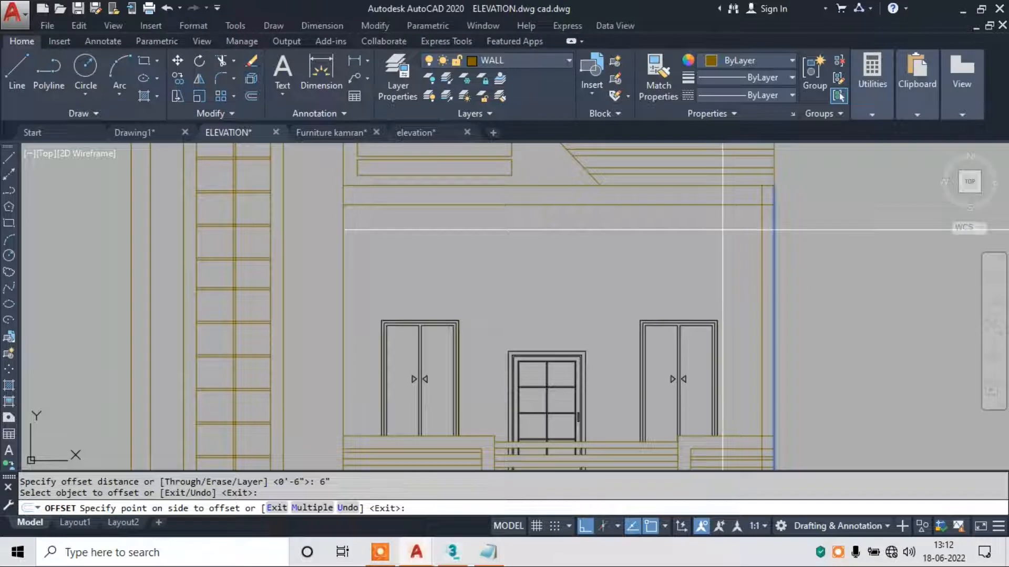
pyautogui.scroll(-1, 722, 229)
pyautogui.press('Escape')
# Offset the first floor's outer vertical edge on the far side 7" inward.
pyautogui.write('o')
pyautogui.press('Return')
pyautogui.write('7"')
pyautogui.press('Return')
pyautogui.click(753, 236)
pyautogui.click(712, 237)
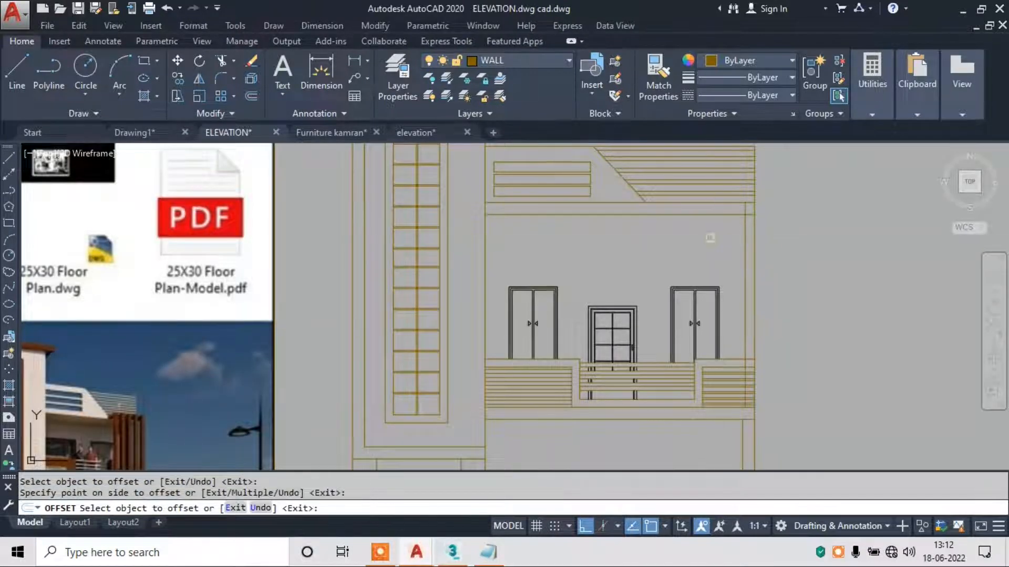
pyautogui.scroll(-2, 778, 258)
pyautogui.scroll(1, 787, 276)
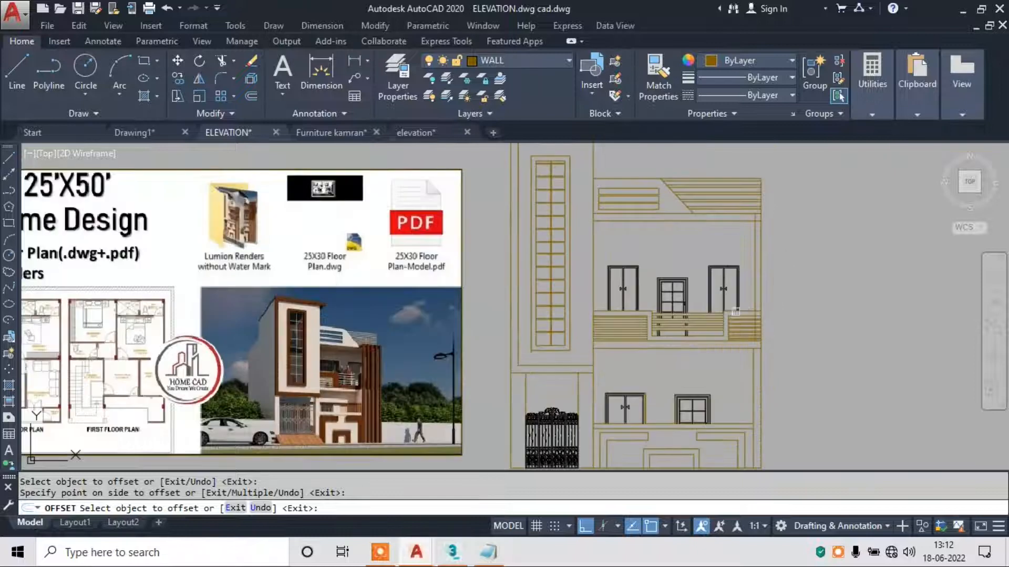
pyautogui.scroll(5, 642, 310)
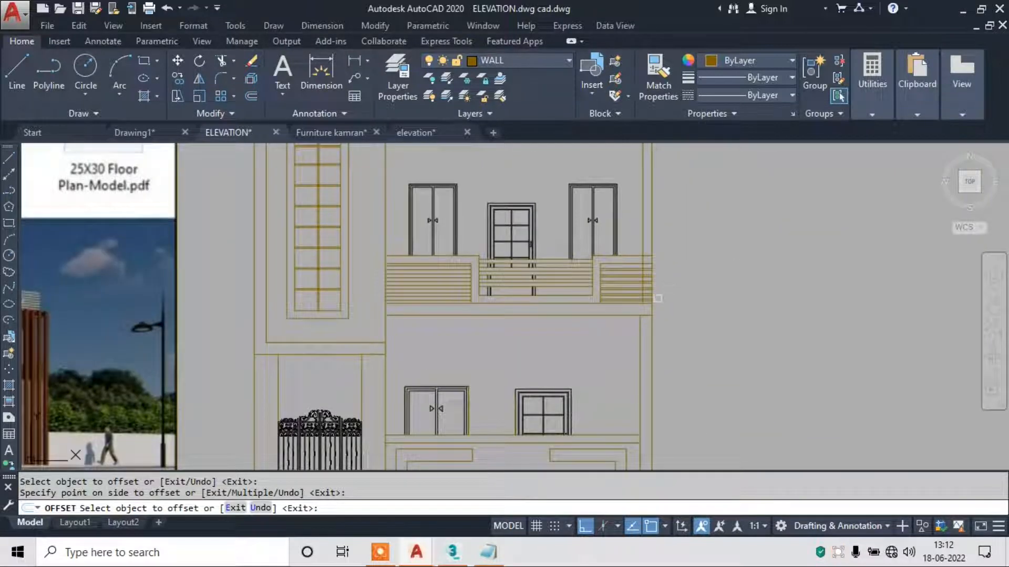
pyautogui.press('Escape')
pyautogui.click(639, 291)
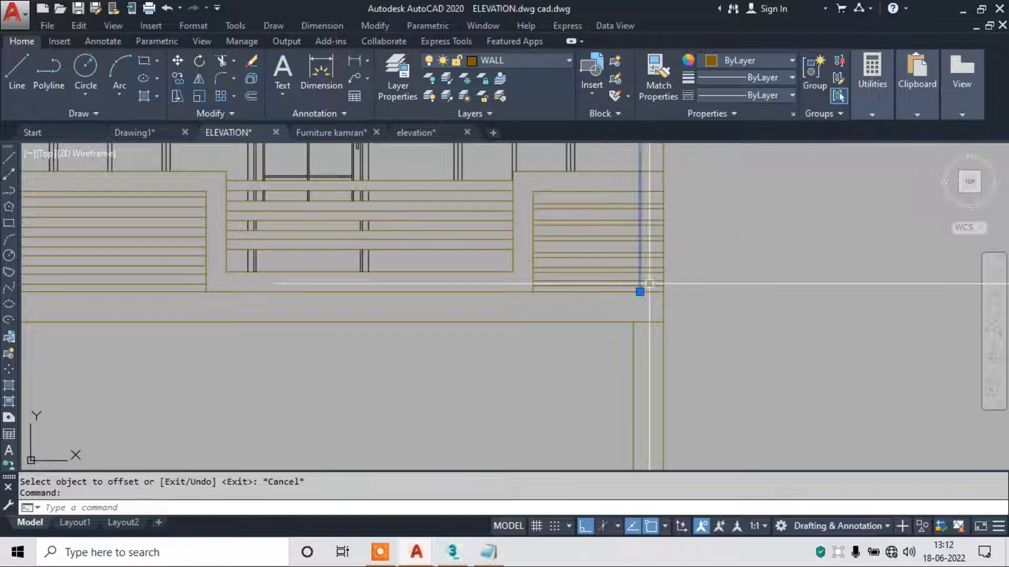
pyautogui.click(639, 292)
pyautogui.scroll(-4, 639, 276)
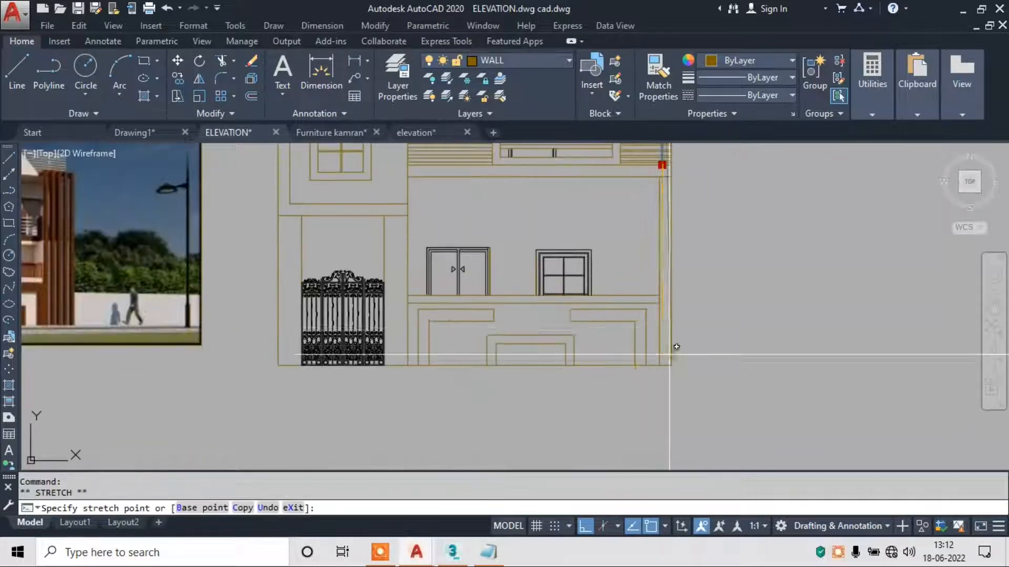
pyautogui.scroll(2, 679, 259)
pyautogui.scroll(-1, 678, 263)
pyautogui.scroll(4, 670, 363)
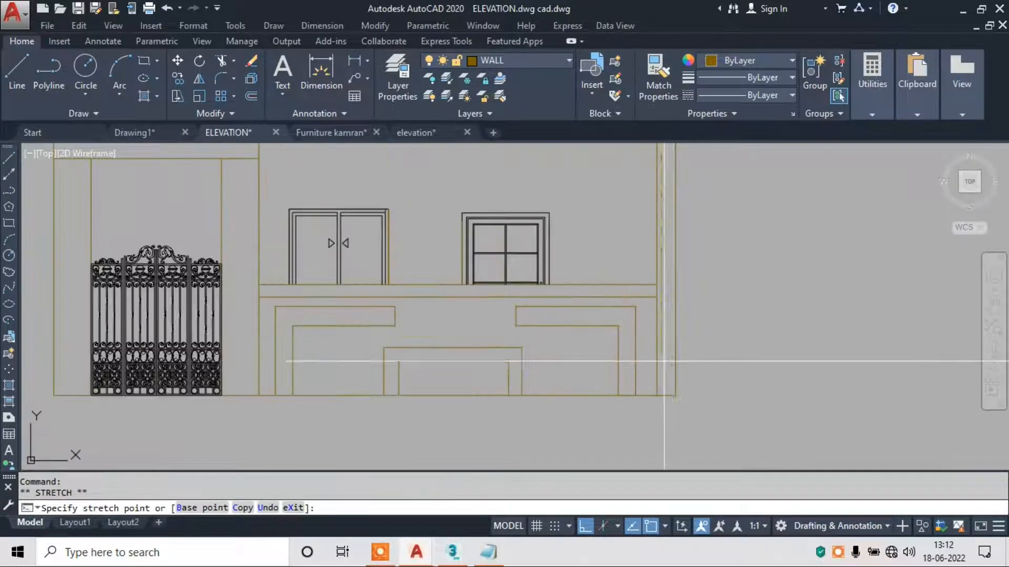
pyautogui.scroll(3, 664, 383)
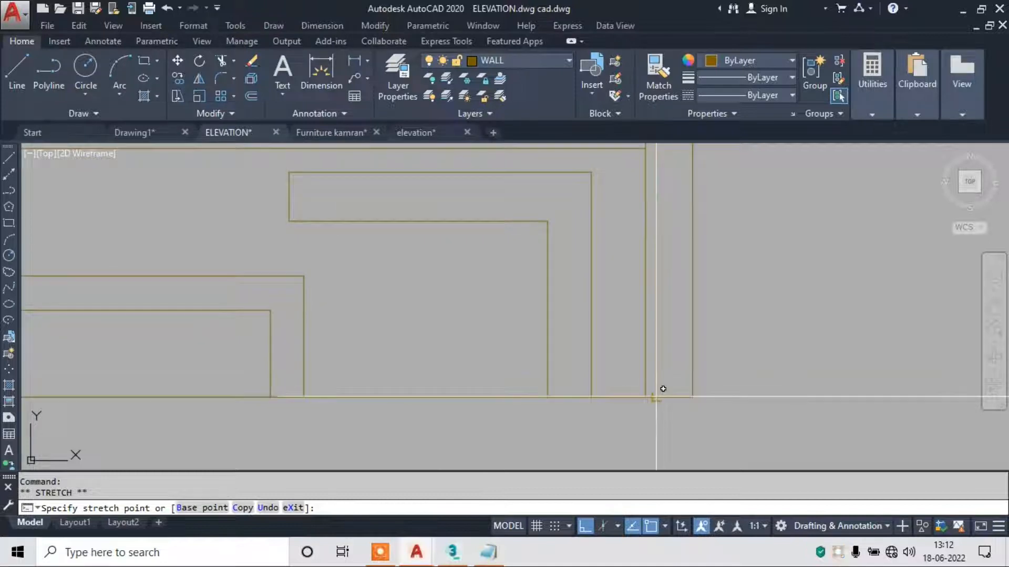
pyautogui.press('Escape')
# Erase the vertical line offset inside the first floor's far outer edge.
pyautogui.scroll(-4, 740, 347)
pyautogui.moveTo(738, 235); pyautogui.dragTo(723, 359, button='middle')
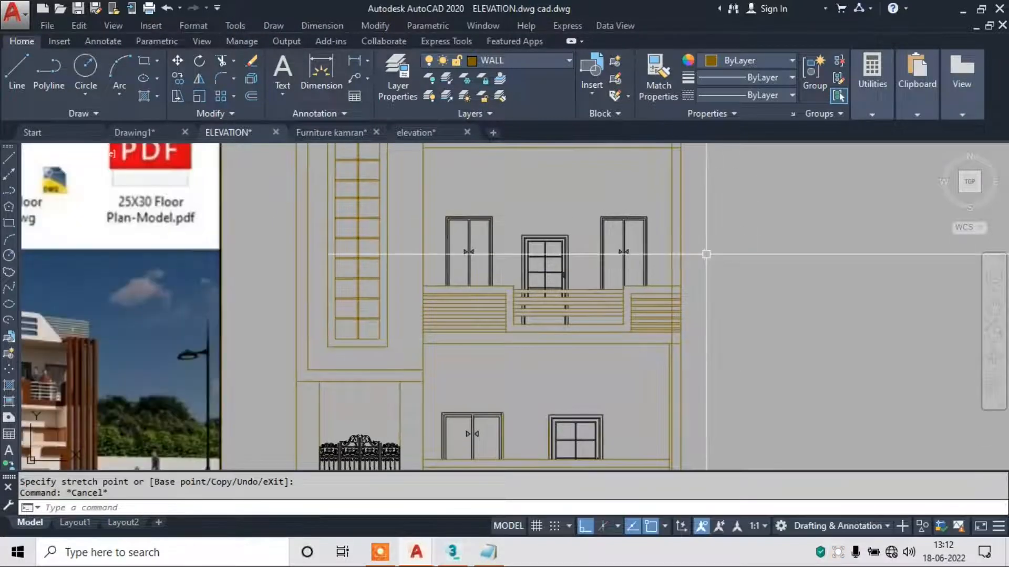
pyautogui.moveTo(704, 254); pyautogui.dragTo(758, 293, button='middle')
pyautogui.scroll(-2, 761, 283)
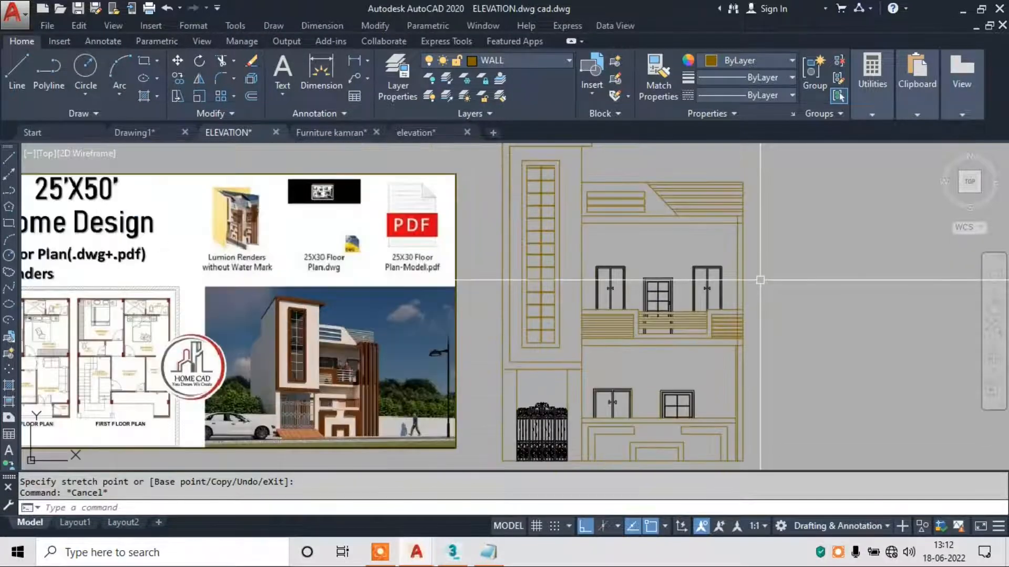
pyautogui.scroll(4, 748, 271)
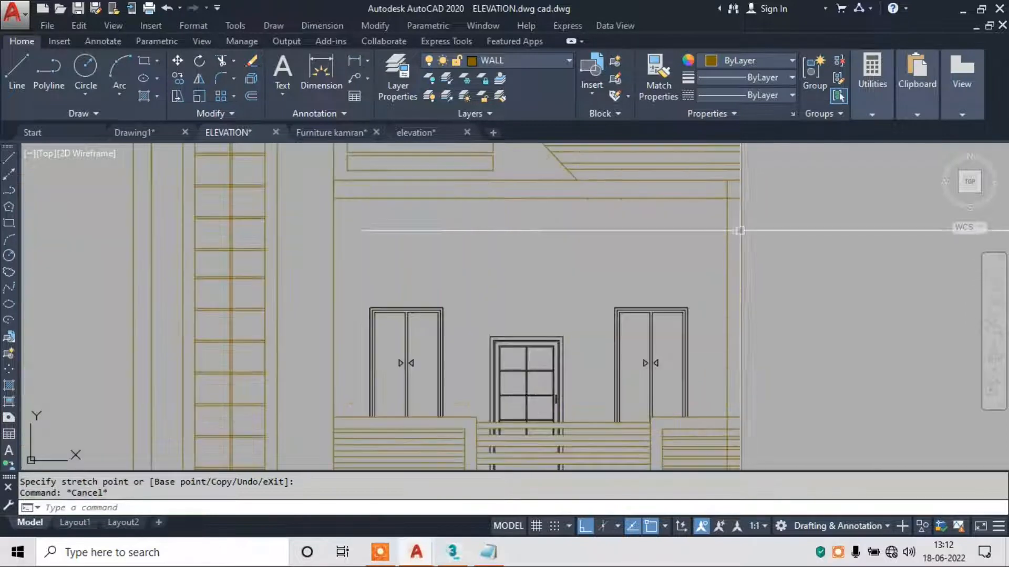
pyautogui.scroll(2, 733, 193)
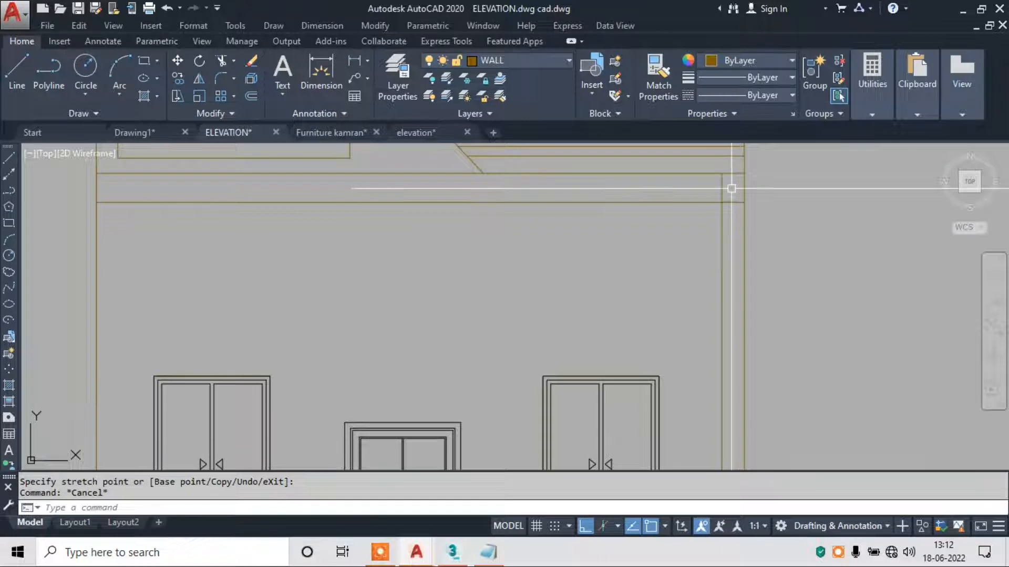
pyautogui.scroll(-2, 723, 189)
pyautogui.press('Return')
pyautogui.press('Escape')
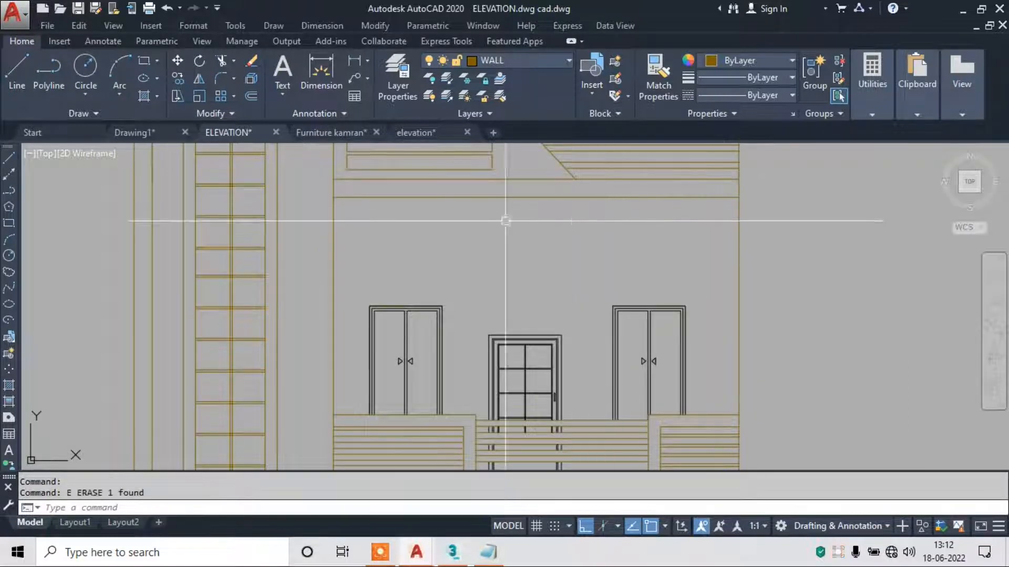
pyautogui.scroll(-5, 678, 239)
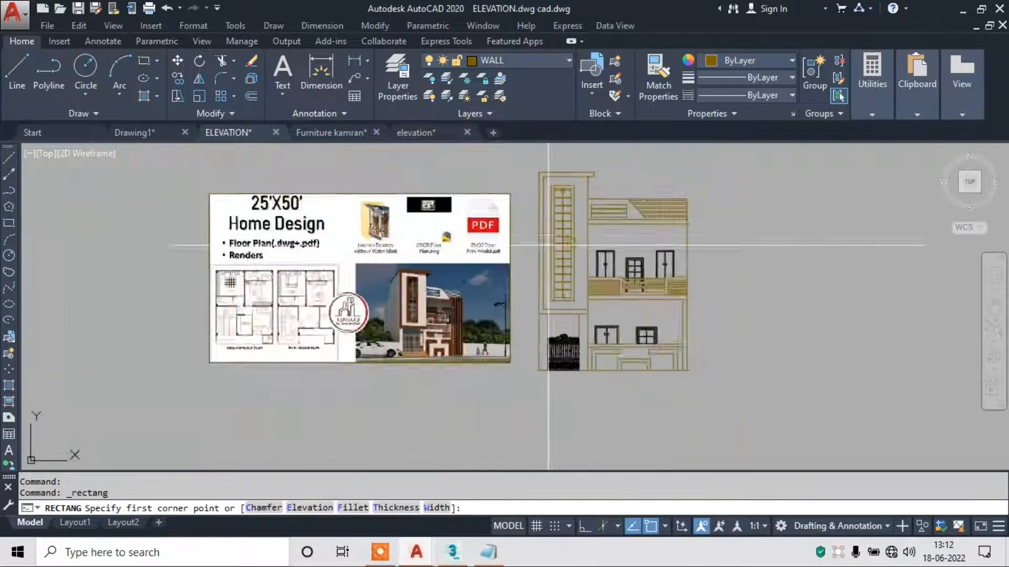
pyautogui.scroll(5, 416, 279)
pyautogui.moveTo(540, 309); pyautogui.dragTo(521, 160, button='middle')
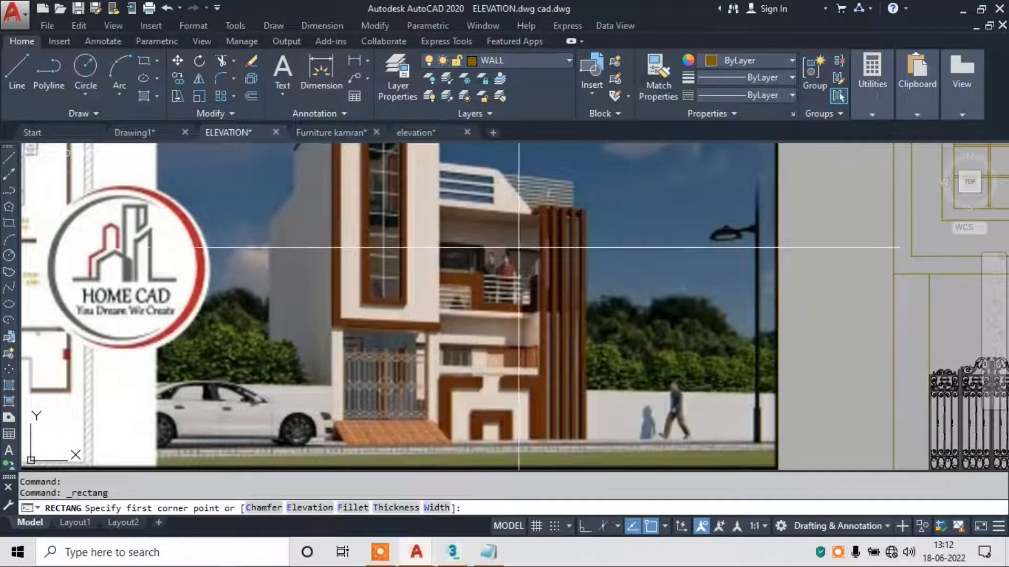
pyautogui.scroll(-4, 575, 247)
pyautogui.scroll(7, 704, 234)
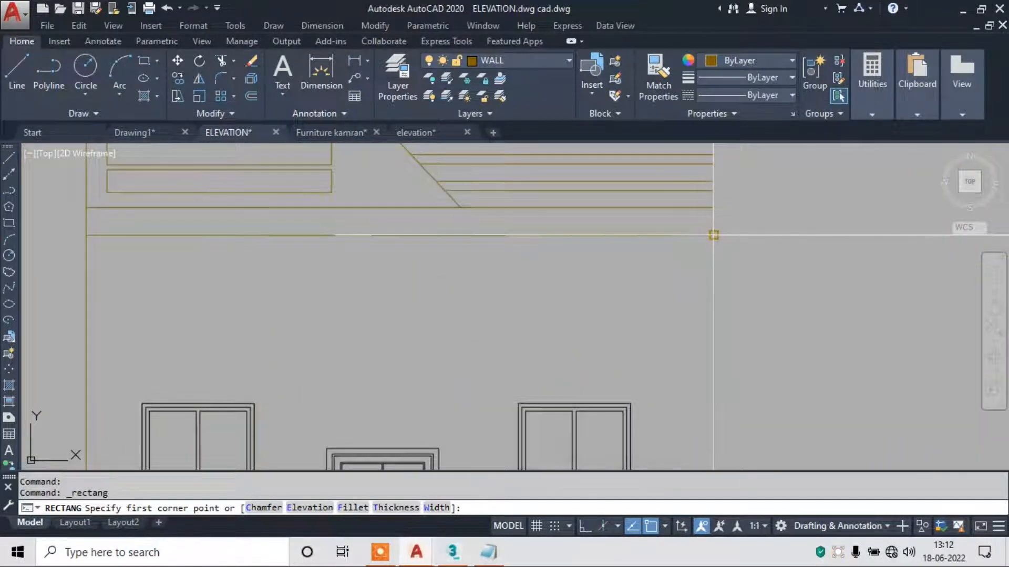
pyautogui.click(713, 235)
pyautogui.scroll(-2, 692, 273)
pyautogui.scroll(2, 695, 225)
pyautogui.press('Escape')
# Draw a tall rectangle from the outer end of the beam line just below the parapet down to the far wall's inner edge at ground level.
pyautogui.press('space')
pyautogui.click(708, 232)
pyautogui.scroll(-2, 690, 280)
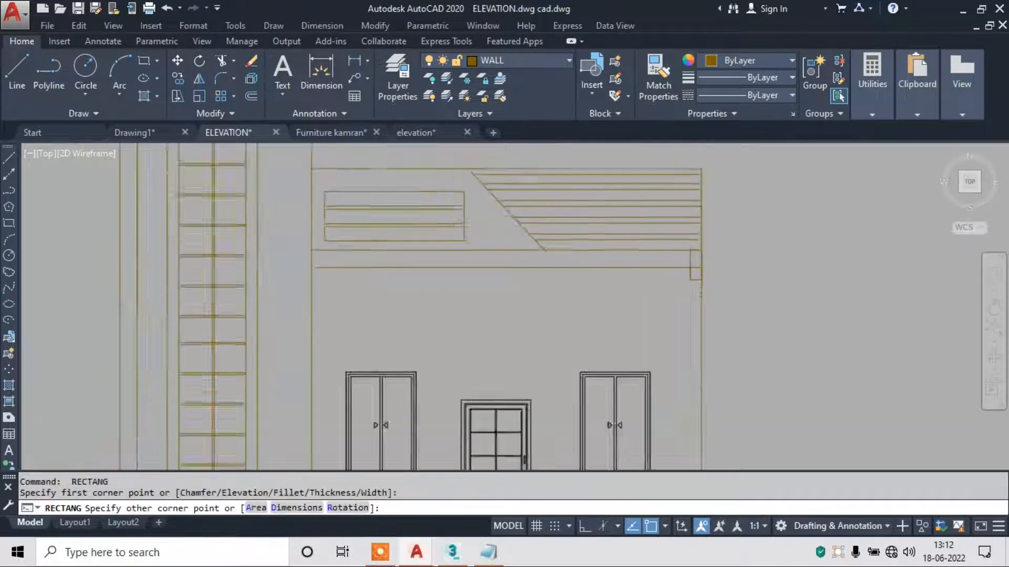
pyautogui.scroll(-3, 690, 279)
pyautogui.scroll(4, 682, 429)
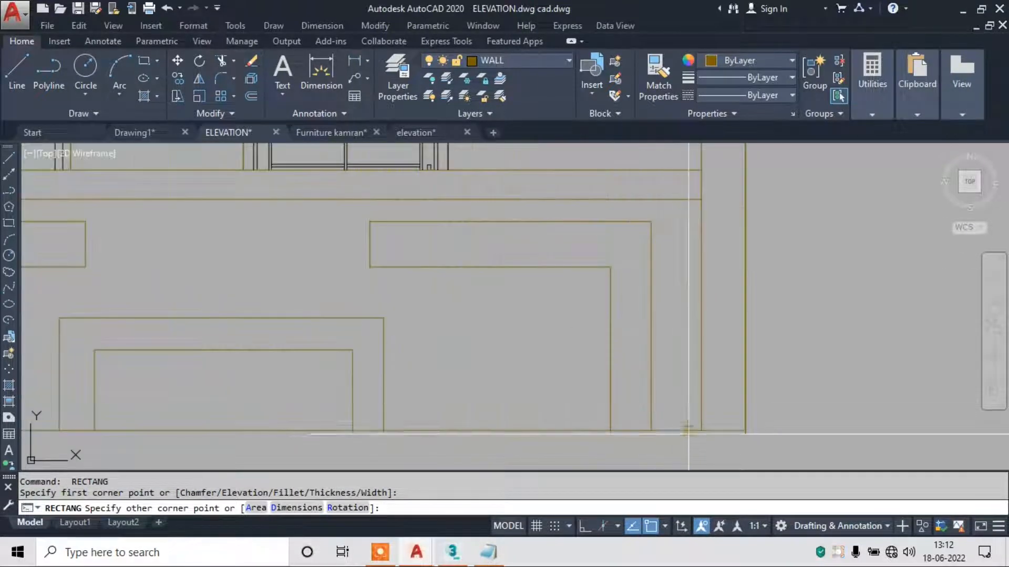
pyautogui.click(702, 431)
pyautogui.press('Escape')
# Change the tall rectangle and the ground-floor far wall's inner line to the yellow color 248,215,49.
pyautogui.click(707, 420)
pyautogui.click(689, 401)
pyautogui.scroll(-4, 687, 398)
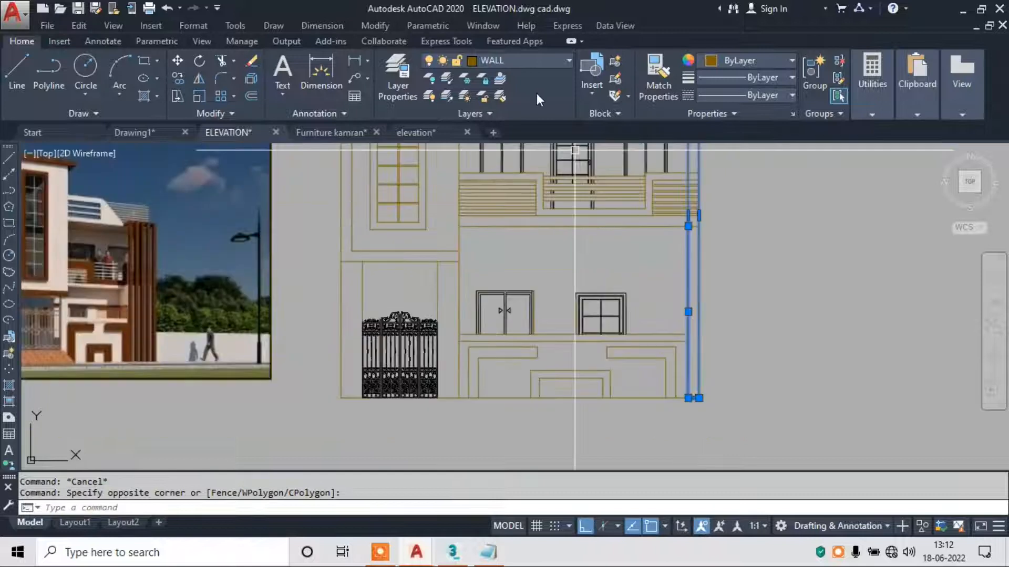
pyautogui.click(719, 60)
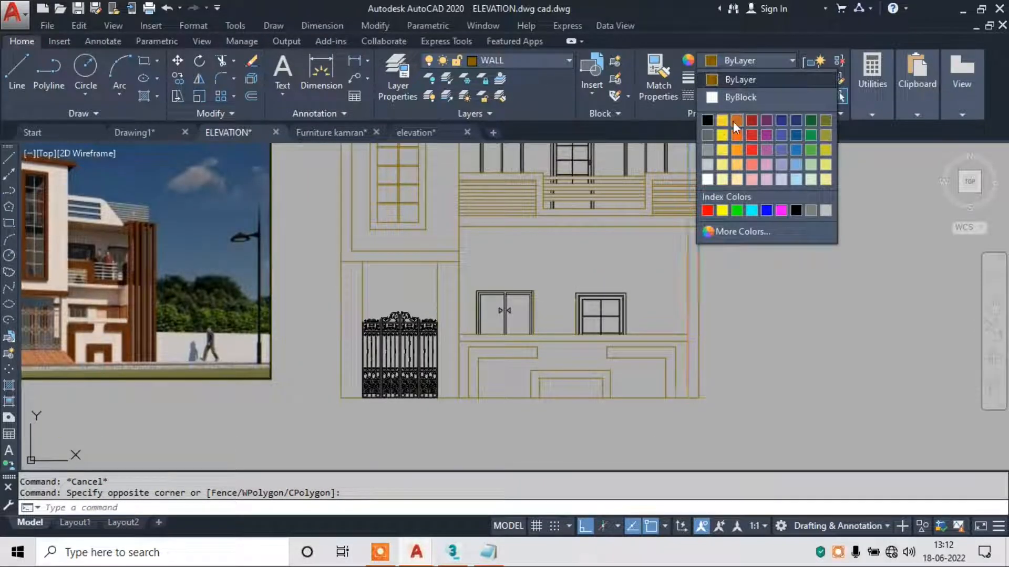
pyautogui.click(719, 121)
pyautogui.press('Escape')
pyautogui.scroll(-3, 712, 331)
pyautogui.moveTo(698, 219); pyautogui.dragTo(704, 299, button='middle')
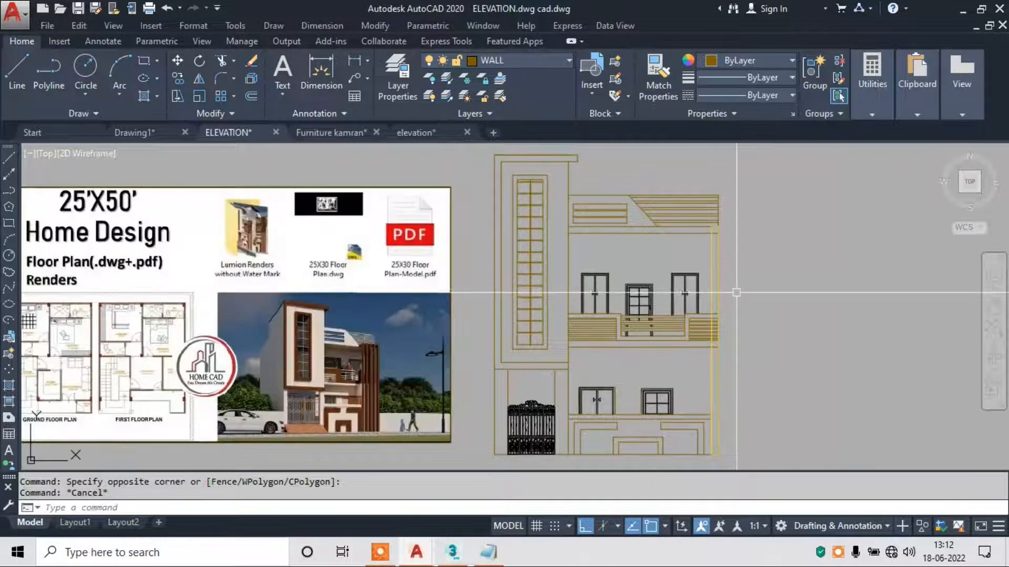
# Stretch the yellow strip's inner vertical edge slightly outward to make the strip narrower.
pyautogui.scroll(4, 733, 280)
pyautogui.click(671, 220)
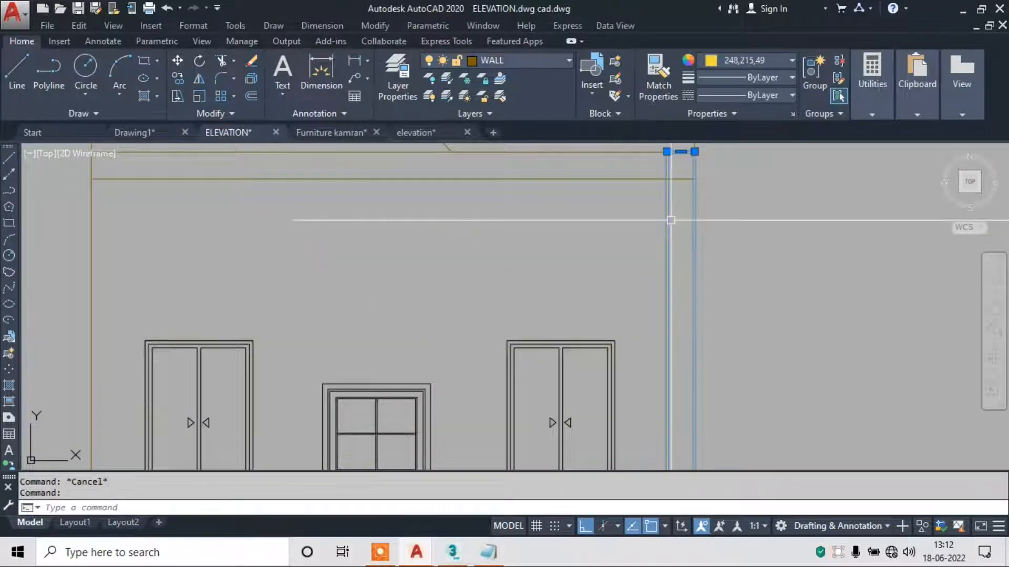
pyautogui.scroll(4, 677, 420)
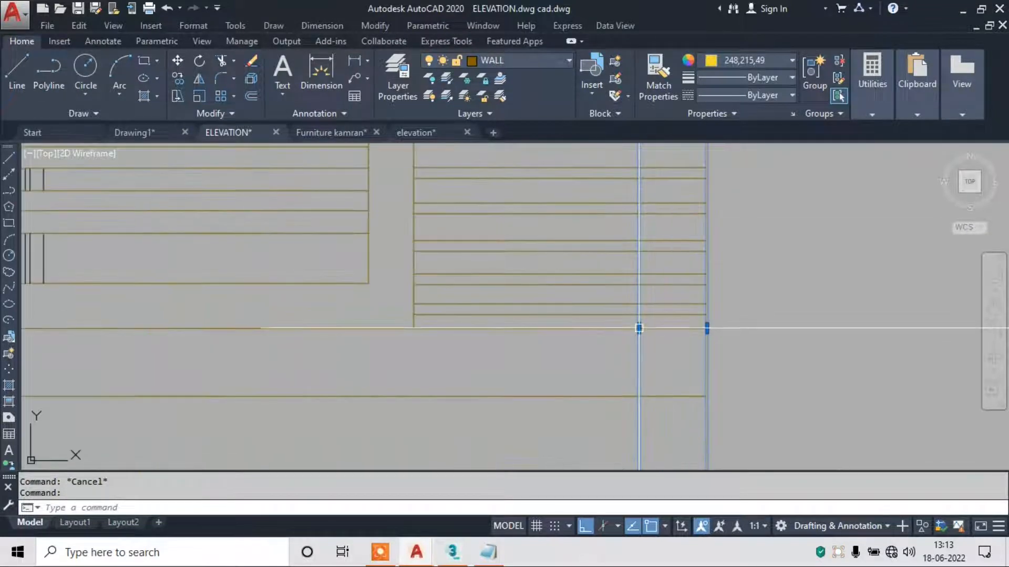
pyautogui.press('Escape')
pyautogui.scroll(-4, 654, 323)
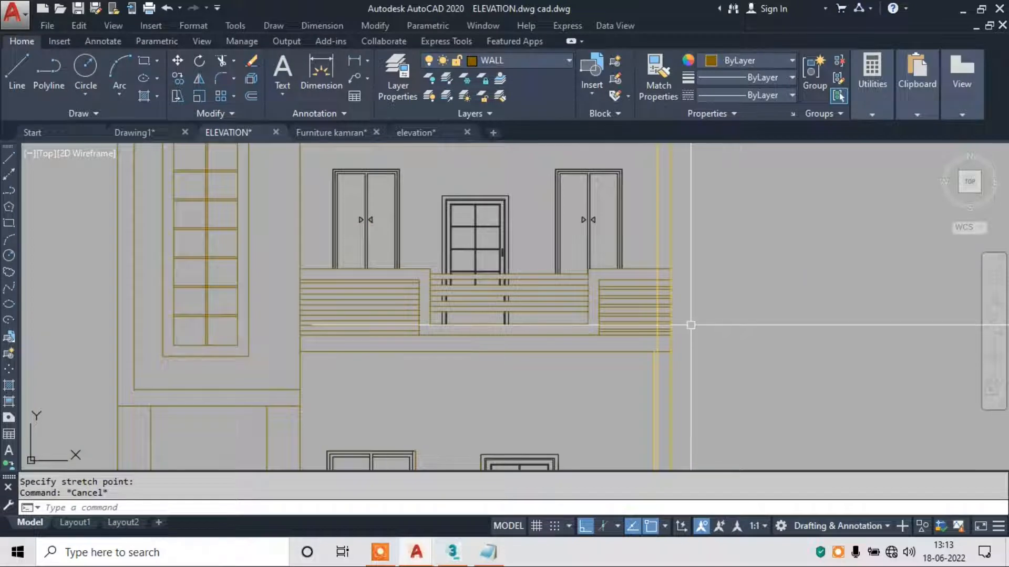
pyautogui.scroll(-4, 690, 317)
pyautogui.scroll(4, 678, 252)
# Copy the yellow strip three times toward the inside from its upper outer corner, evenly spaced along the beam's upper line.
pyautogui.click(679, 253)
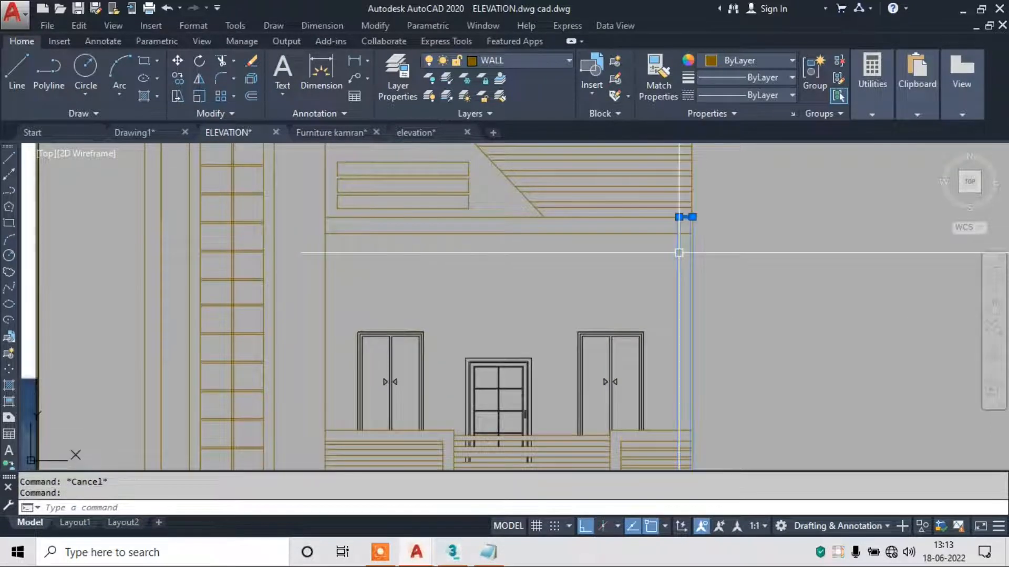
pyautogui.write('co')
pyautogui.press('Return')
pyautogui.scroll(-4, 536, 293)
pyautogui.scroll(5, 349, 361)
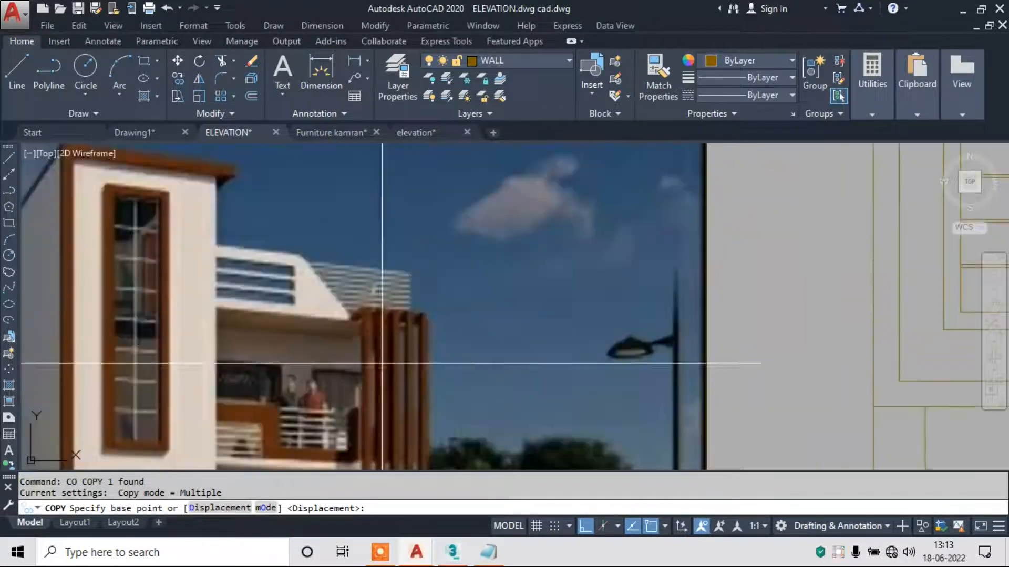
pyautogui.scroll(-4, 388, 340)
pyautogui.scroll(6, 714, 275)
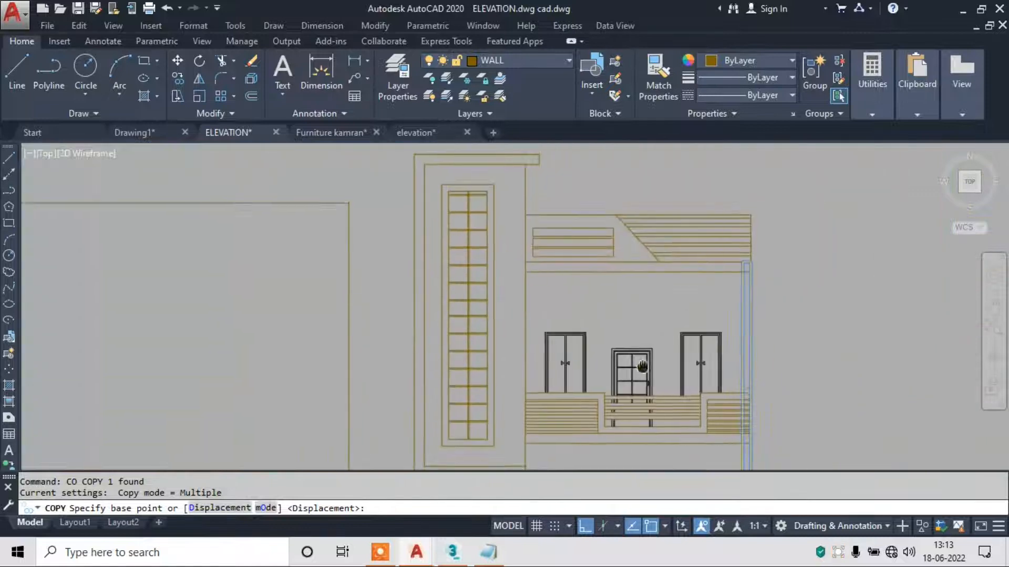
pyautogui.click(708, 277)
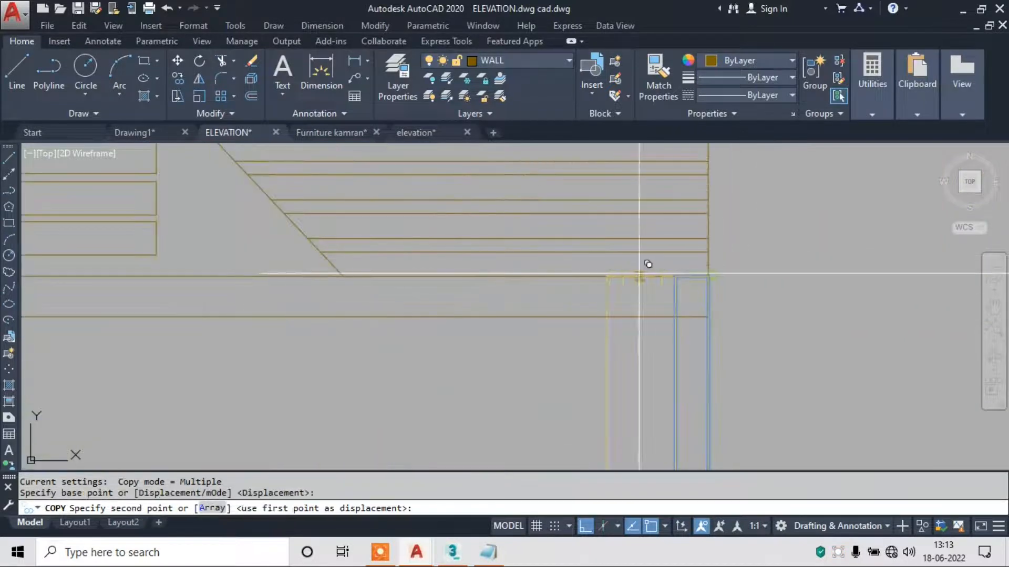
pyautogui.click(660, 274)
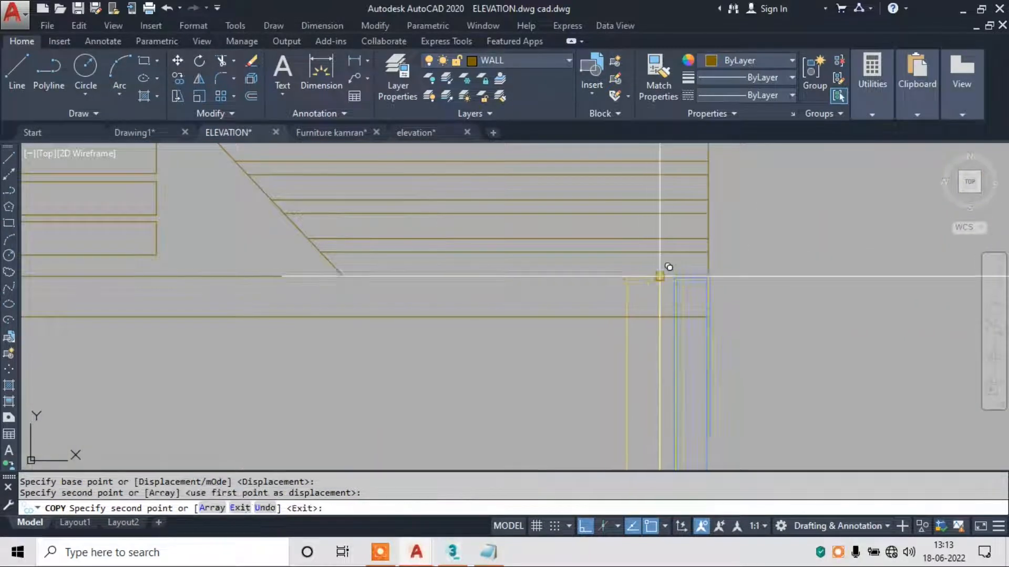
pyautogui.click(608, 274)
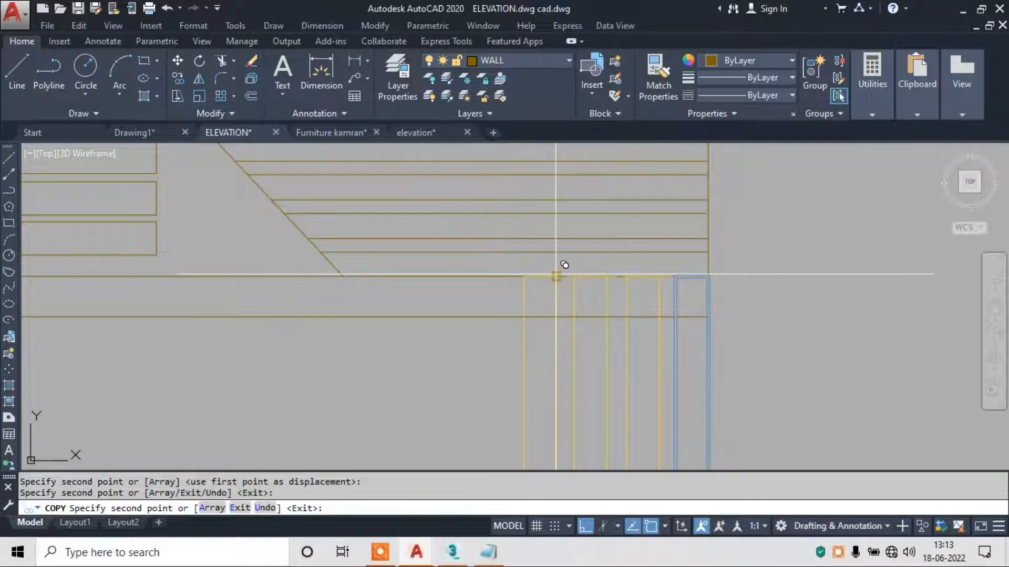
pyautogui.press('Escape')
pyautogui.scroll(-3, 633, 268)
pyautogui.moveTo(439, 338); pyautogui.dragTo(578, 248, button='middle')
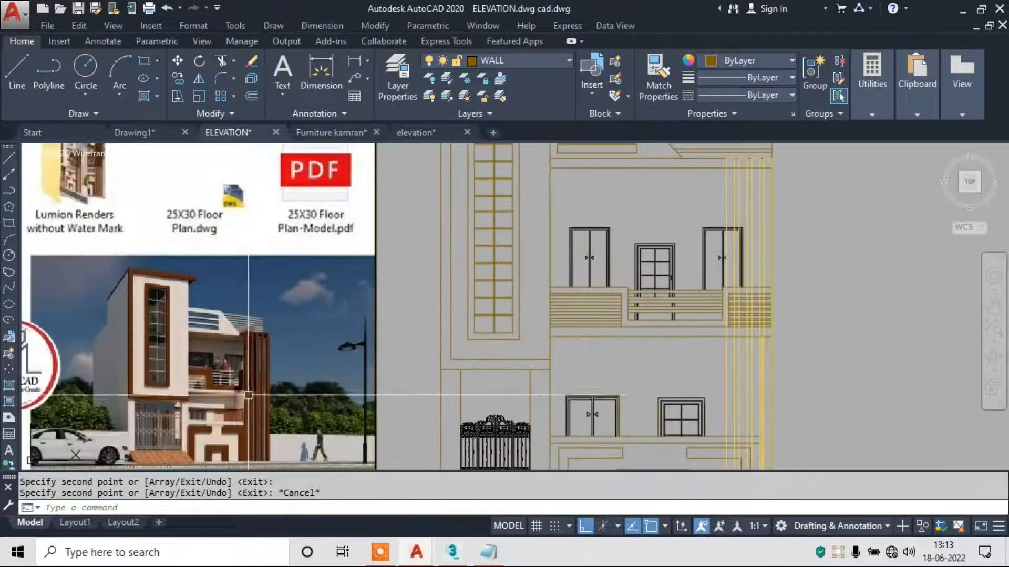
# Compare the row of vertical strips with the brown vertical fins in the reference photo.
pyautogui.scroll(-2, 791, 239)
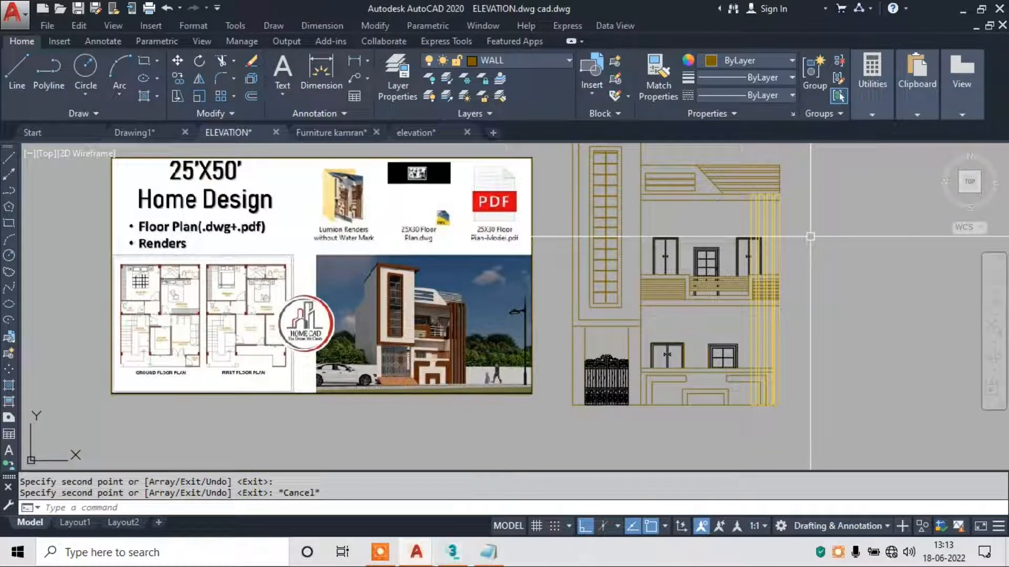
pyautogui.scroll(4, 778, 200)
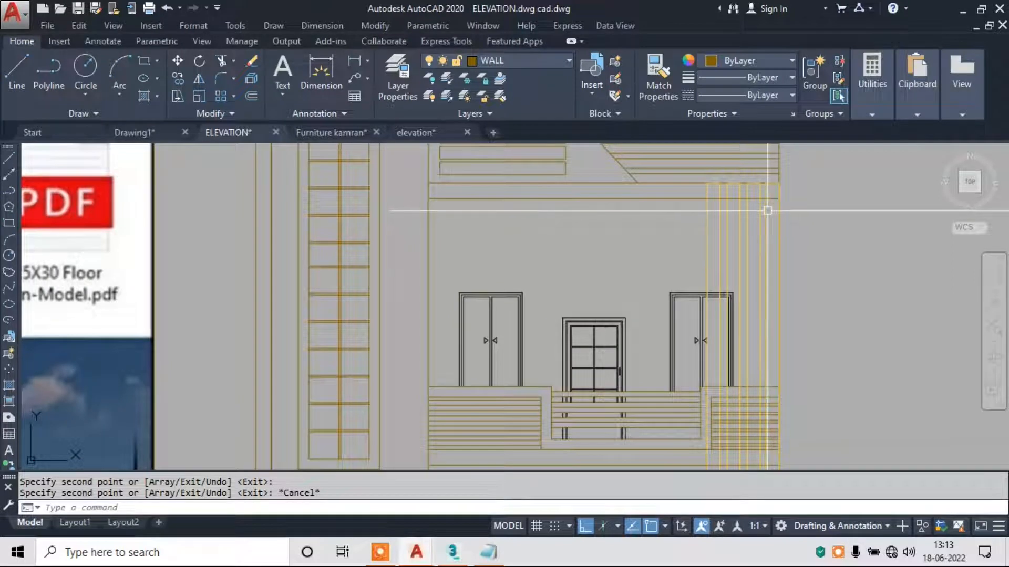
pyautogui.scroll(-2, 767, 211)
pyautogui.scroll(2, 238, 437)
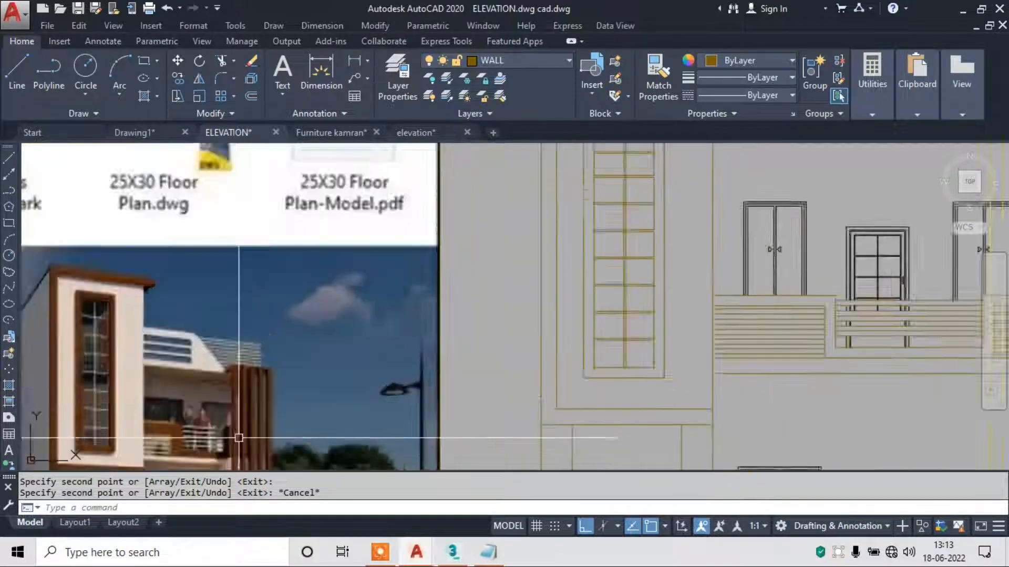
pyautogui.scroll(2, 238, 437)
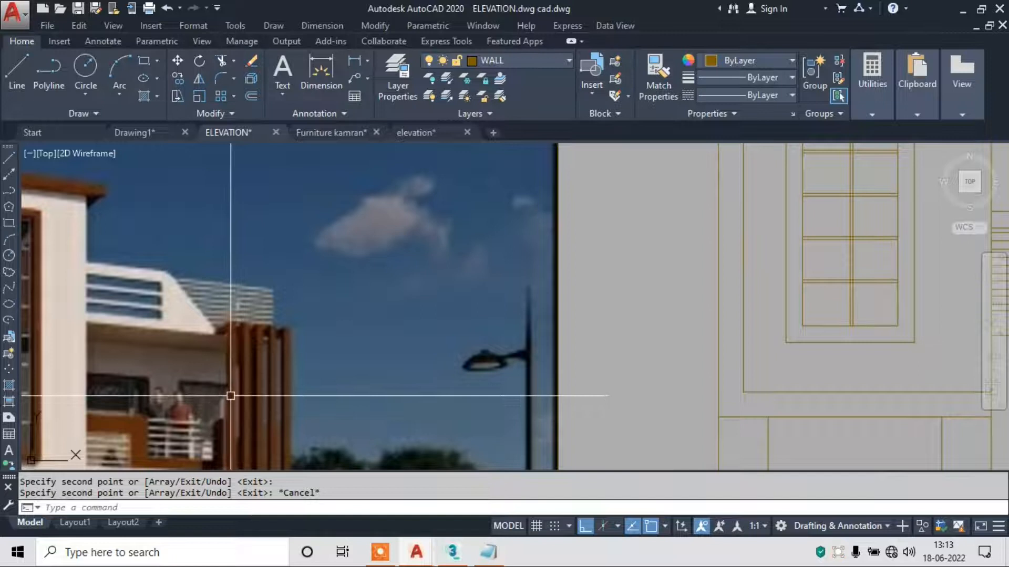
pyautogui.scroll(-2, 228, 405)
pyautogui.scroll(2, 700, 240)
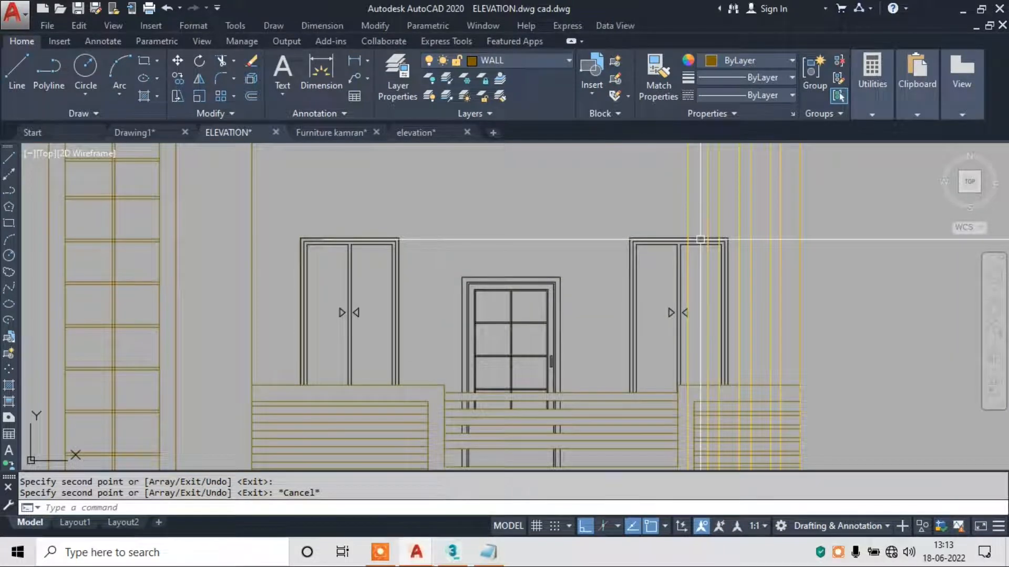
pyautogui.scroll(-3, 735, 284)
pyautogui.moveTo(784, 306); pyautogui.dragTo(772, 186, button='middle')
pyautogui.scroll(-2, 772, 295)
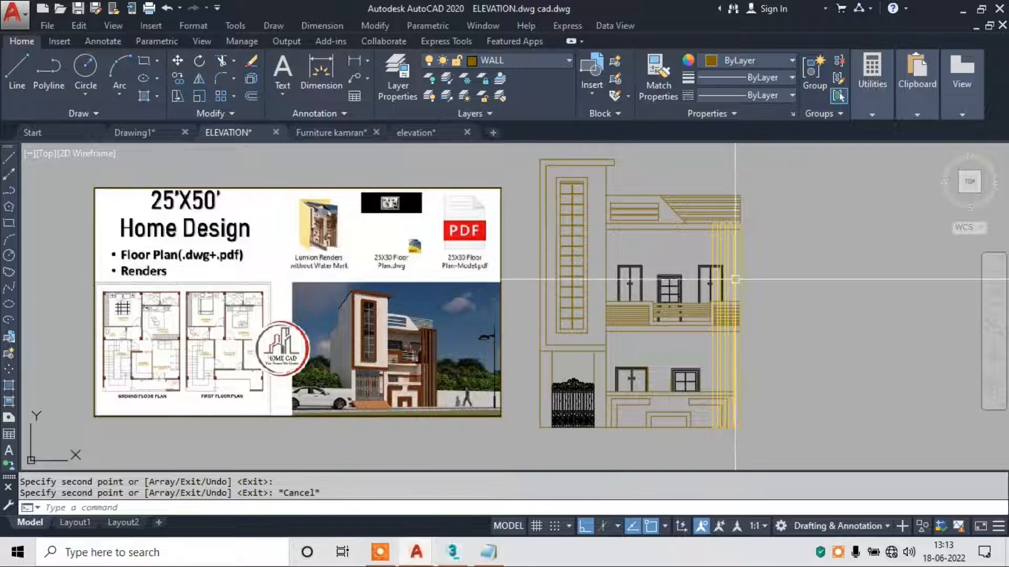
# Erase the four tall yellow vertical strips along the facade's far edge.
pyautogui.scroll(4, 735, 279)
pyautogui.press('Escape')
pyautogui.click(657, 267)
pyautogui.press('Escape')
pyautogui.scroll(2, 766, 267)
pyautogui.click(766, 267)
pyautogui.click(610, 292)
pyautogui.write('e')
pyautogui.press('Return')
pyautogui.scroll(-5, 708, 265)
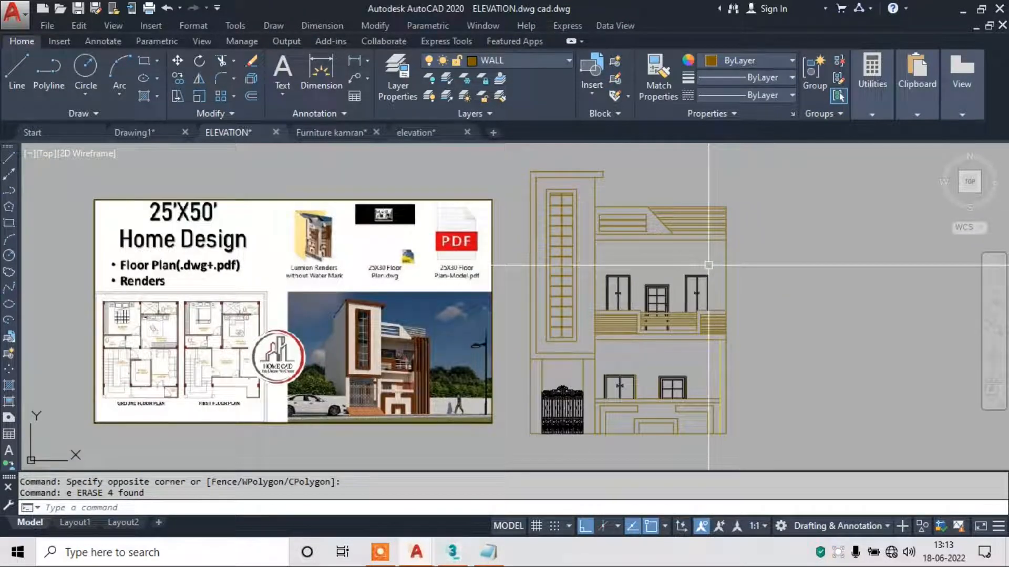
# Draw a frame outline rising above the roof's far end, turning inward, down about 1'-2", back about 5'-9", and down past the ground line.
pyautogui.write('l')
pyautogui.press('Return')
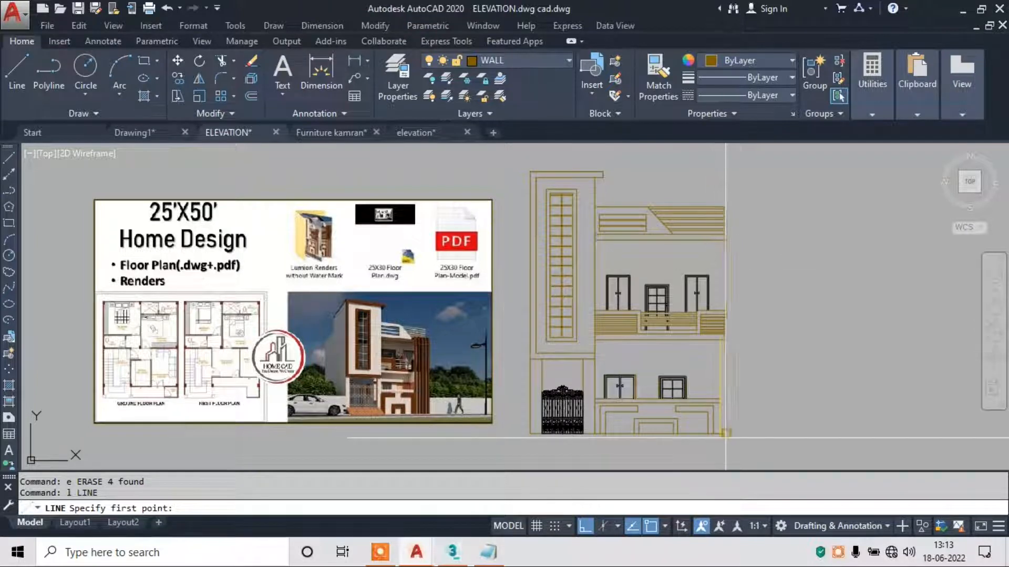
pyautogui.click(727, 192)
pyautogui.scroll(2, 726, 189)
pyautogui.click(726, 167)
pyautogui.scroll(2, 712, 166)
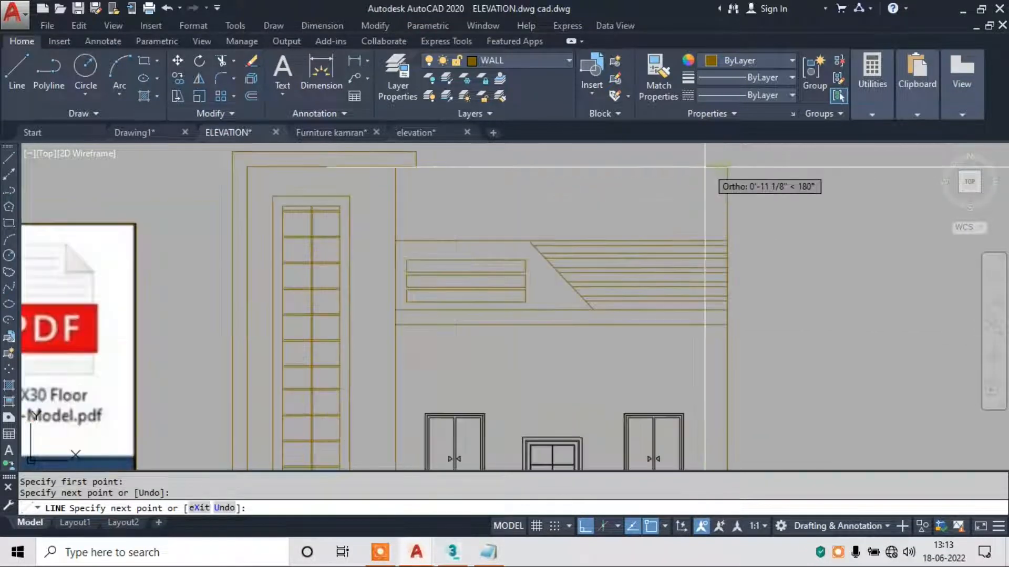
pyautogui.click(589, 167)
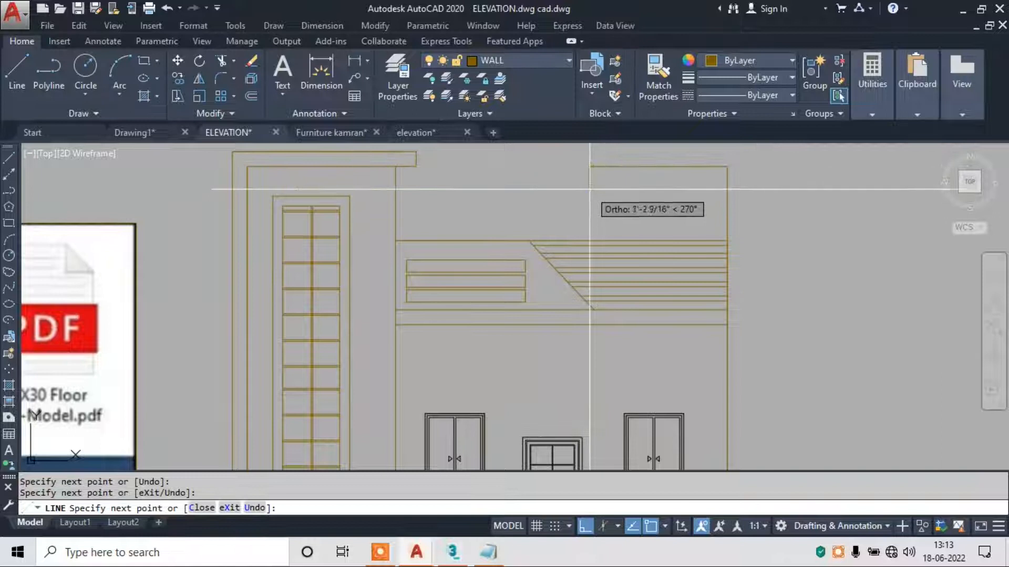
pyautogui.click(588, 188)
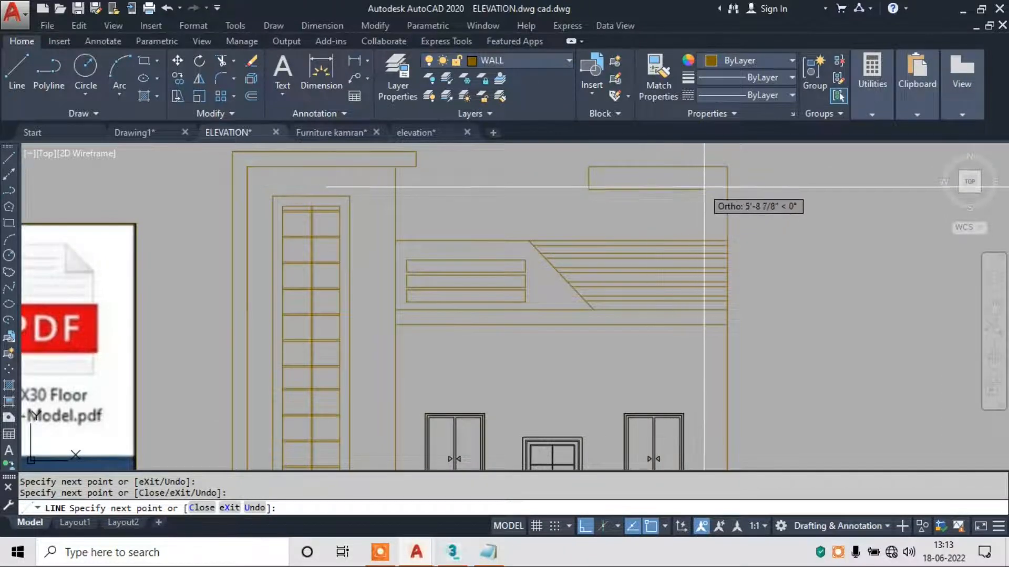
pyautogui.click(705, 188)
pyautogui.scroll(-3, 705, 188)
pyautogui.scroll(5, 717, 339)
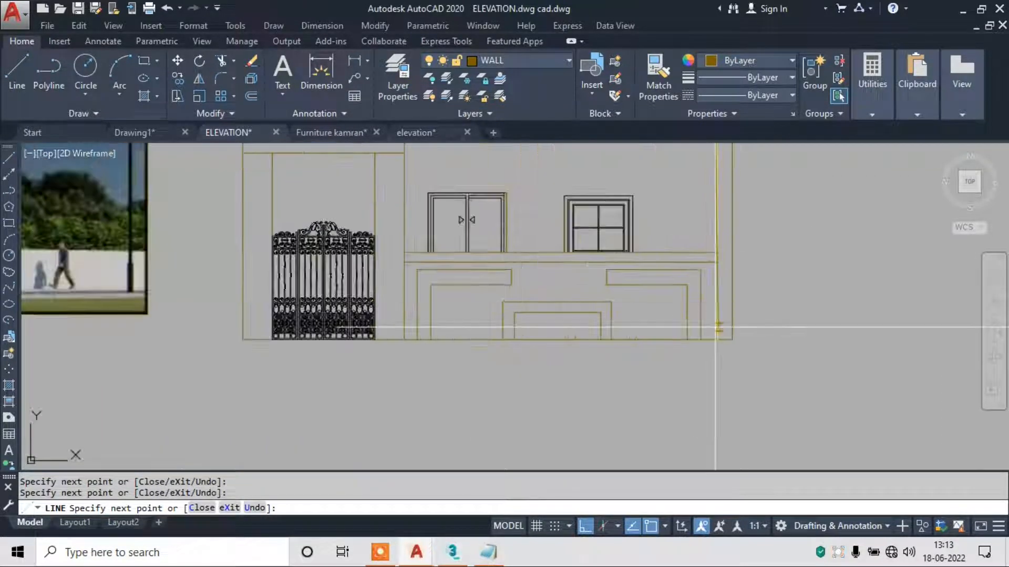
pyautogui.scroll(3, 711, 362)
pyautogui.press('Escape')
pyautogui.press('Escape')
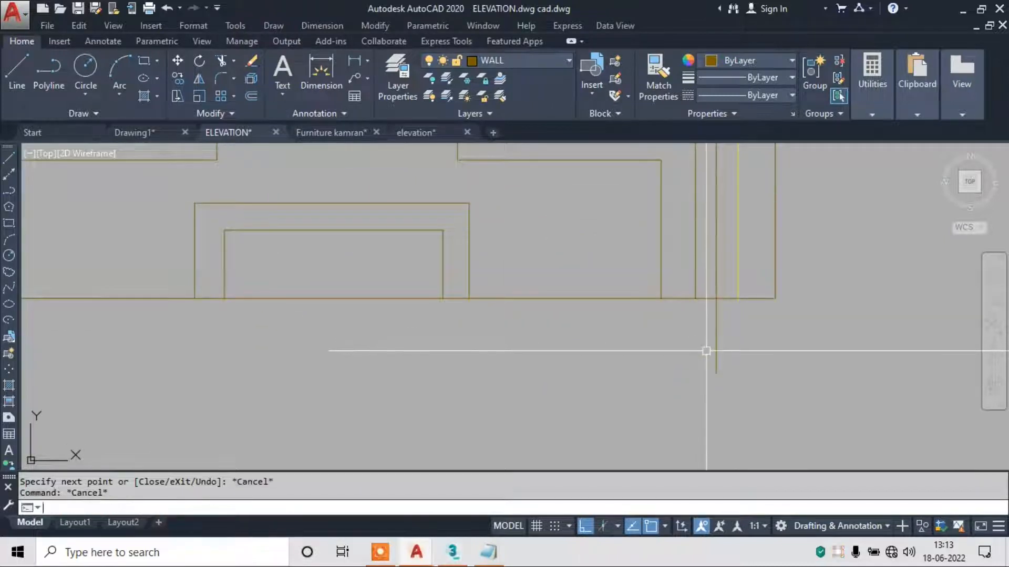
# Trim the frame's inner vertical line where it overhangs the ground line.
pyautogui.write('t')
pyautogui.press('space')
pyautogui.press('space')
pyautogui.click(773, 328)
pyautogui.press('Escape')
pyautogui.write('t')
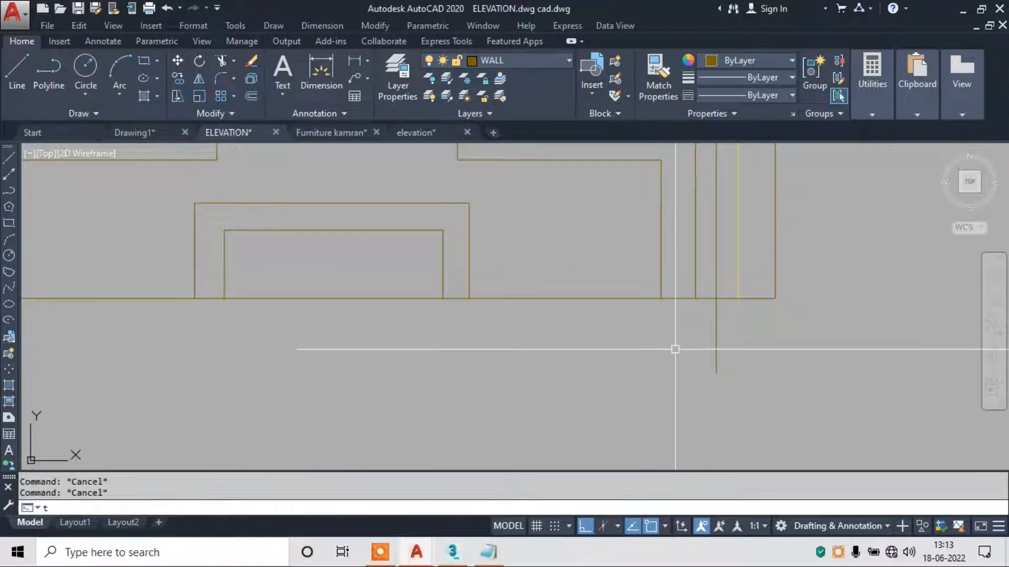
pyautogui.write('r')
pyautogui.click(763, 325)
pyautogui.click(686, 366)
pyautogui.press('Escape')
# Erase the leftover yellow vertical line and trim the ground-floor plinth lines back to the frame's inner edge.
pyautogui.click(737, 289)
pyautogui.write('e')
pyautogui.scroll(-5, 723, 332)
pyautogui.scroll(5, 765, 199)
pyautogui.press('Escape')
pyautogui.write('tr')
pyautogui.press('space')
pyautogui.click(699, 300)
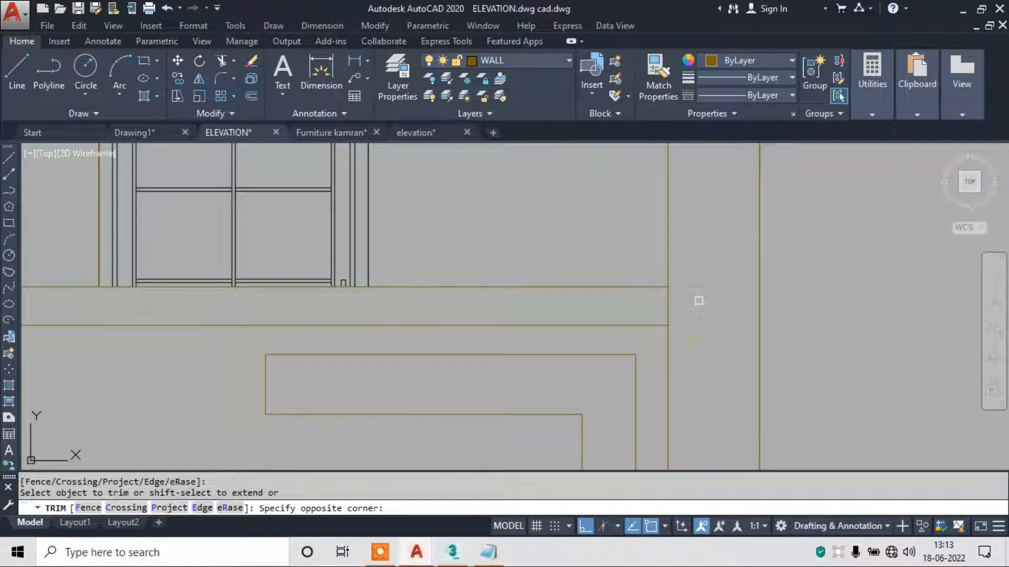
# Trim the roof railing and roof beam lines that cross the far frame's vertical band.
pyautogui.scroll(-5, 691, 352)
pyautogui.scroll(5, 712, 231)
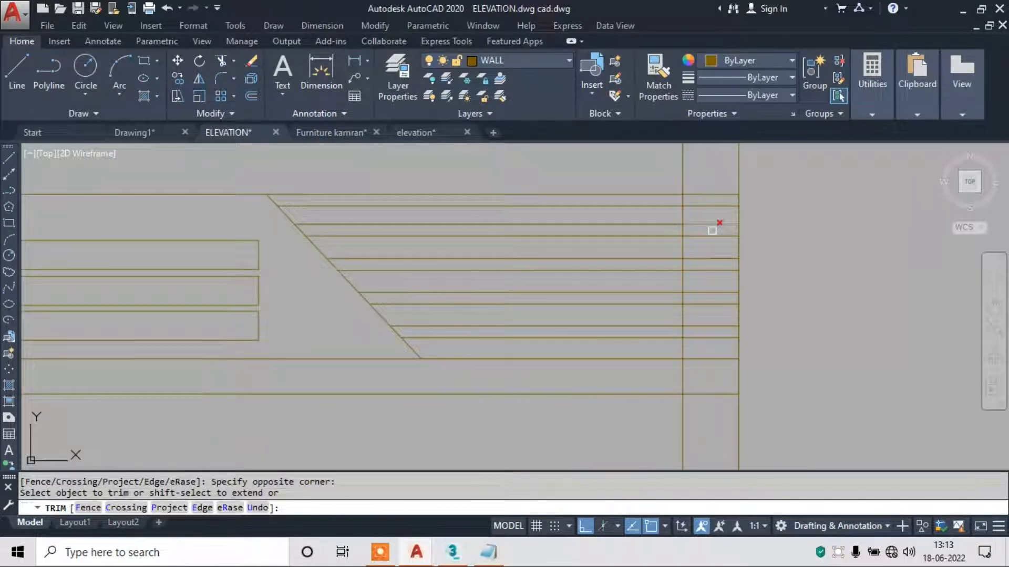
pyautogui.scroll(2, 712, 230)
pyautogui.click(696, 174)
pyautogui.click(701, 182)
pyautogui.scroll(-5, 697, 191)
pyautogui.scroll(3, 684, 224)
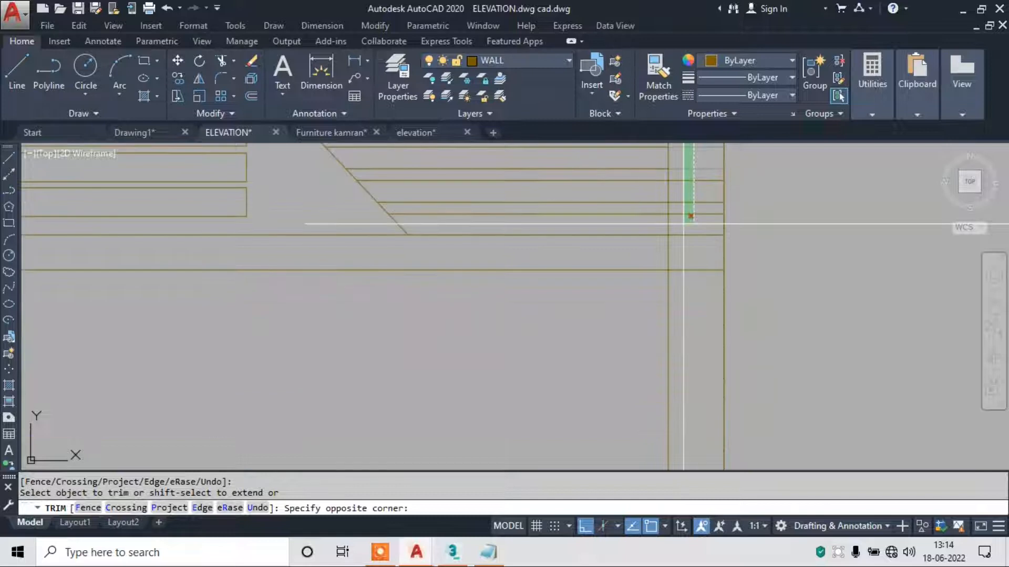
pyautogui.click(683, 223)
pyautogui.scroll(-5, 728, 276)
pyautogui.scroll(-3, 717, 267)
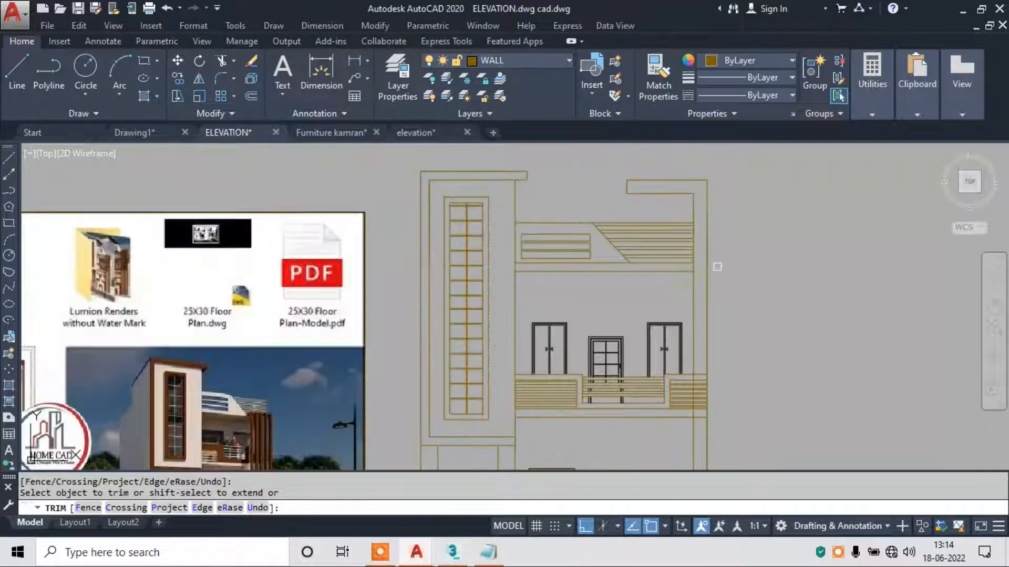
pyautogui.press('Escape')
# Try to erase the far frame's outer vertical line.
pyautogui.click(706, 248)
pyautogui.write('e')
pyautogui.press('space')
pyautogui.hotkey('ctrl', 'z')
pyautogui.press('Escape')
# Trim the first-floor balcony railing and slab lines that cross the far frame's vertical band.
pyautogui.moveTo(722, 356); pyautogui.dragTo(722, 275, button='middle')
pyautogui.write('tr')
pyautogui.press('space')
pyautogui.scroll(3, 704, 276)
pyautogui.click(720, 393)
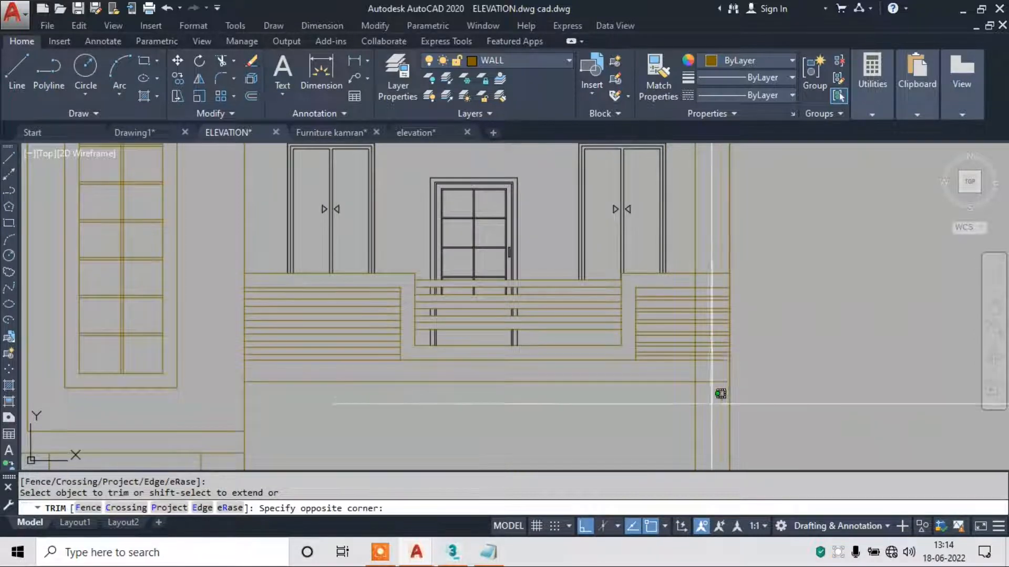
pyautogui.scroll(-4, 716, 293)
pyautogui.press('Escape')
pyautogui.press('Escape')
pyautogui.scroll(-2, 745, 365)
pyautogui.moveTo(745, 364); pyautogui.dragTo(747, 310, button='middle')
pyautogui.moveTo(779, 217); pyautogui.dragTo(803, 283, button='middle')
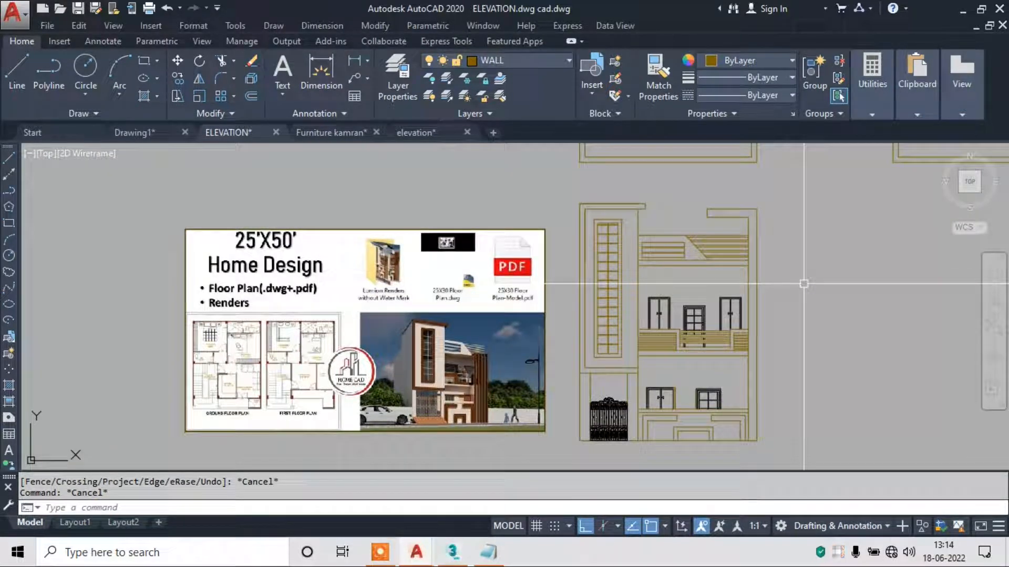
# Start a Gradient fill and note its shortcut in Notepad as "6-gradient gd", returning to the drawing.
pyautogui.scroll(2, 620, 275)
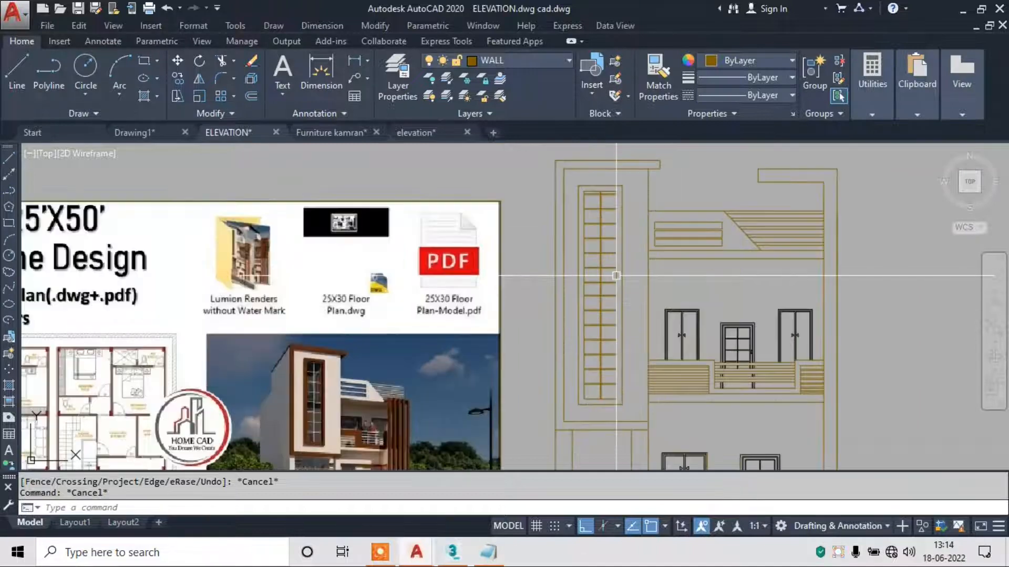
pyautogui.rightClick(614, 273)
pyautogui.press('Escape')
pyautogui.write('gd')
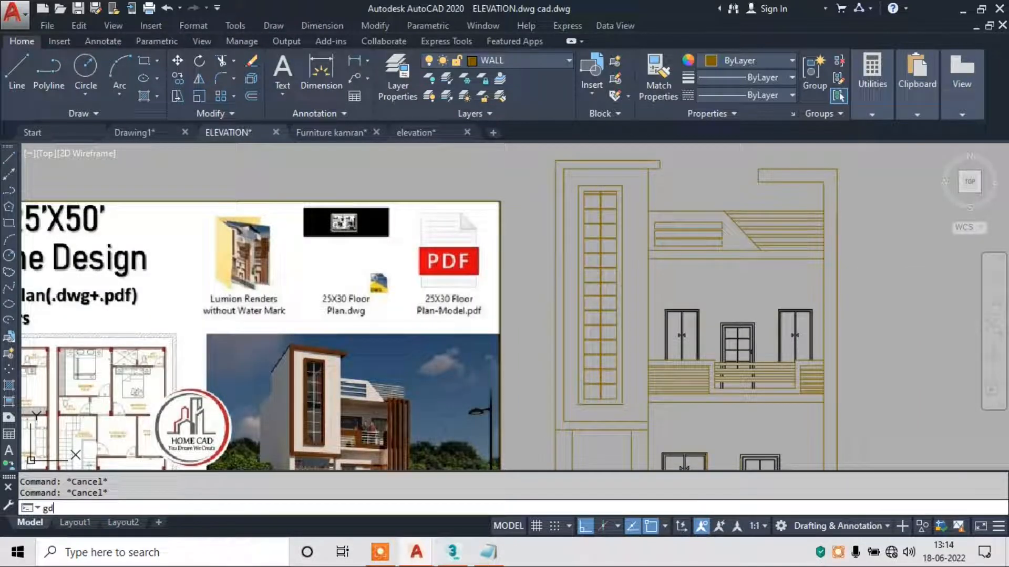
pyautogui.press('Return')
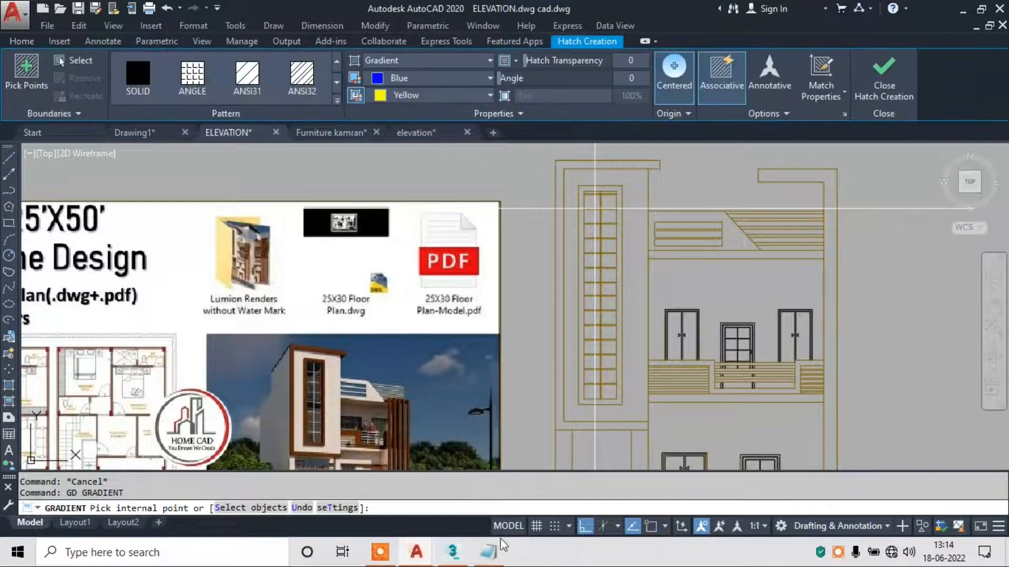
pyautogui.click(488, 552)
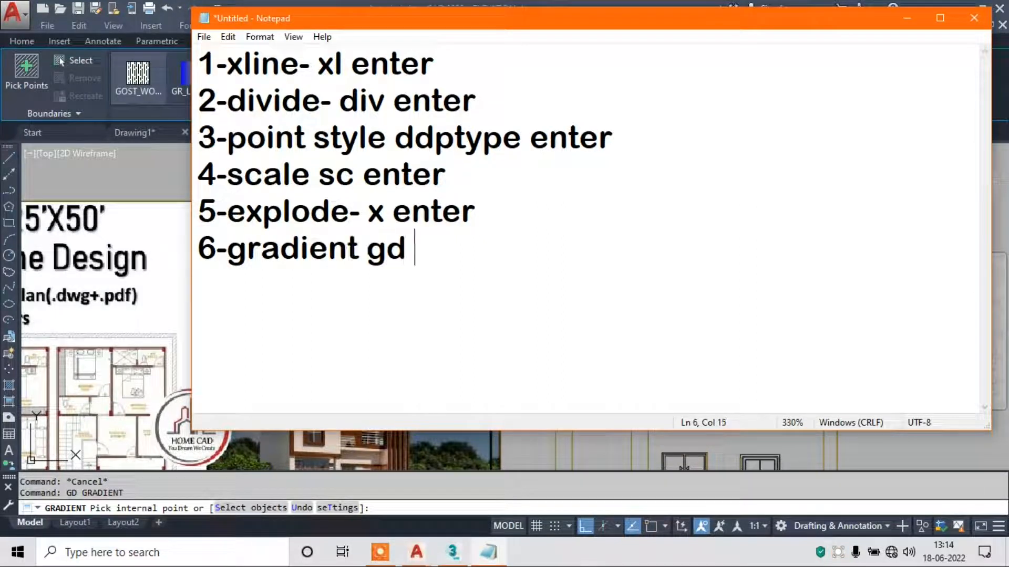
pyautogui.click(906, 19)
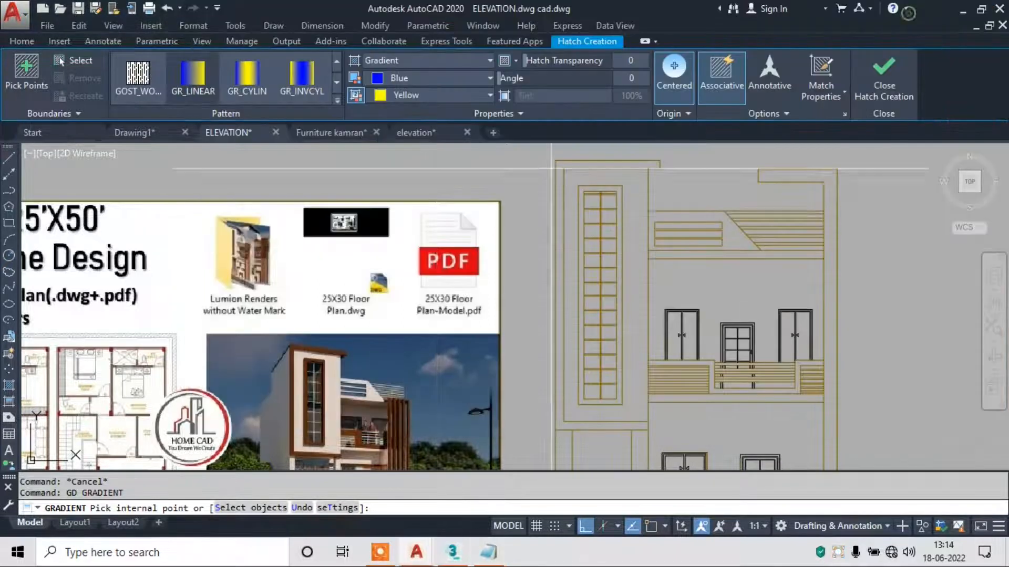
# Set both gradient colors to index color 42.
pyautogui.click(409, 79)
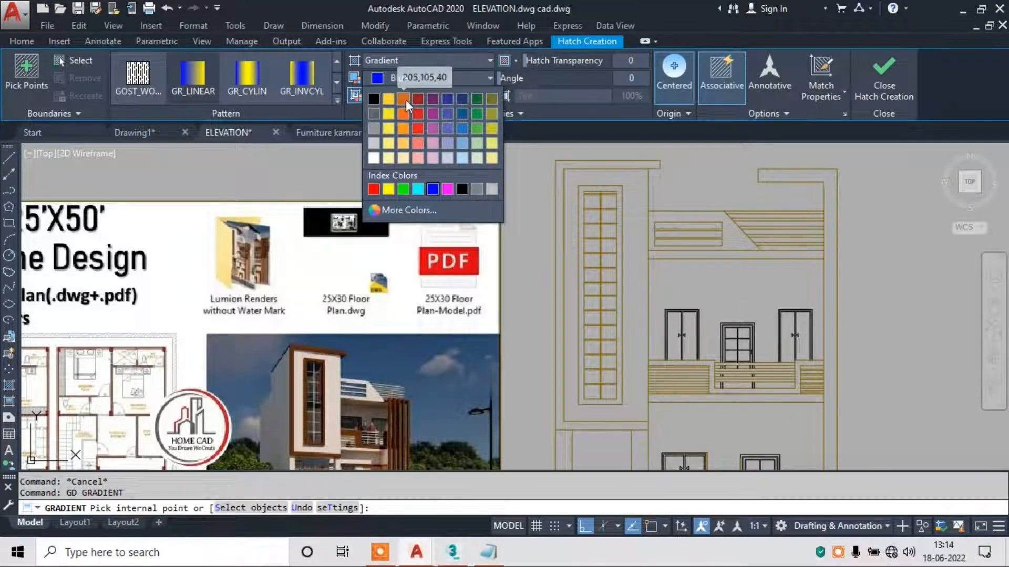
pyautogui.click(405, 214)
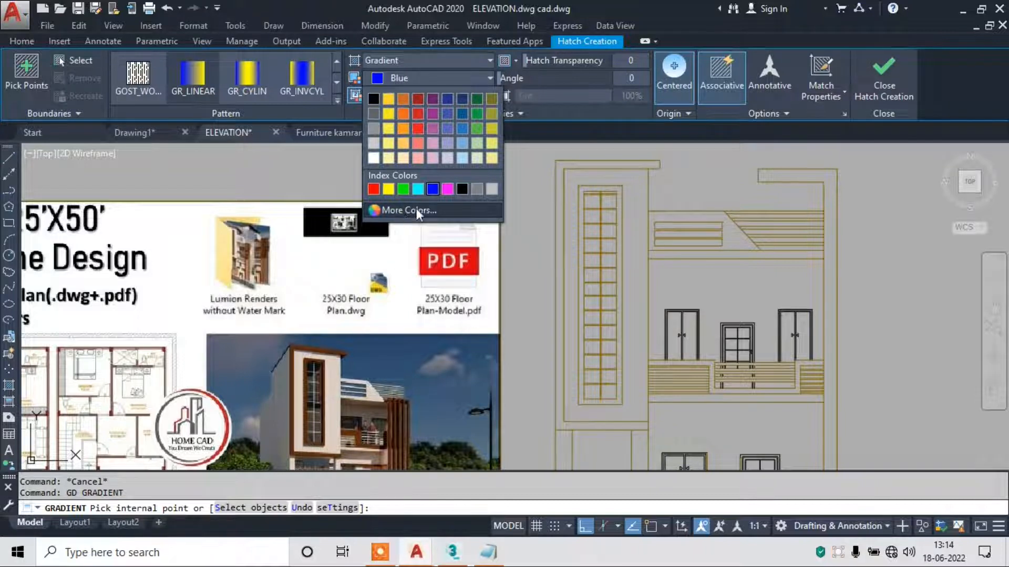
pyautogui.click(418, 206)
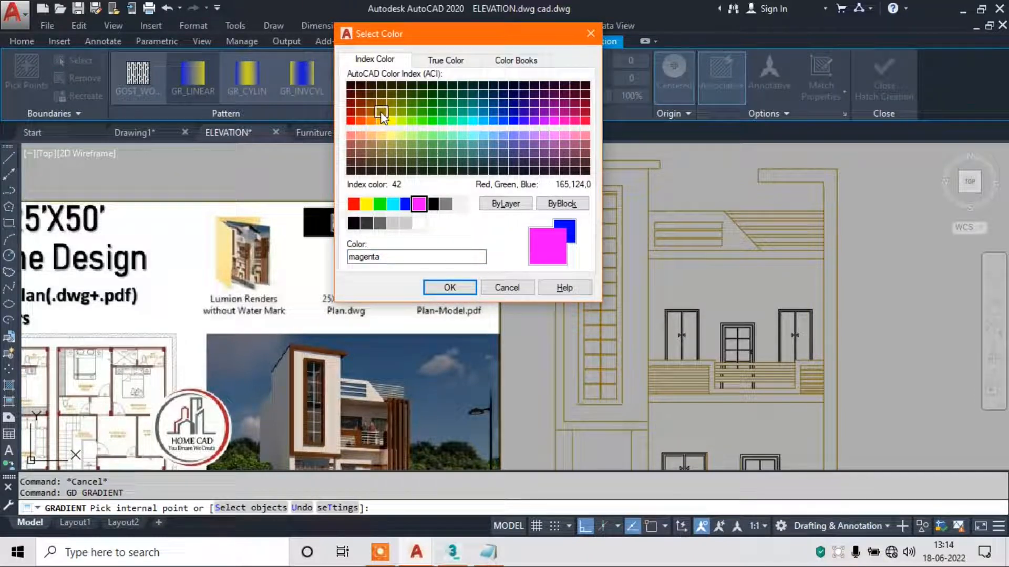
pyautogui.click(450, 288)
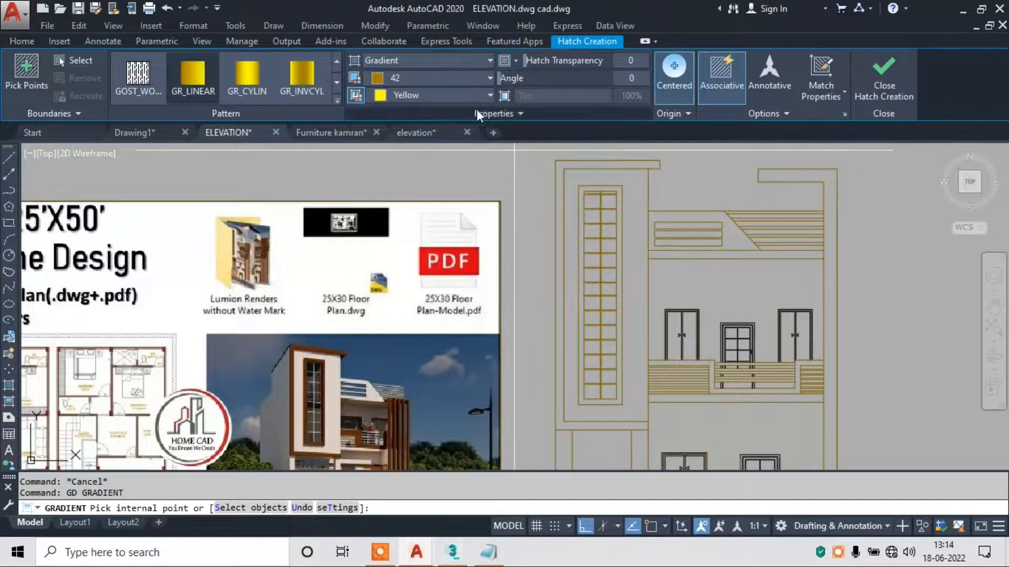
pyautogui.click(417, 94)
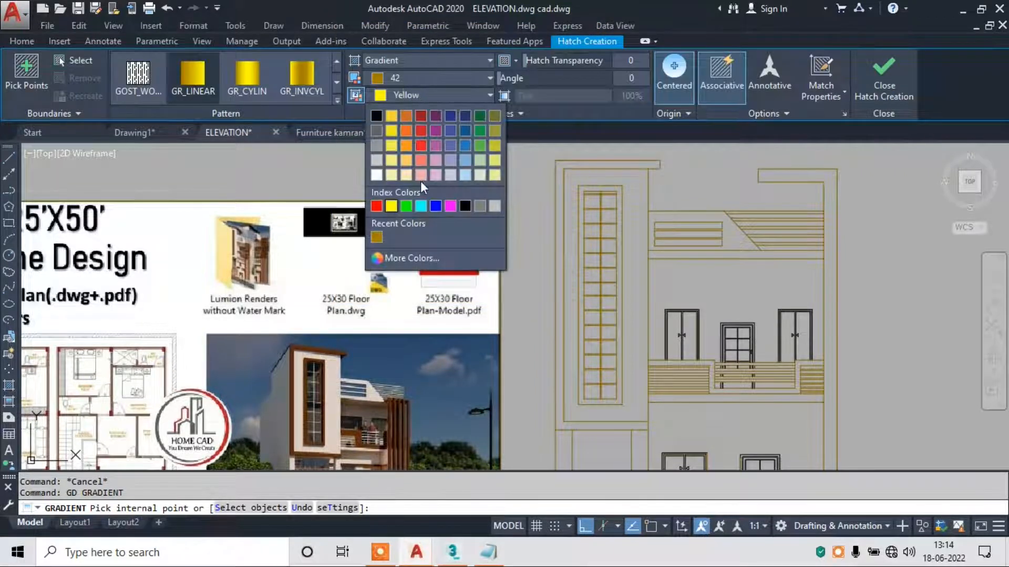
pyautogui.click(377, 237)
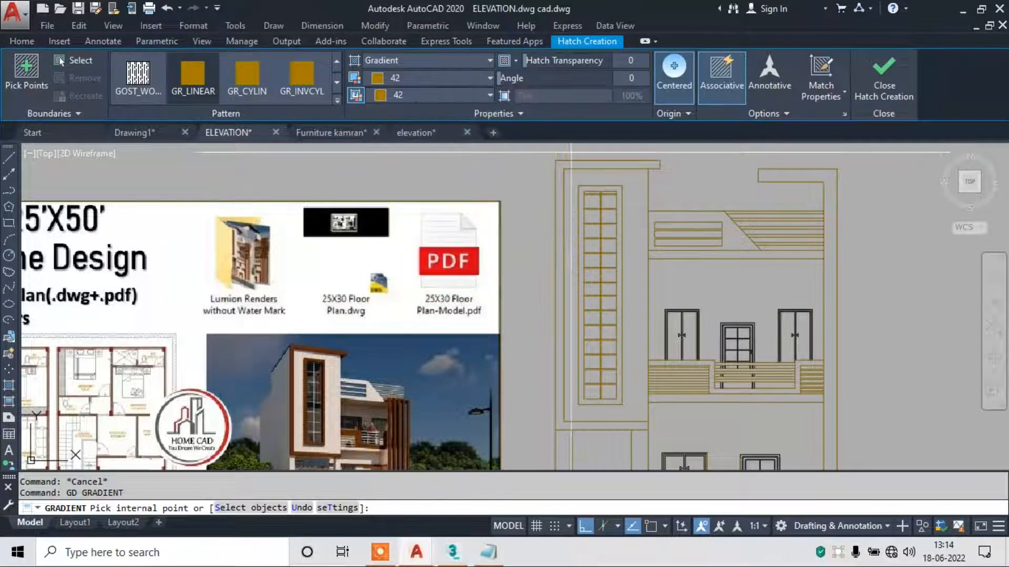
# Fill the stair tower's outer border and the far frame with the color 42 gradient.
pyautogui.scroll(2, 571, 152)
pyautogui.click(558, 163)
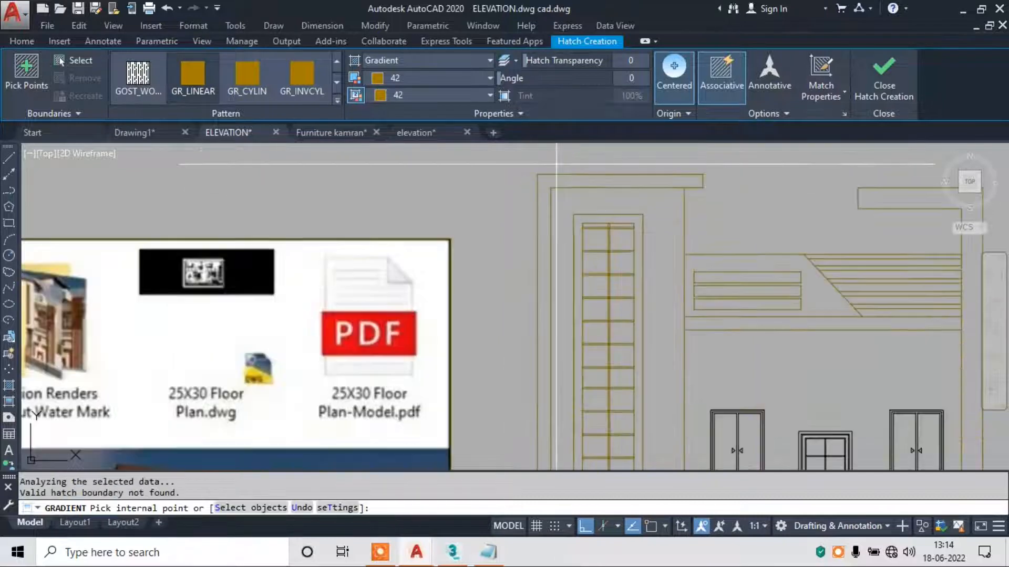
pyautogui.click(544, 181)
pyautogui.scroll(-3, 546, 182)
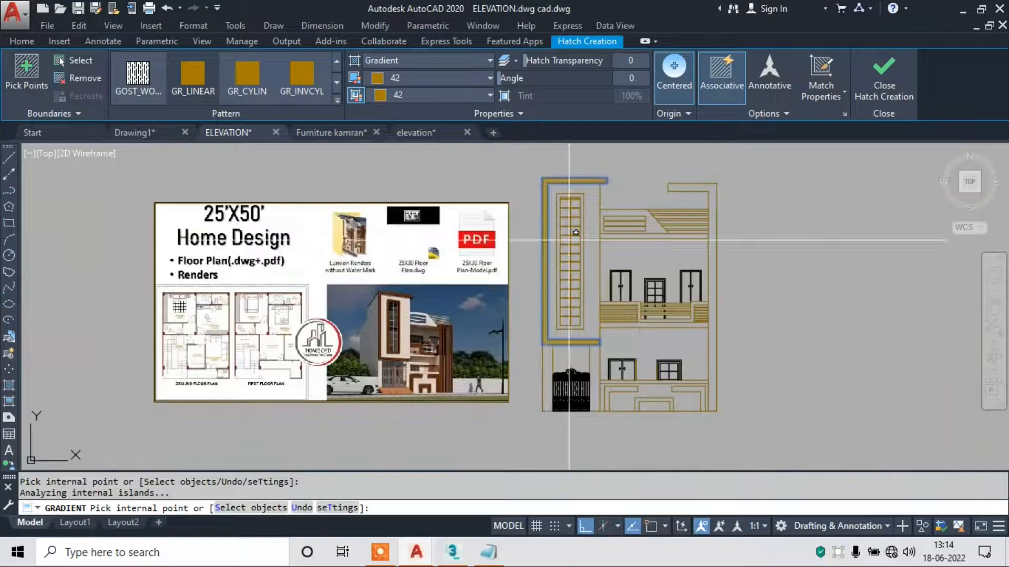
pyautogui.scroll(5, 683, 194)
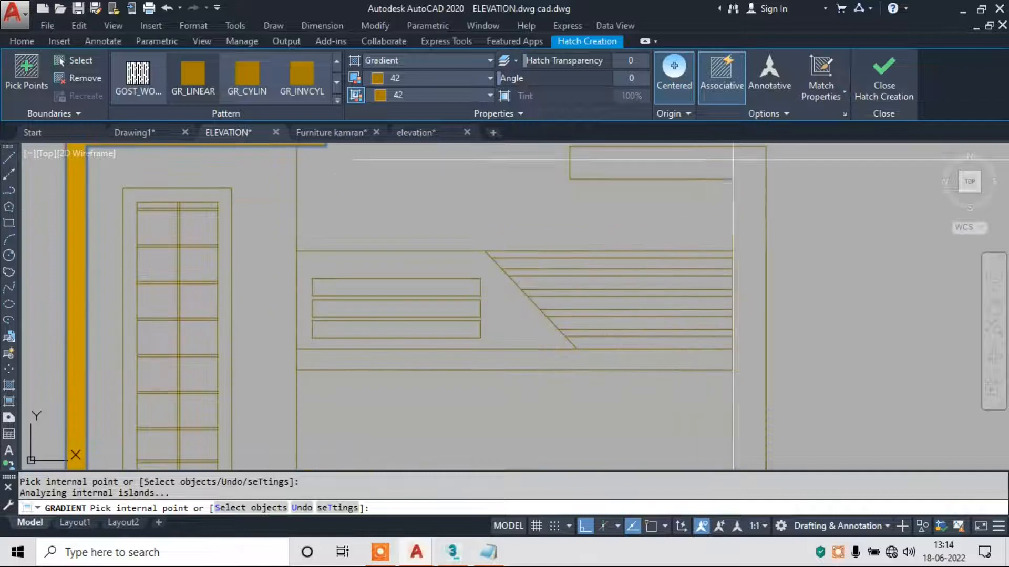
pyautogui.scroll(-5, 644, 194)
pyautogui.click(885, 74)
pyautogui.scroll(-2, 512, 248)
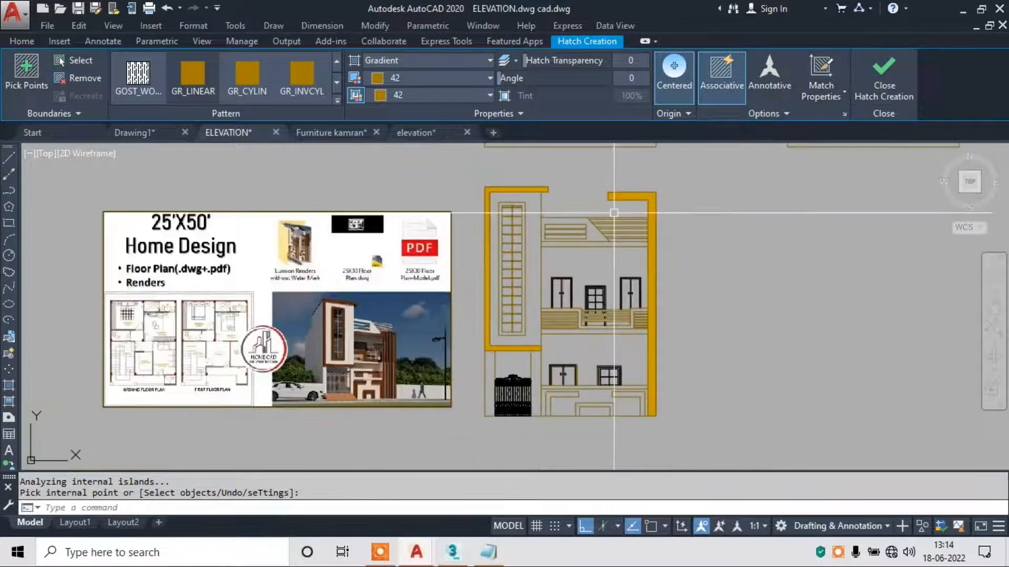
# Start a new Gradient fill and set its two colors to 16,86,137 and 173,221,247.
pyautogui.scroll(4, 512, 247)
pyautogui.press('Escape')
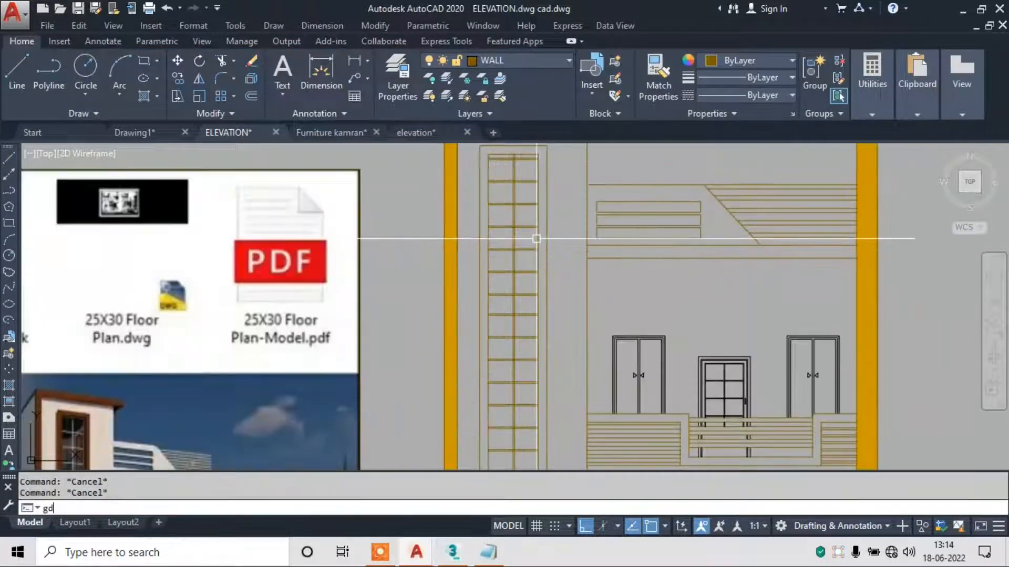
pyautogui.write('gd')
pyautogui.press('Return')
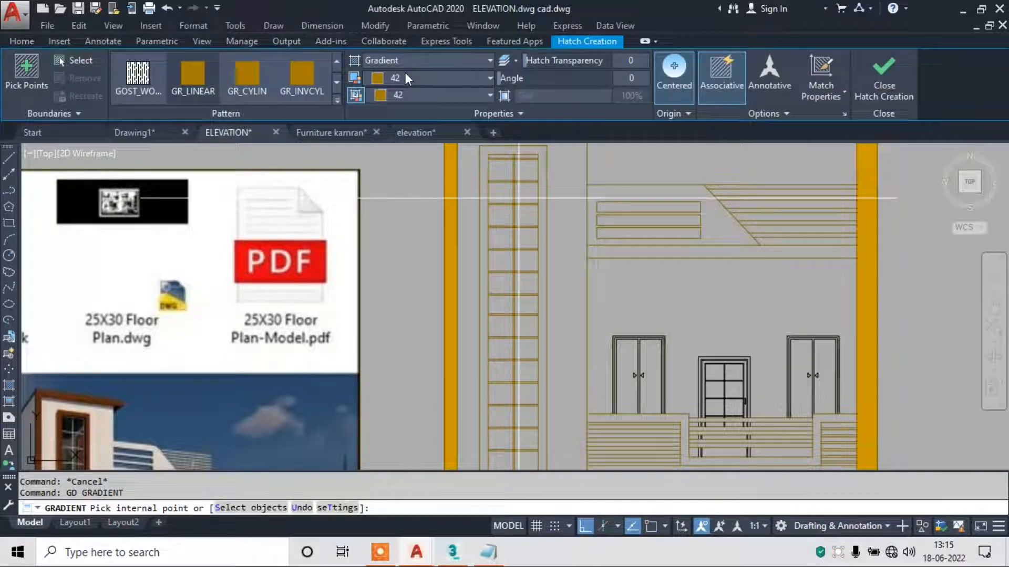
pyautogui.click(406, 78)
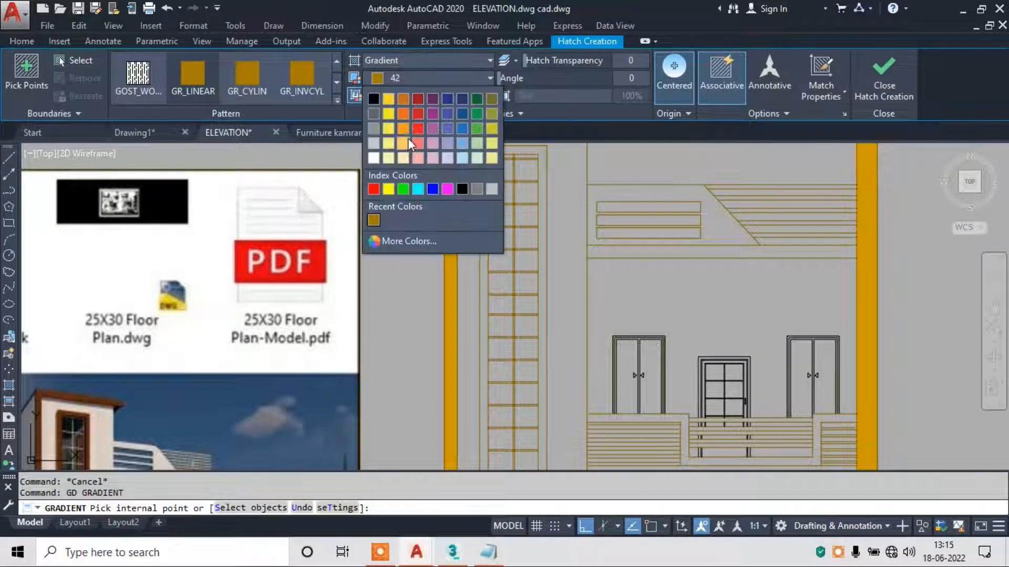
pyautogui.click(460, 115)
pyautogui.click(415, 93)
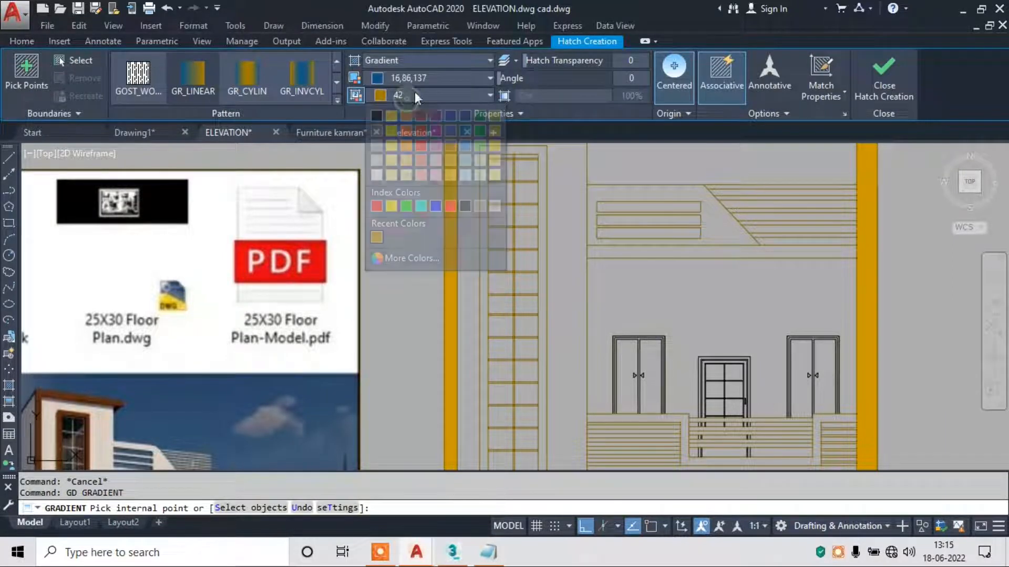
pyautogui.click(465, 174)
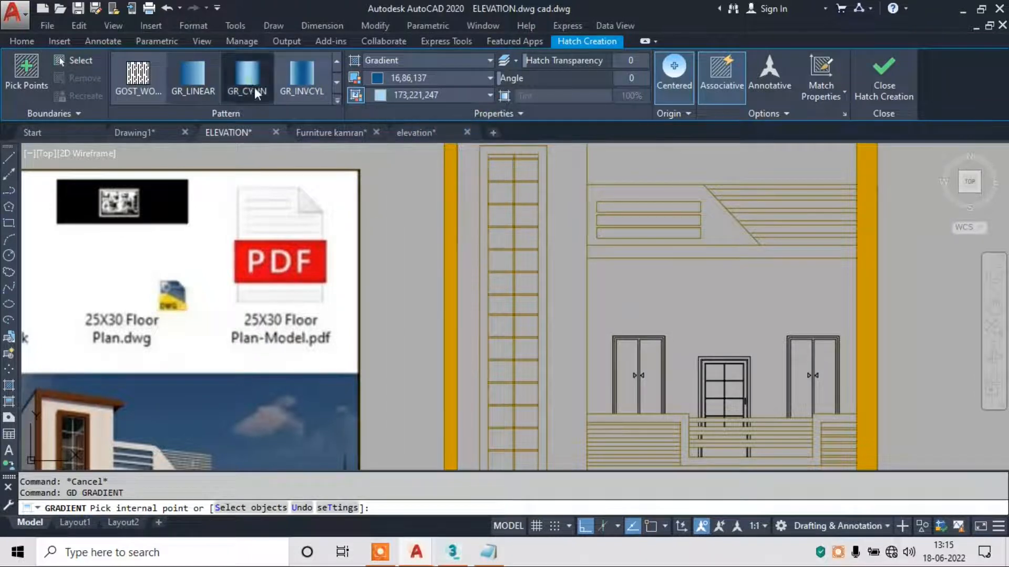
# Choose the GR_SPHER gradient pattern and fill the uppermost glass panes of the stair tower's tall window.
pyautogui.click(336, 101)
pyautogui.scroll(-5, 263, 156)
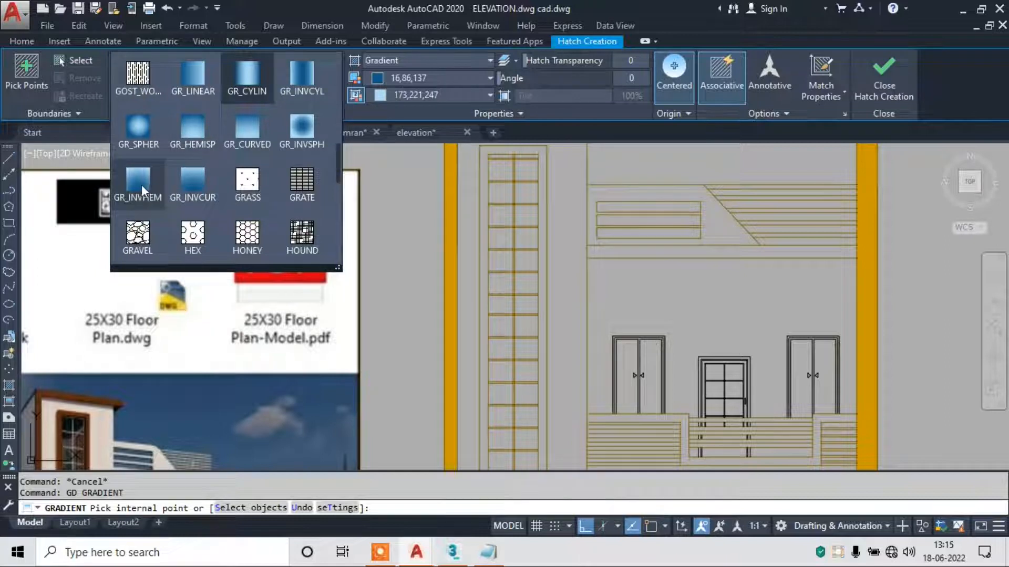
pyautogui.click(139, 127)
pyautogui.scroll(5, 539, 204)
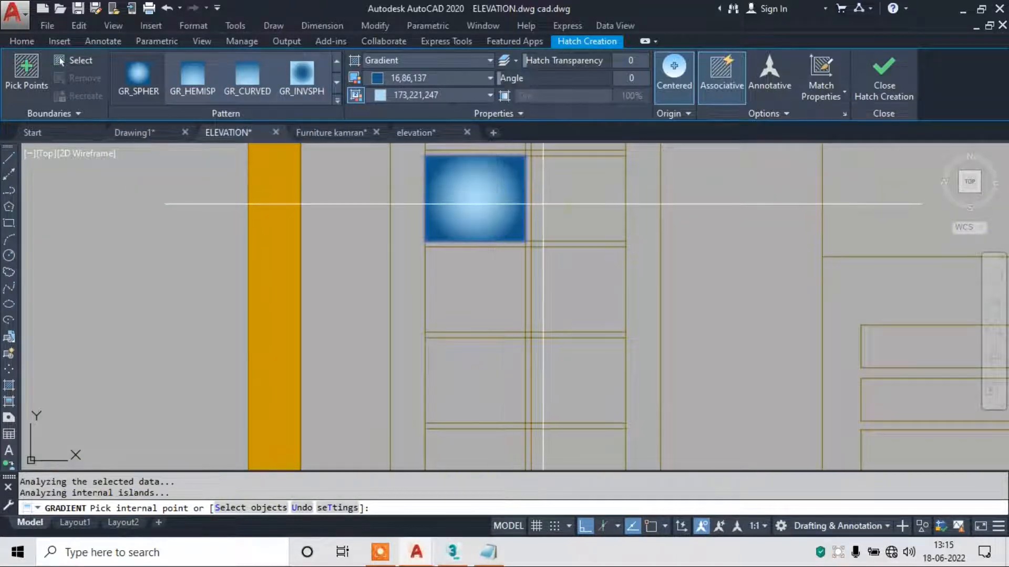
pyautogui.click(542, 203)
pyautogui.click(577, 269)
pyautogui.click(487, 295)
pyautogui.scroll(-2, 487, 305)
pyautogui.moveTo(487, 310); pyautogui.dragTo(480, 215, button='middle')
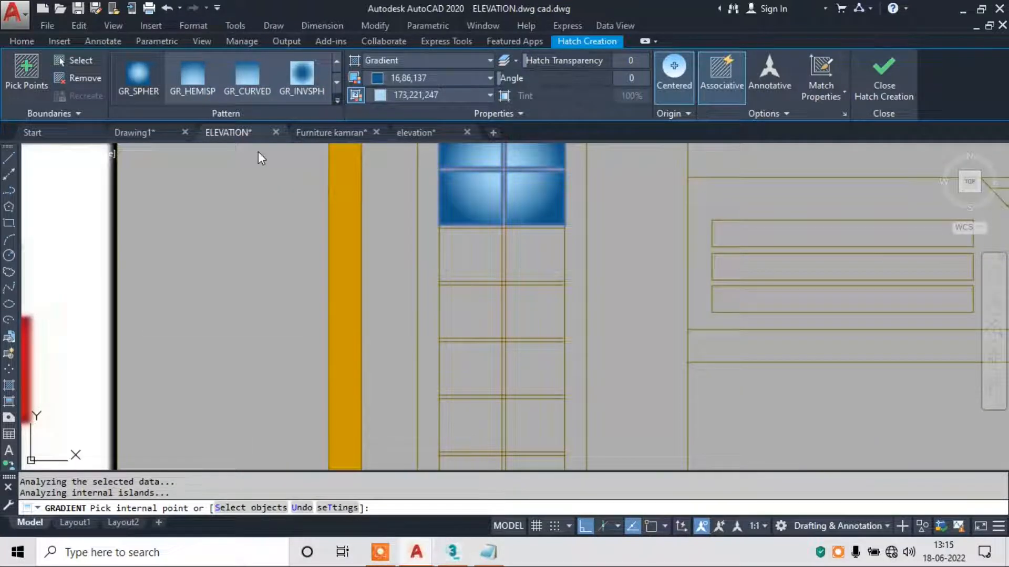
# Change the gradient pattern to GR_CURVED and fill the next four rows of panes in the tower window.
pyautogui.click(337, 100)
pyautogui.click(246, 85)
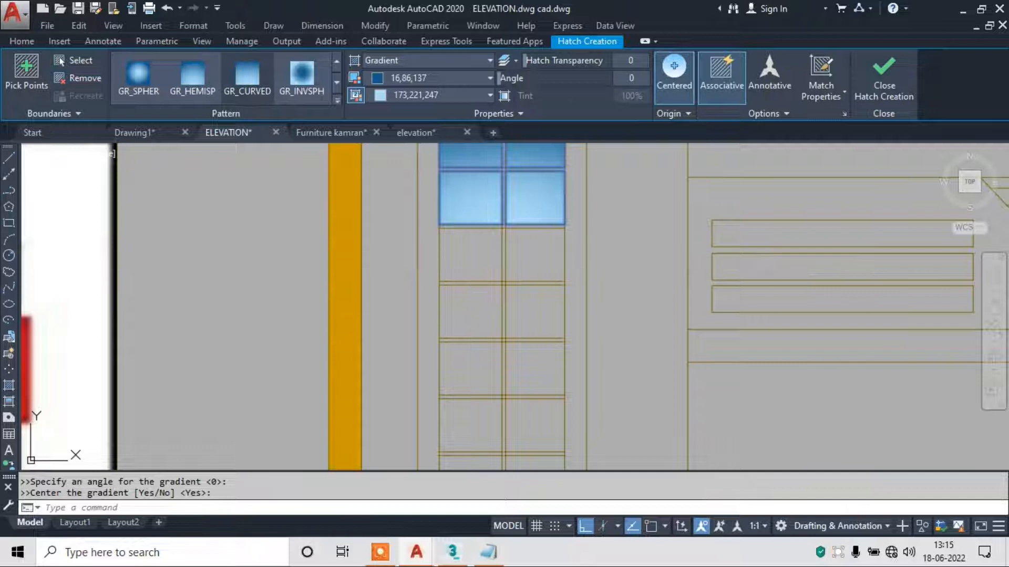
pyautogui.click(474, 266)
pyautogui.click(473, 322)
pyautogui.moveTo(477, 344); pyautogui.dragTo(464, 251, button='middle')
pyautogui.click(470, 284)
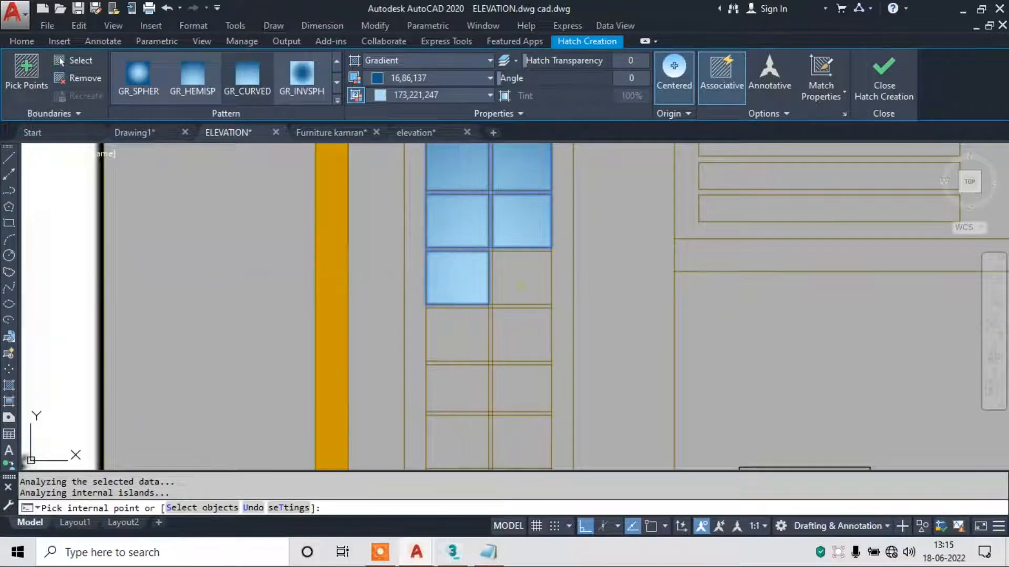
pyautogui.click(520, 285)
pyautogui.click(524, 336)
pyautogui.click(472, 338)
# Fill the following four rows of tower window panes, working downward, with the blue gradient.
pyautogui.moveTo(472, 321); pyautogui.dragTo(455, 195, button='middle')
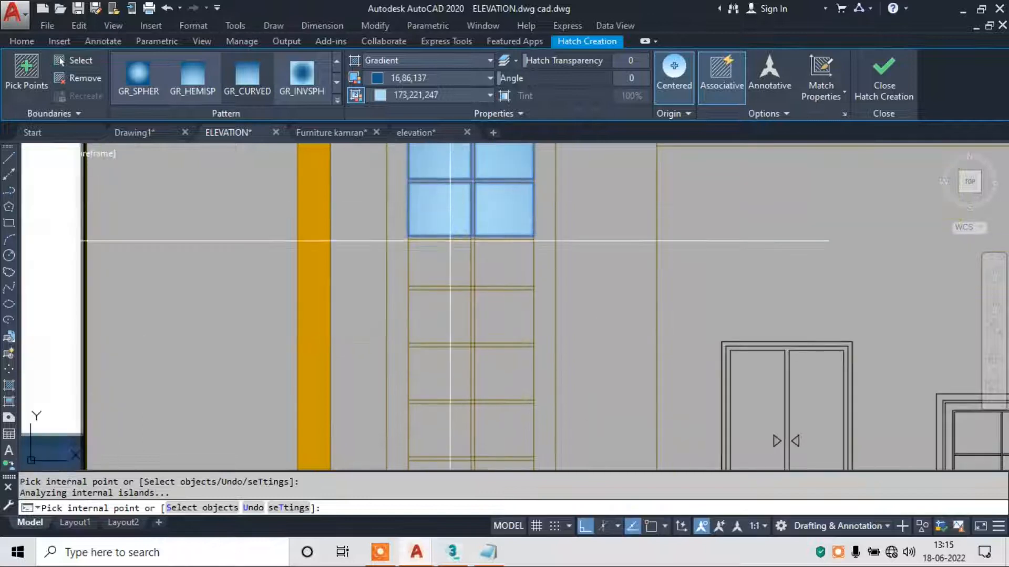
pyautogui.click(451, 257)
pyautogui.click(502, 264)
pyautogui.click(506, 313)
pyautogui.click(462, 320)
pyautogui.moveTo(462, 320); pyautogui.dragTo(453, 206, button='middle')
pyautogui.click(434, 260)
pyautogui.click(493, 263)
pyautogui.click(496, 321)
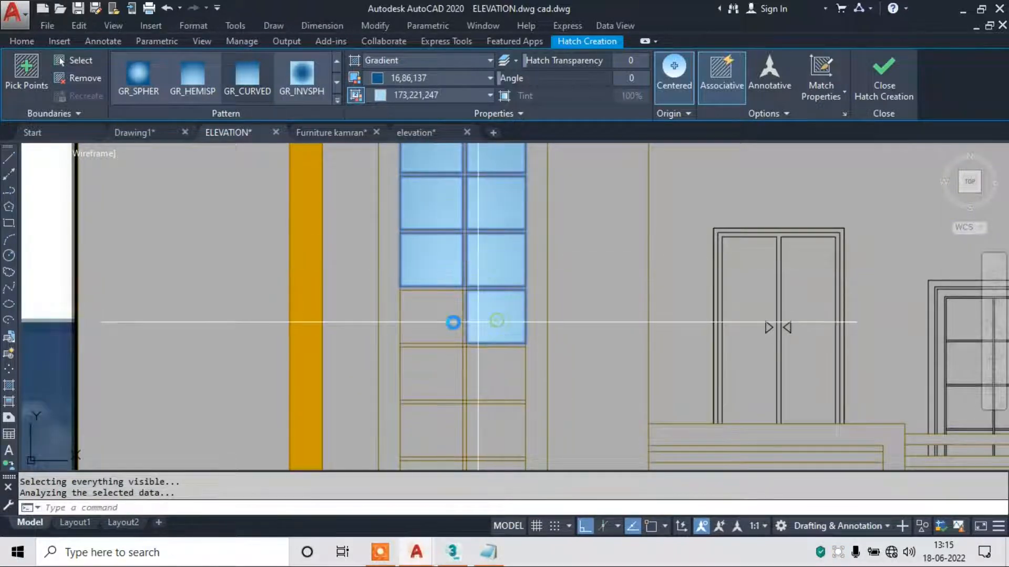
pyautogui.click(449, 331)
# Fill the tower window's lowest rows of panes and its narrow top strip with the blue gradient, and finish the fill.
pyautogui.moveTo(450, 338); pyautogui.dragTo(434, 211, button='middle')
pyautogui.click(428, 245)
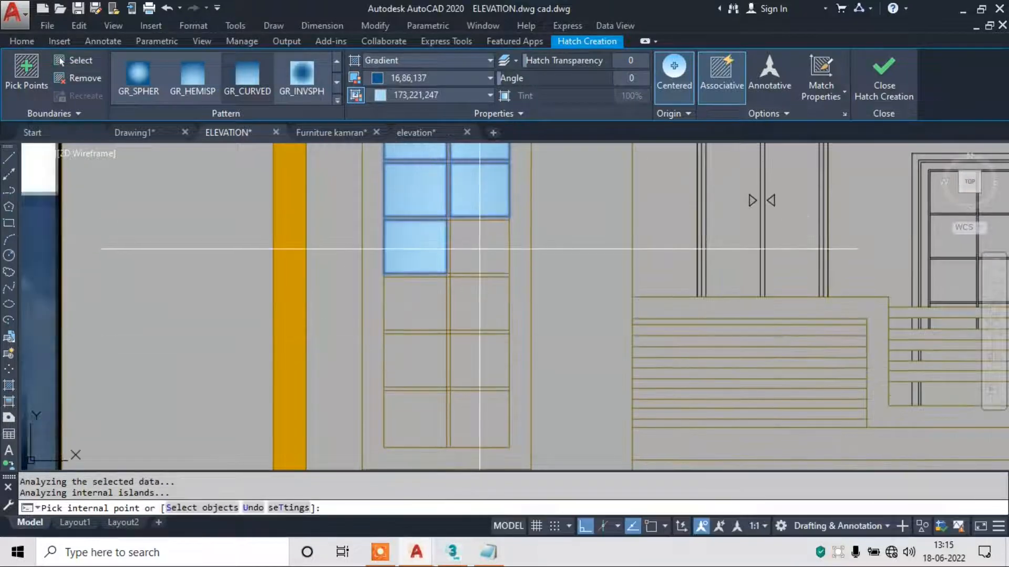
pyautogui.click(479, 249)
pyautogui.click(476, 307)
pyautogui.click(438, 314)
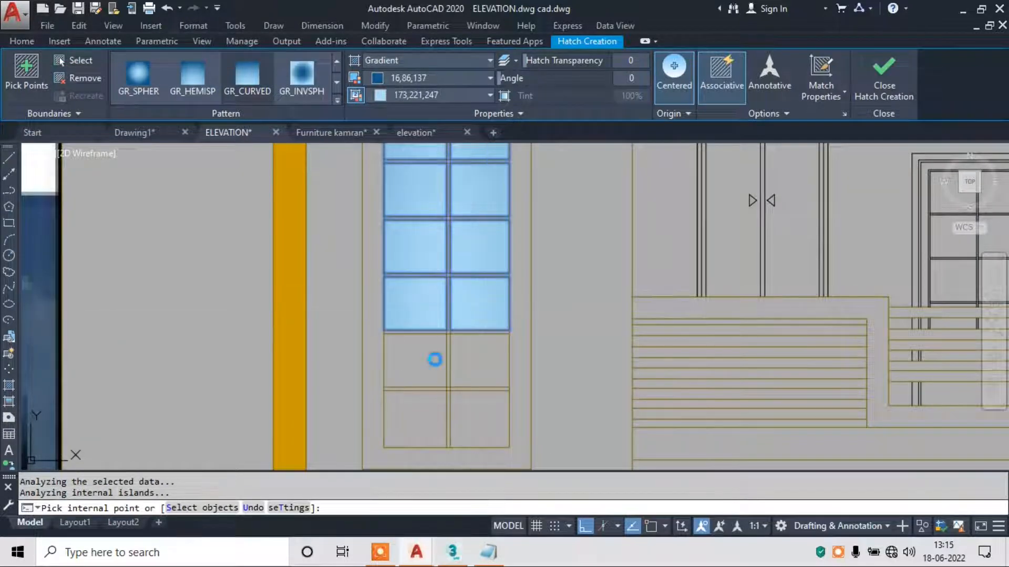
pyautogui.click(475, 366)
pyautogui.click(474, 414)
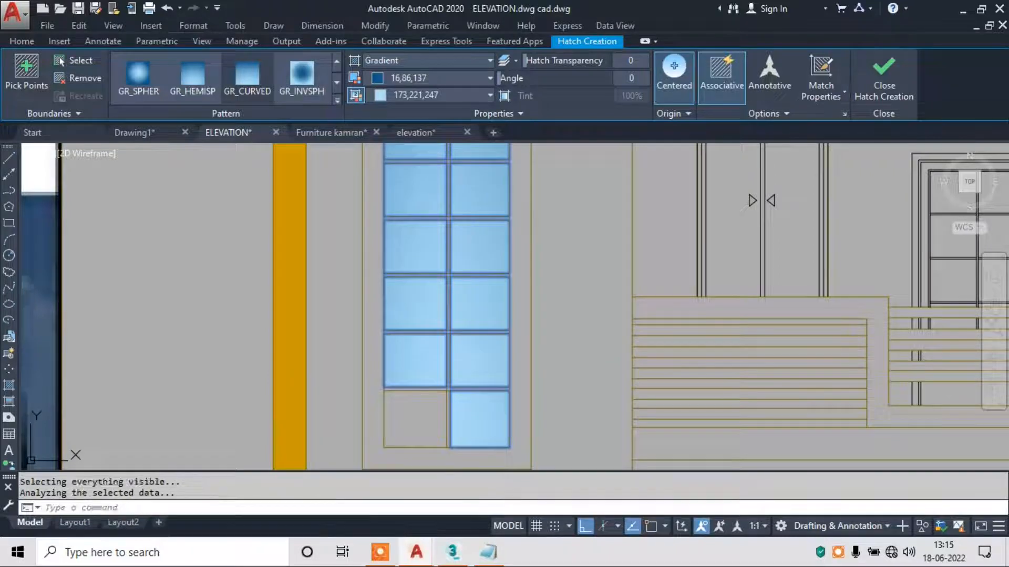
pyautogui.scroll(-4, 462, 367)
pyautogui.scroll(6, 461, 312)
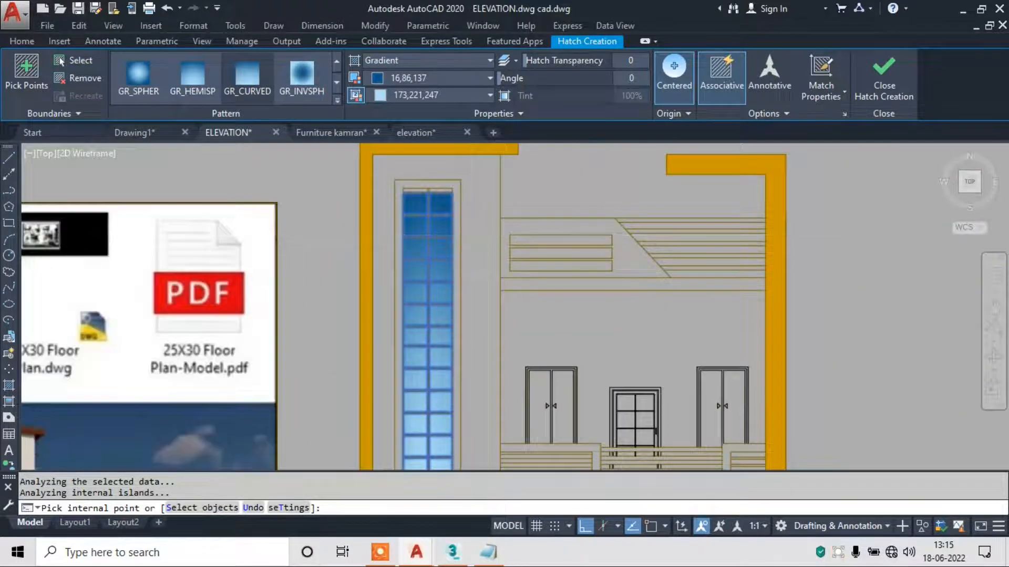
pyautogui.click(502, 225)
pyautogui.scroll(-4, 510, 202)
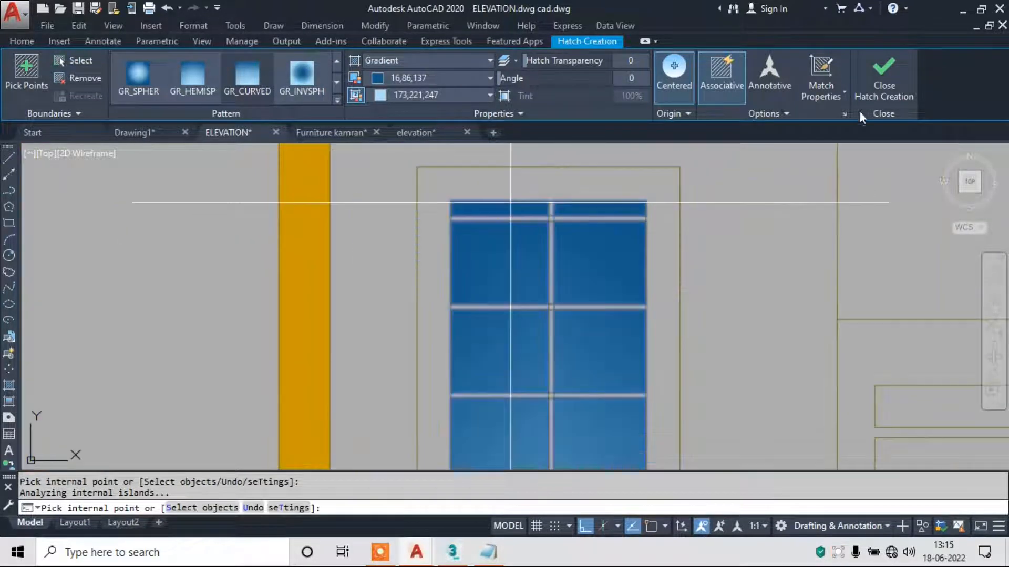
pyautogui.click(878, 84)
pyautogui.scroll(-6, 480, 207)
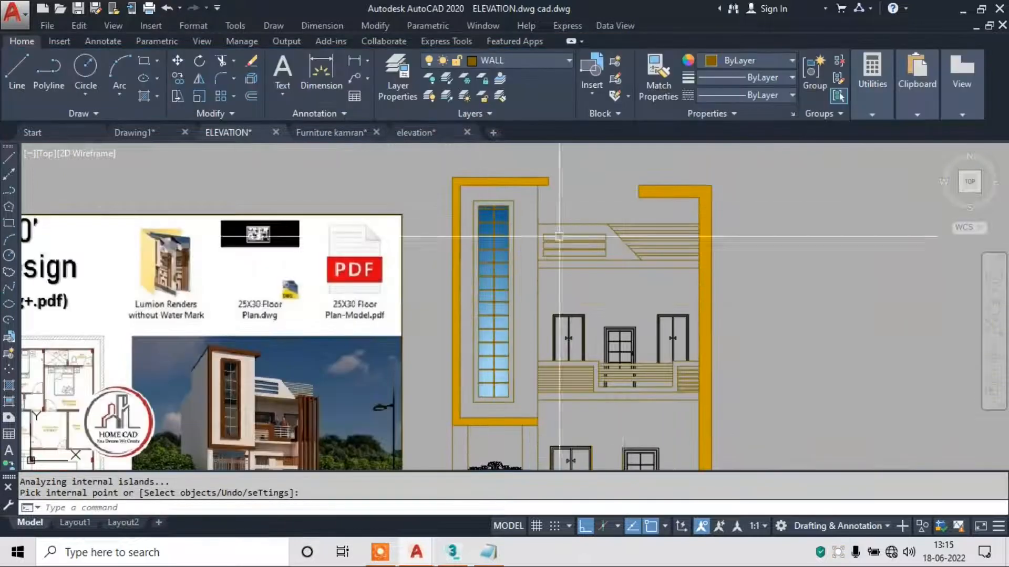
pyautogui.press('Escape')
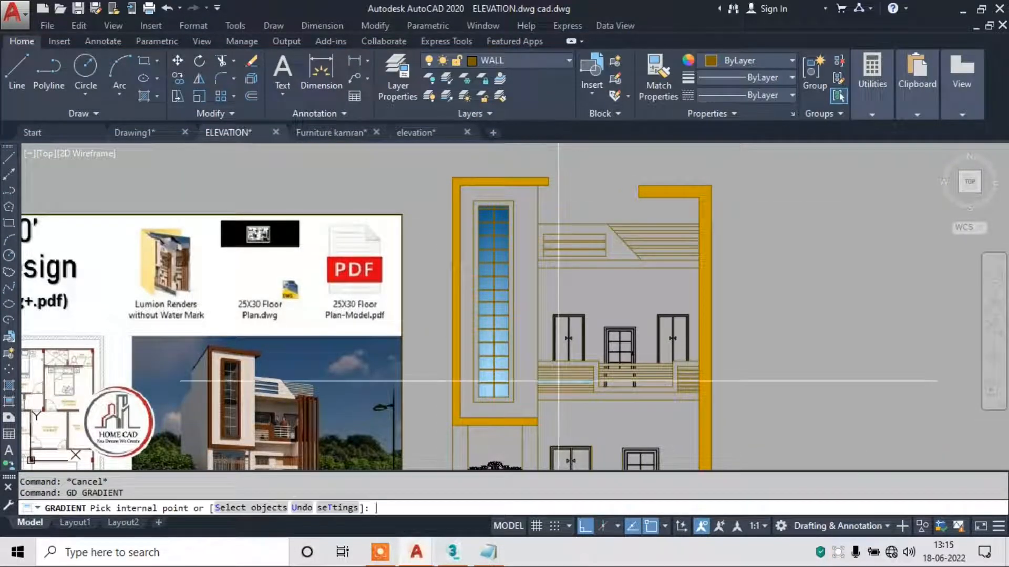
# Start another blue GR_CURVED gradient fill and apply it to the first-floor glazed door's panes above the balcony railing.
pyautogui.scroll(5, 625, 454)
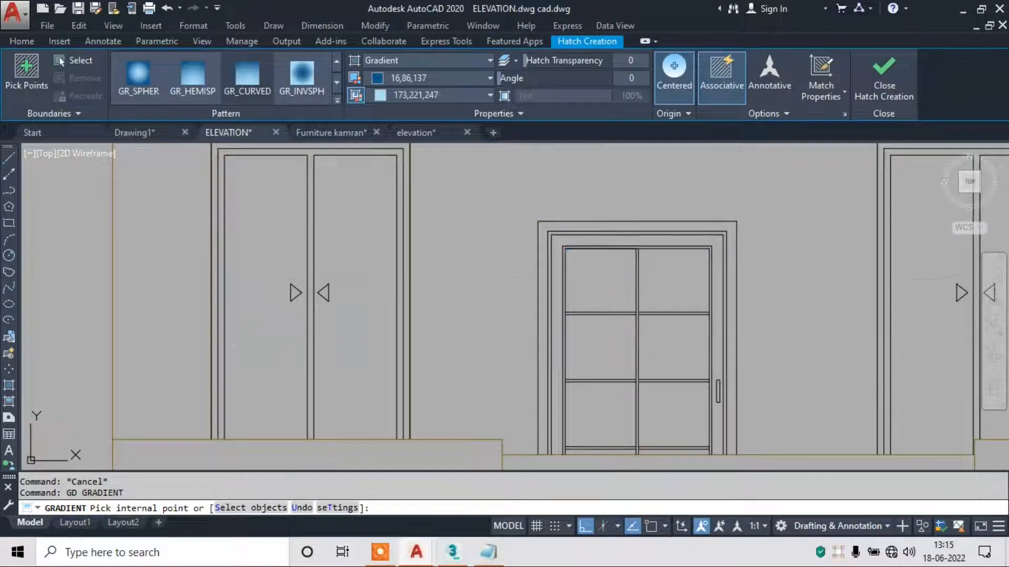
pyautogui.click(633, 458)
pyautogui.click(685, 274)
pyautogui.click(652, 340)
pyautogui.click(615, 340)
pyautogui.moveTo(604, 330); pyautogui.dragTo(567, 186, button='middle')
pyautogui.click(565, 265)
pyautogui.click(633, 271)
# Fill the glazed door's lower glass portions visible between the balcony railing bars with the blue gradient.
pyautogui.scroll(2, 597, 325)
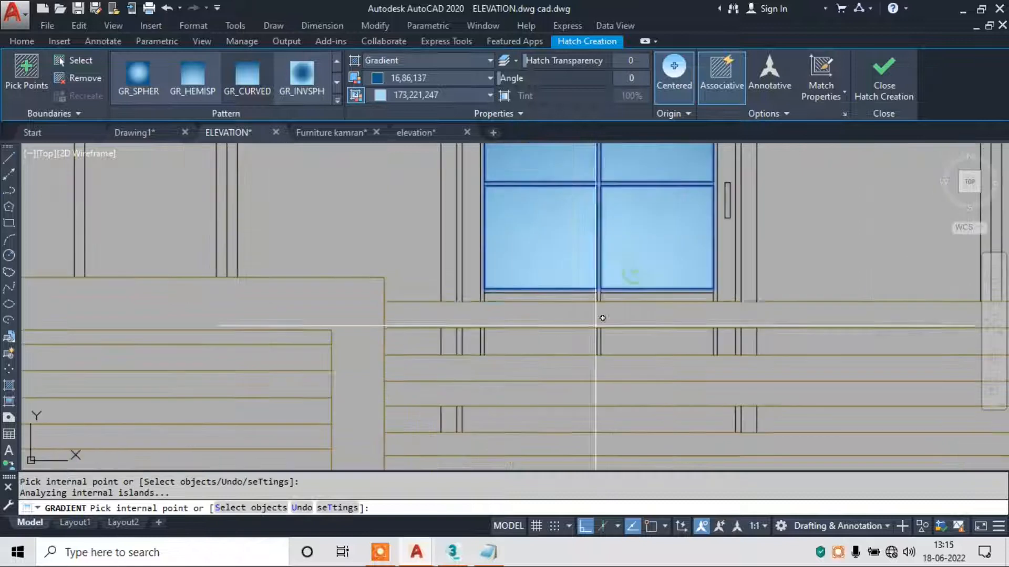
pyautogui.scroll(3, 578, 298)
pyautogui.click(585, 286)
pyautogui.click(660, 282)
pyautogui.click(692, 408)
pyautogui.click(561, 399)
pyautogui.scroll(-10, 539, 307)
# Fill the four panes of the ground-floor grid window with the blue gradient.
pyautogui.moveTo(552, 329); pyautogui.dragTo(549, 164, button='middle')
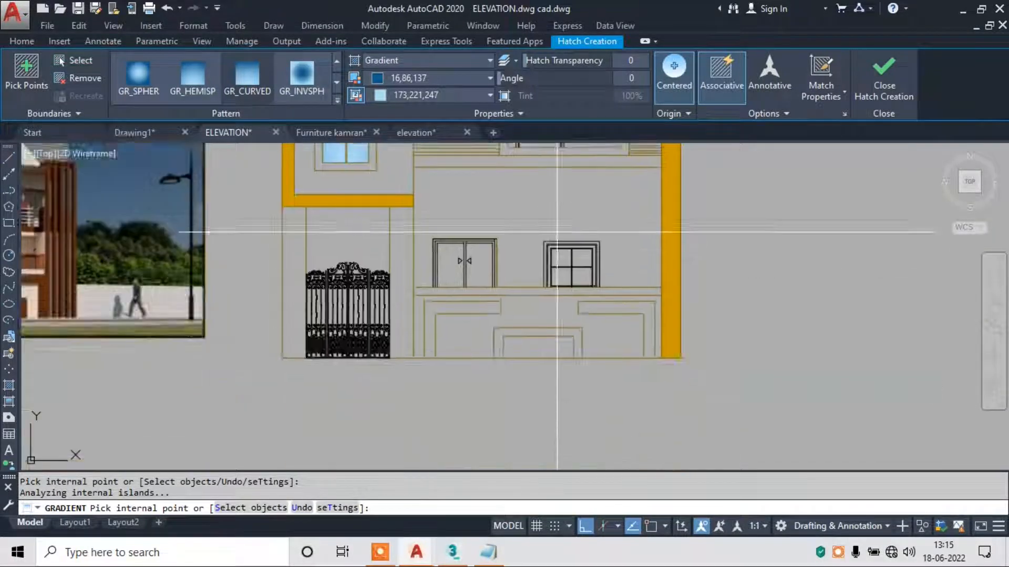
pyautogui.scroll(6, 572, 264)
pyautogui.click(547, 231)
pyautogui.click(609, 243)
pyautogui.click(610, 300)
pyautogui.click(559, 310)
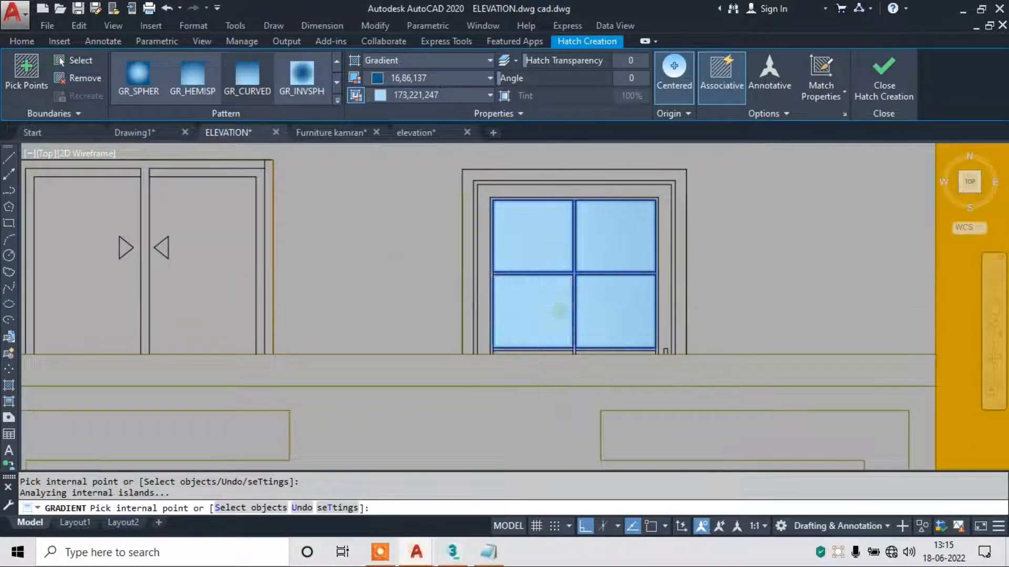
# Fill both leaves of the ground-floor double-shutter window with the blue gradient.
pyautogui.scroll(-2, 559, 310)
pyautogui.moveTo(313, 266); pyautogui.dragTo(533, 258, button='middle')
pyautogui.scroll(5, 533, 258)
pyautogui.click(552, 266)
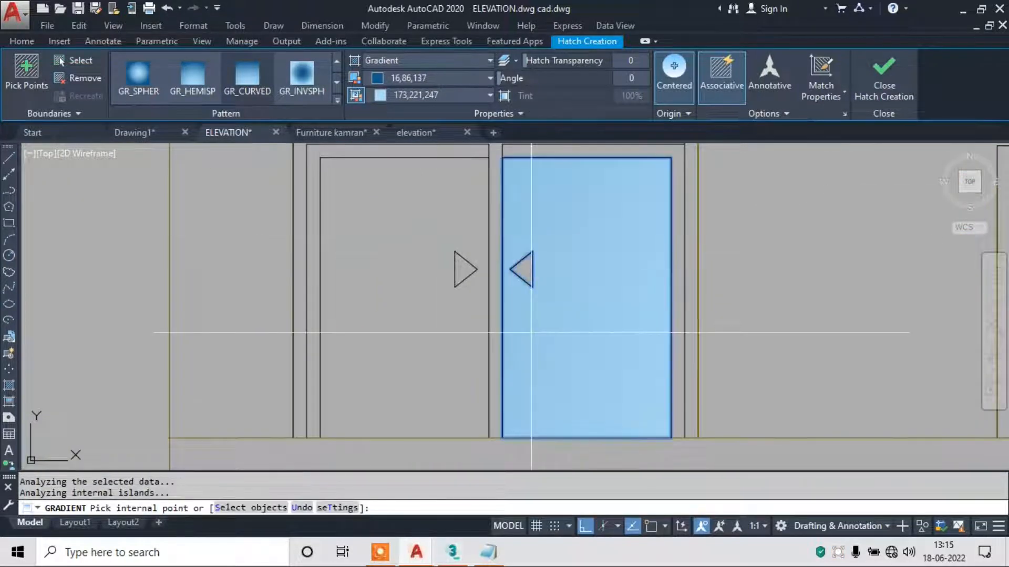
pyautogui.click(419, 255)
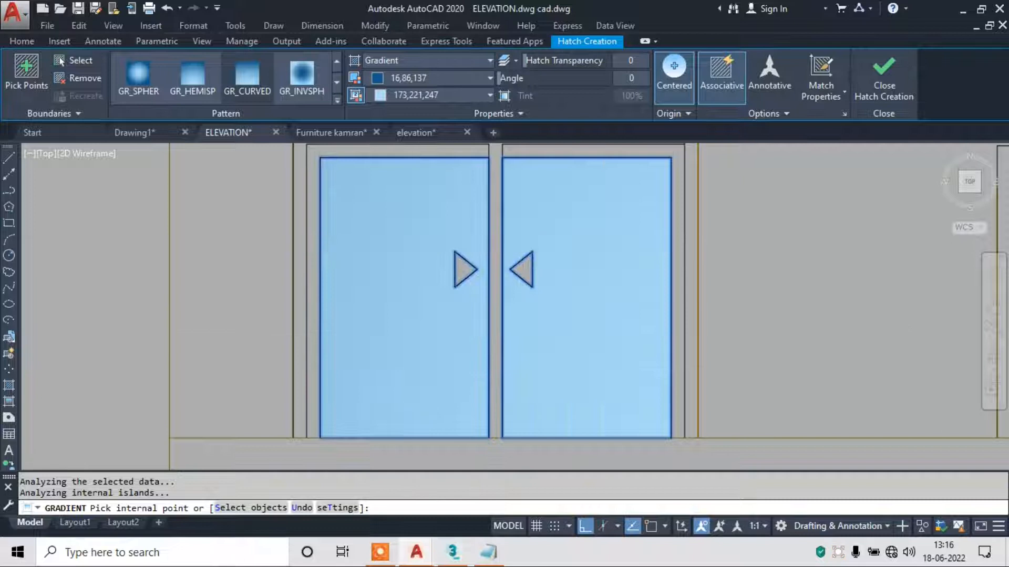
# Fill both leaves of the first-floor double-shutter window nearest the stair tower with the blue gradient.
pyautogui.scroll(-5, 481, 322)
pyautogui.moveTo(528, 227); pyautogui.dragTo(563, 456, button='middle')
pyautogui.scroll(5, 520, 225)
pyautogui.click(536, 198)
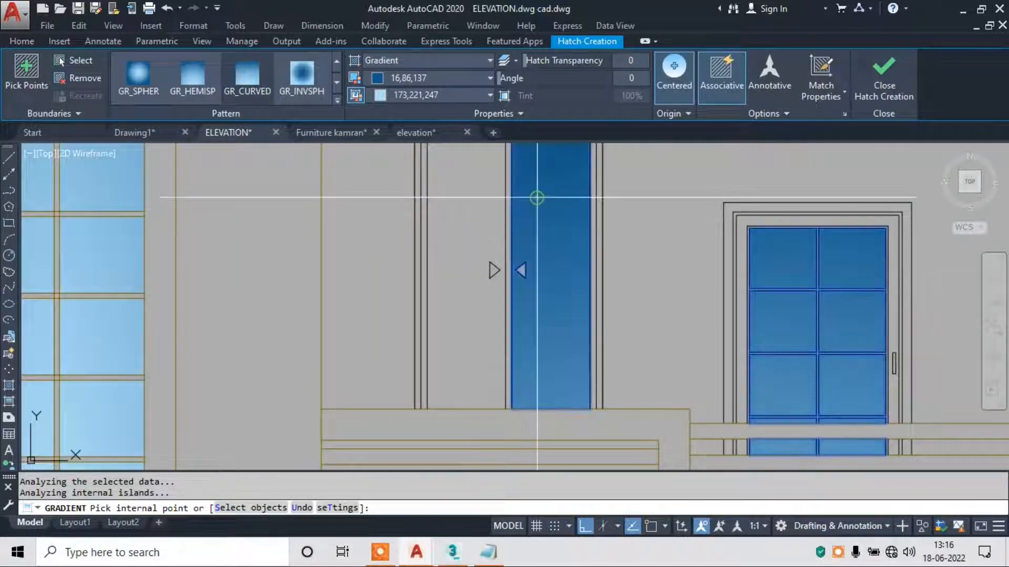
pyautogui.click(462, 201)
# Fill both leaves of the first-floor double-shutter window beside the far frame with the blue gradient and finish the fill.
pyautogui.scroll(-5, 471, 204)
pyautogui.moveTo(751, 238); pyautogui.dragTo(568, 277, button='middle')
pyautogui.scroll(5, 532, 251)
pyautogui.scroll(2, 525, 253)
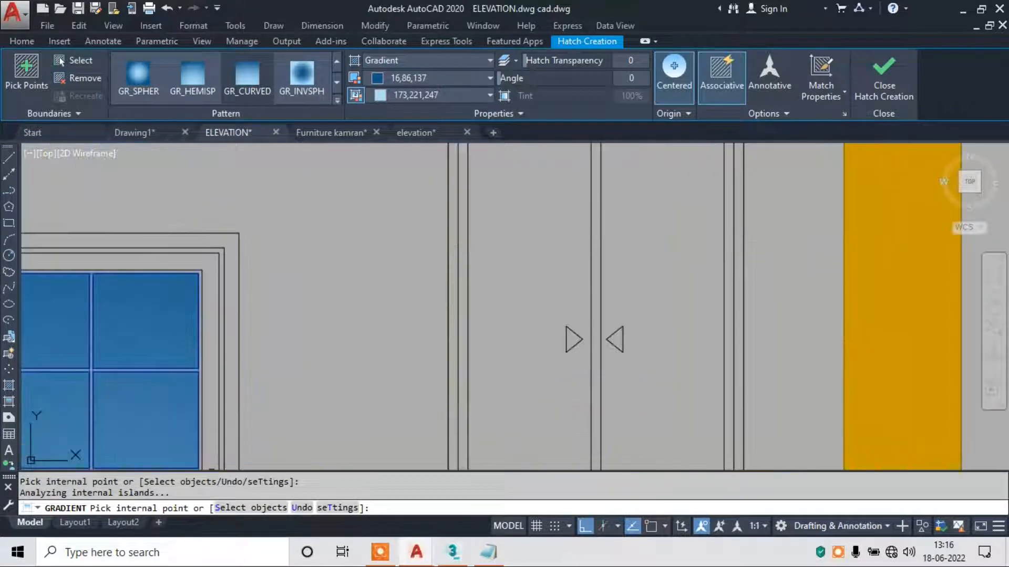
pyautogui.click(526, 252)
pyautogui.click(647, 231)
pyautogui.click(890, 71)
pyautogui.scroll(-6, 541, 255)
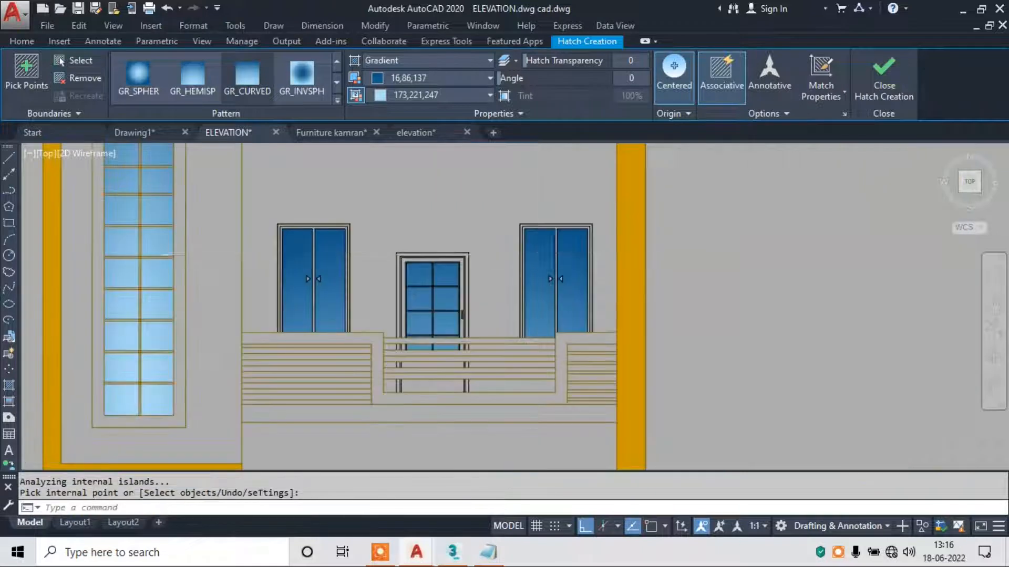
pyautogui.press('Escape')
pyautogui.scroll(-5, 526, 223)
pyautogui.scroll(3, 704, 281)
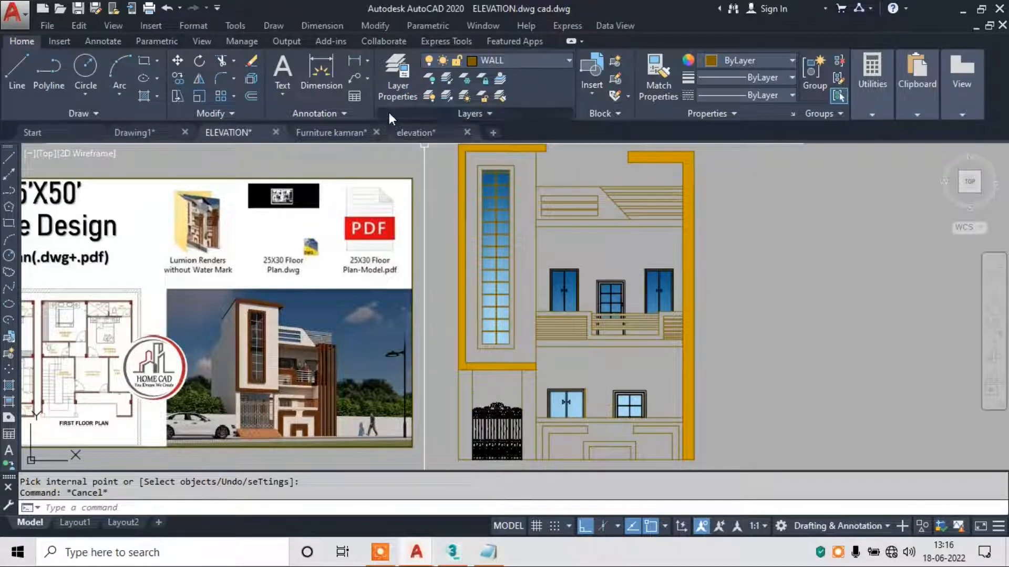
pyautogui.press('Escape')
# Copy all the level labels and their leader lines beside the house in elevation.dwg, and return to the ELEVATION drawing.
pyautogui.click(413, 138)
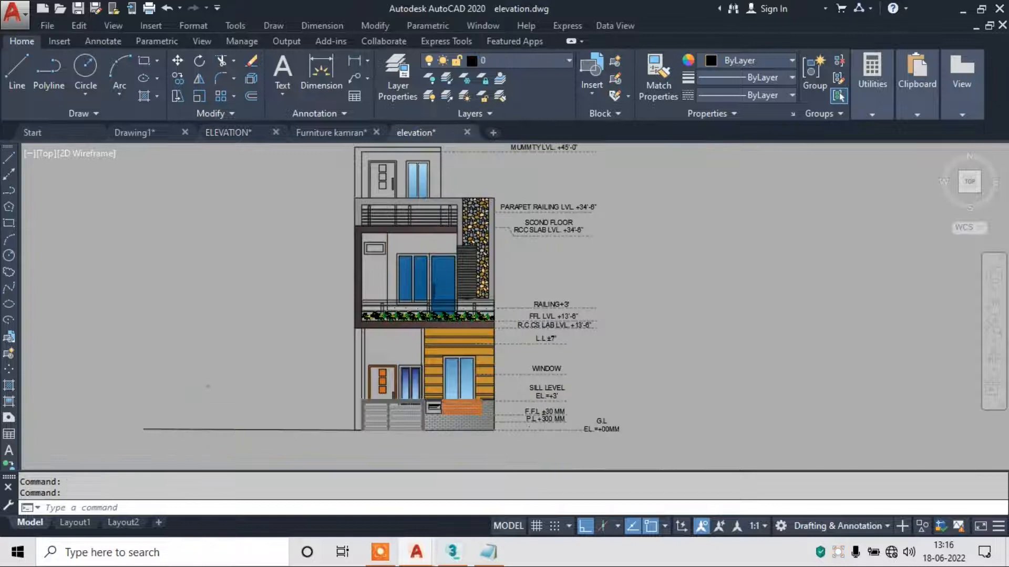
pyautogui.scroll(4, 566, 356)
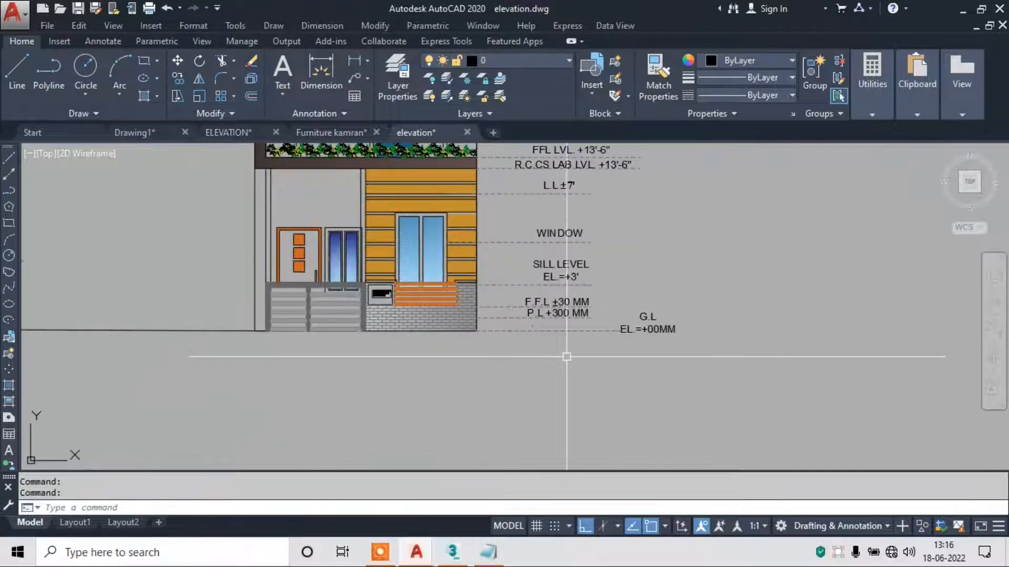
pyautogui.scroll(3, 567, 356)
pyautogui.scroll(1, 604, 330)
pyautogui.moveTo(604, 330); pyautogui.dragTo(608, 391, button='middle')
pyautogui.scroll(-6, 615, 202)
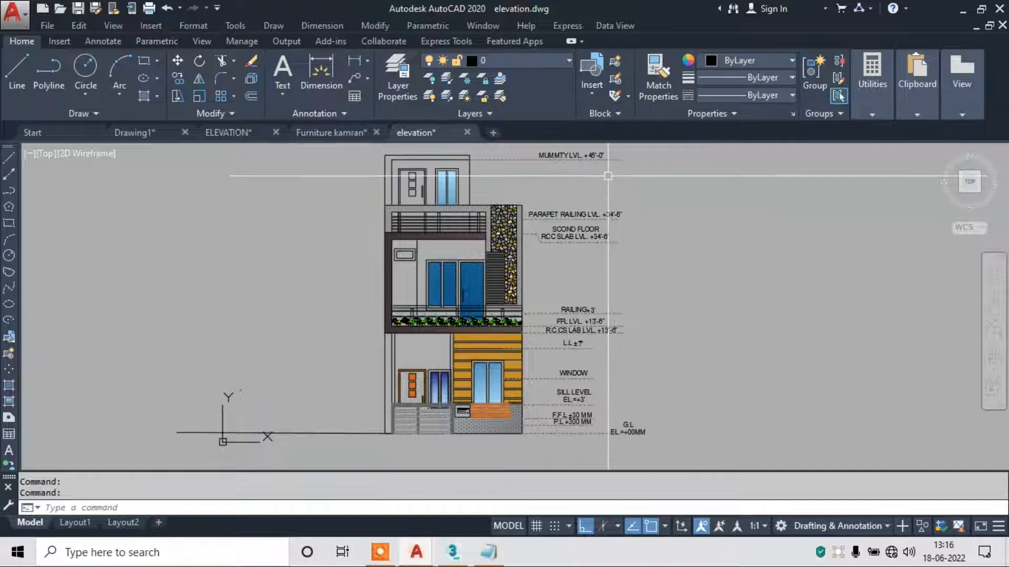
pyautogui.moveTo(612, 181); pyautogui.dragTo(582, 214, button='middle')
pyautogui.click(685, 152)
pyautogui.moveTo(542, 439); pyautogui.dragTo(539, 347, button='middle')
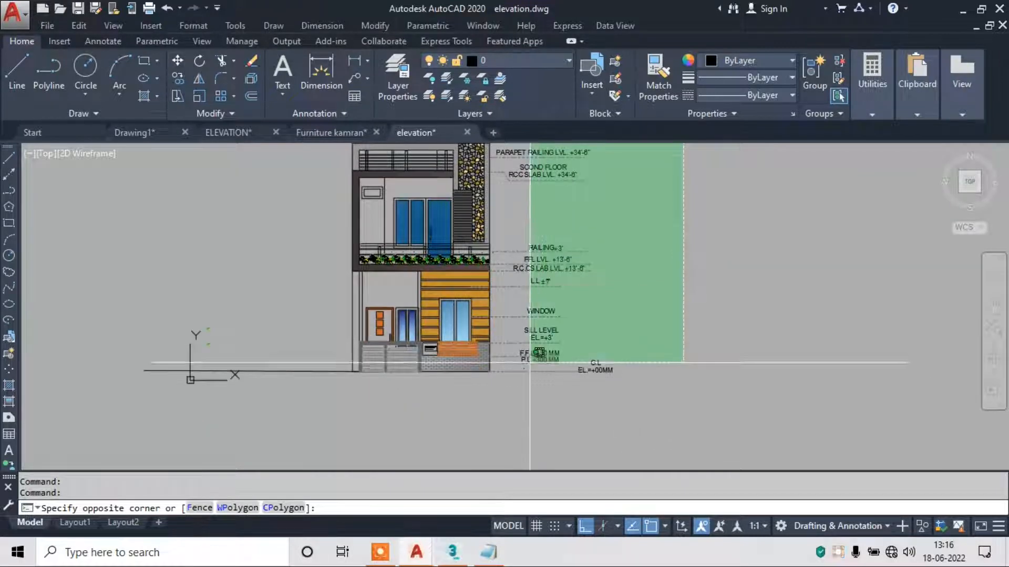
pyautogui.click(499, 400)
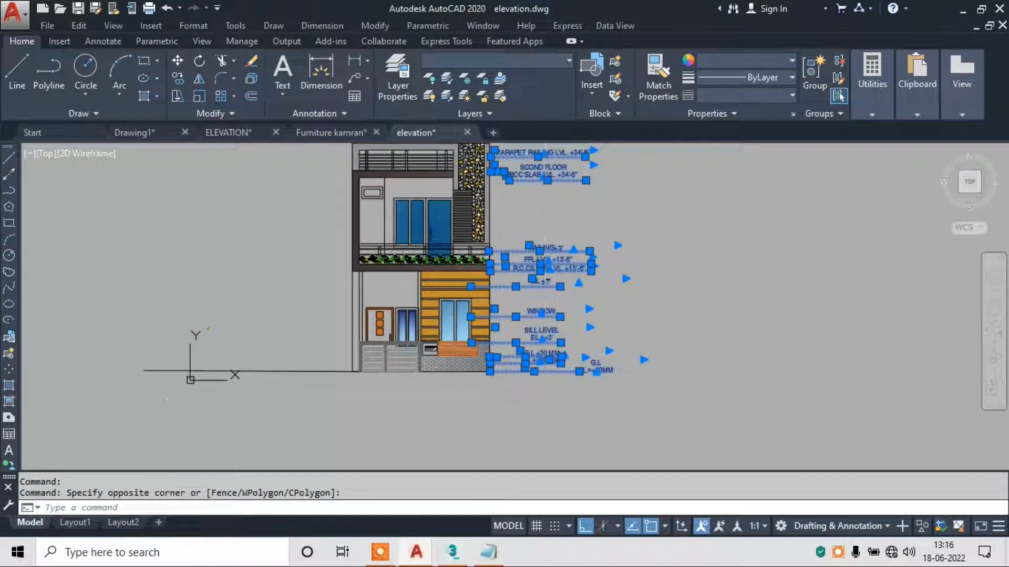
pyautogui.click(228, 133)
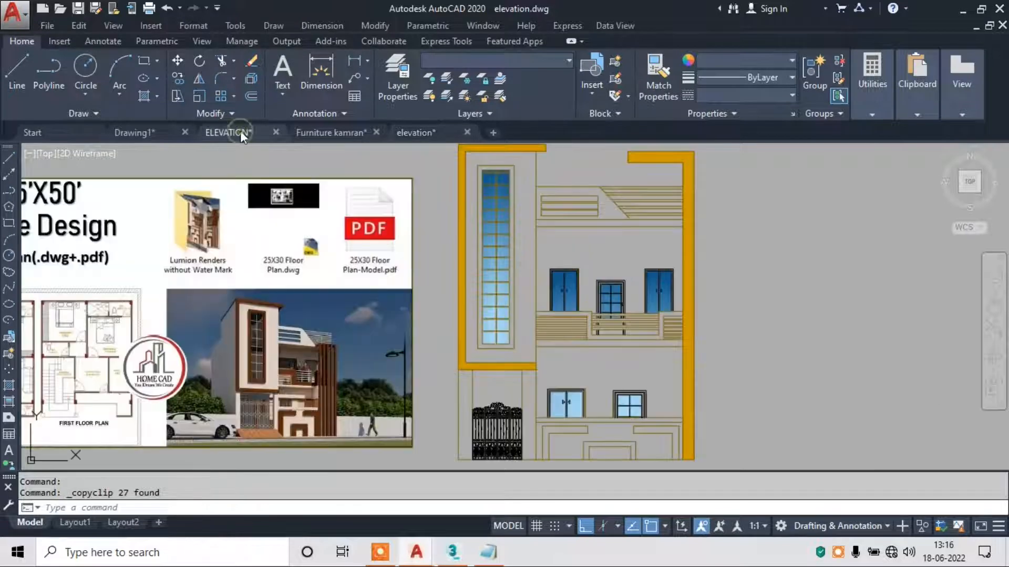
# Paste the copied level labels and leader lines in the empty area beside the house elevation.
pyautogui.scroll(-2, 527, 309)
pyautogui.hotkey('ctrl', 'v')
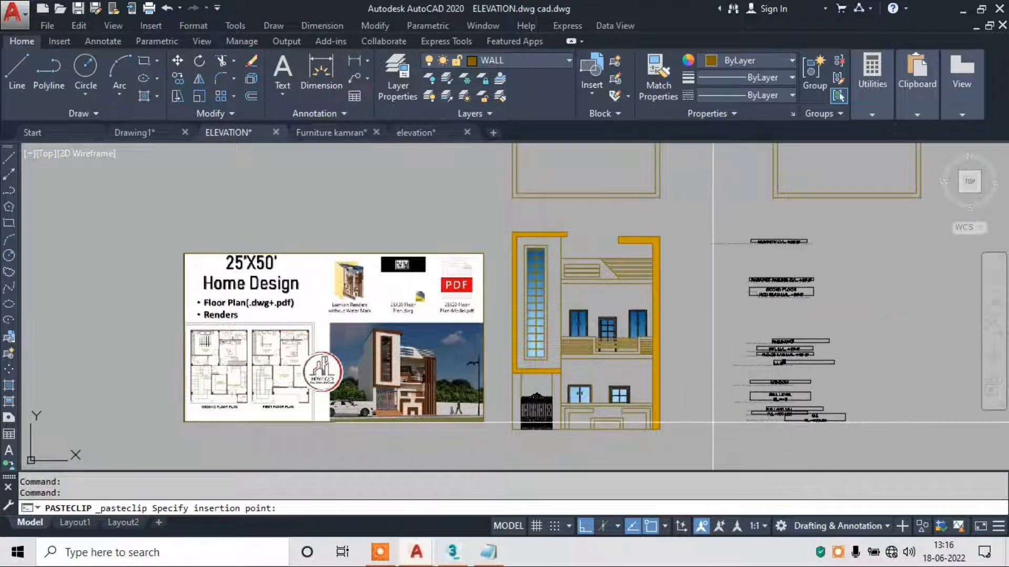
pyautogui.press('Escape')
pyautogui.scroll(2, 752, 430)
pyautogui.scroll(5, 762, 421)
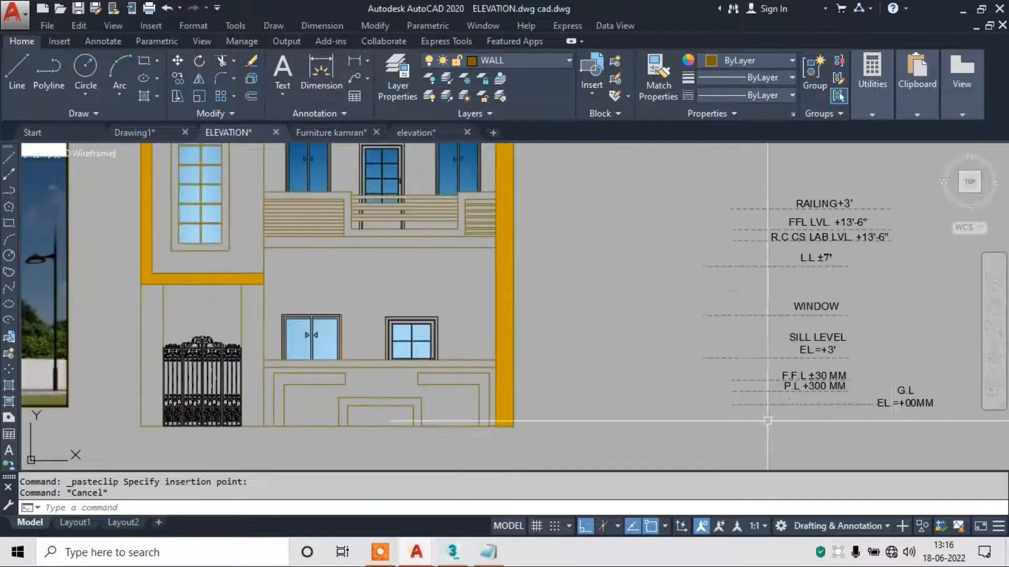
# Move the G.L EL.=+00MM label so its leader line meets the outer frame at the house's base line.
pyautogui.click(956, 297)
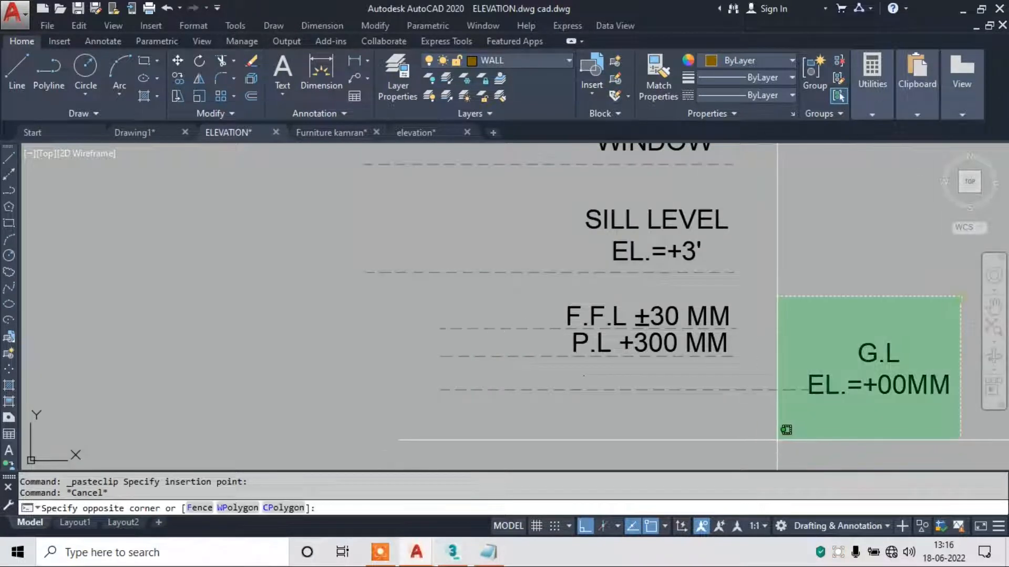
pyautogui.click(761, 431)
pyautogui.write('m')
pyautogui.press('Return')
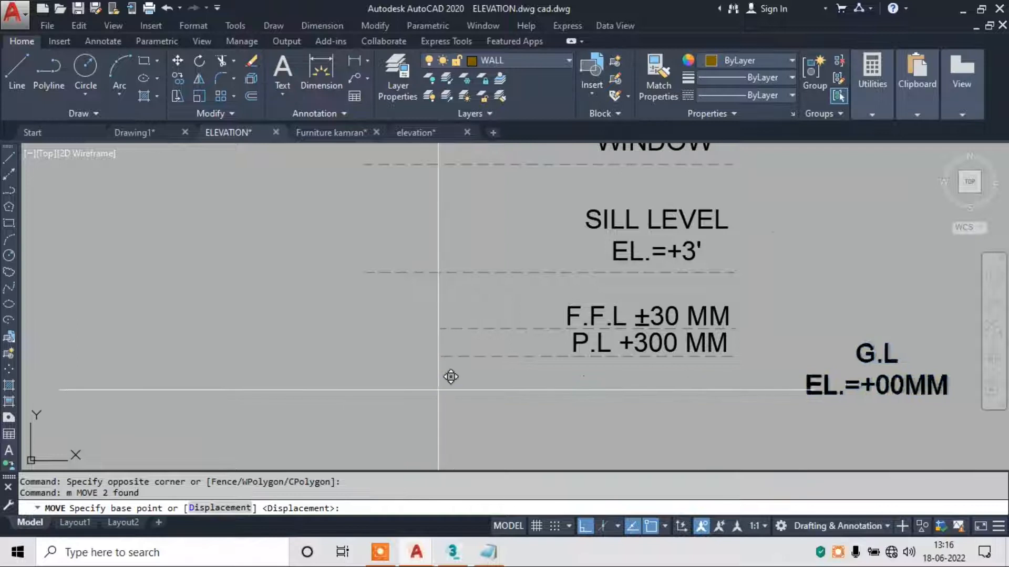
pyautogui.click(439, 390)
pyautogui.moveTo(310, 403); pyautogui.dragTo(717, 361, button='middle')
pyautogui.scroll(-5, 415, 389)
pyautogui.press('Escape')
pyautogui.scroll(4, 679, 357)
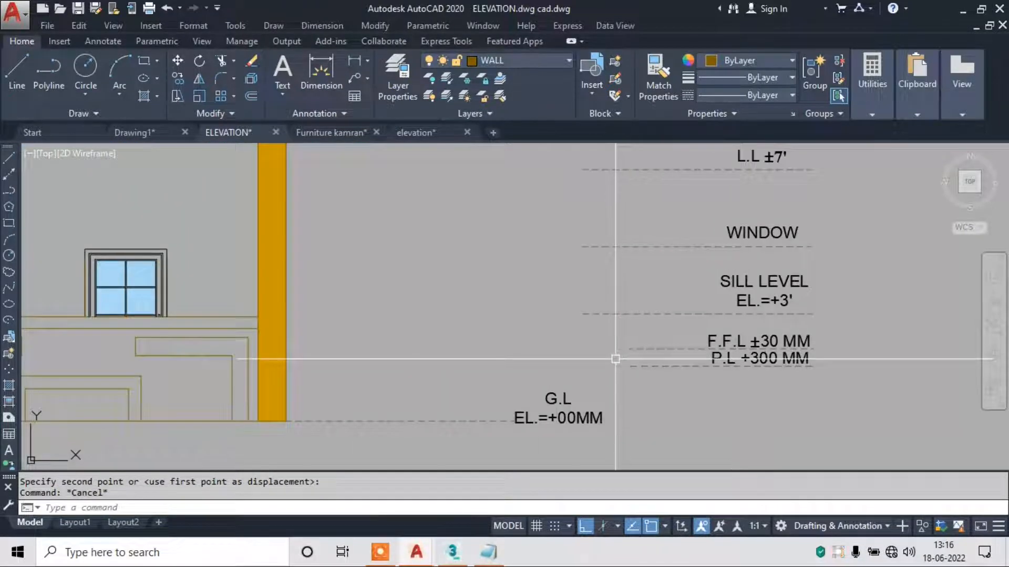
# Check how the lower level labels align with the house in elevation.dwg, and return to the ELEVATION drawing.
pyautogui.scroll(-4, 615, 362)
pyautogui.click(436, 135)
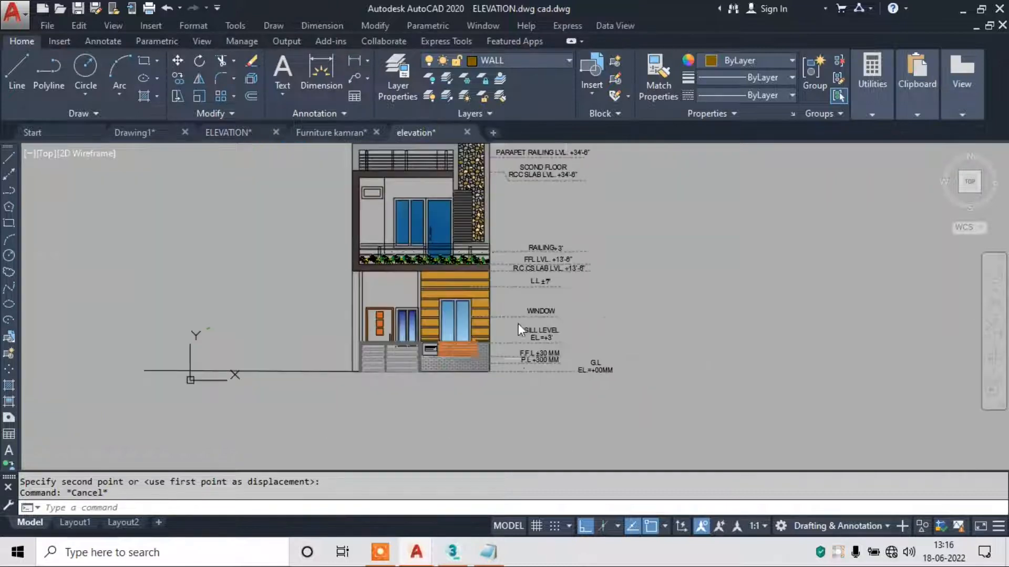
pyautogui.scroll(4, 397, 347)
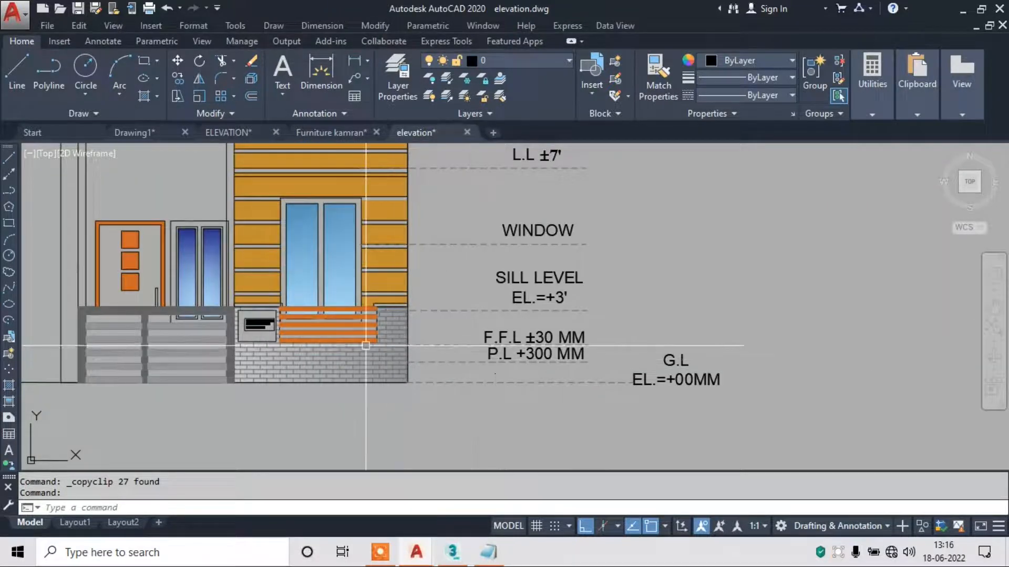
pyautogui.moveTo(134, 344); pyautogui.dragTo(193, 343, button='middle')
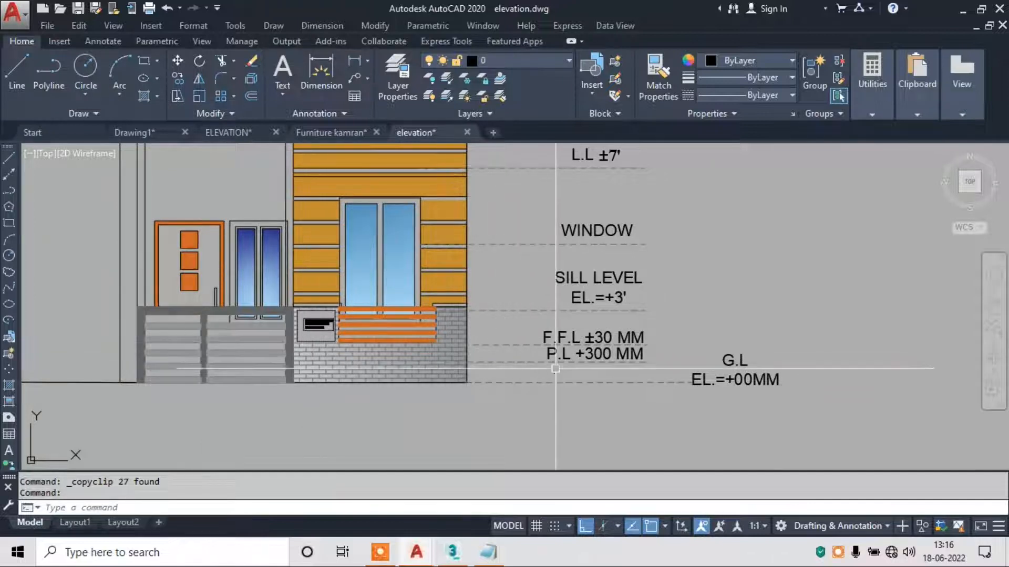
pyautogui.click(253, 133)
# Move the P.L +300 MM label and its leader line against the outer frame, just above the ground-level line.
pyautogui.scroll(6, 693, 352)
pyautogui.moveTo(661, 354); pyautogui.dragTo(812, 224, button='middle')
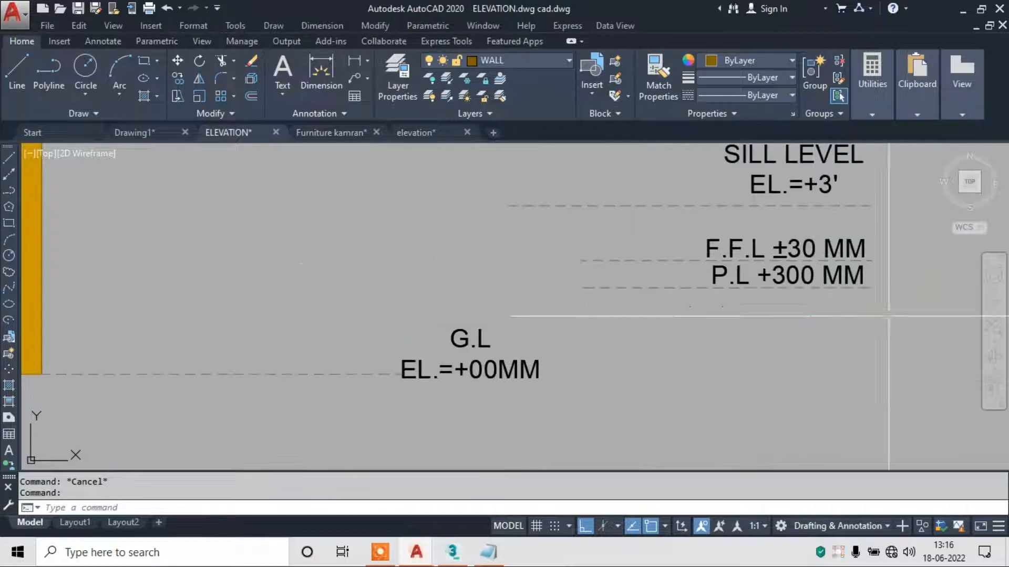
pyautogui.click(887, 312)
pyautogui.click(673, 270)
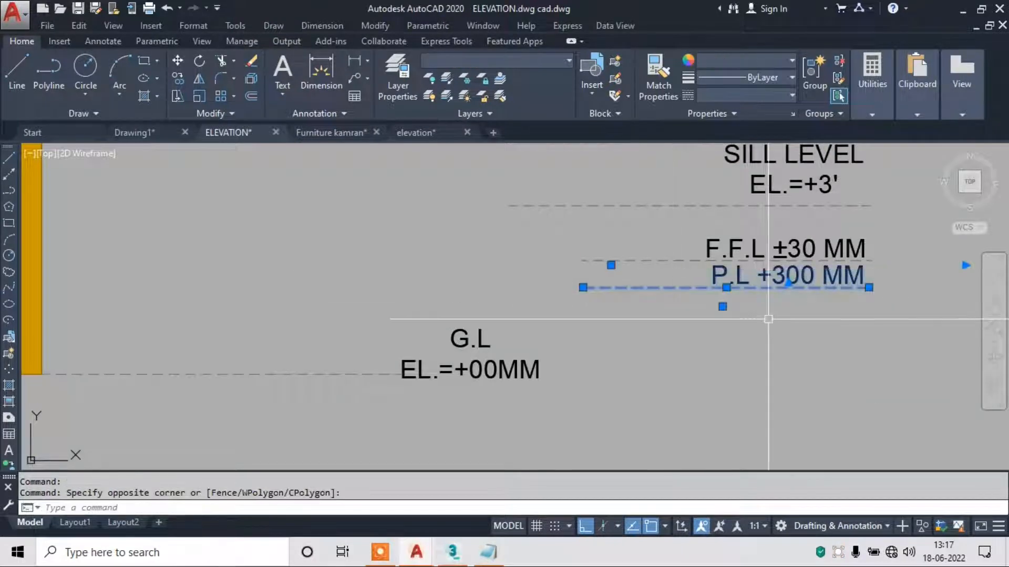
pyautogui.scroll(2, 699, 288)
pyautogui.write('m')
pyautogui.press('Return')
pyautogui.scroll(1, 499, 292)
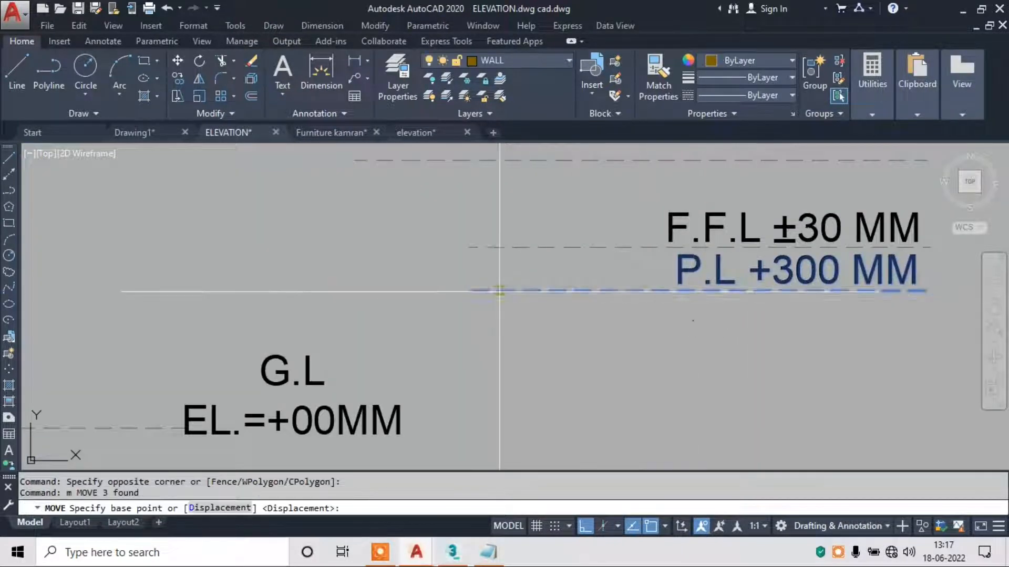
pyautogui.click(469, 290)
pyautogui.scroll(-2, 660, 292)
pyautogui.scroll(2, 220, 325)
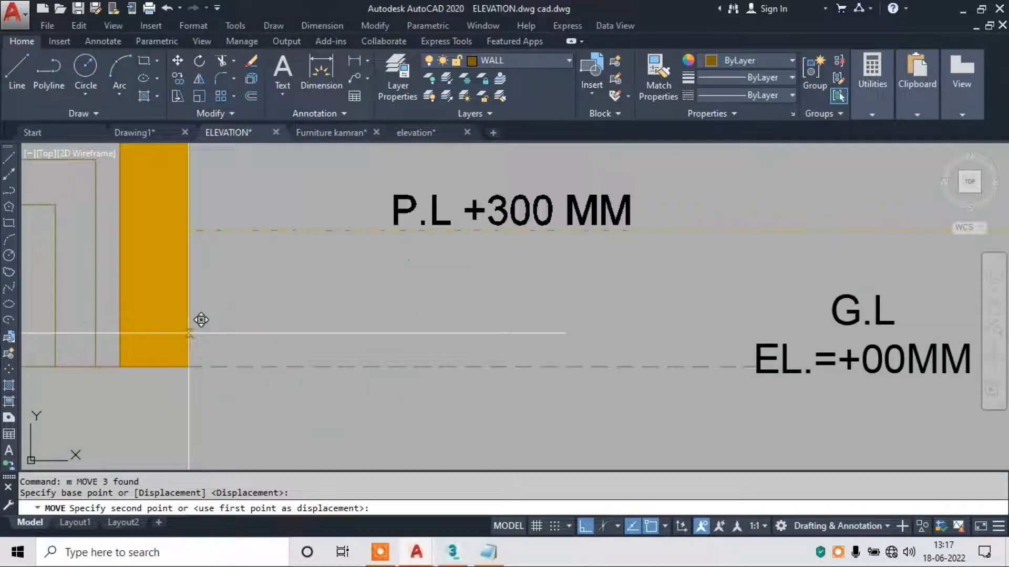
pyautogui.click(205, 300)
pyautogui.scroll(-3, 518, 349)
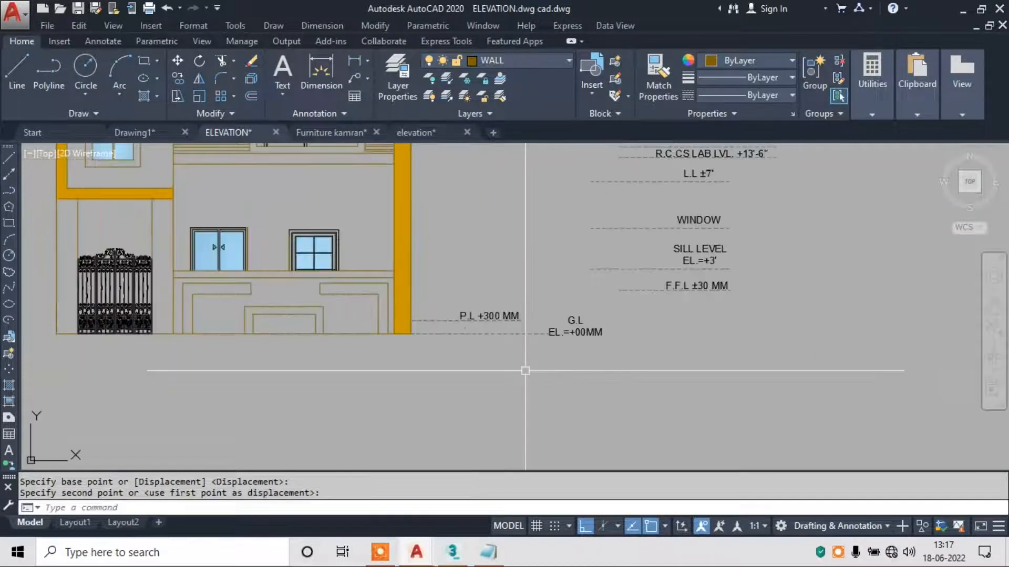
pyautogui.press('Escape')
# Move the SILL LEVEL EL.=+3' label and its leader line to the outer frame at the ground-floor window sill height.
pyautogui.scroll(2, 823, 229)
pyautogui.click(822, 229)
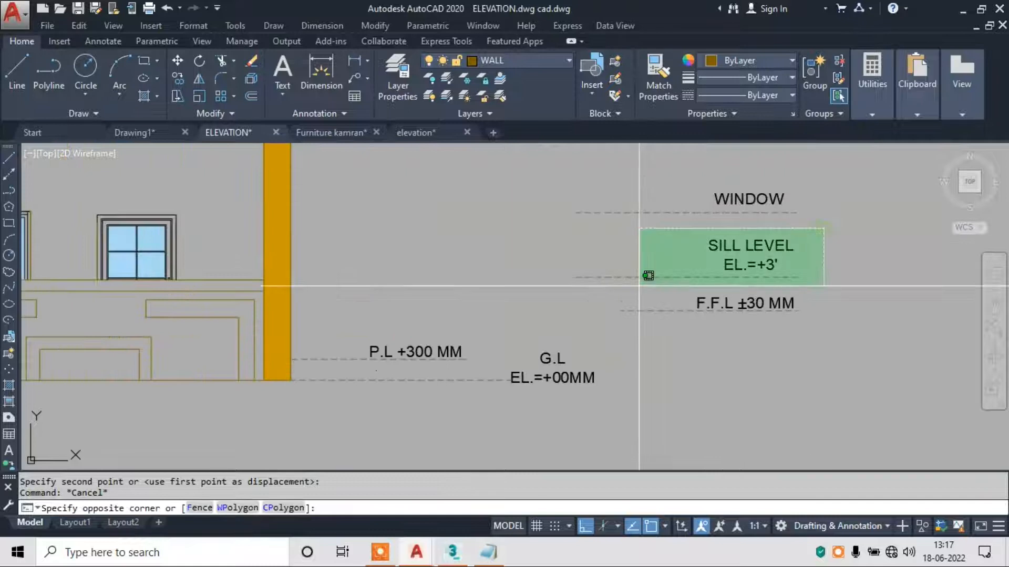
pyautogui.click(639, 284)
pyautogui.write('m')
pyautogui.press('Return')
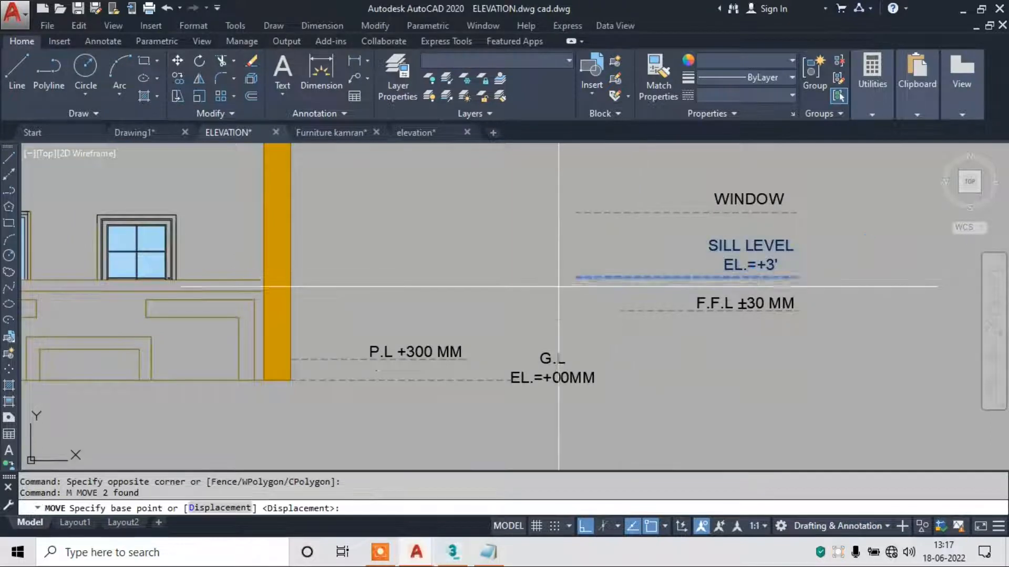
pyautogui.click(576, 277)
pyautogui.moveTo(347, 249); pyautogui.dragTo(590, 293, button='middle')
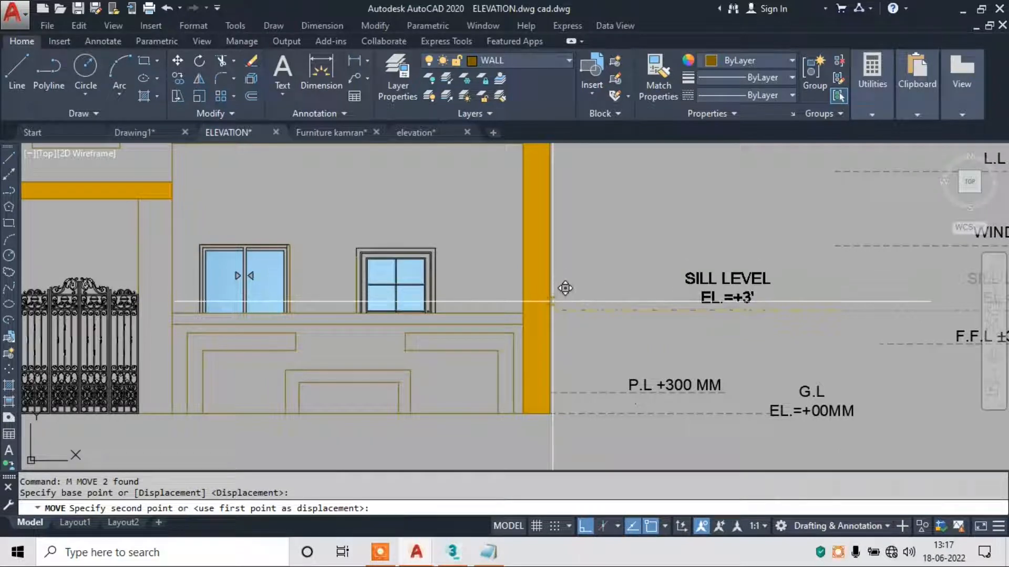
pyautogui.press('Escape')
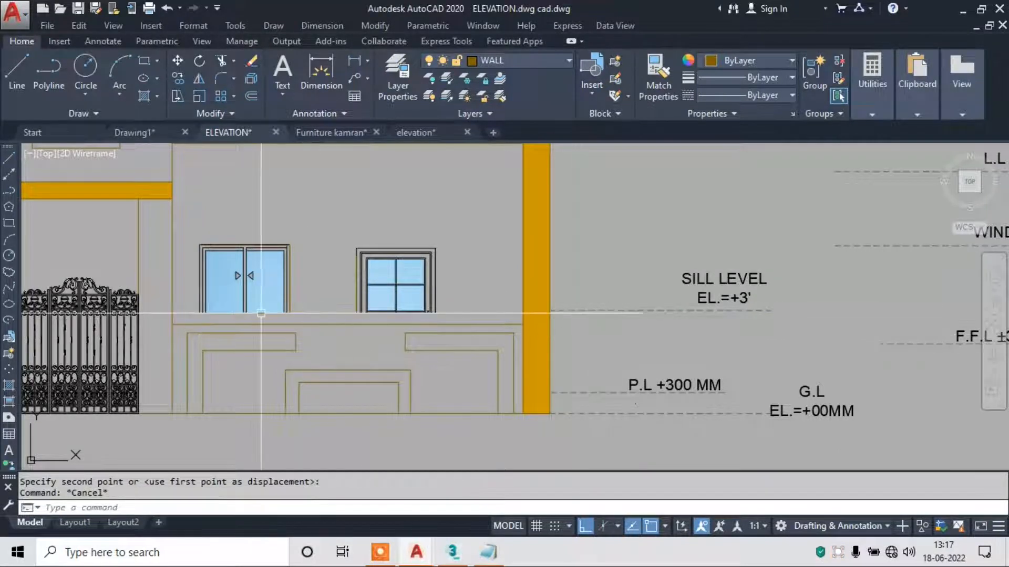
# Move the WINDOW label and its leader line to the outer frame beside the first-floor windows.
pyautogui.scroll(-4, 419, 338)
pyautogui.scroll(2, 710, 339)
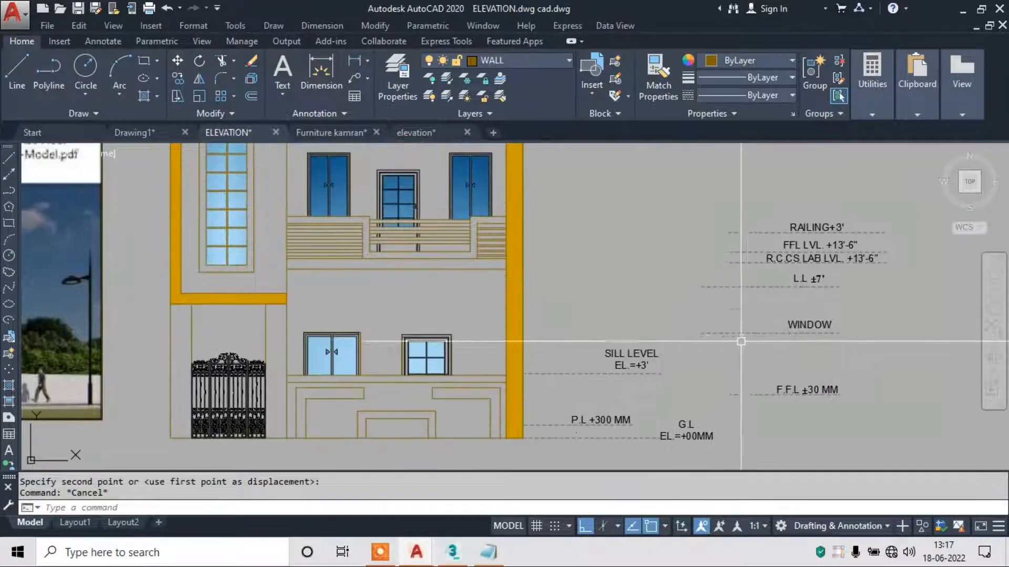
pyautogui.click(848, 314)
pyautogui.click(693, 337)
pyautogui.write('m')
pyautogui.press('Return')
pyautogui.click(701, 333)
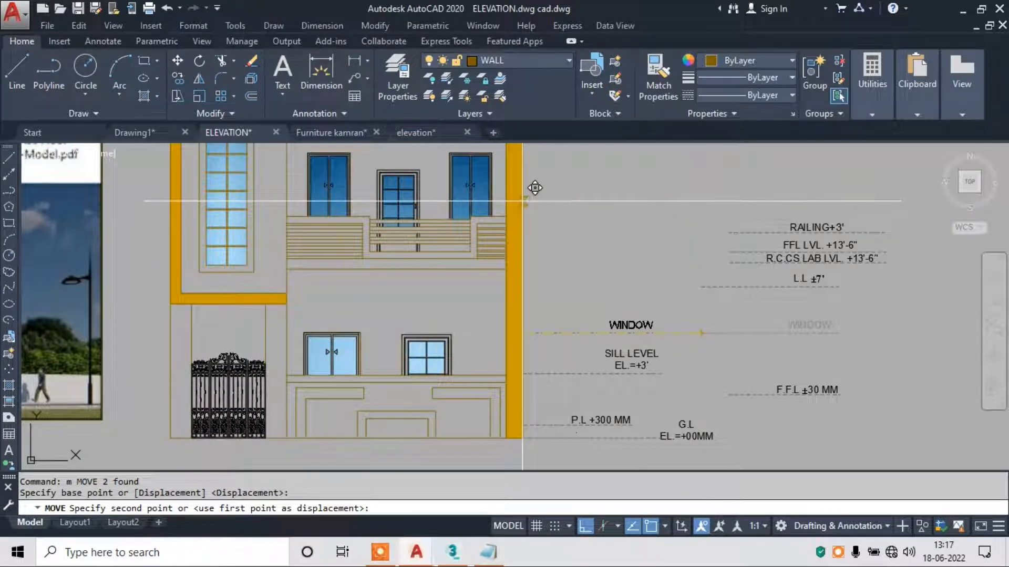
pyautogui.click(523, 200)
pyautogui.press('Escape')
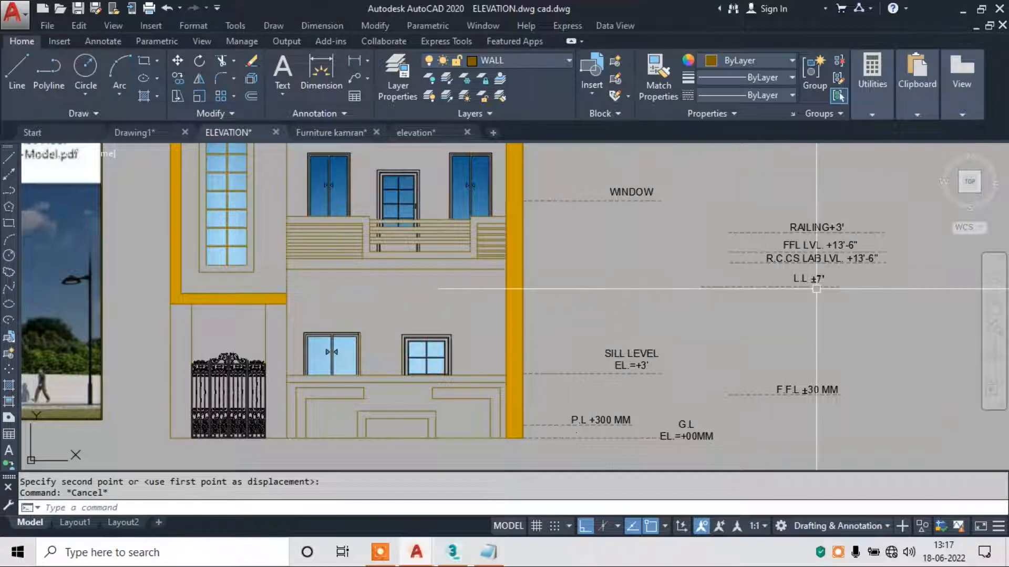
# Move the R.C.CS LAB LVL. +13'-6" label and its leader line to the outer frame at the first-floor slab.
pyautogui.scroll(2, 816, 288)
pyautogui.scroll(4, 793, 230)
pyautogui.click(730, 298)
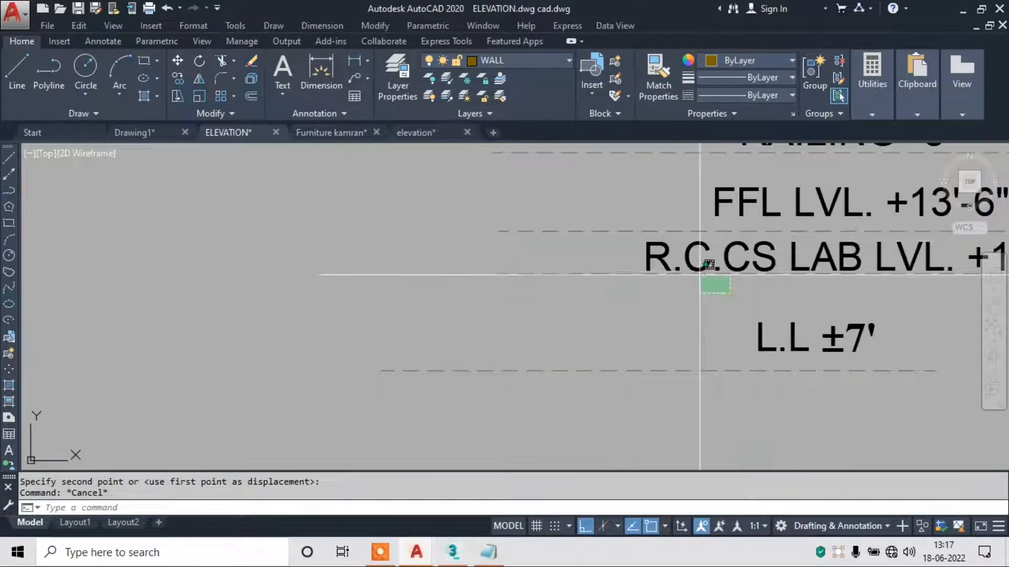
pyautogui.click(625, 255)
pyautogui.press('Return')
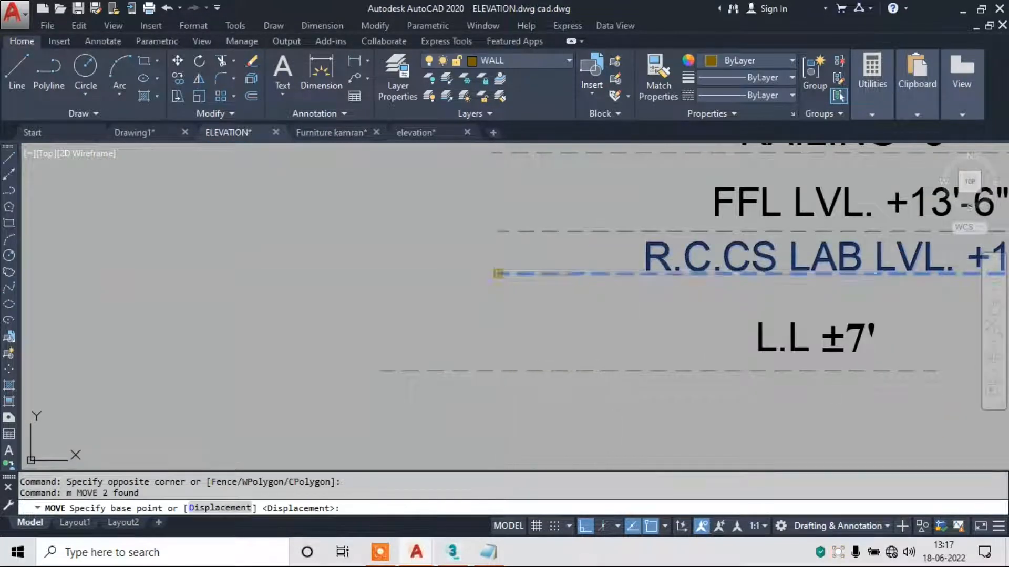
pyautogui.click(498, 273)
pyautogui.scroll(-5, 625, 281)
pyautogui.moveTo(402, 278); pyautogui.dragTo(616, 320, button='middle')
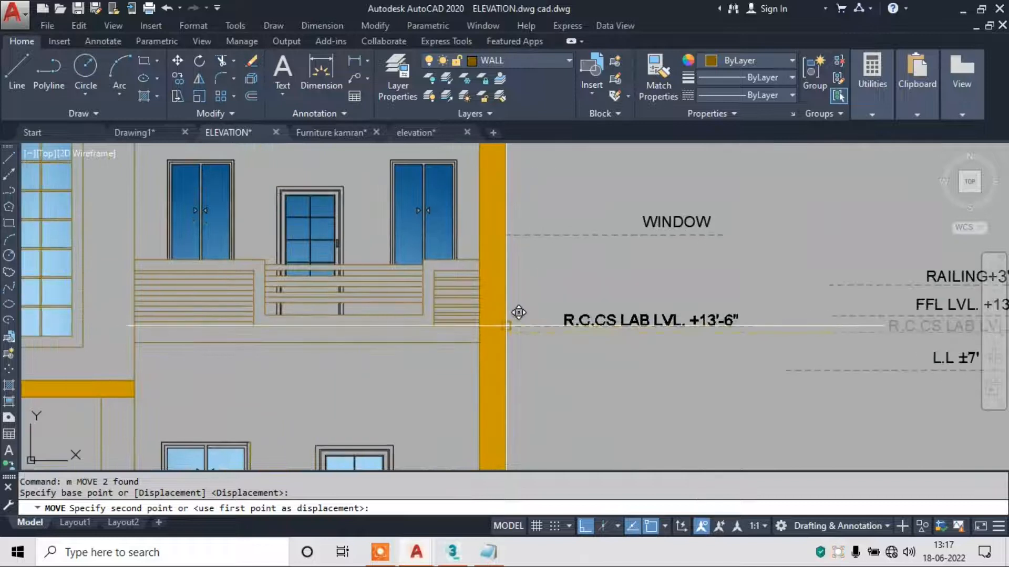
pyautogui.press('Escape')
# Move the RAILING+3' label and its leader line toward the outer frame, level with the balcony railing.
pyautogui.scroll(-2, 342, 310)
pyautogui.scroll(2, 583, 276)
pyautogui.click(829, 271)
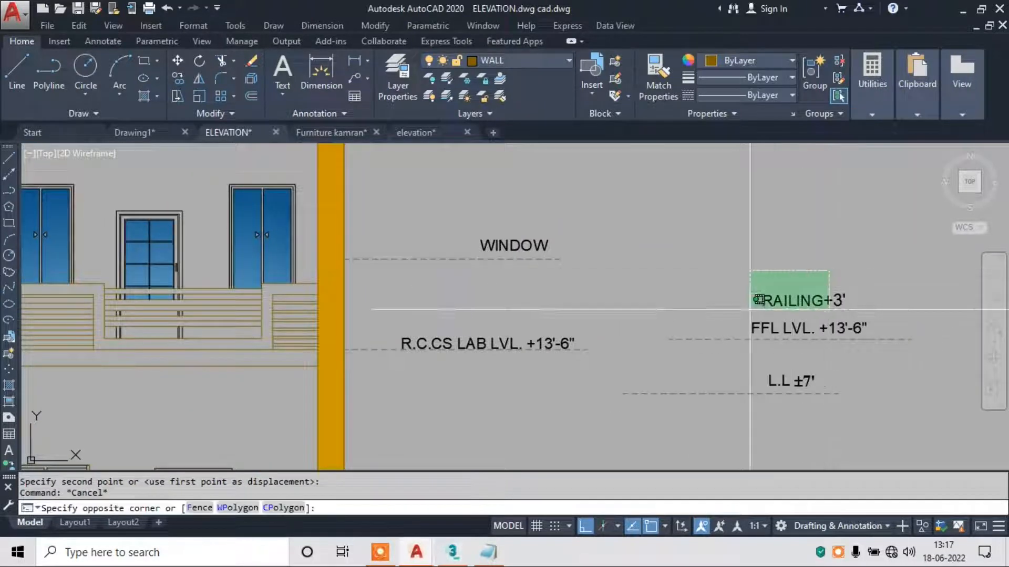
pyautogui.click(751, 309)
pyautogui.write('m')
pyautogui.press('Return')
pyautogui.click(722, 309)
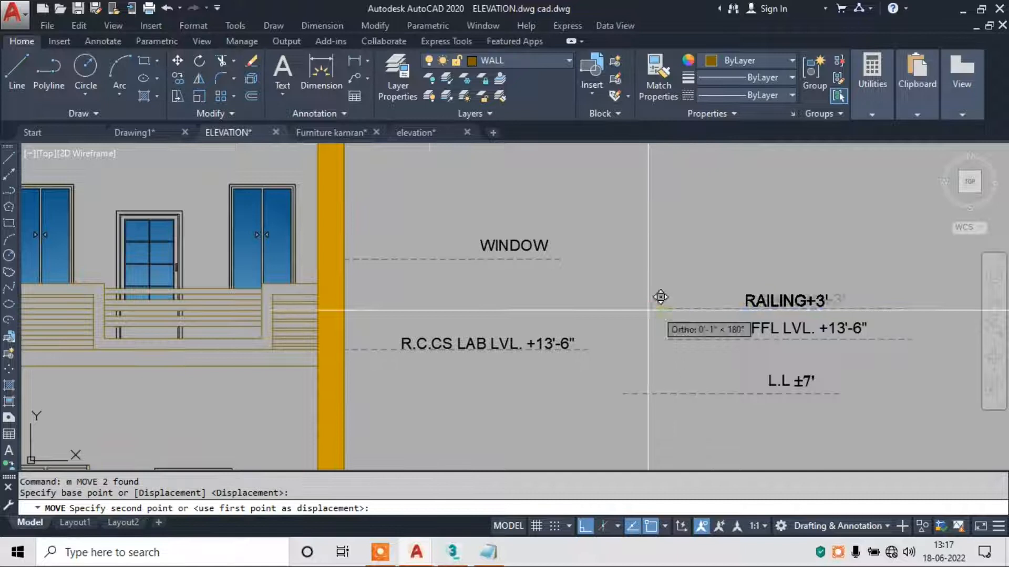
pyautogui.press('Escape')
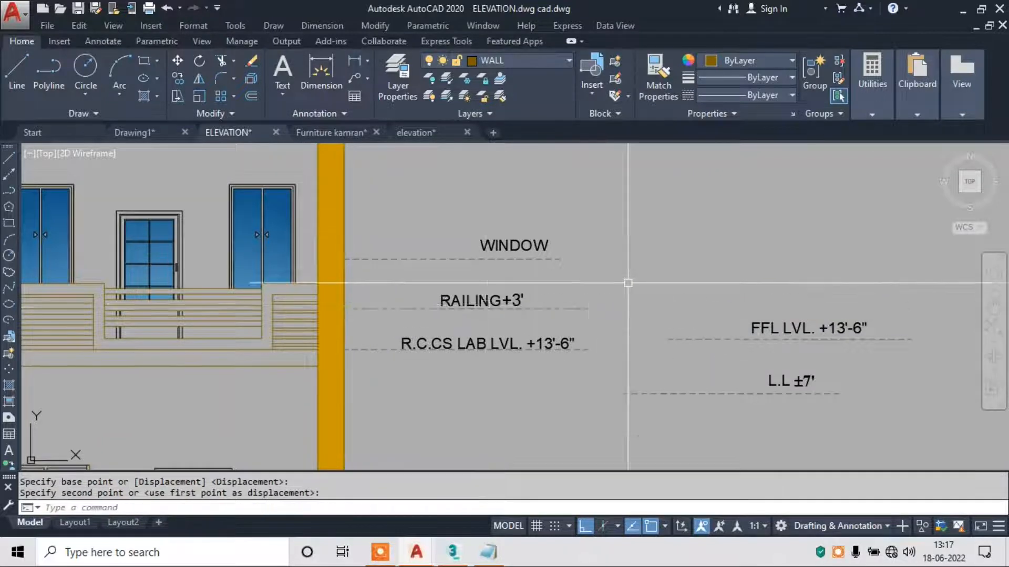
pyautogui.scroll(-2, 630, 287)
pyautogui.scroll(4, 719, 309)
pyautogui.click(824, 275)
pyautogui.click(685, 344)
pyautogui.write('m')
pyautogui.press('Return')
pyautogui.click(549, 334)
pyautogui.scroll(-2, 541, 333)
pyautogui.moveTo(420, 324); pyautogui.dragTo(714, 303, button='middle')
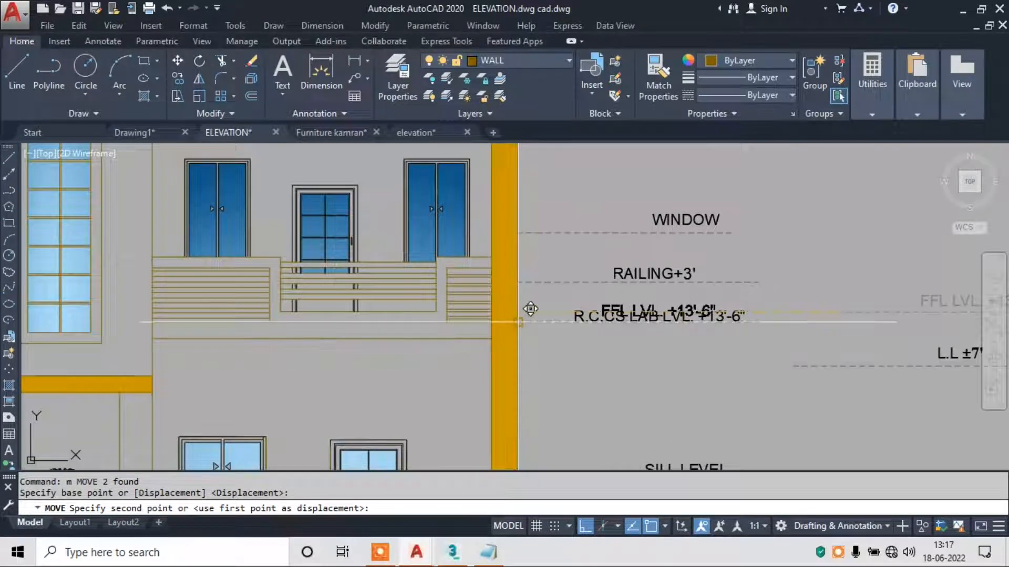
pyautogui.scroll(-3, 585, 300)
pyautogui.press('Escape')
# Move the MUMMTY LVL. +45'-0" label and its leader line against the upper part of the outer frame.
pyautogui.scroll(2, 771, 294)
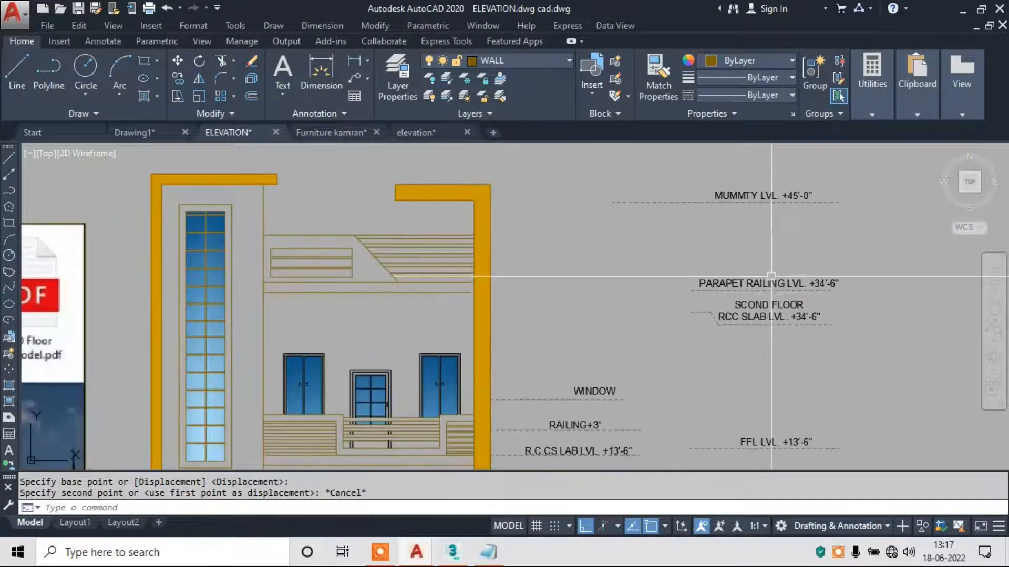
pyautogui.click(757, 170)
pyautogui.click(678, 217)
pyautogui.write('m')
pyautogui.press('Return')
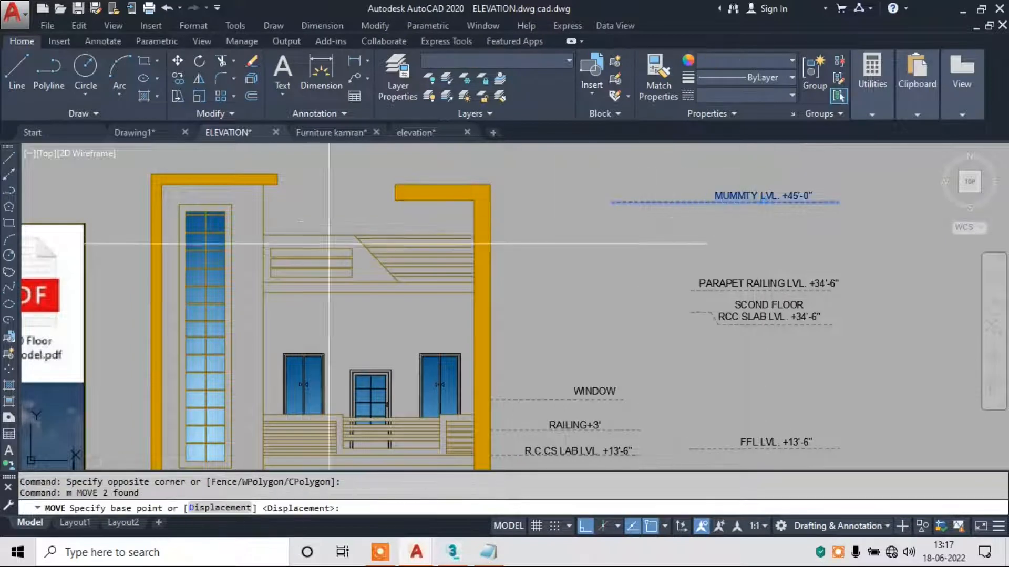
pyautogui.click(612, 227)
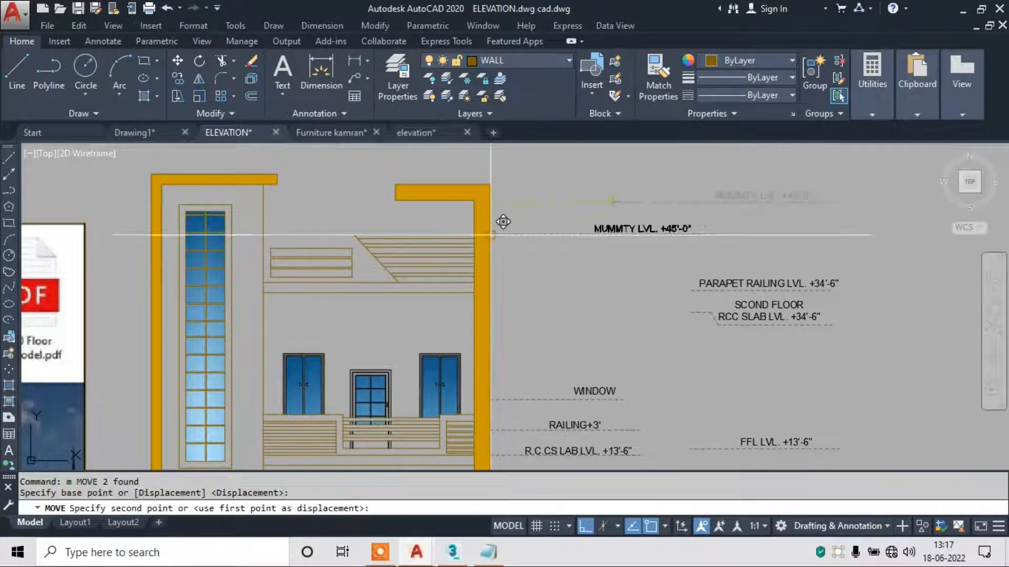
pyautogui.click(494, 228)
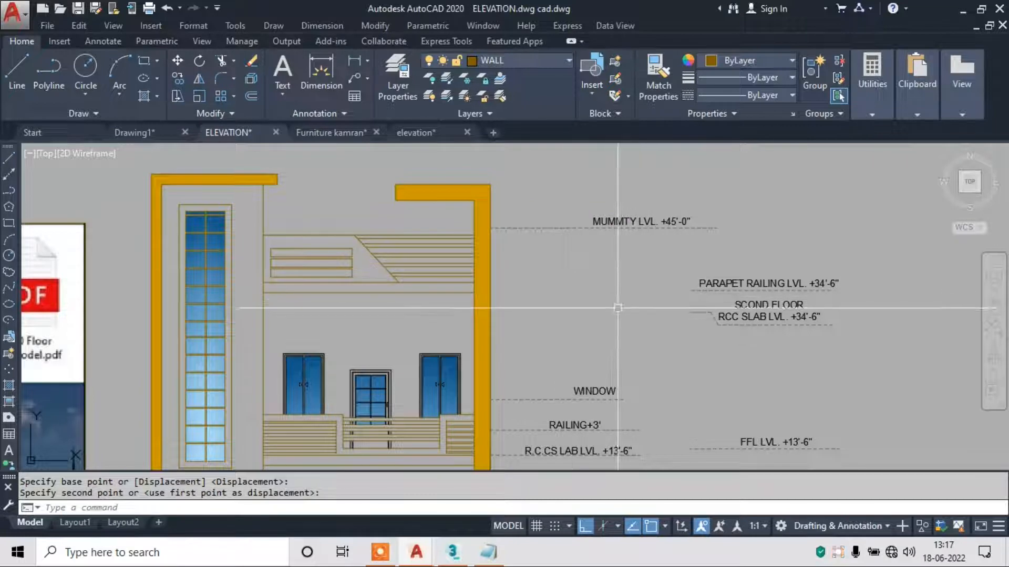
# Move the PARAPET RAILING LVL. +34'-6" label and its leader line to the outer frame beside the roof parapet.
pyautogui.scroll(3, 762, 302)
pyautogui.click(792, 235)
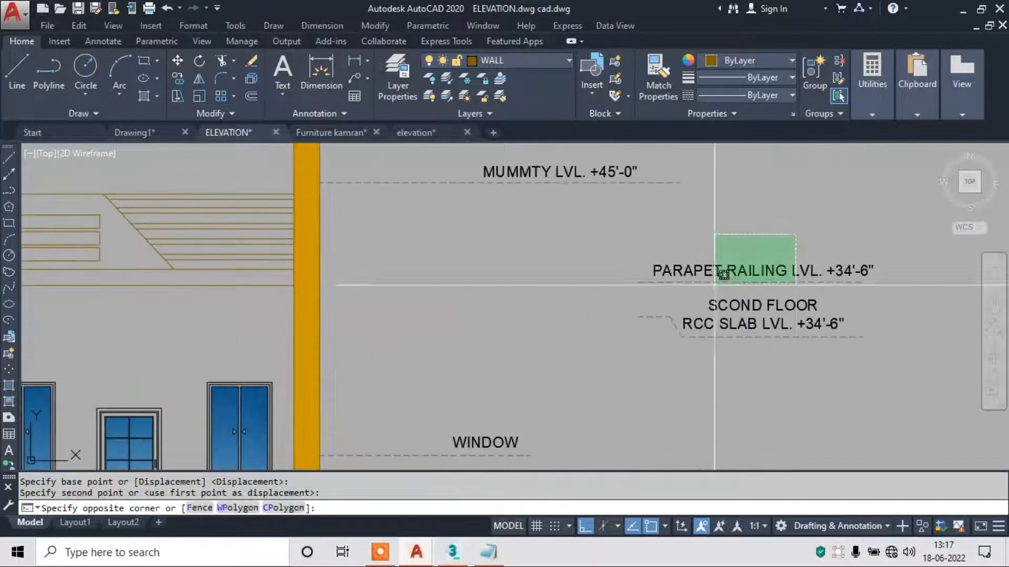
pyautogui.click(711, 284)
pyautogui.press('Return')
pyautogui.click(653, 269)
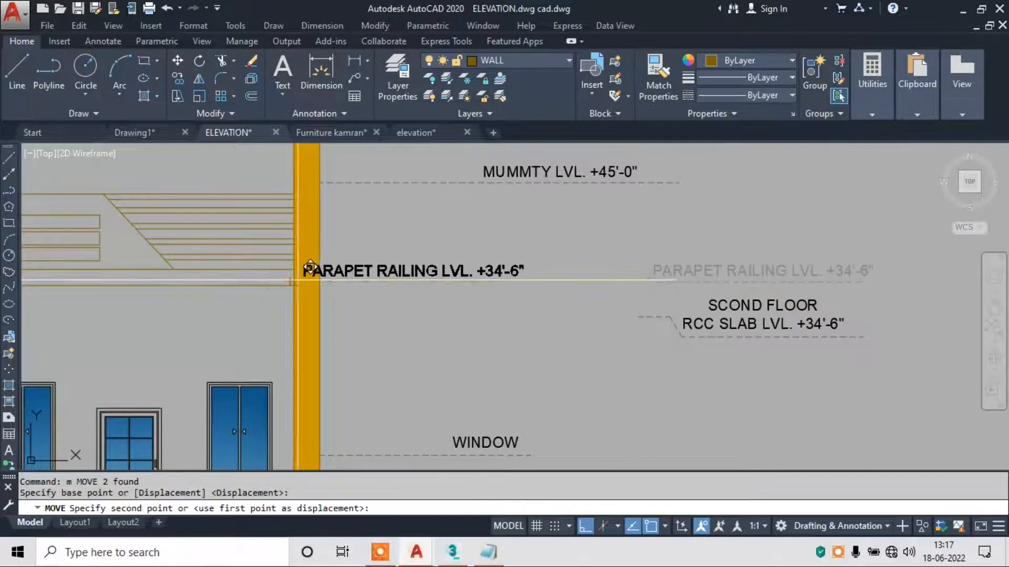
pyautogui.click(332, 258)
pyautogui.scroll(-2, 541, 247)
pyautogui.press('Escape')
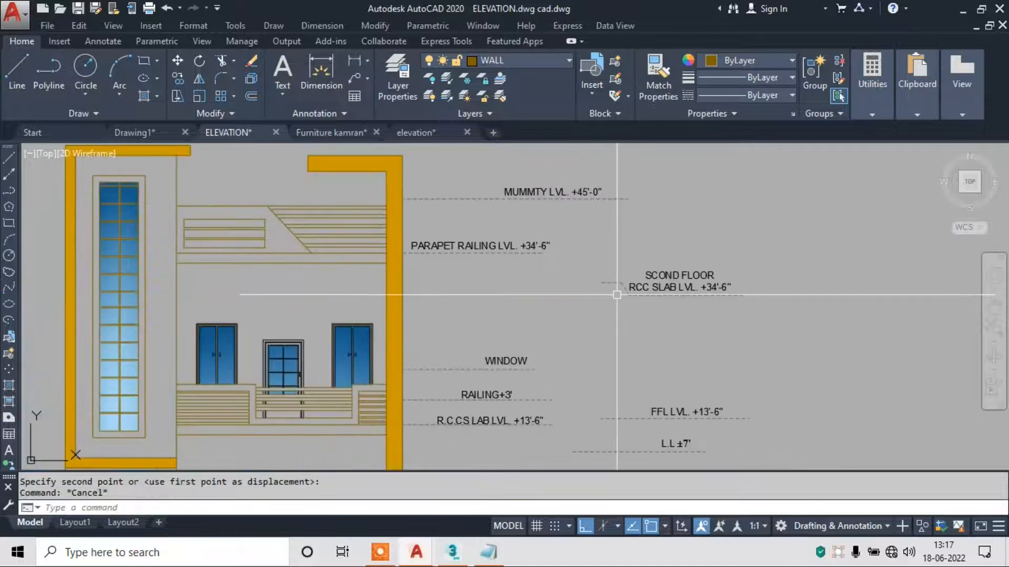
# Move the SCOND FLOOR RCC SLAB LVL. +34'-6" label and its straight leader line directly below the parapet railing label.
pyautogui.click(739, 220)
pyautogui.click(637, 323)
pyautogui.write('m')
pyautogui.press('Return')
pyautogui.scroll(4, 681, 288)
pyautogui.click(676, 276)
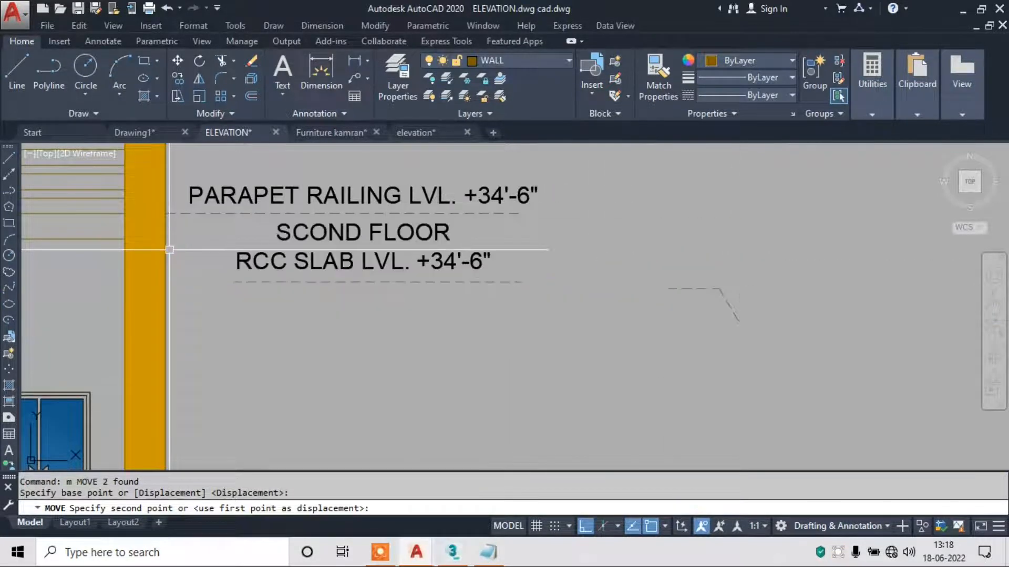
pyautogui.click(182, 235)
# Erase the two leftover leader segments of the second-floor slab label.
pyautogui.scroll(-4, 637, 250)
pyautogui.click(702, 251)
pyautogui.click(640, 290)
pyautogui.write('e')
# Erase the unused FFL LVL. +13'-6", L.L ±7' and F.F.L ±30 MM labels with their leader lines.
pyautogui.moveTo(656, 300); pyautogui.dragTo(623, 216, button='middle')
pyautogui.click(804, 267)
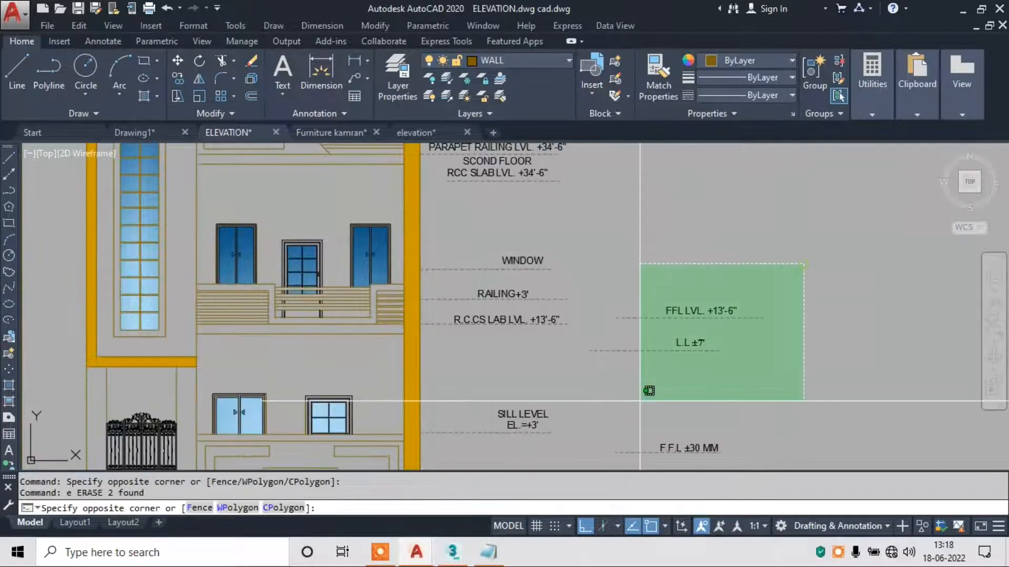
pyautogui.click(640, 401)
pyautogui.write('e')
pyautogui.moveTo(662, 375); pyautogui.dragTo(629, 218, button='middle')
pyautogui.click(722, 267)
pyautogui.click(638, 313)
pyautogui.write('e')
pyautogui.scroll(-2, 578, 278)
pyautogui.moveTo(536, 241)
pyautogui.mouseDown(button='middle')
pyautogui.moveTo(656, 334)
pyautogui.moveTo(693, 378)
pyautogui.mouseUp(button='middle')
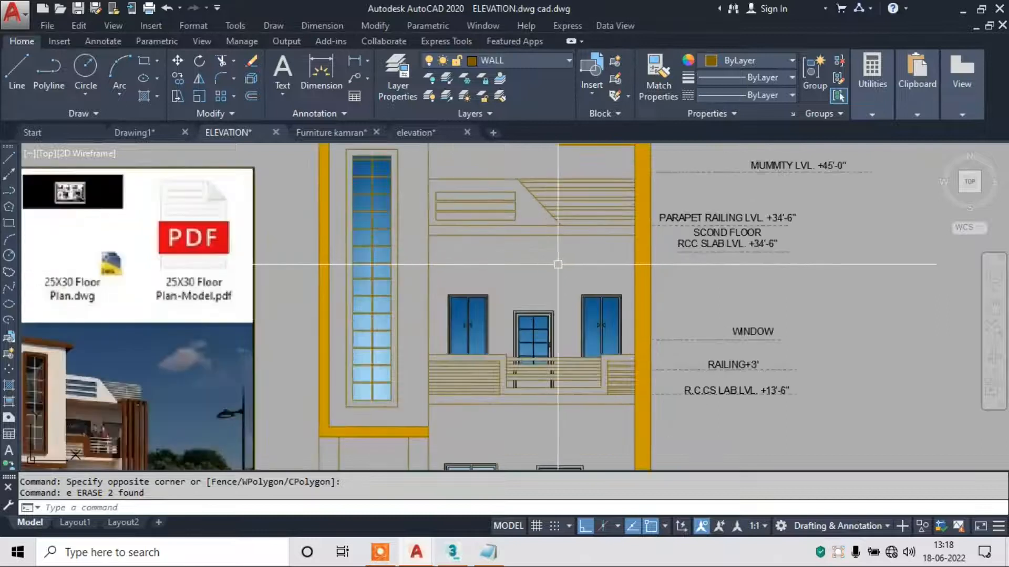
pyautogui.moveTo(564, 273); pyautogui.dragTo(553, 250, button='middle')
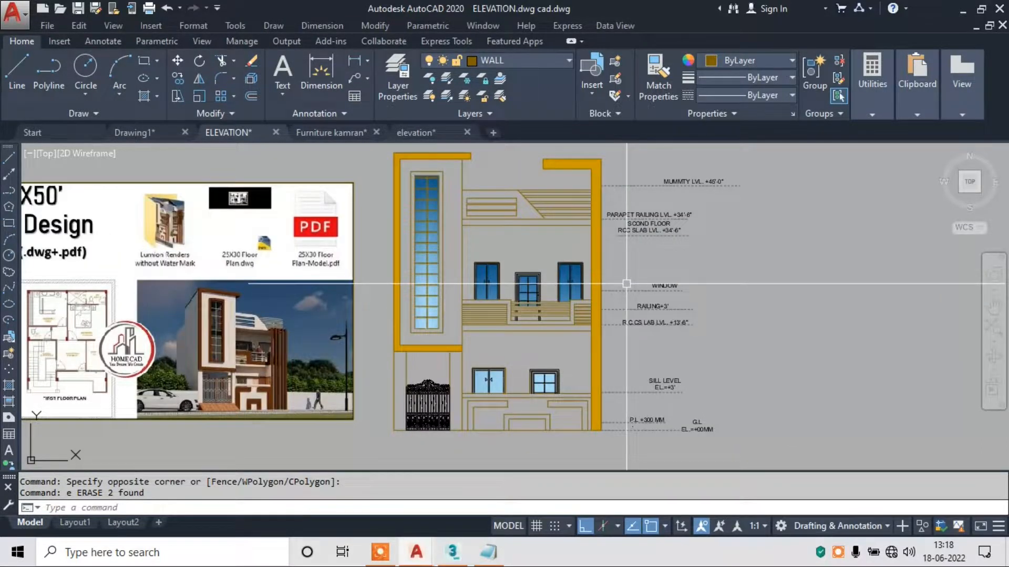
pyautogui.click(393, 555)
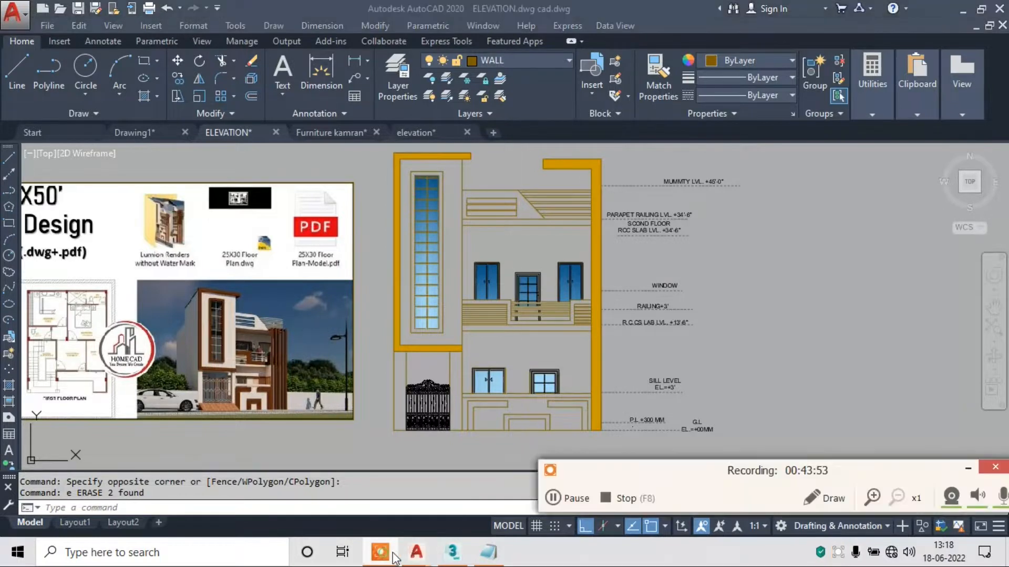